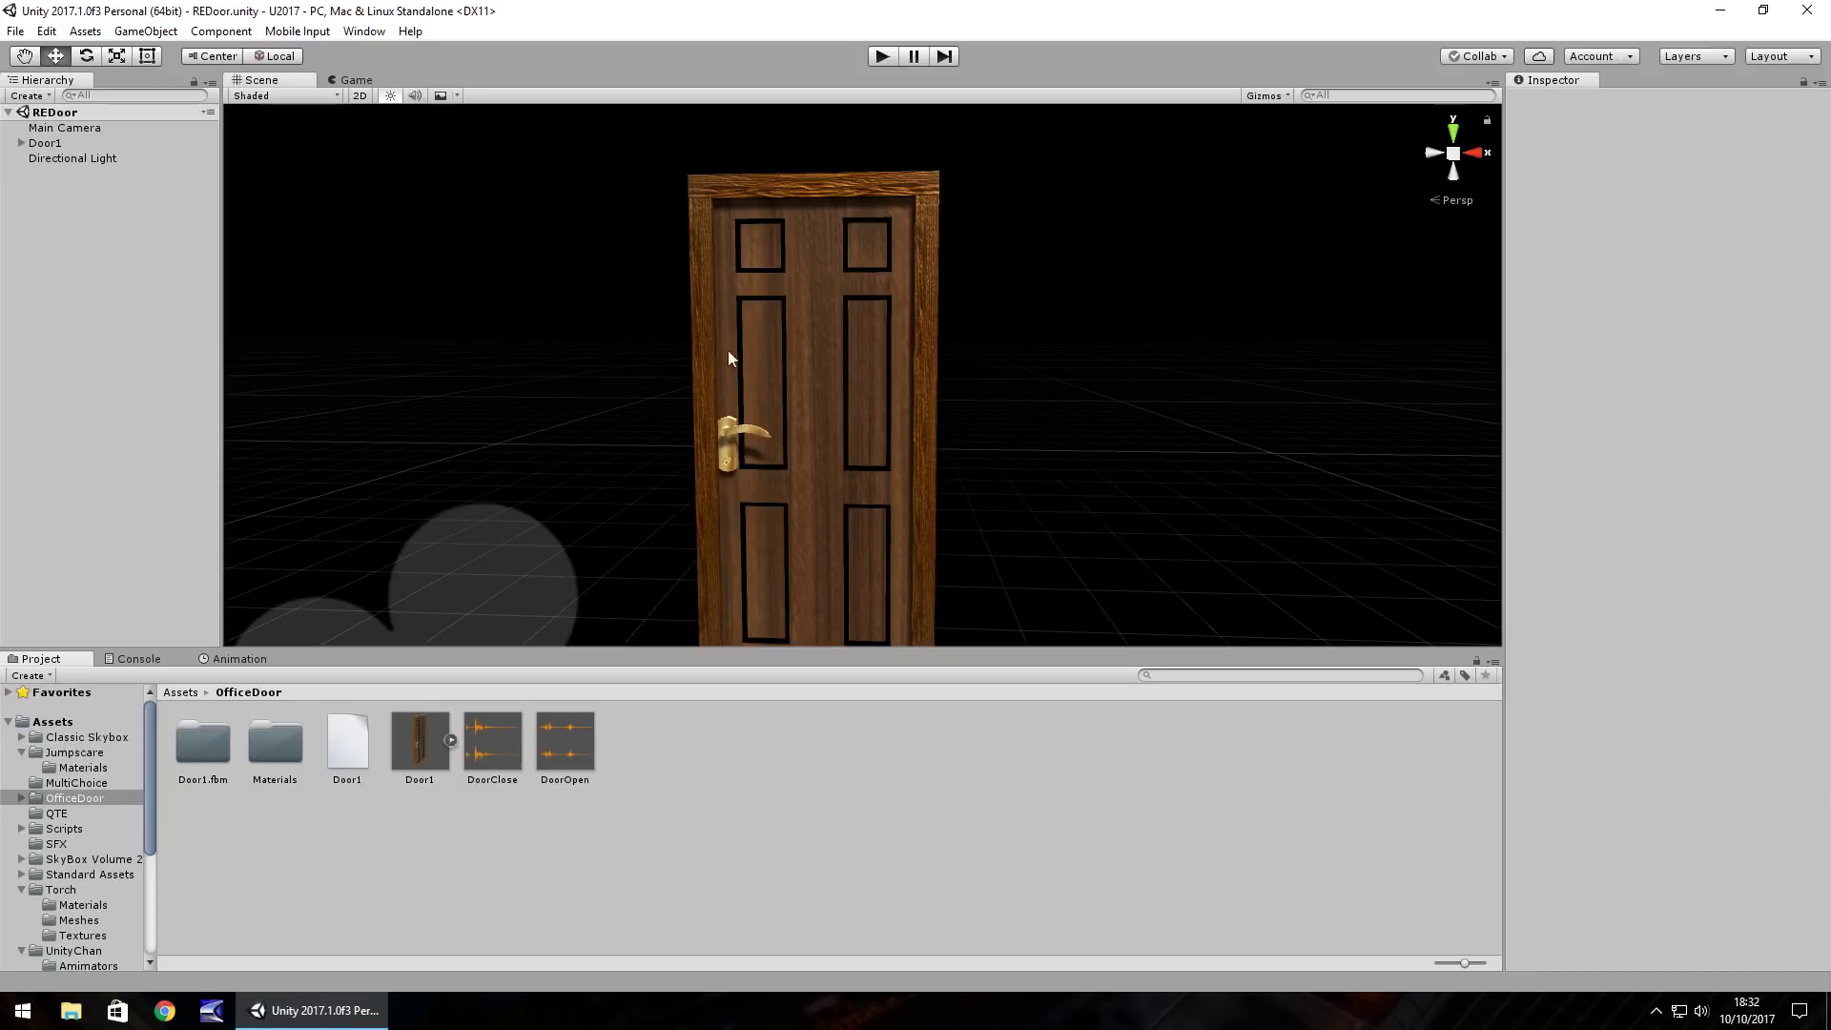
Step: Select DoorHinge under Door1, try Rotation Y 1.23, reset it to 0, and save the scene
left_click(21, 142)
left_click(95, 173)
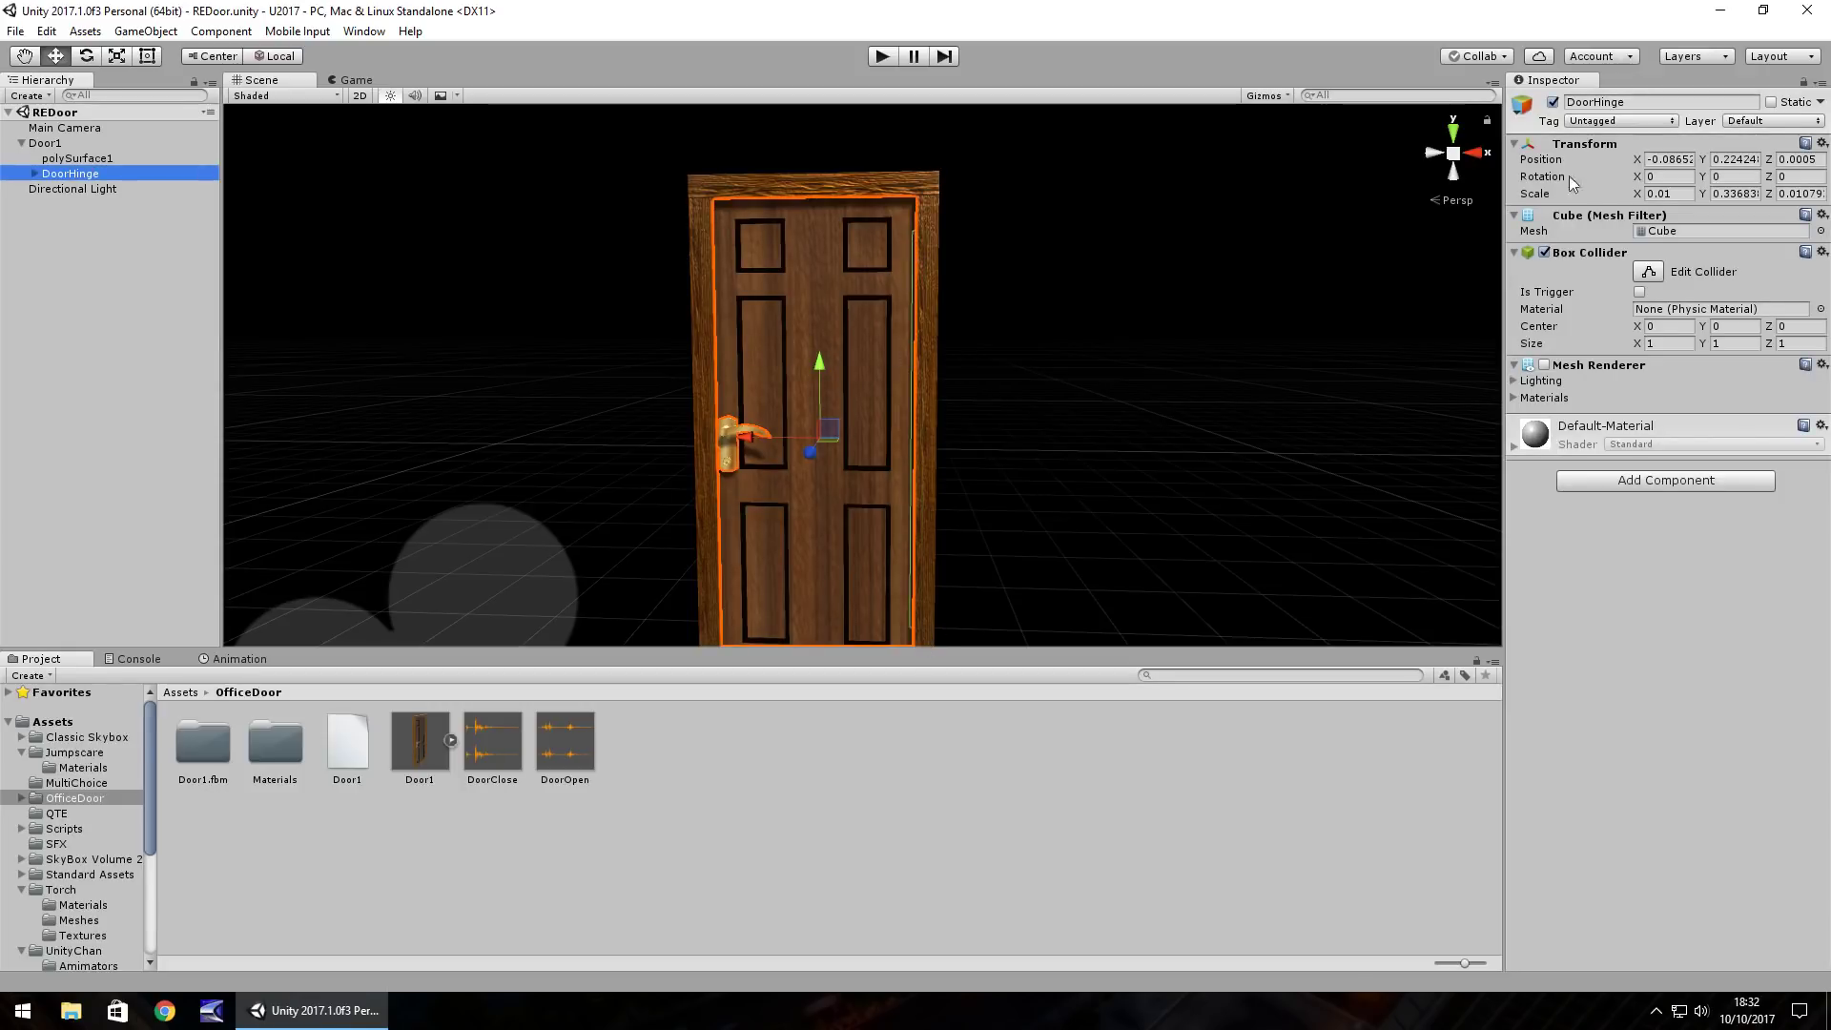
left_click(1717, 177)
type("1.23")
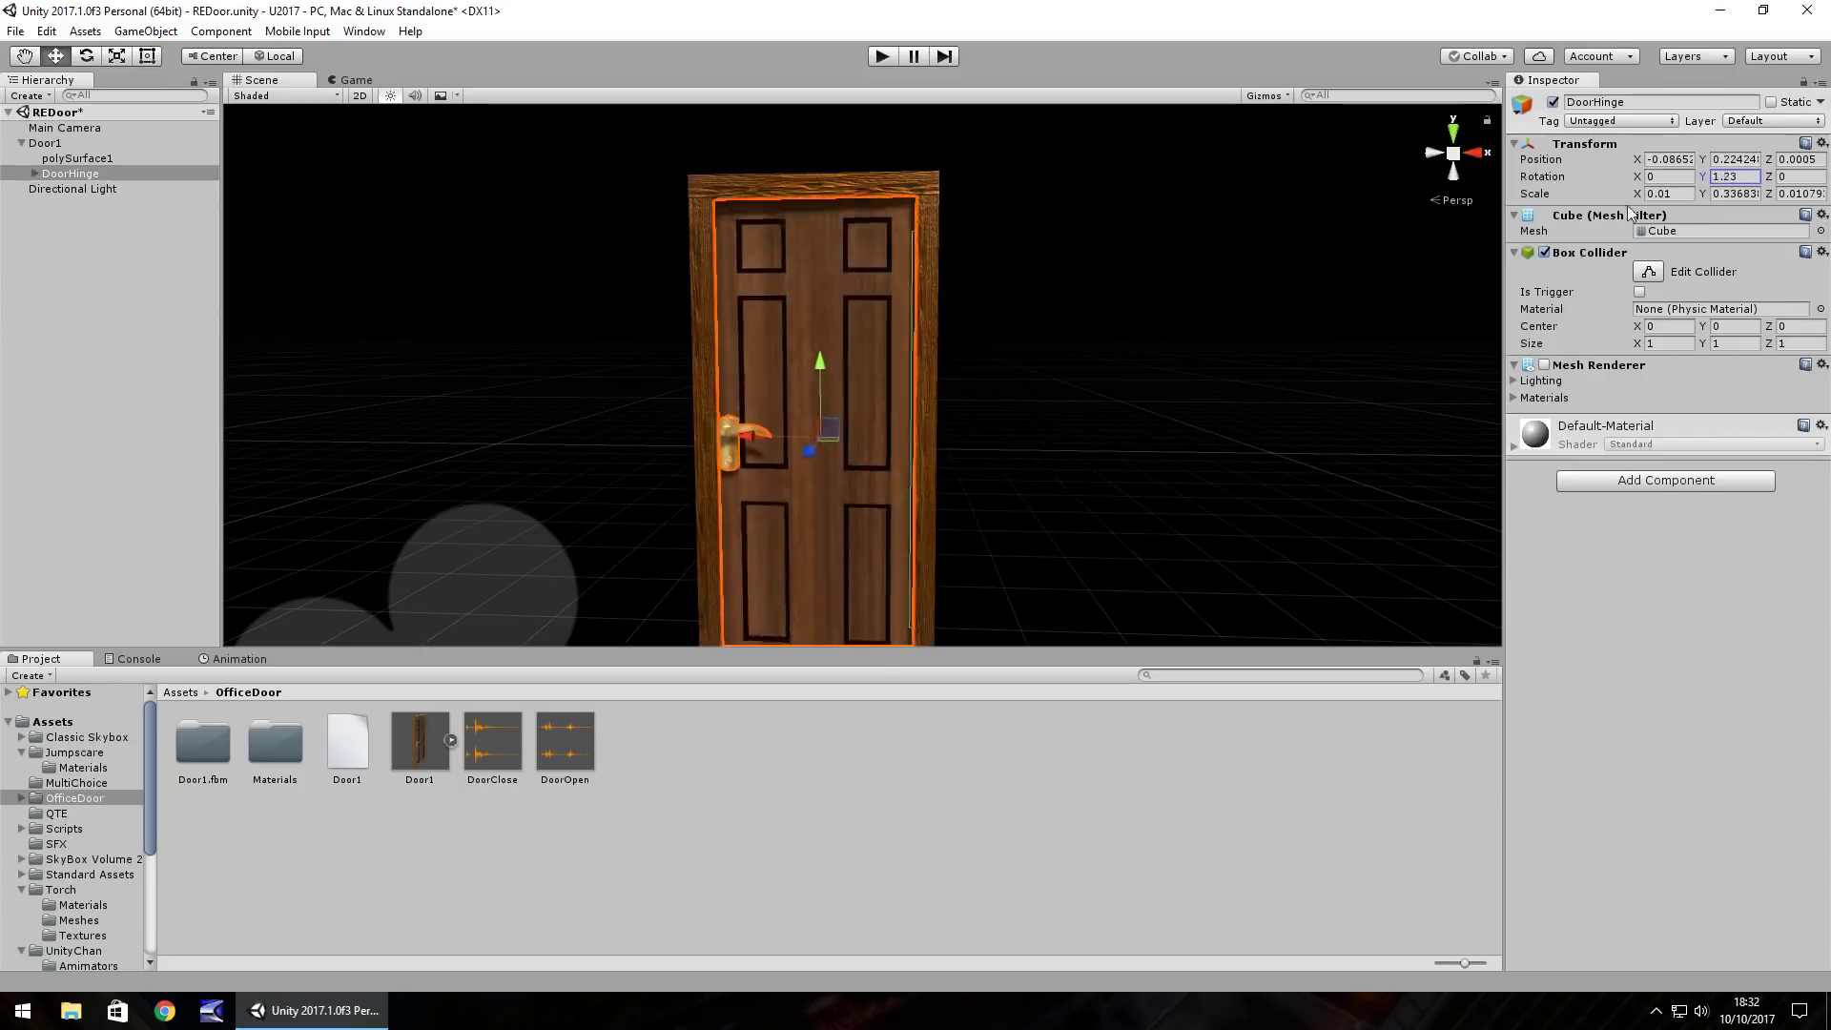
key("BackSpace")
key("BackSpace")
key("BackSpace")
key("BackSpace")
type("0")
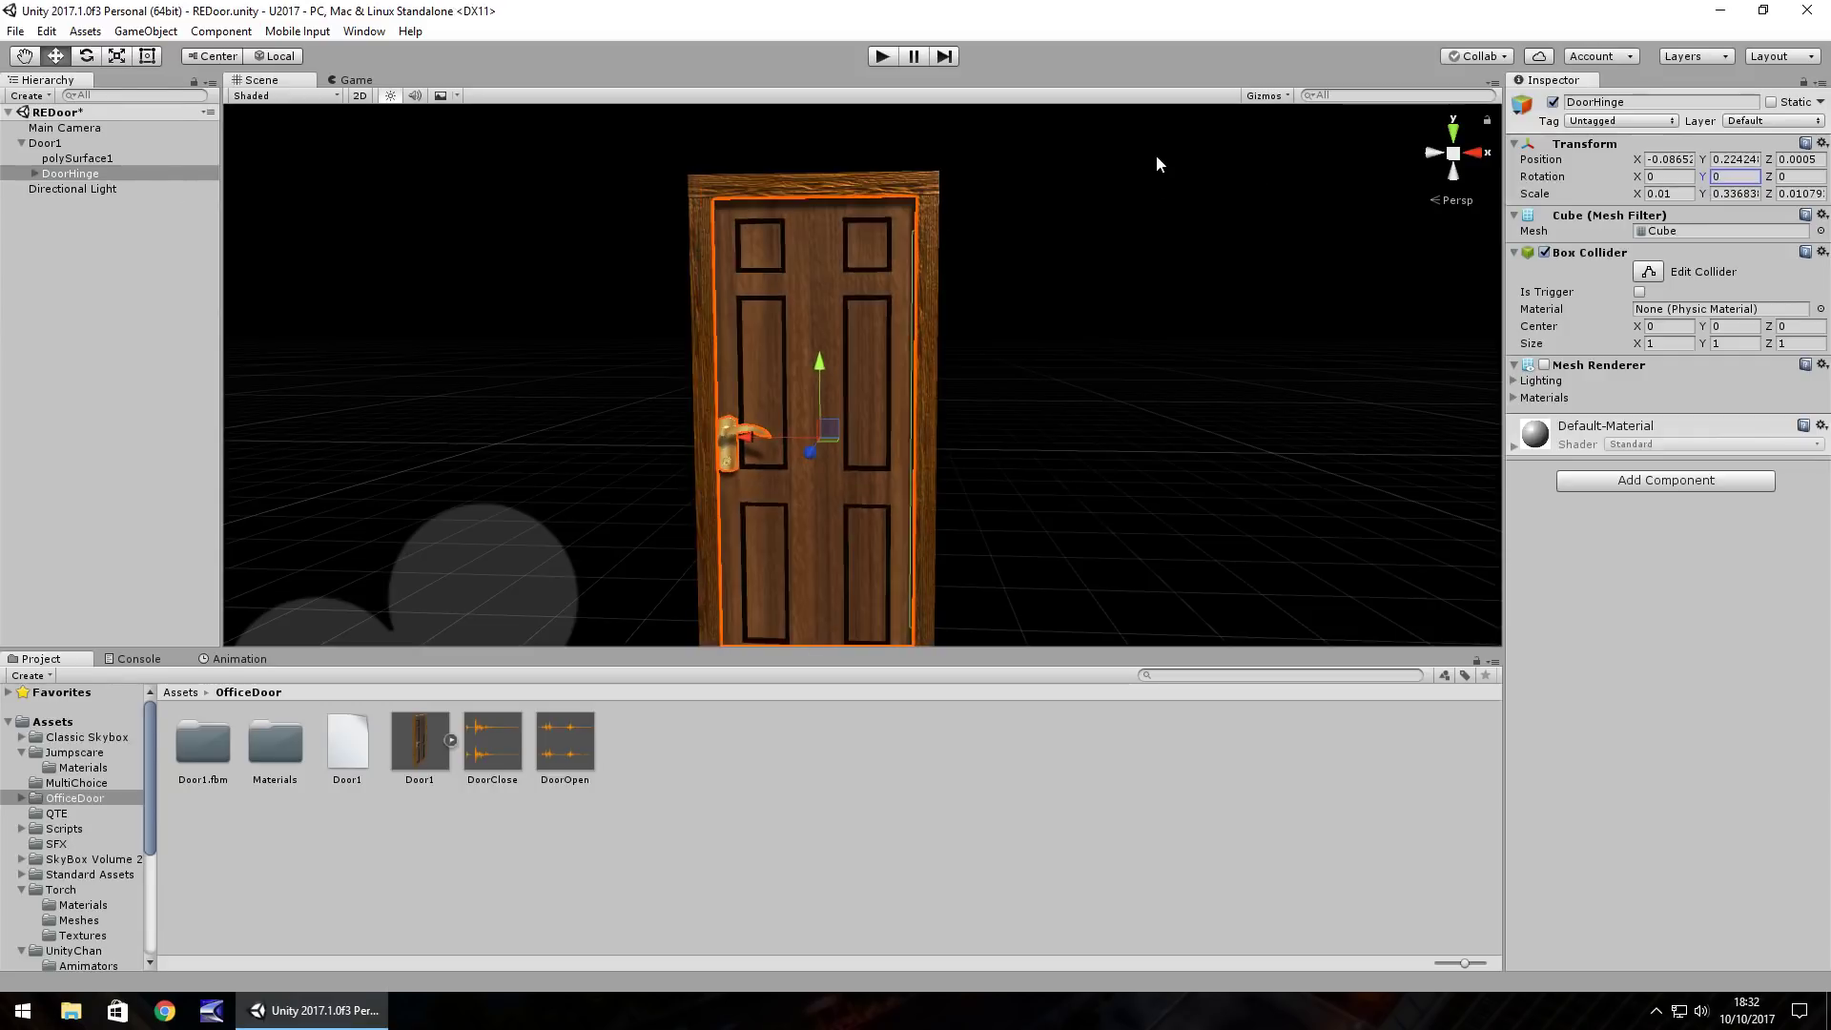
key("ctrl+s")
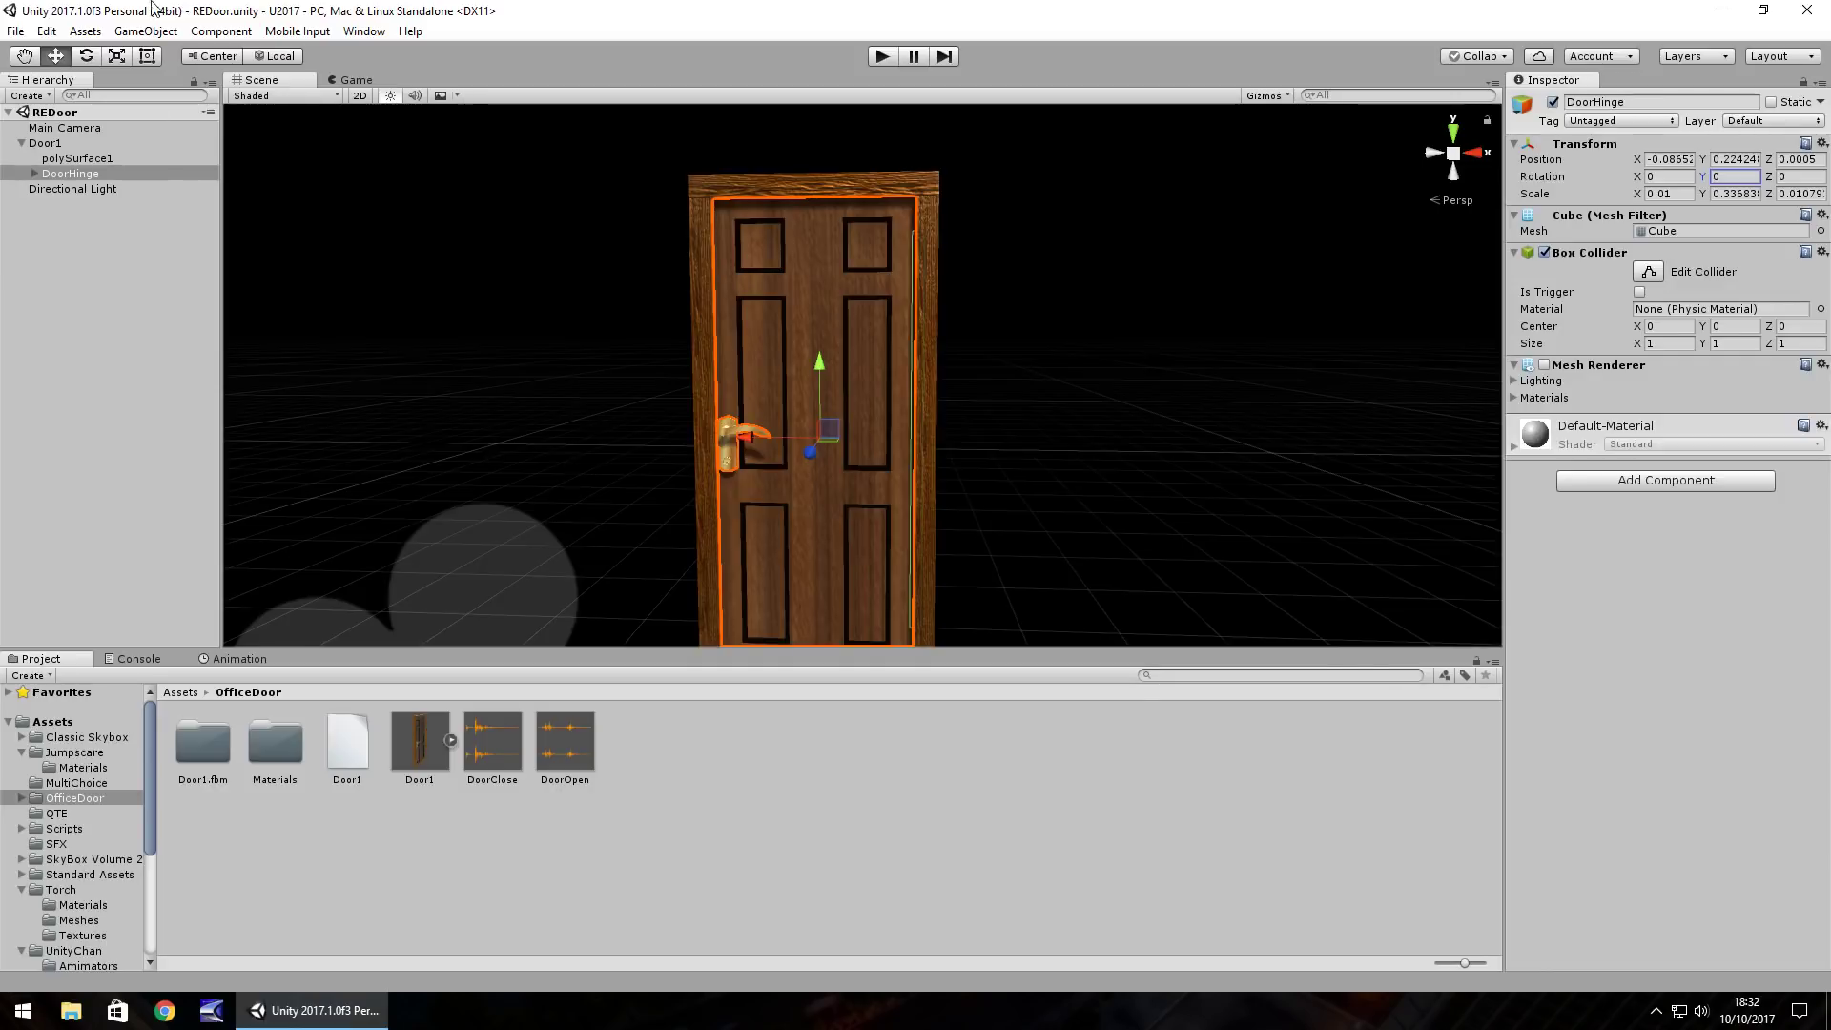
Step: Add a UI Raw Image, which creates a new canvas
left_click(145, 31)
mouse_move(157, 221)
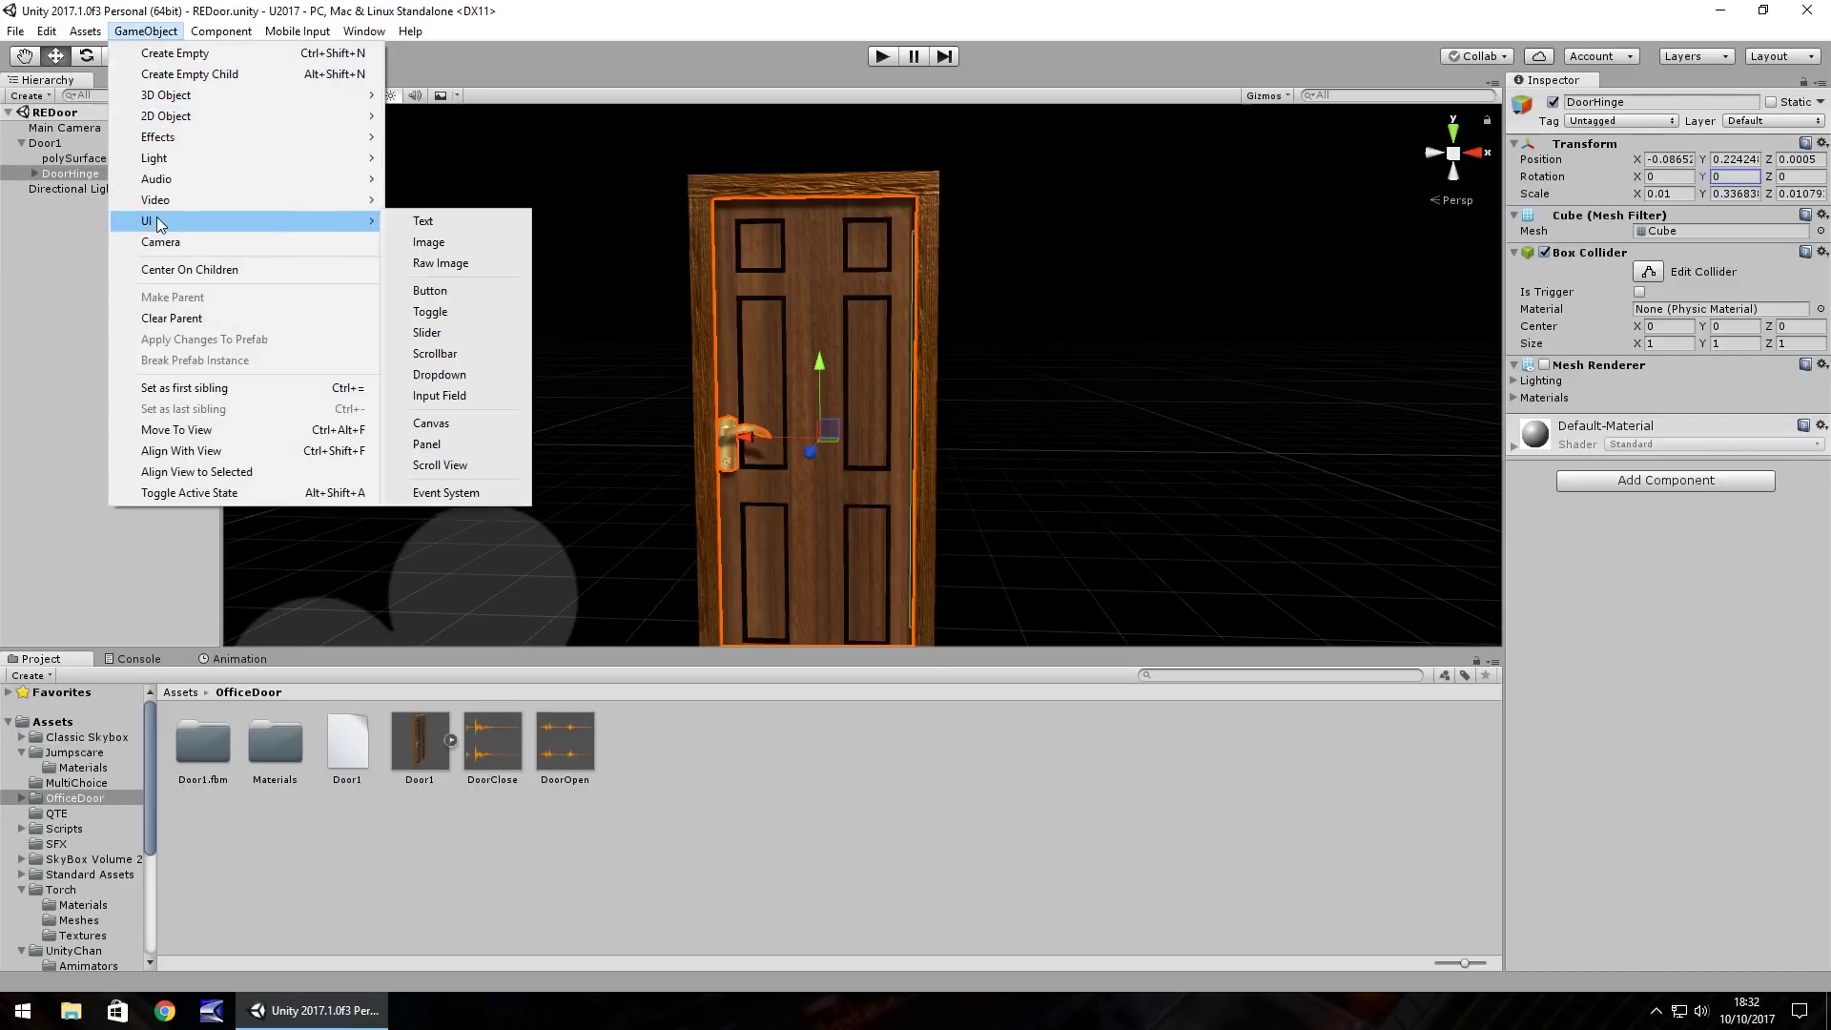
left_click(432, 256)
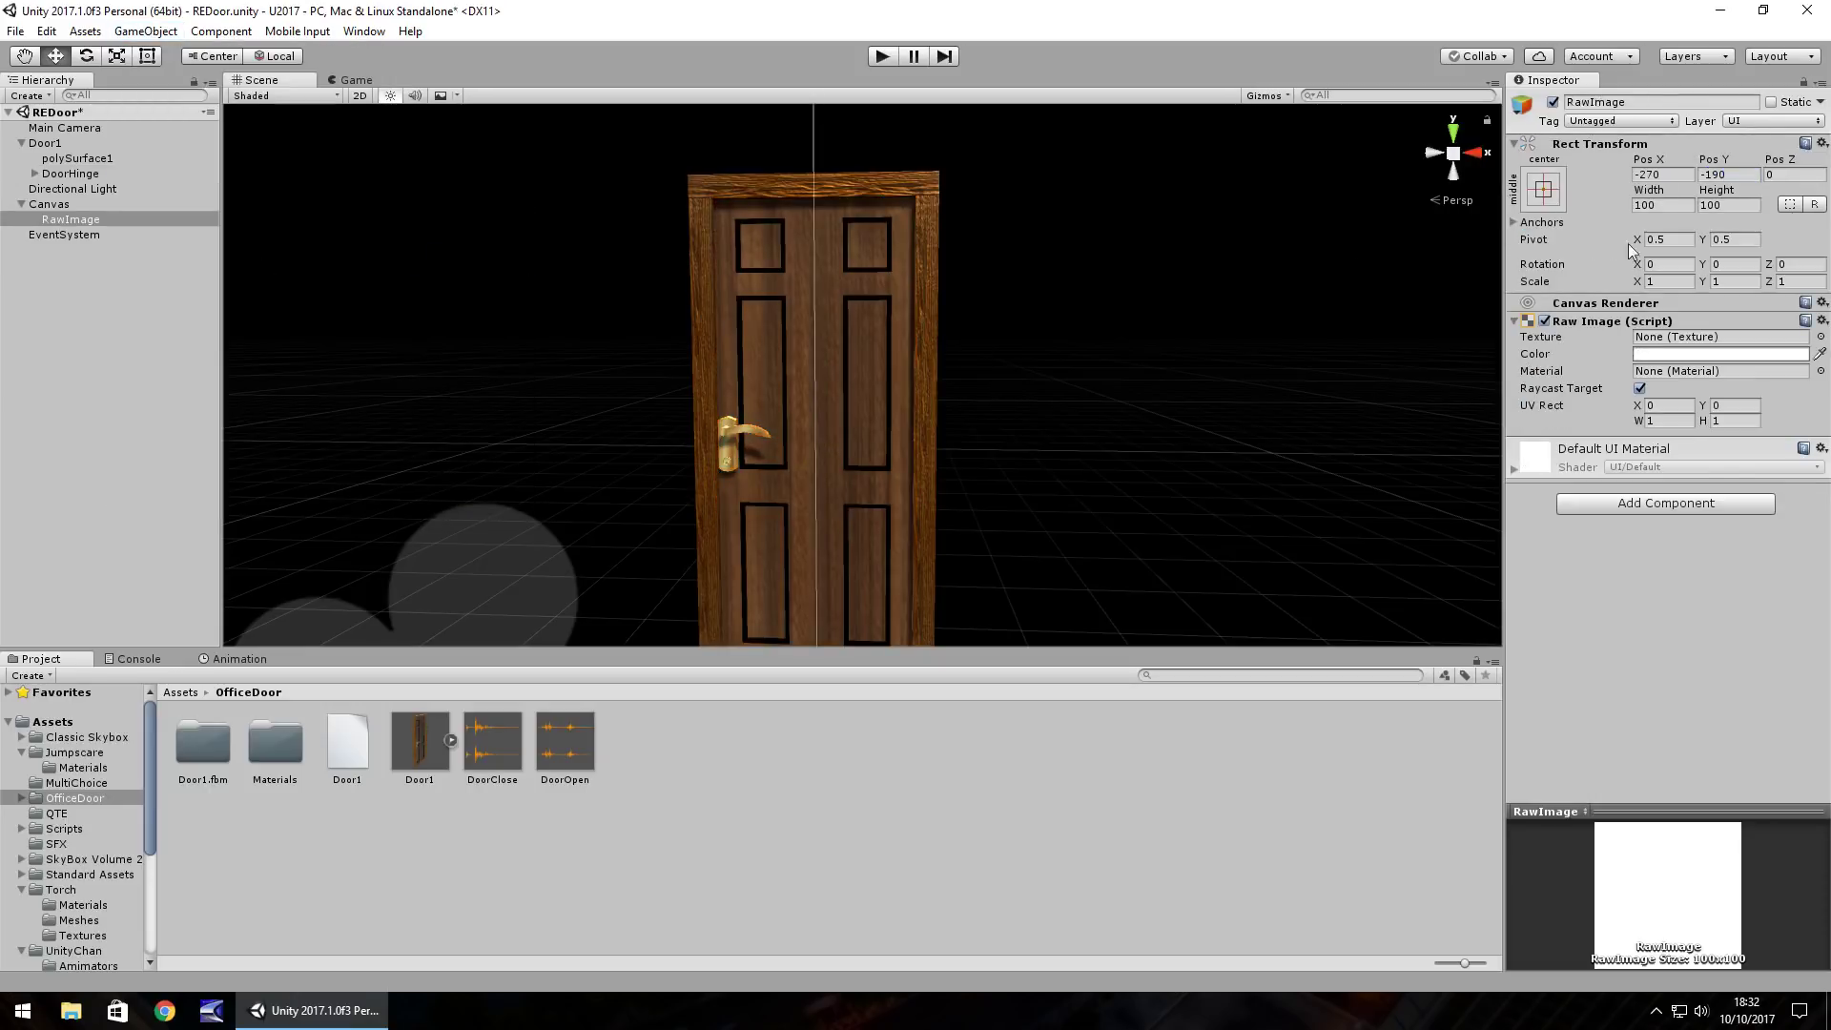
Step: Anchor the RawImage stretch-stretch with all edge offsets set to 0
left_click(1546, 190)
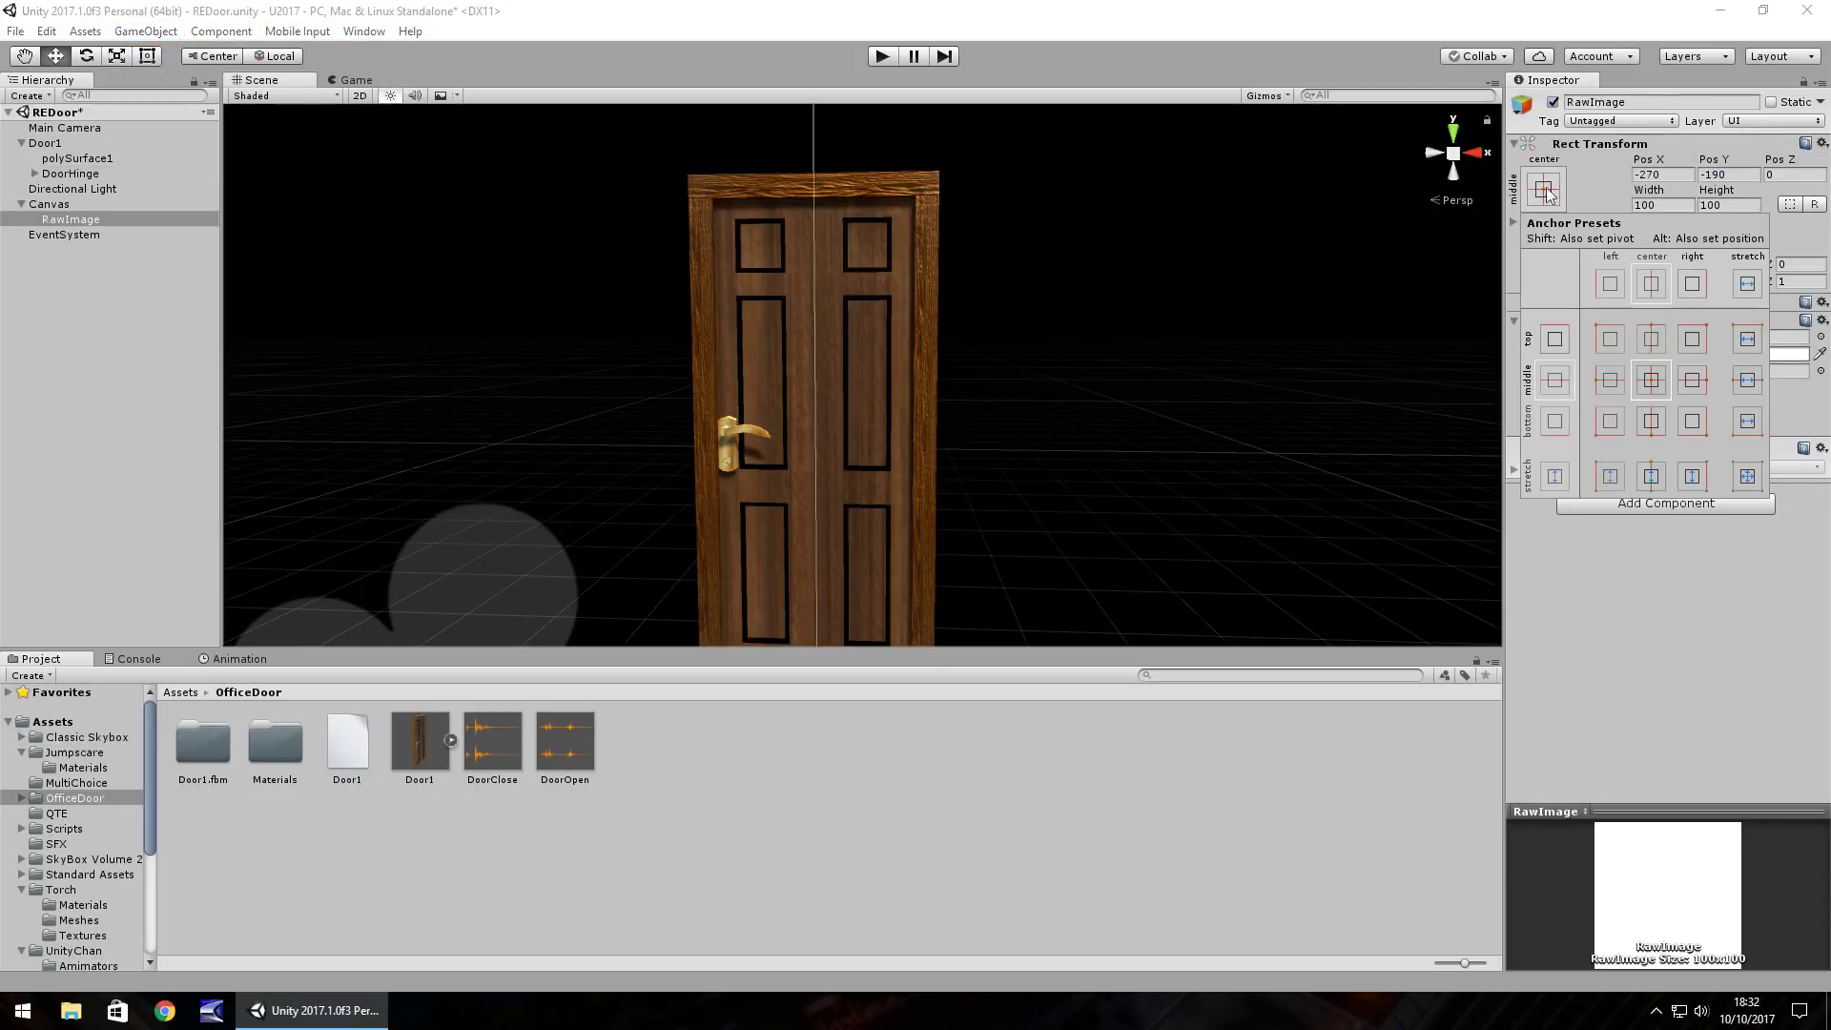
left_click(1747, 476)
left_click(1664, 174)
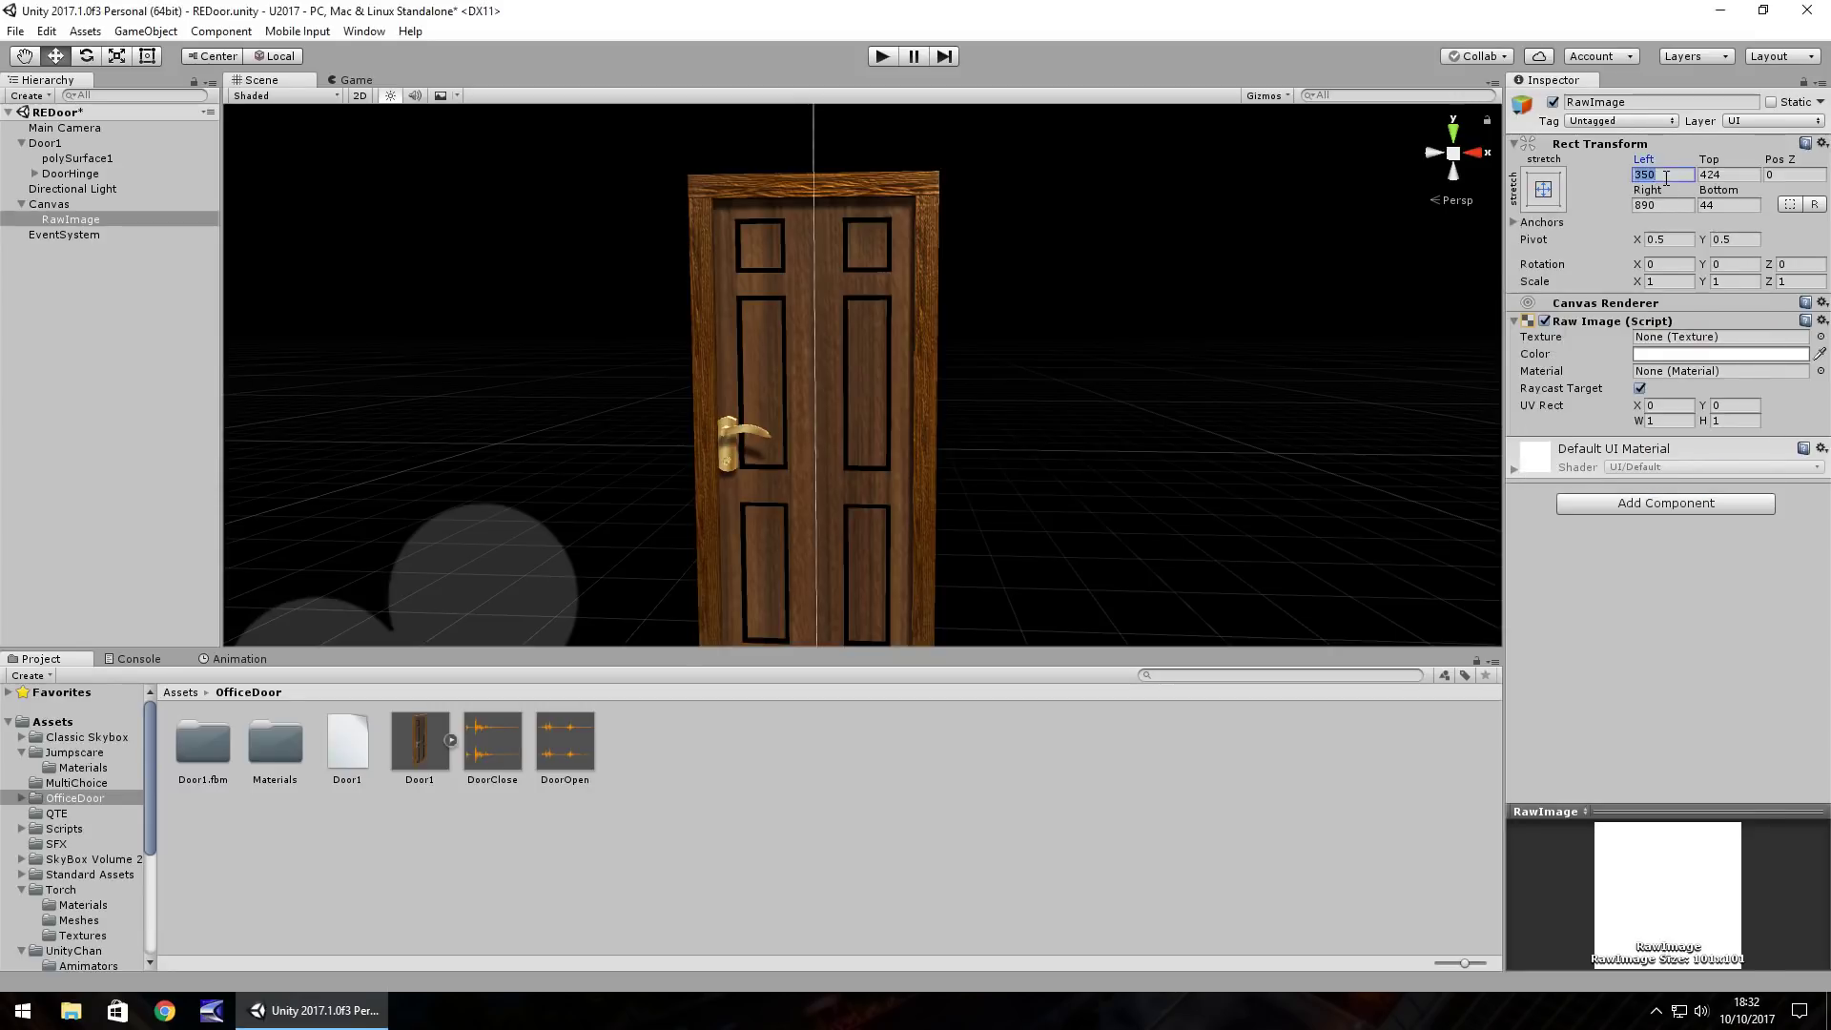
type("0")
key("Tab")
type("0")
key("Tab")
key("Tab")
type("0")
key("Tab")
type("0")
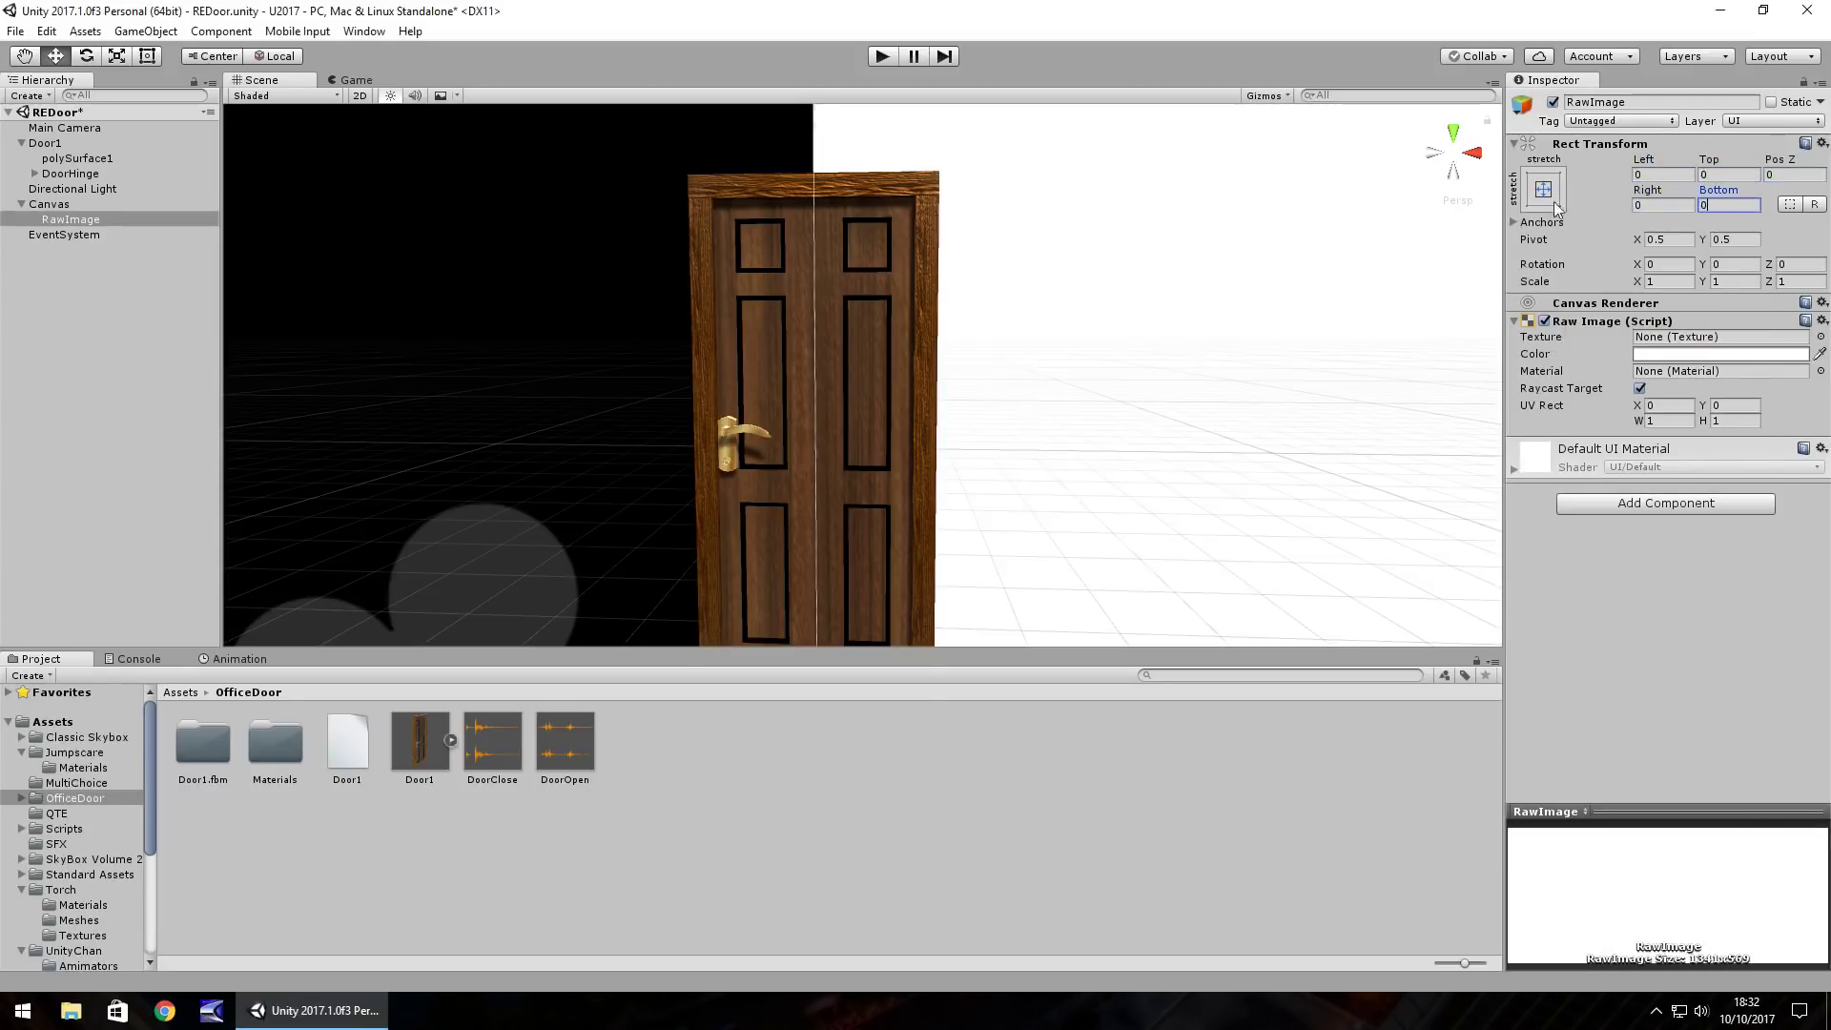
Step: Tint the RawImage colour near-black
left_click(1660, 354)
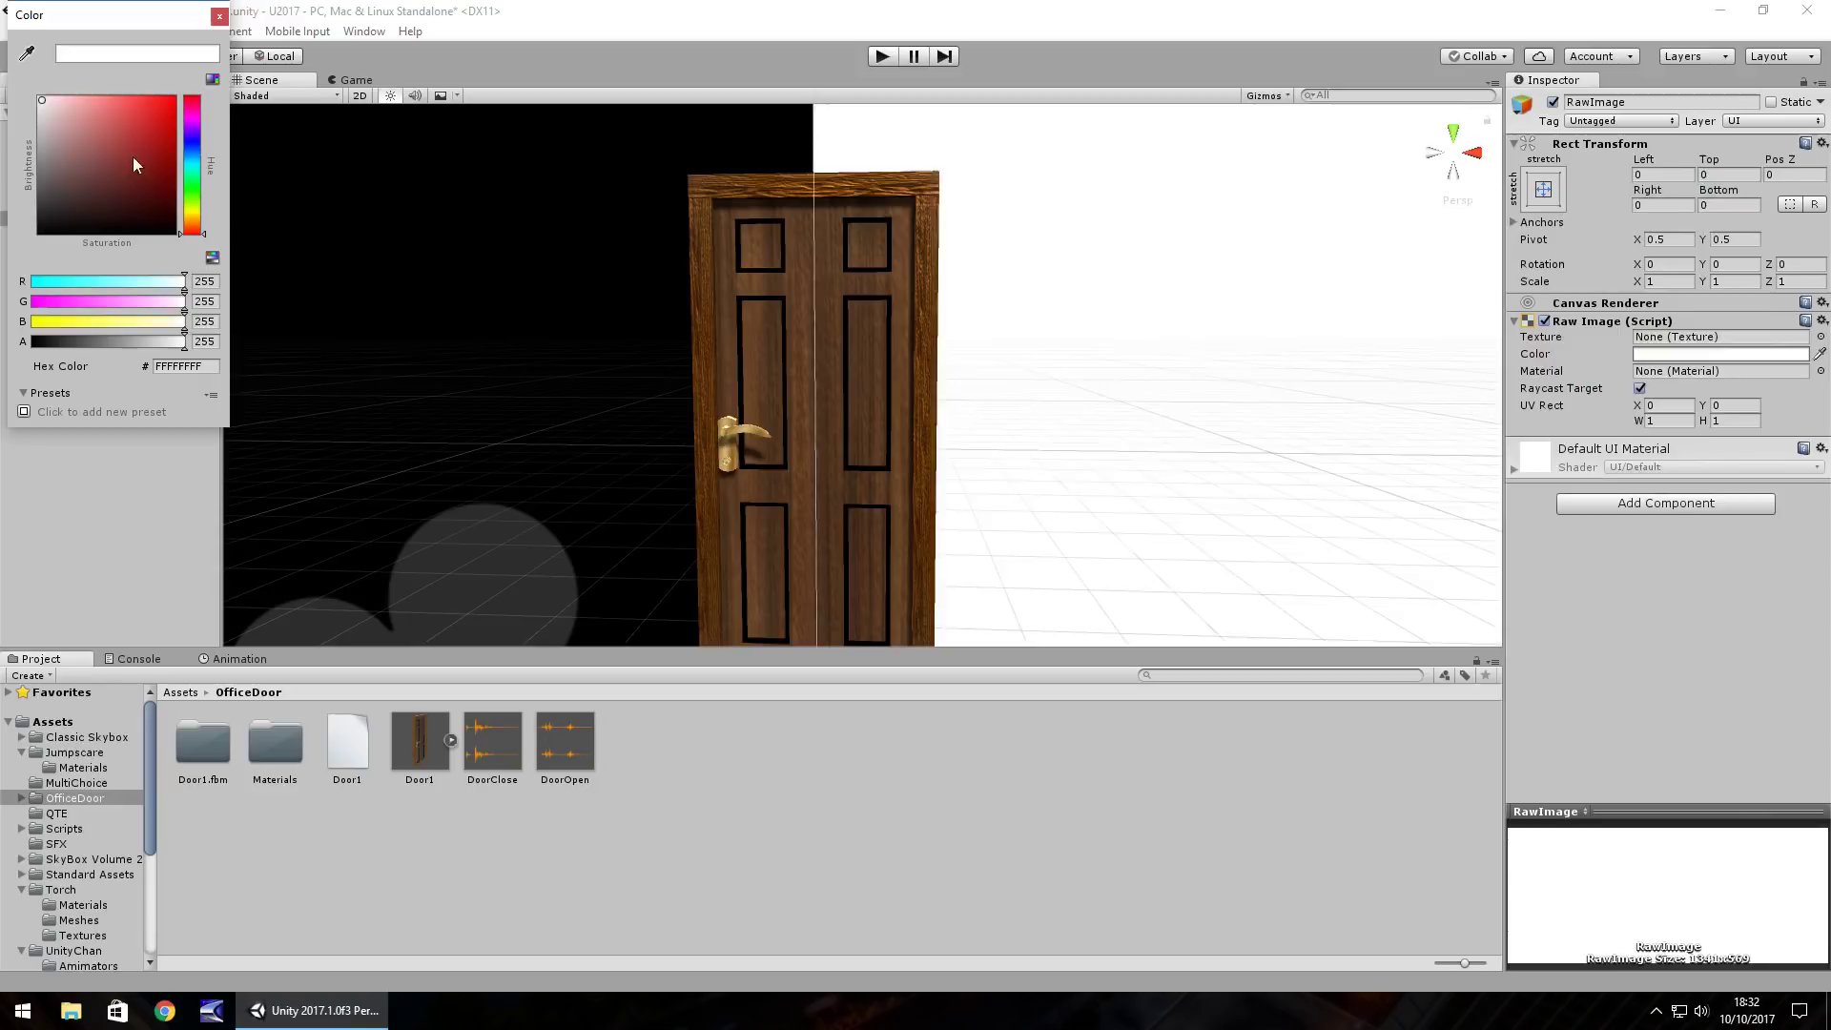
left_click_drag(133, 164, 191, 238)
left_click(220, 16)
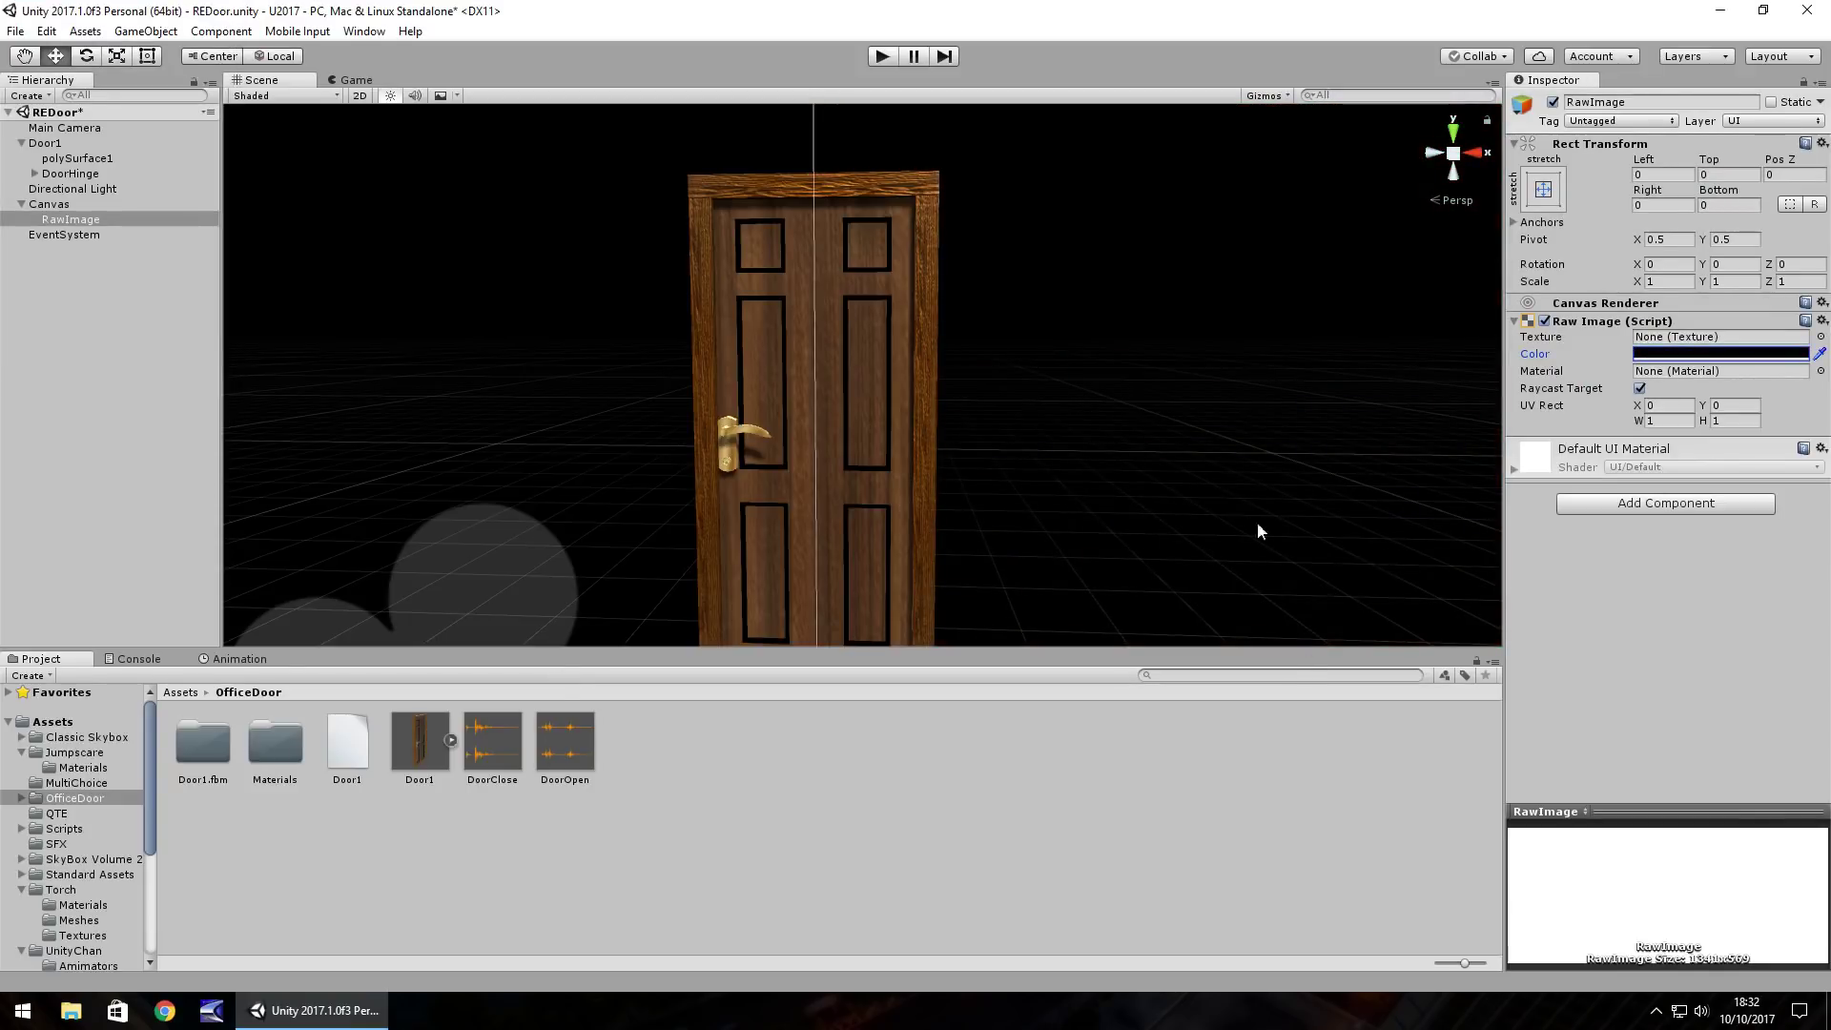
Step: Create a new animation clip named FadeScreen for the RawImage
left_click(242, 658)
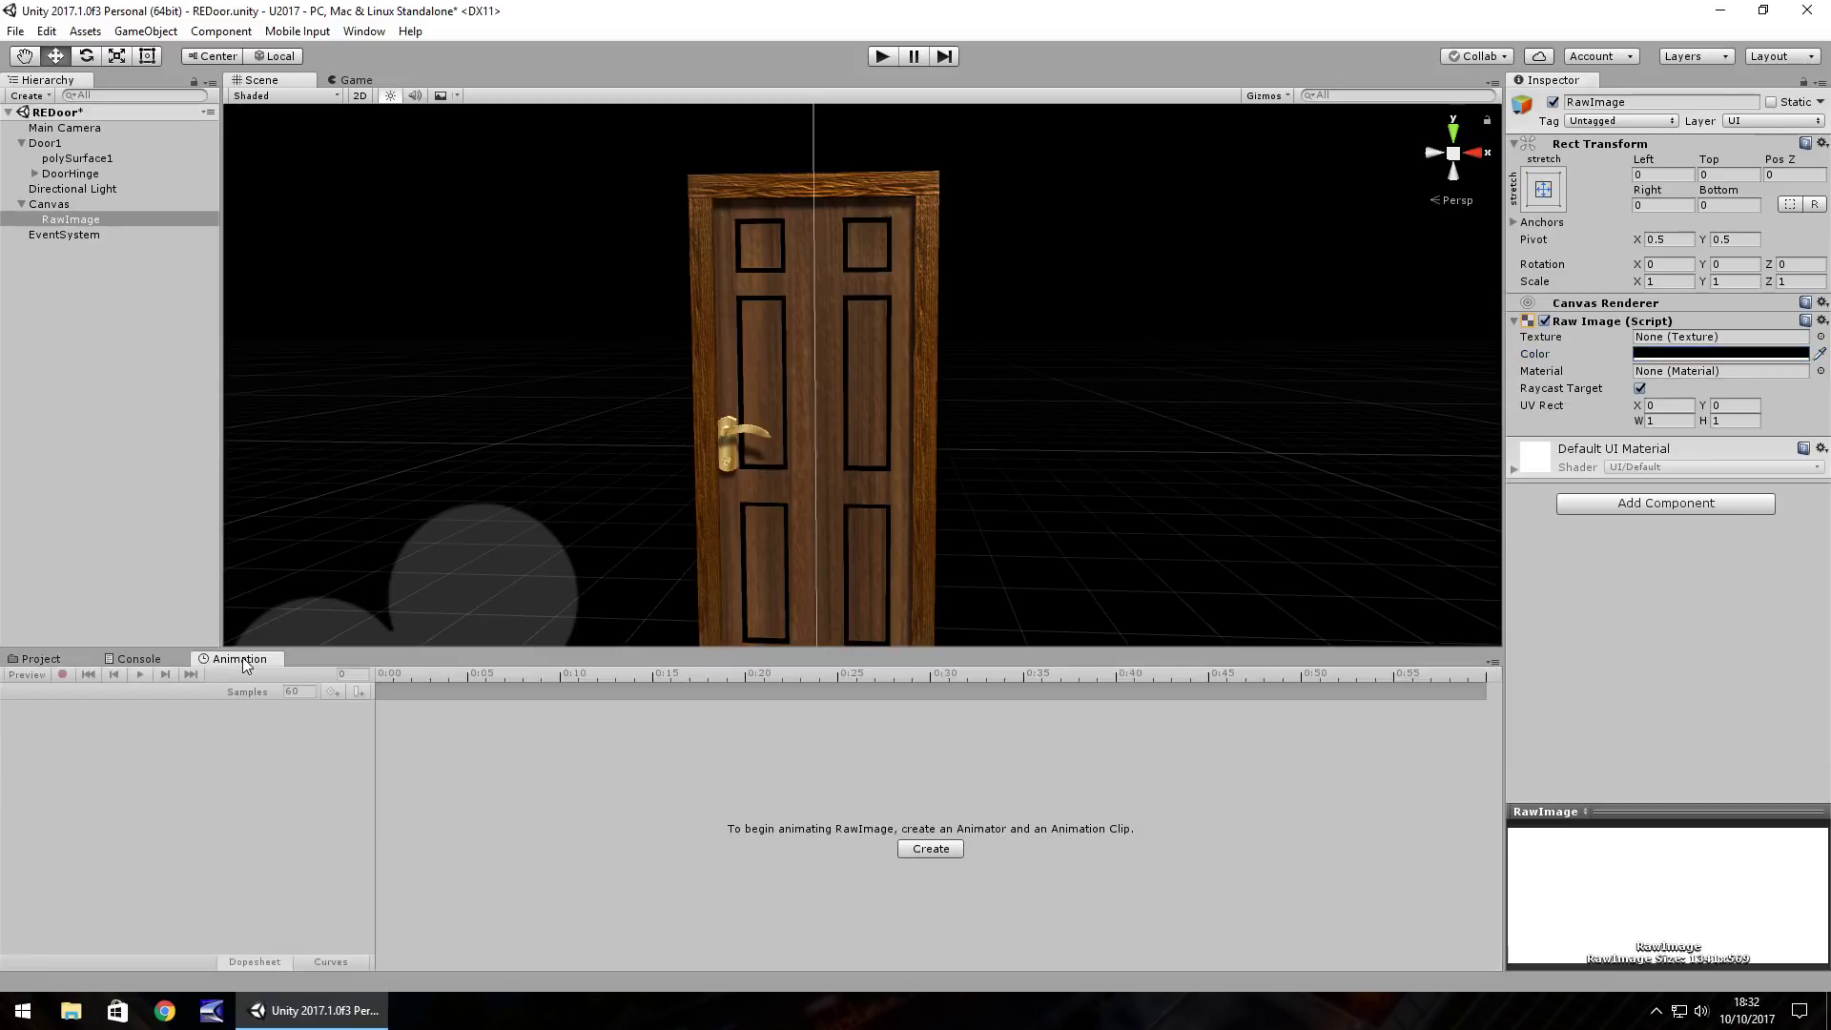
left_click(931, 848)
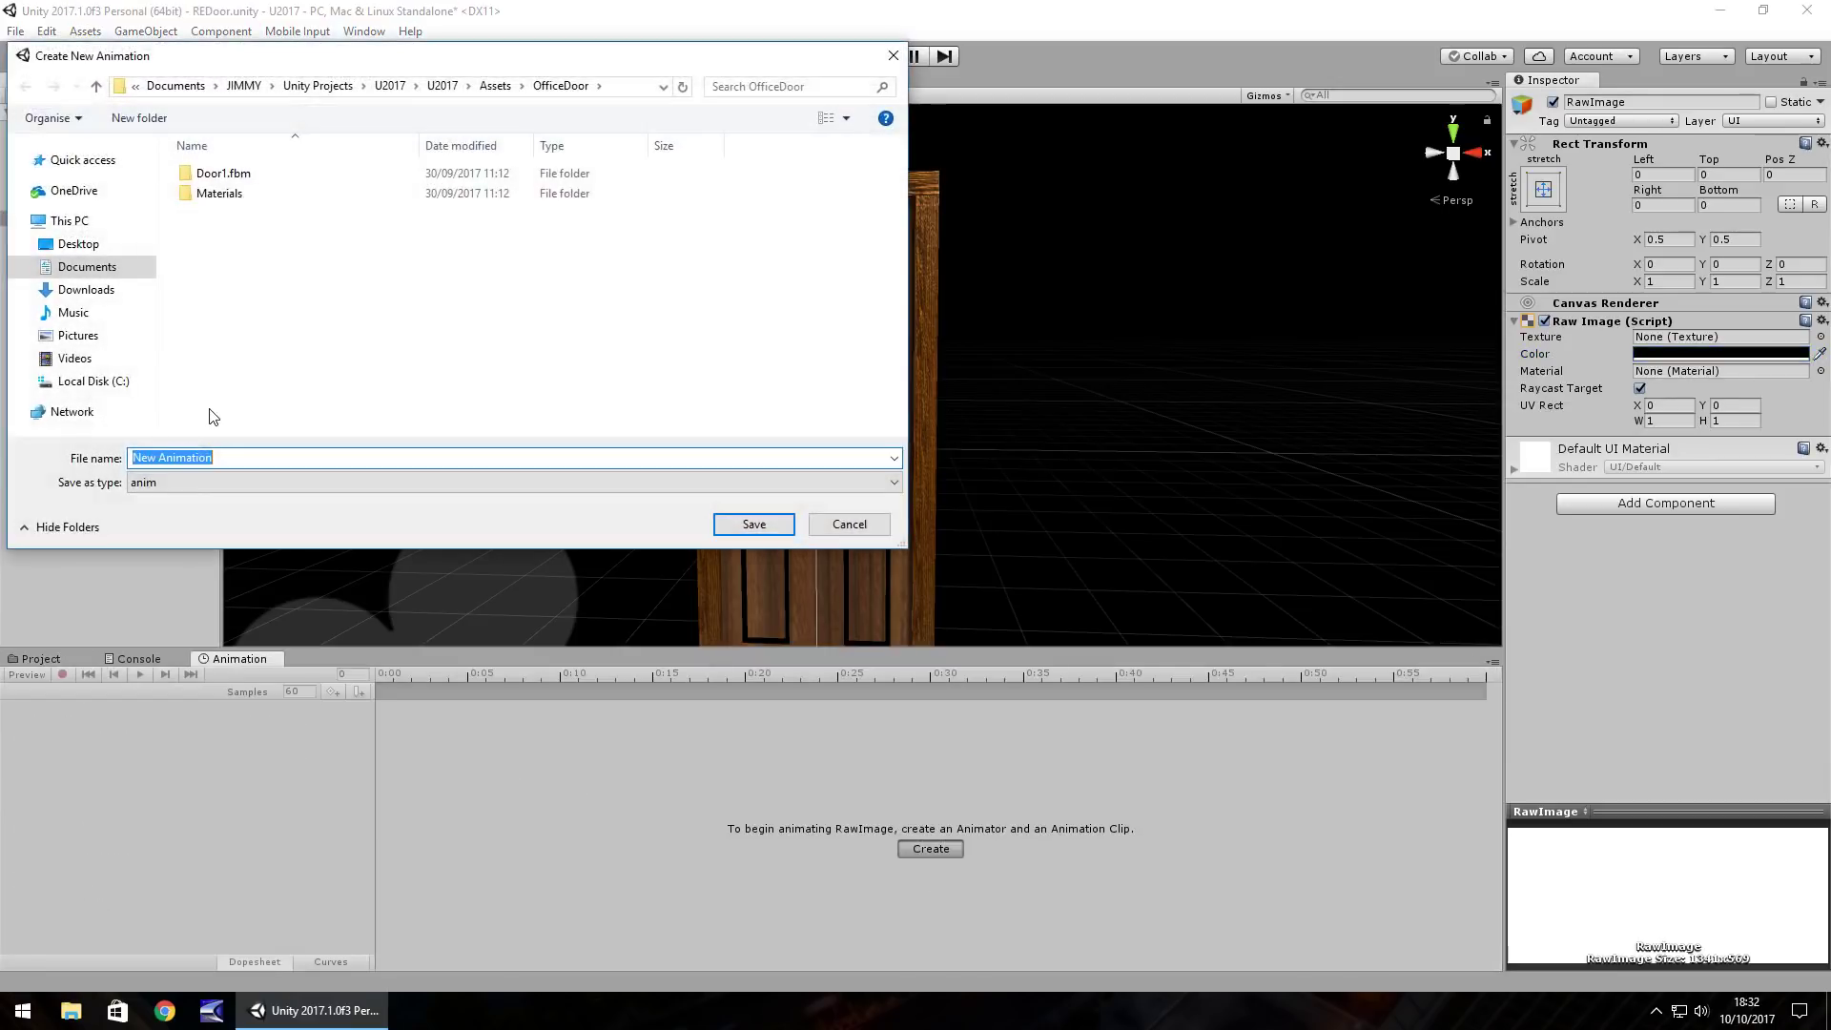
type("FadeScreen")
left_click(751, 522)
Step: Start recording and key the RawImage colour alpha at 255 on frame 0
left_click(67, 677)
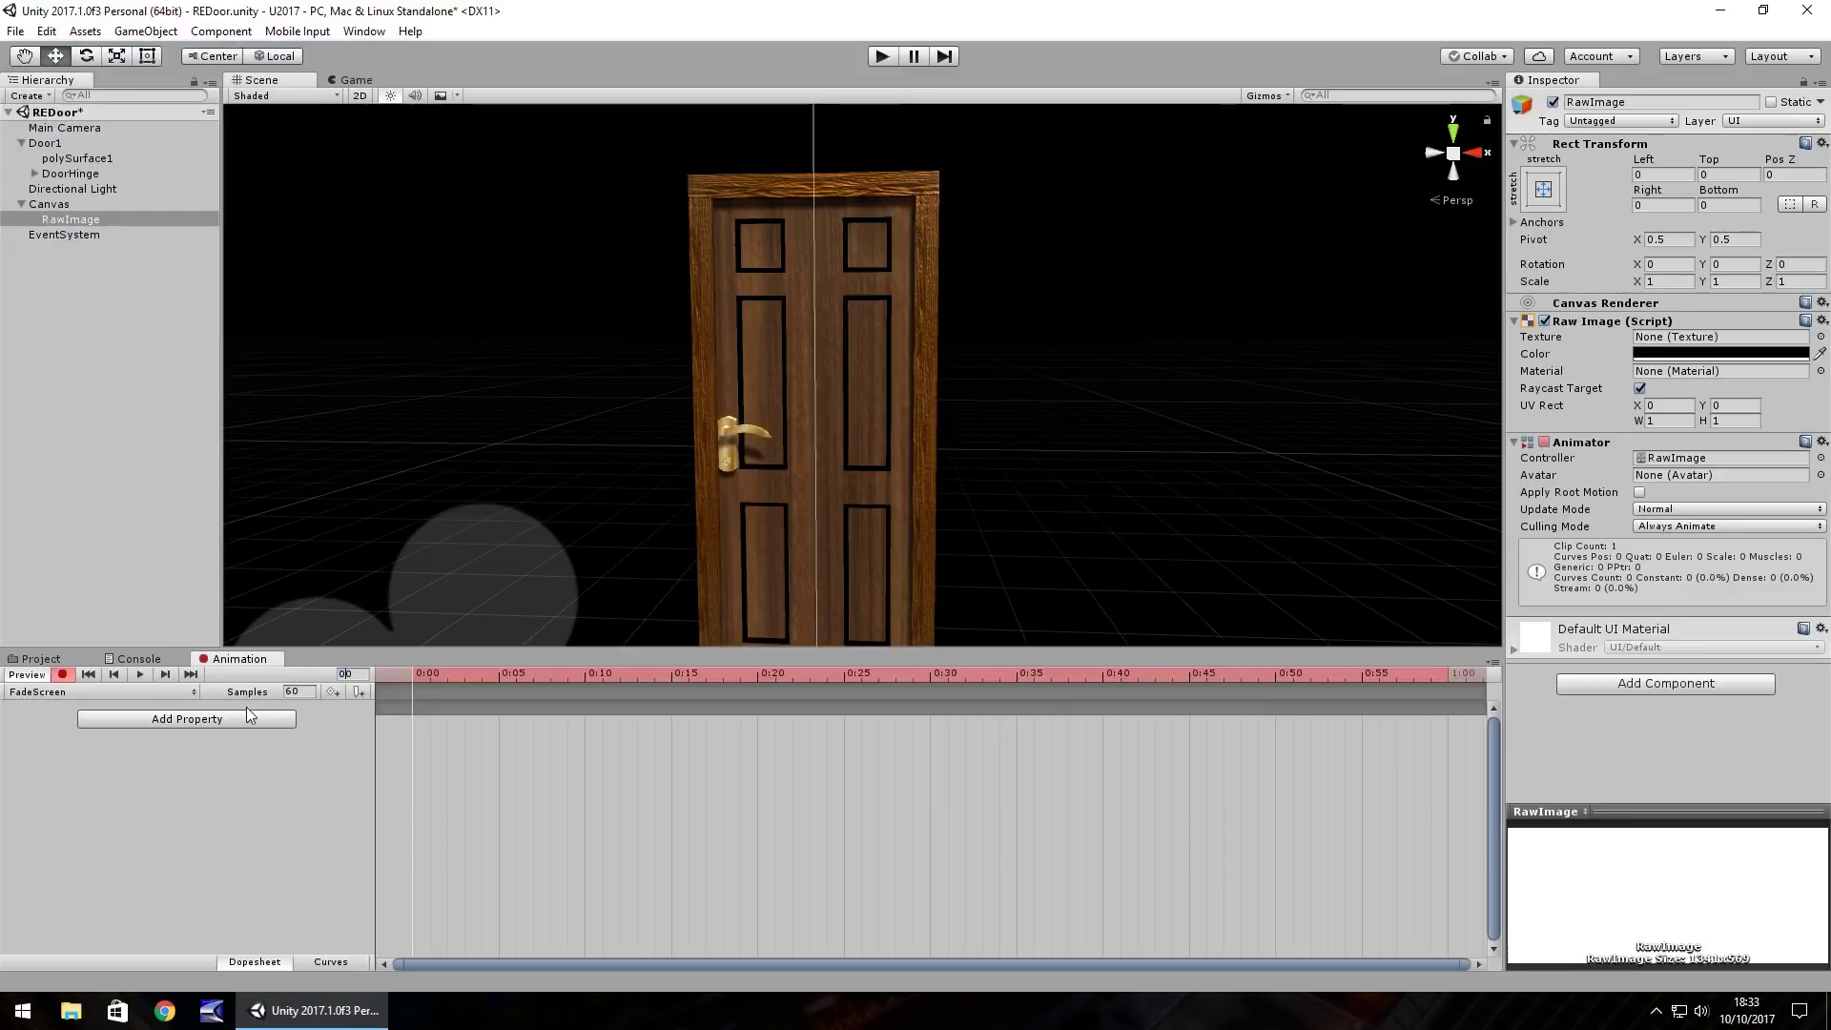
left_click(1714, 355)
left_click(204, 342)
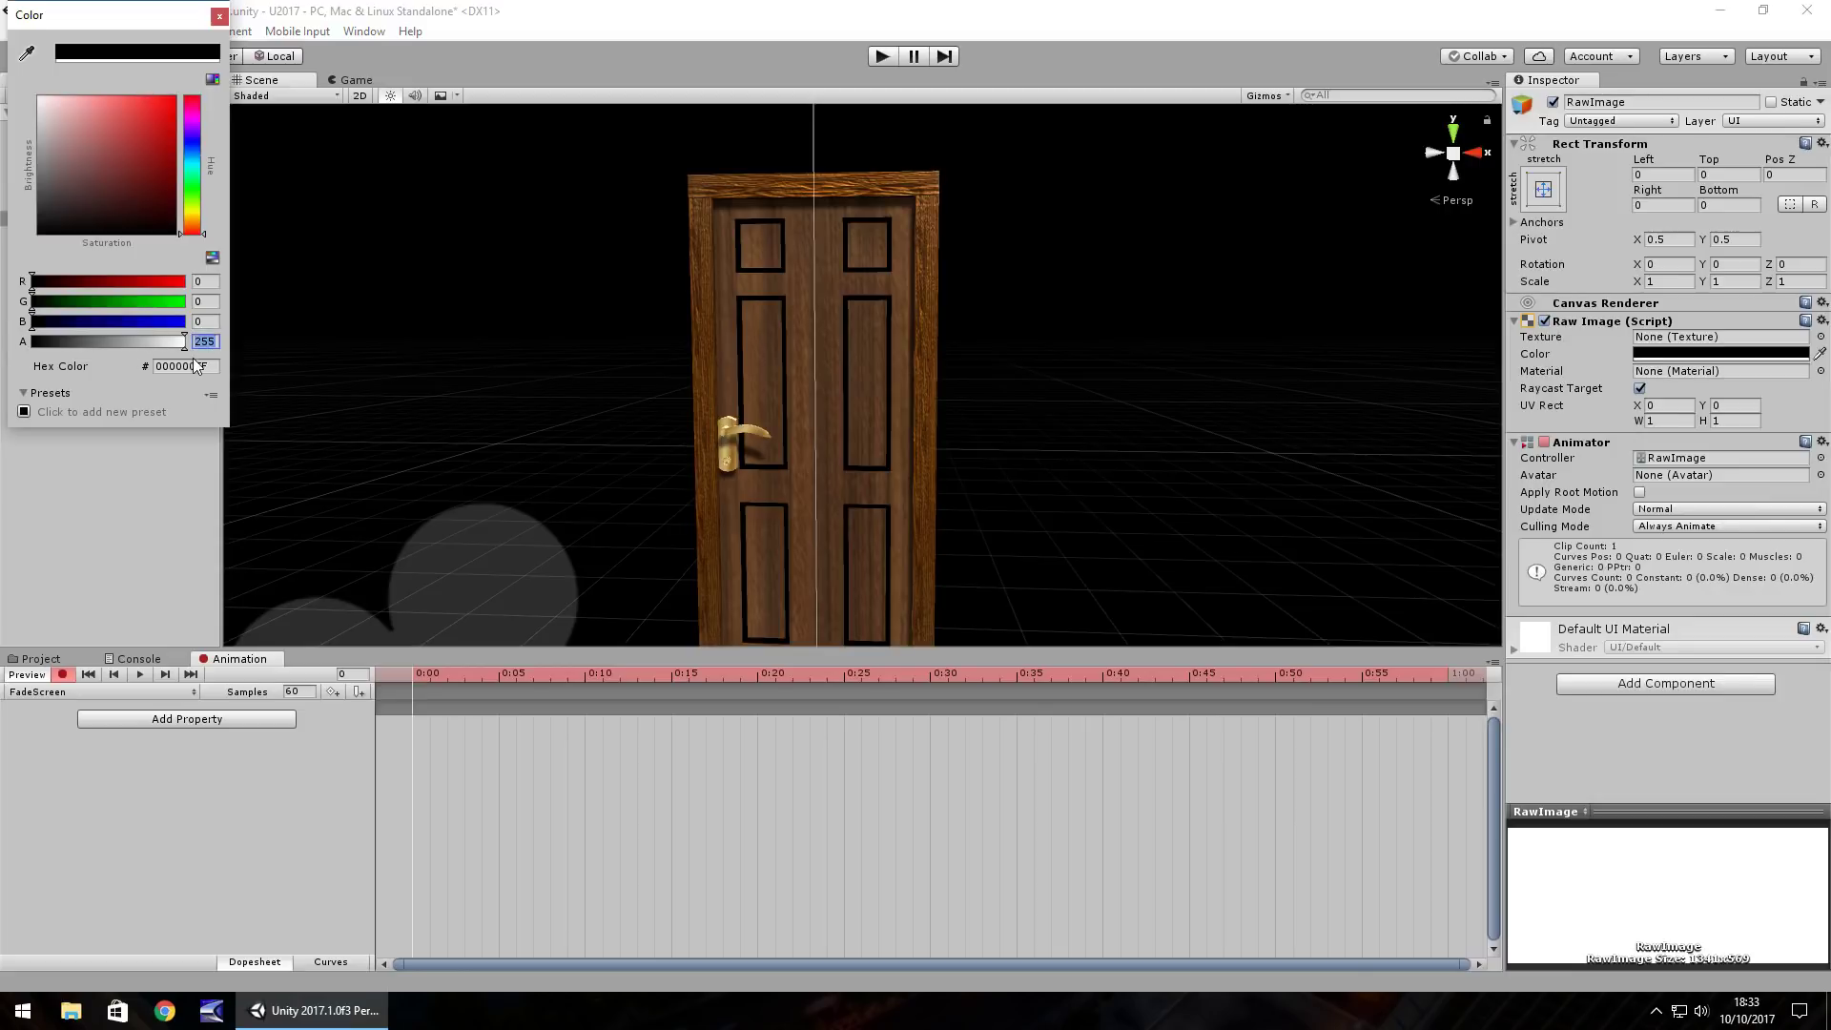
type("255")
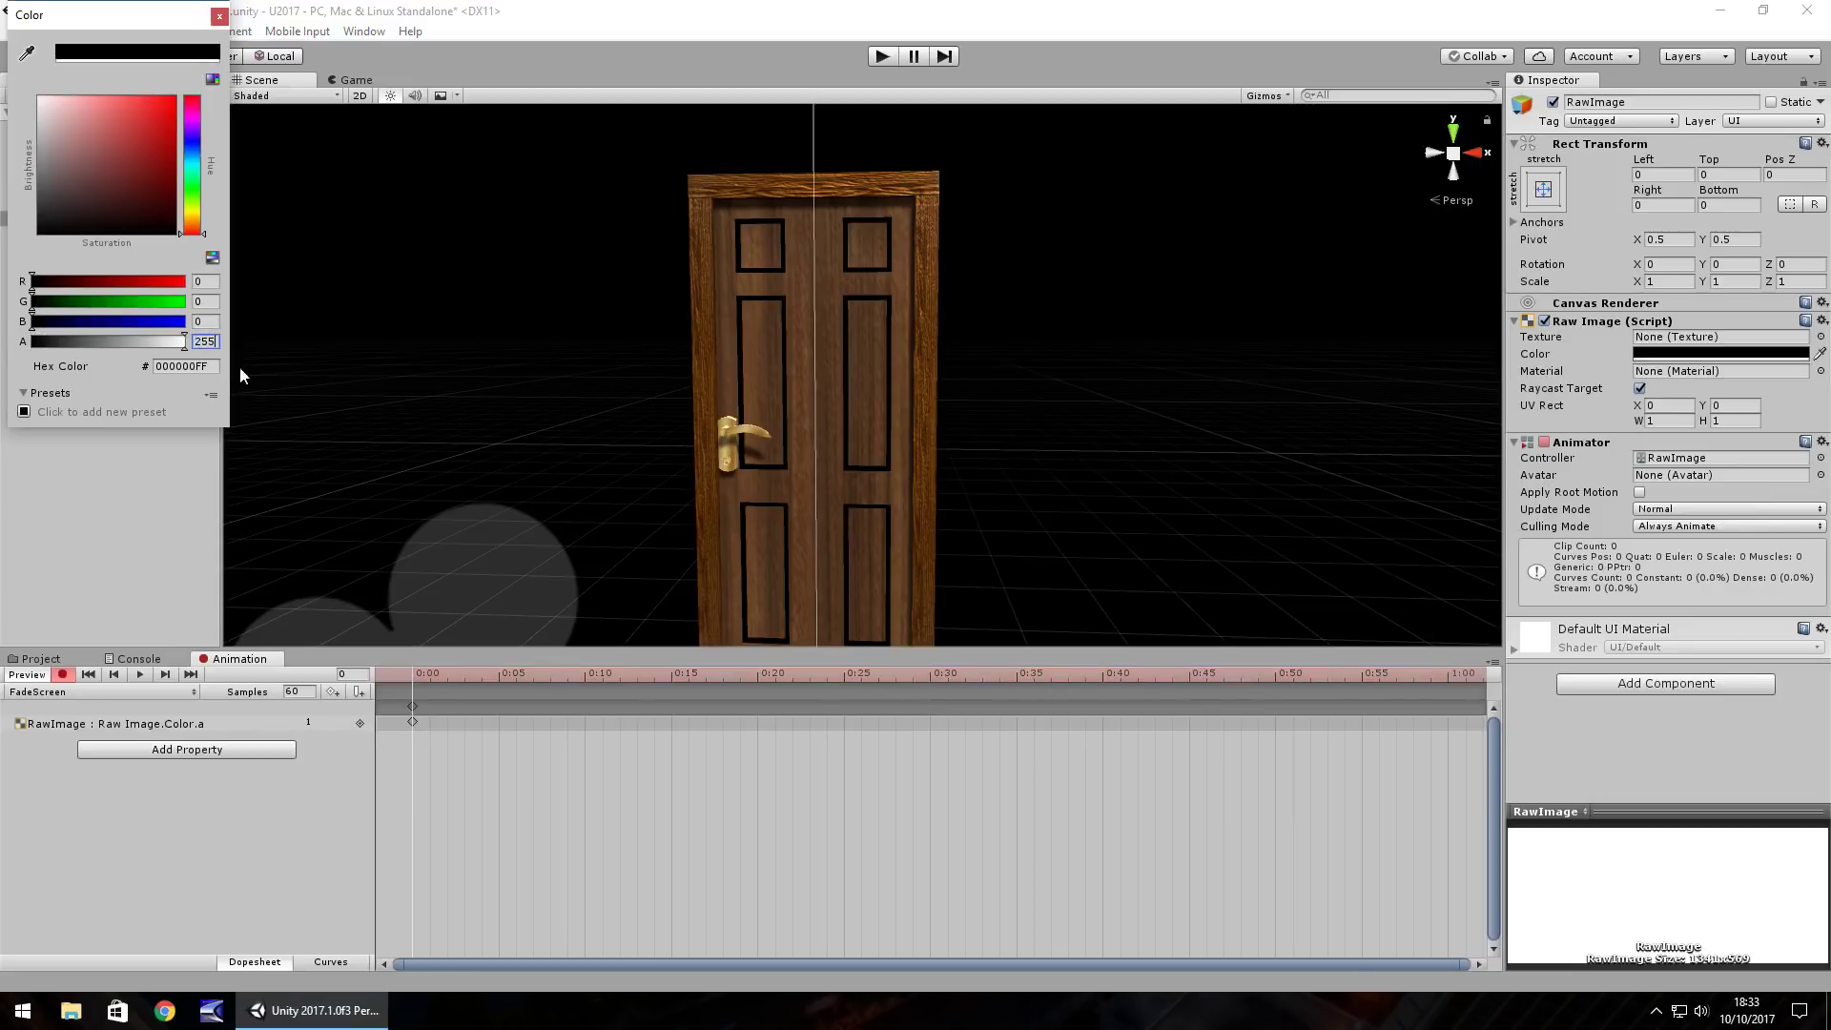
left_click(219, 17)
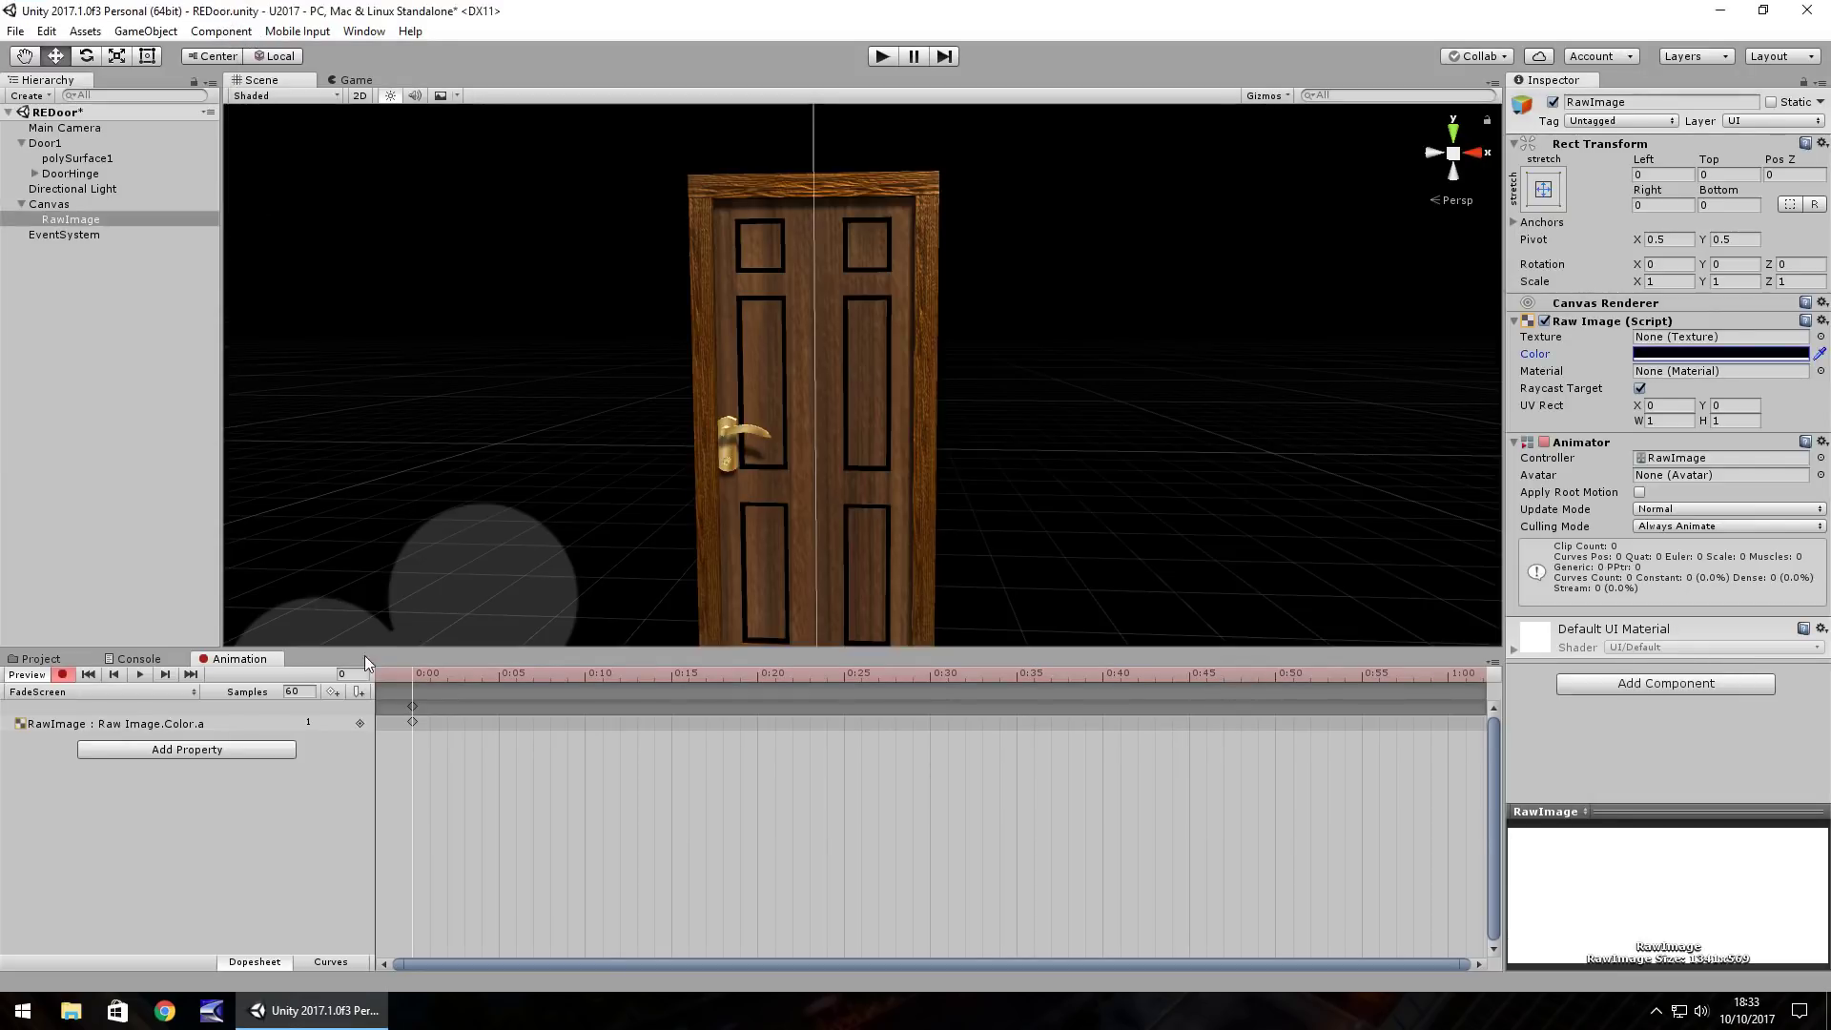
Step: Key the alpha at 0 on frame 60, then stop recording
left_click(362, 672)
type("60")
key("Return")
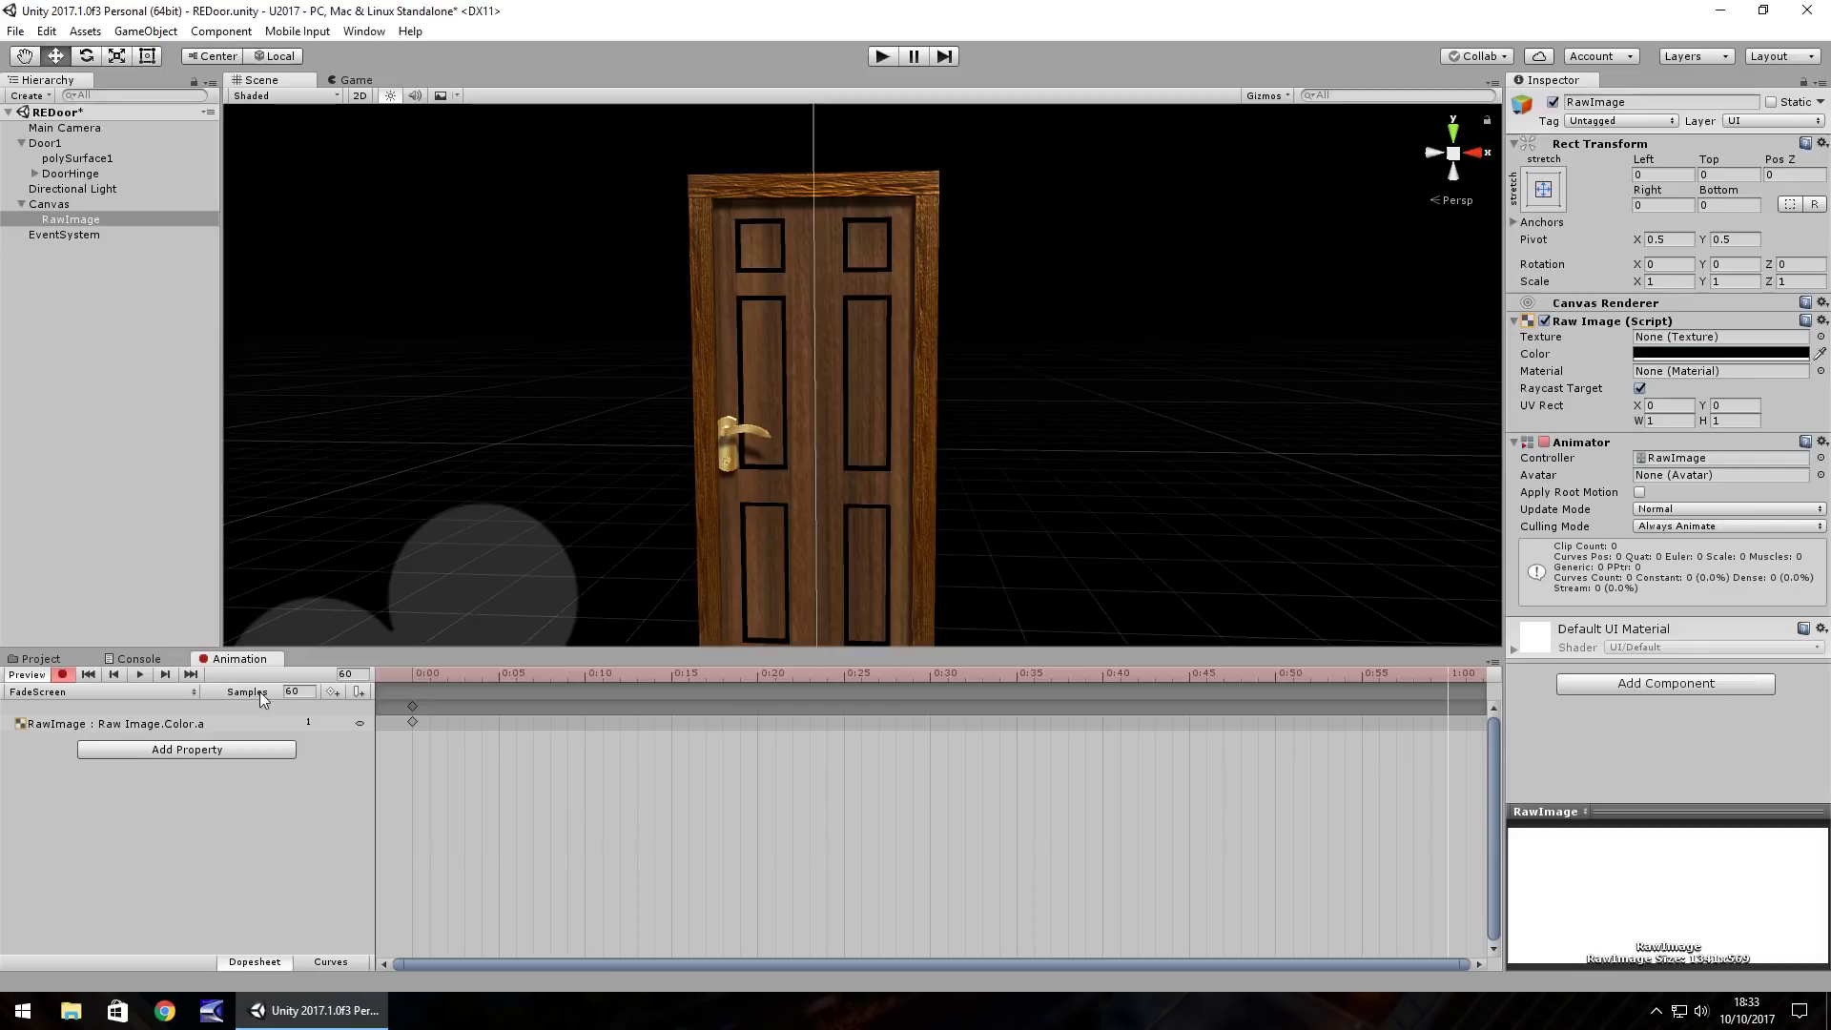
left_click(1752, 355)
left_click(204, 342)
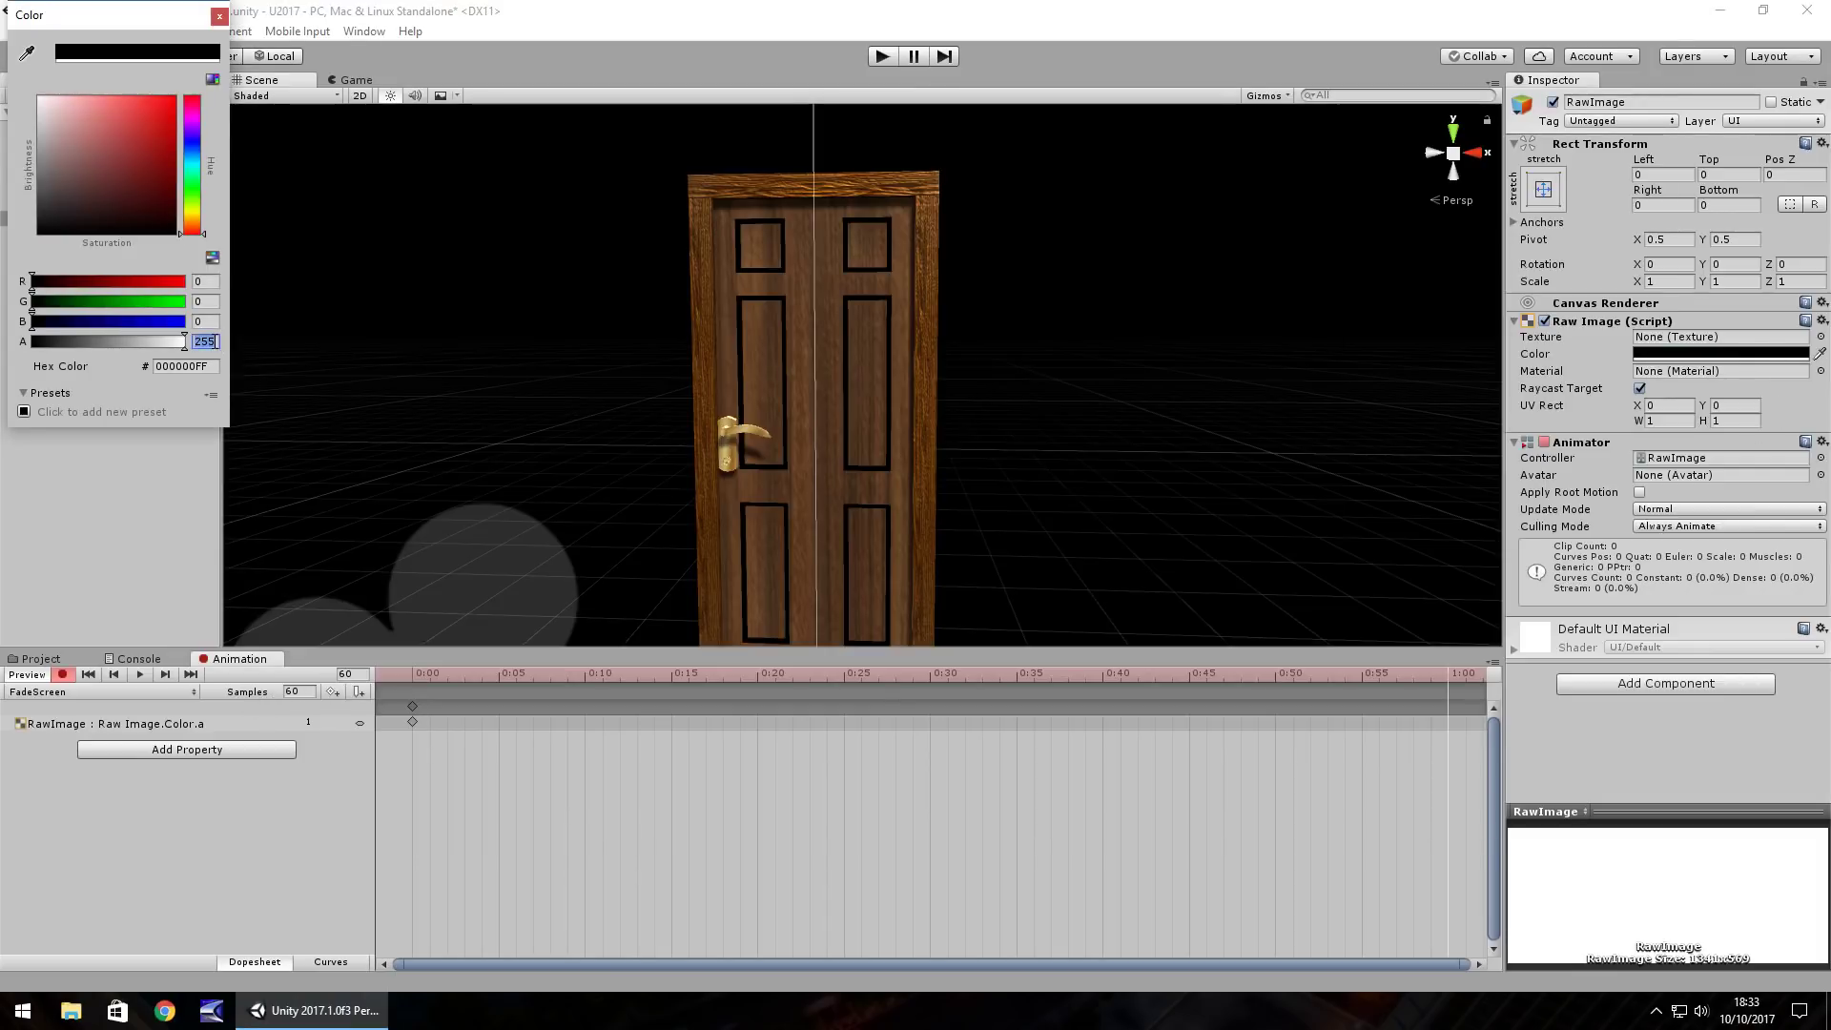
type("0")
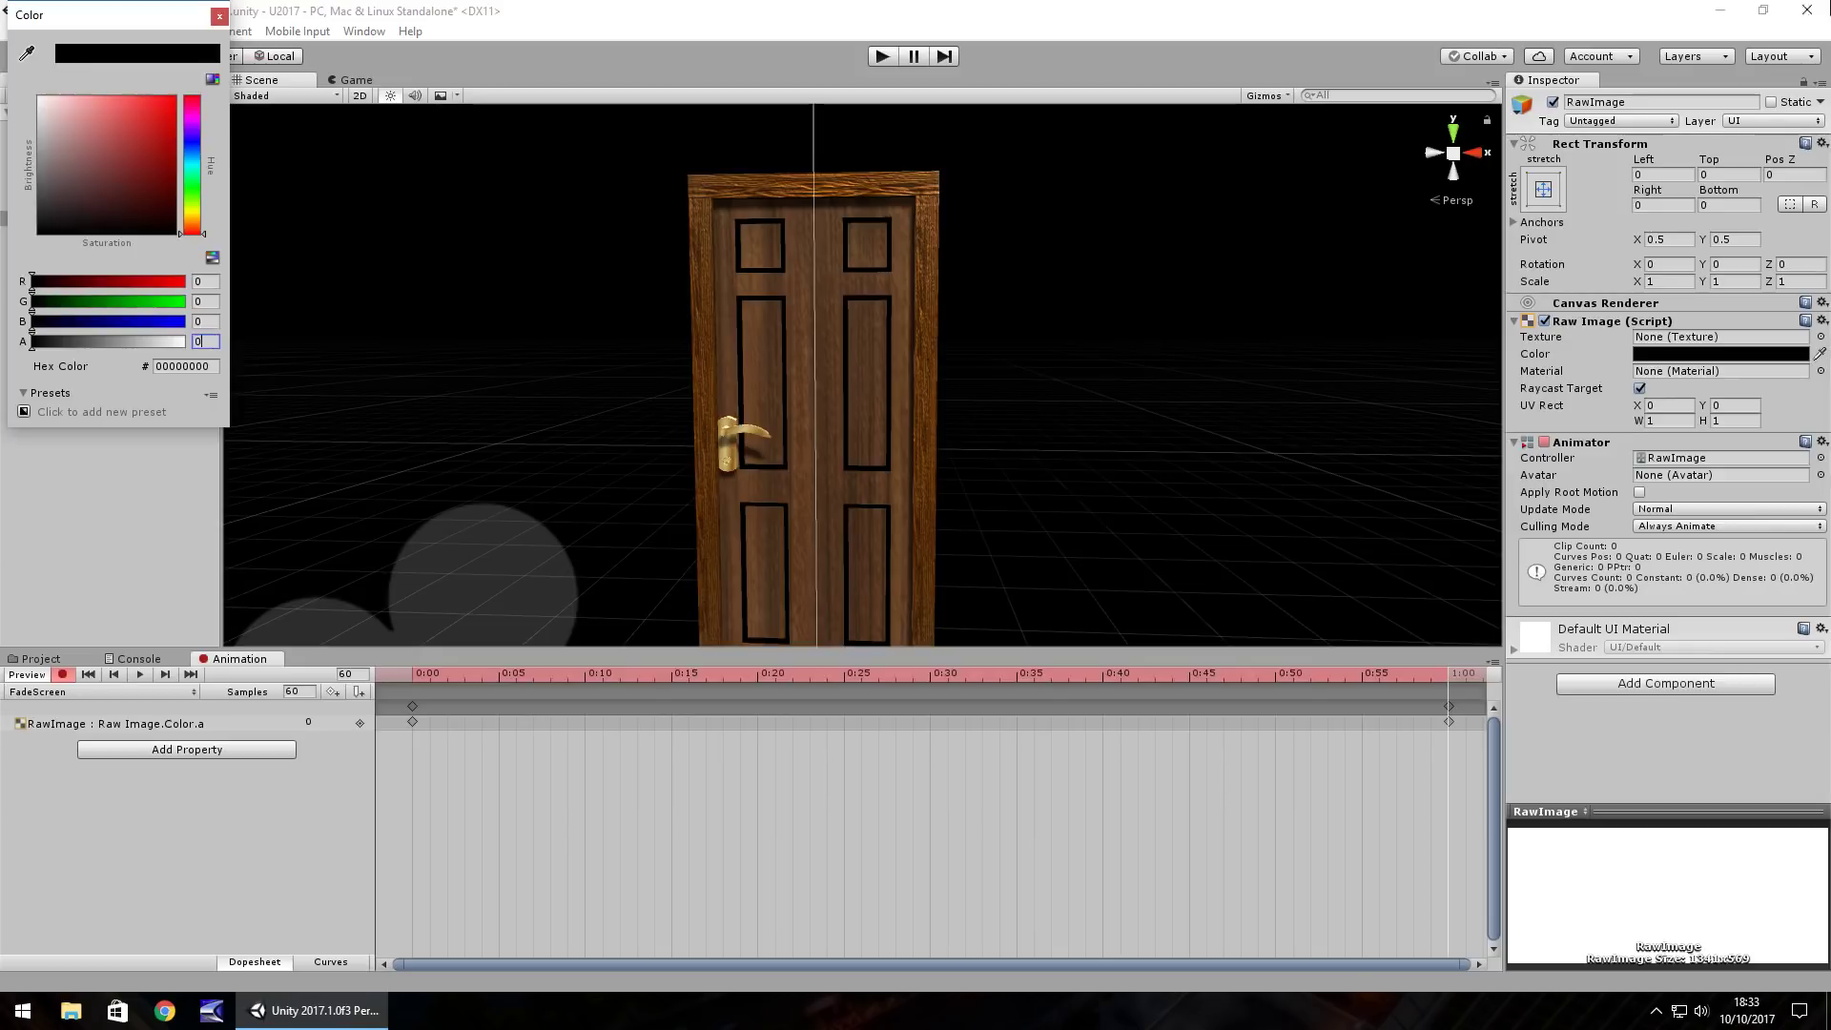
left_click(220, 16)
left_click(63, 675)
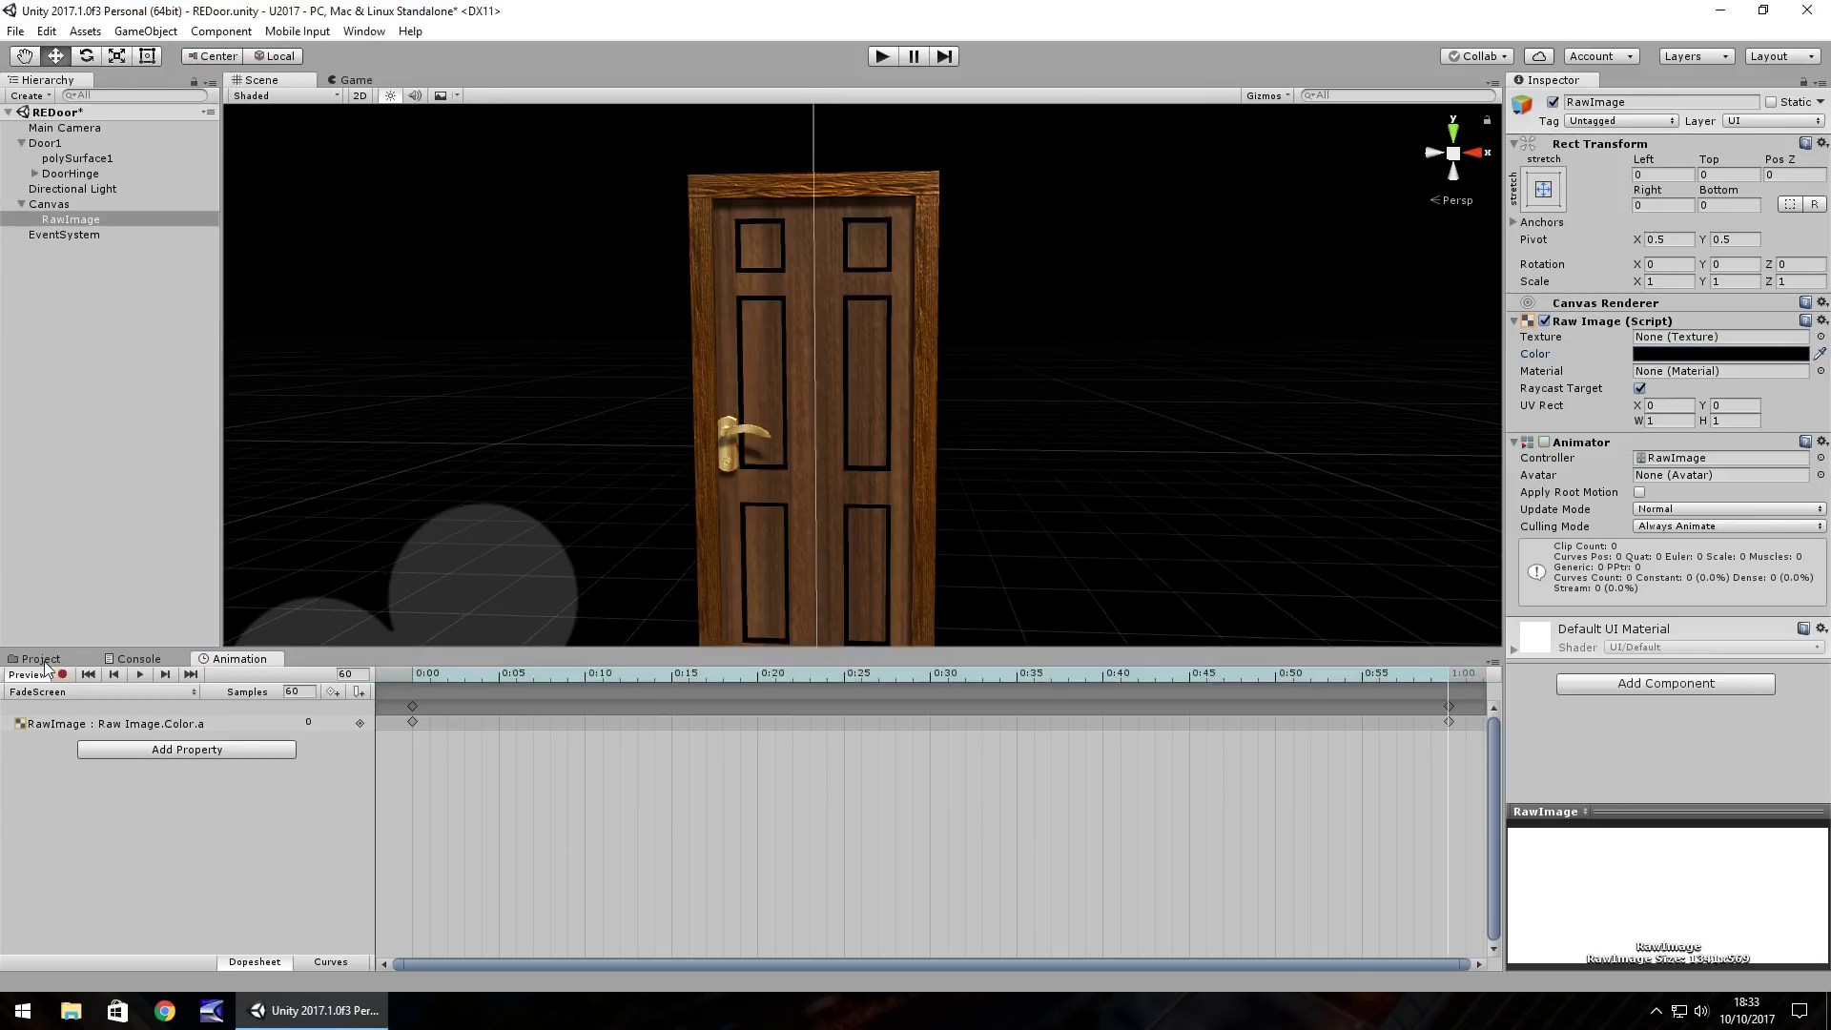
Step: Set the FadeScreen clip's Wrap Mode to Once
left_click(44, 660)
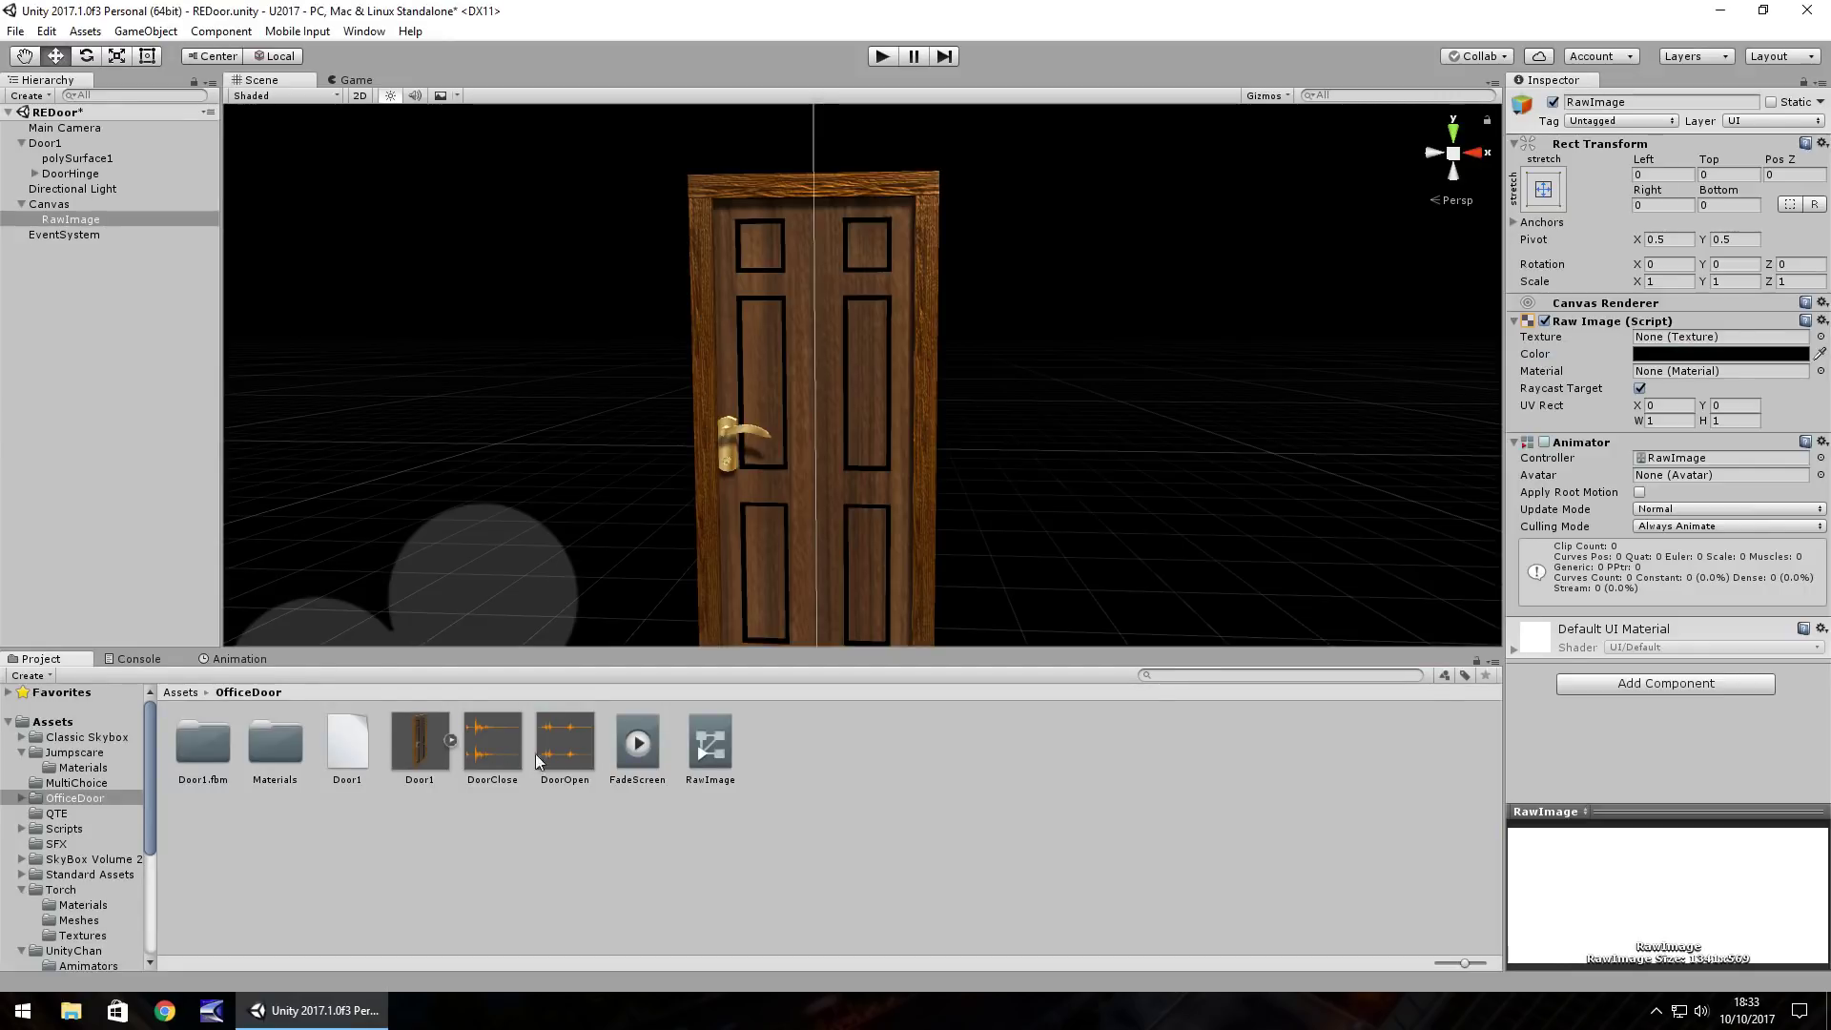
left_click(637, 748)
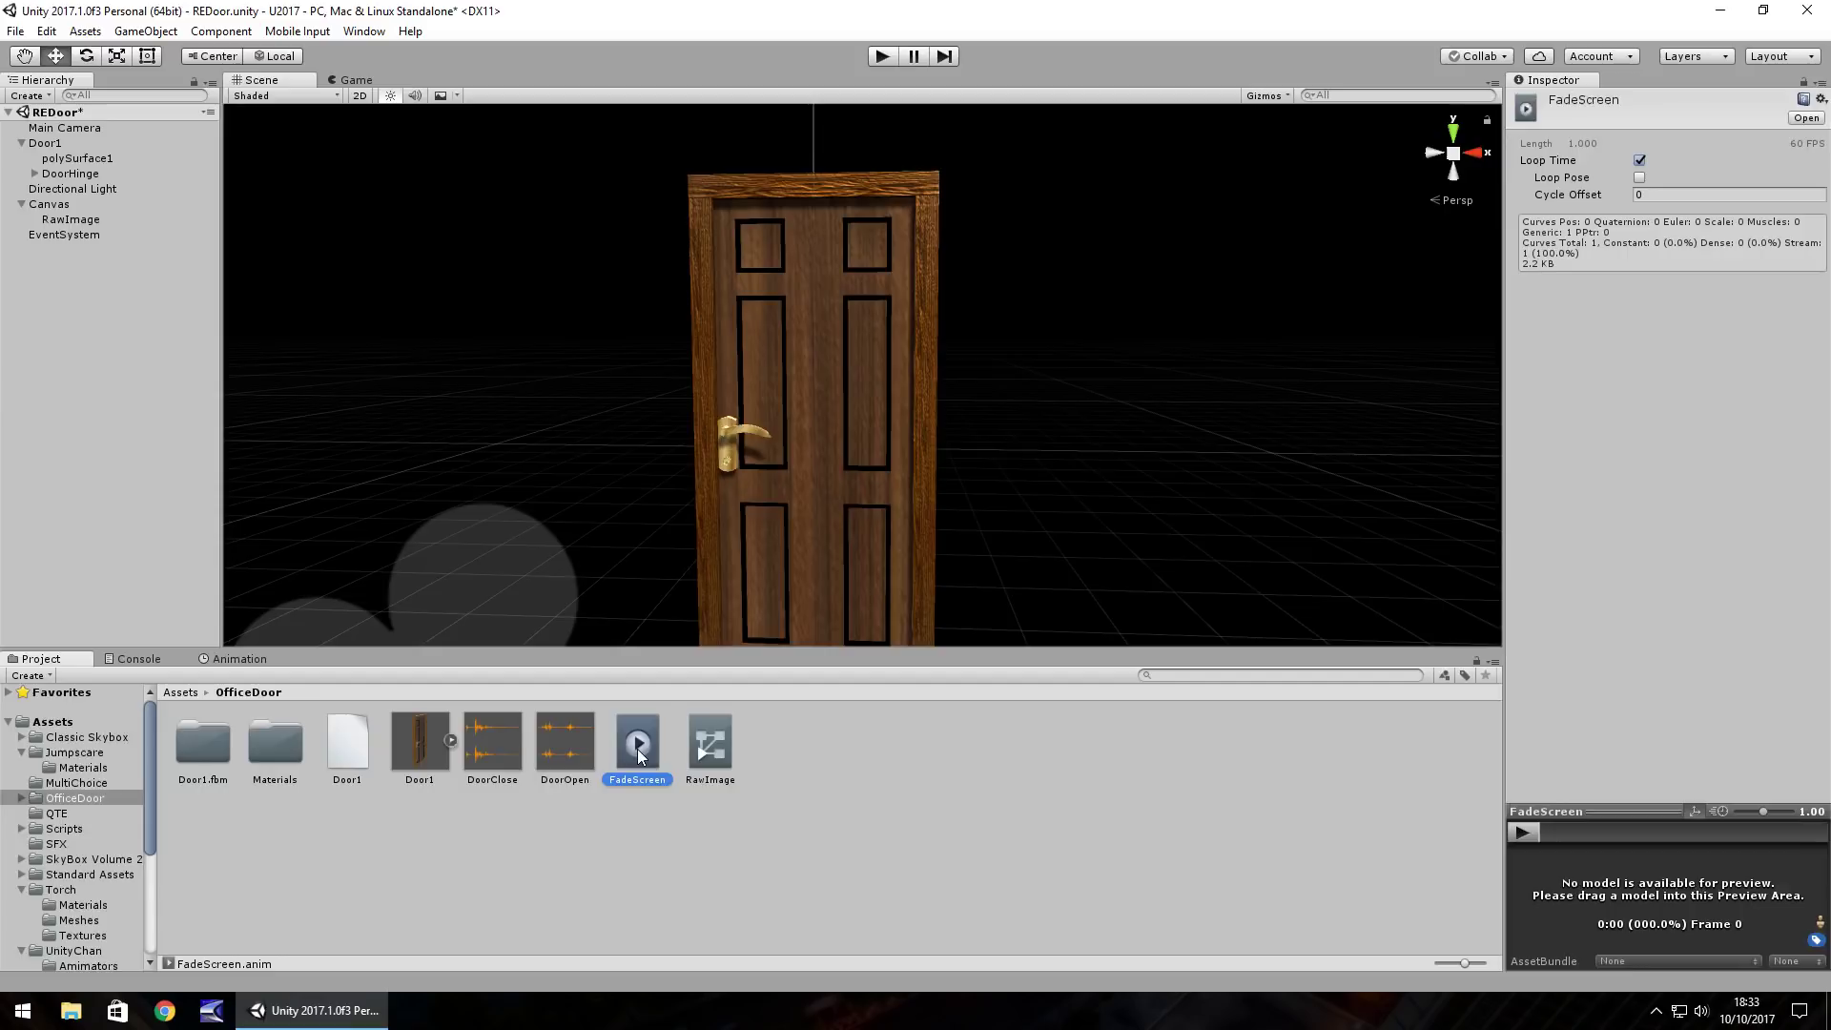
left_click(1818, 87)
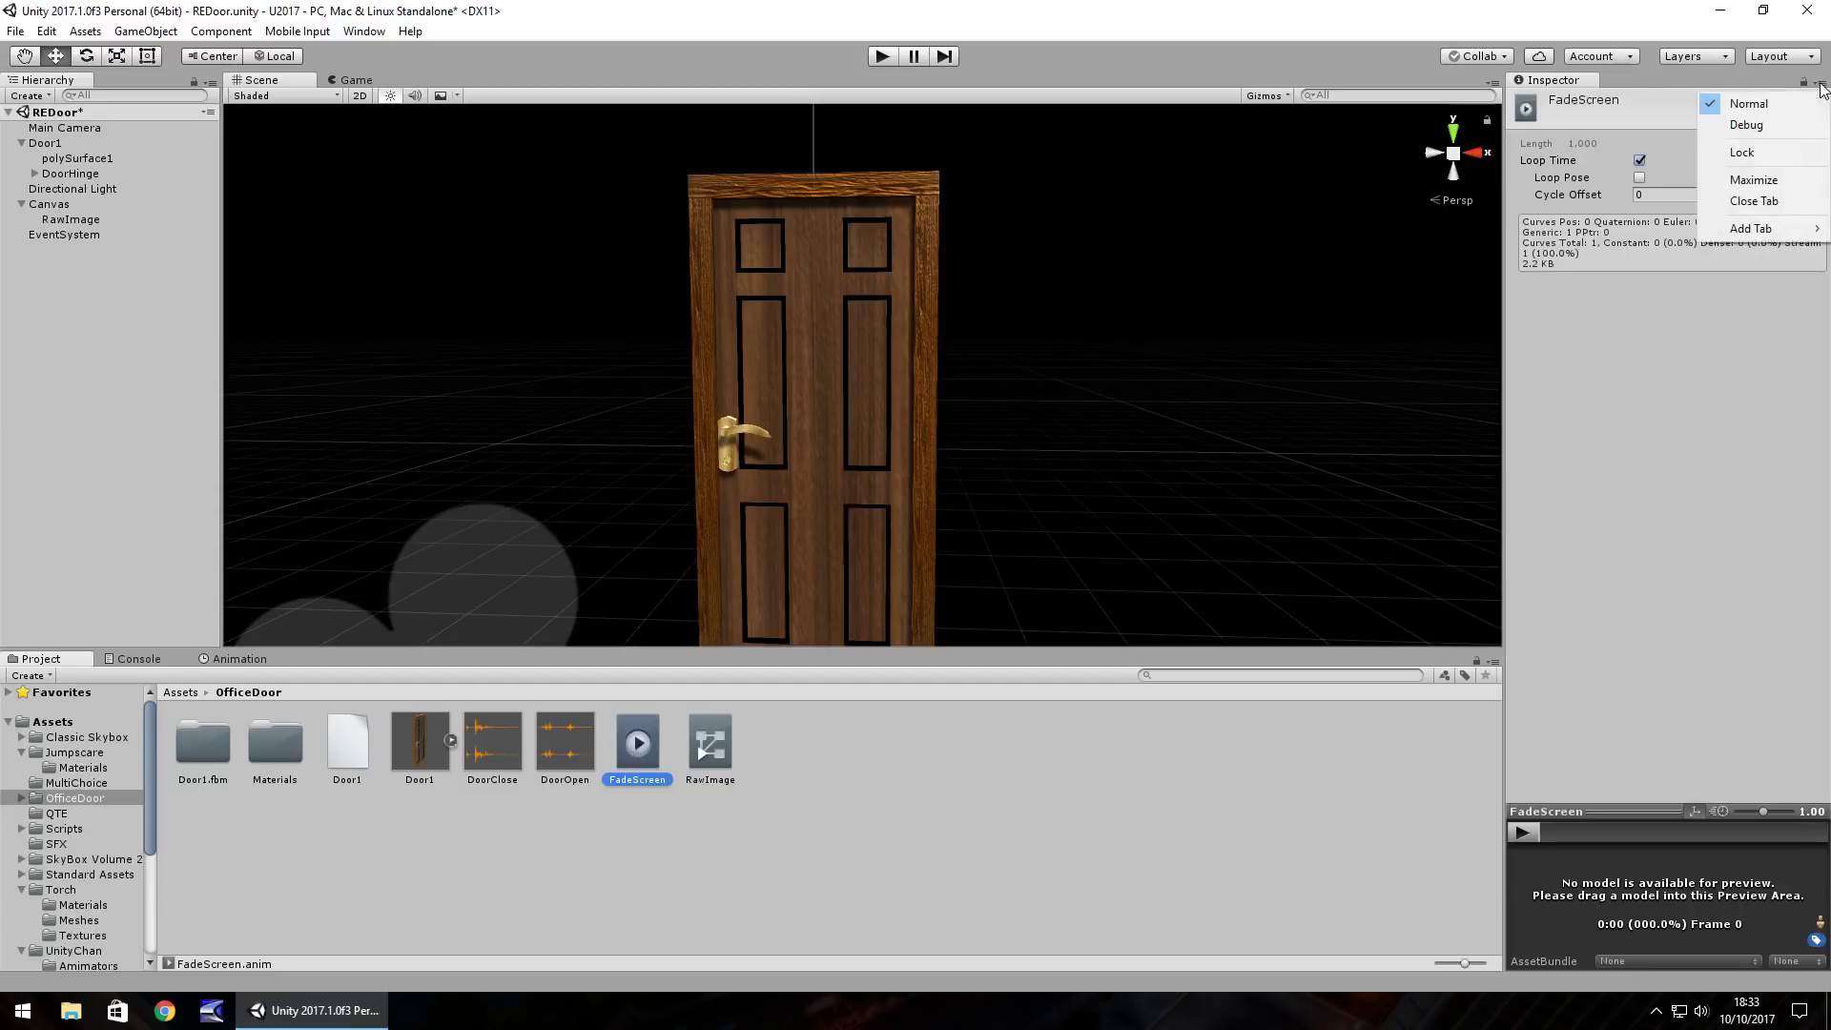
left_click(1768, 127)
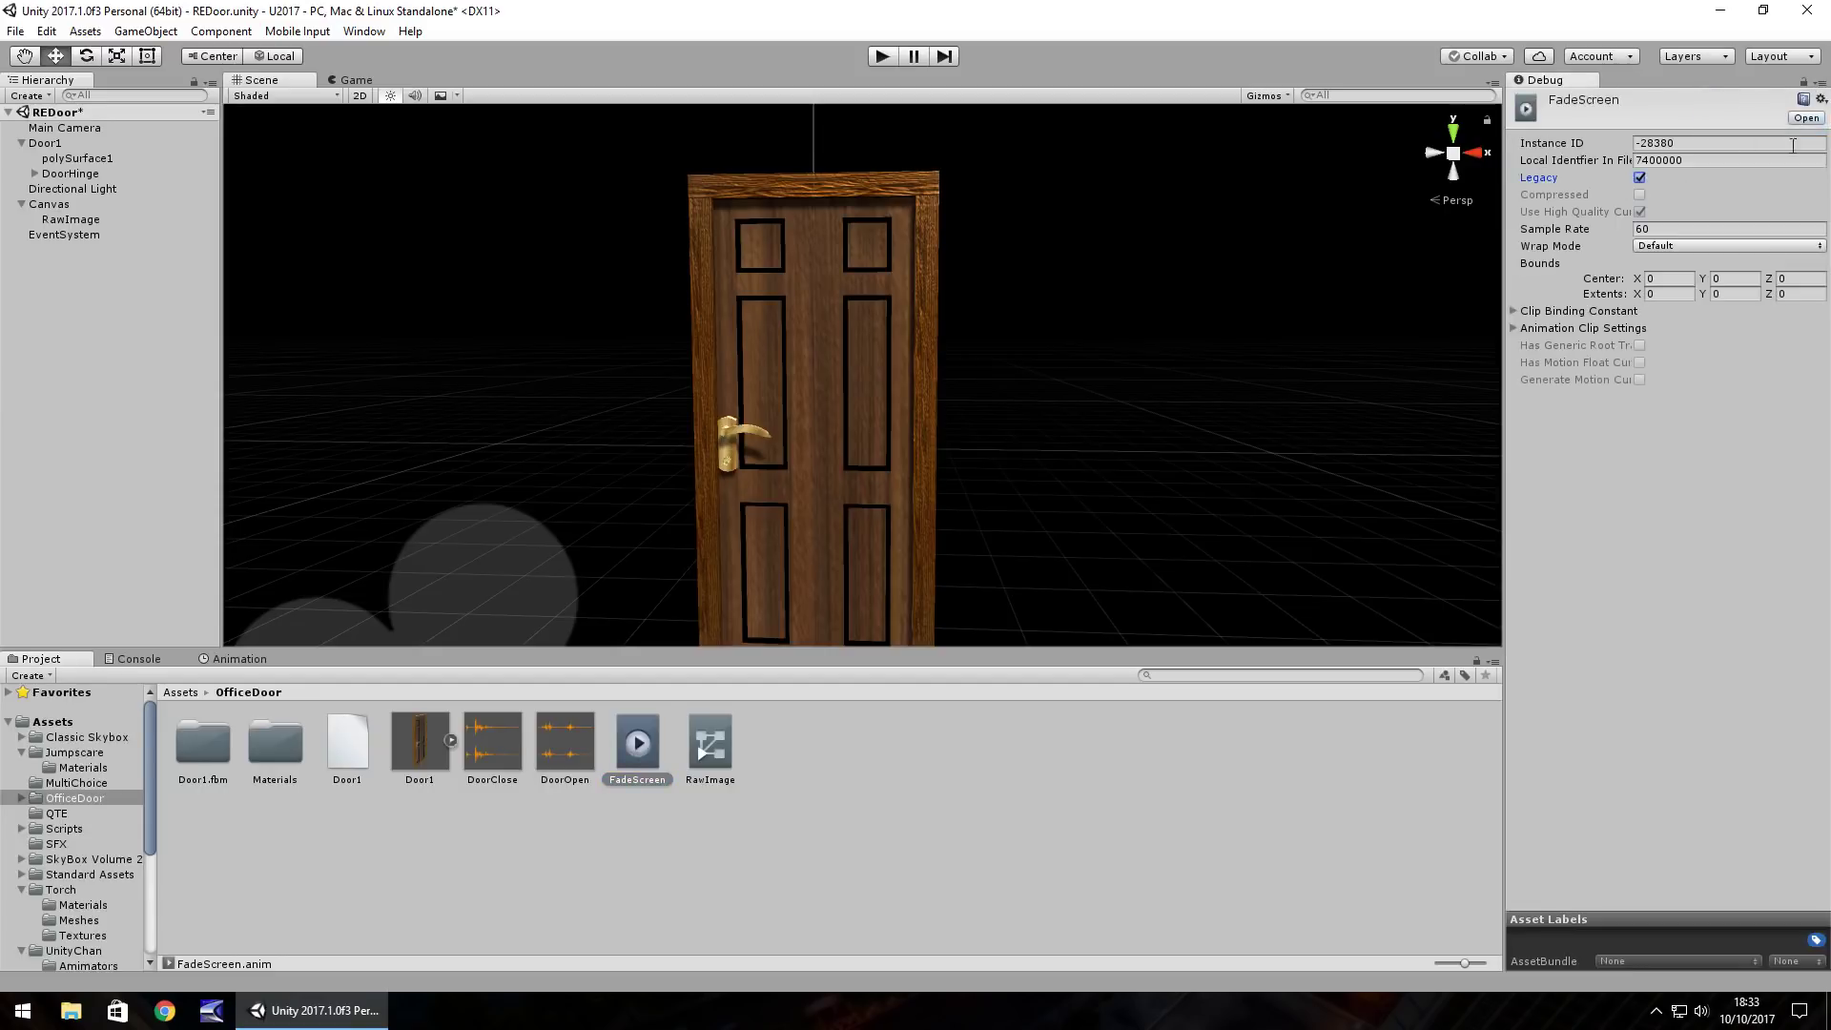
left_click(1822, 82)
left_click(1746, 105)
left_click(1691, 159)
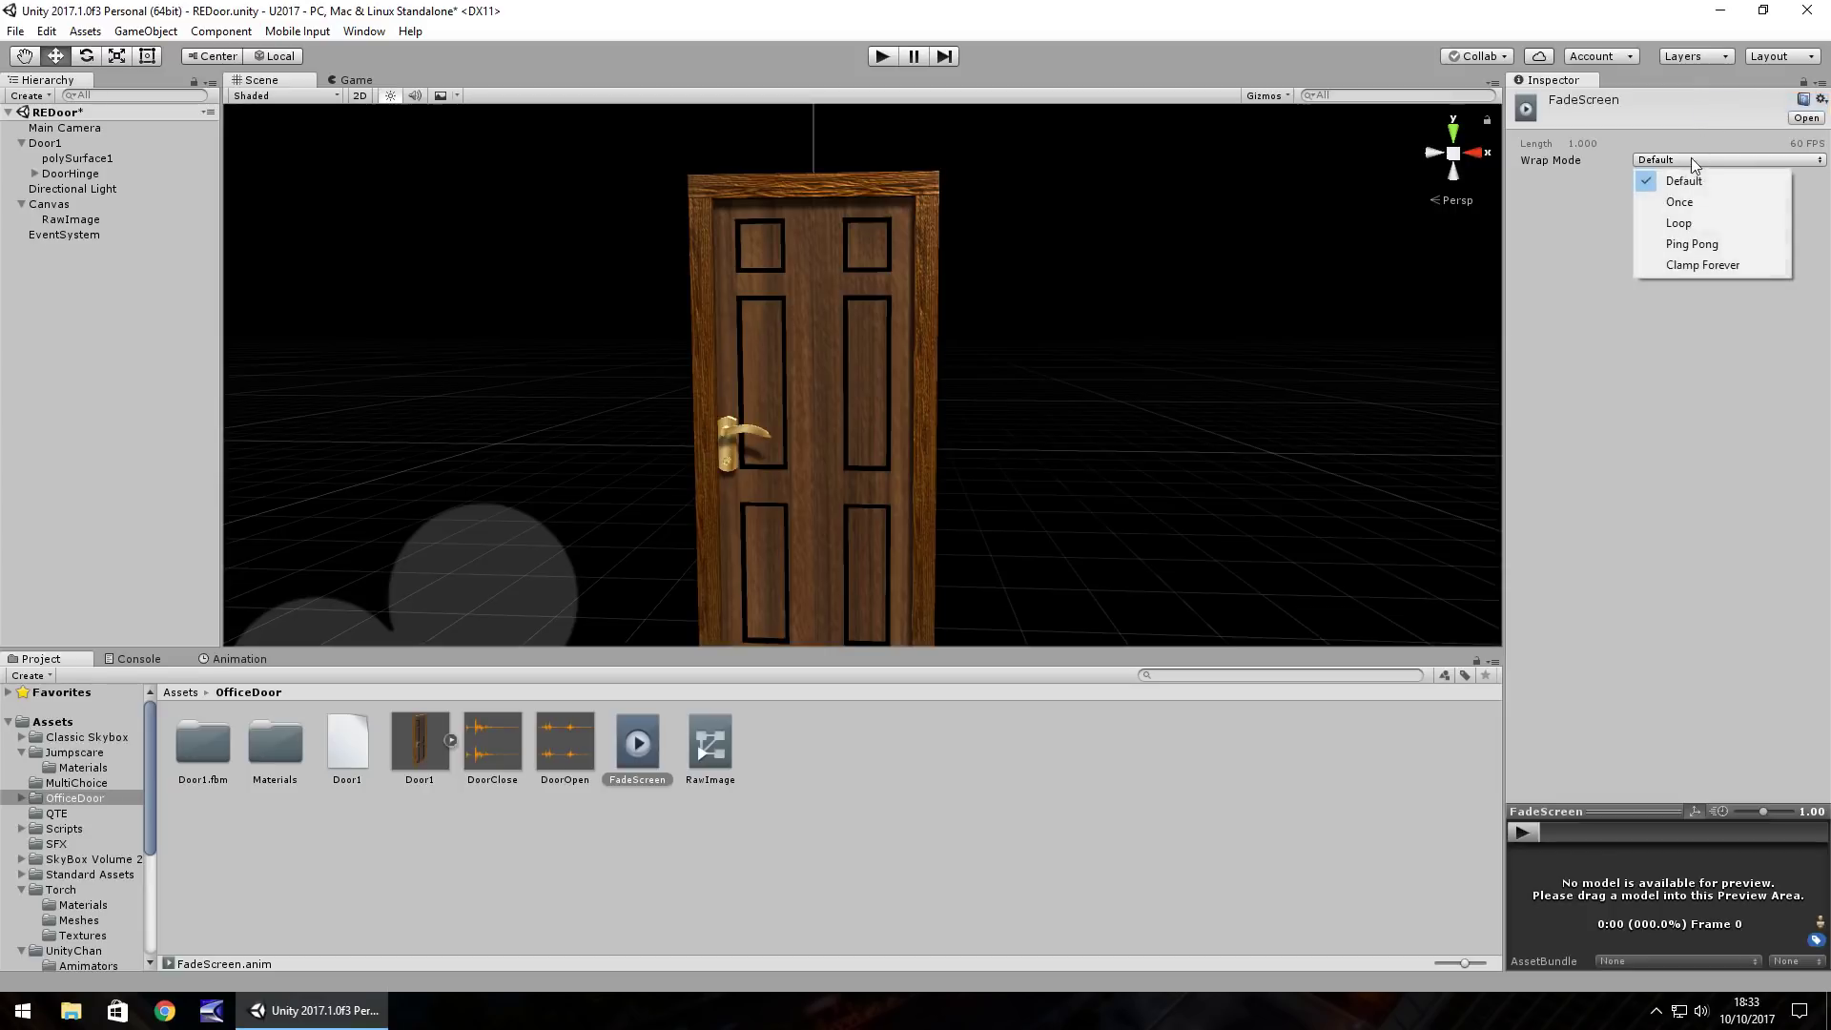
left_click(1685, 204)
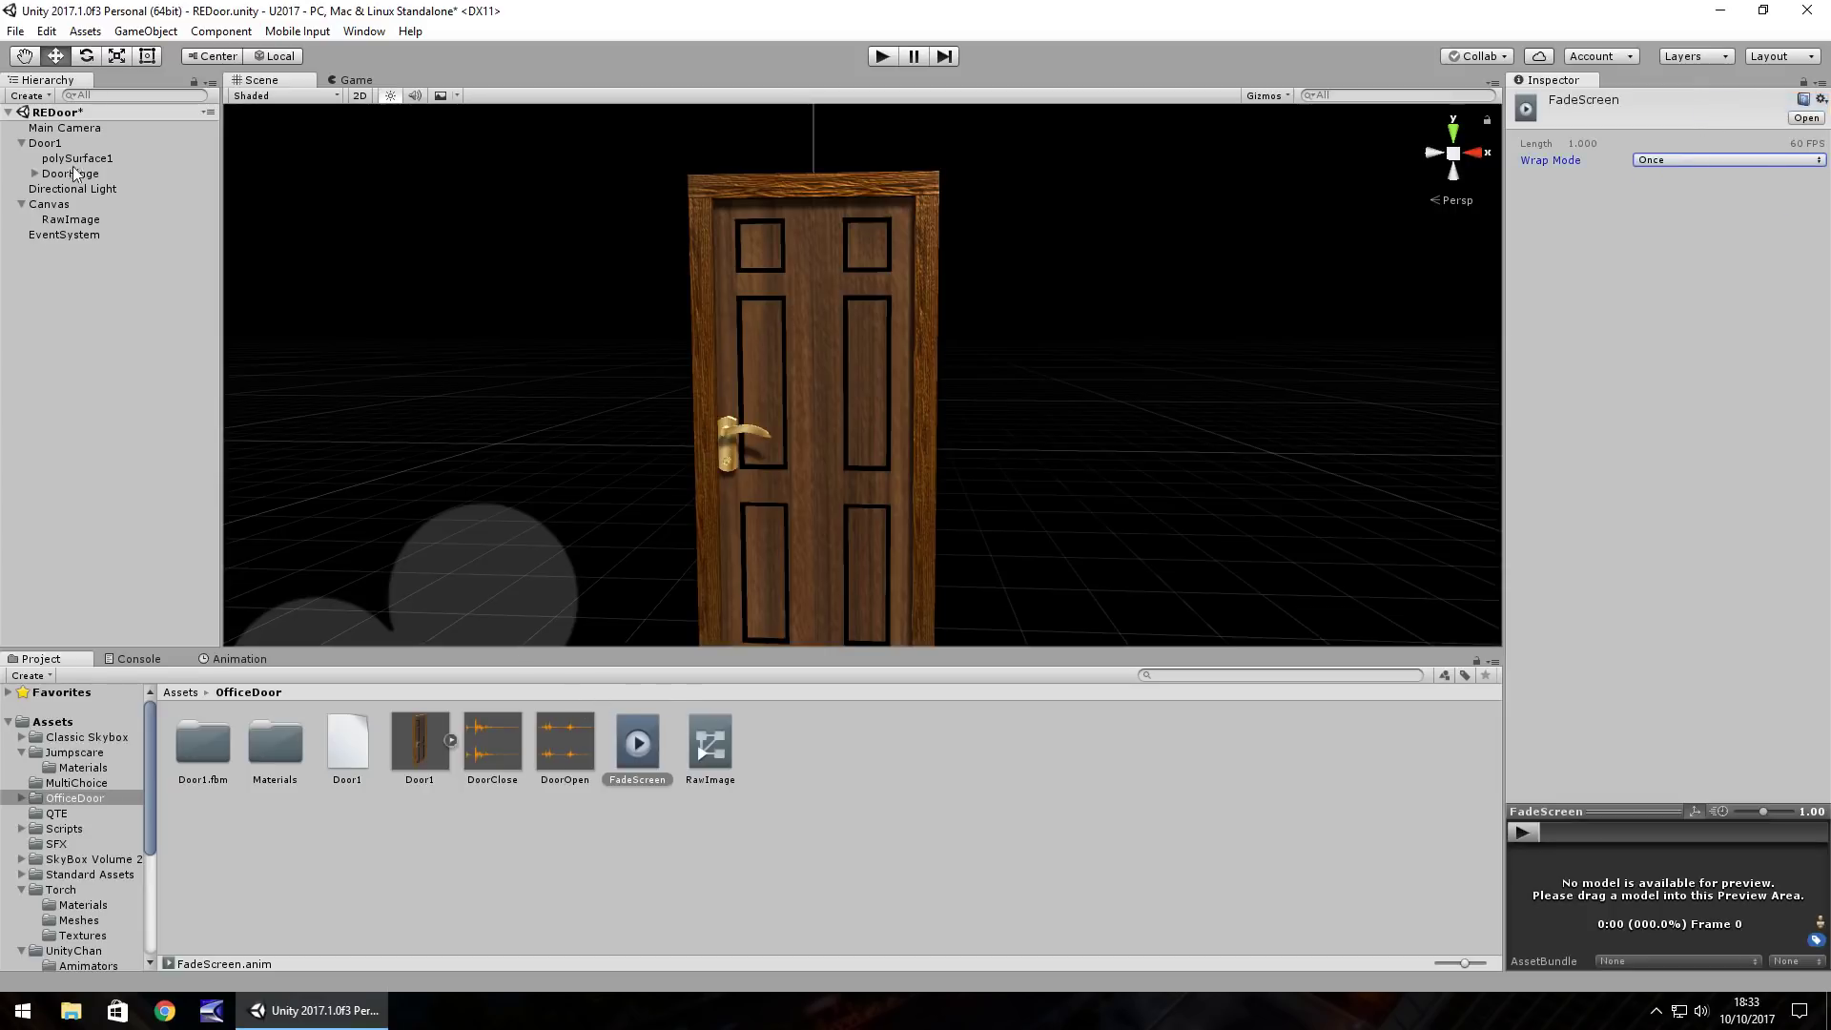
Step: Replace RawImage's Animator with an Animation component using FadeScreen, and expand its Animations list
left_click(49, 222)
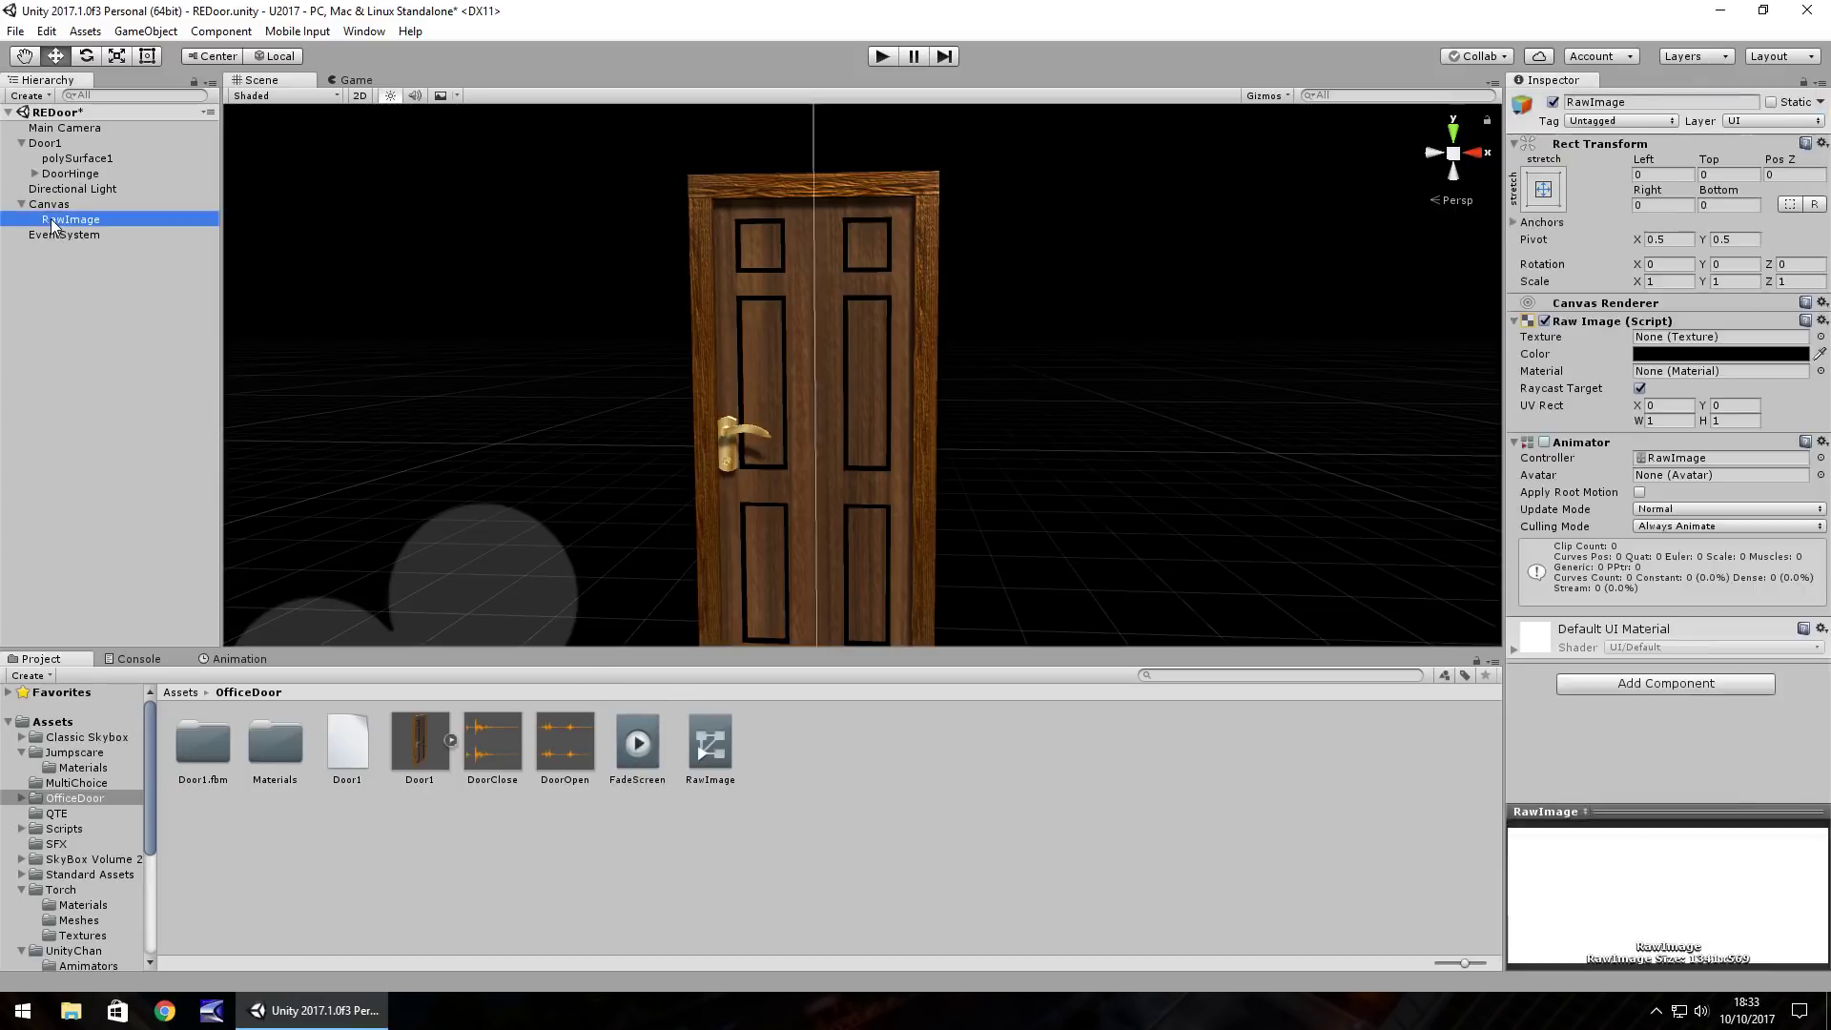
right_click(1588, 448)
left_click(1656, 481)
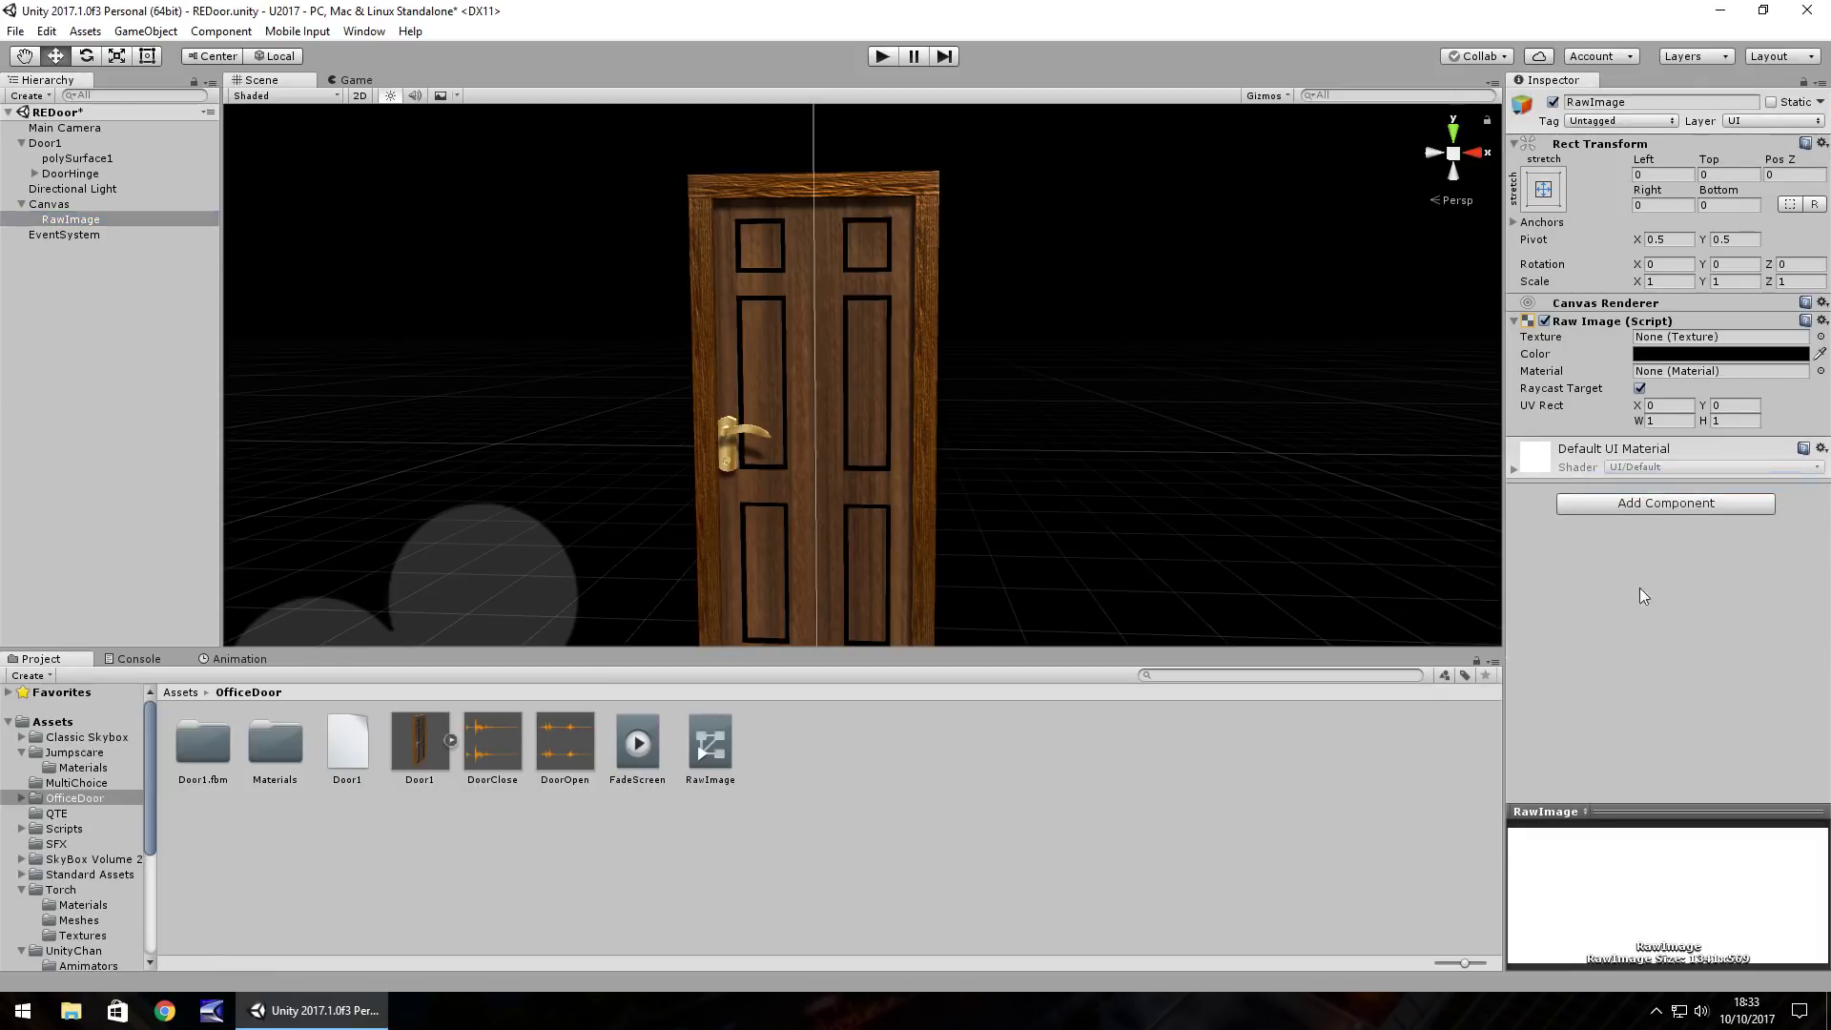
left_click(1637, 506)
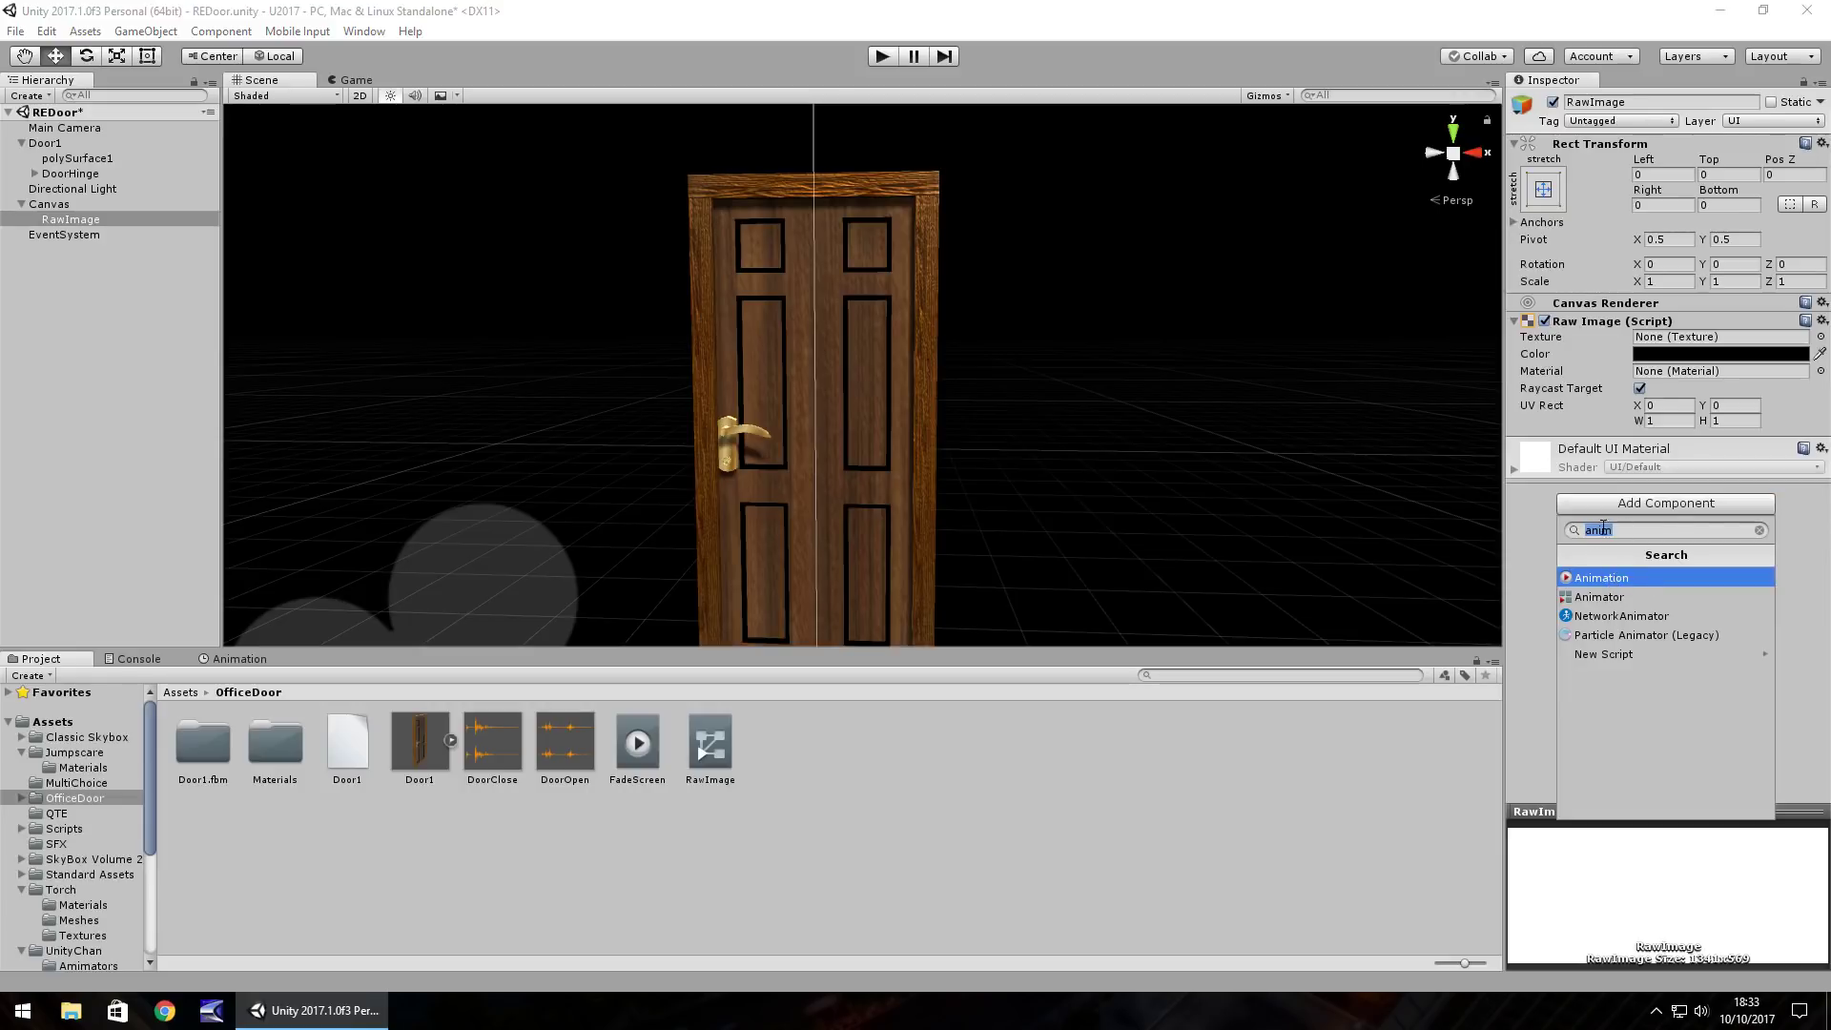
left_click(1618, 577)
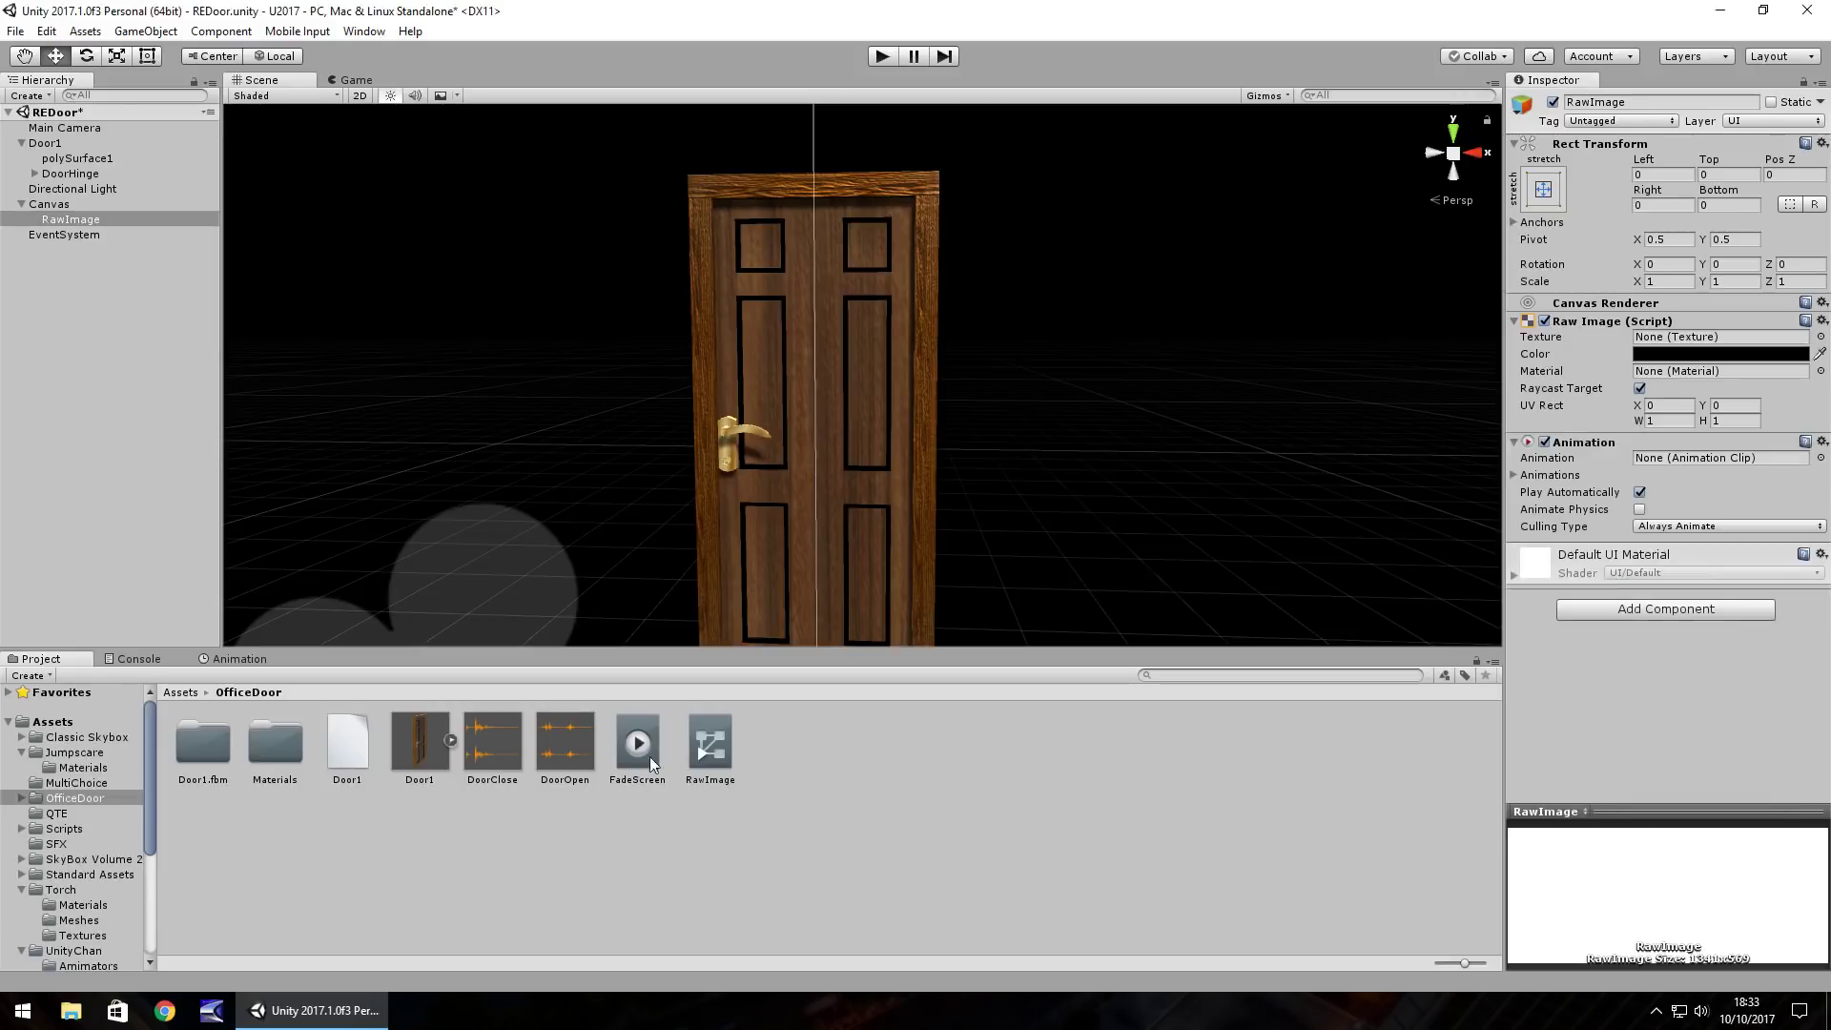
left_click_drag(633, 749, 1742, 461)
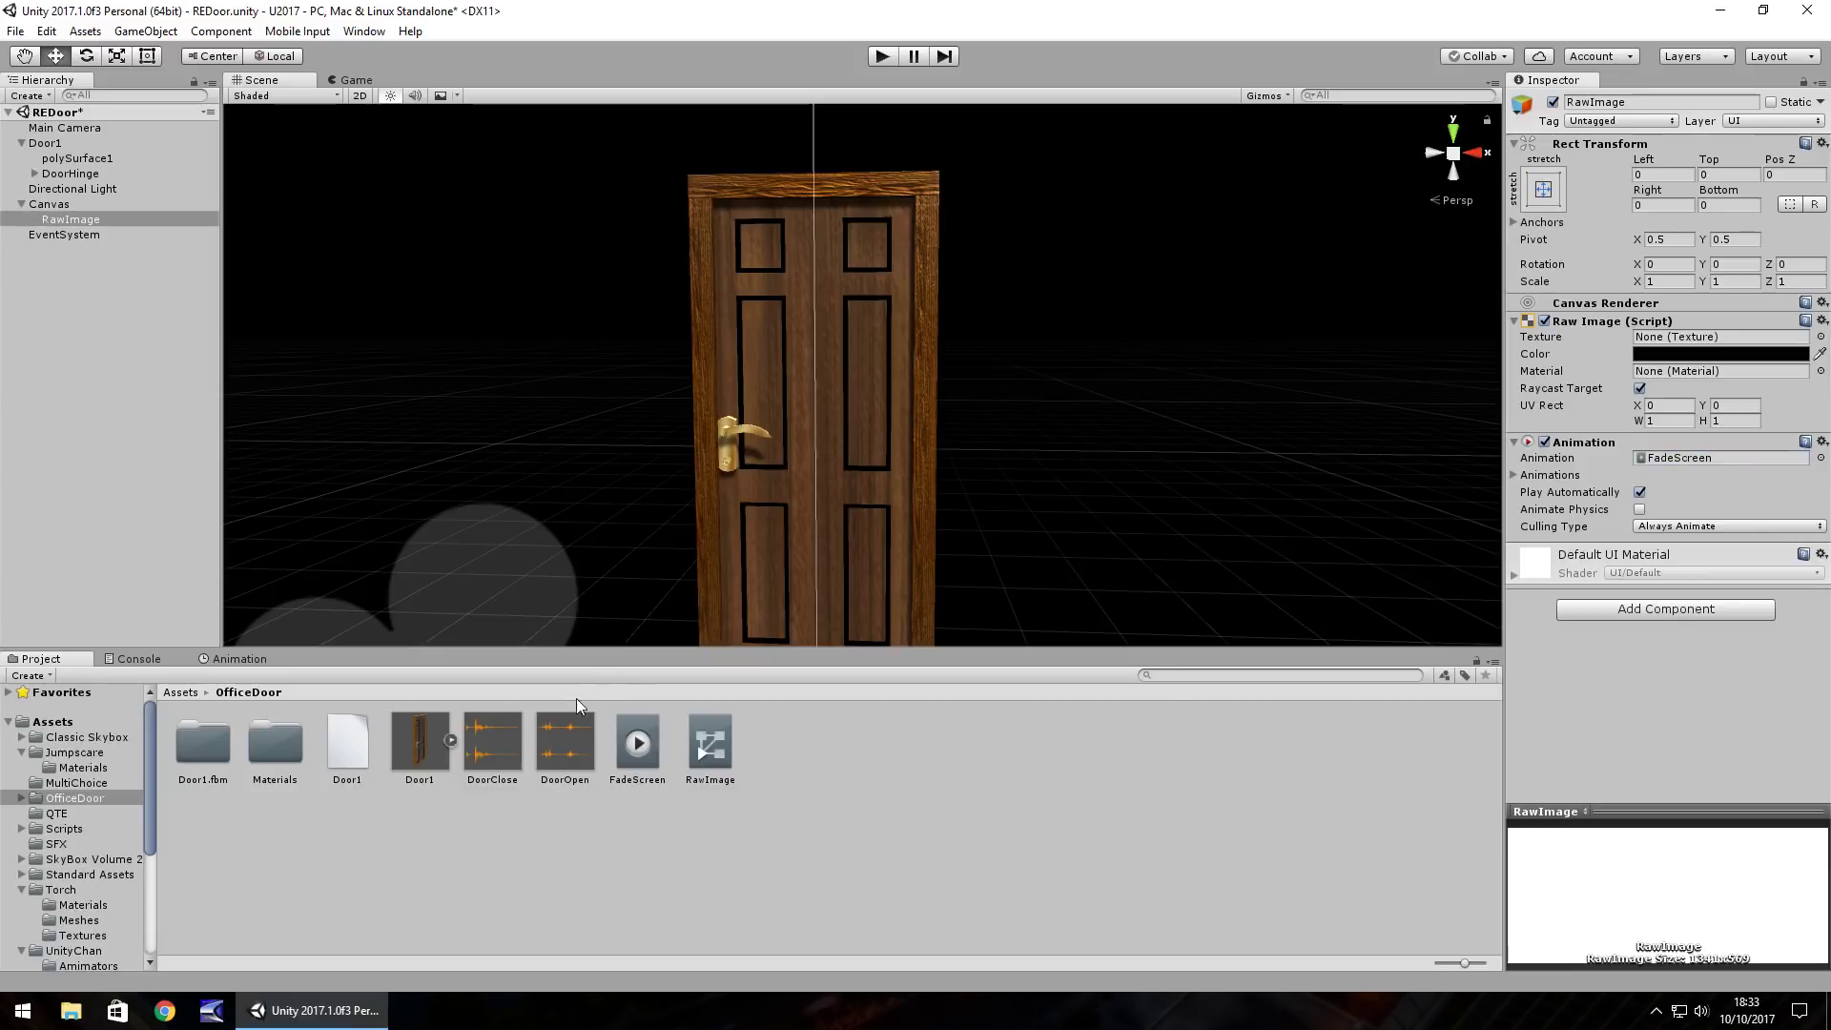
left_click(1513, 476)
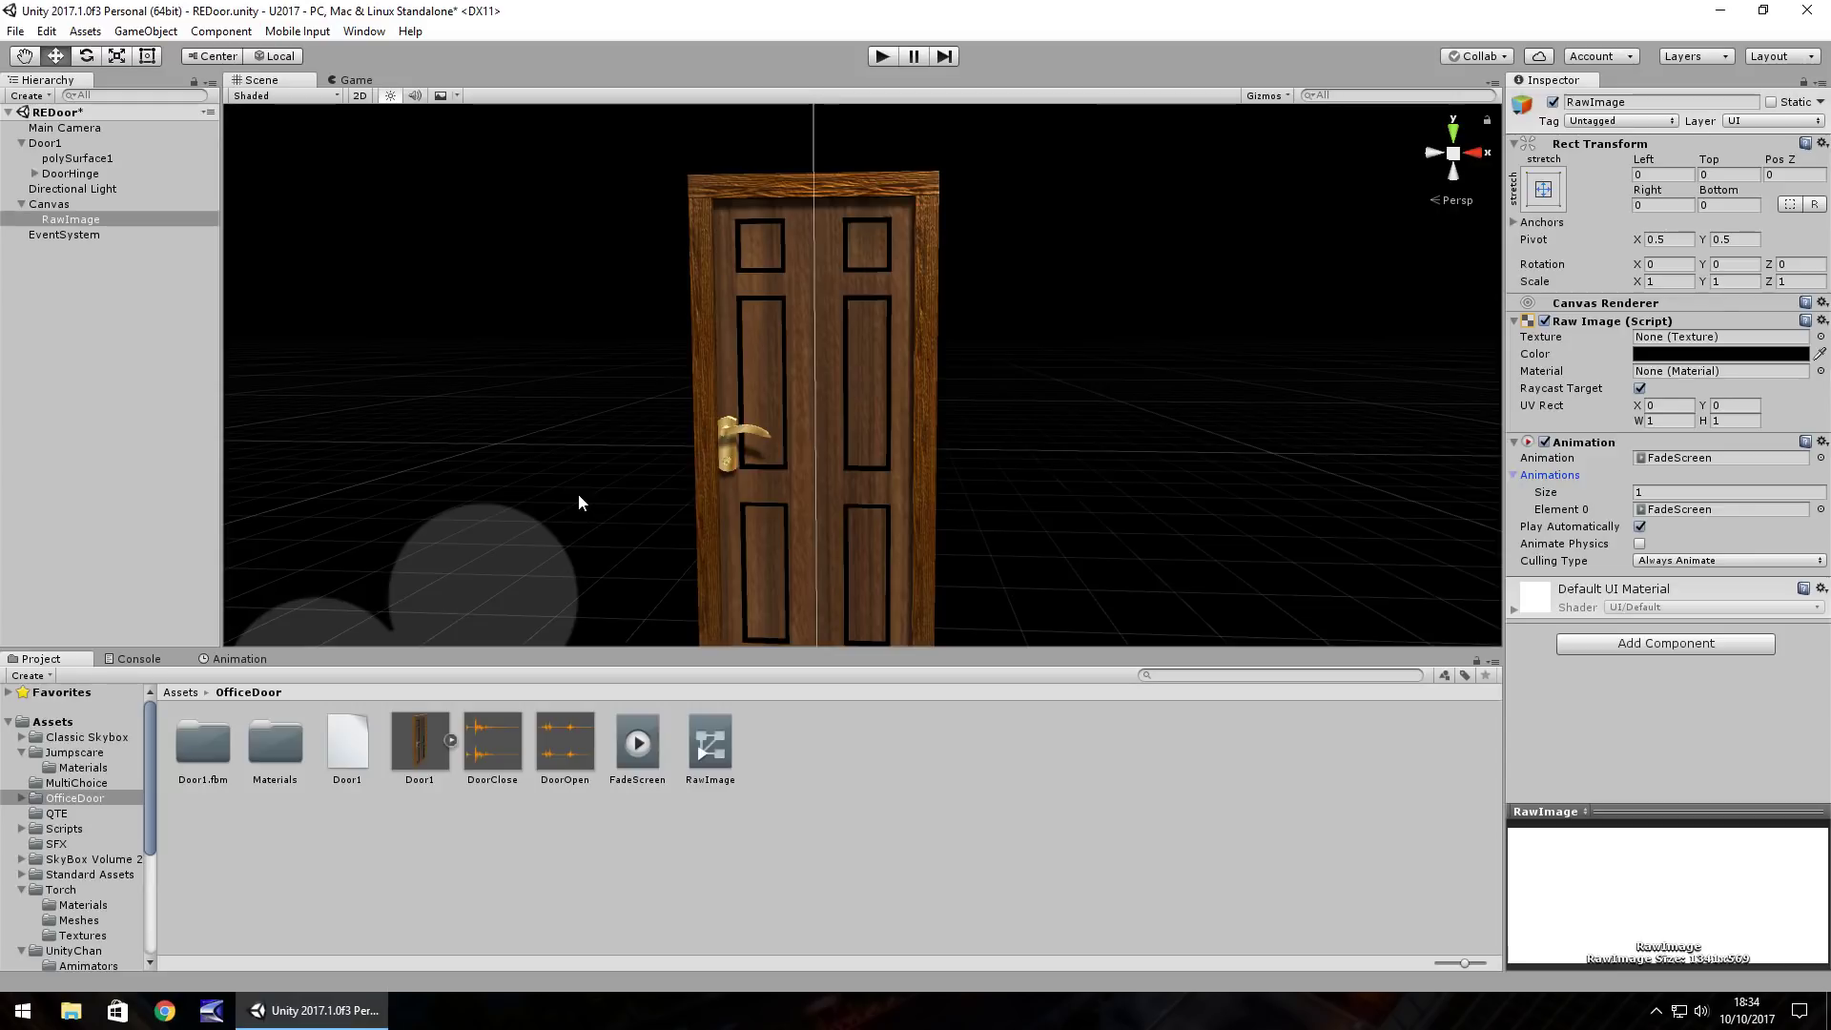
Step: Select Main Camera and start a new animation clip named Move01
left_click(58, 128)
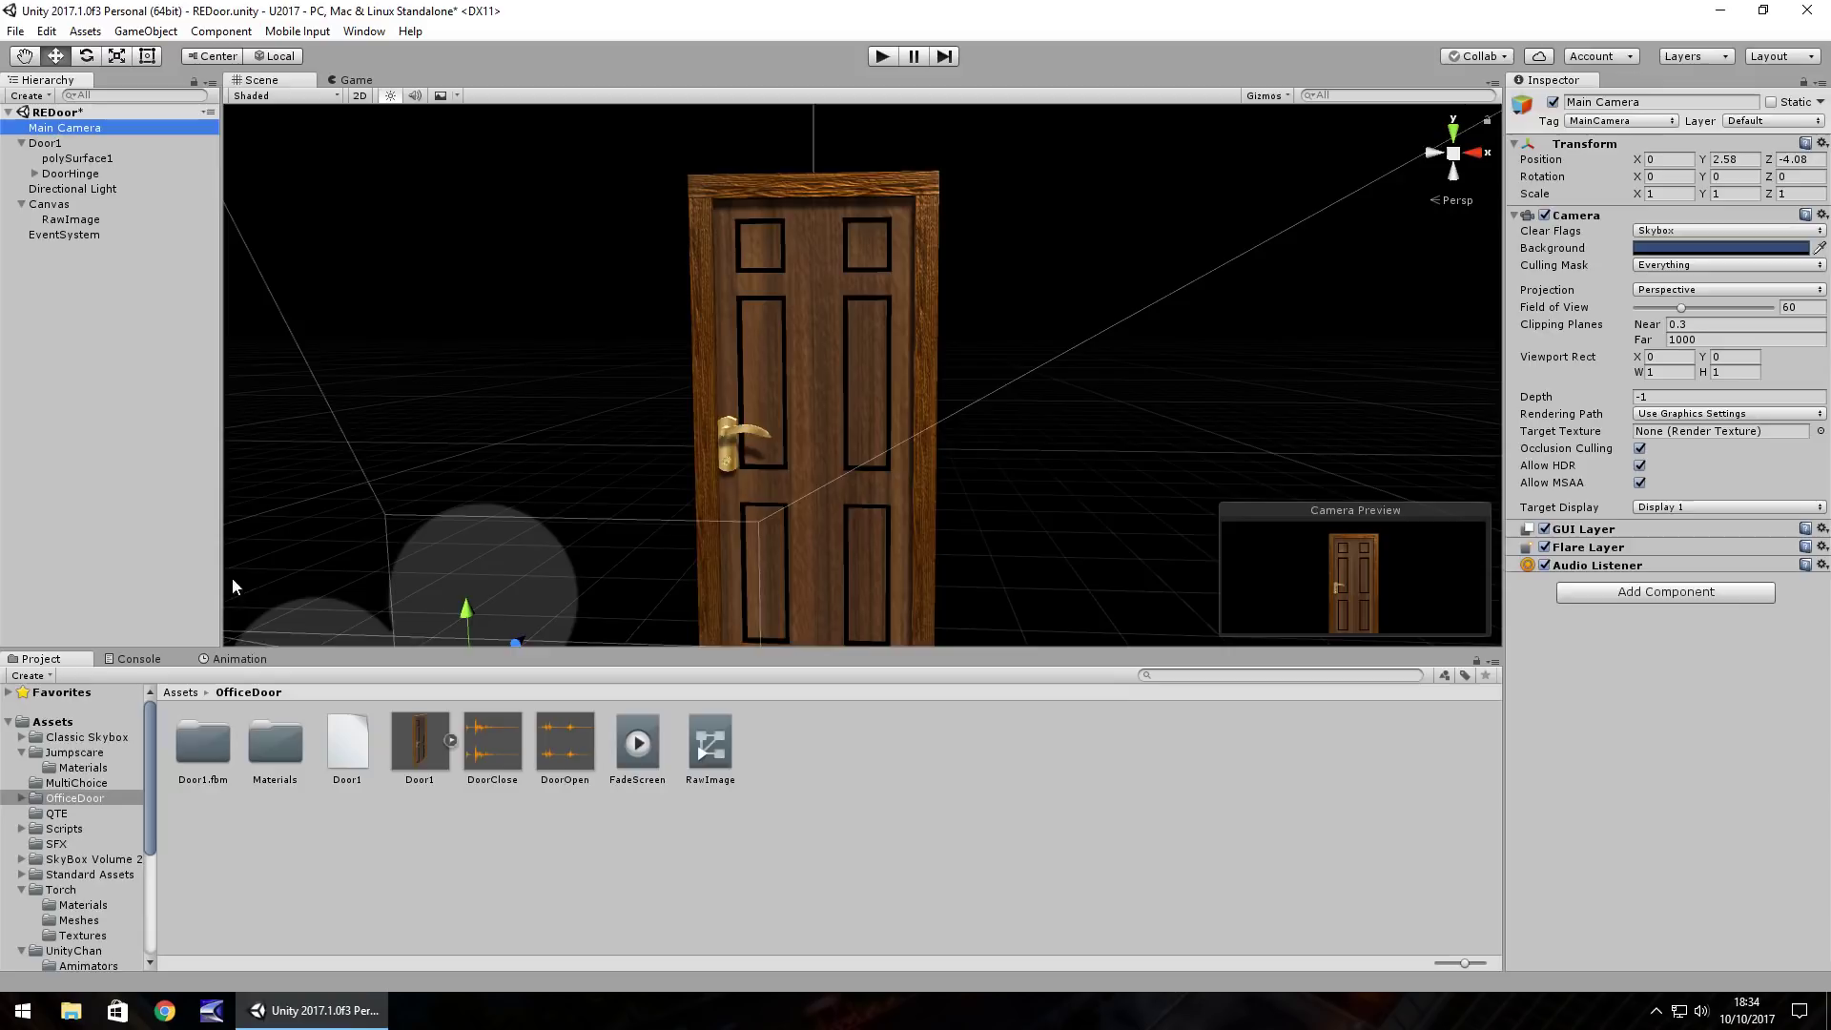
left_click(240, 658)
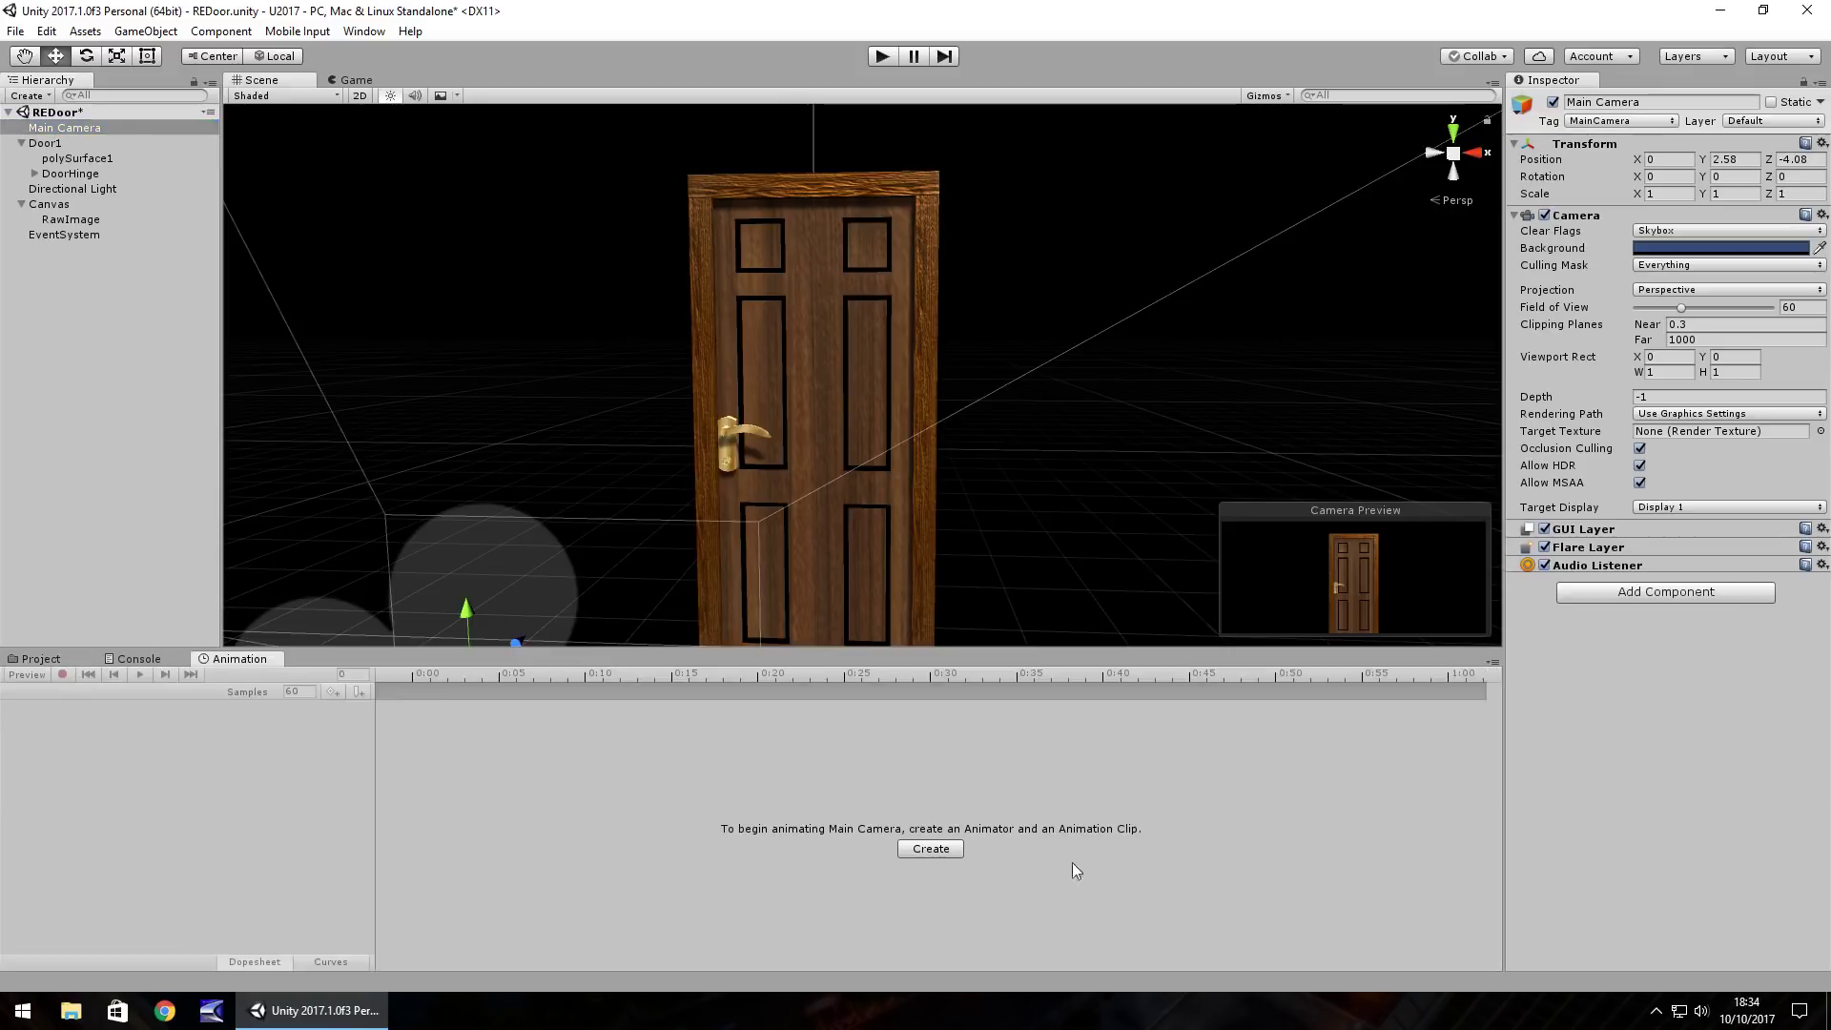
left_click(931, 849)
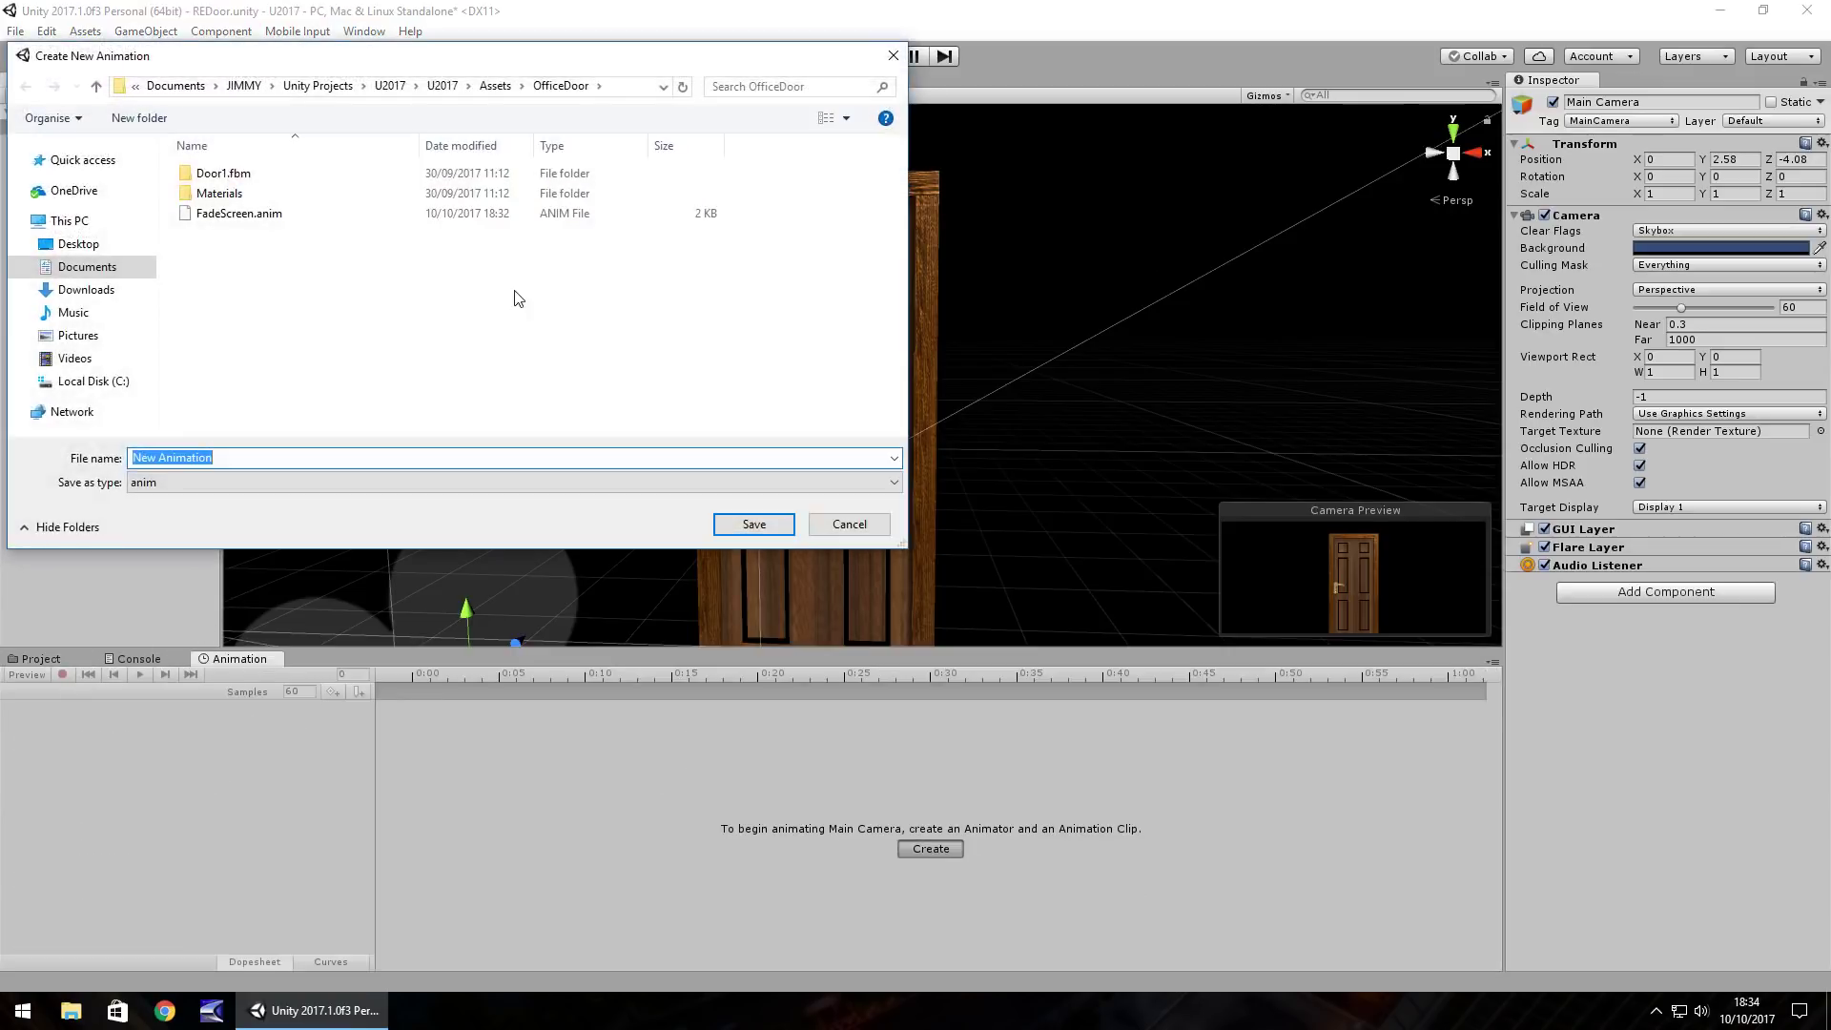
type("Move01")
Step: Save Move01, start recording, and key the camera's Position Z at -4.08
left_click(746, 525)
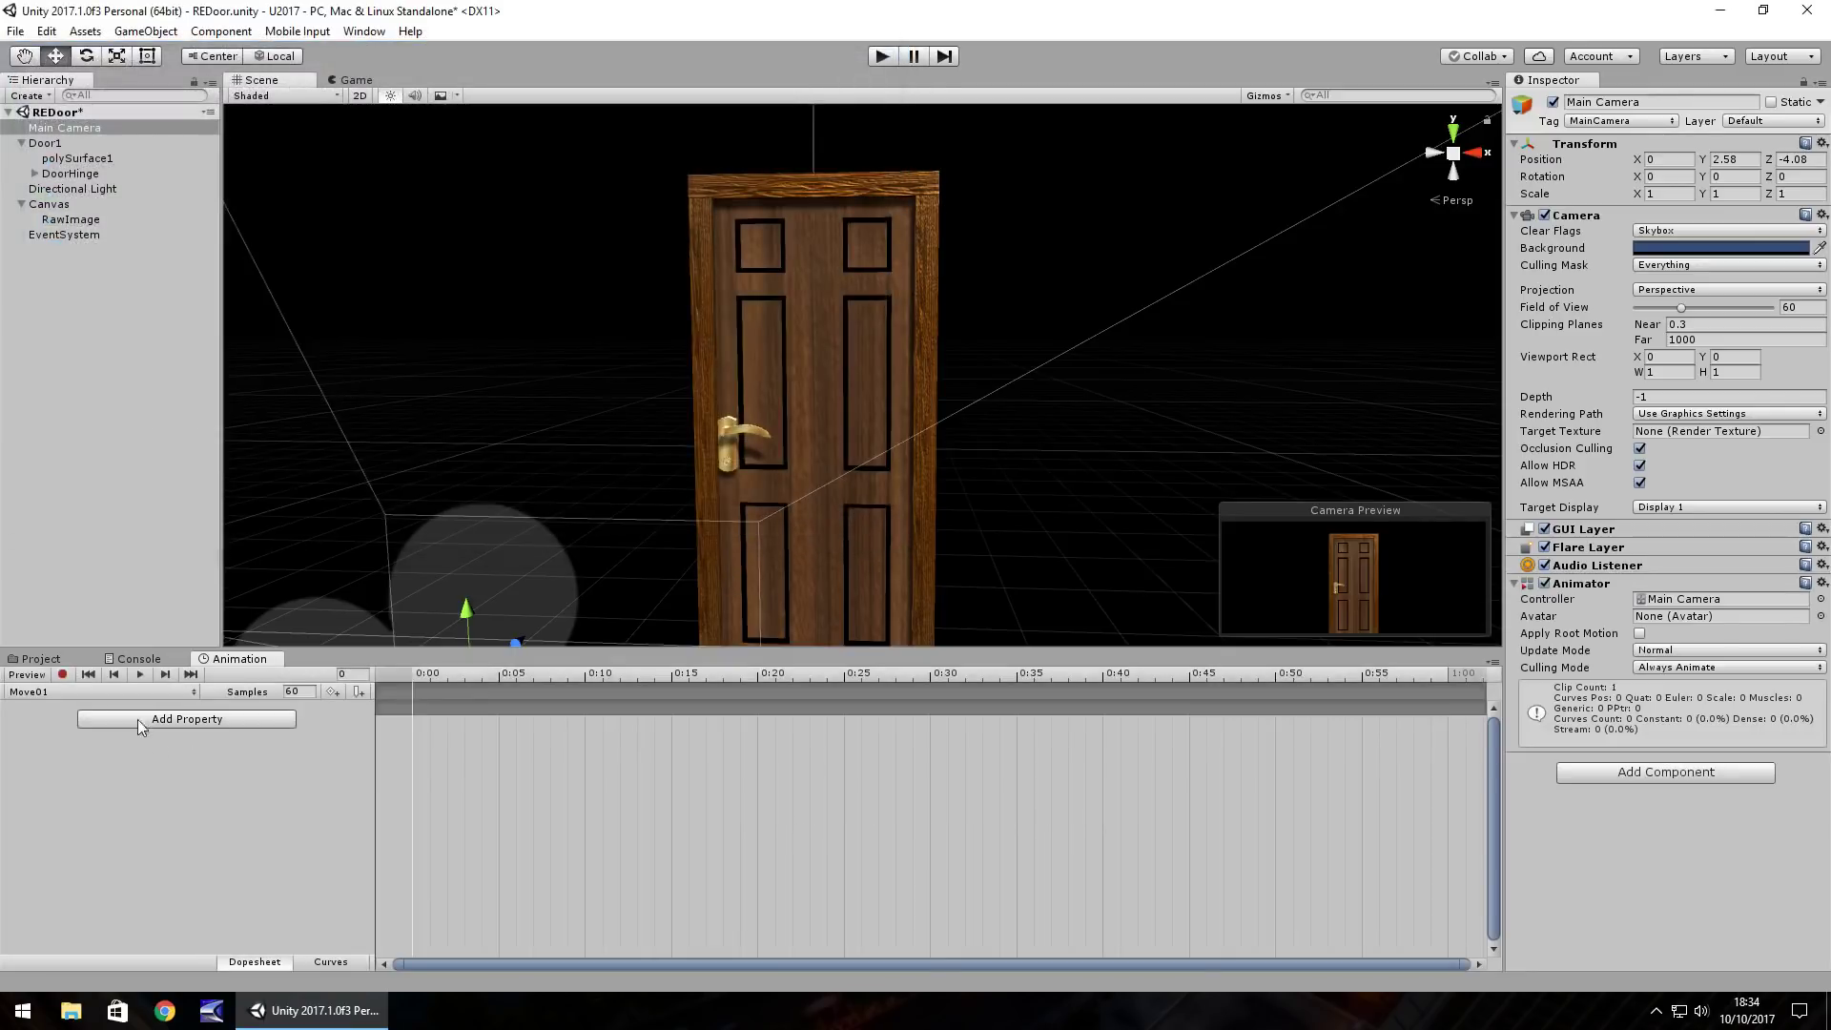
left_click(63, 674)
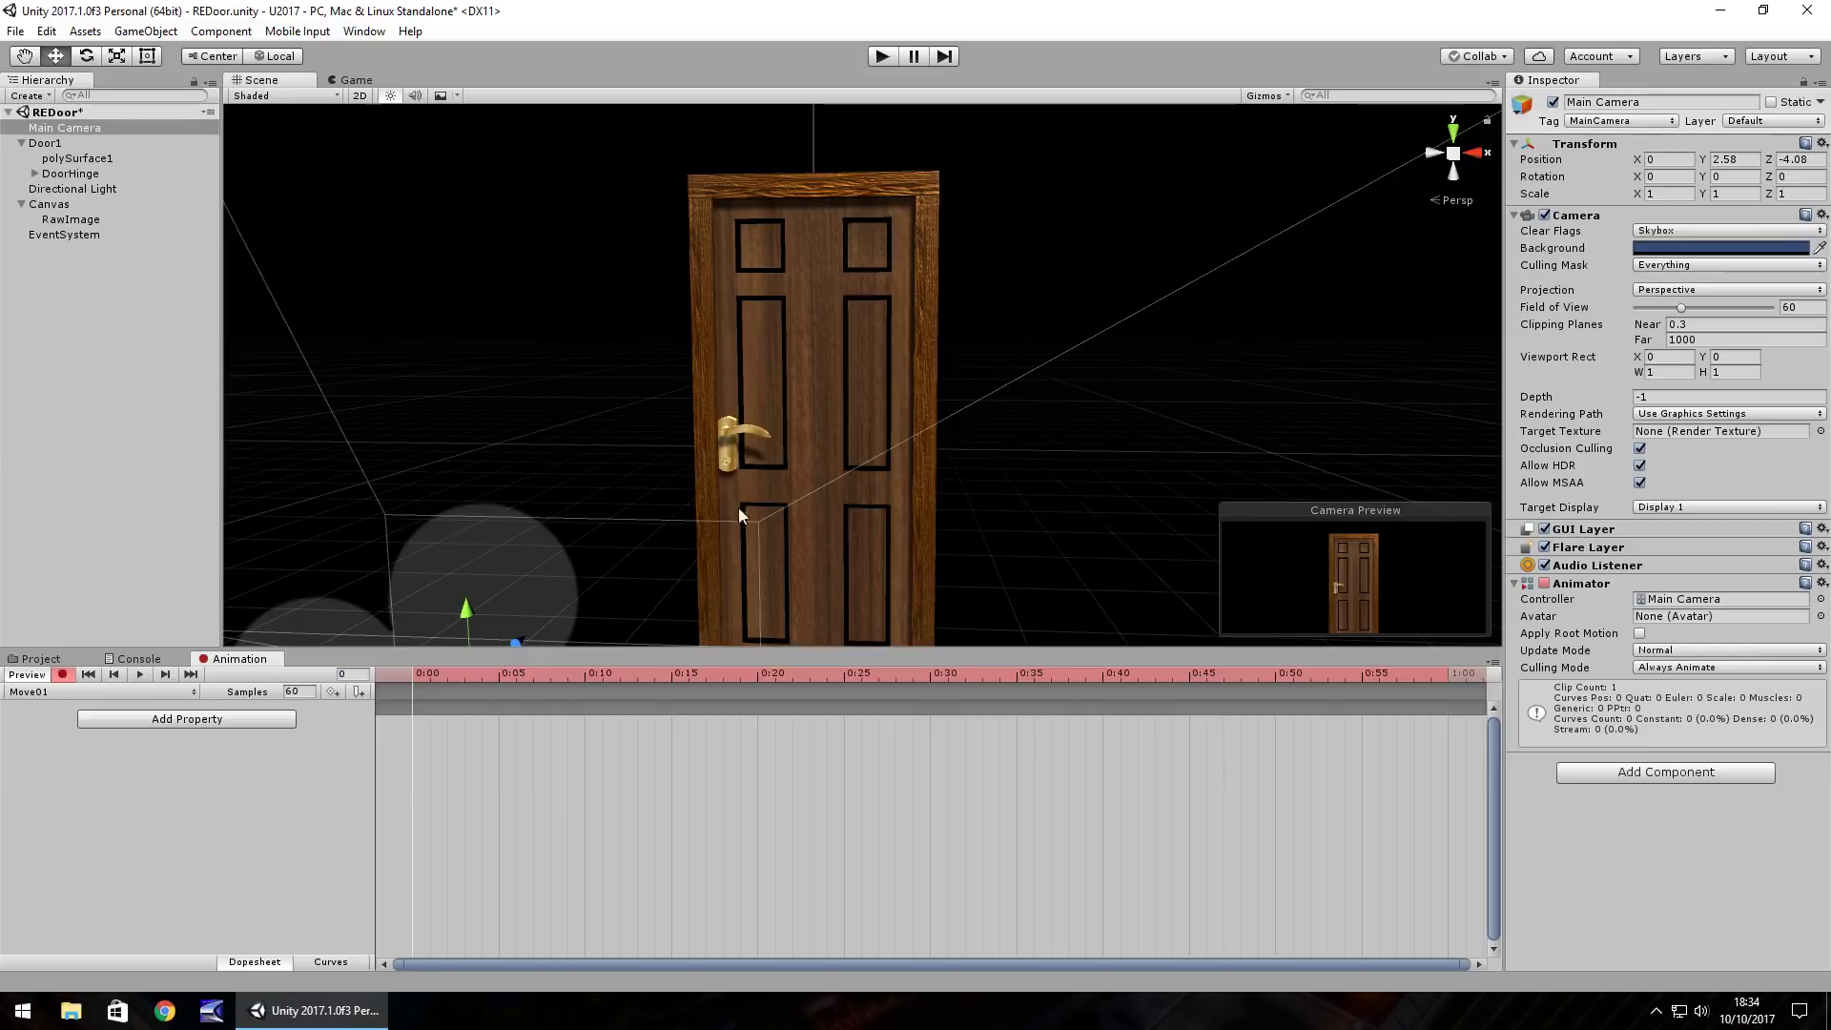
left_click(1814, 161)
type("-4.0")
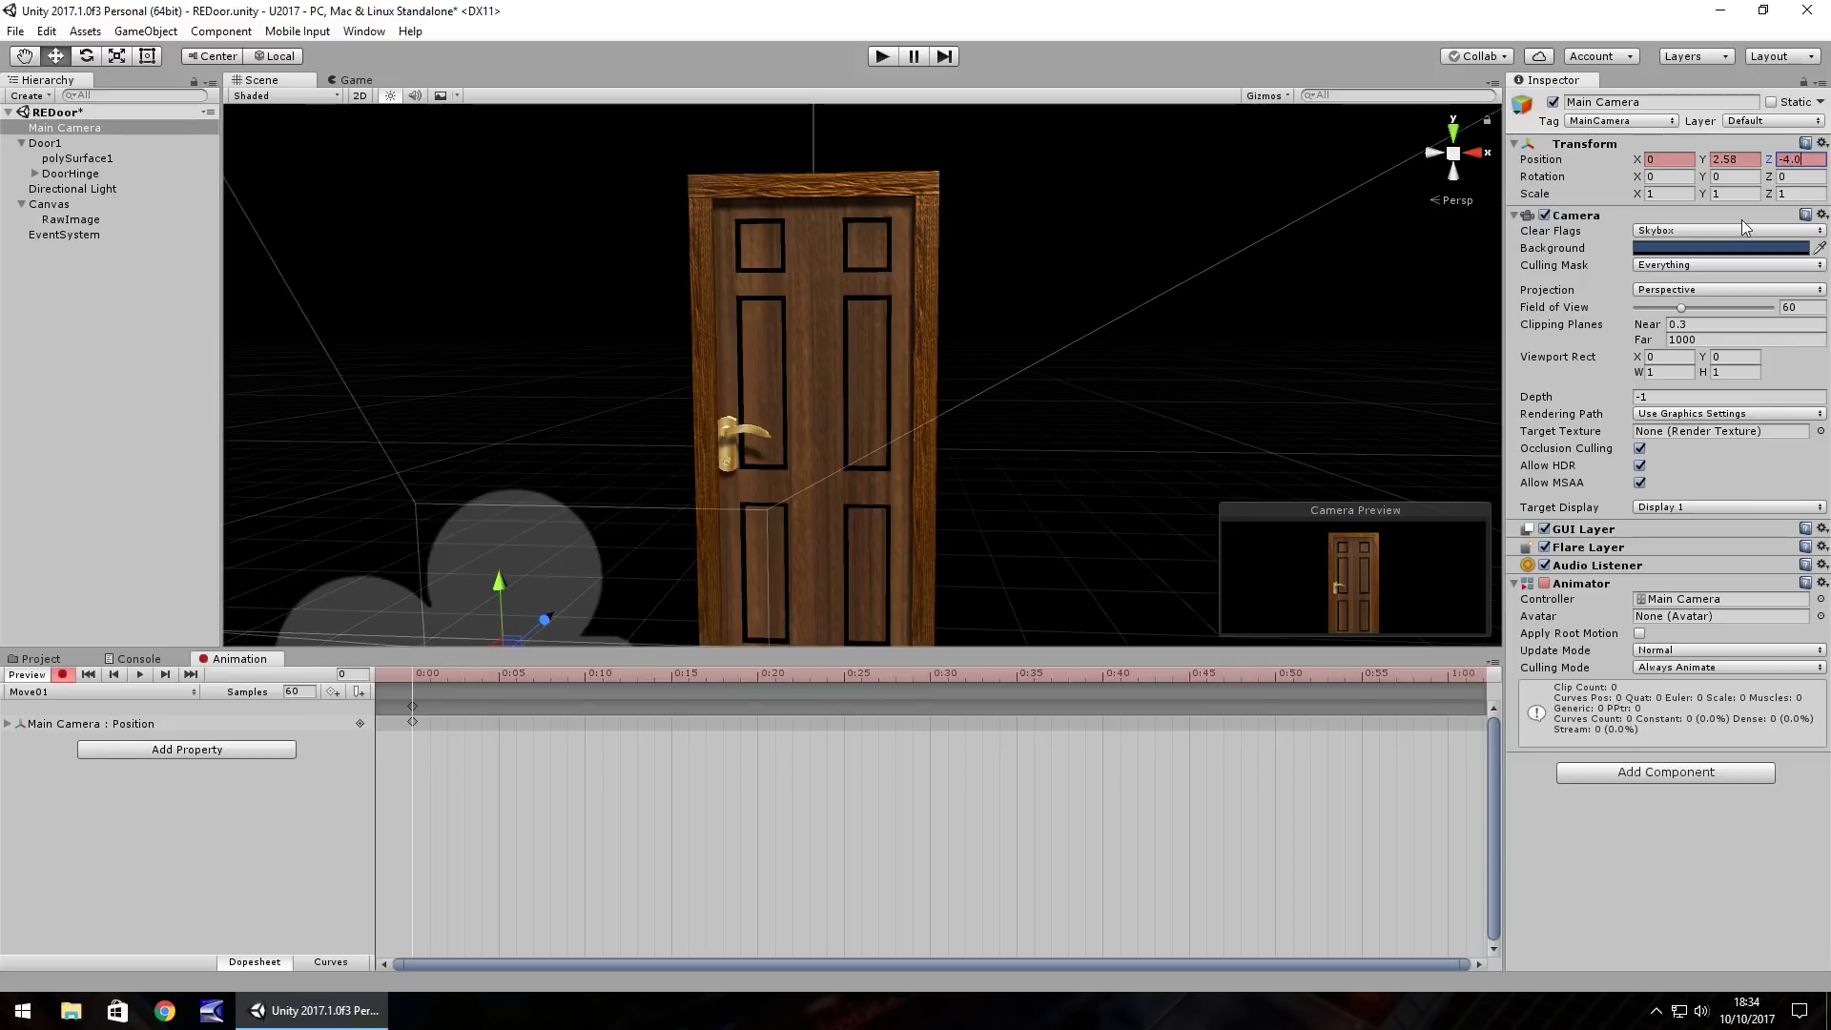
type("8")
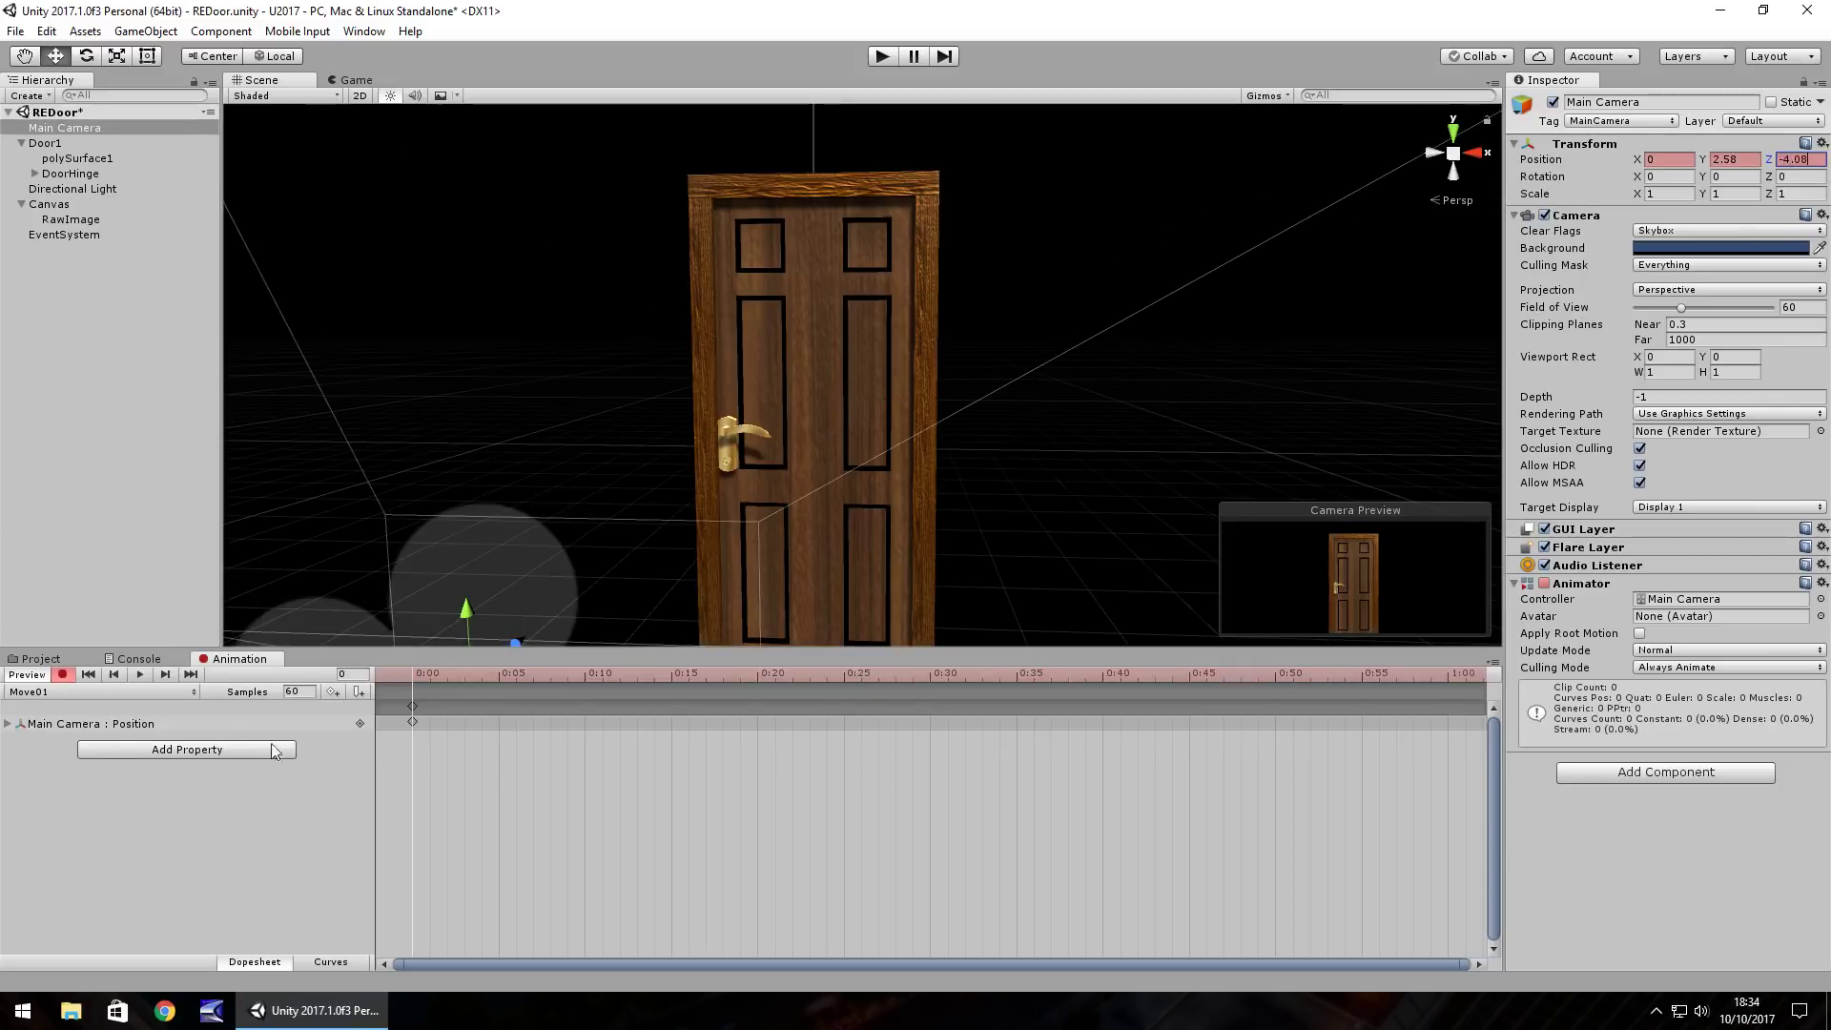
Step: At frame 180, move the camera forward toward the door, then stop recording
left_click(341, 675)
type("180")
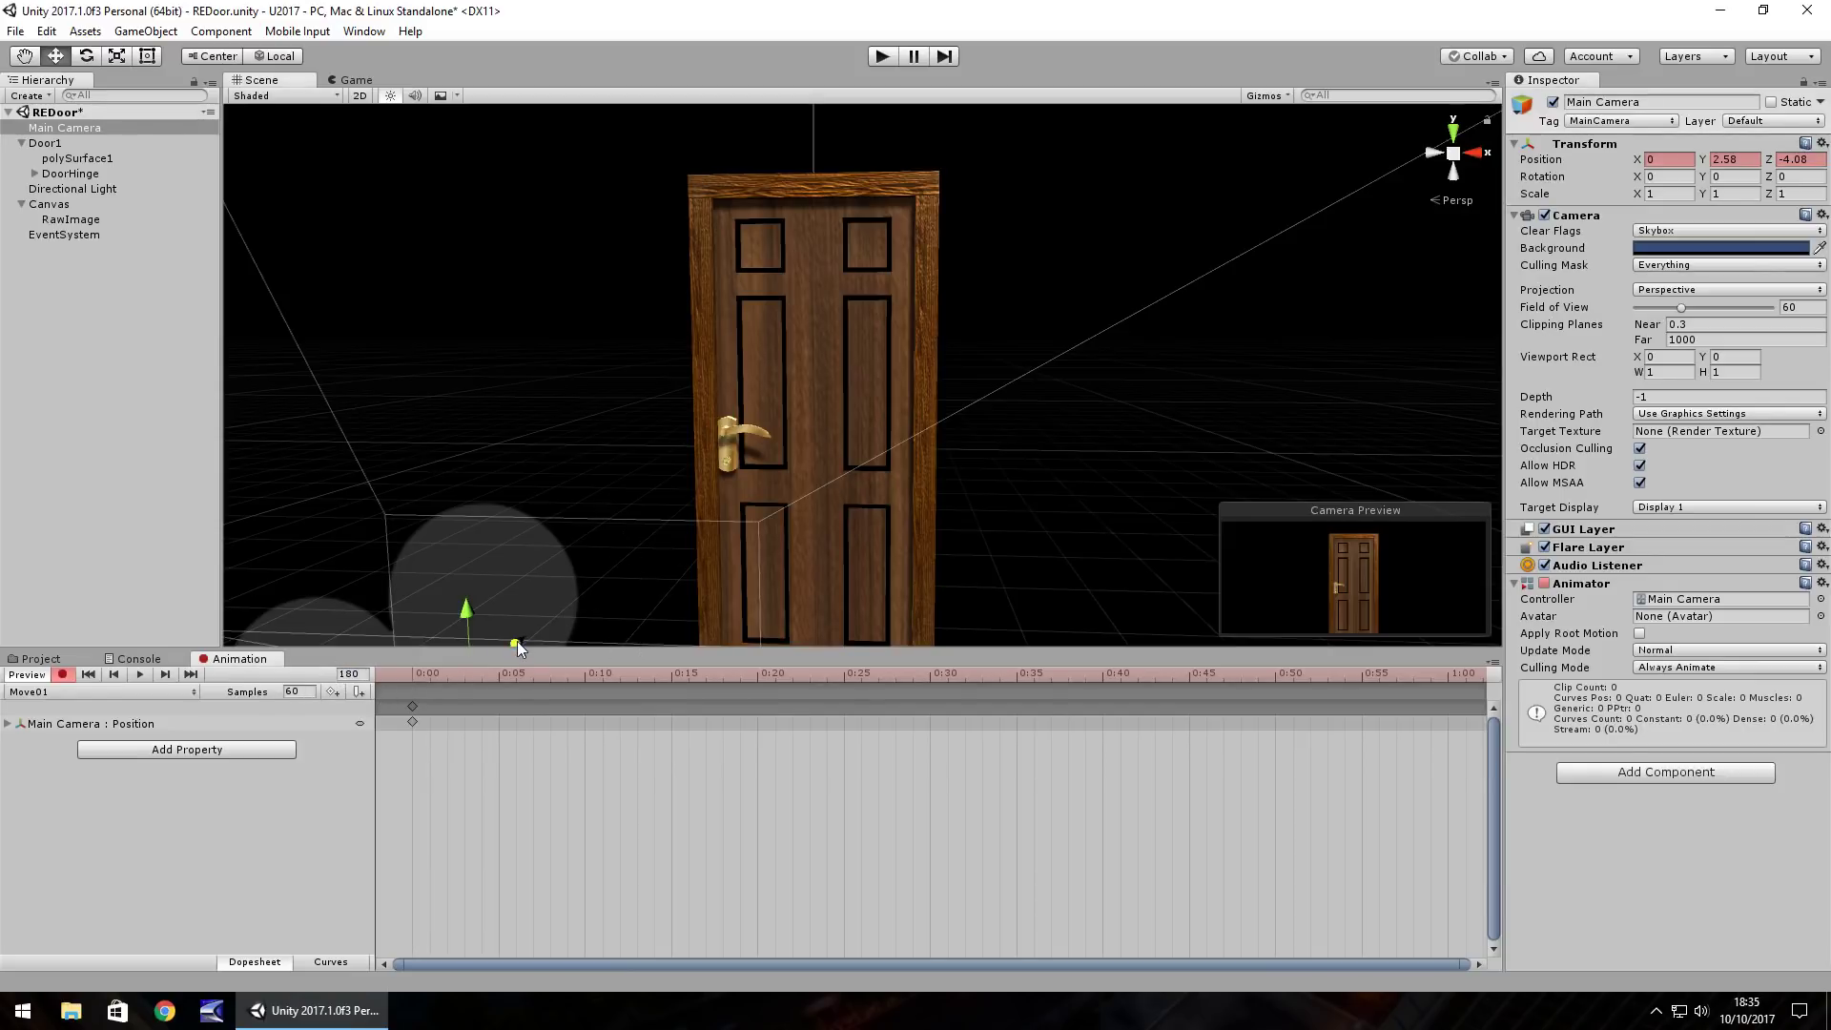
left_click_drag(517, 641, 690, 515)
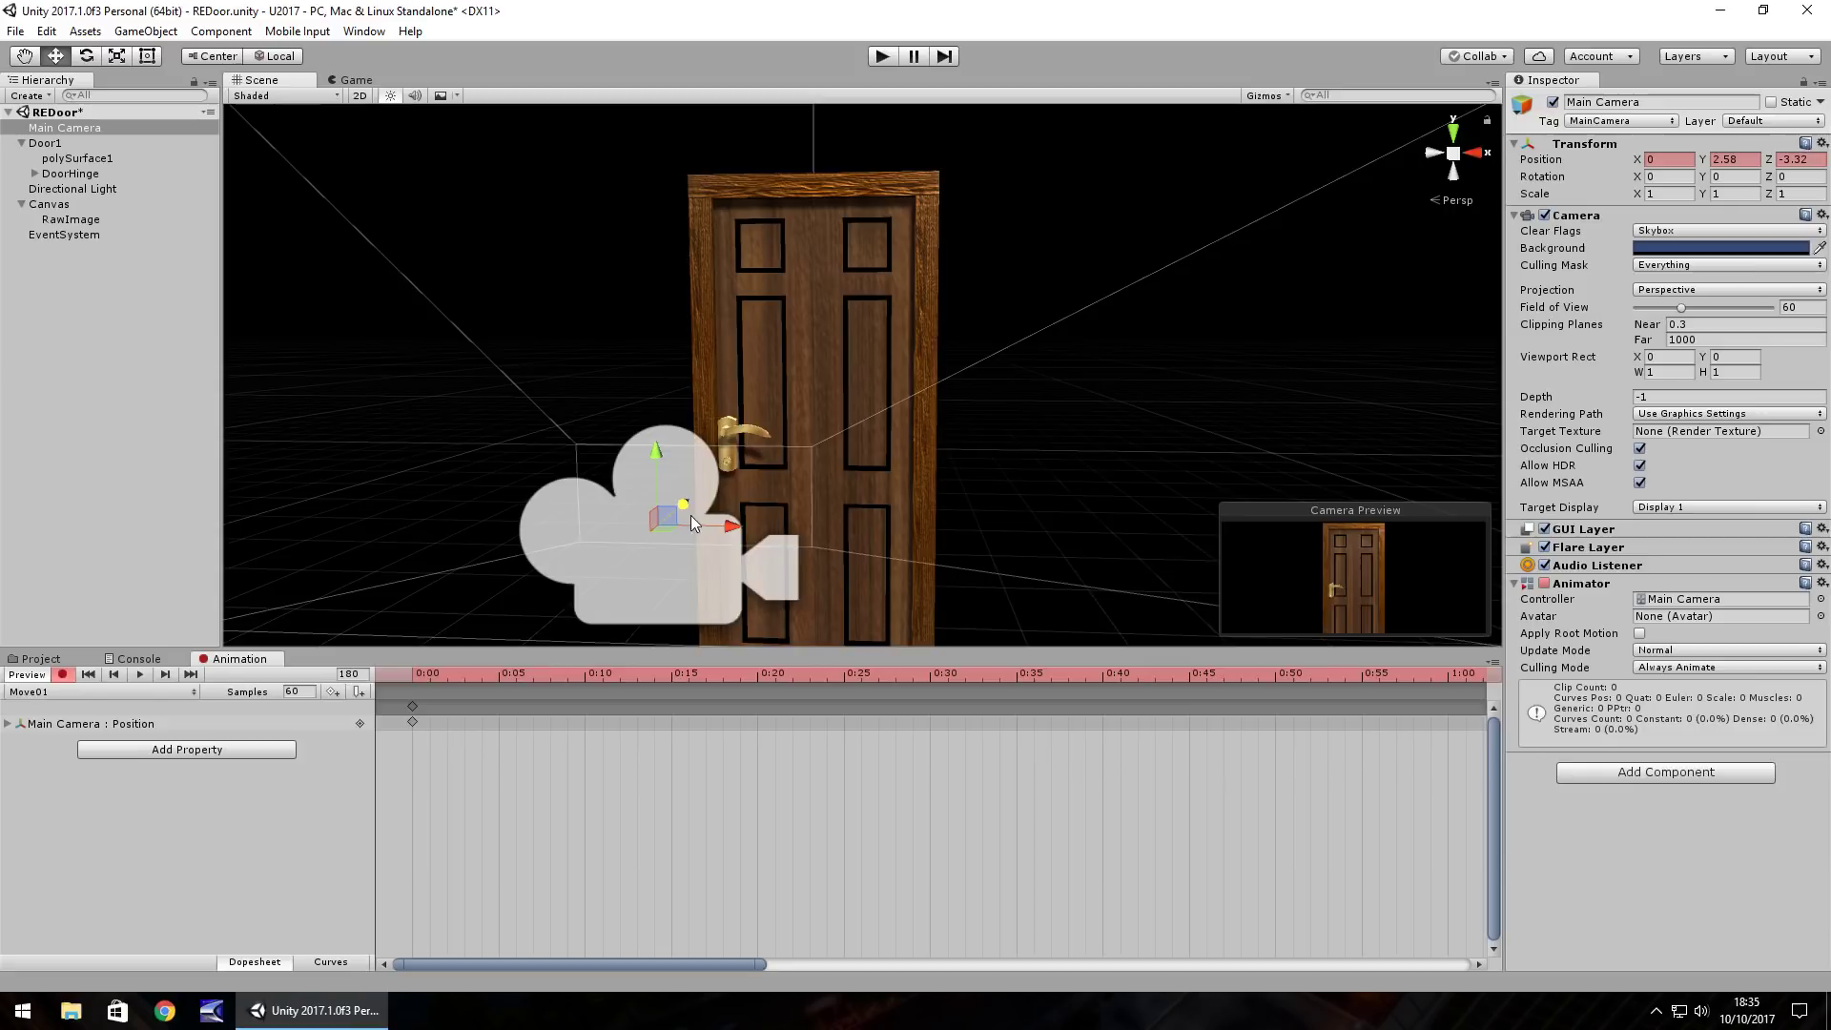
left_click(62, 675)
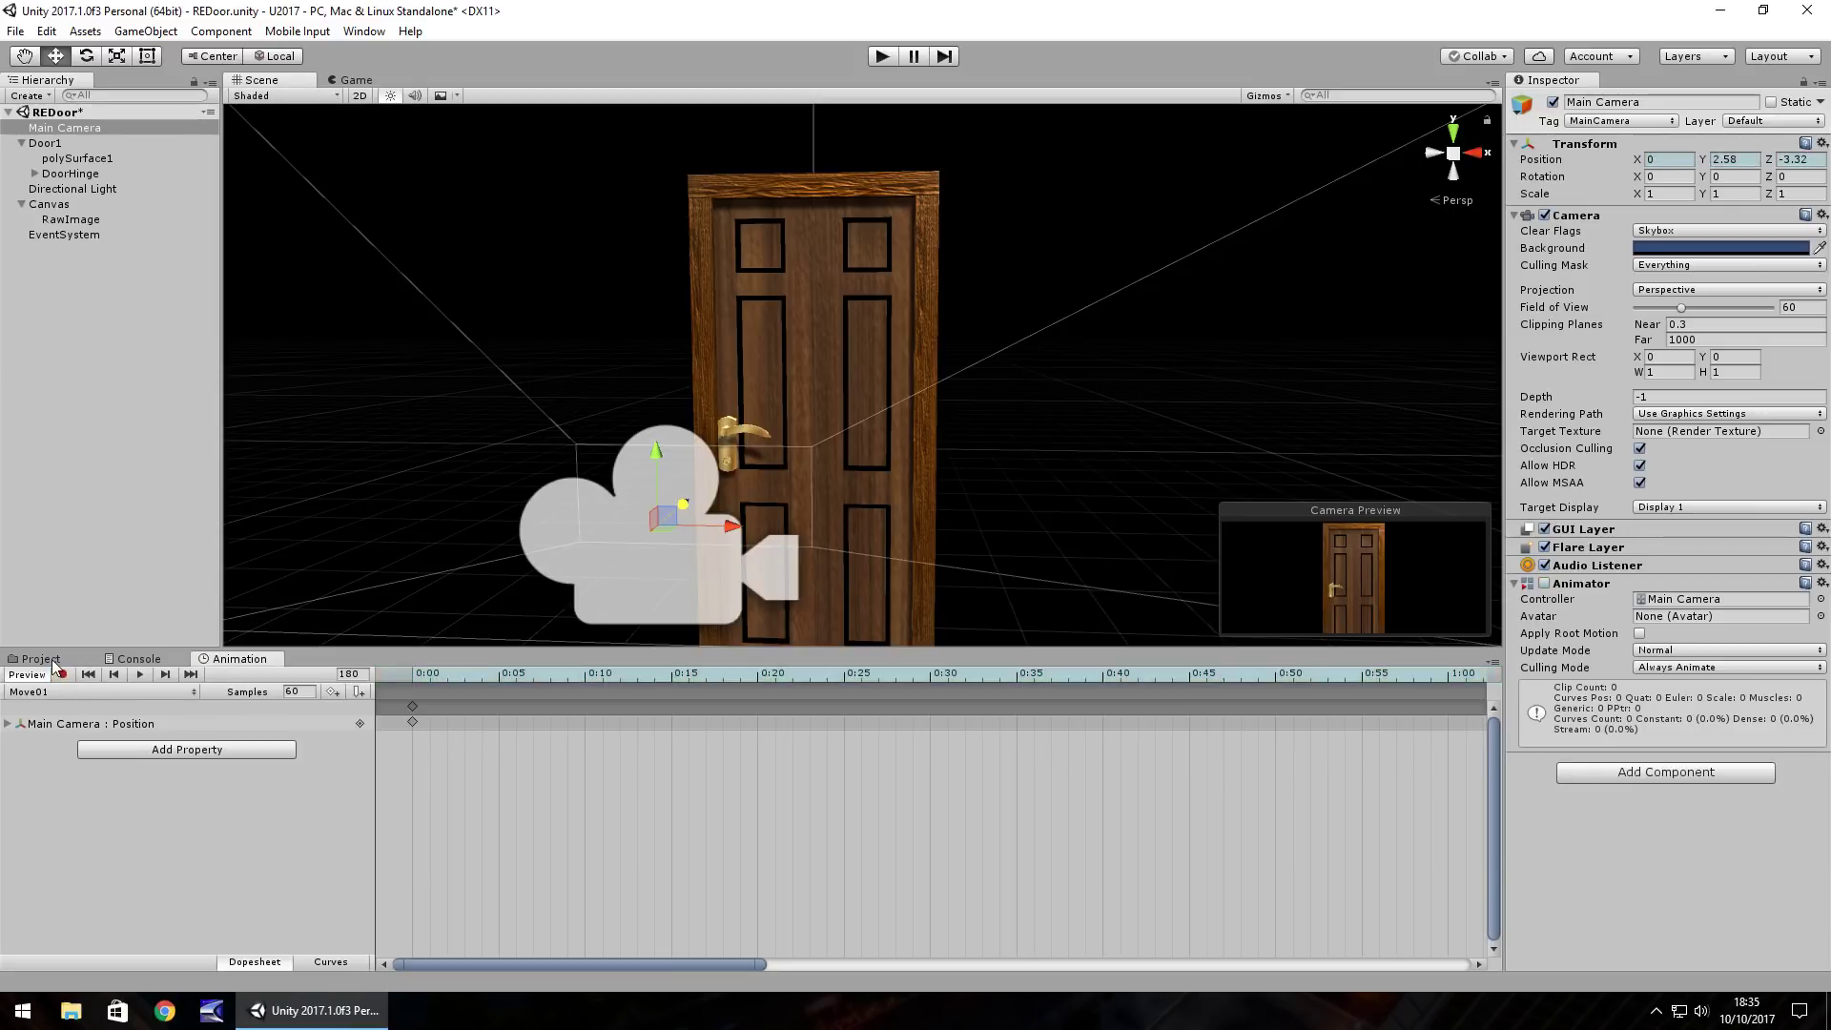
Step: Replace the camera's Animator component with an Animation component
left_click(41, 658)
right_click(1589, 586)
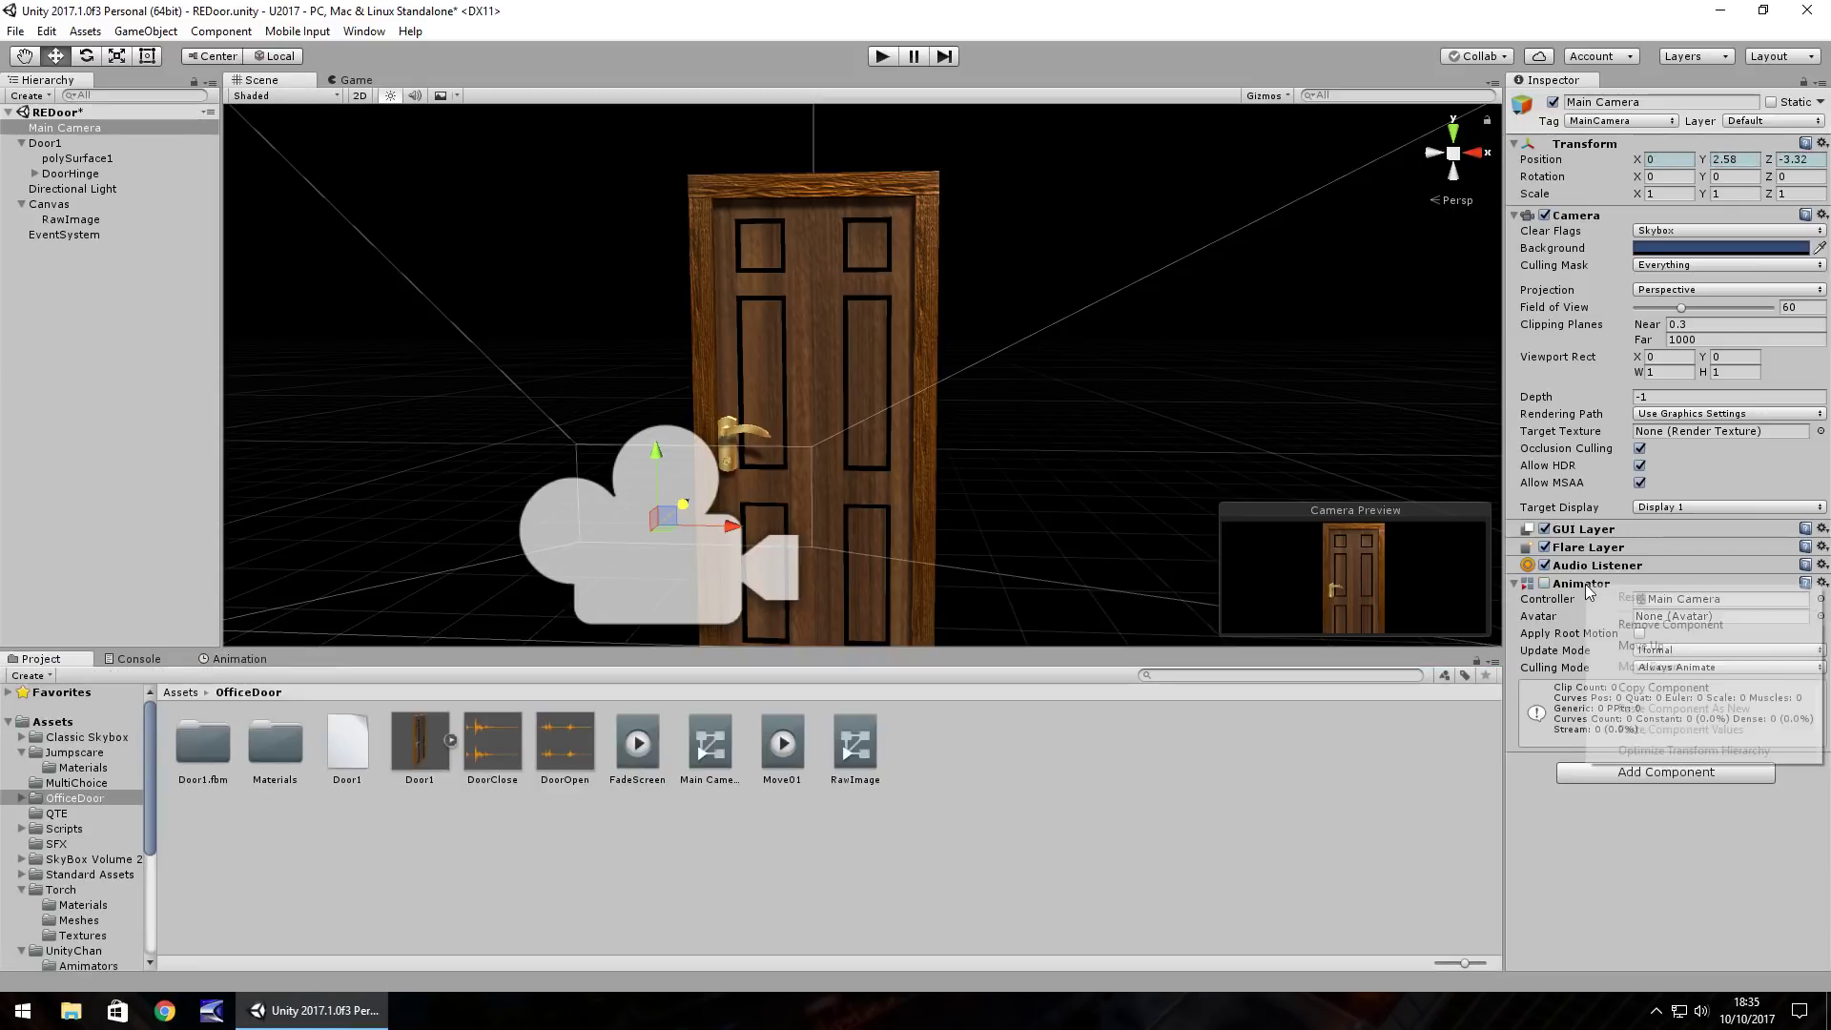
left_click(1647, 620)
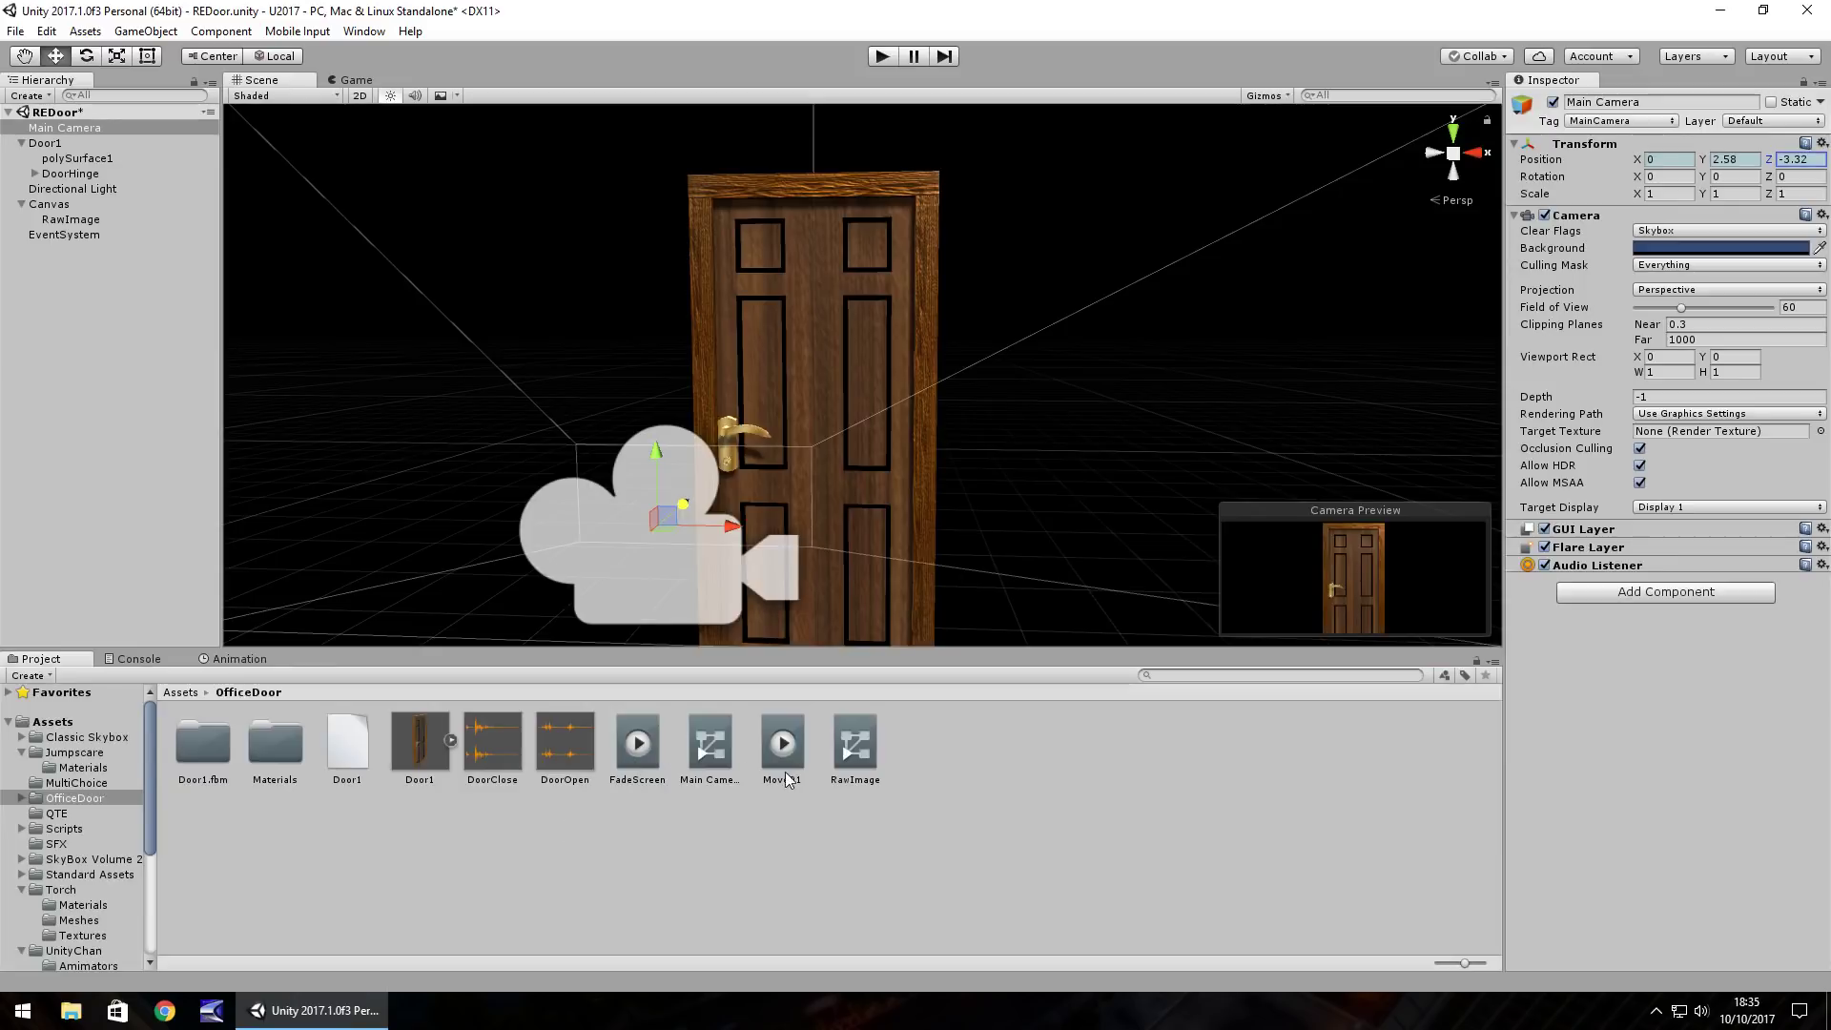
left_click(1649, 594)
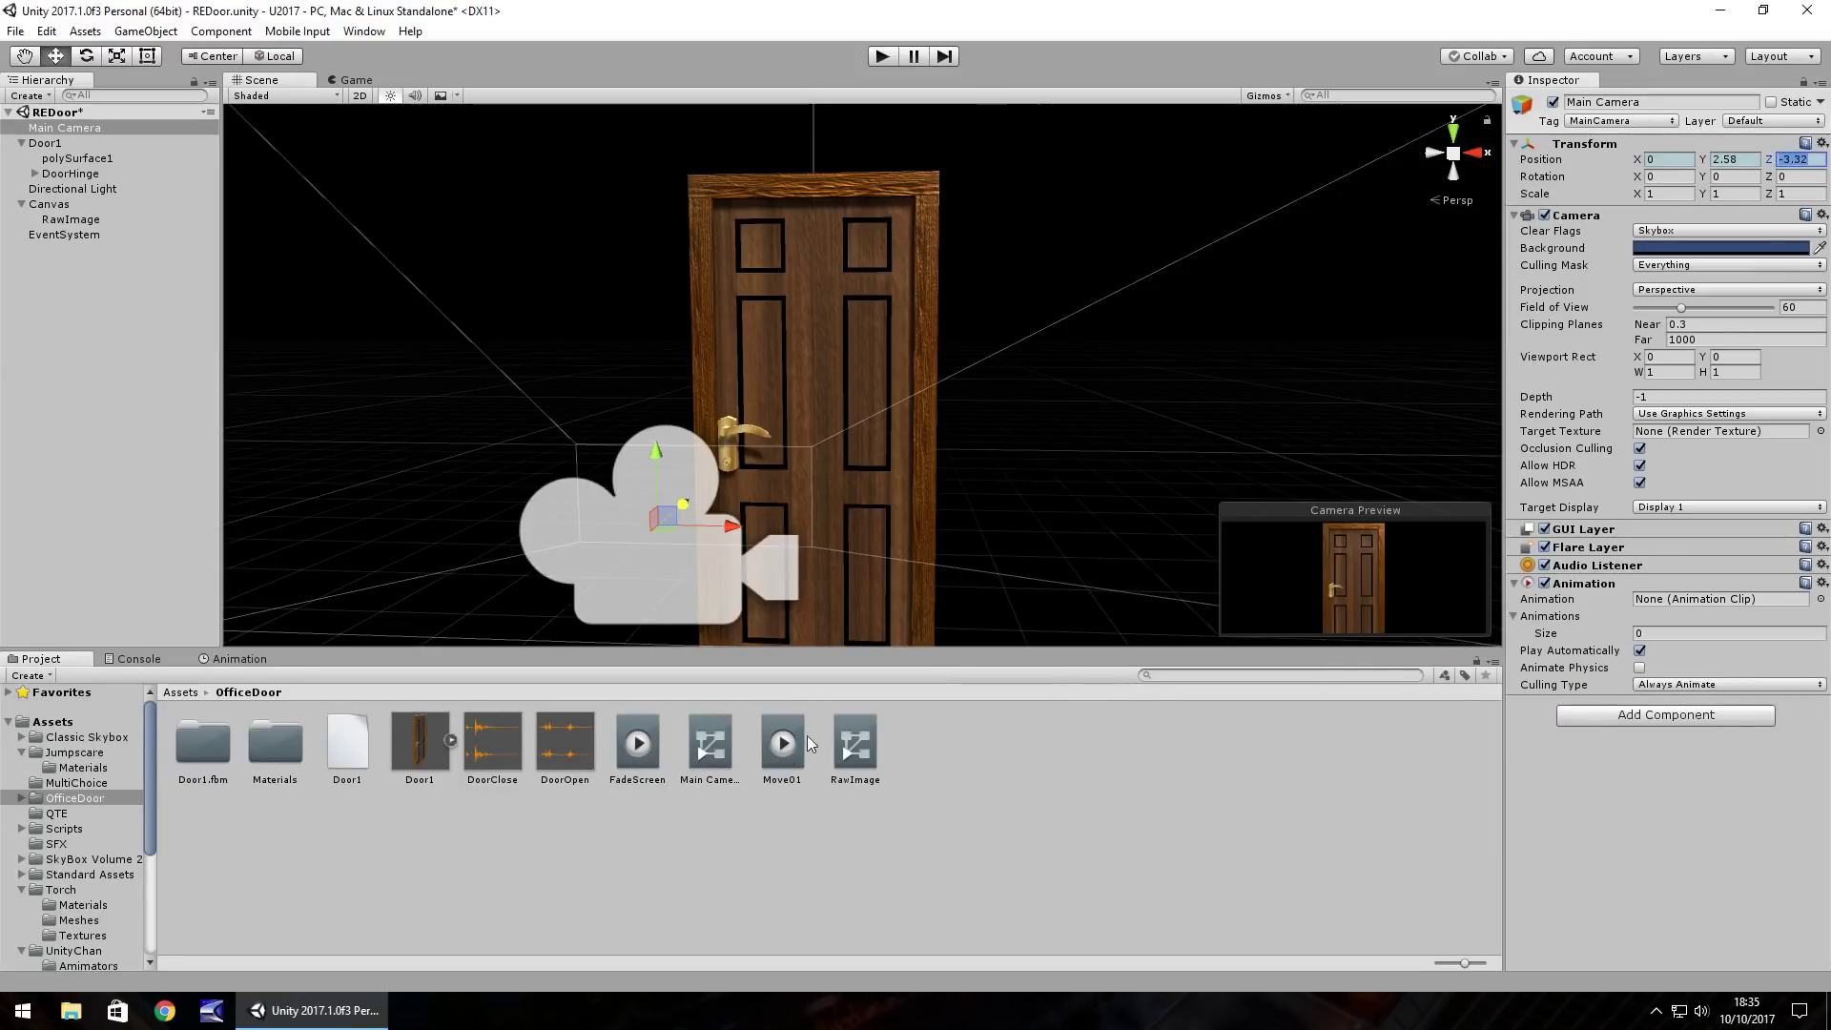
Step: Assign Move01 as the Animation clip and as its single Element 0
left_click_drag(784, 743, 1698, 606)
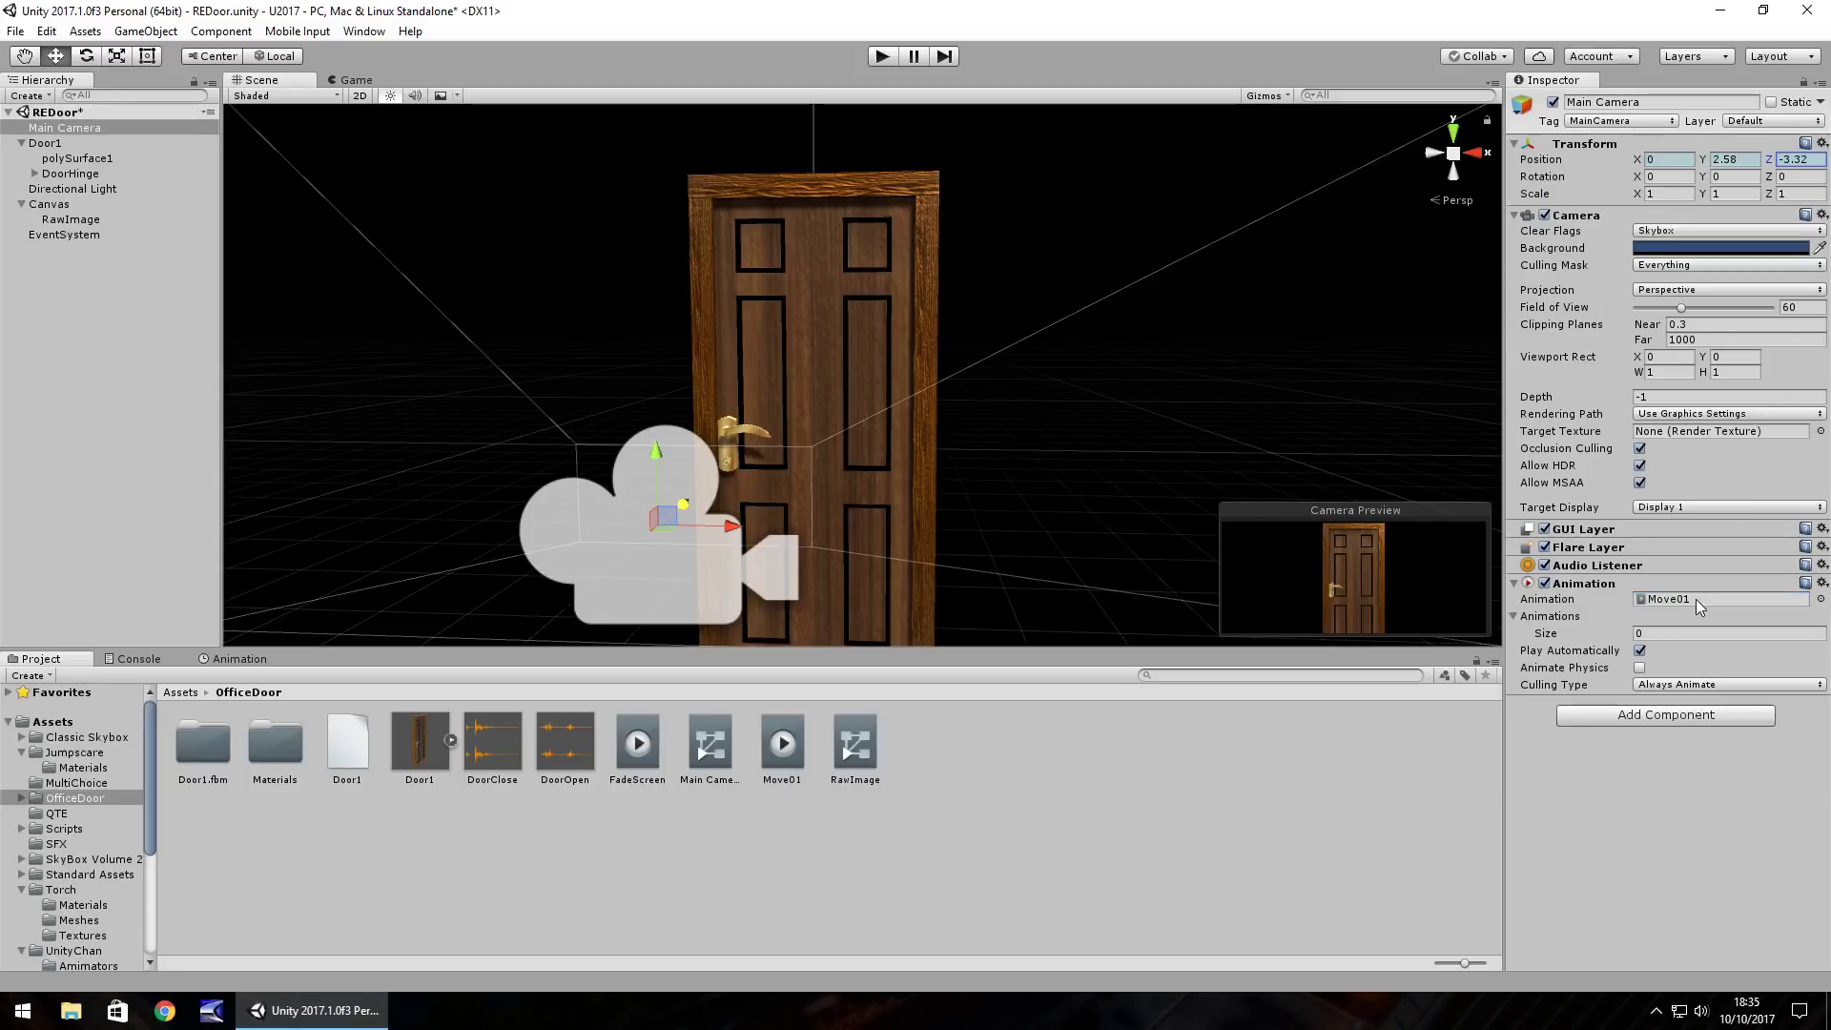
left_click(1665, 632)
type("1")
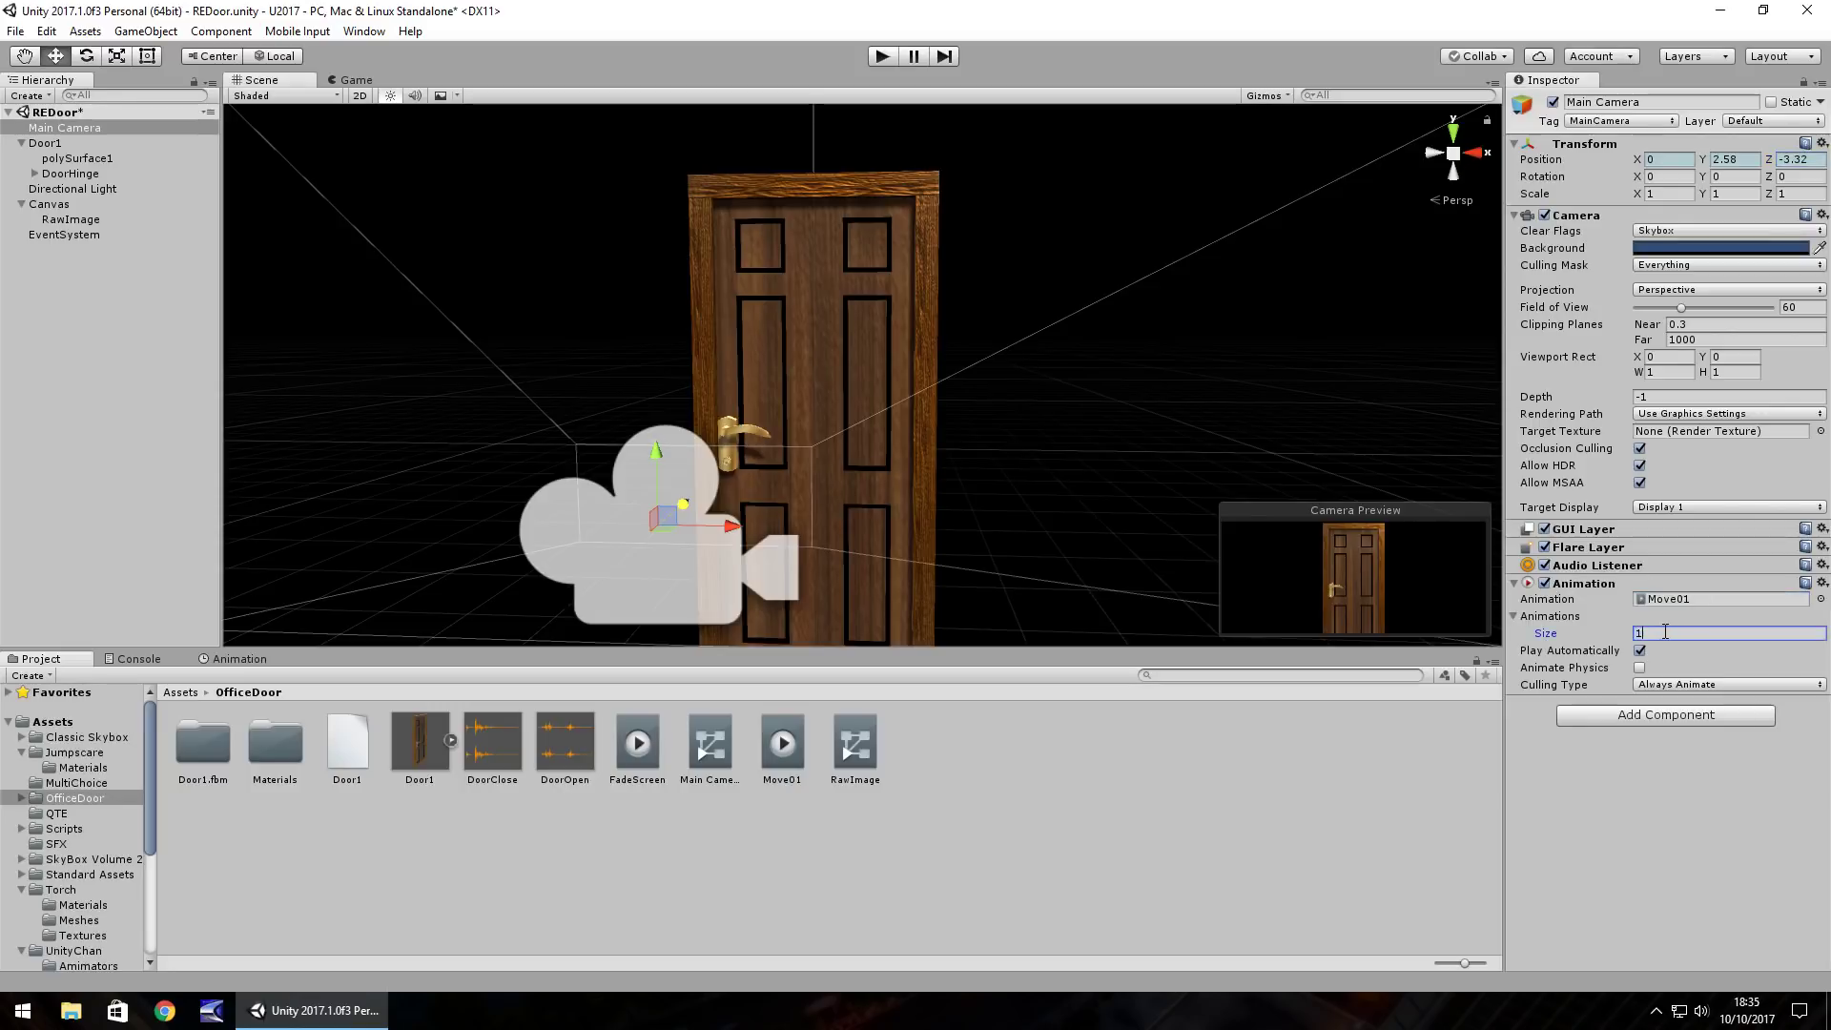
key("Return")
left_click_drag(782, 744, 1669, 656)
Step: Set the Move01 clip's Wrap Mode to Once
left_click(783, 754)
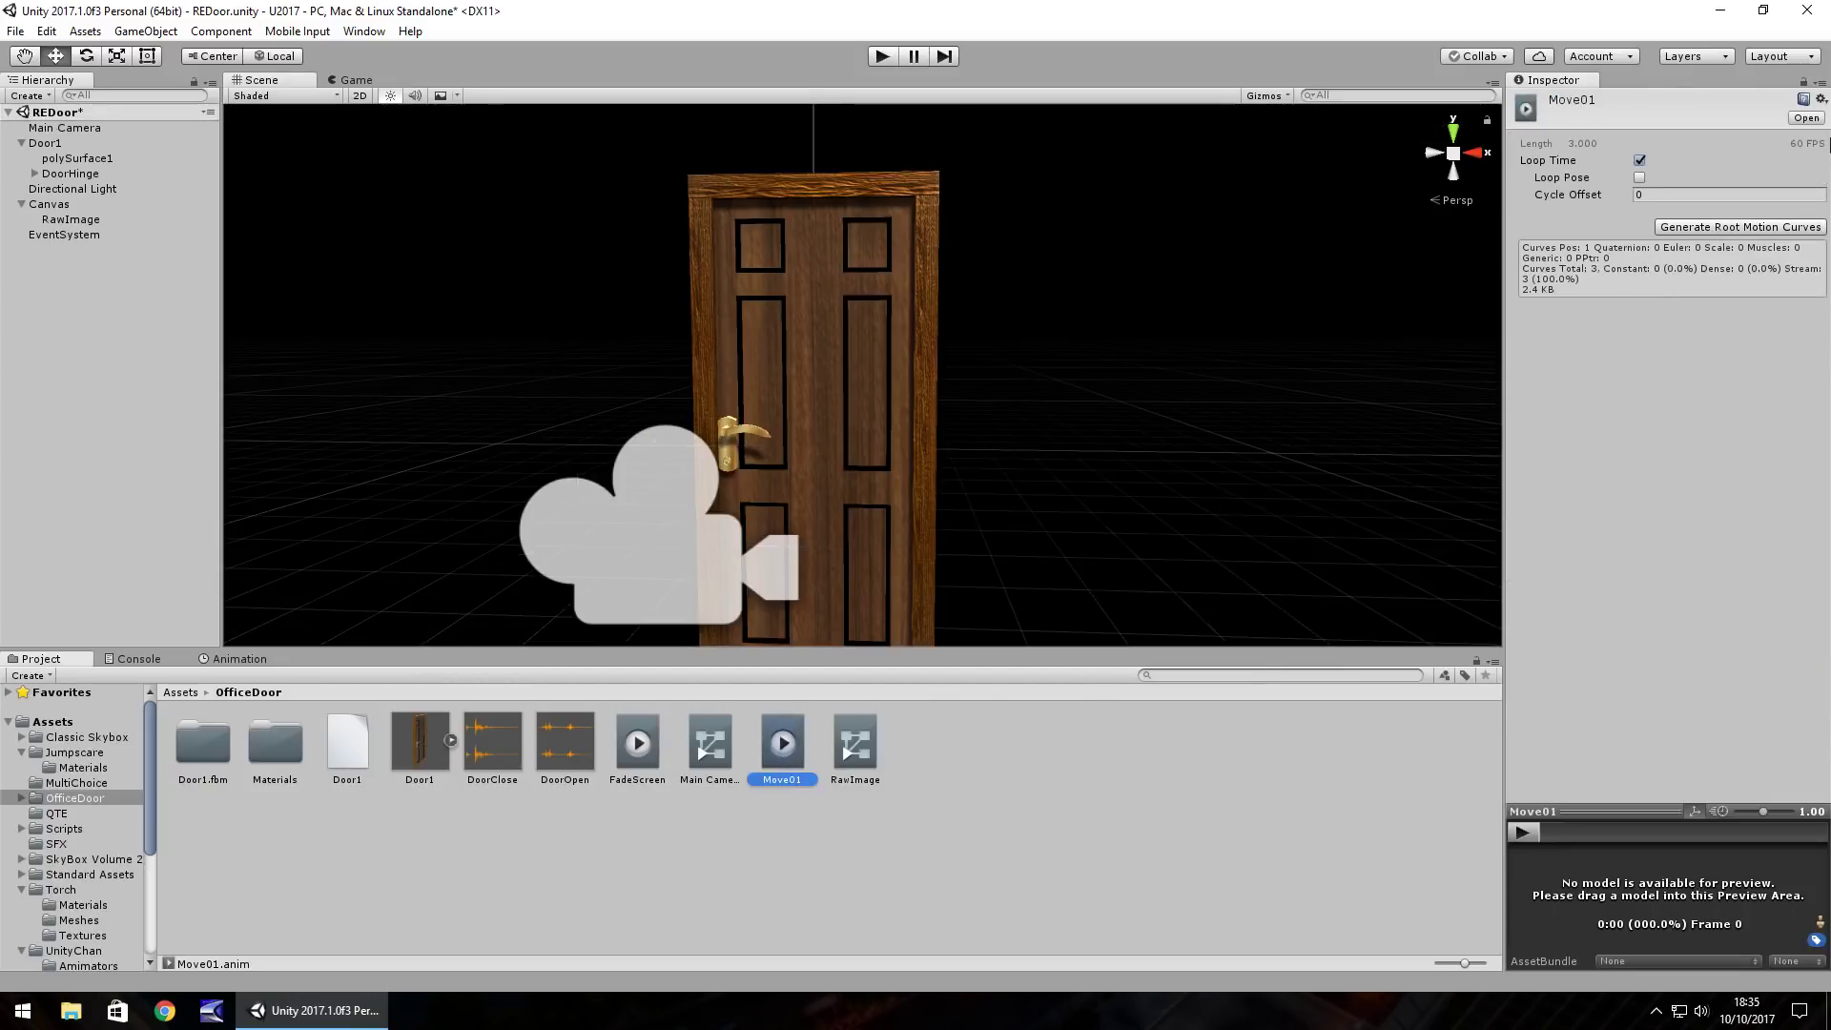
left_click(1820, 82)
left_click(1747, 126)
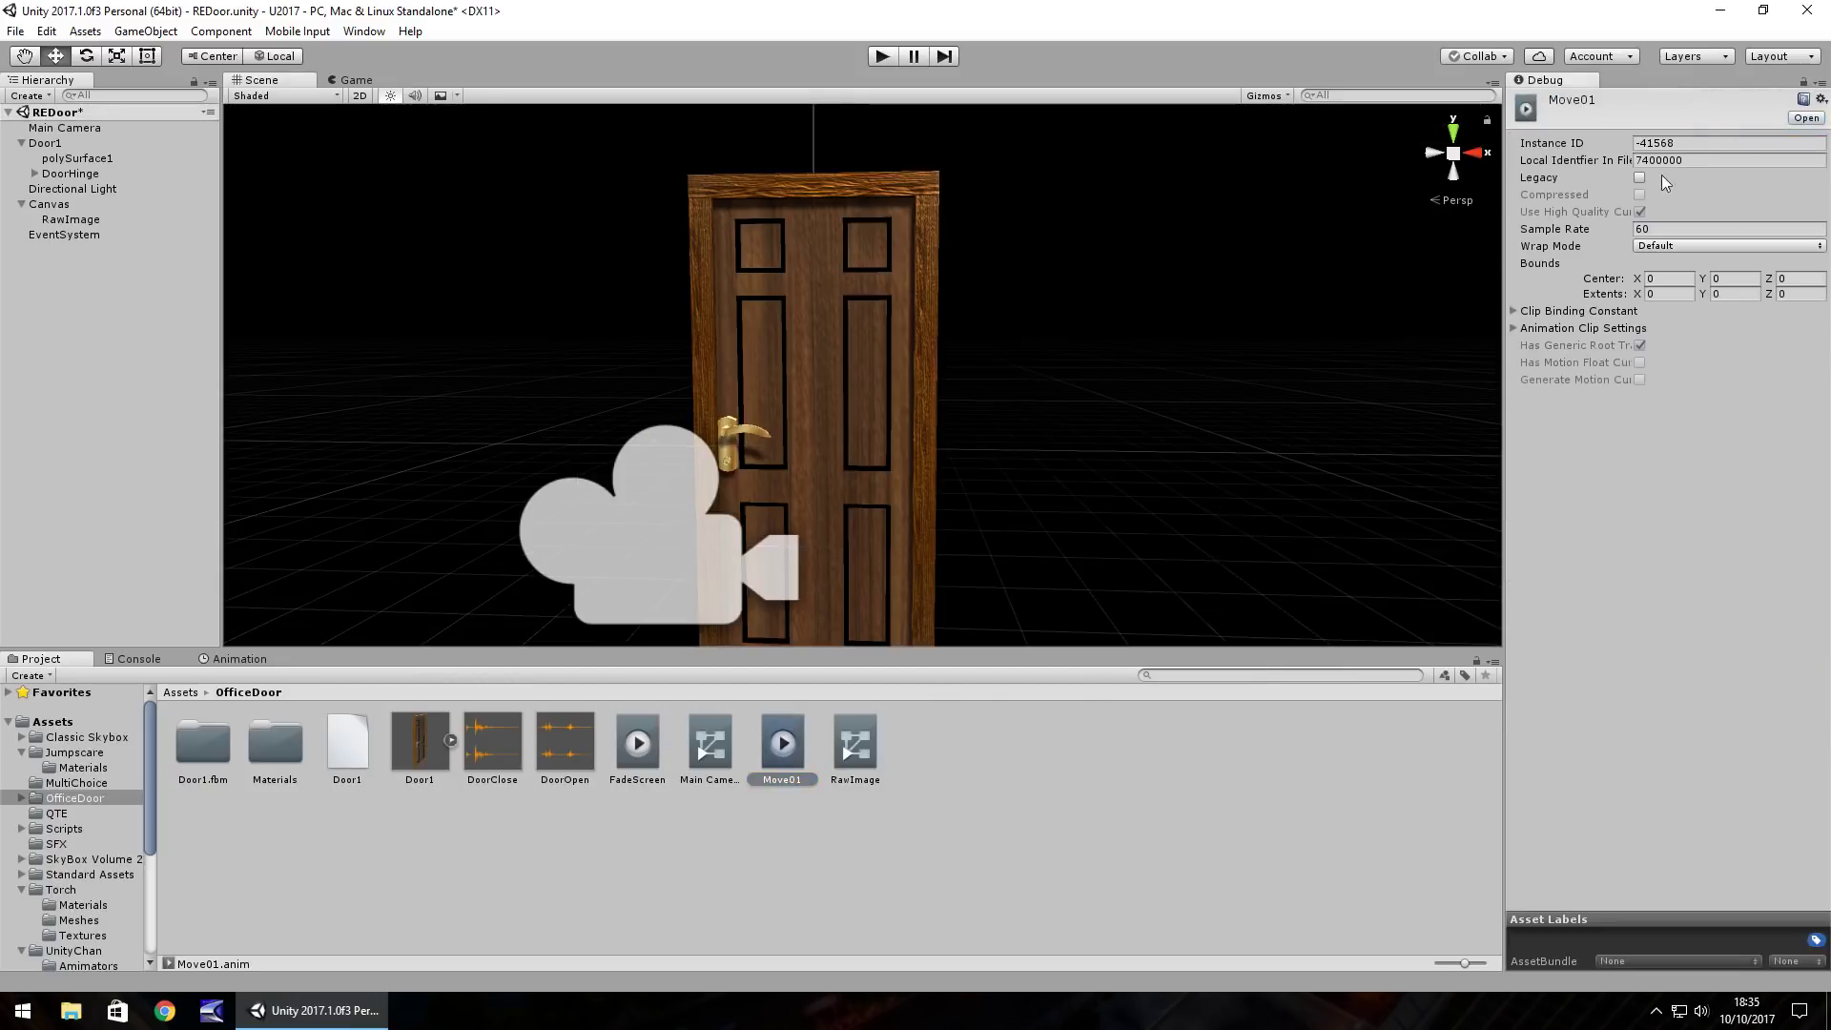
left_click(1822, 84)
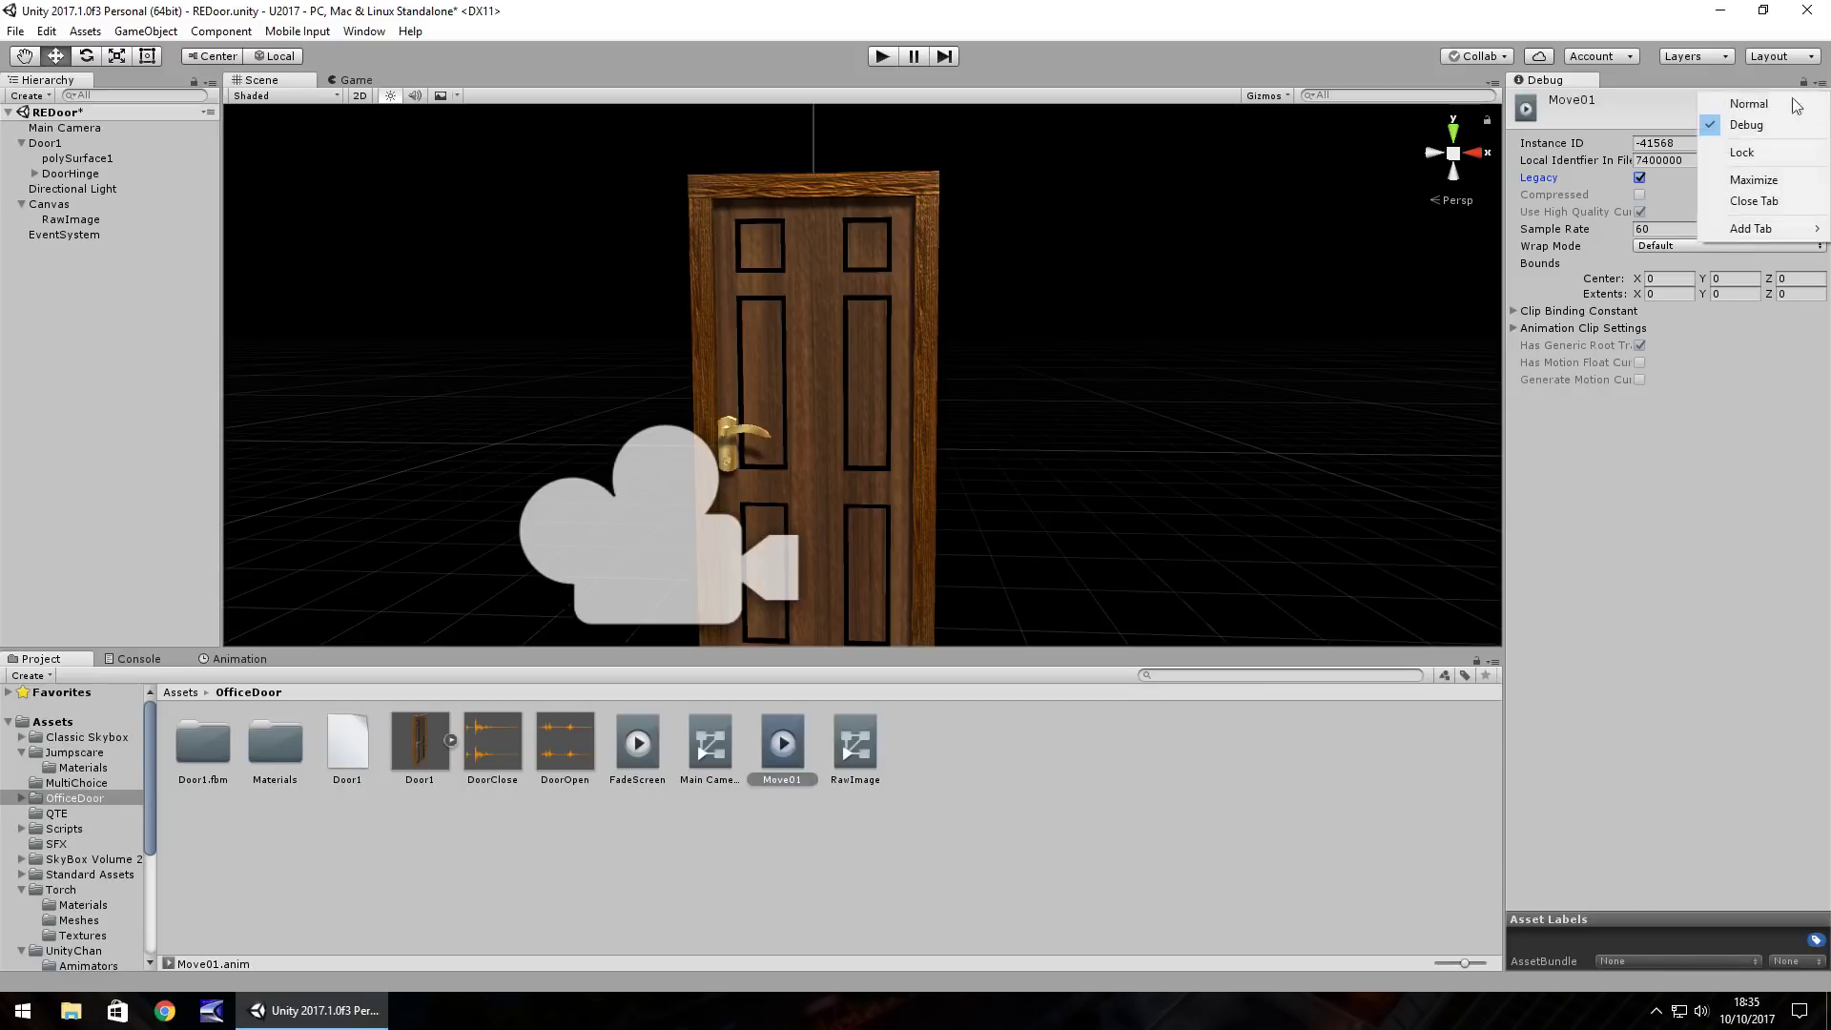
left_click(1753, 104)
left_click(1666, 162)
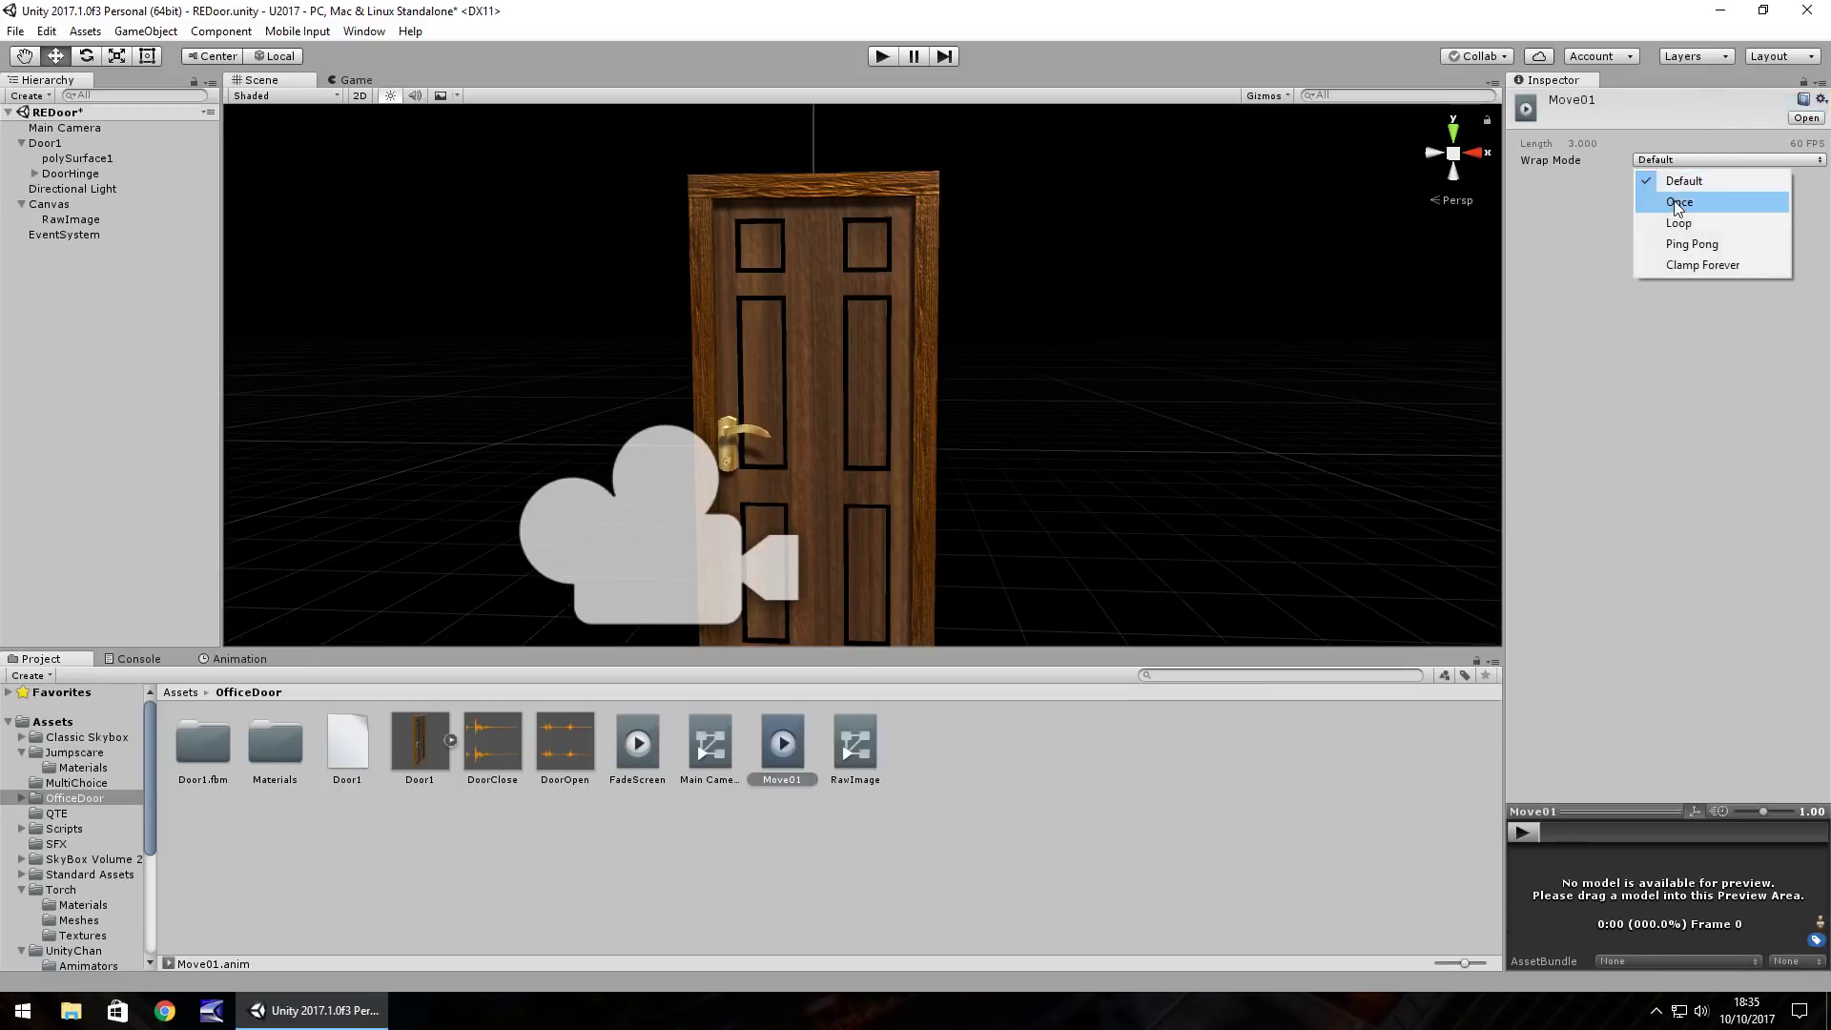
left_click(1674, 198)
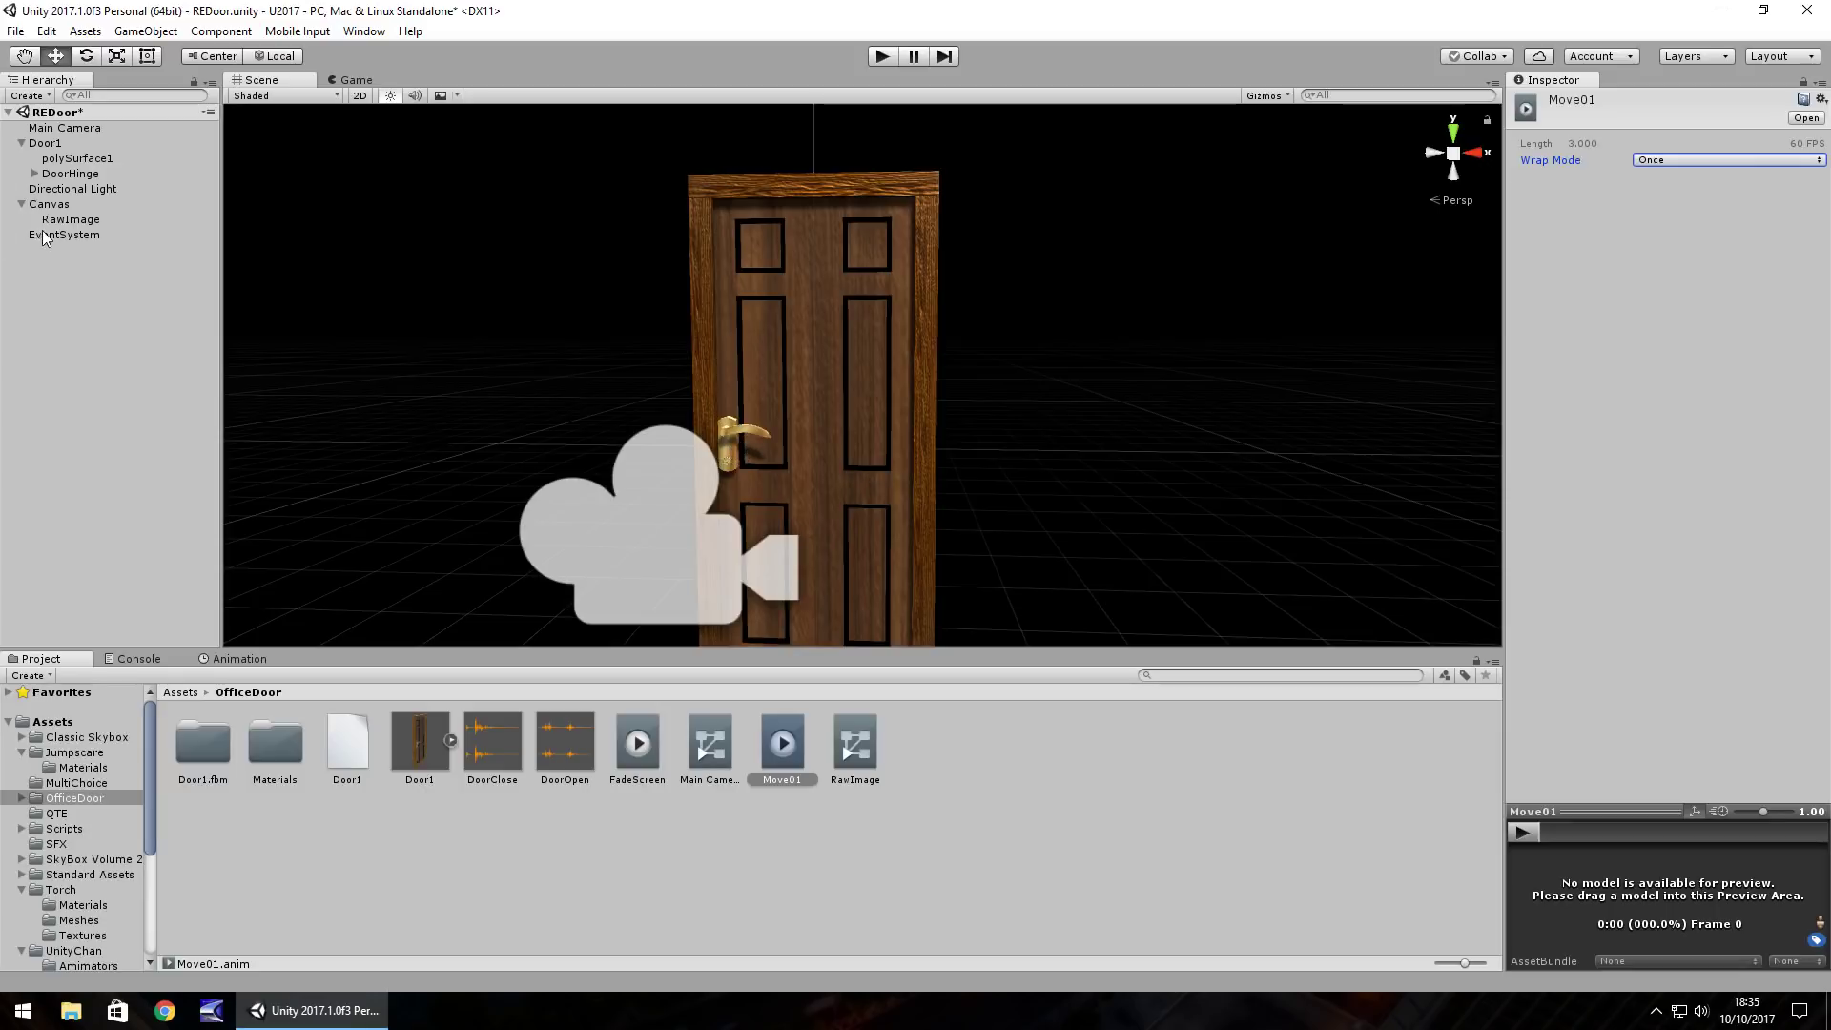
Step: Select DoorHinge and create a new animation clip named DoorOpening
left_click(73, 174)
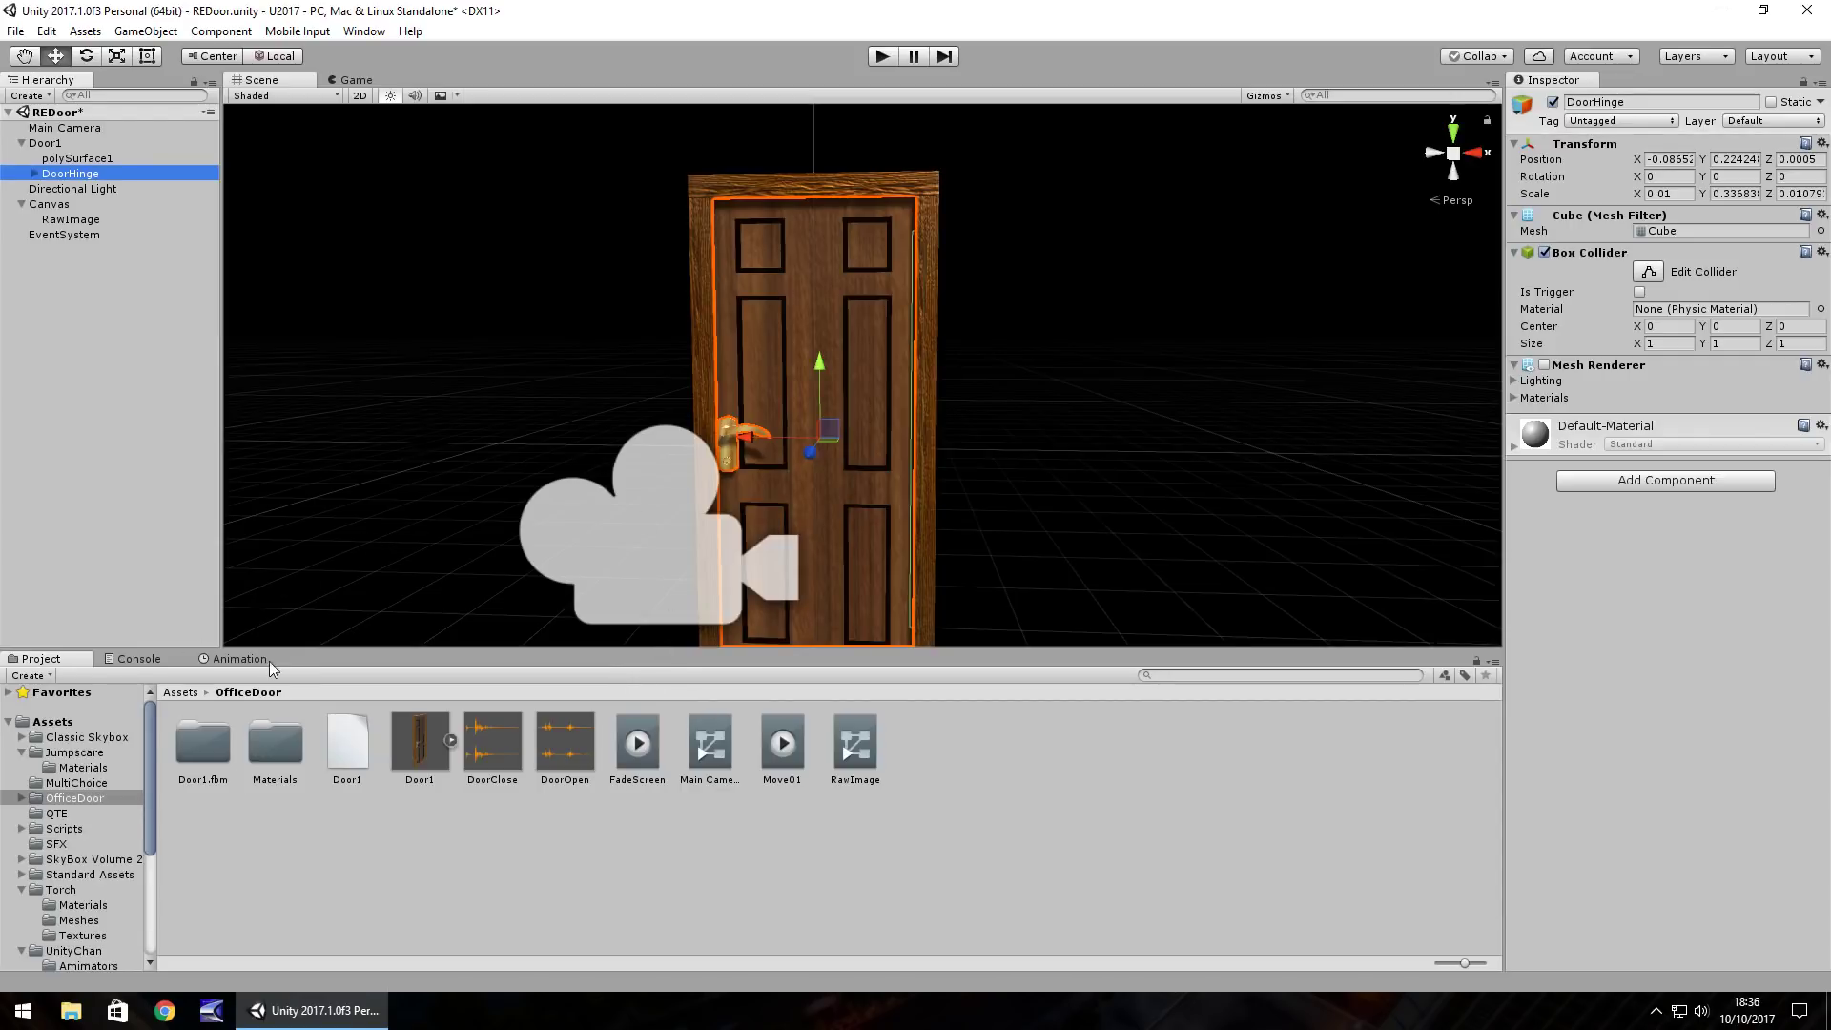
left_click(242, 660)
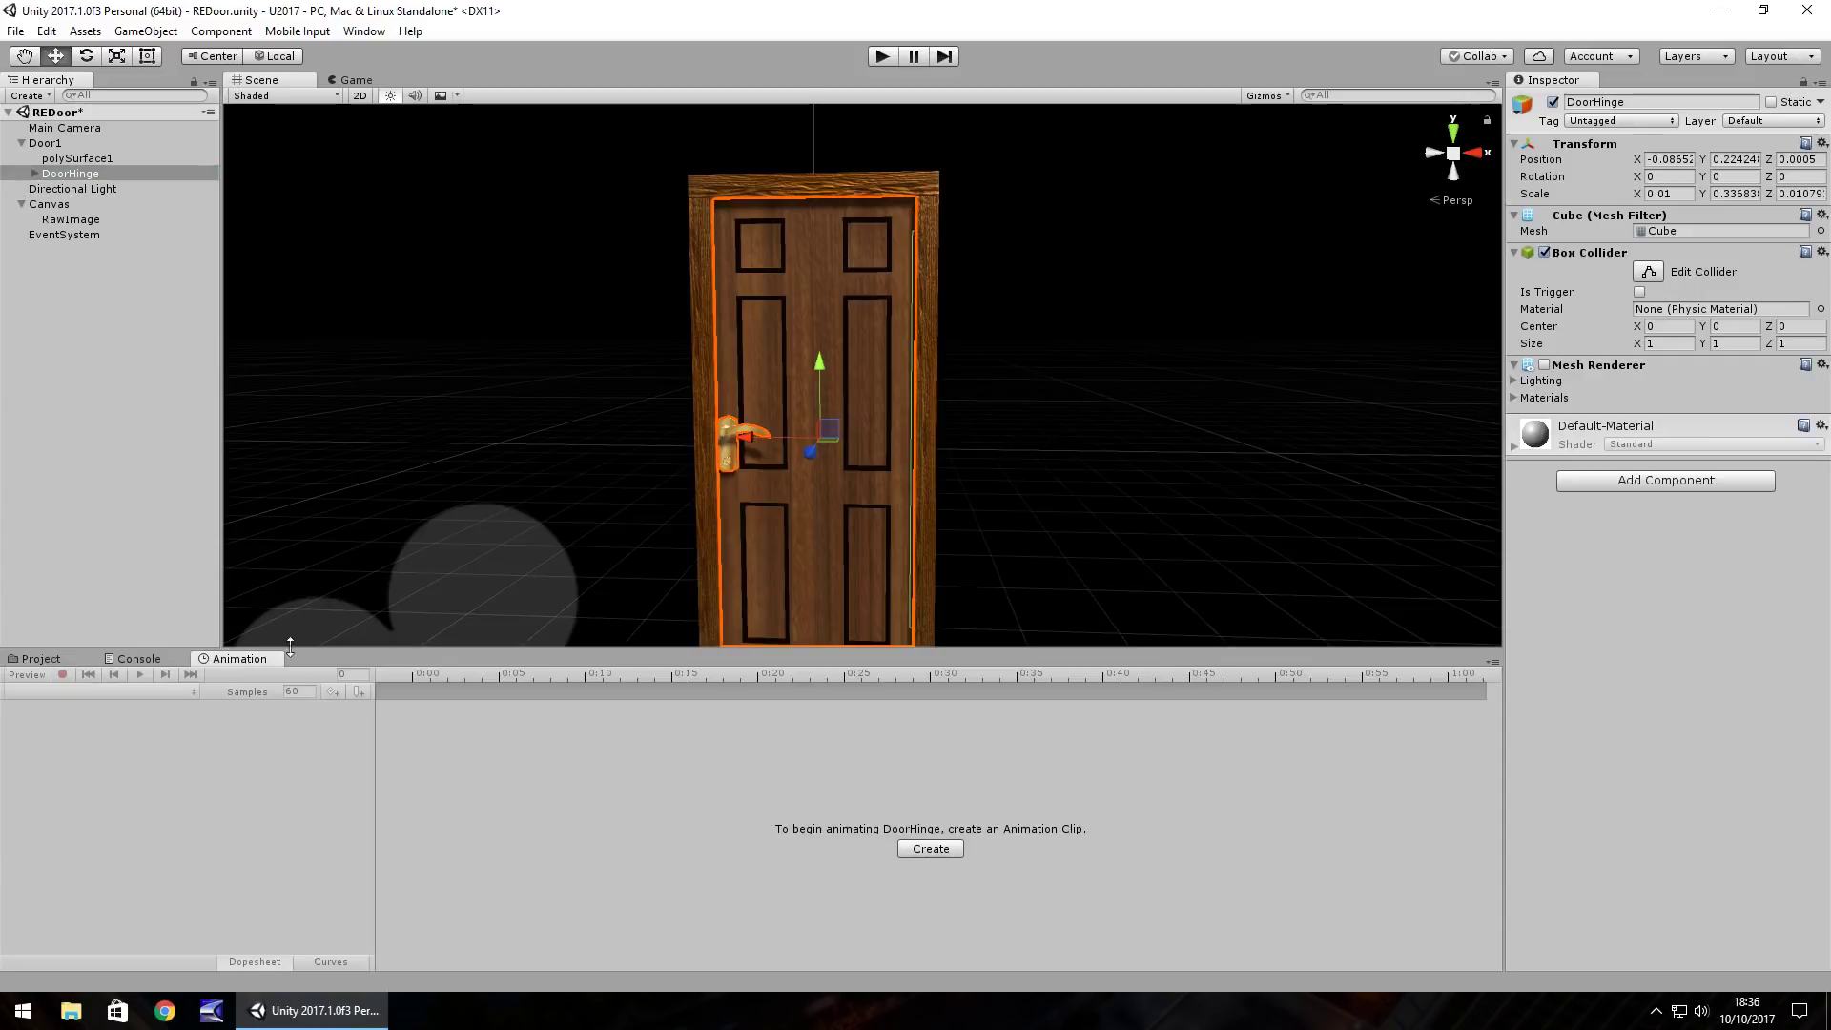
left_click(923, 851)
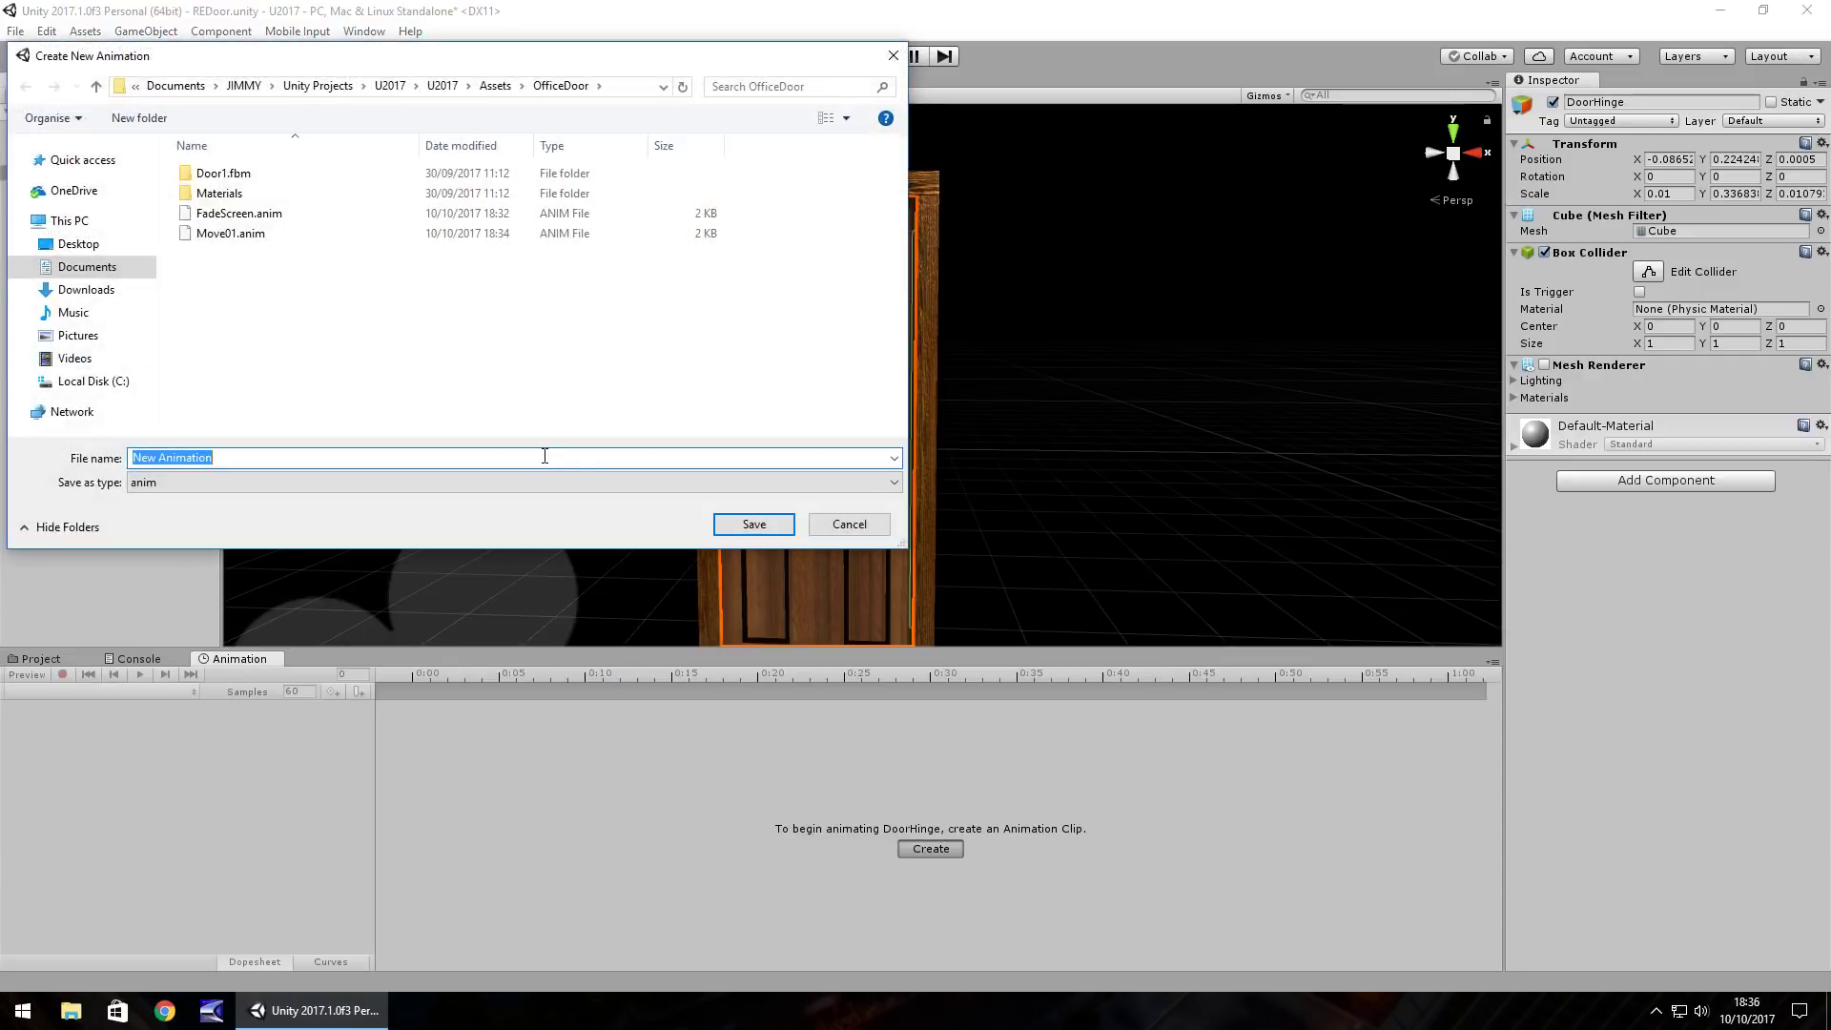
type("DoorOpe")
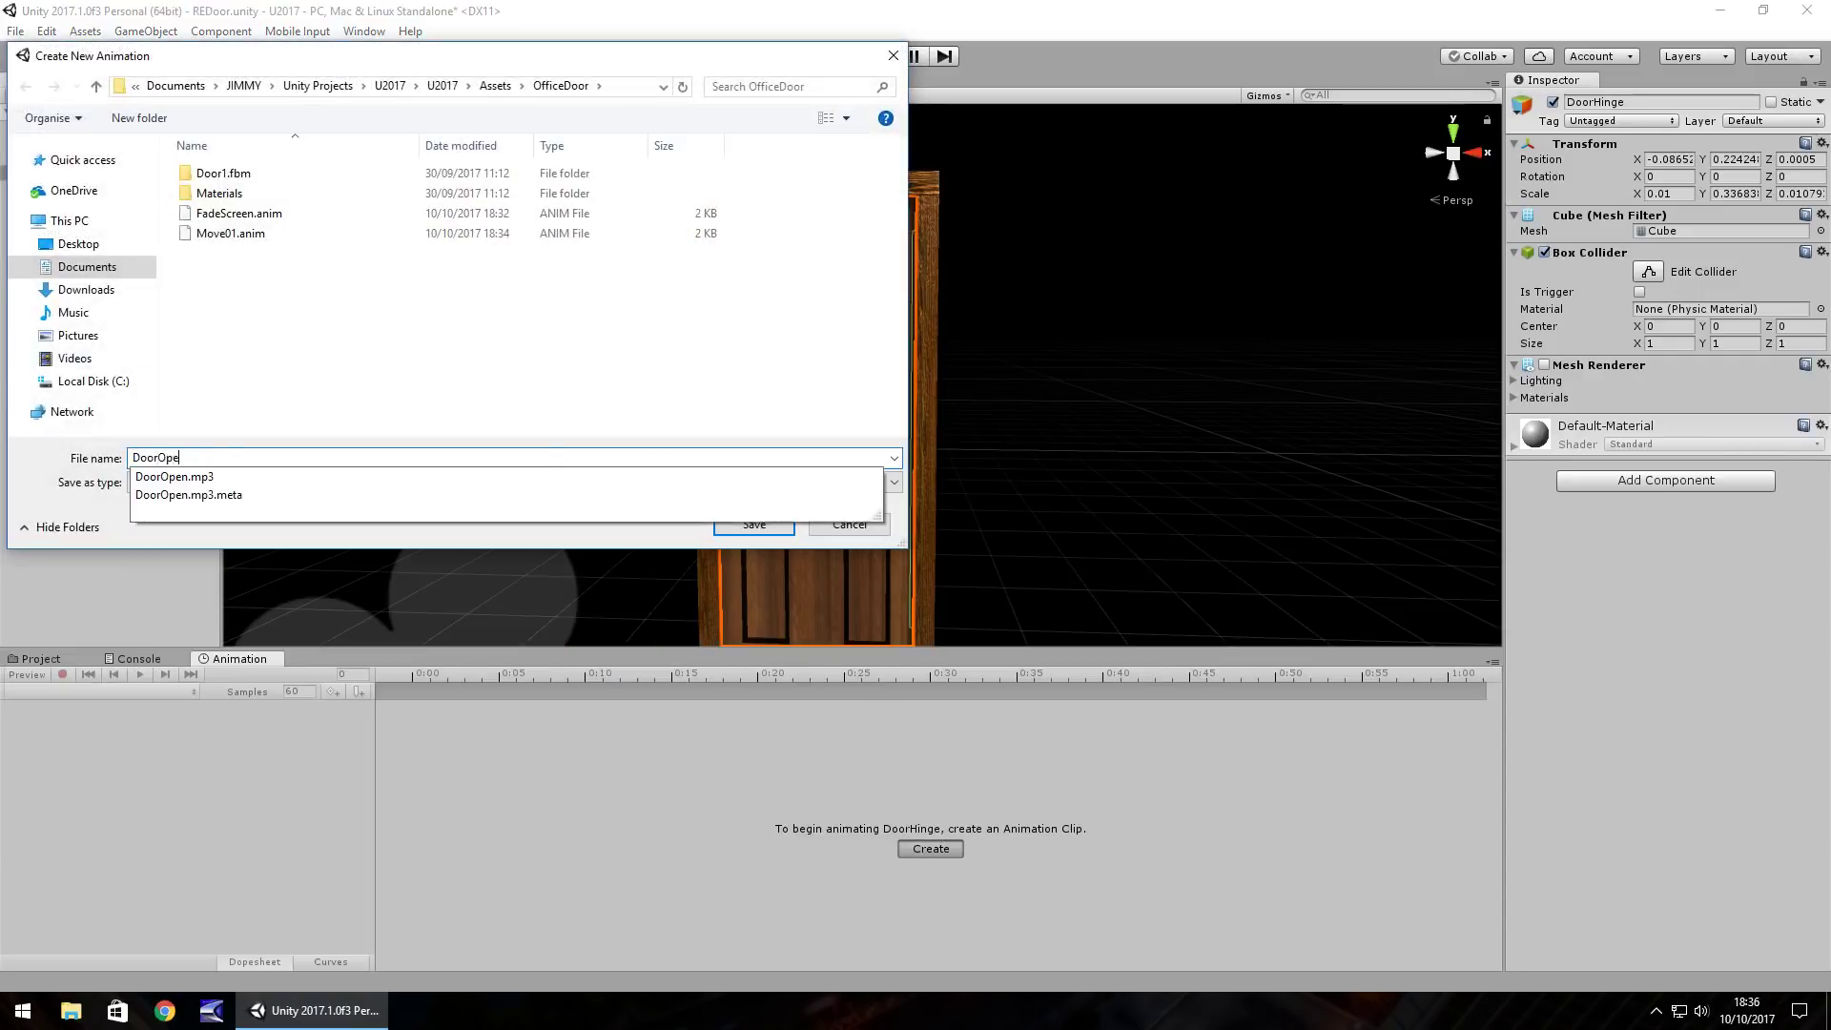
type("ning")
key("Return")
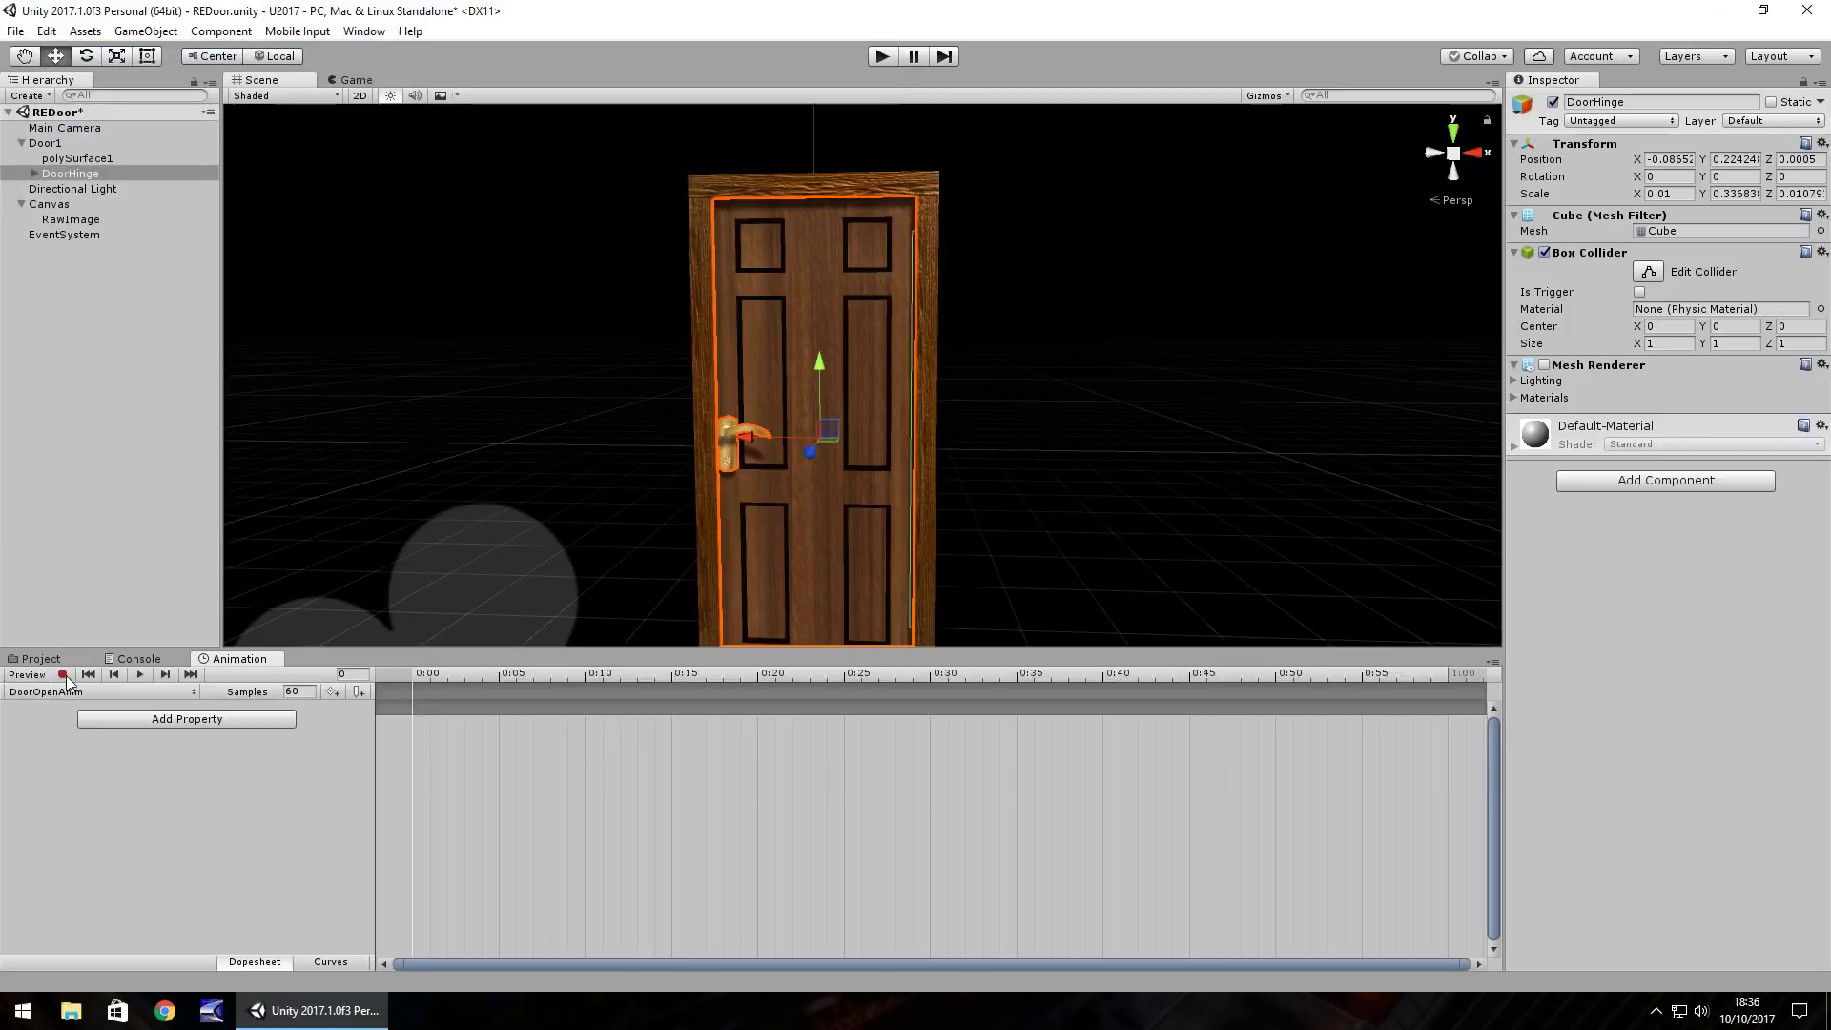
Step: Start recording and key DoorHinge's Rotation Y at 0 on frame 0
left_click(62, 675)
left_click(357, 676)
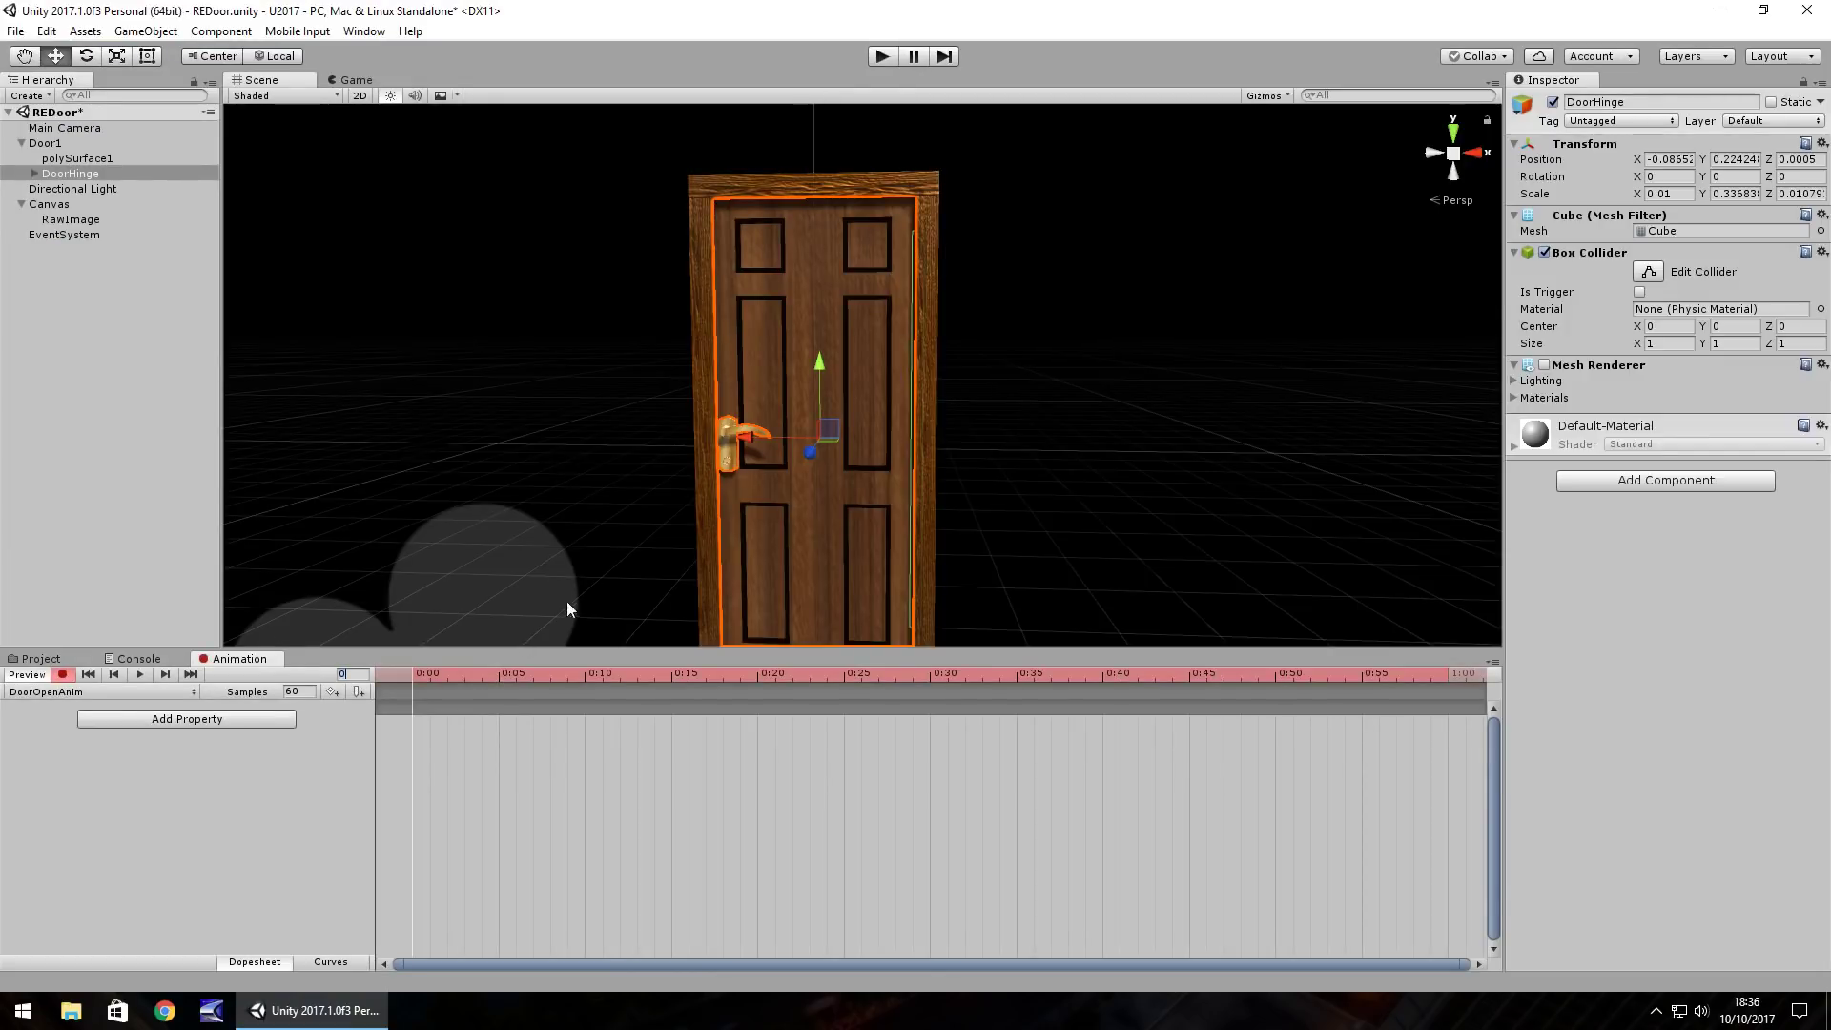
left_click(1731, 178)
type("1")
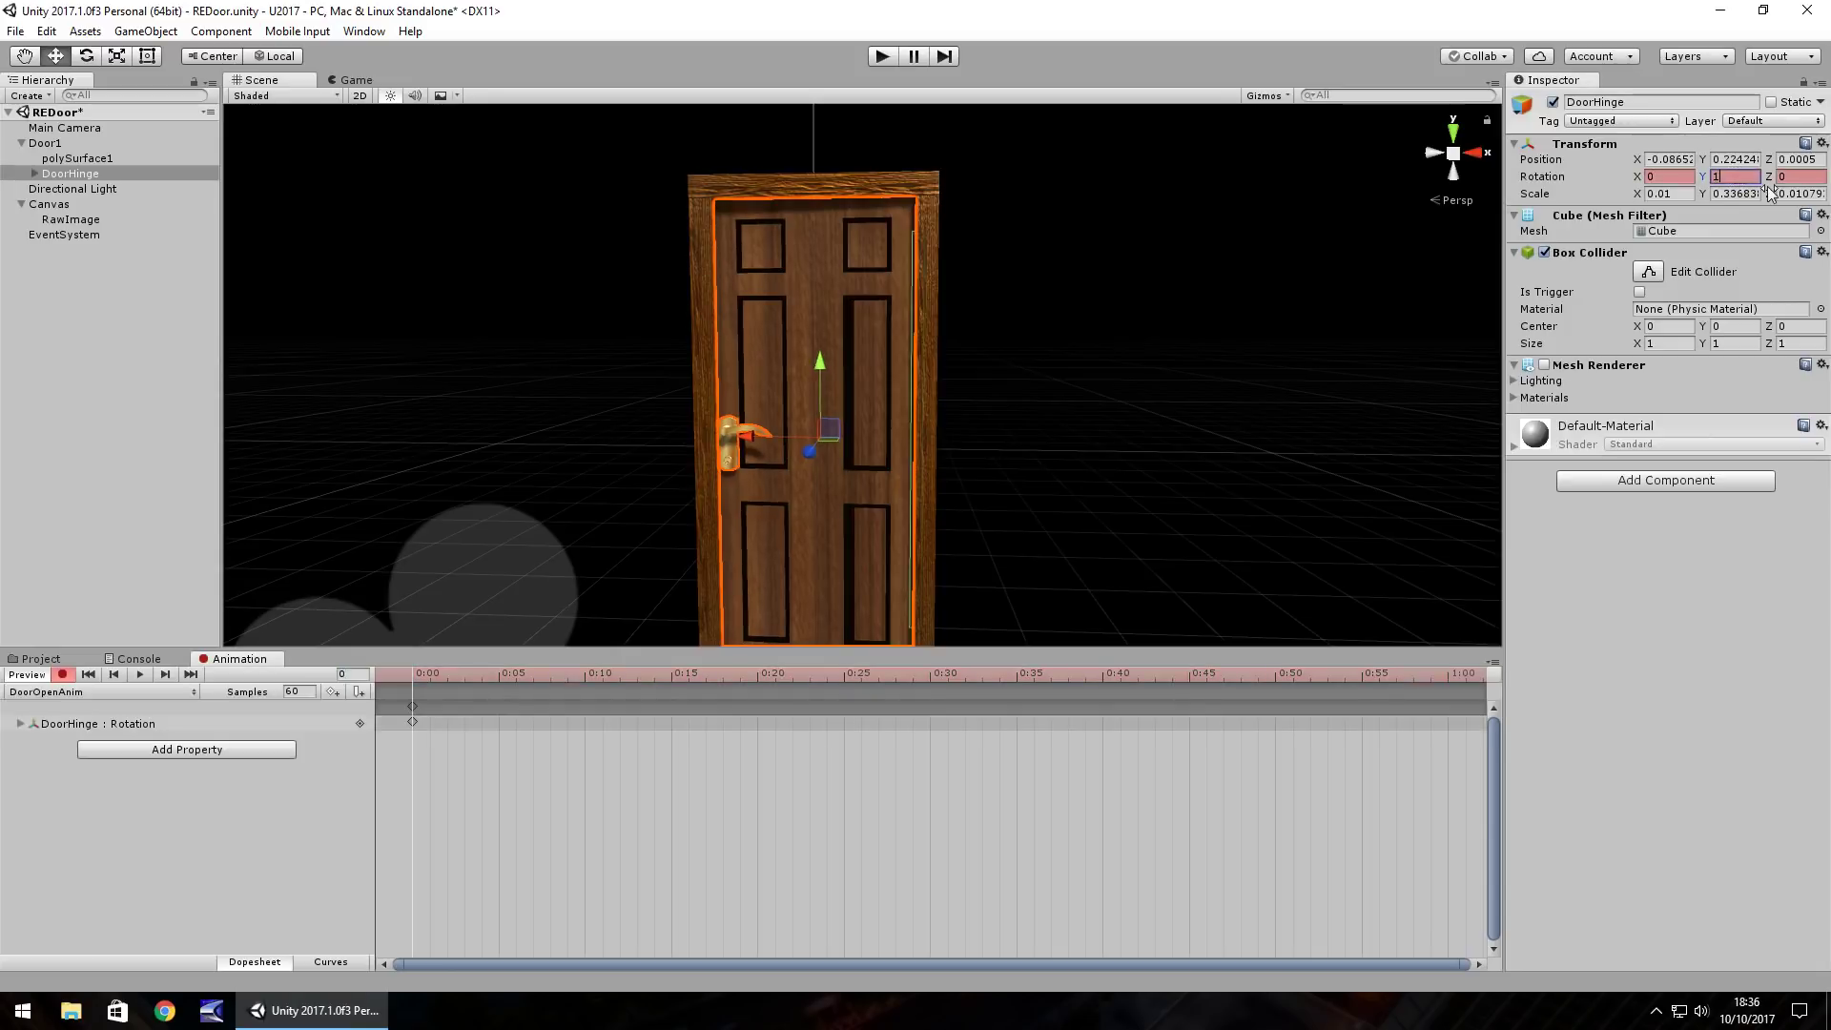
key("ctrl+z")
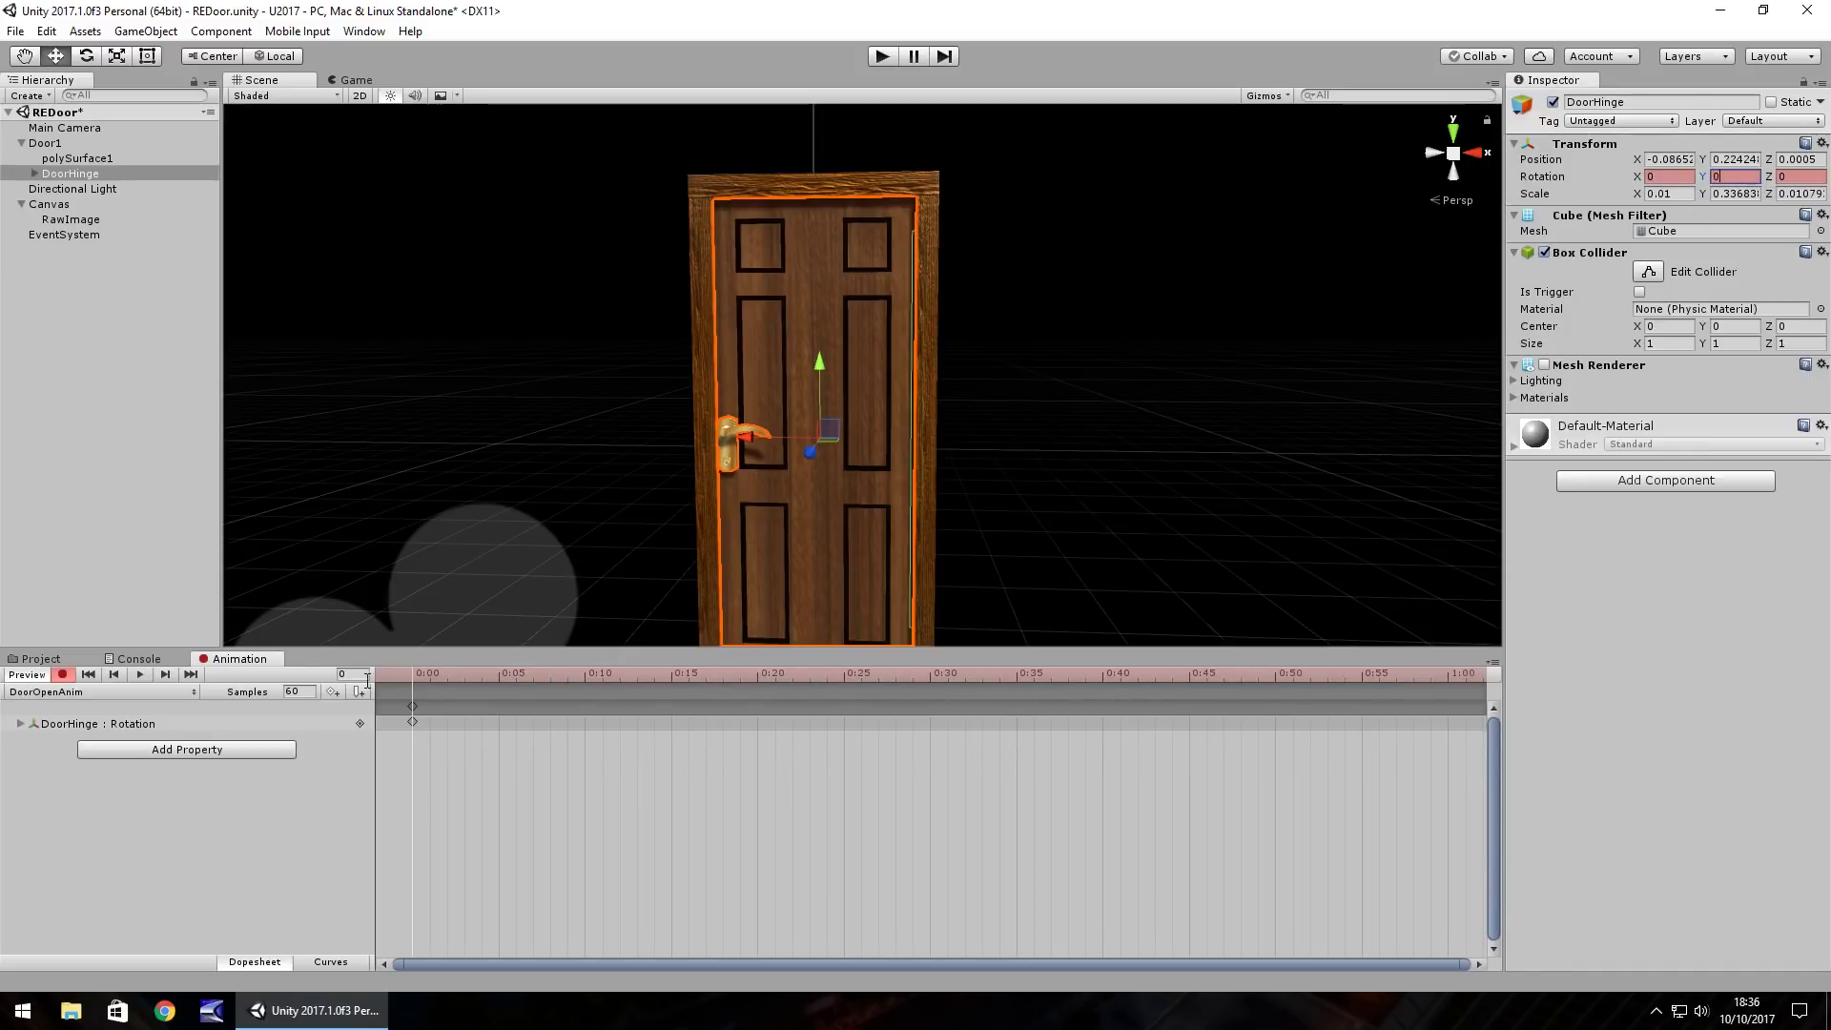
left_click(415, 710)
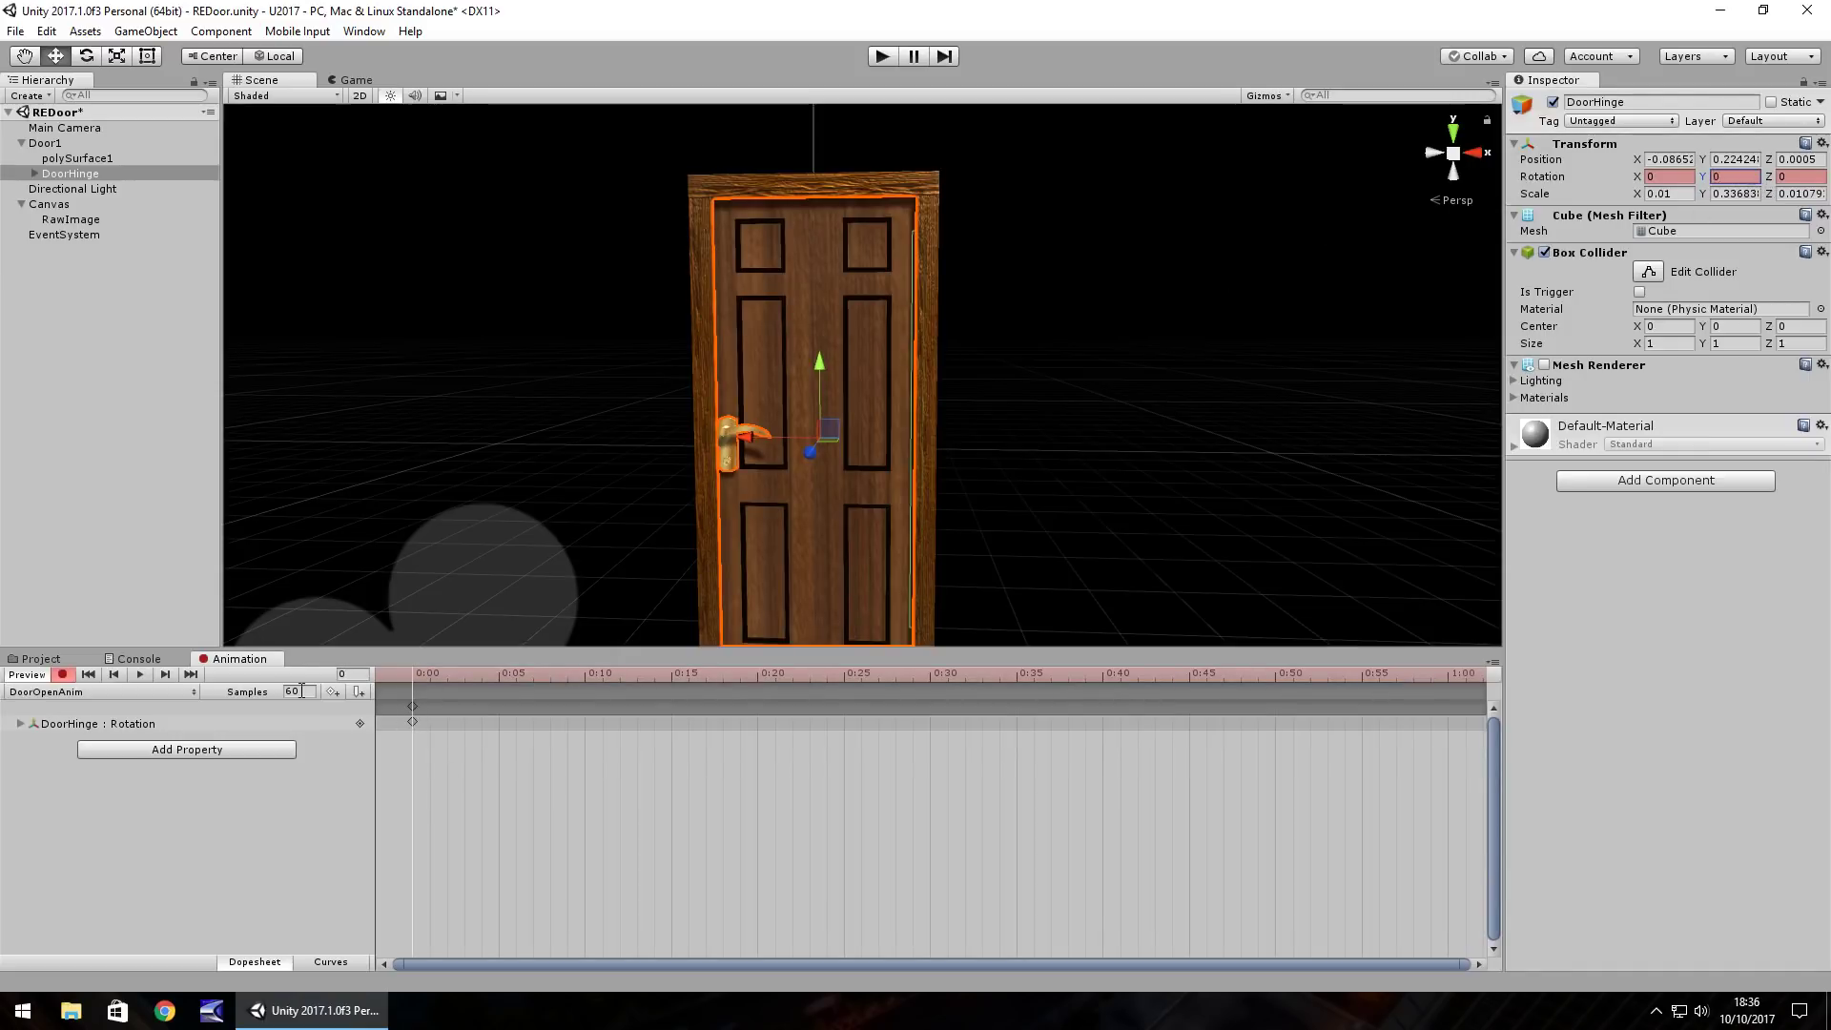
Step: At frame 60, swing the door open to Rotation Y 85, then stop recording
left_click(354, 673)
type("60")
key("Return")
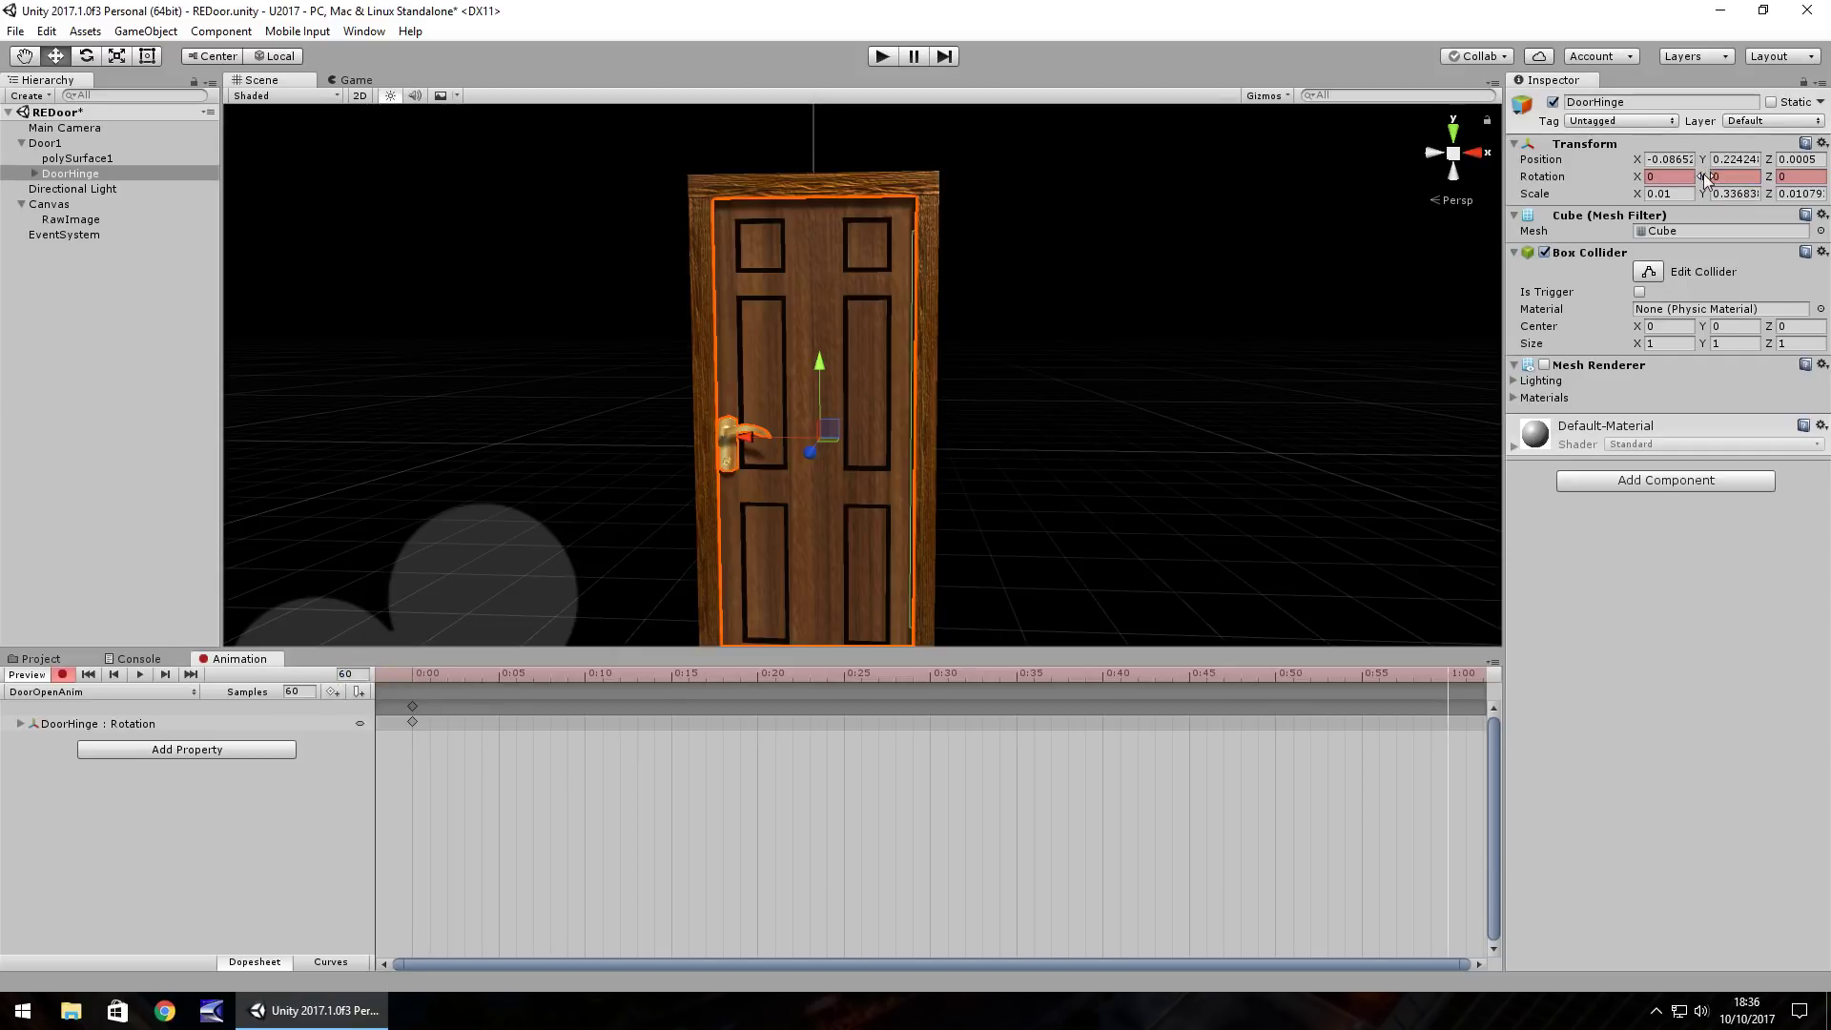
left_click_drag(1706, 179, 782, 312)
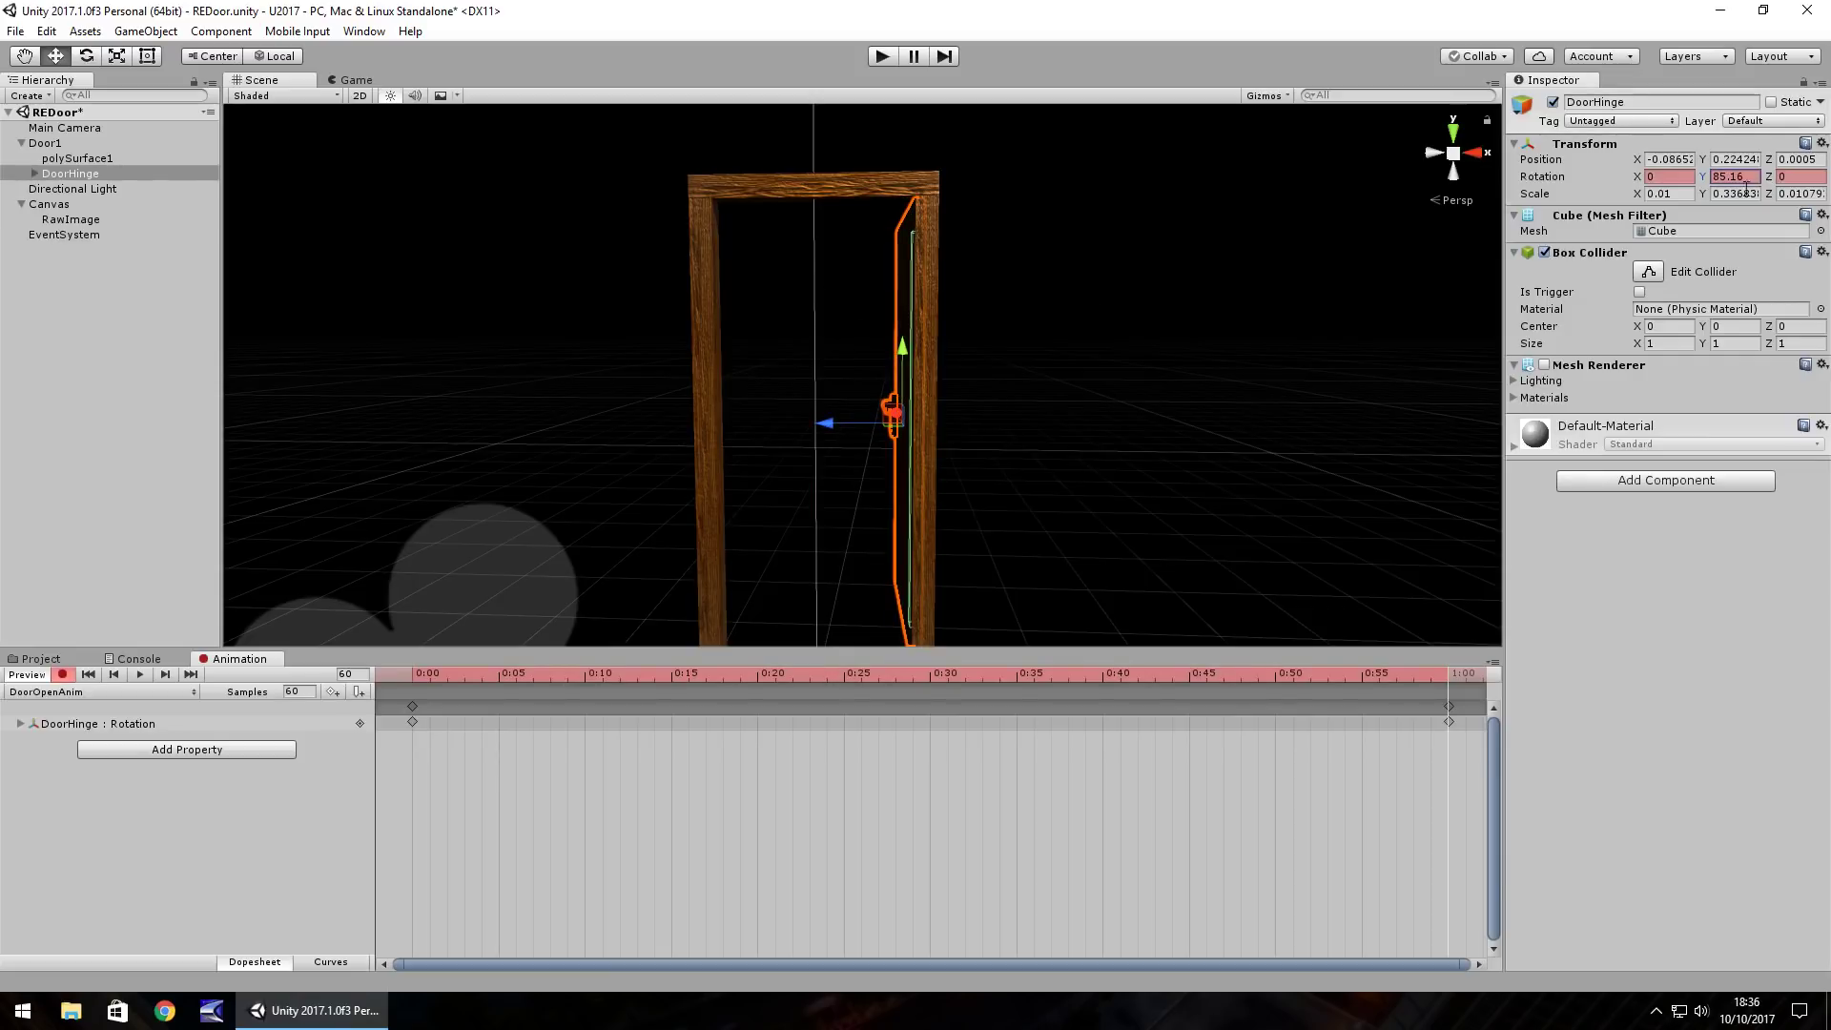
left_click(1745, 178)
type("85")
left_click(63, 675)
Step: Replace Door1's Animator component with an Animation component
left_click(37, 659)
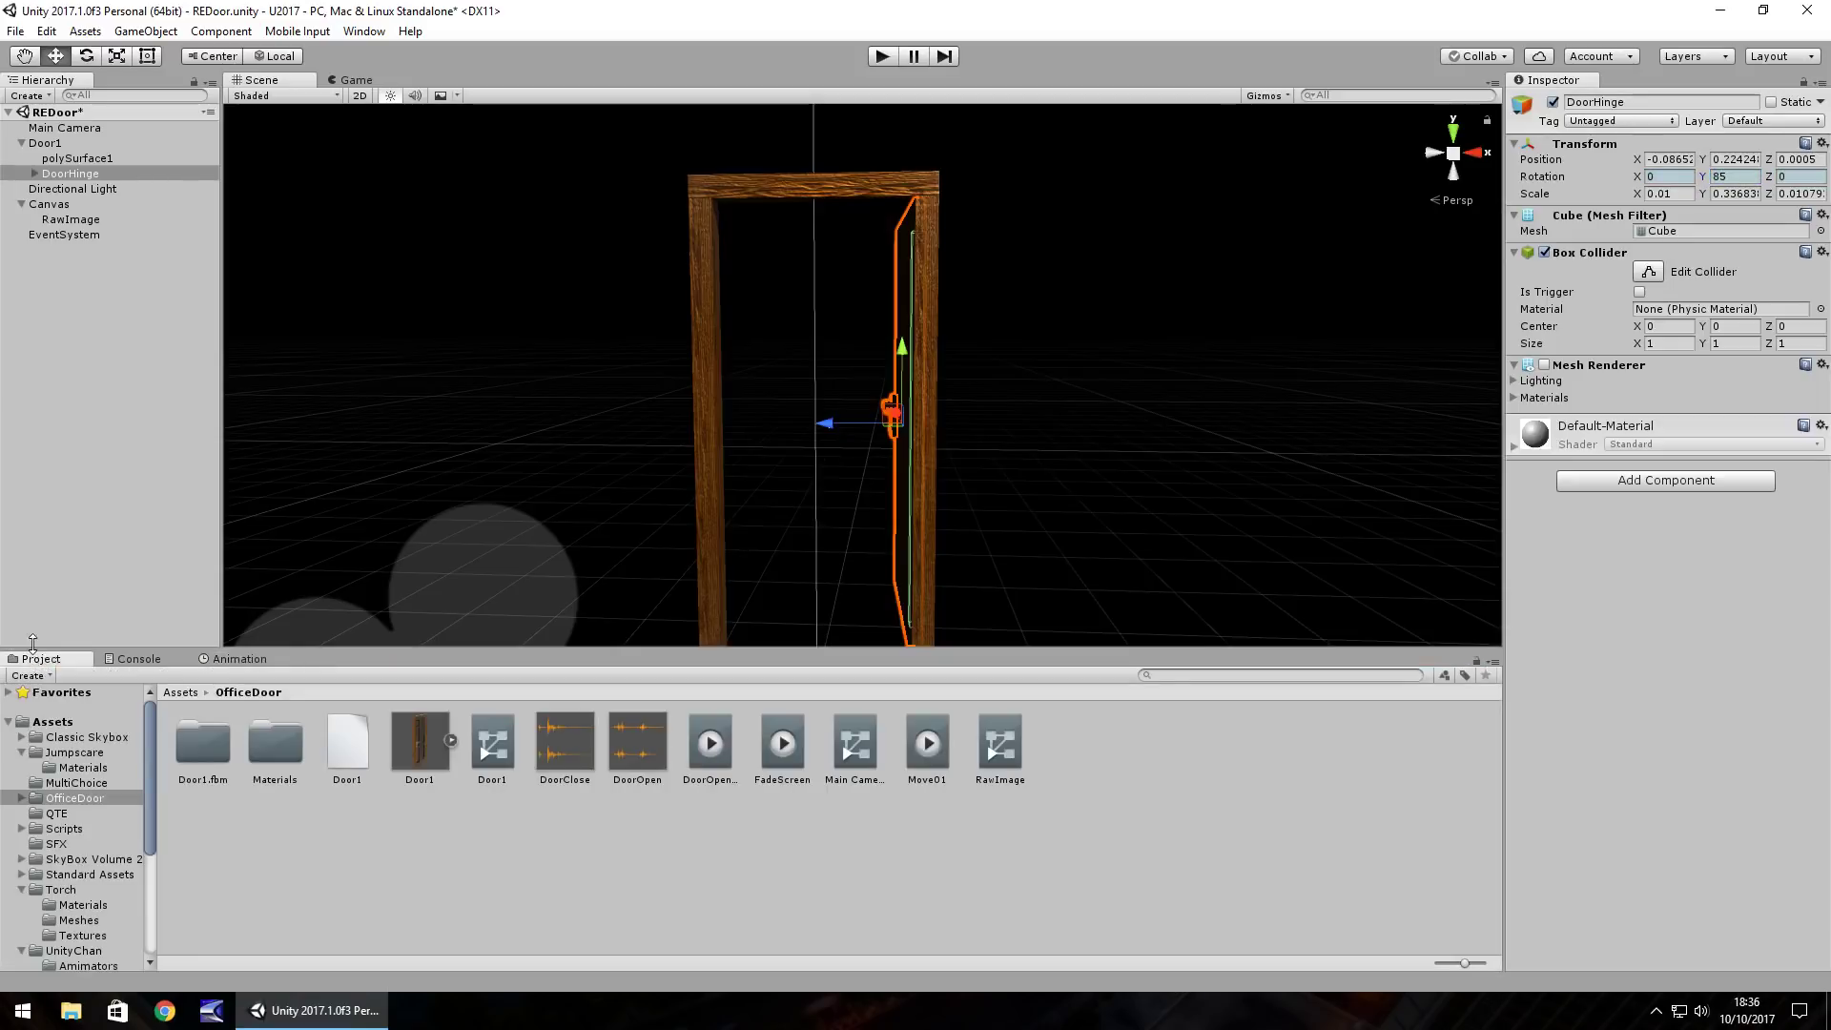
left_click(47, 143)
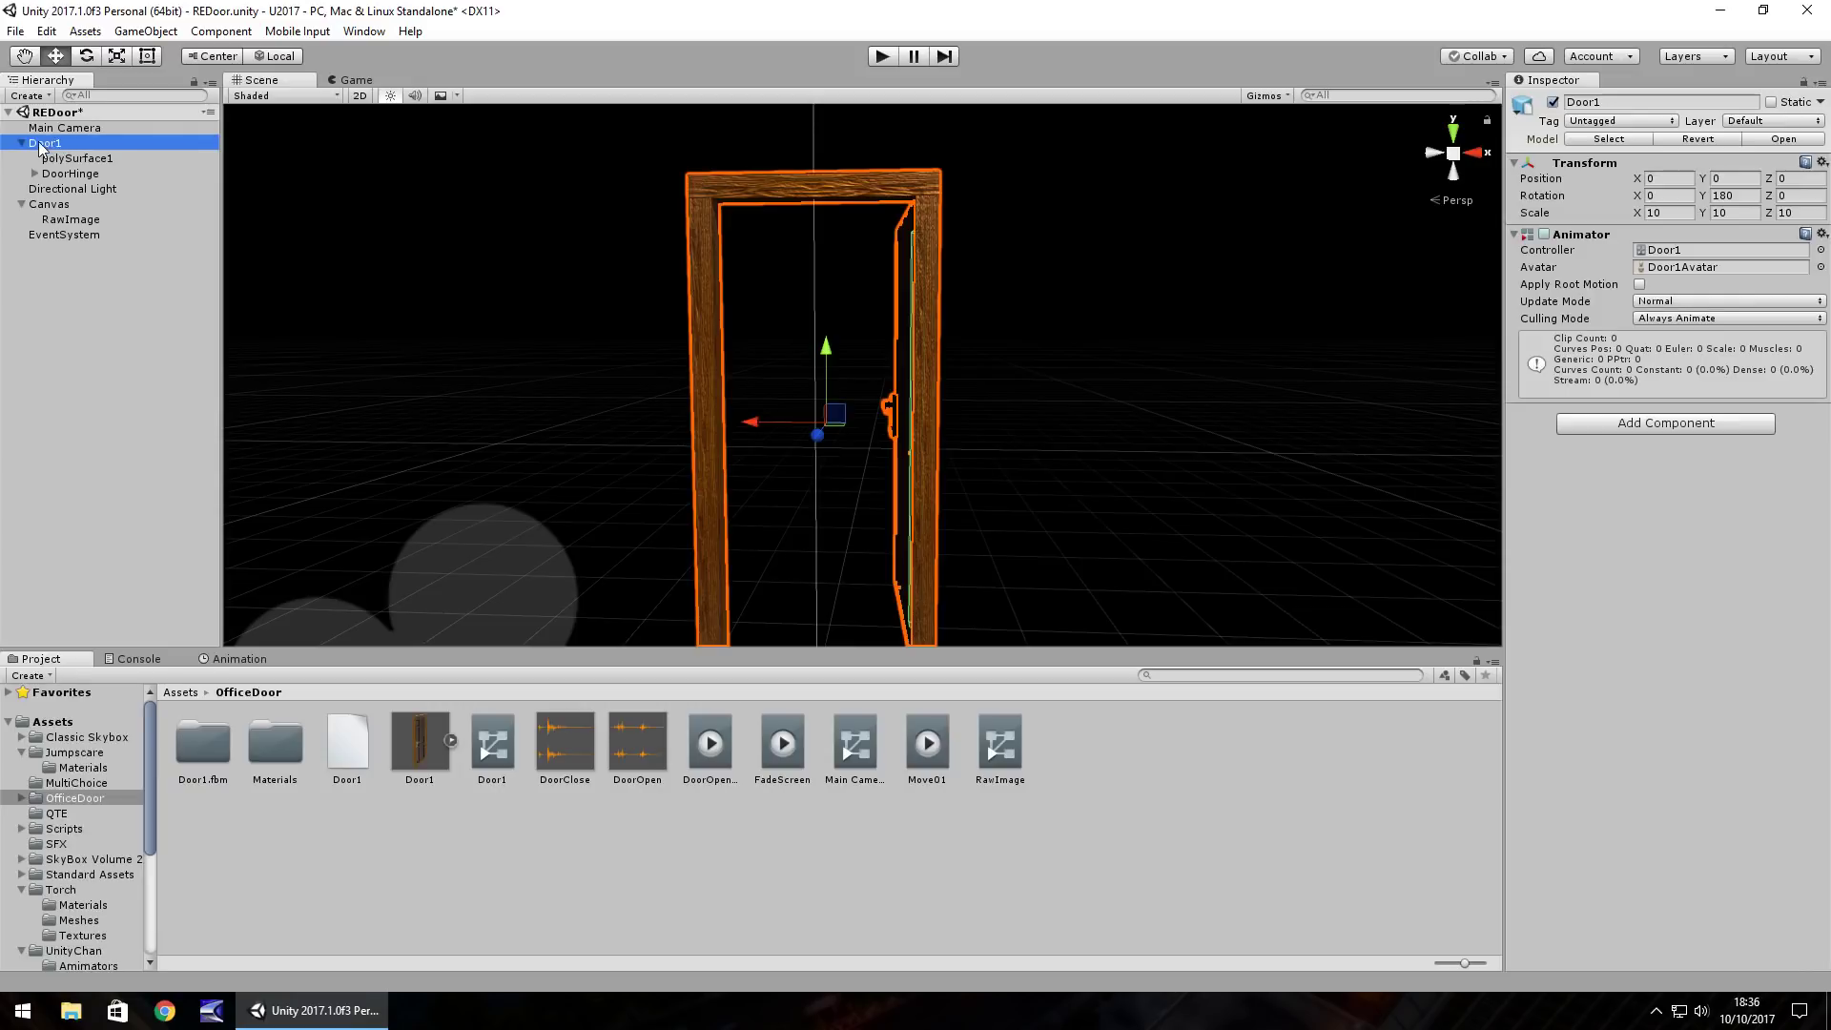
right_click(1577, 234)
left_click(1626, 276)
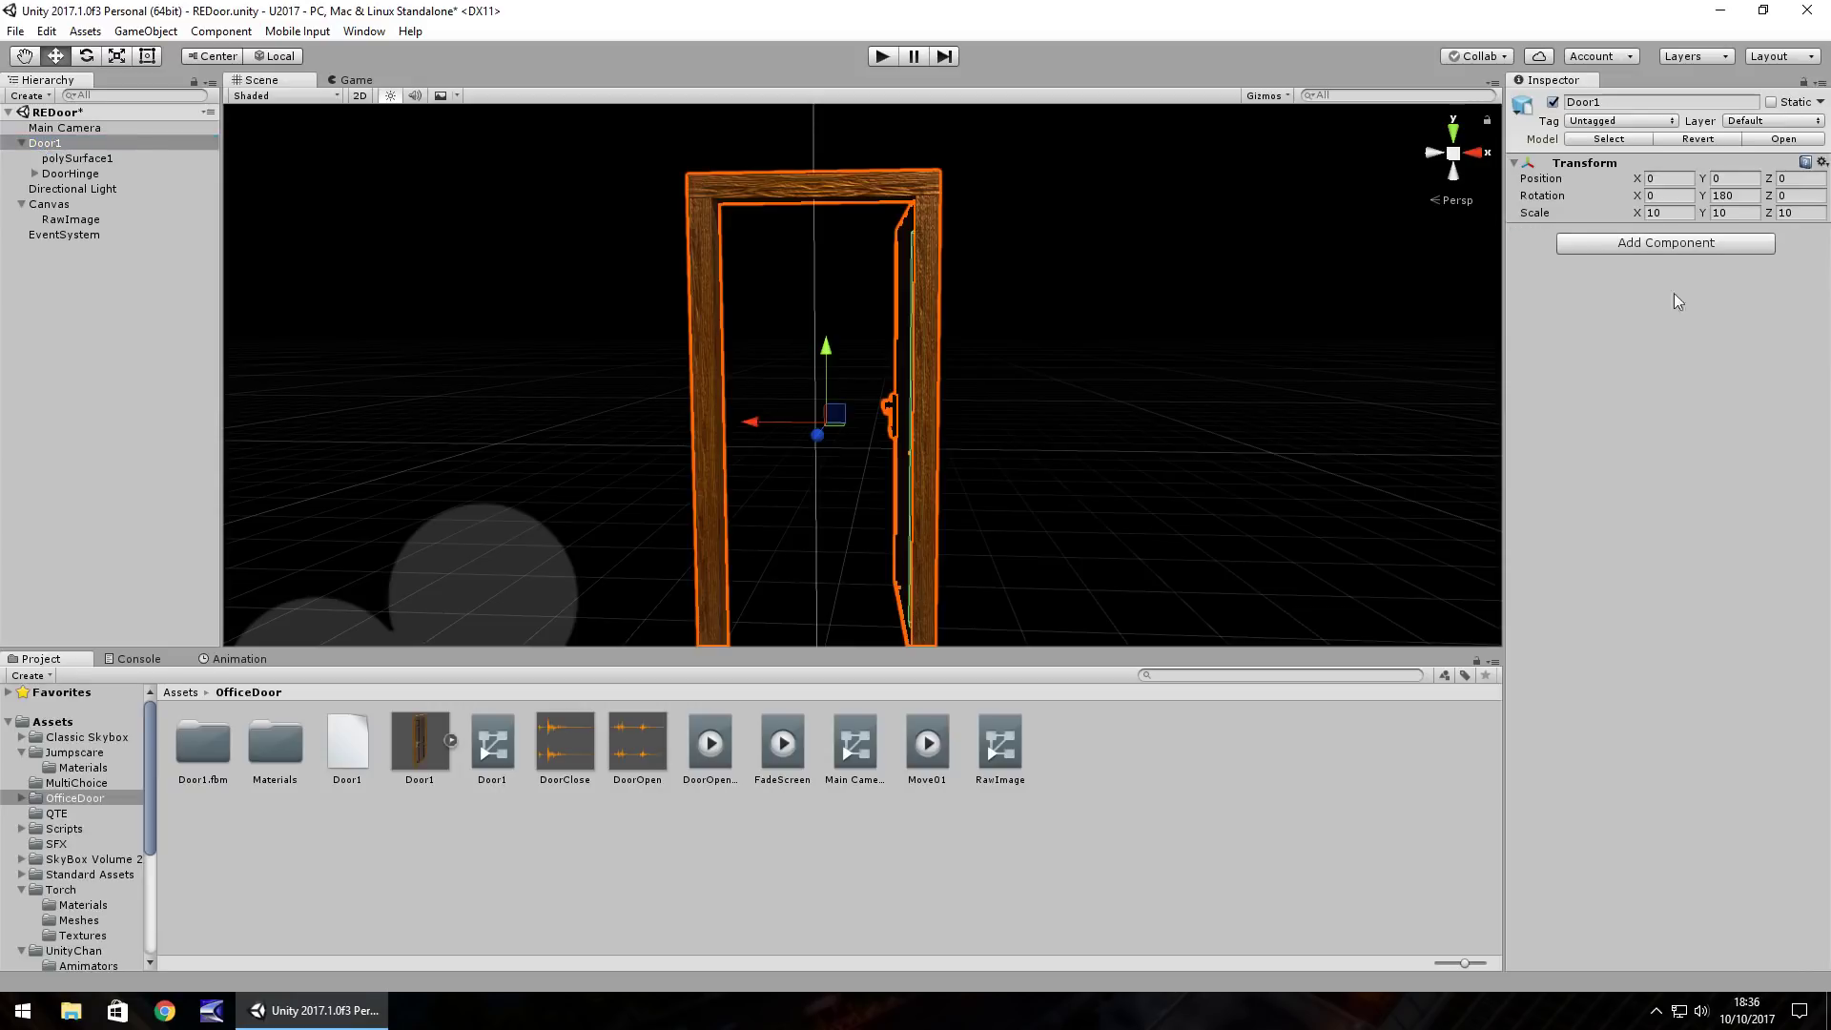
left_click(1667, 244)
left_click(1610, 315)
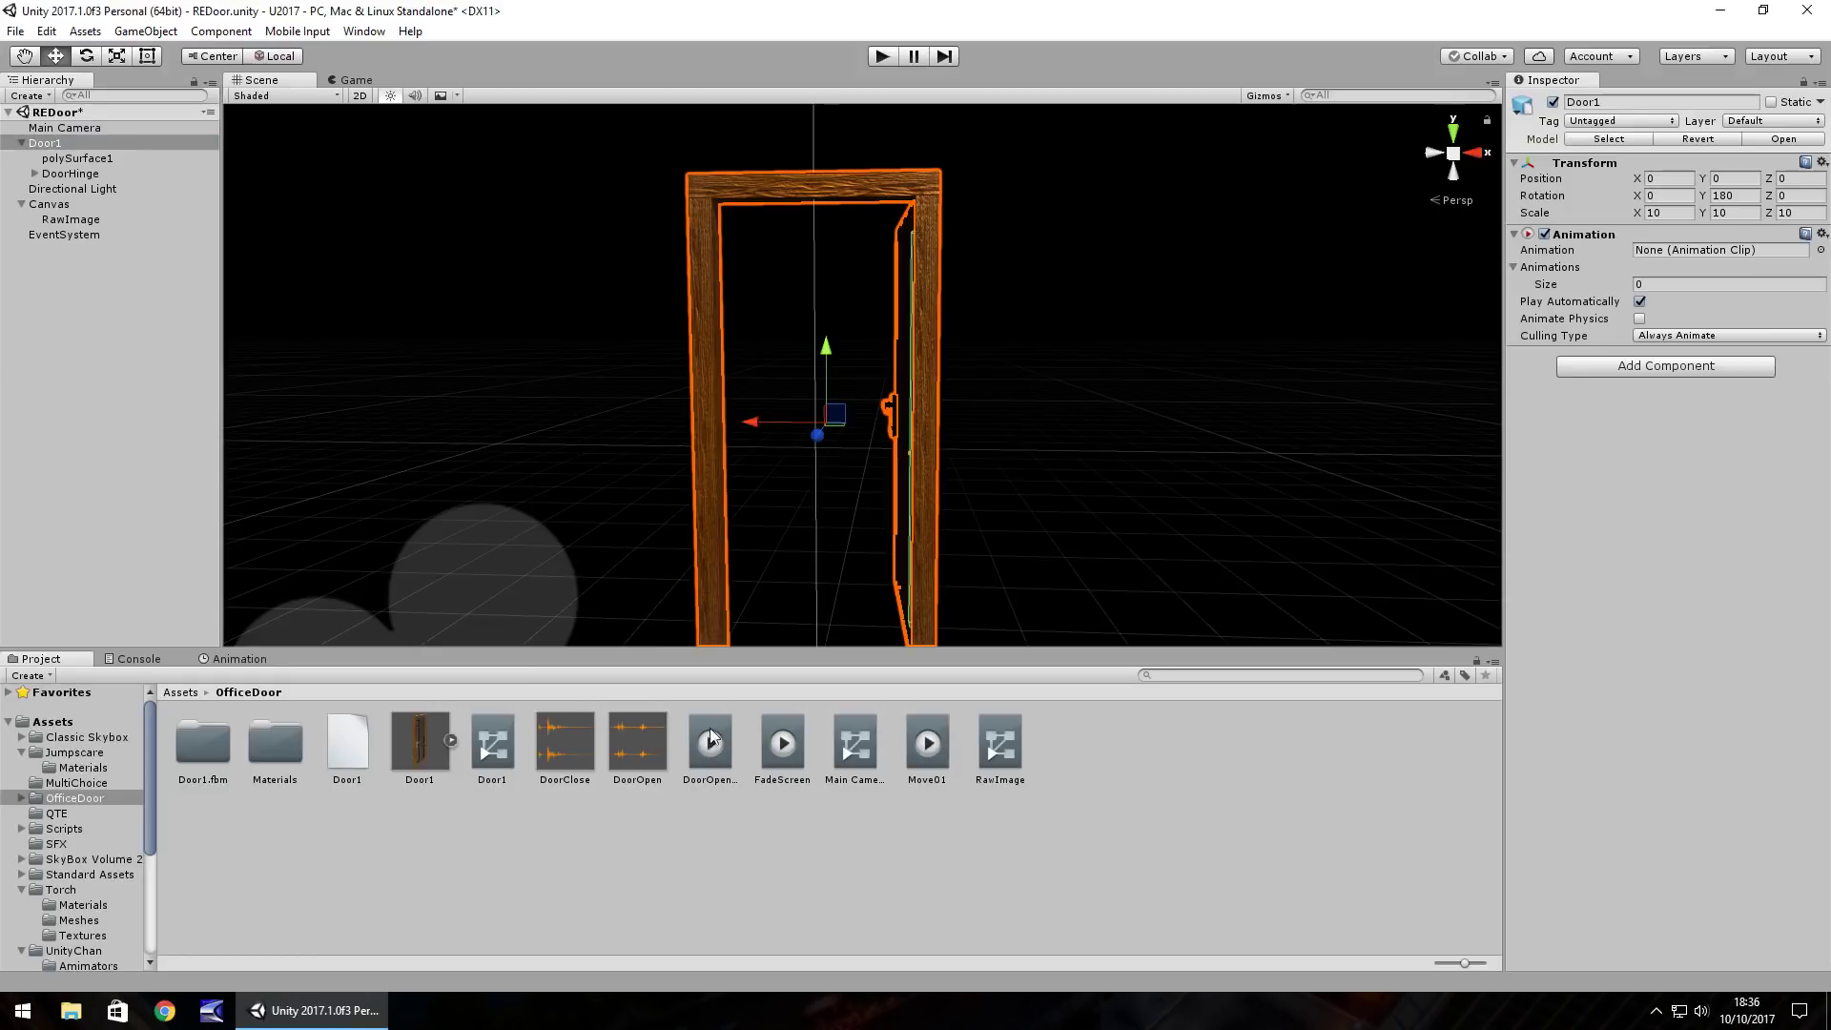
Step: Assign DoorOpenAnim as the default clip and as its single Element 0
left_click_drag(710, 739, 1731, 251)
left_click(1677, 283)
type("1")
key("Return")
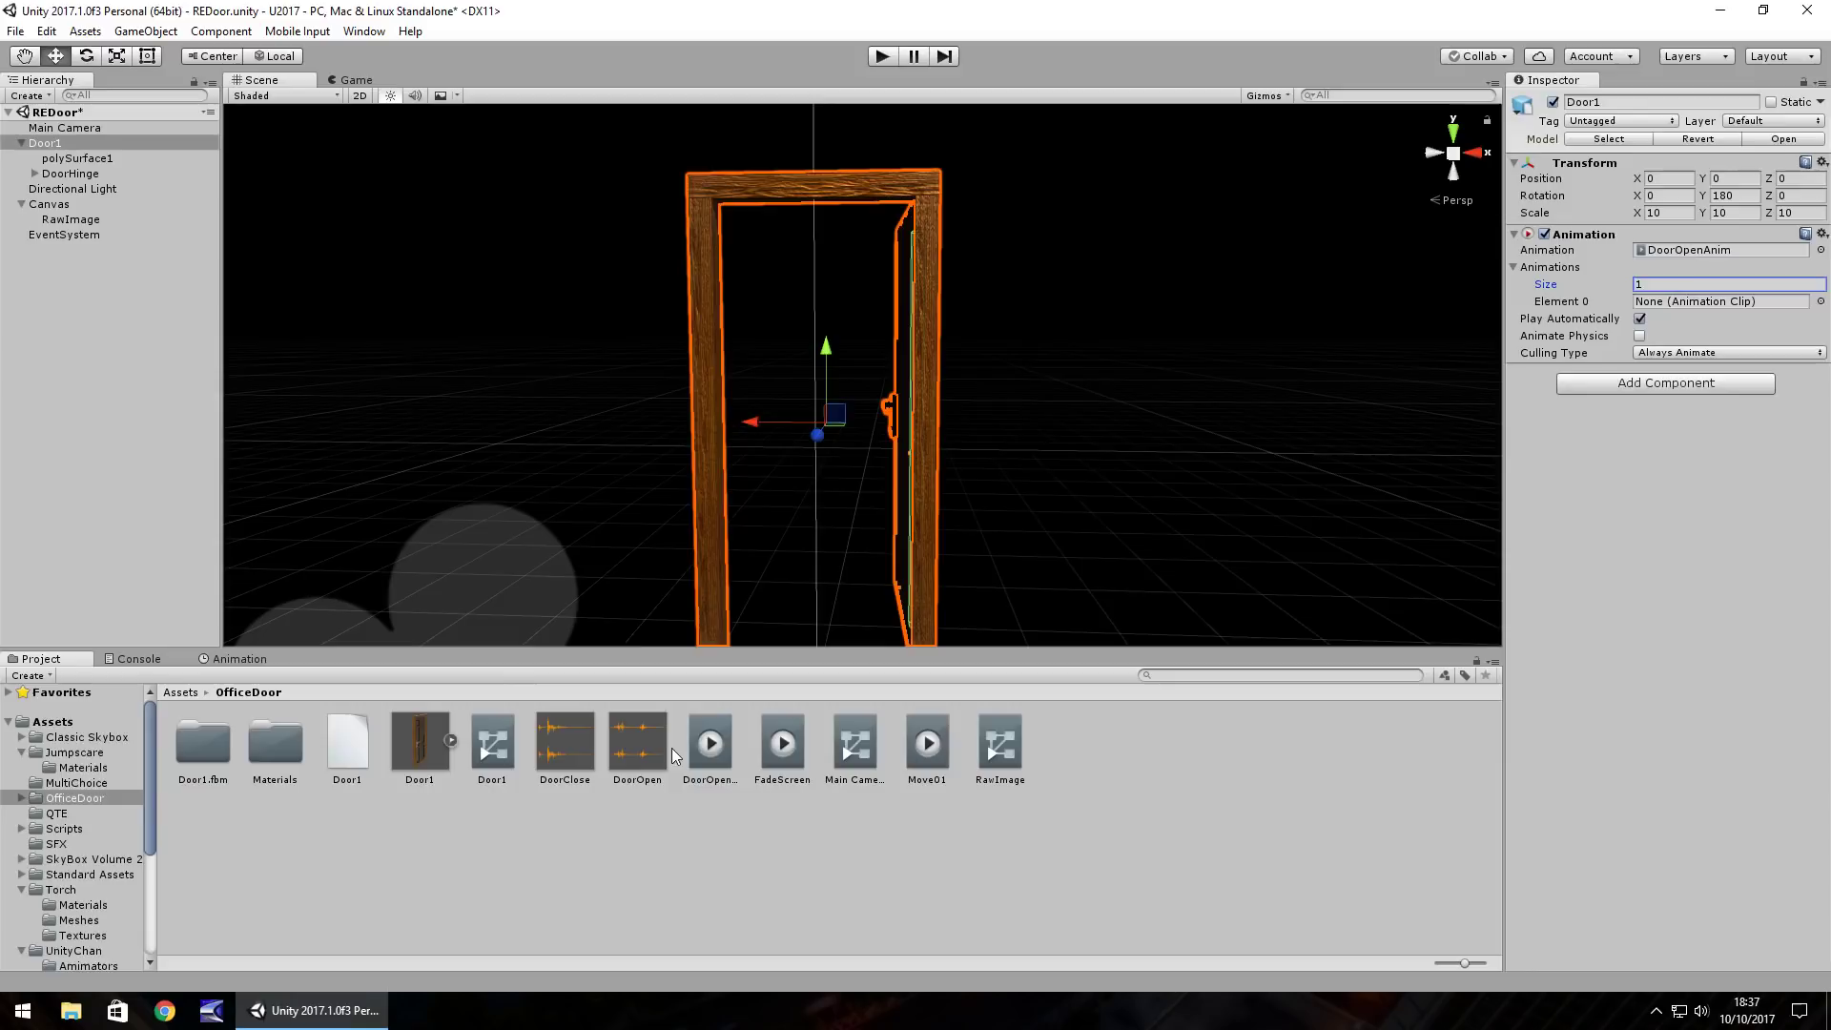
left_click_drag(710, 742, 1686, 306)
Step: Mark the DoorOpenAnim clip Legacy and set its Wrap Mode to Once
left_click(730, 742)
left_click(1821, 84)
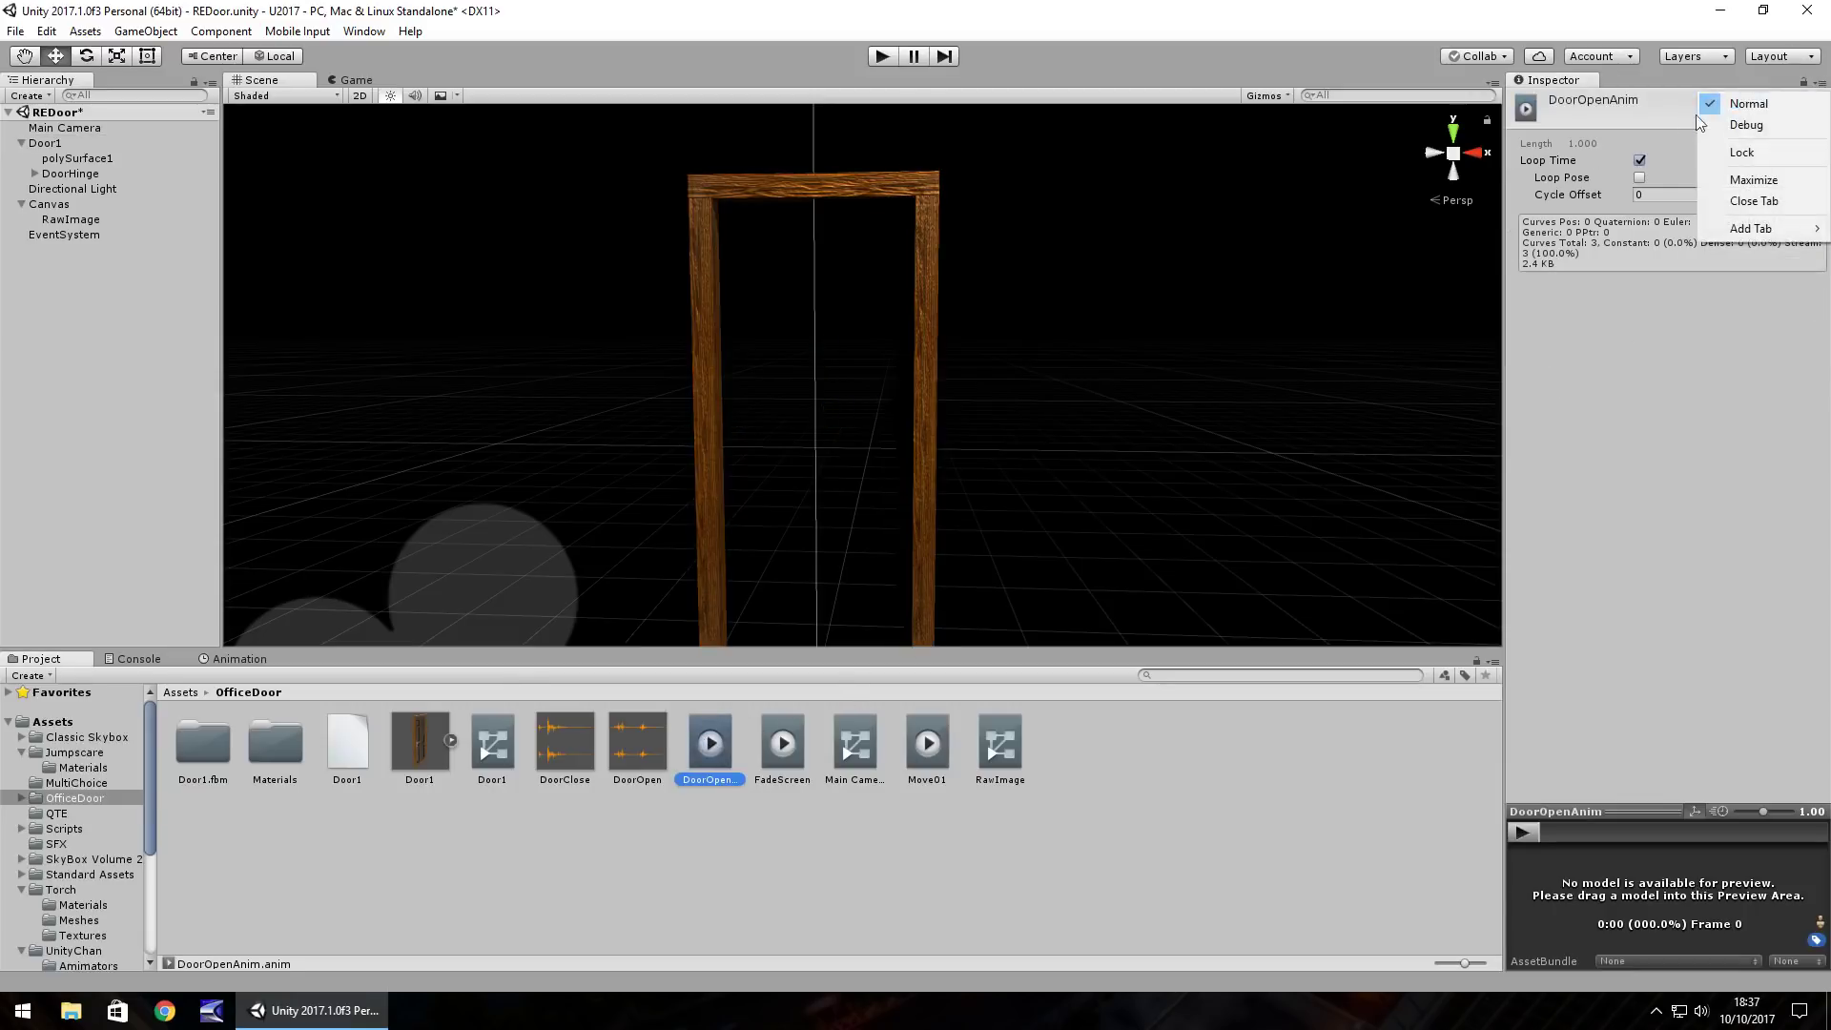
left_click(1746, 125)
left_click(1639, 178)
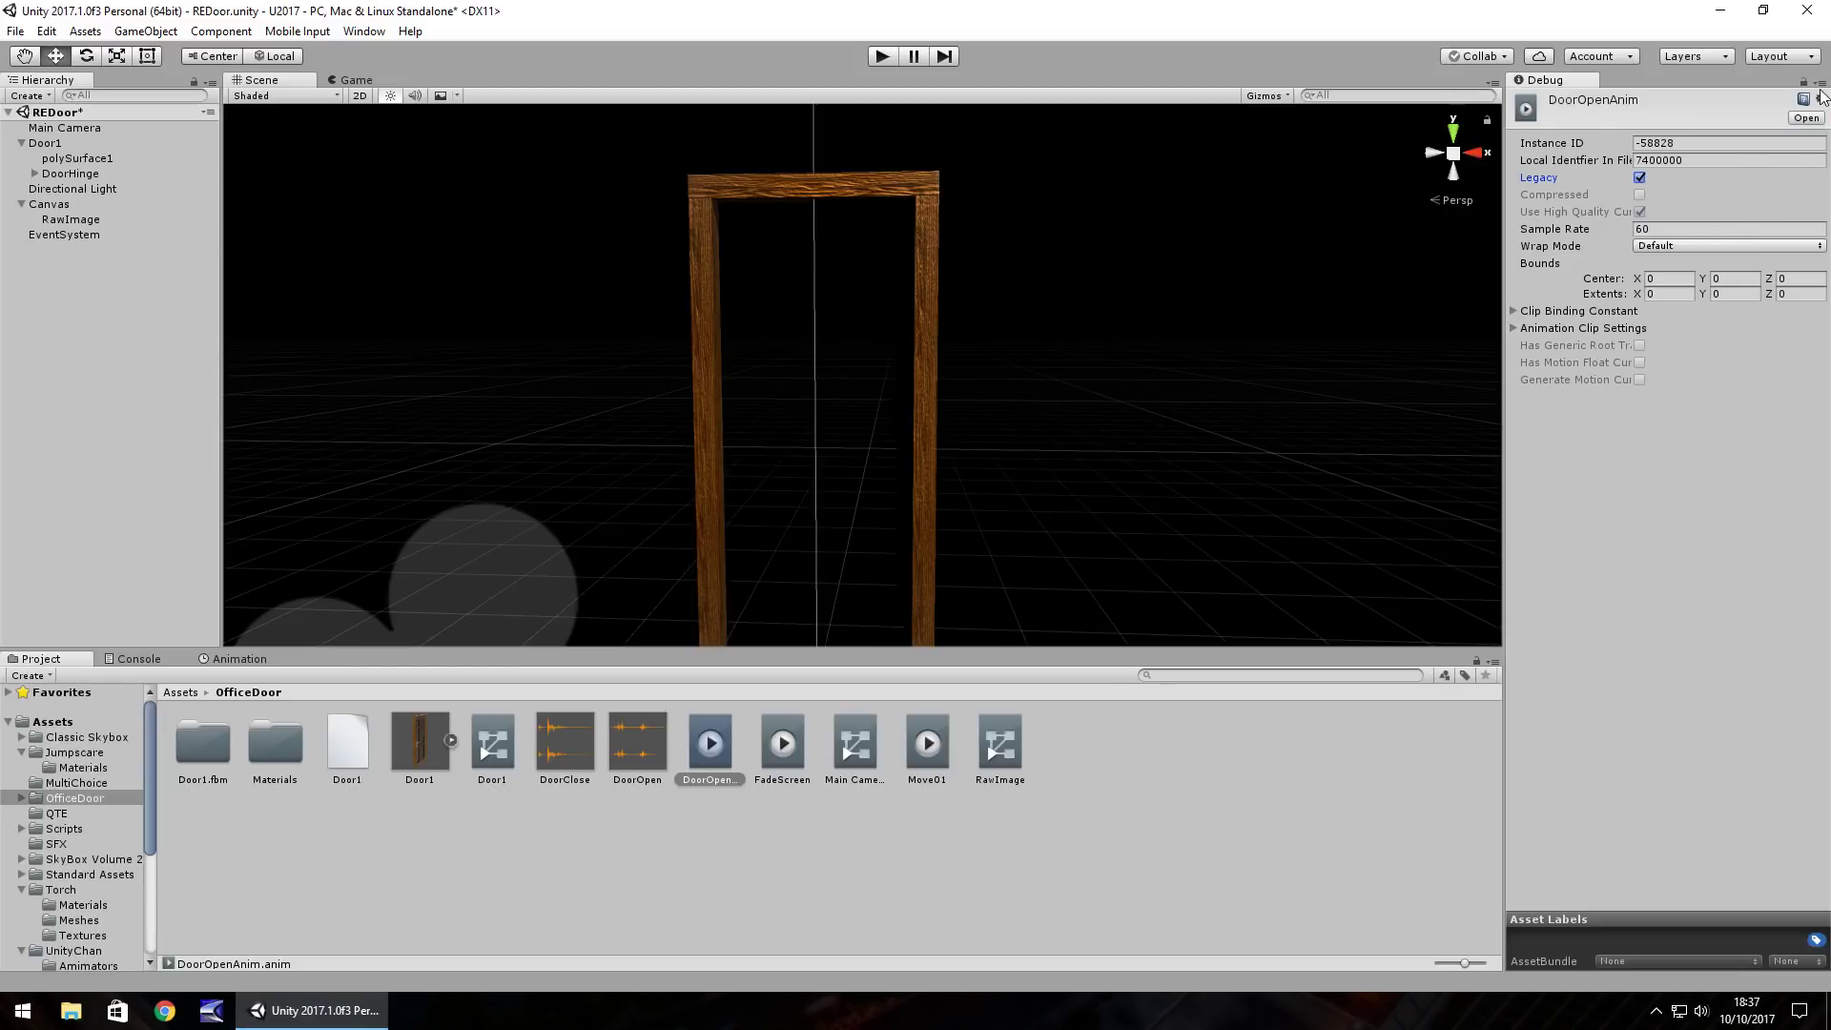
left_click(1822, 93)
left_click(1766, 102)
left_click(1656, 160)
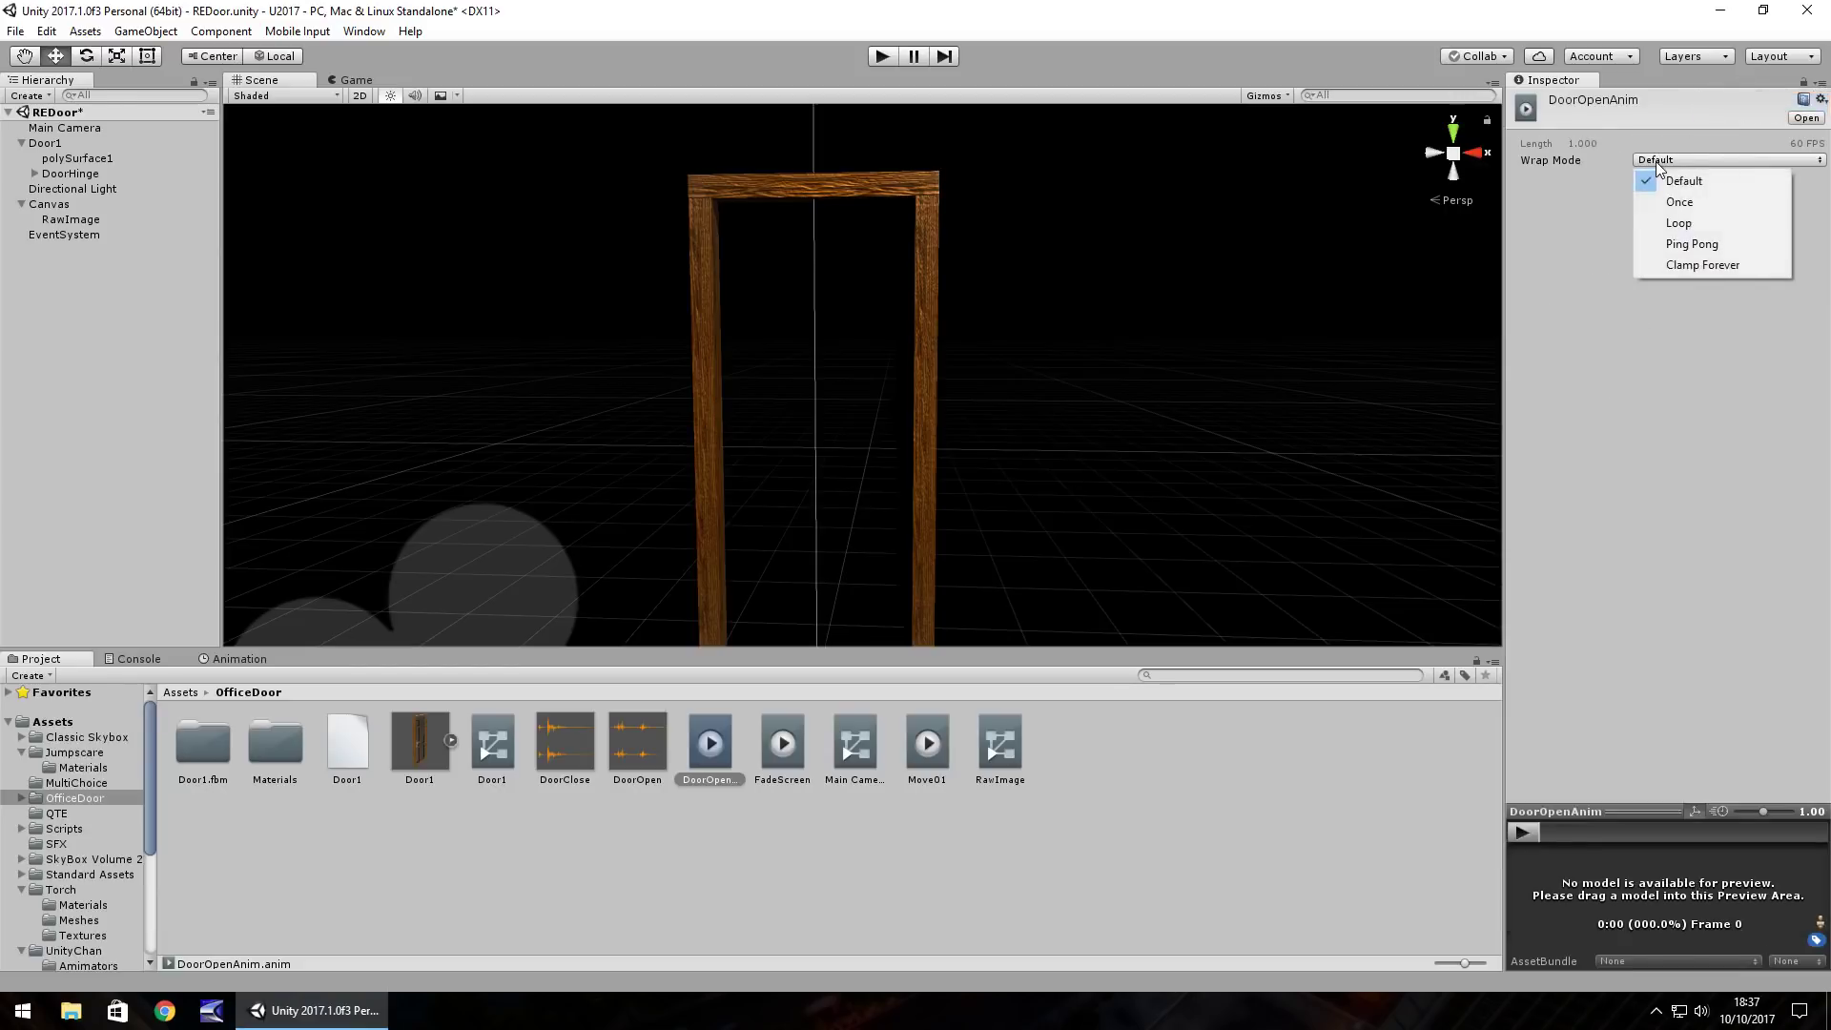
left_click(1681, 202)
left_click(940, 874)
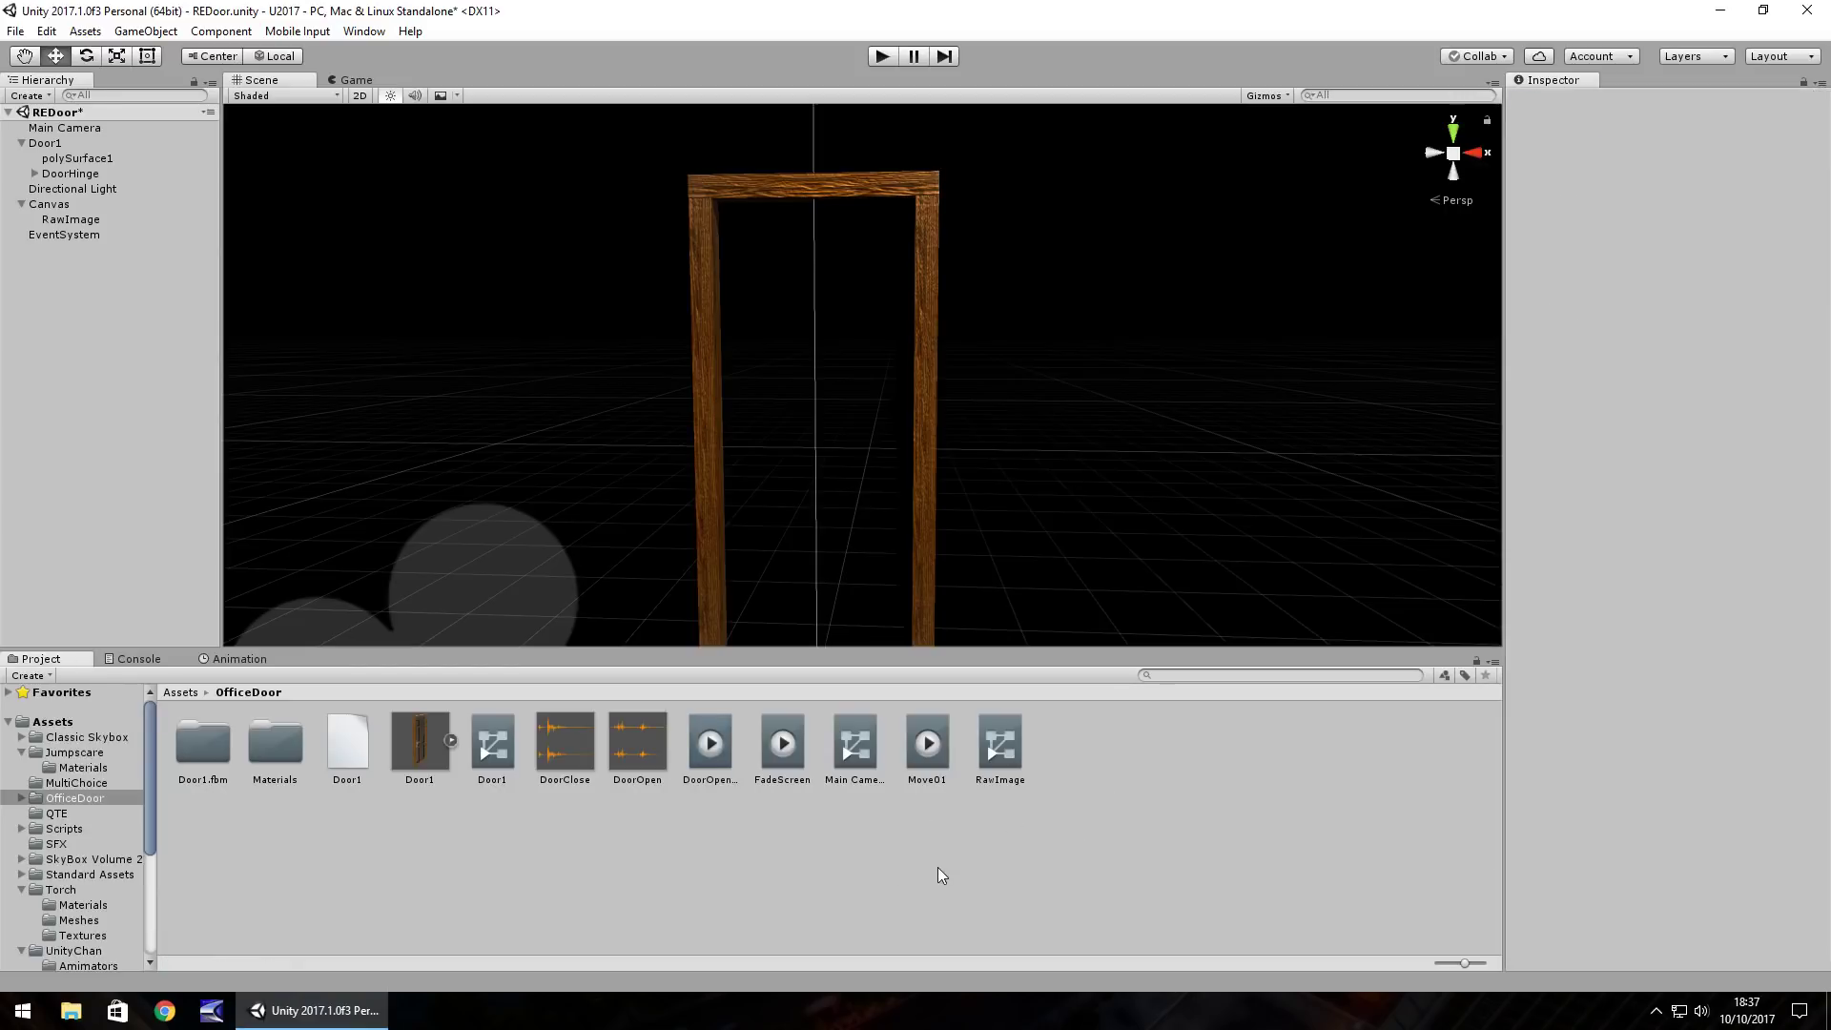
Step: Create a new empty animation clip Move02.anim for the Main Camera, next to Move01
left_click(79, 131)
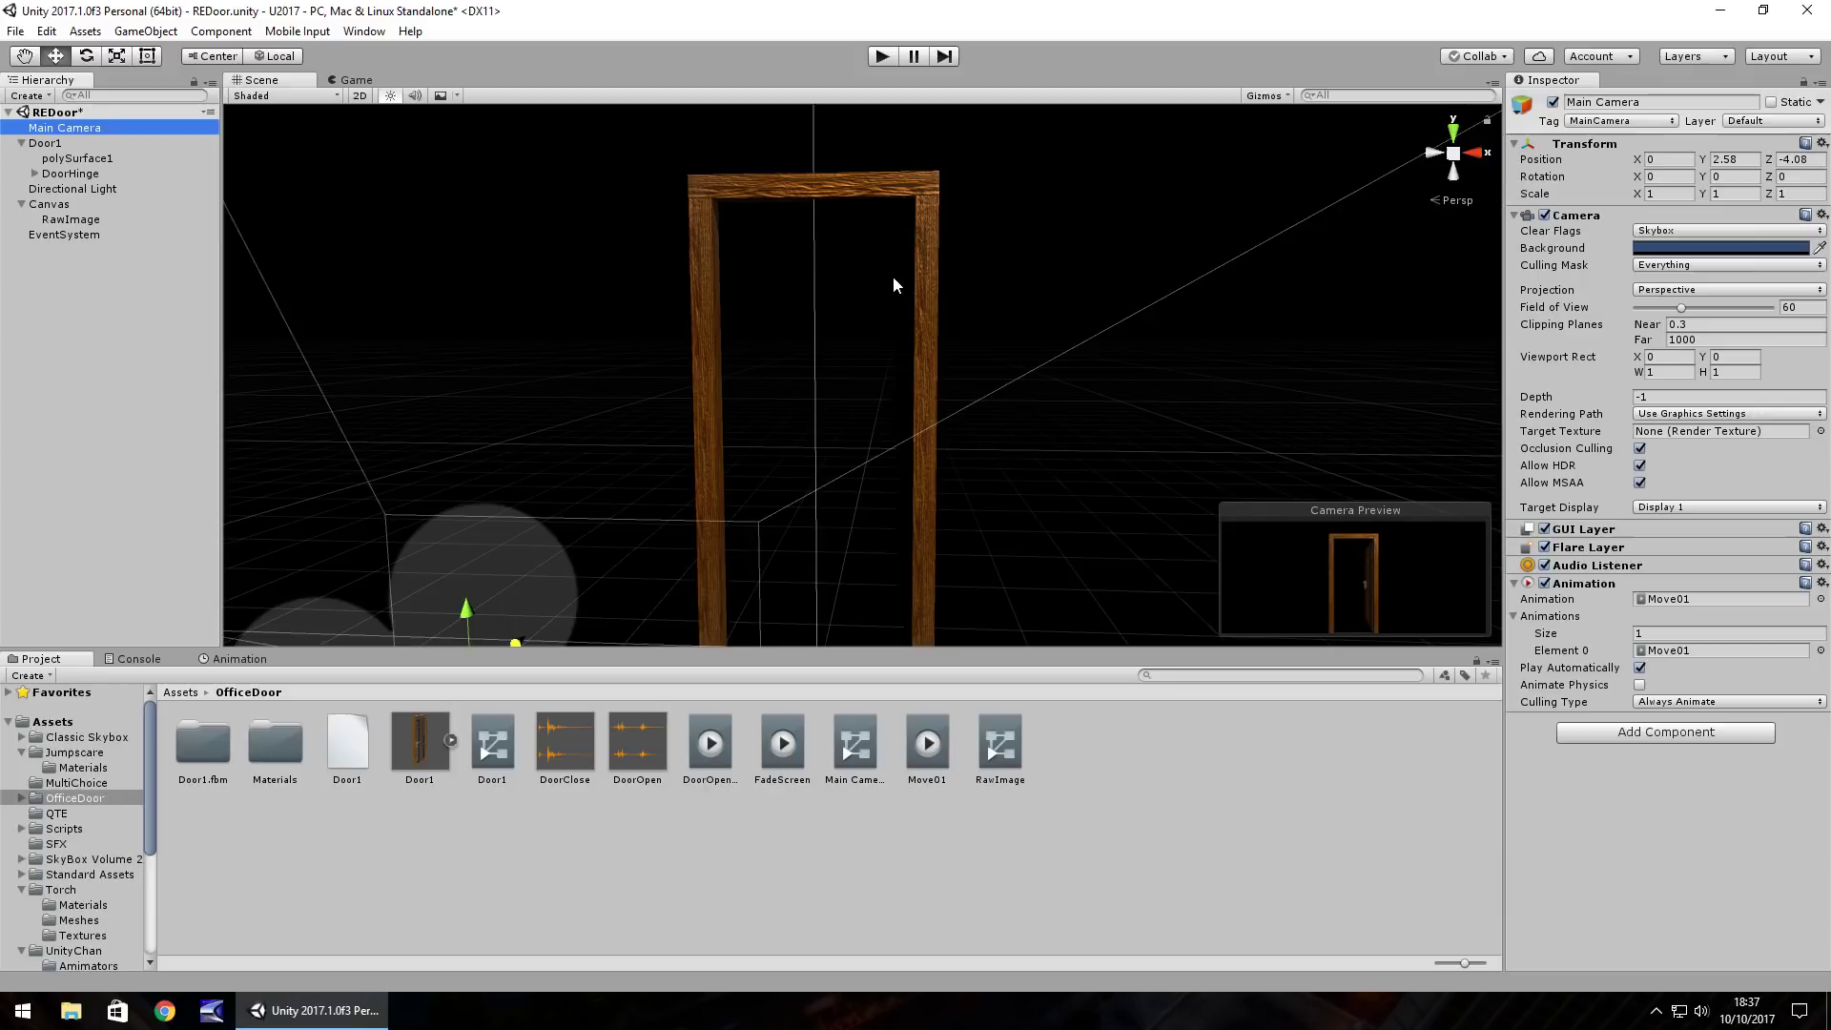
left_click(246, 661)
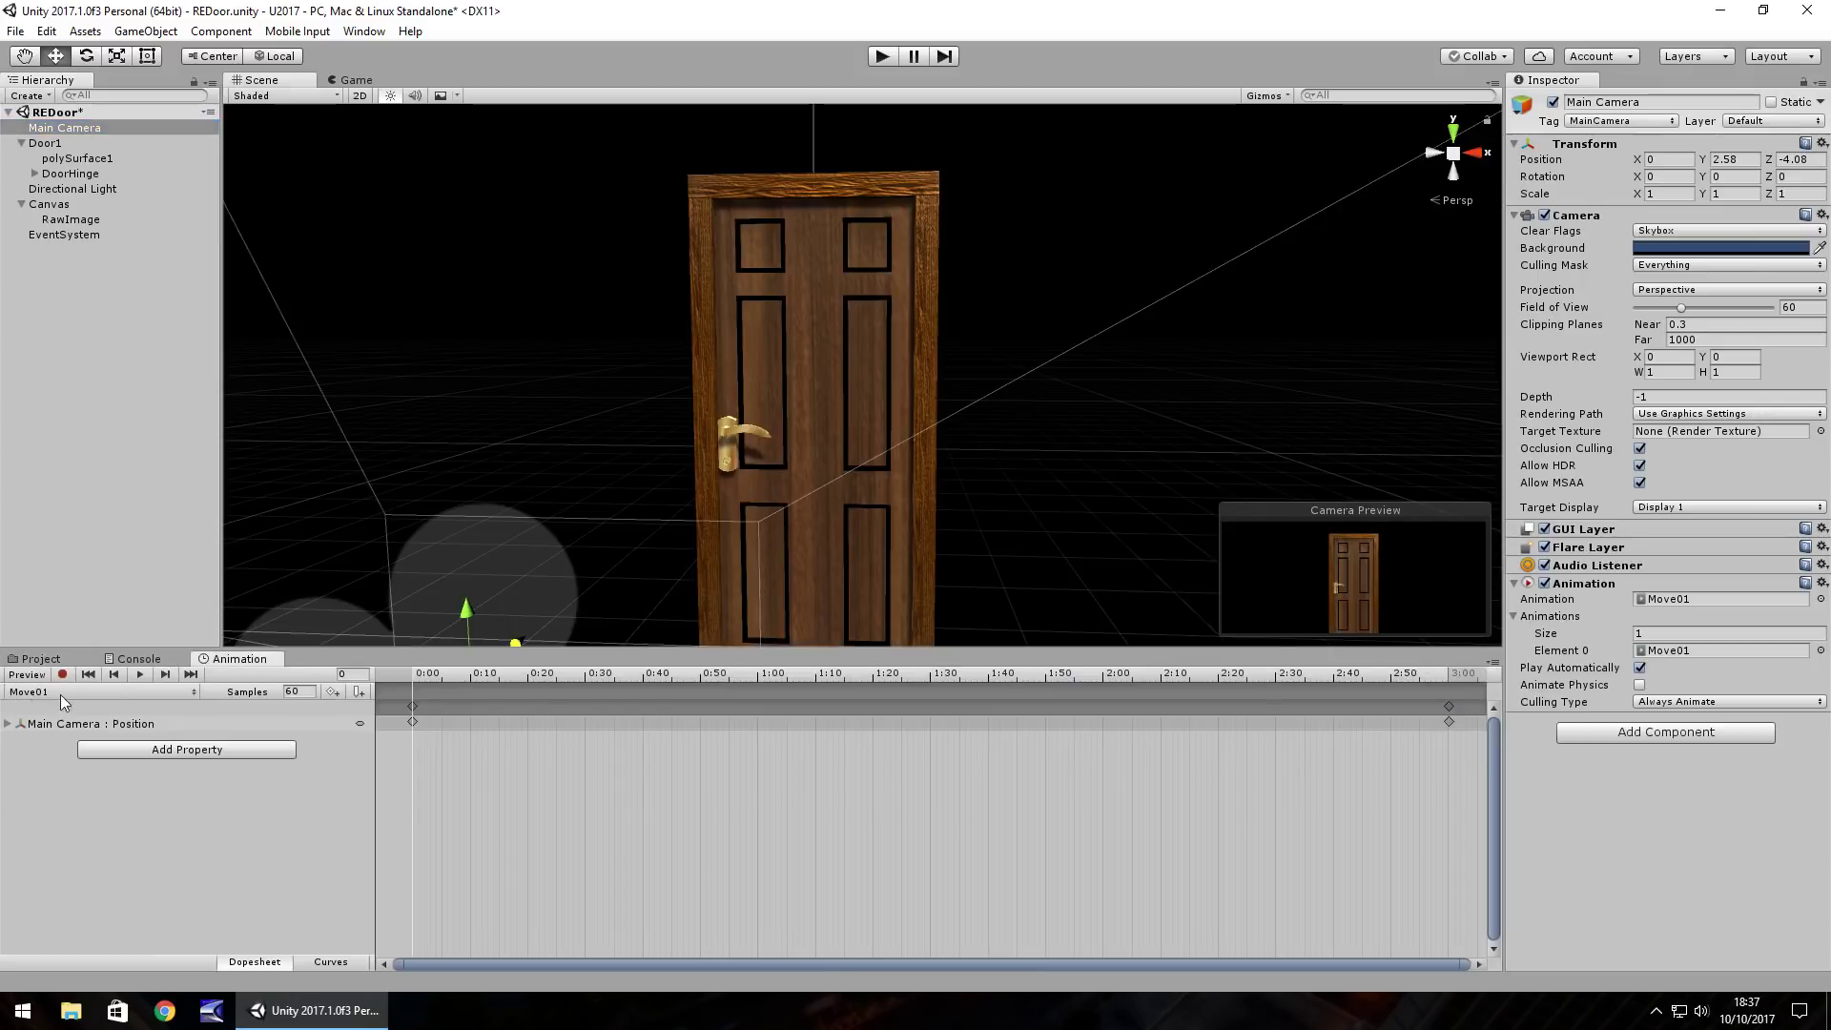
left_click(90, 691)
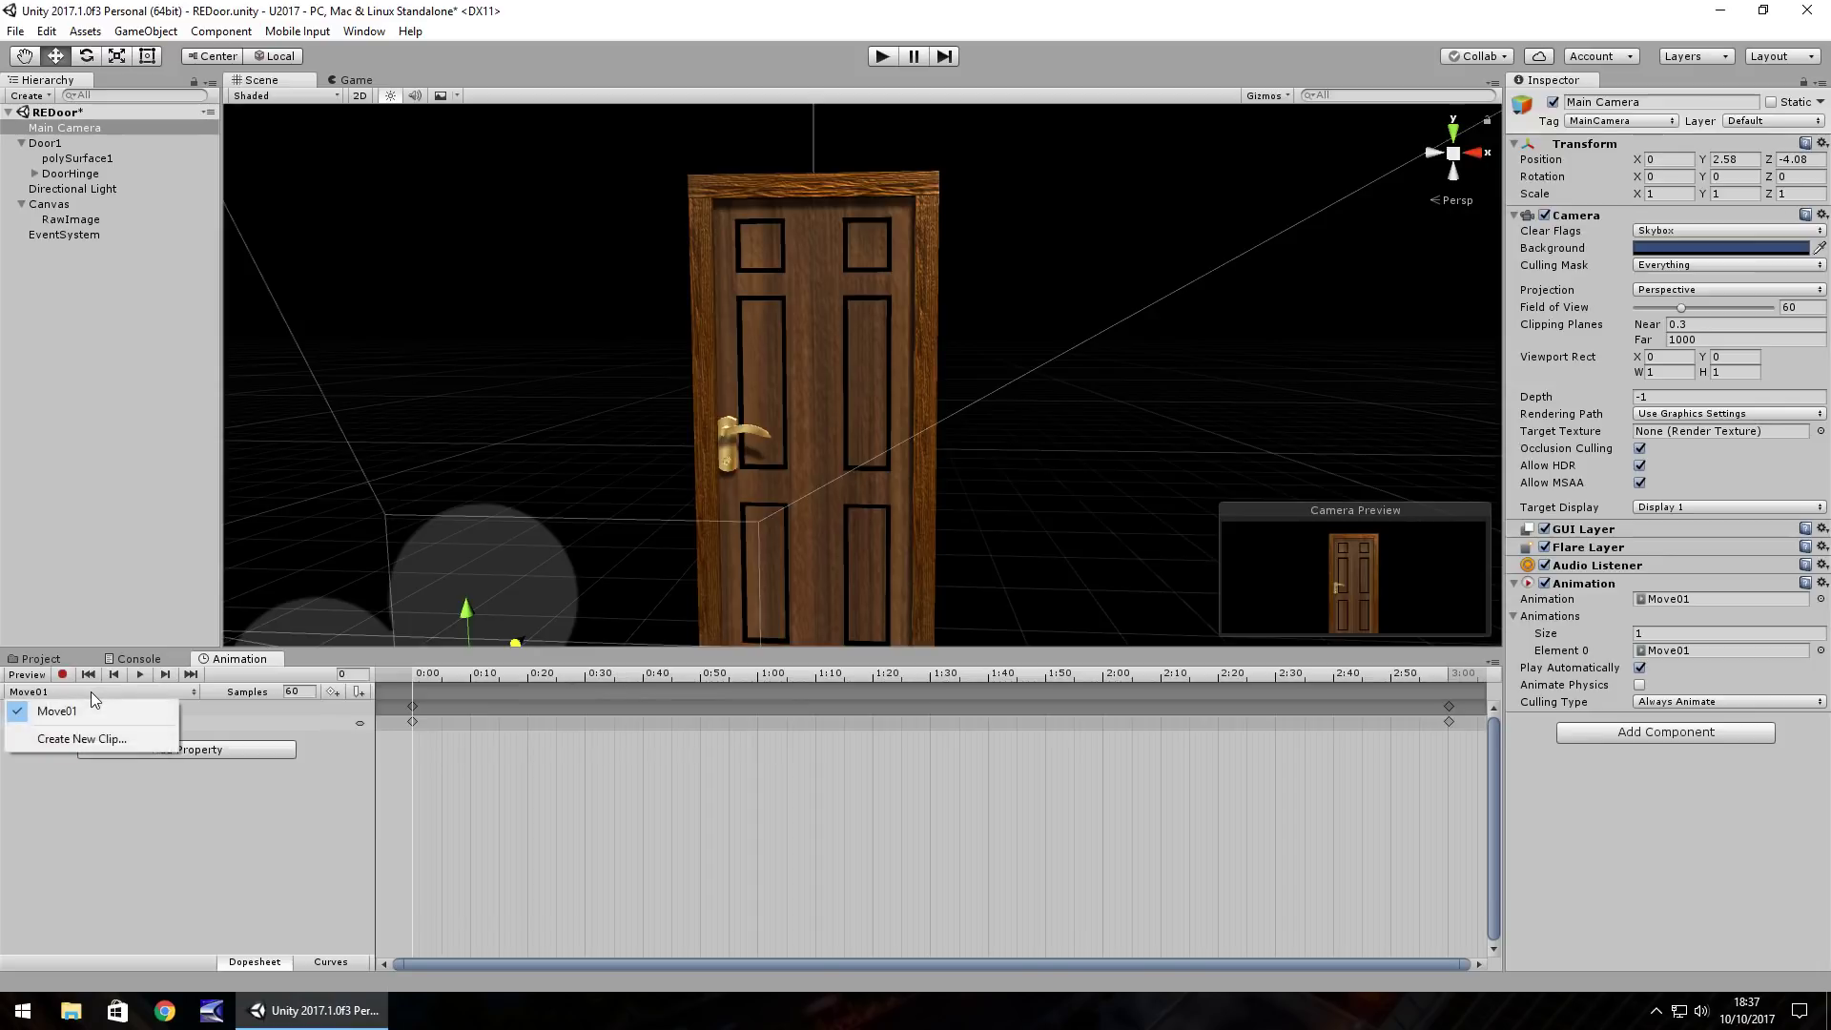
left_click(77, 737)
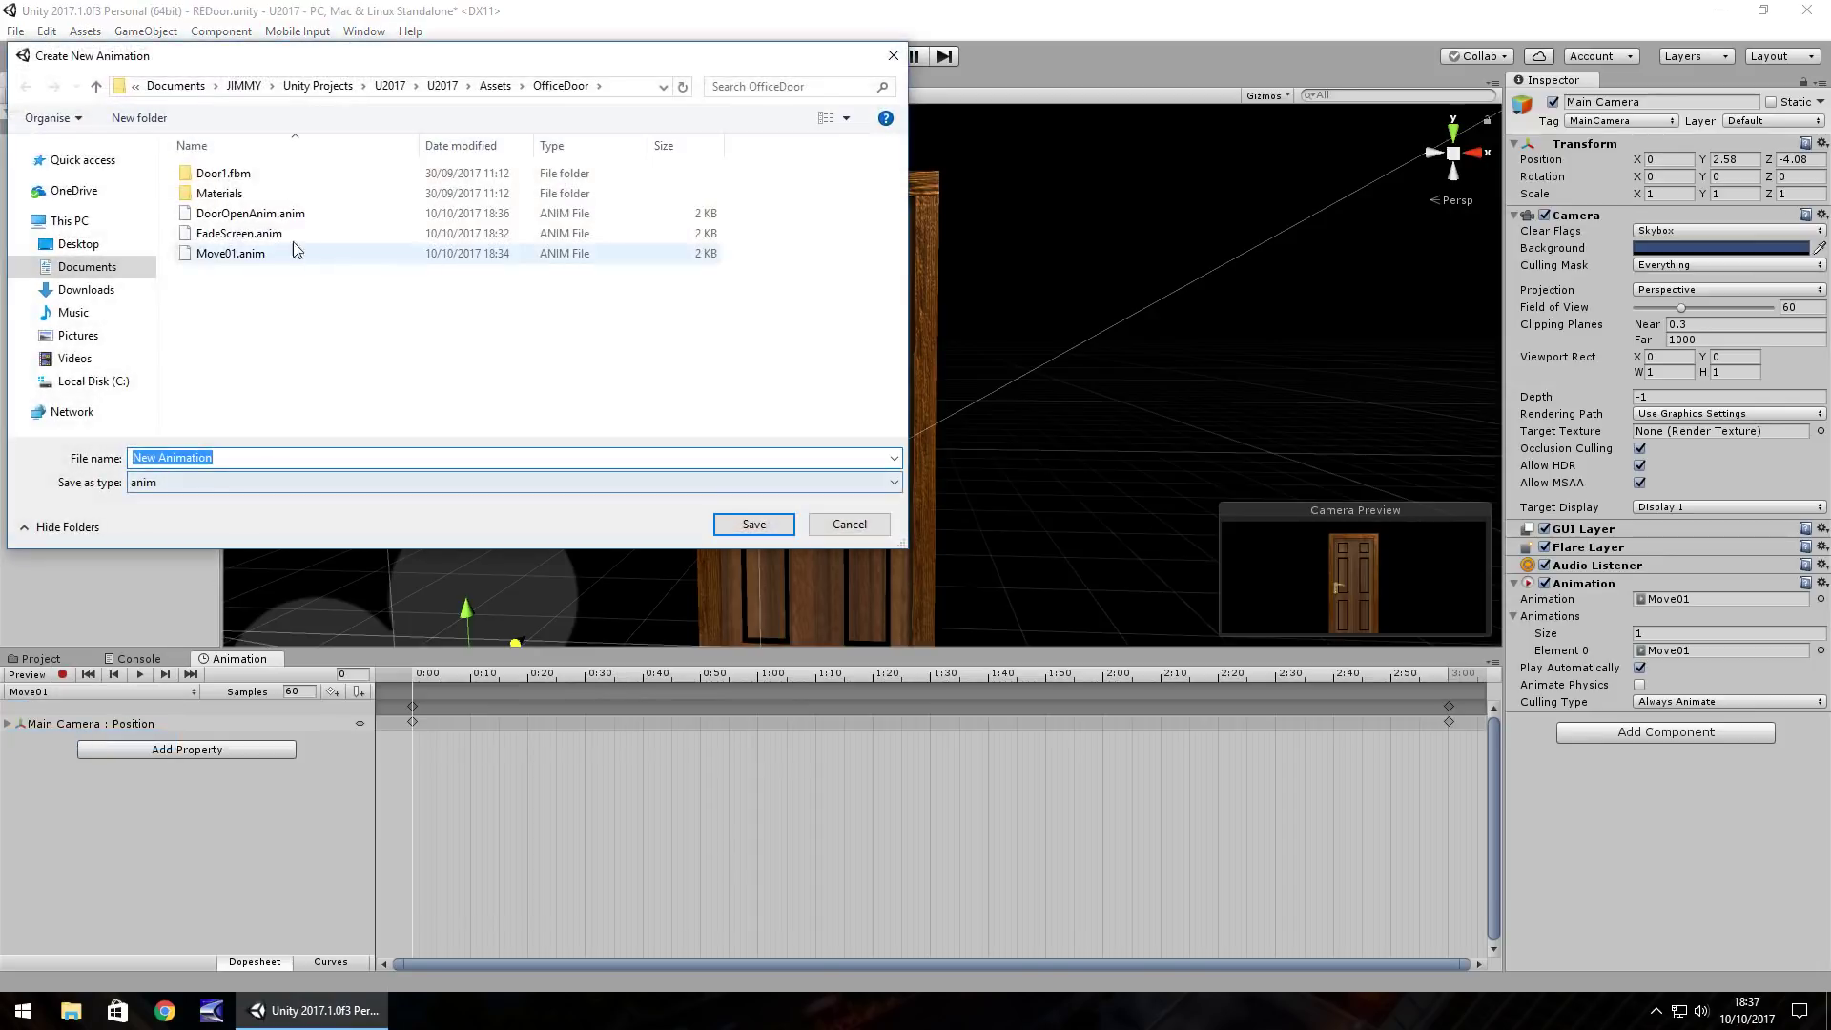
left_click(233, 253)
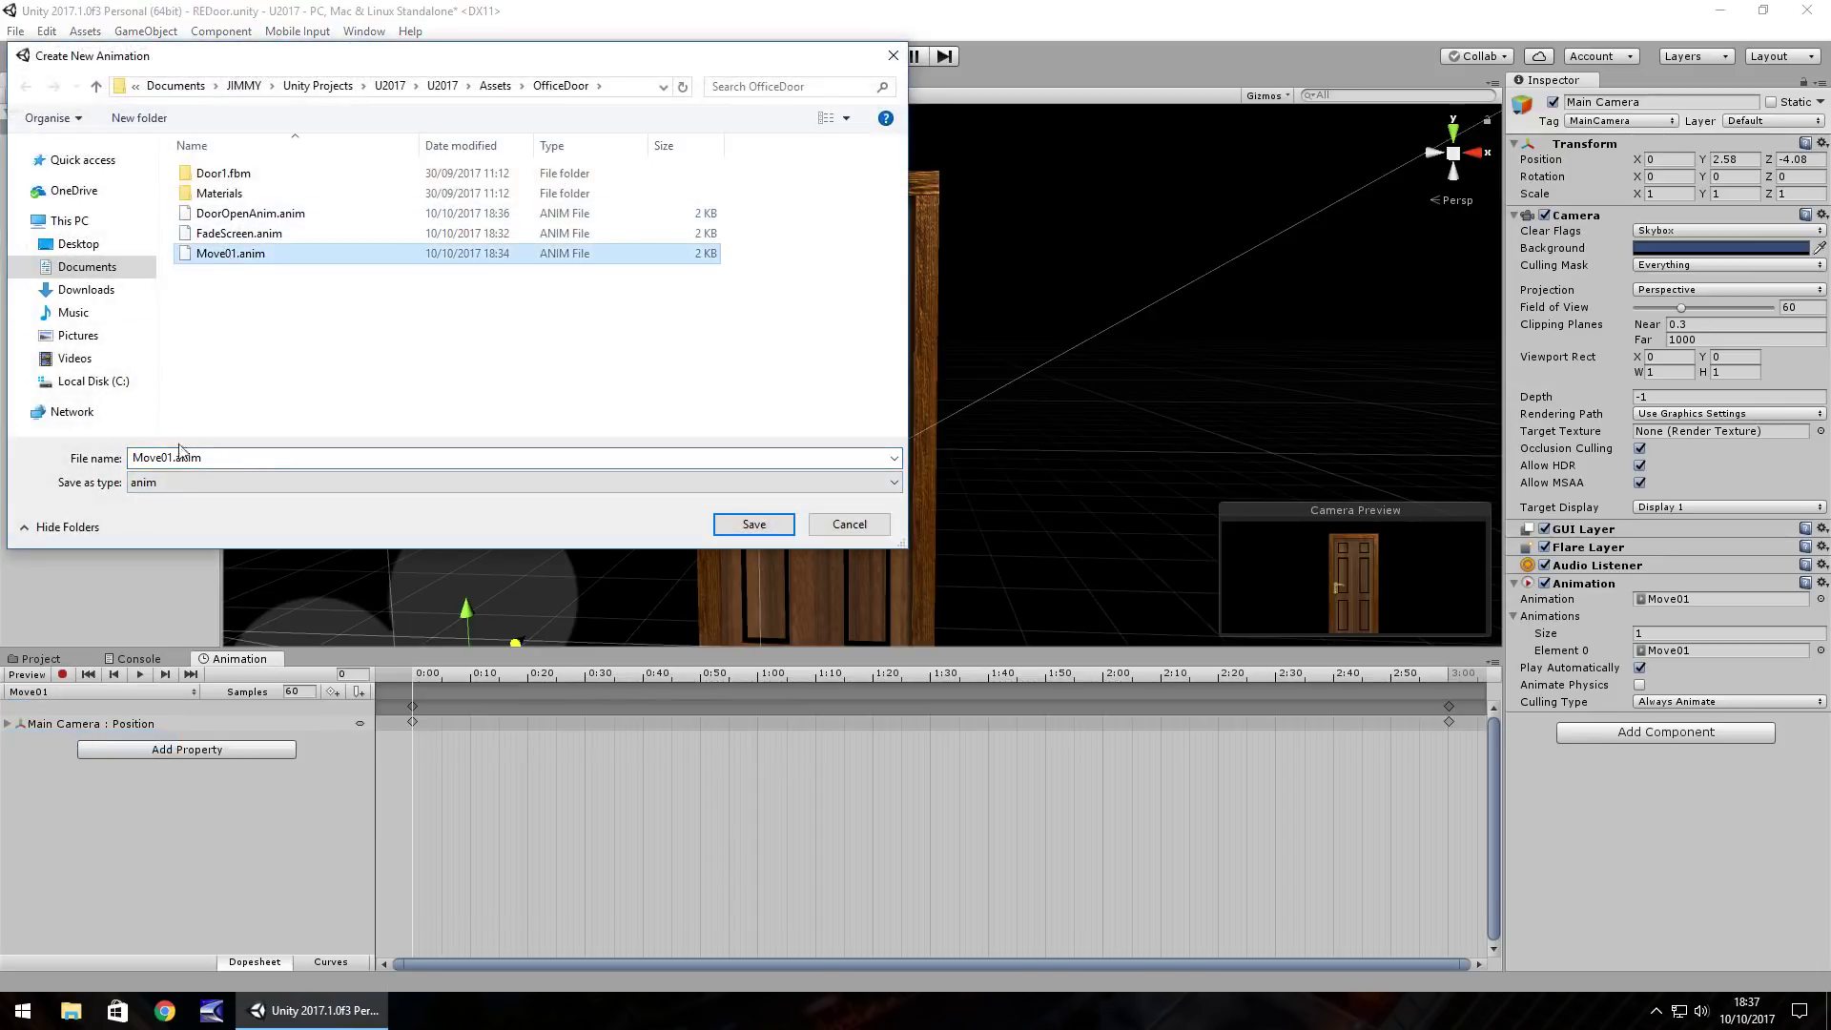
left_click(172, 457)
key("Delete")
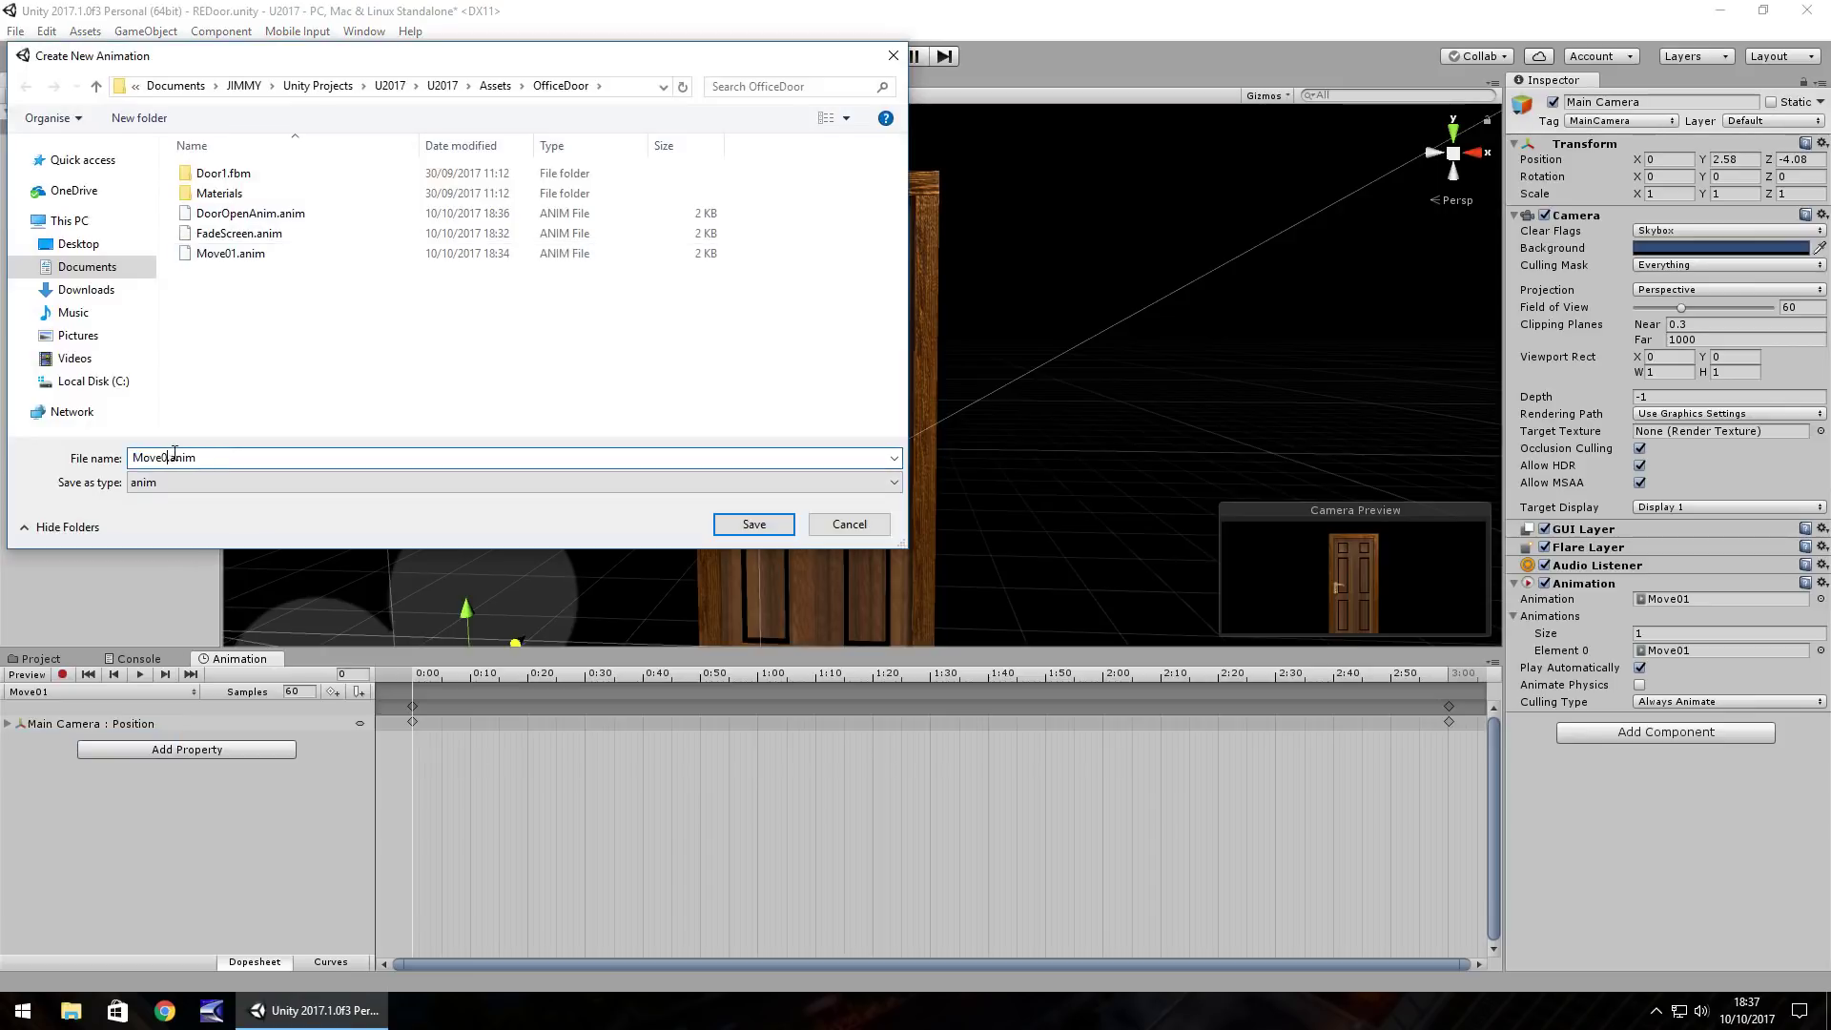
type("2")
key("Return")
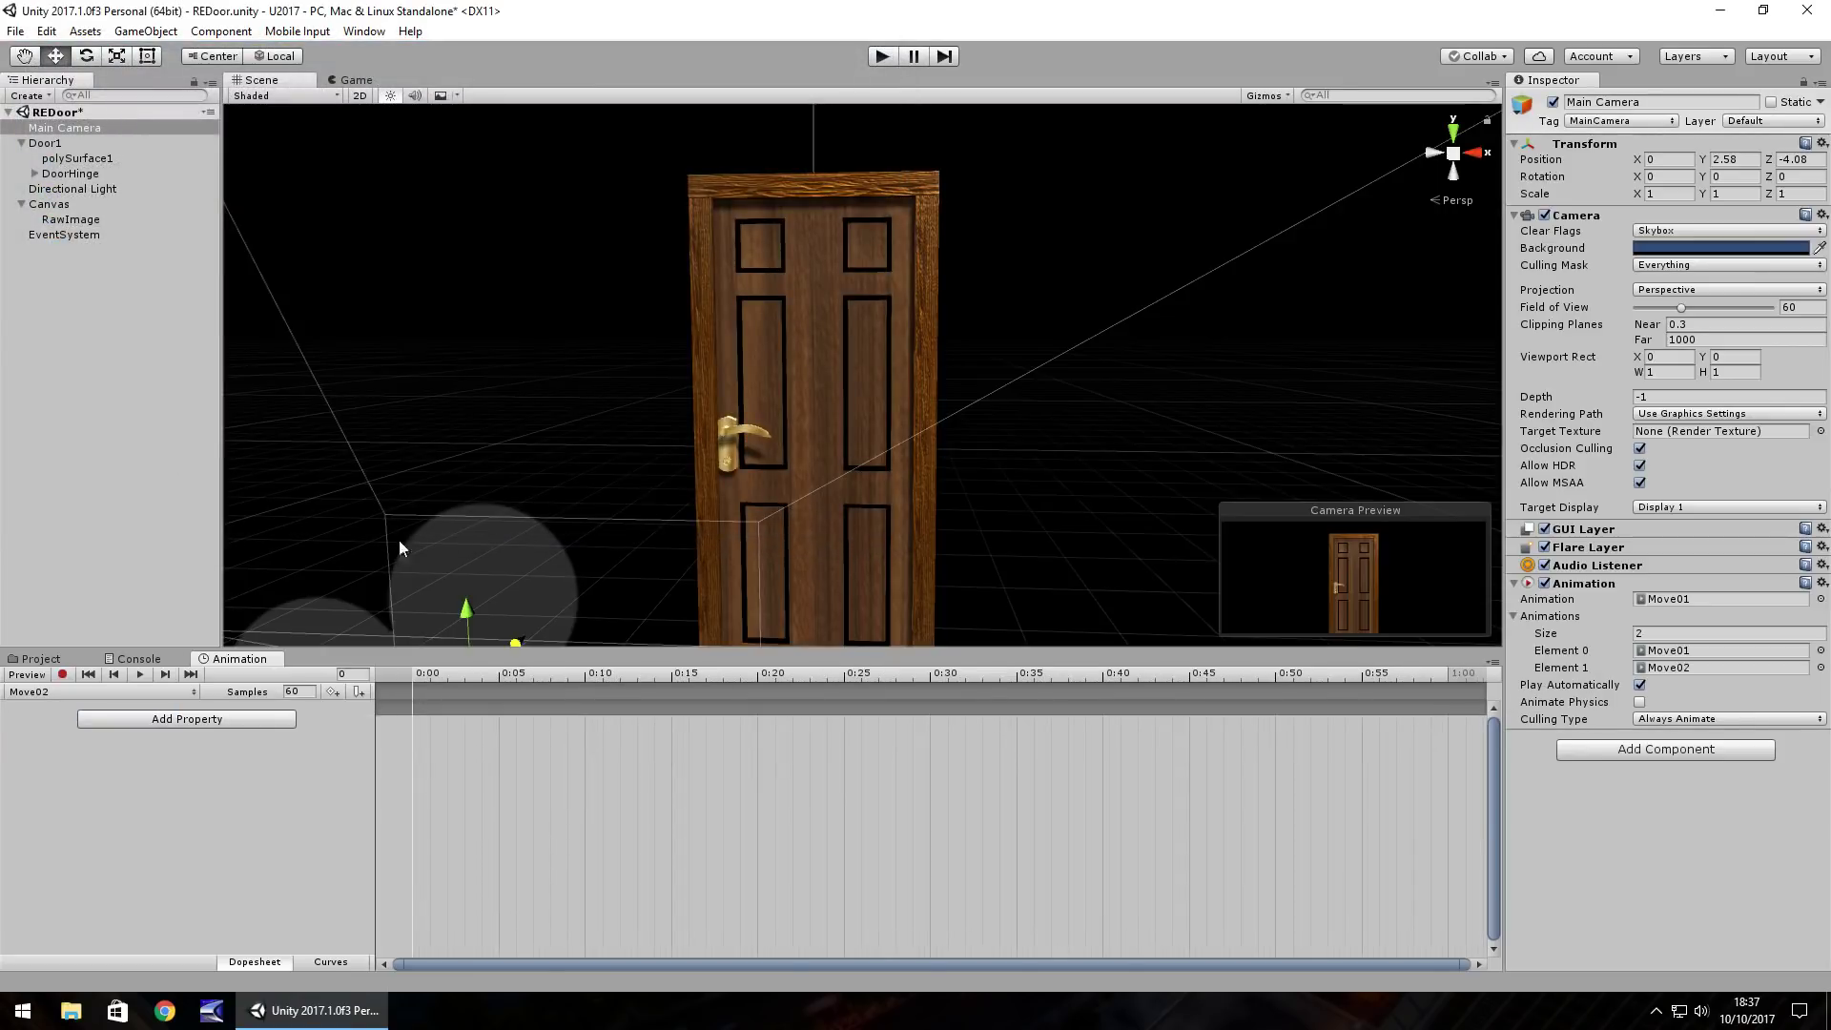
Step: In Move02, key the camera's starting position at frame 0, then move it to the door (Z 1.93) at frame 120
left_click(63, 674)
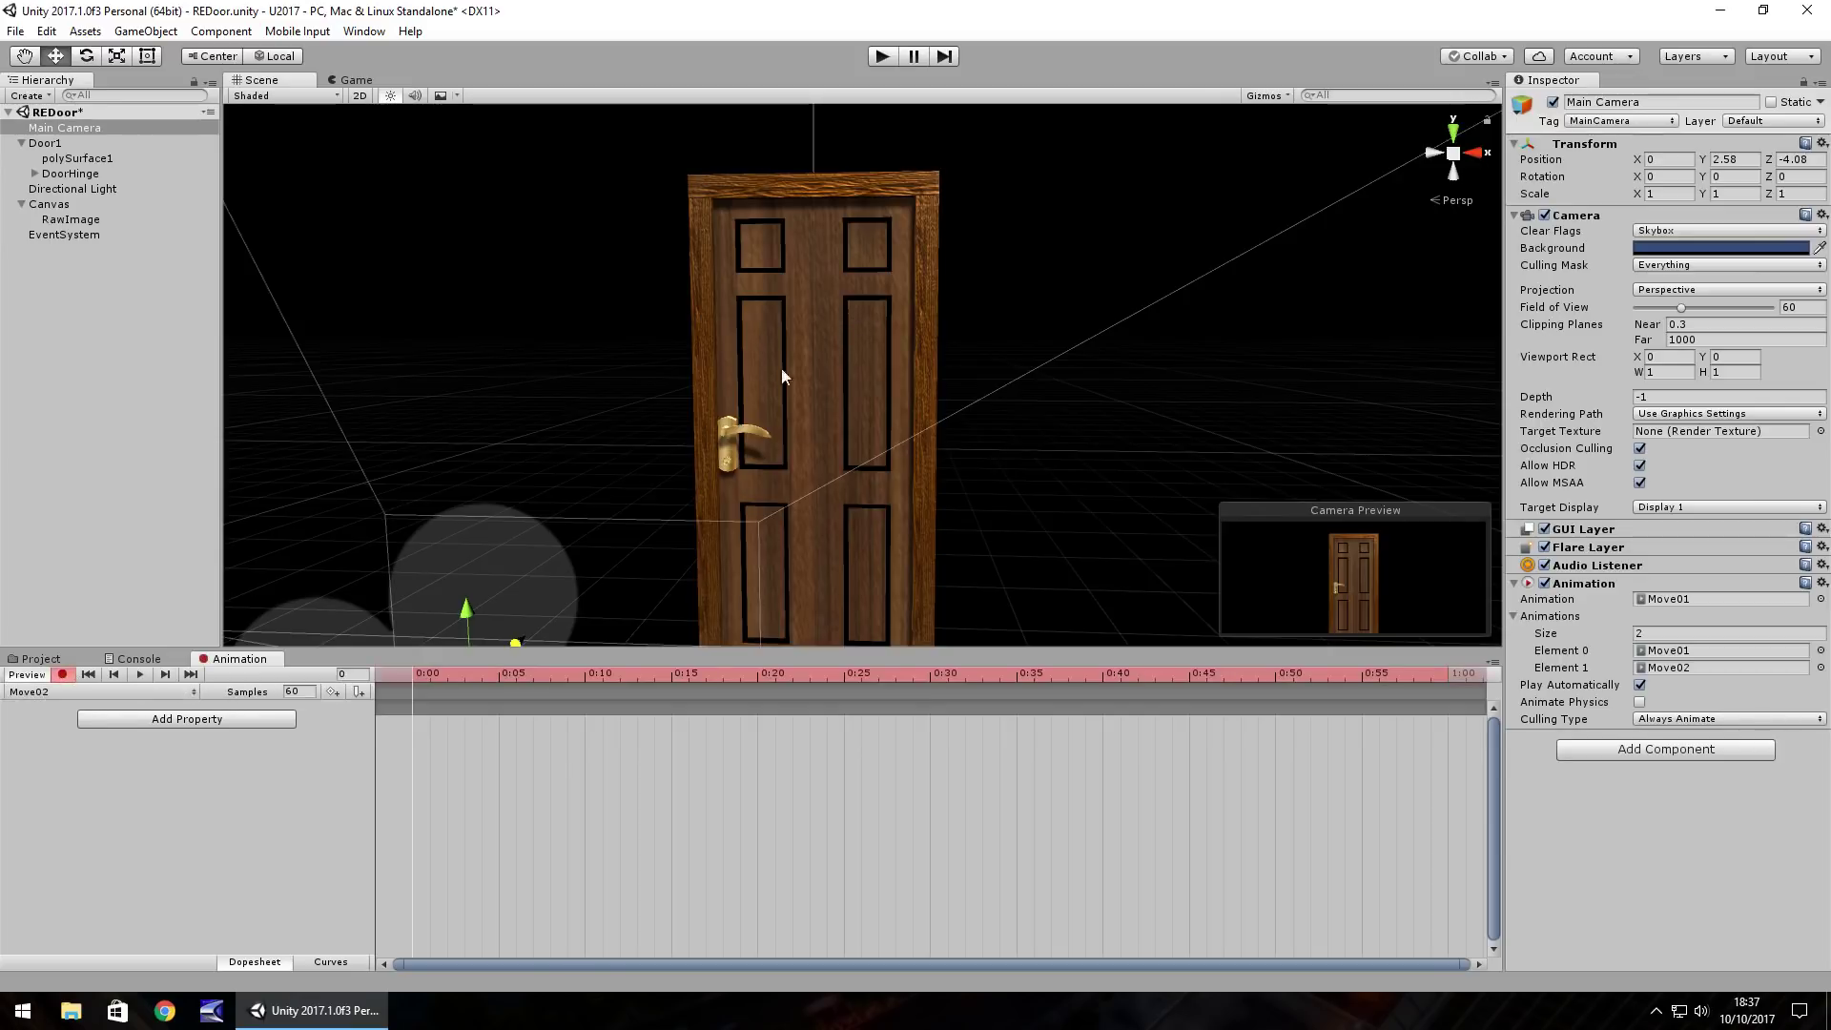
left_click(359, 674)
left_click(1799, 159)
key("Return")
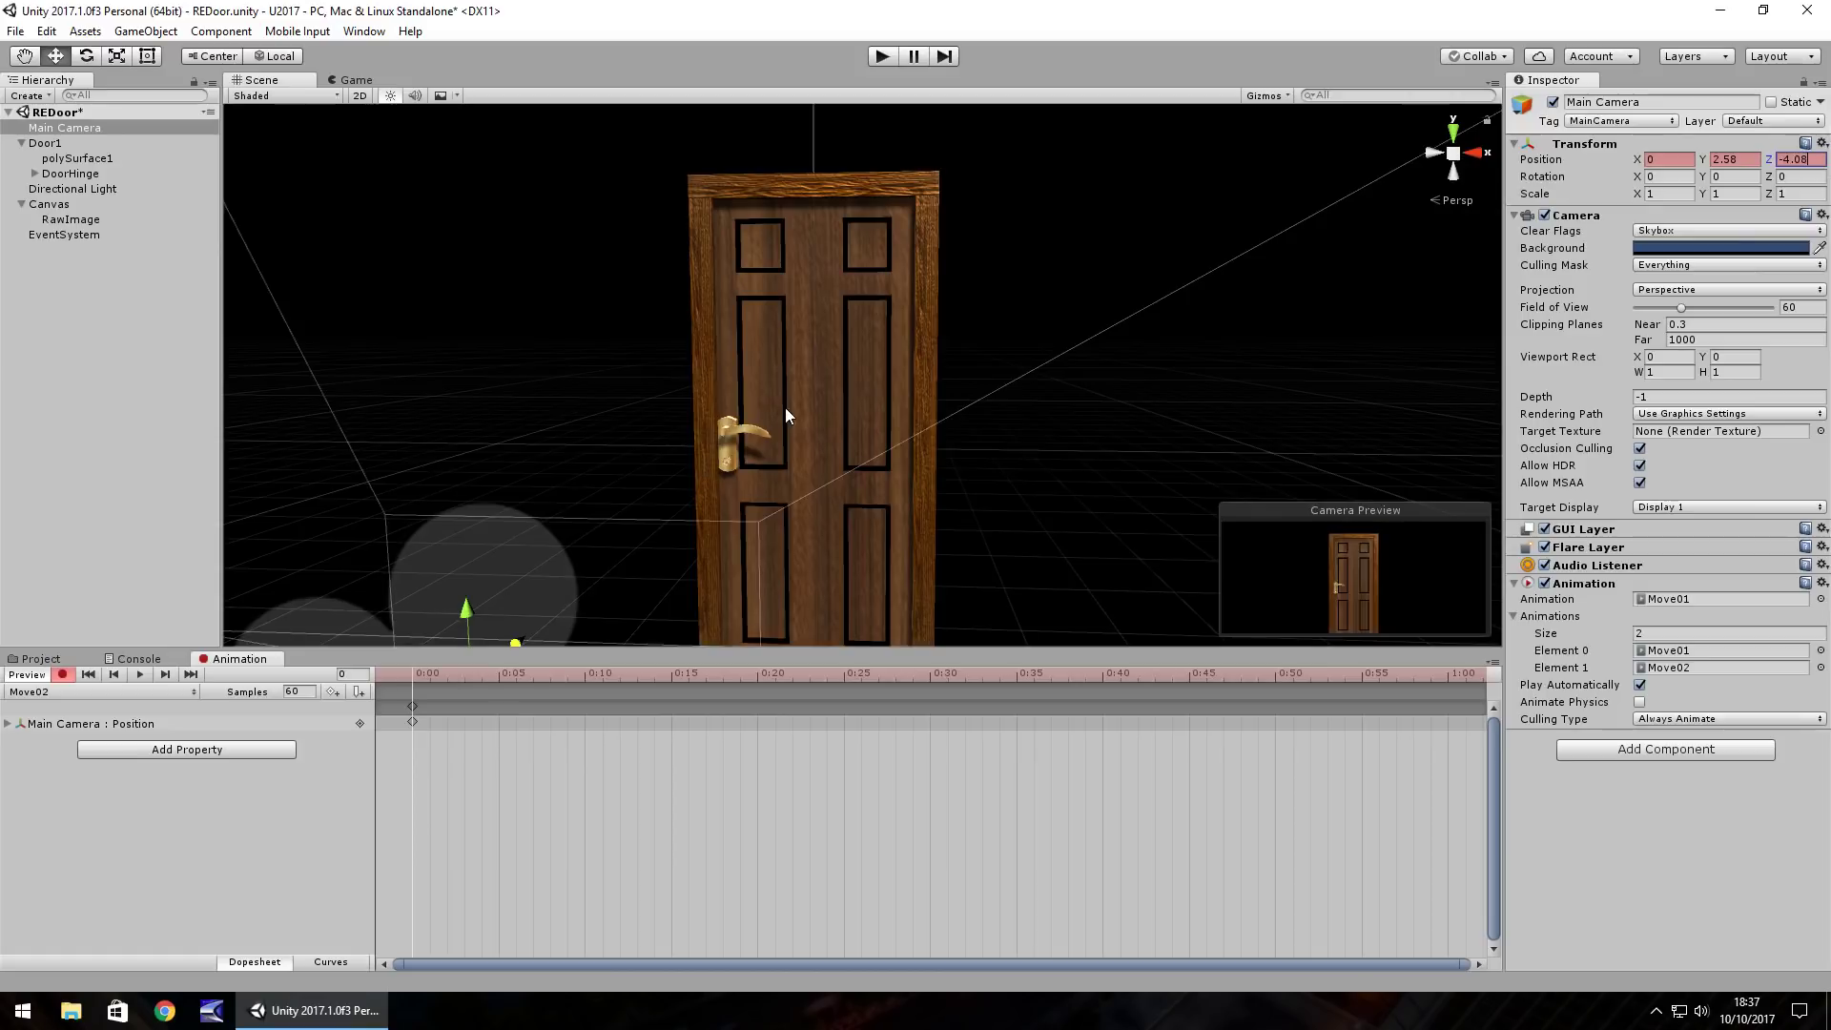
left_click(359, 674)
type("120")
key("Return")
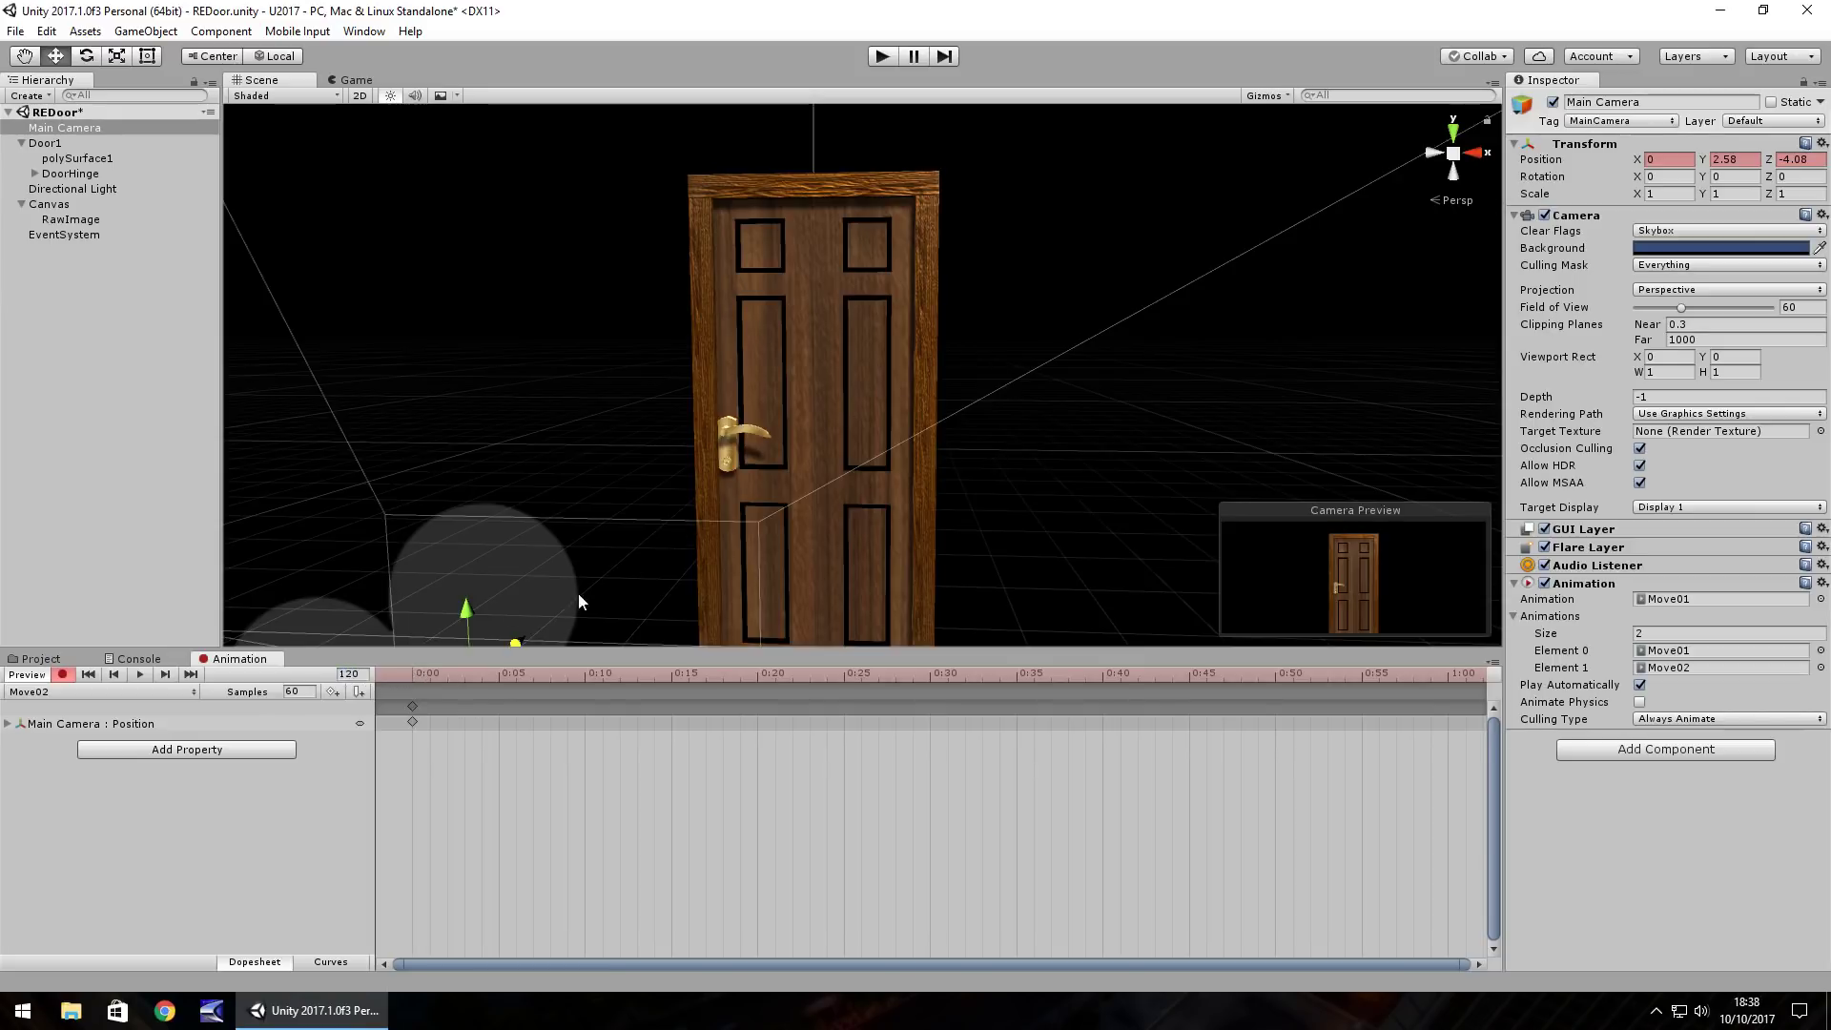
left_click_drag(517, 637, 838, 374)
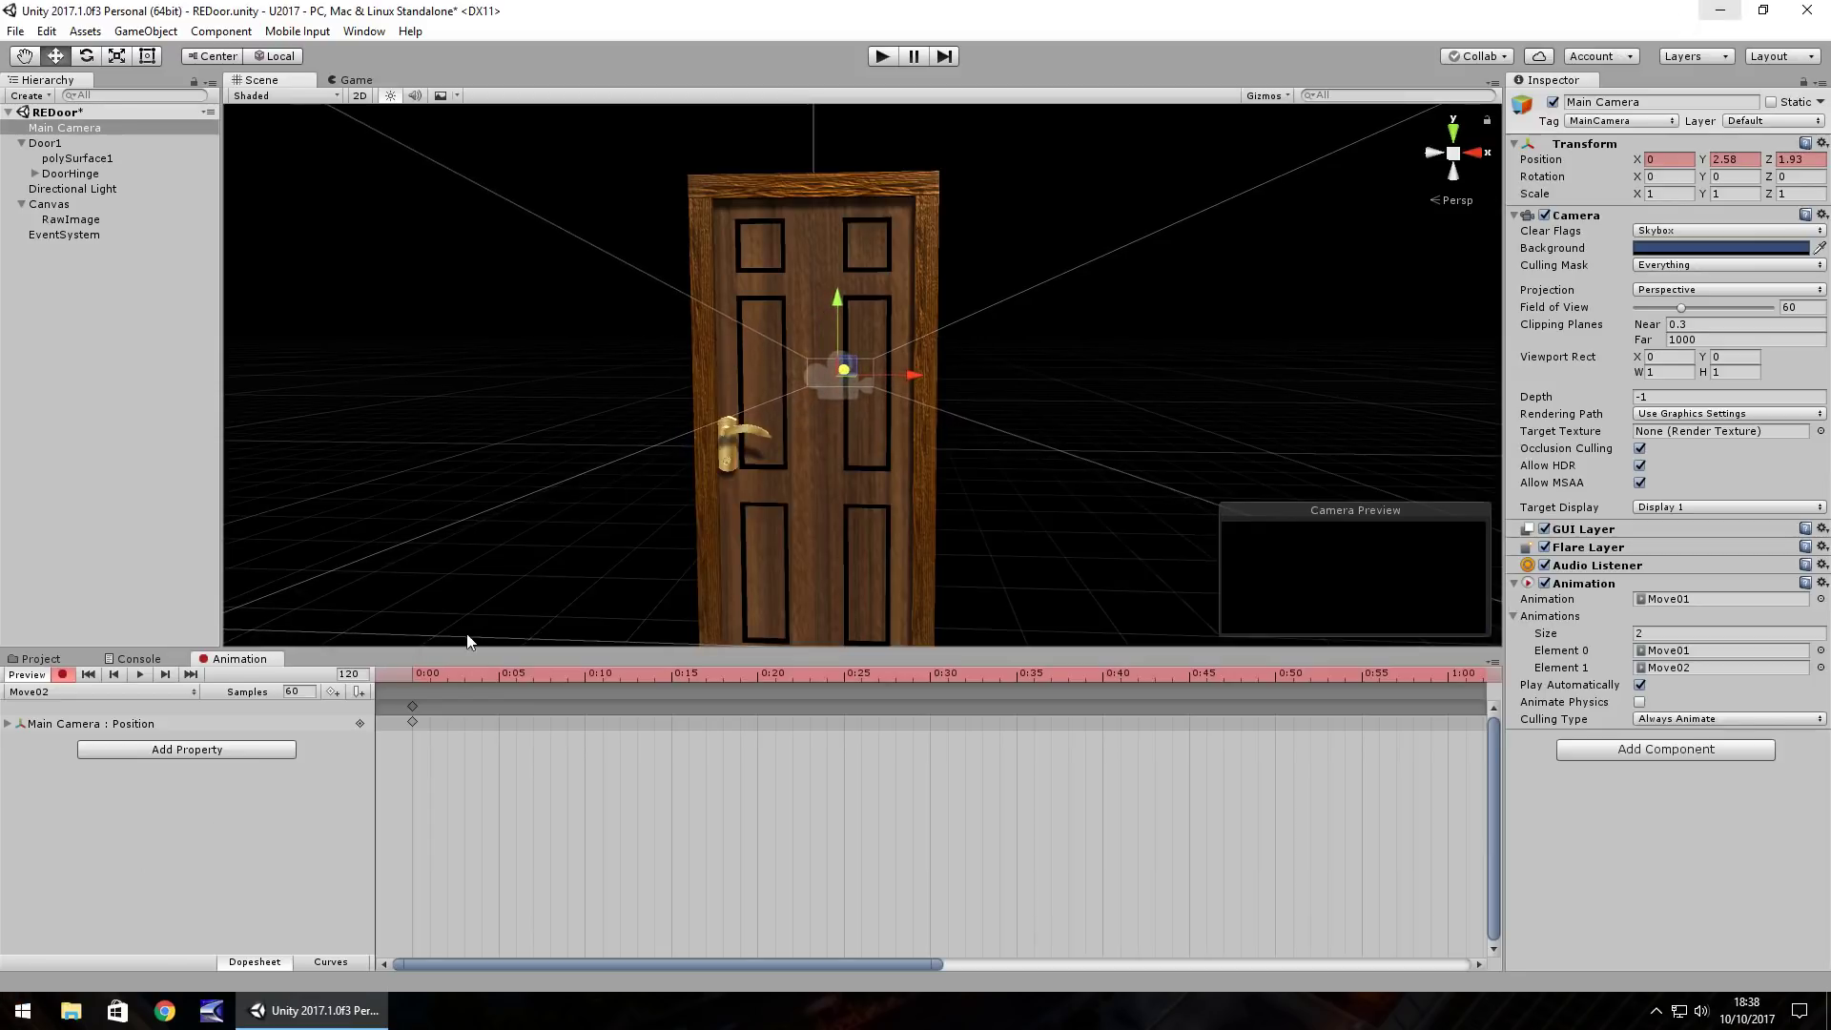
Step: Stop recording, switch to Move01 and select the camera's Z value (-3.88296) at frame 60
left_click(63, 674)
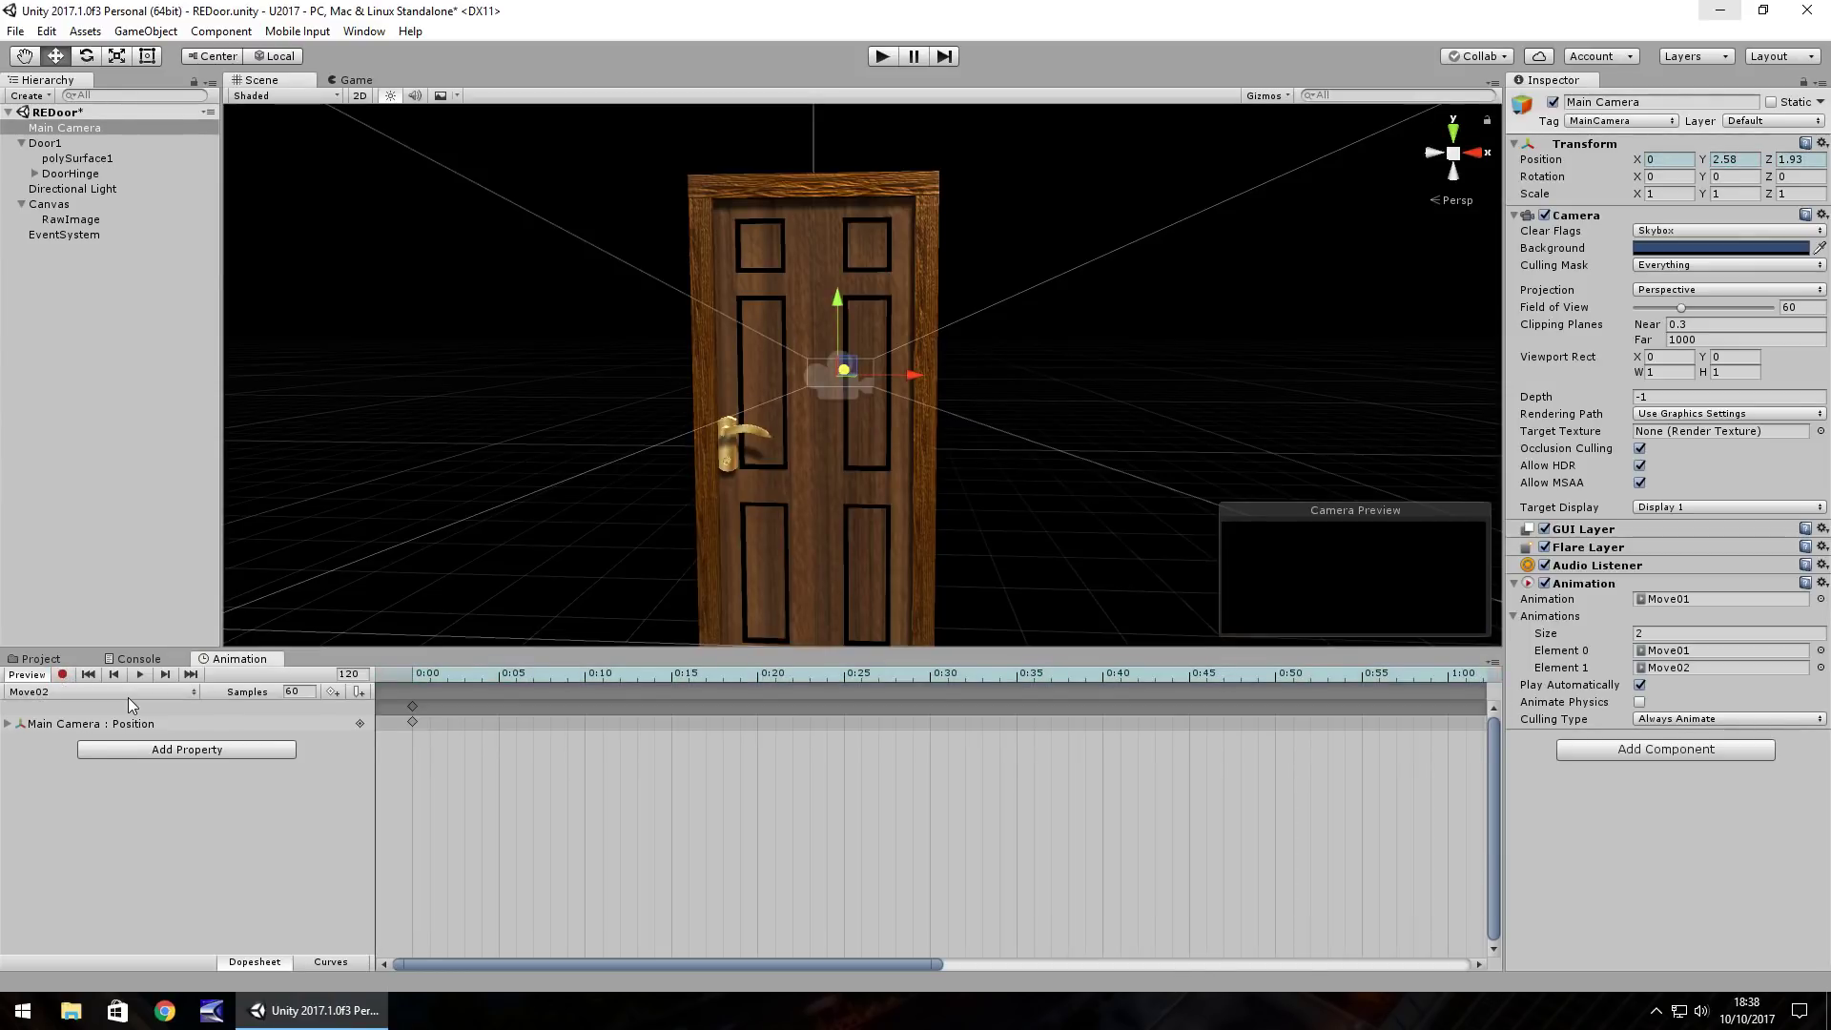
left_click(128, 695)
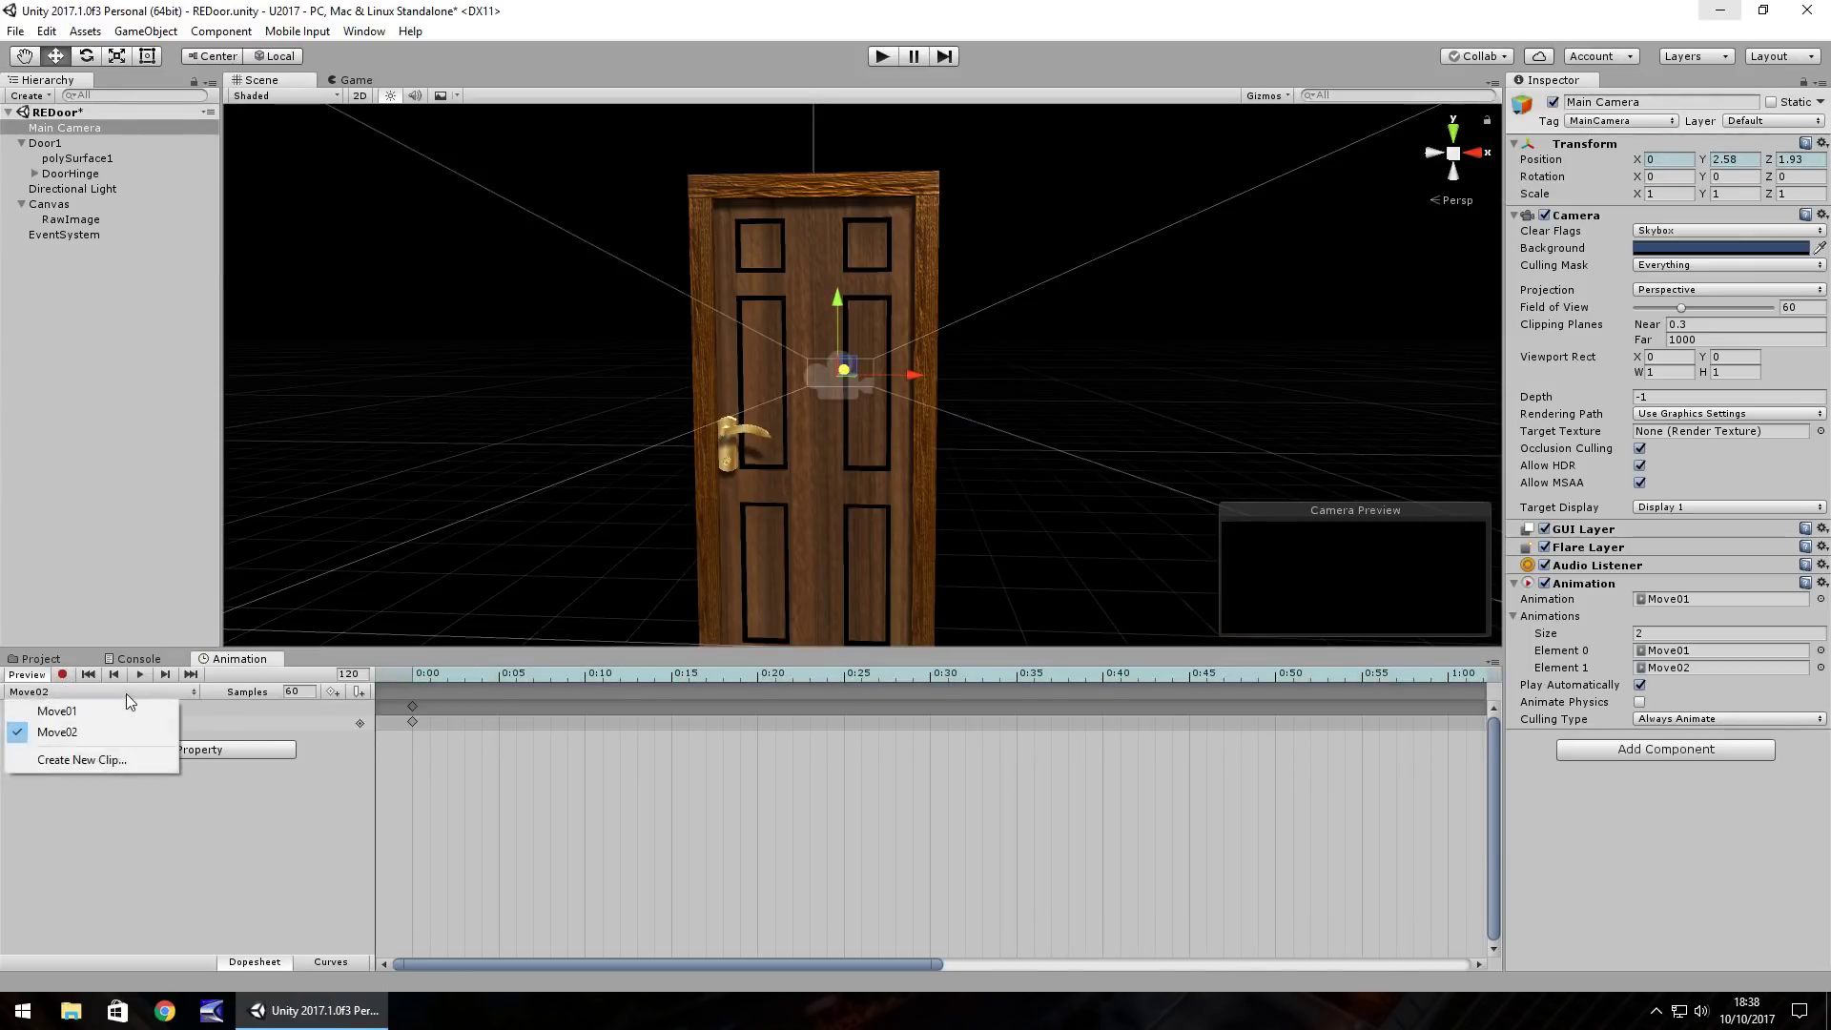
left_click(66, 713)
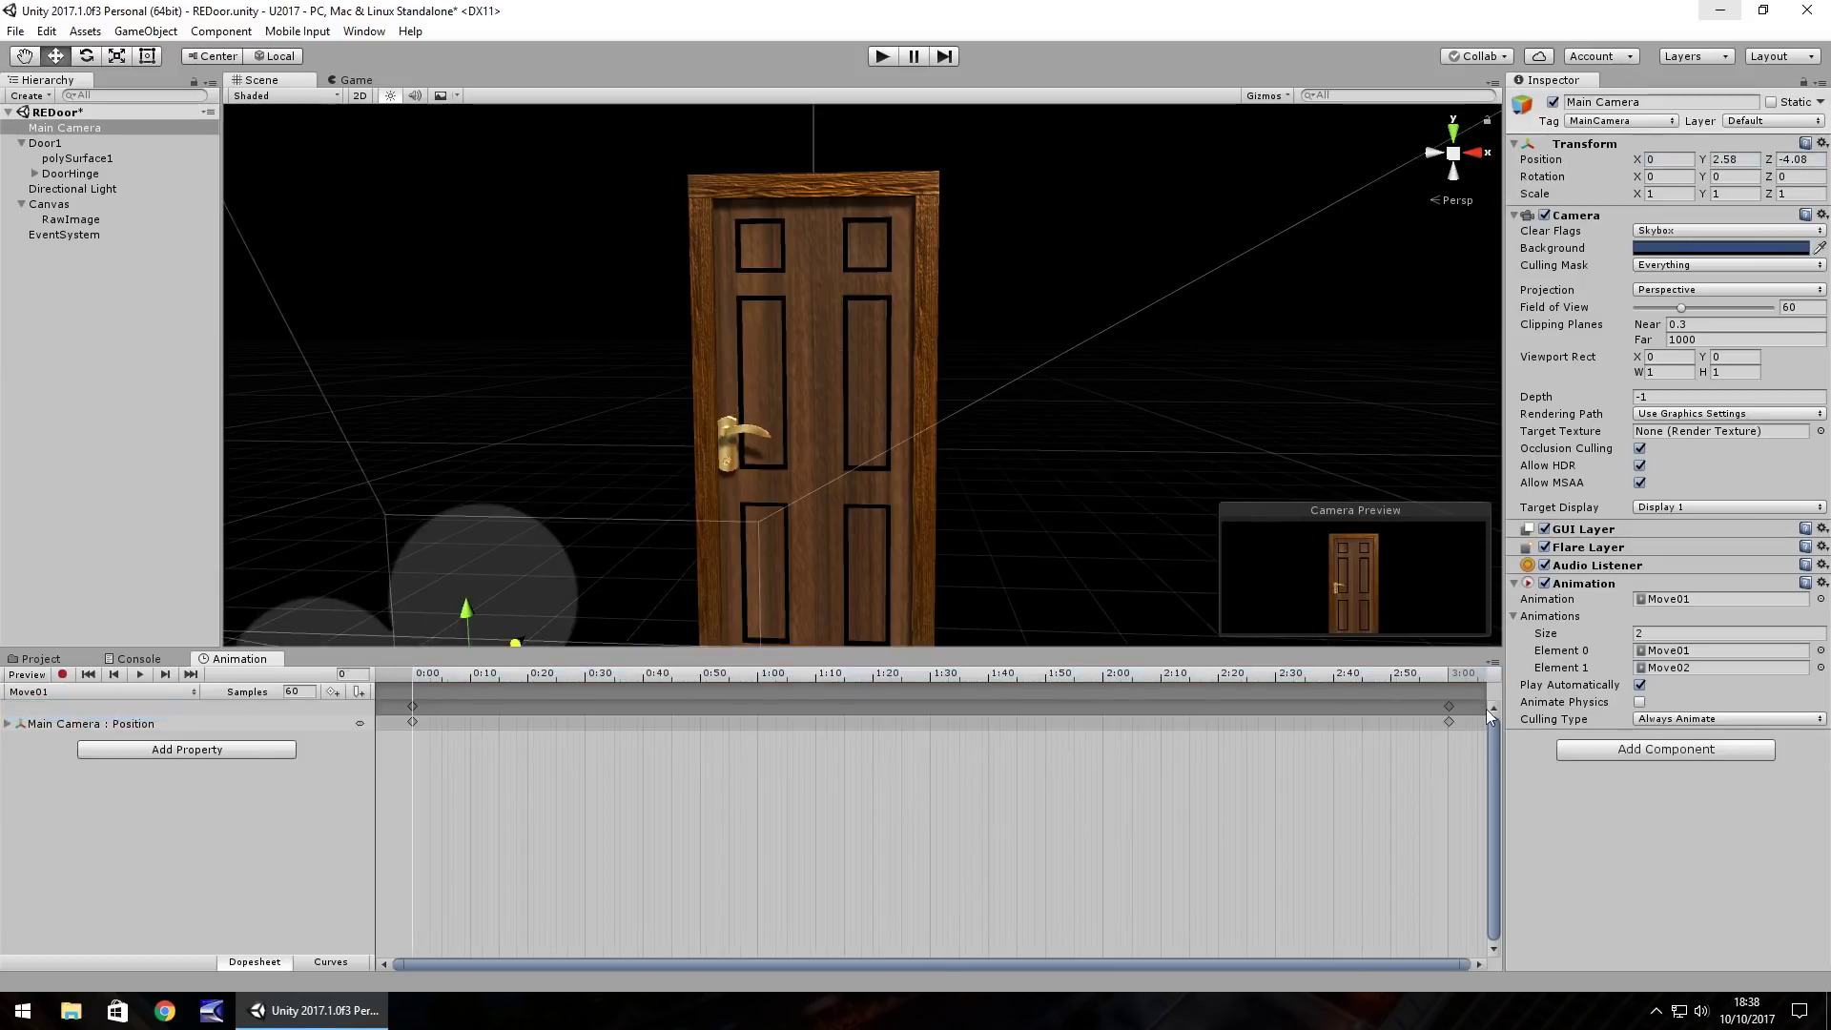
left_click(1450, 708)
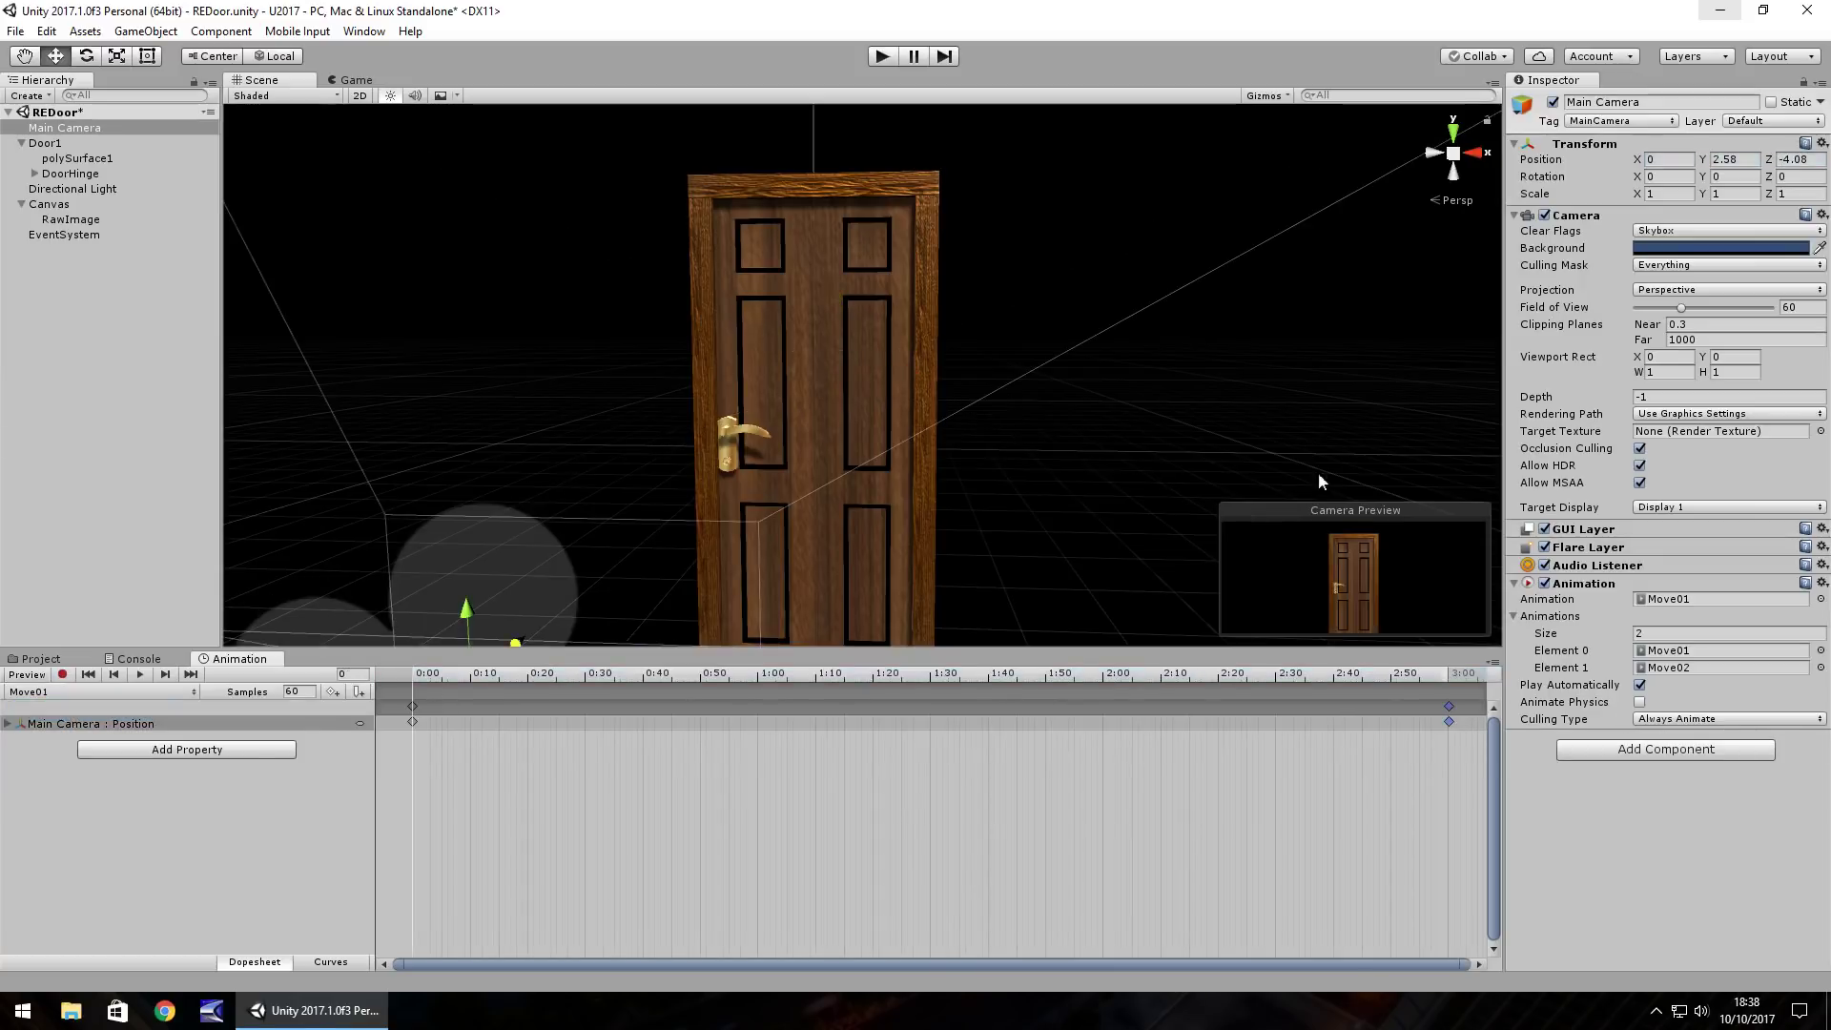
left_click(349, 674)
type("60")
key("Return")
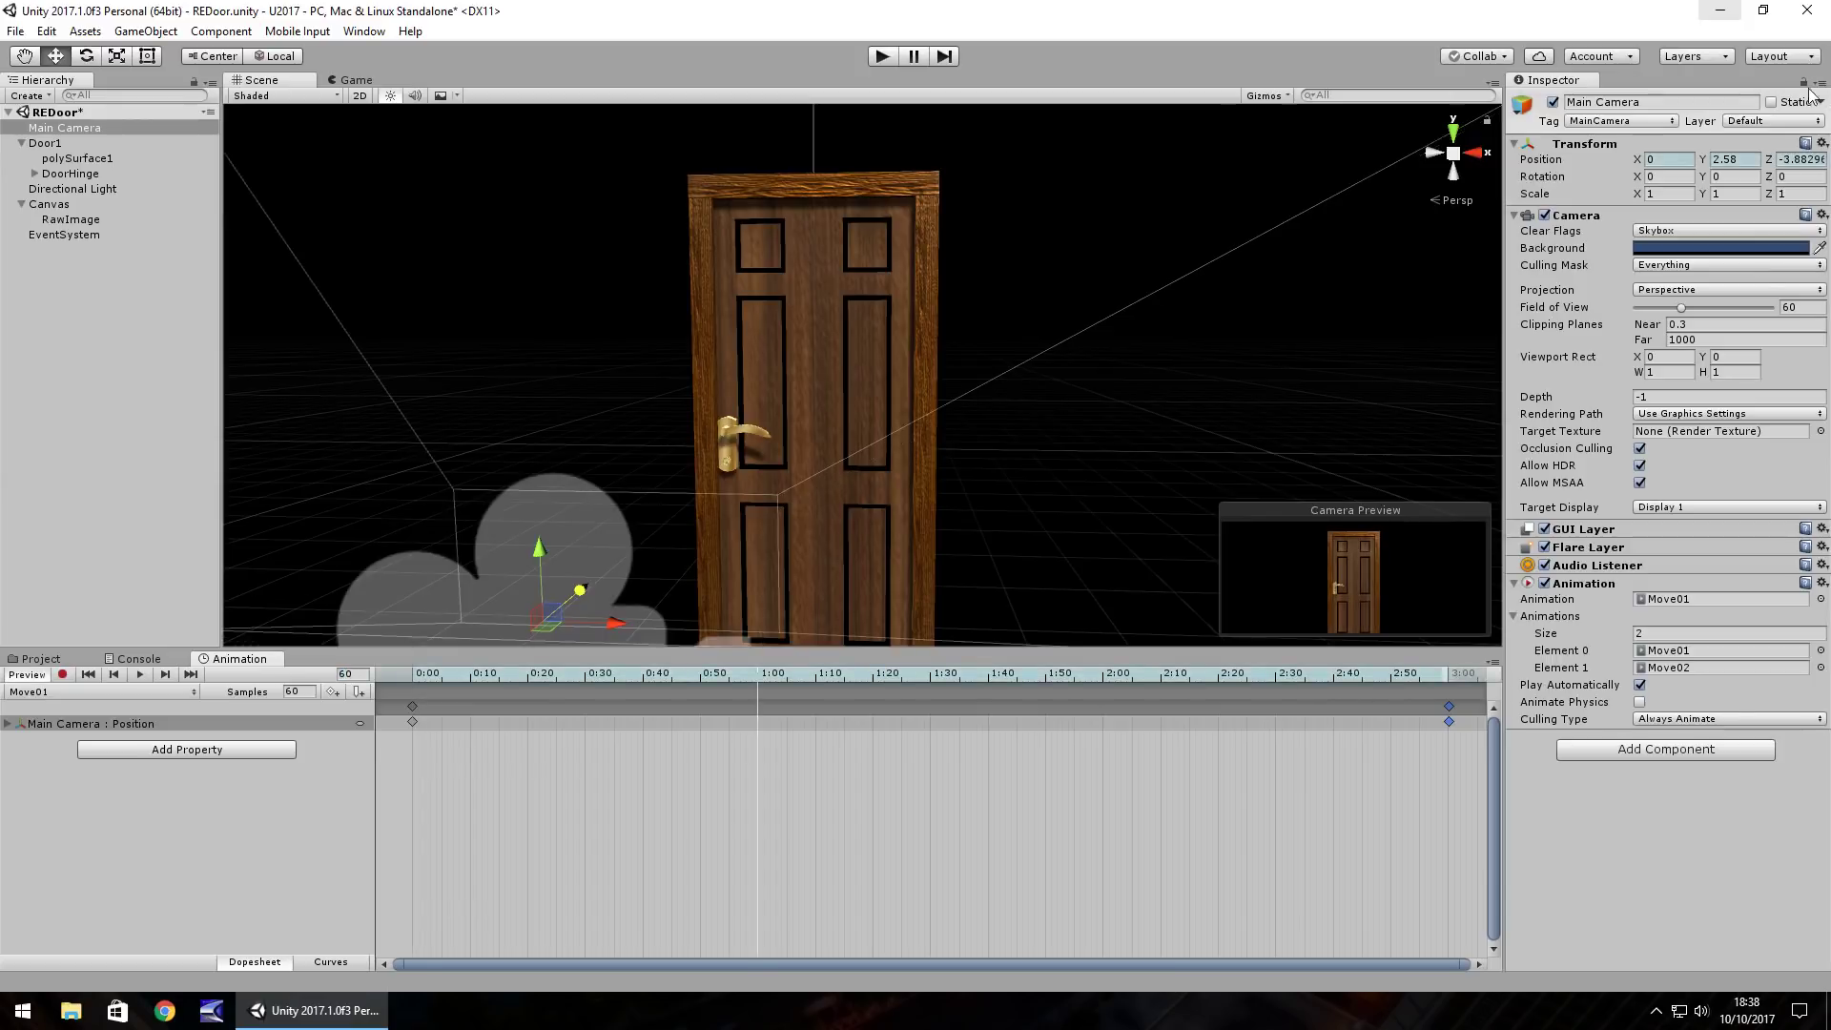
left_click(1808, 159)
Step: Back in Move02, record the camera's starting Position Z as -3.88296, then stop recording
left_click(128, 693)
left_click(91, 733)
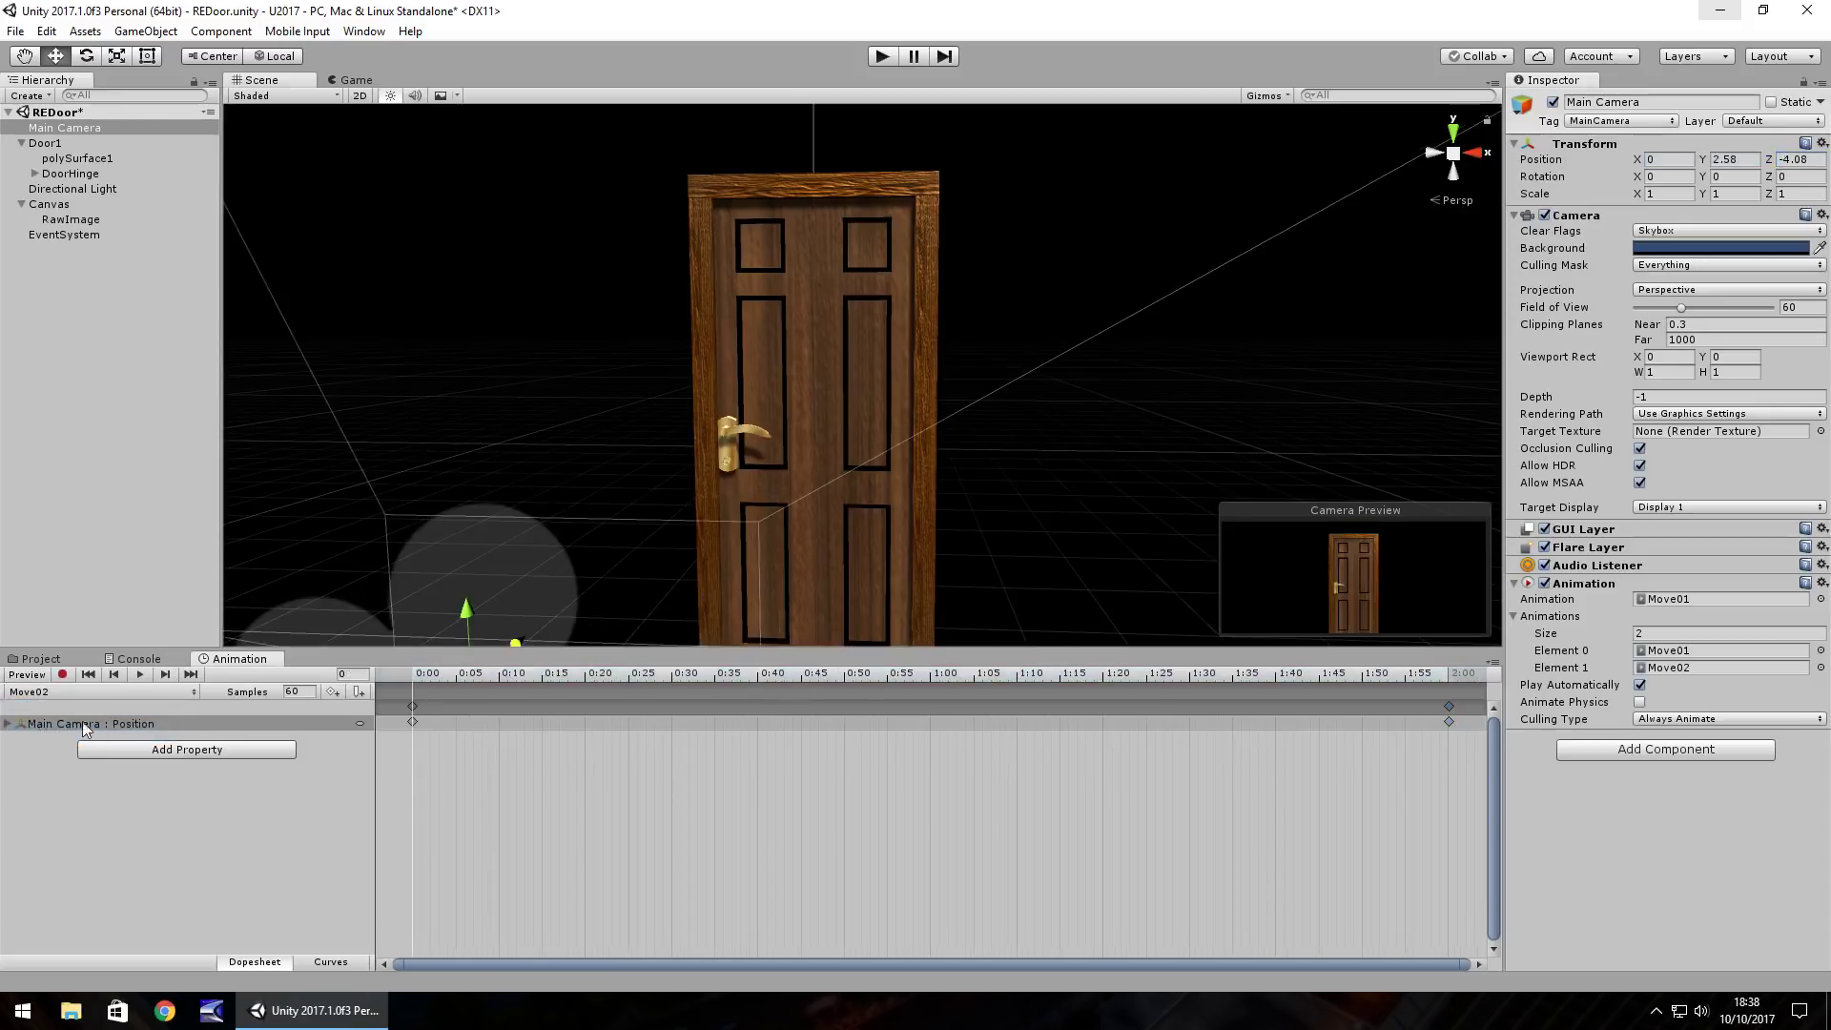
left_click(61, 675)
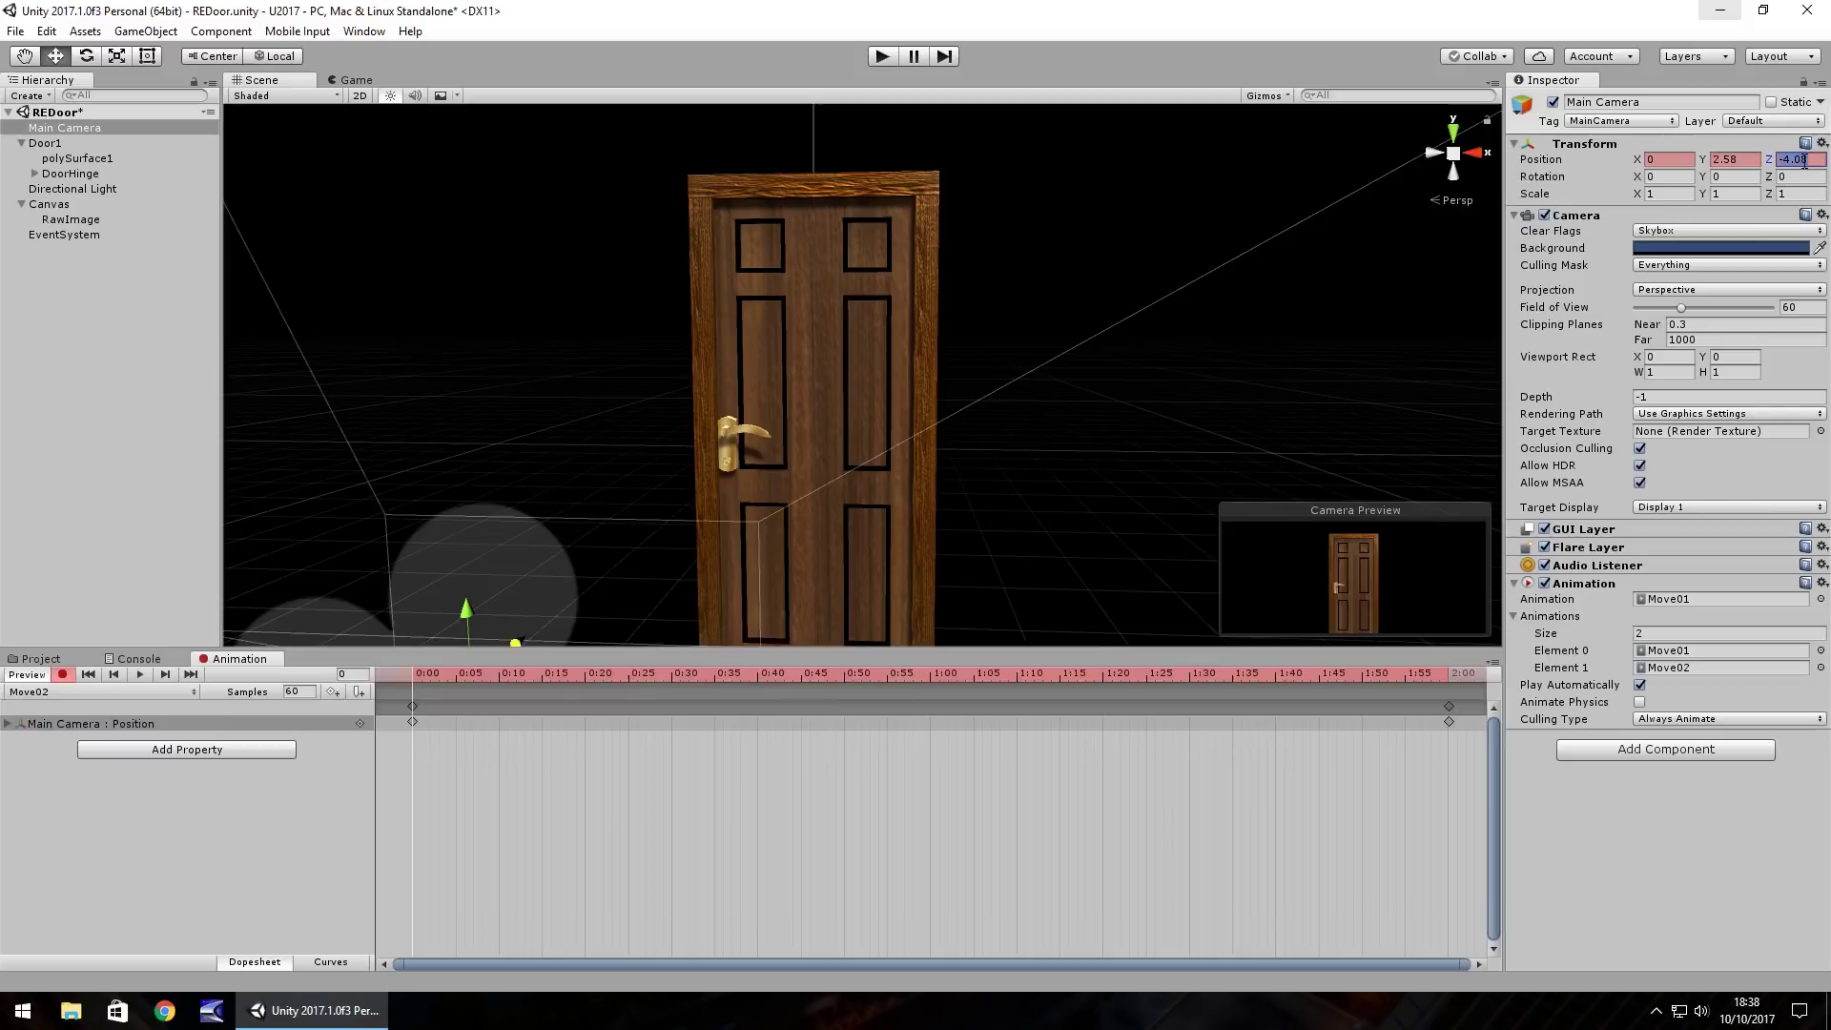
key("Escape")
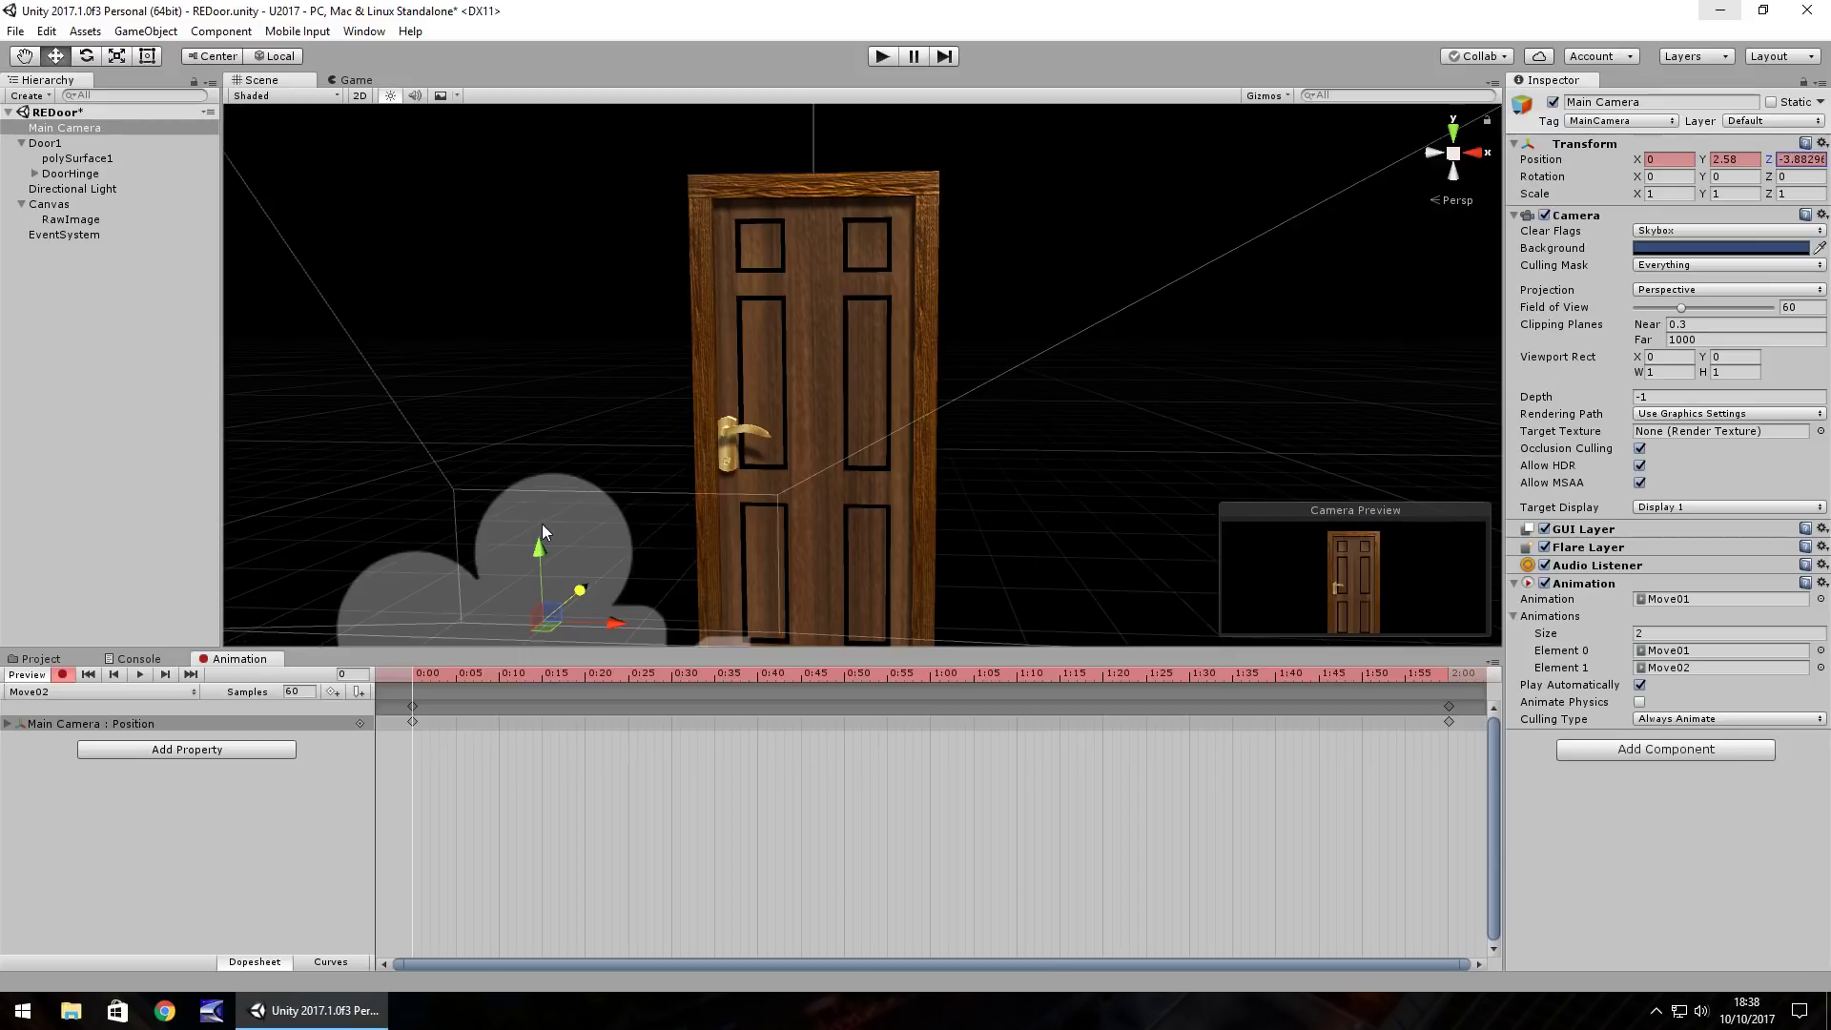
left_click(64, 675)
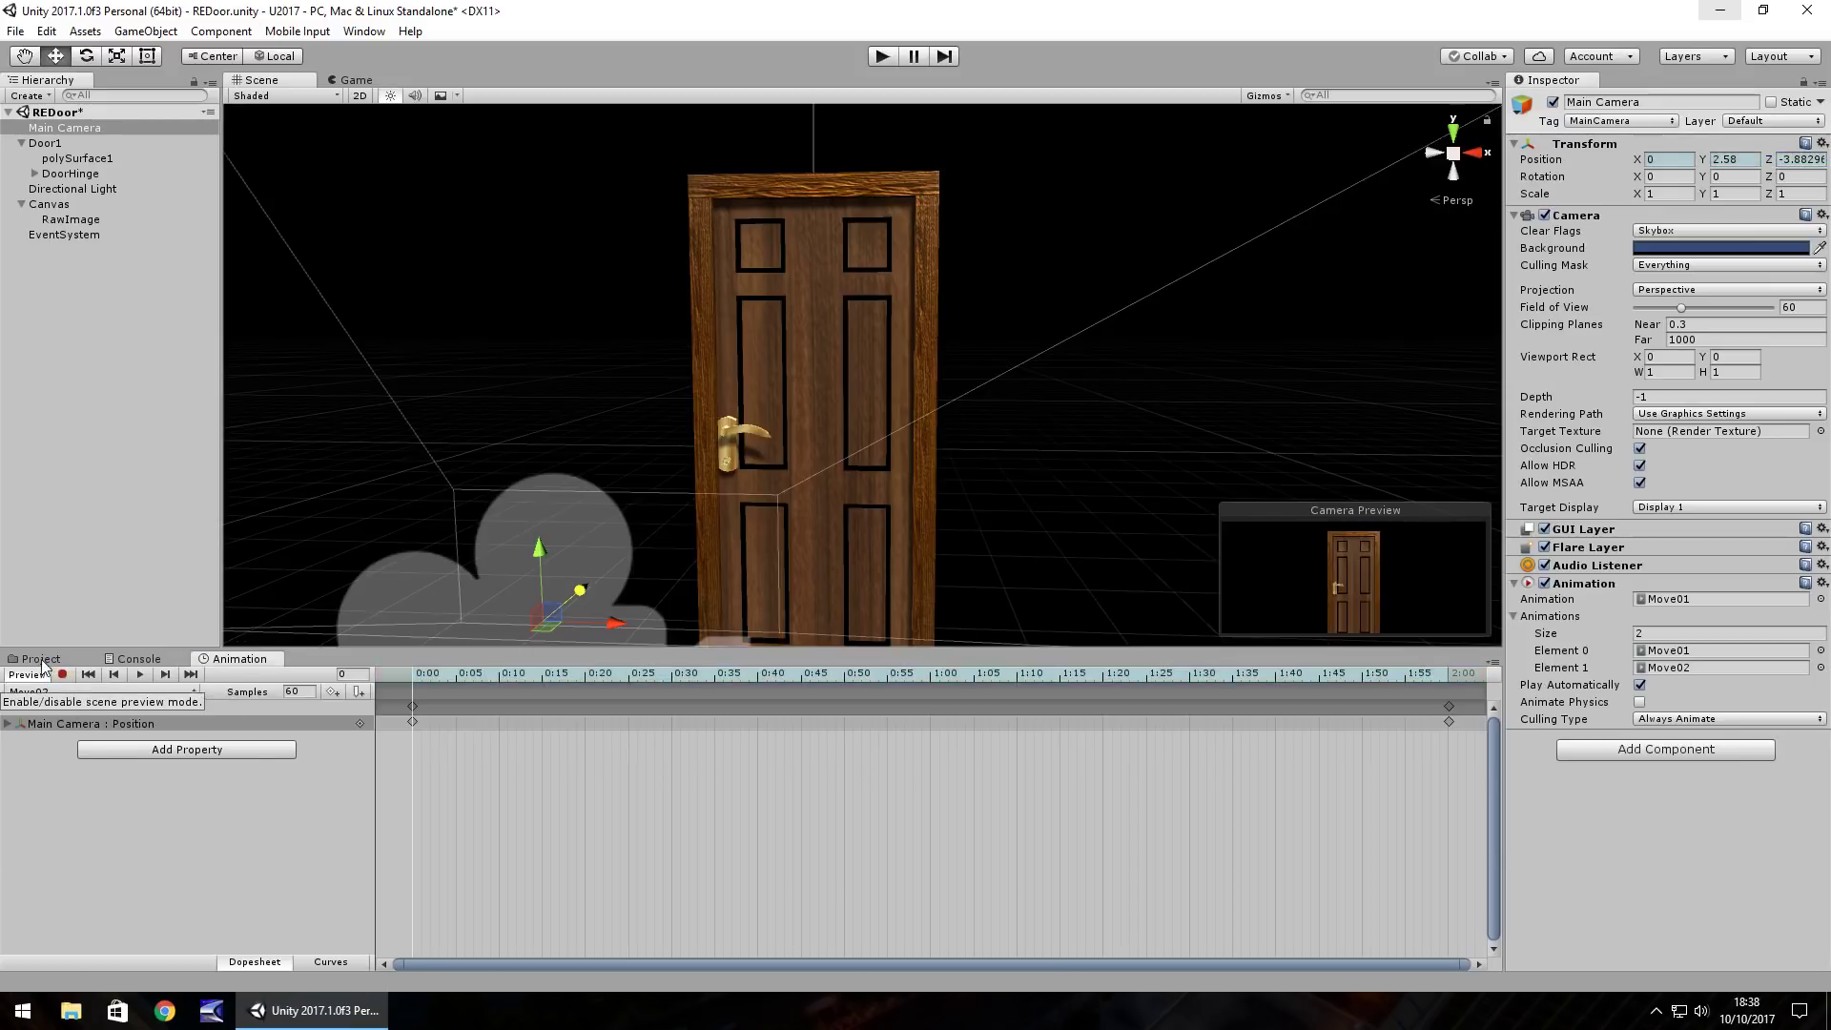
left_click(41, 659)
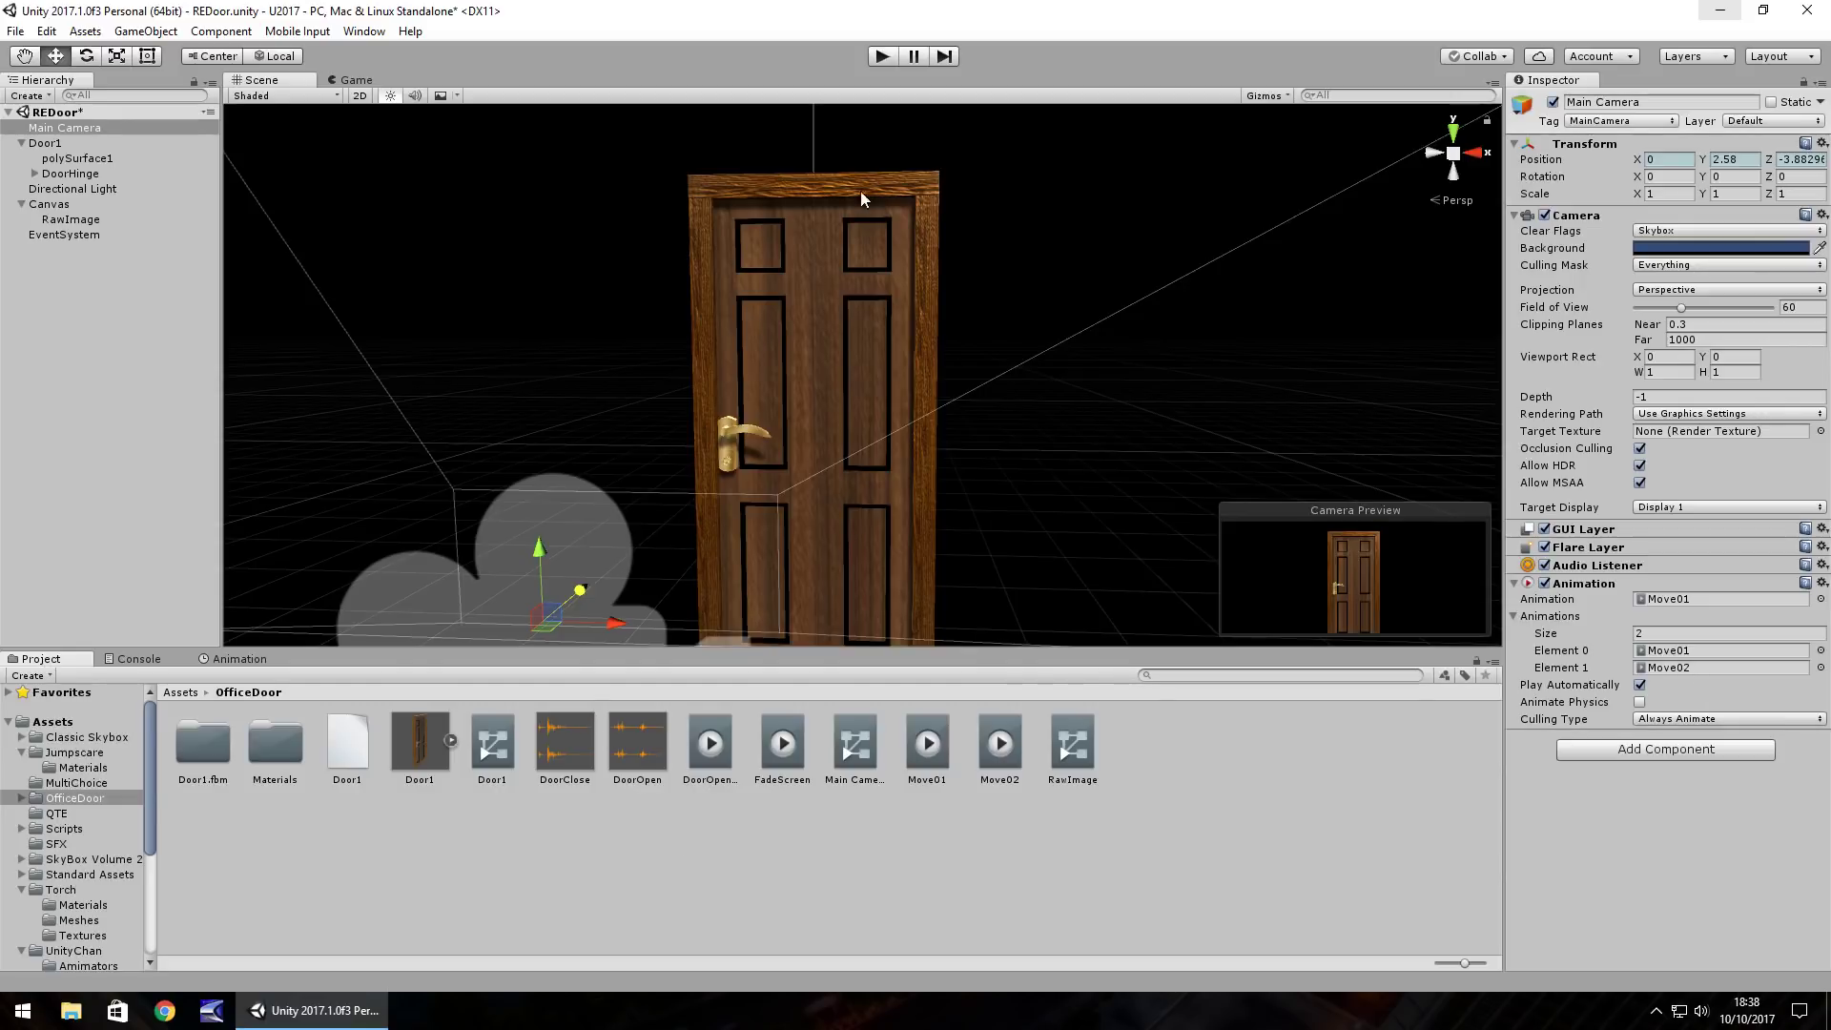
Step: Test-play the scene, then turn off Play Automatically in Door1's Animation component
left_click(879, 58)
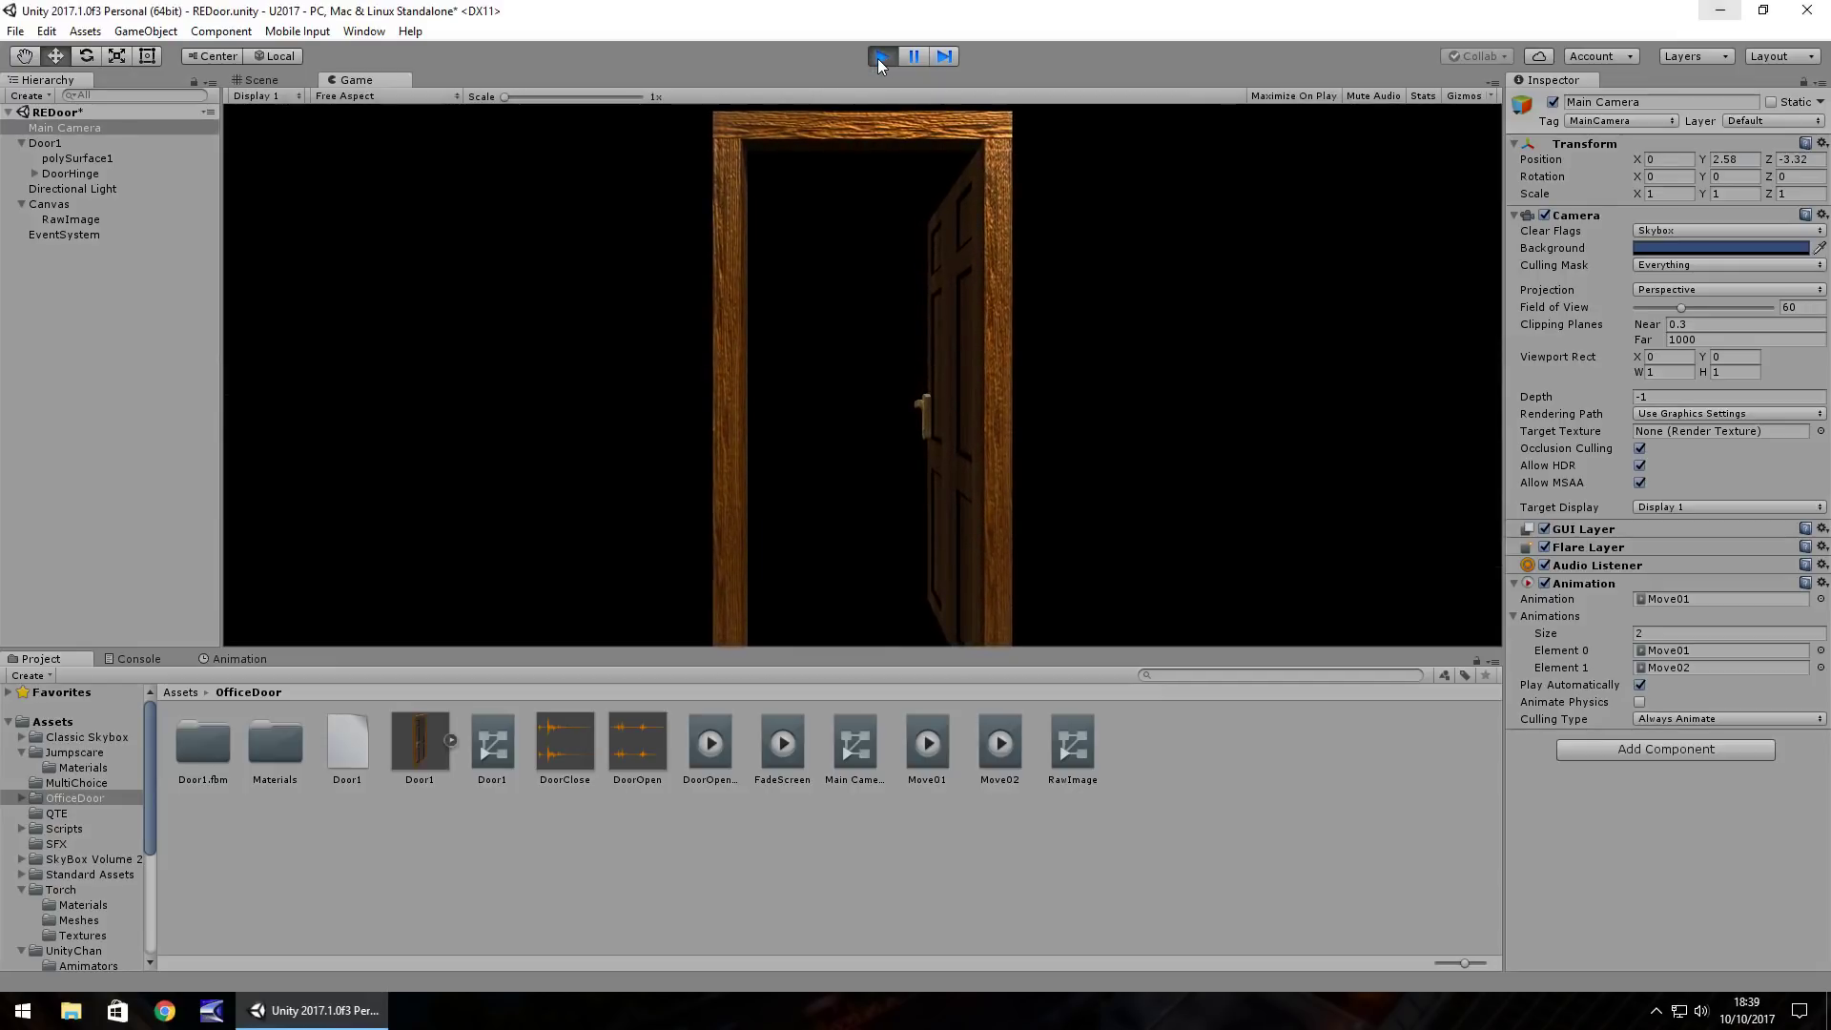
left_click(879, 57)
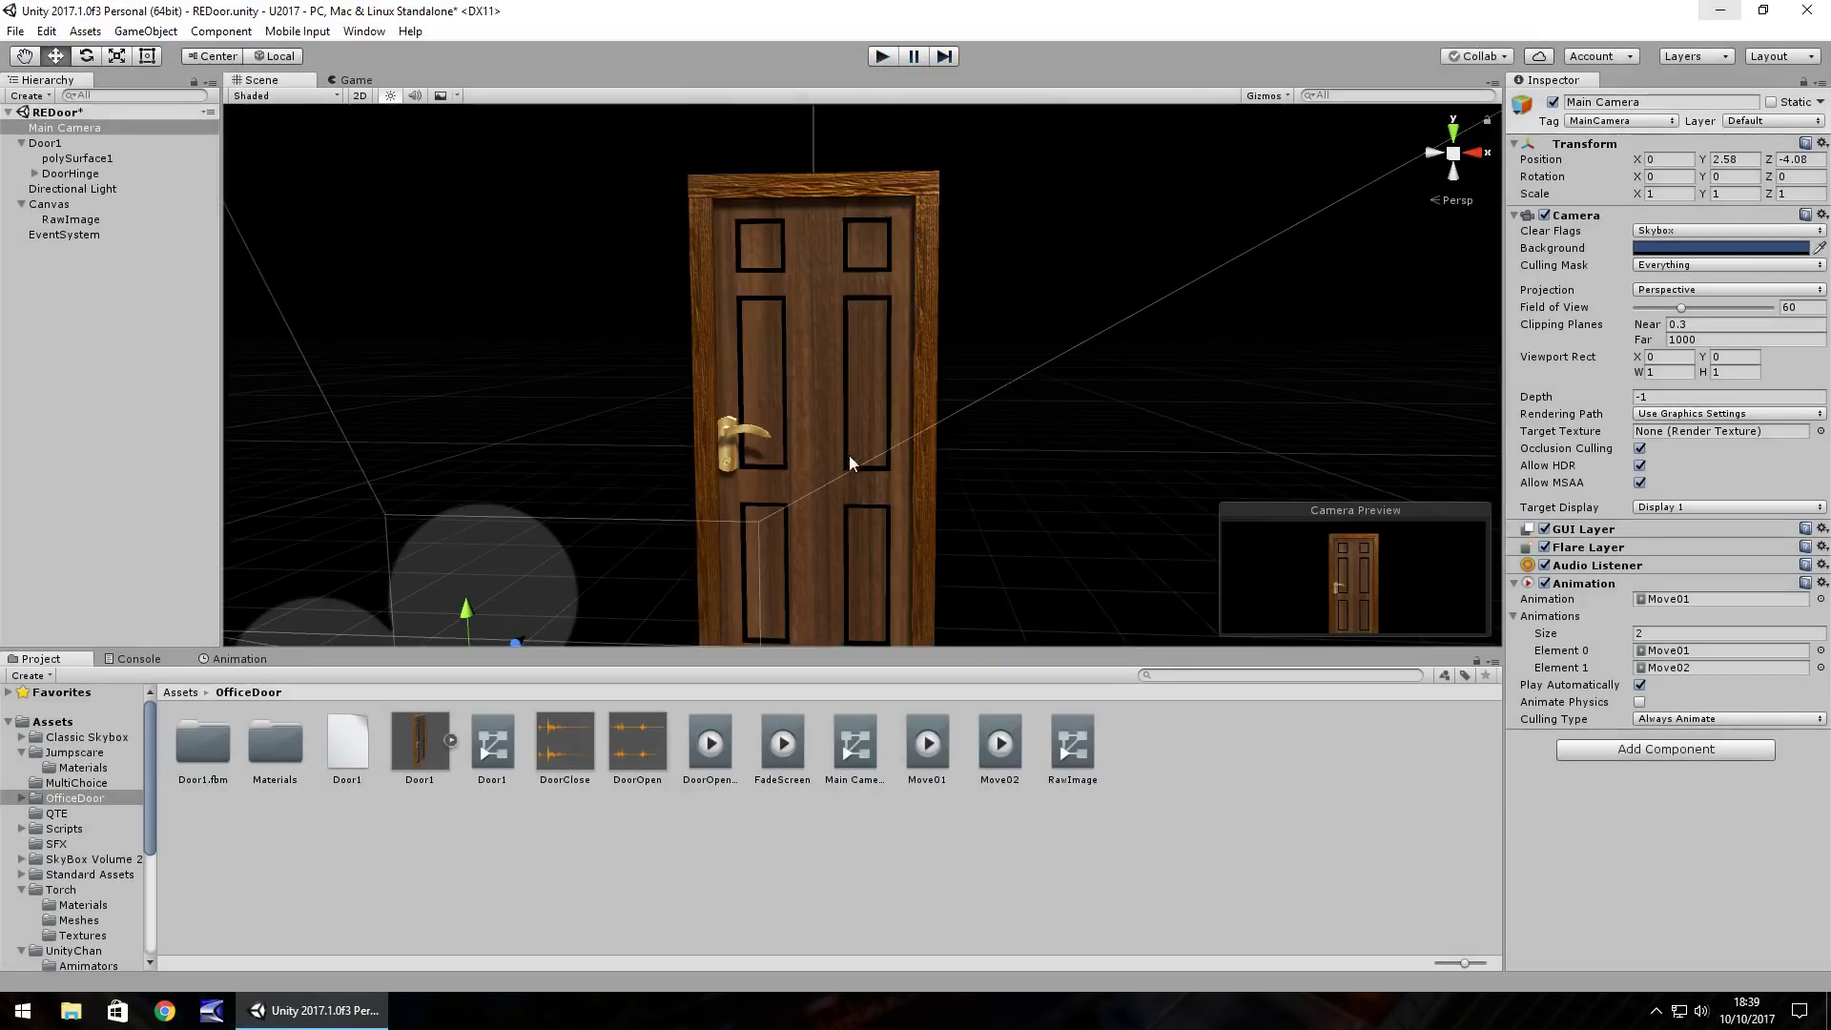
left_click(55, 144)
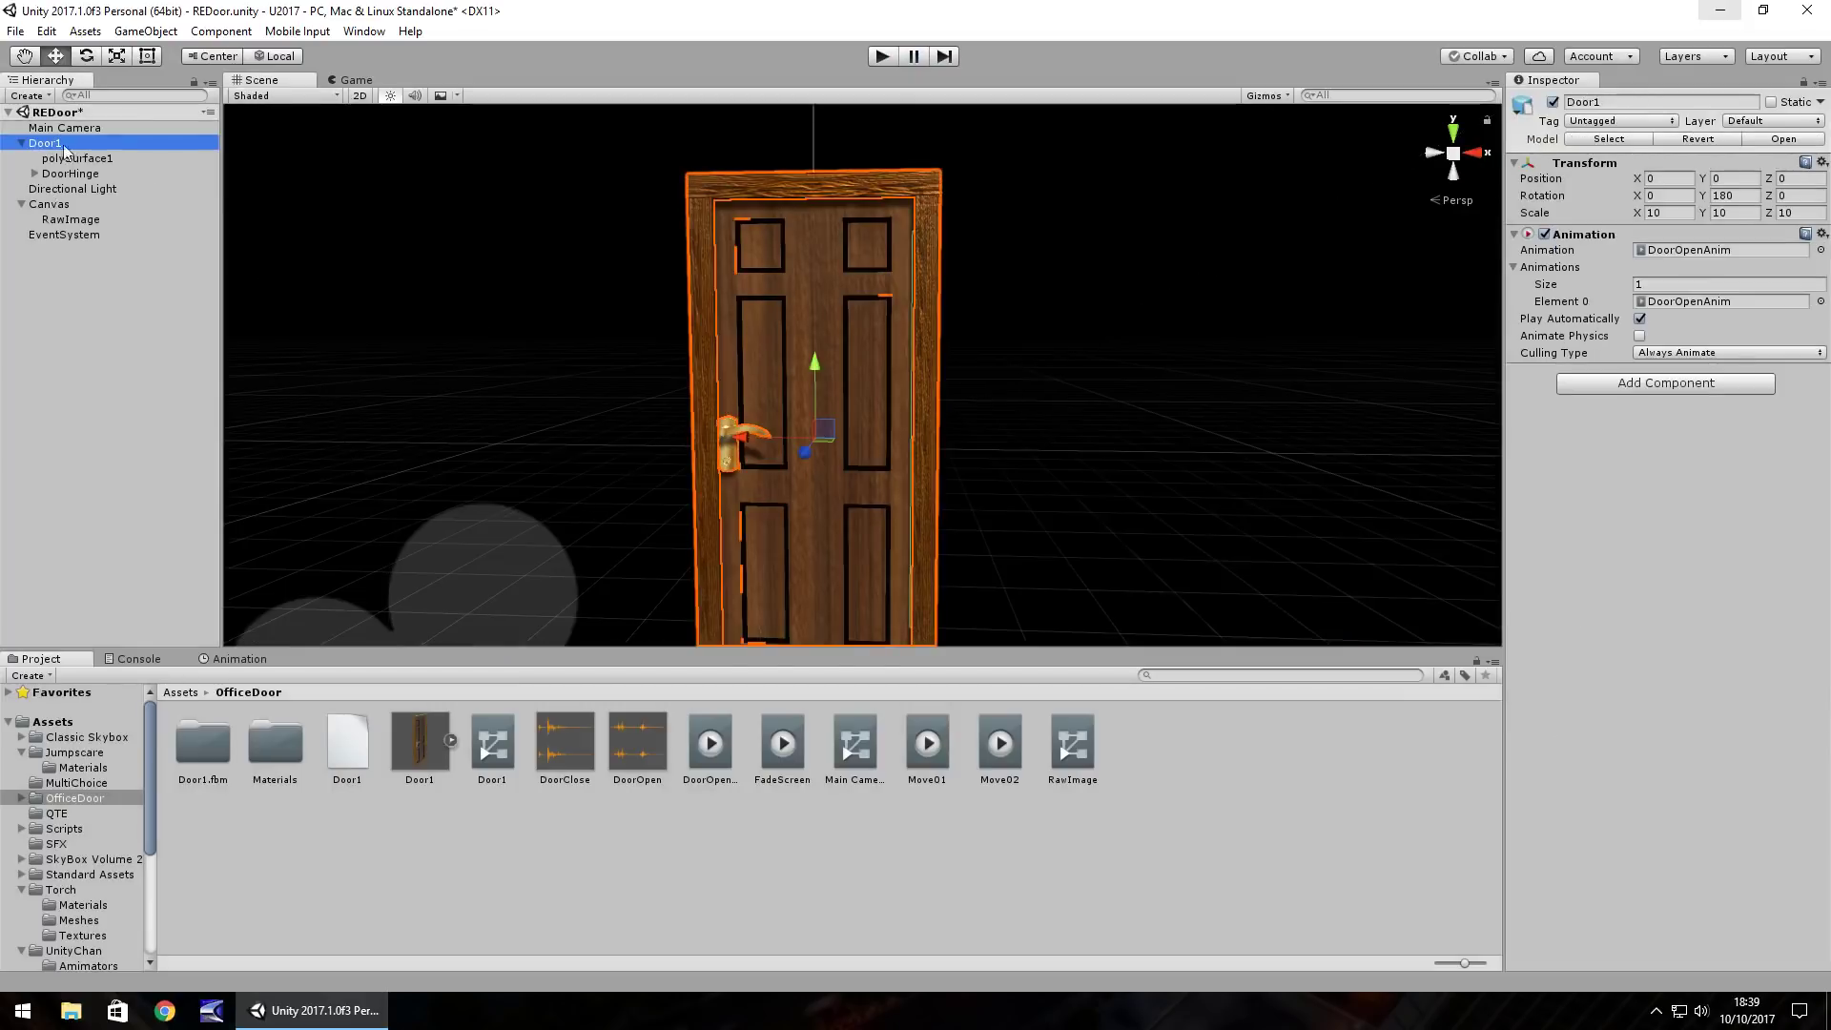
left_click(1640, 318)
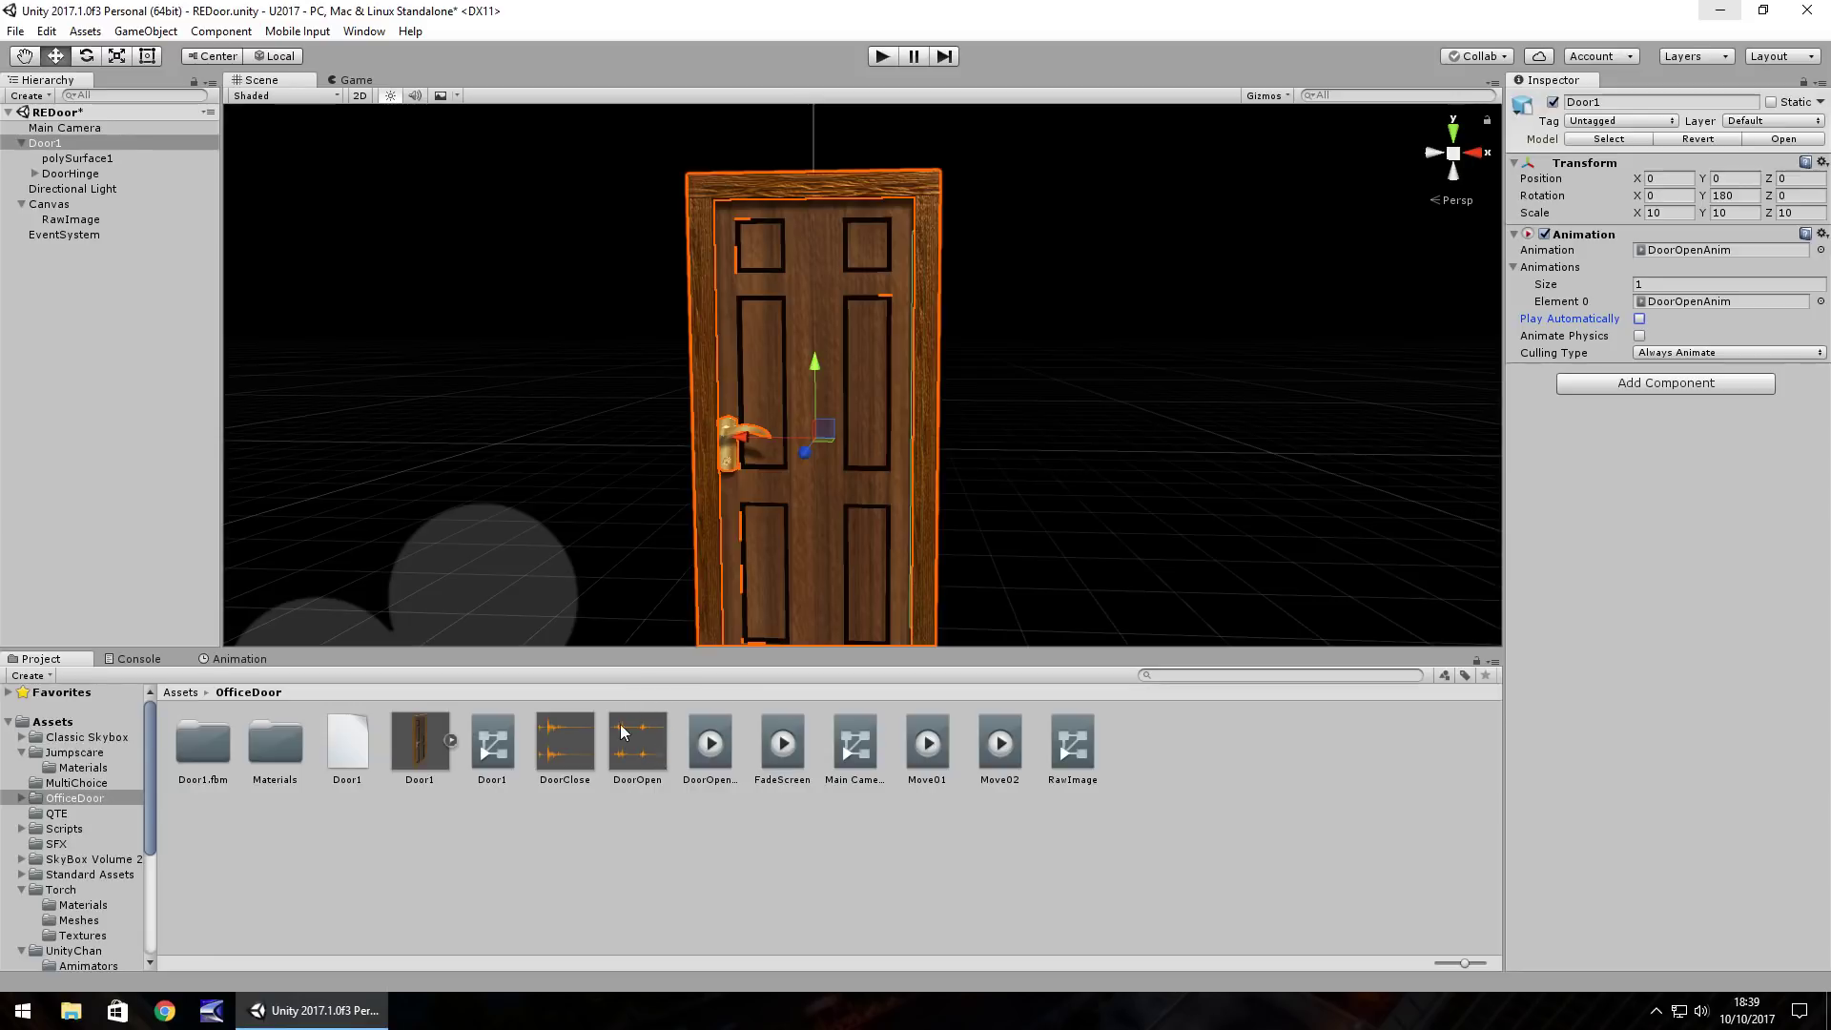
Step: Create a C# script named SequenceDoor in the OfficeDoor folder
right_click(1160, 750)
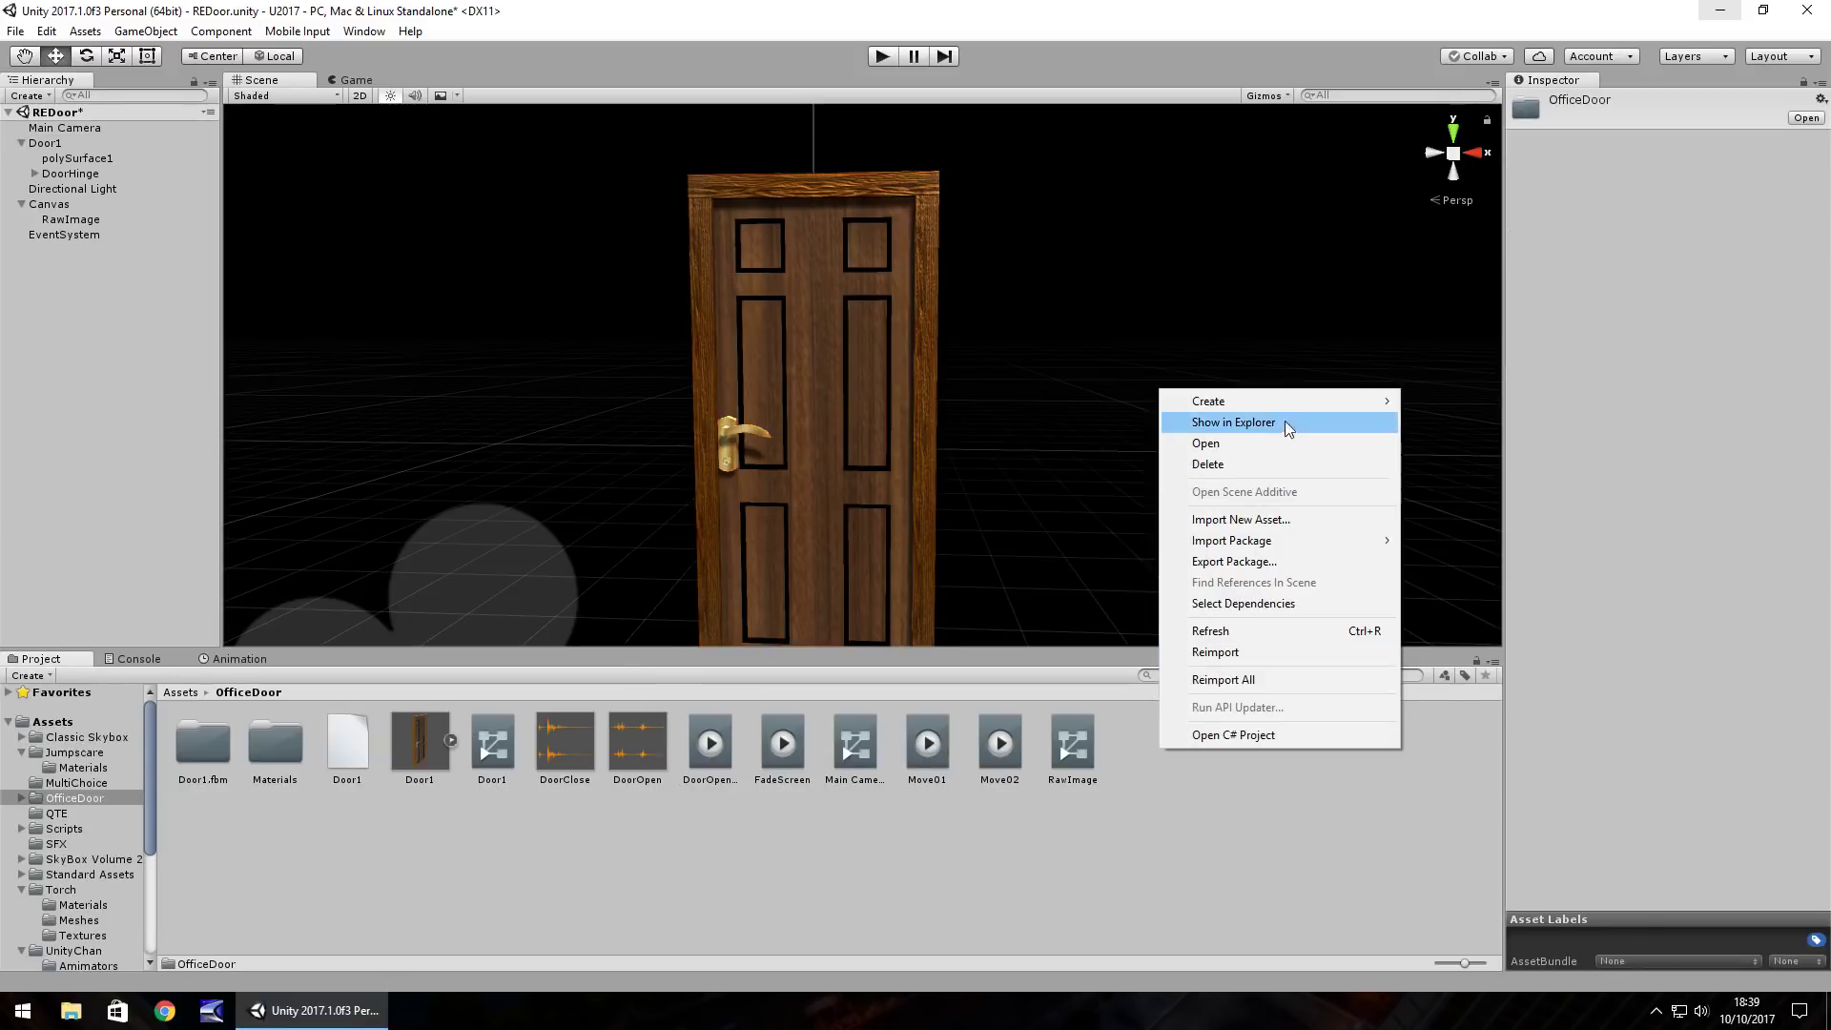
mouse_move(1258, 403)
left_click(1452, 429)
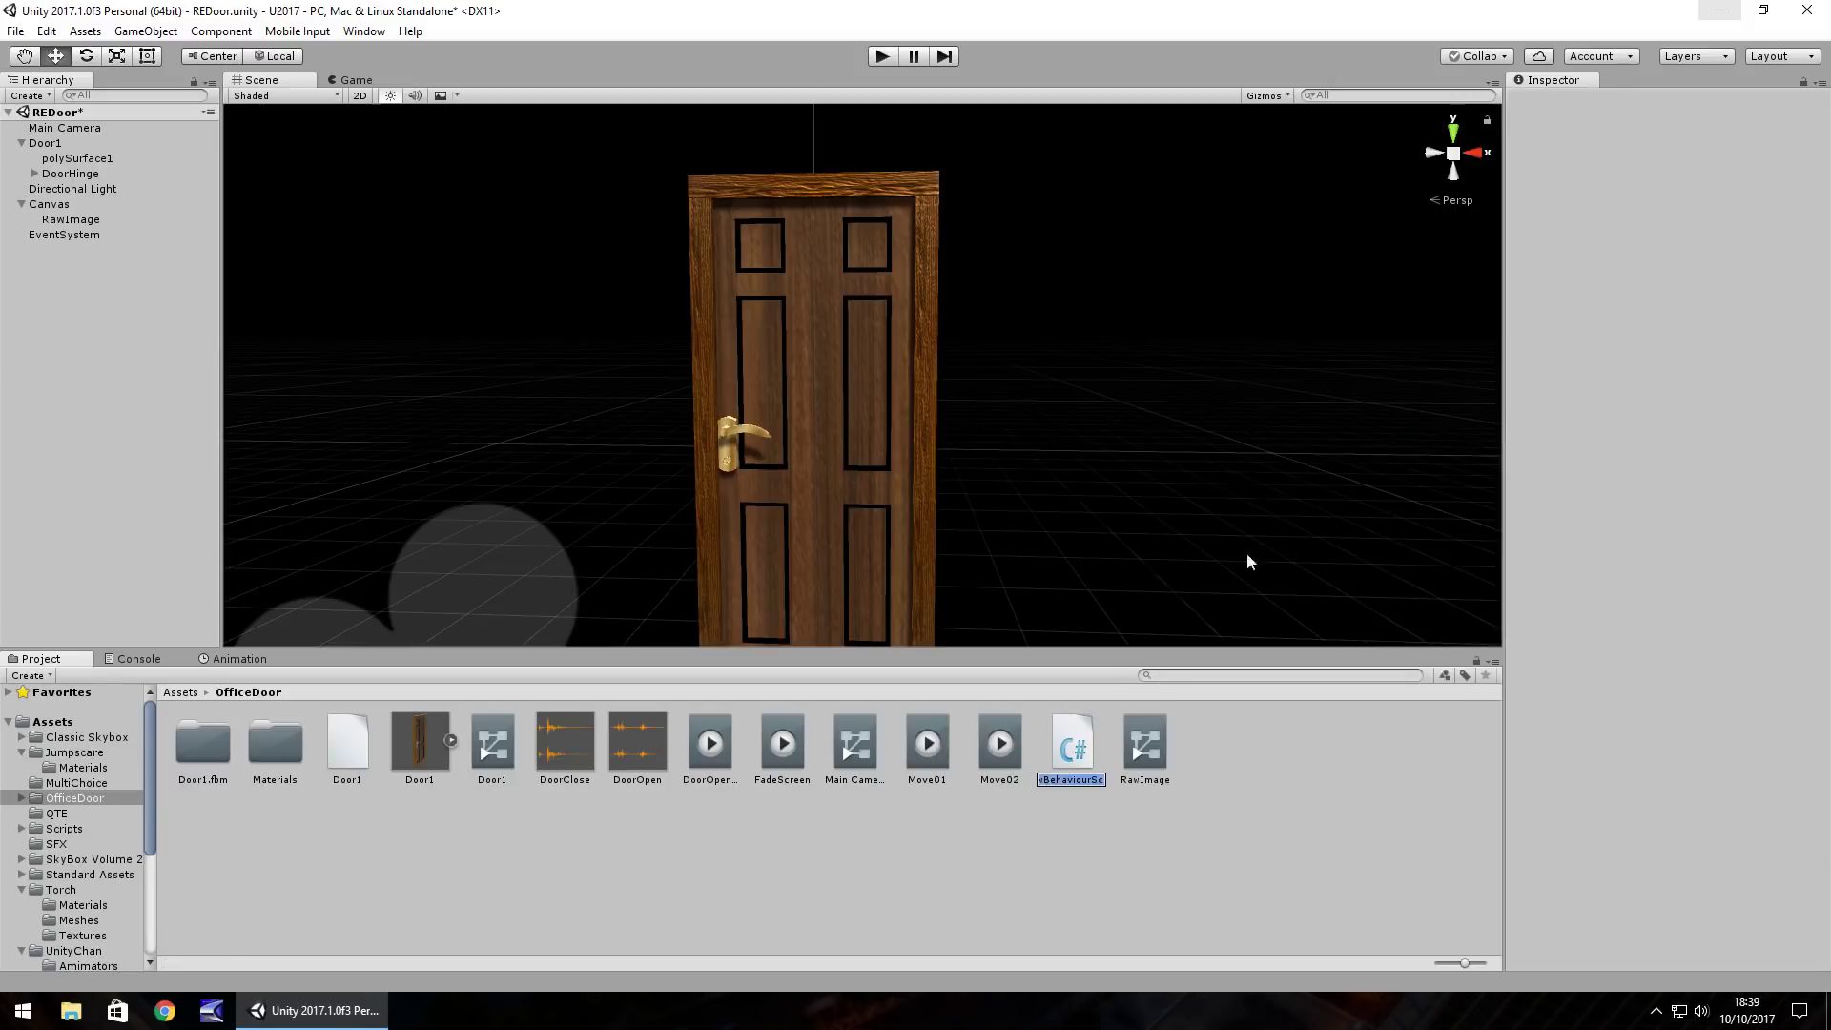
type("SequenceDoor")
key("Return")
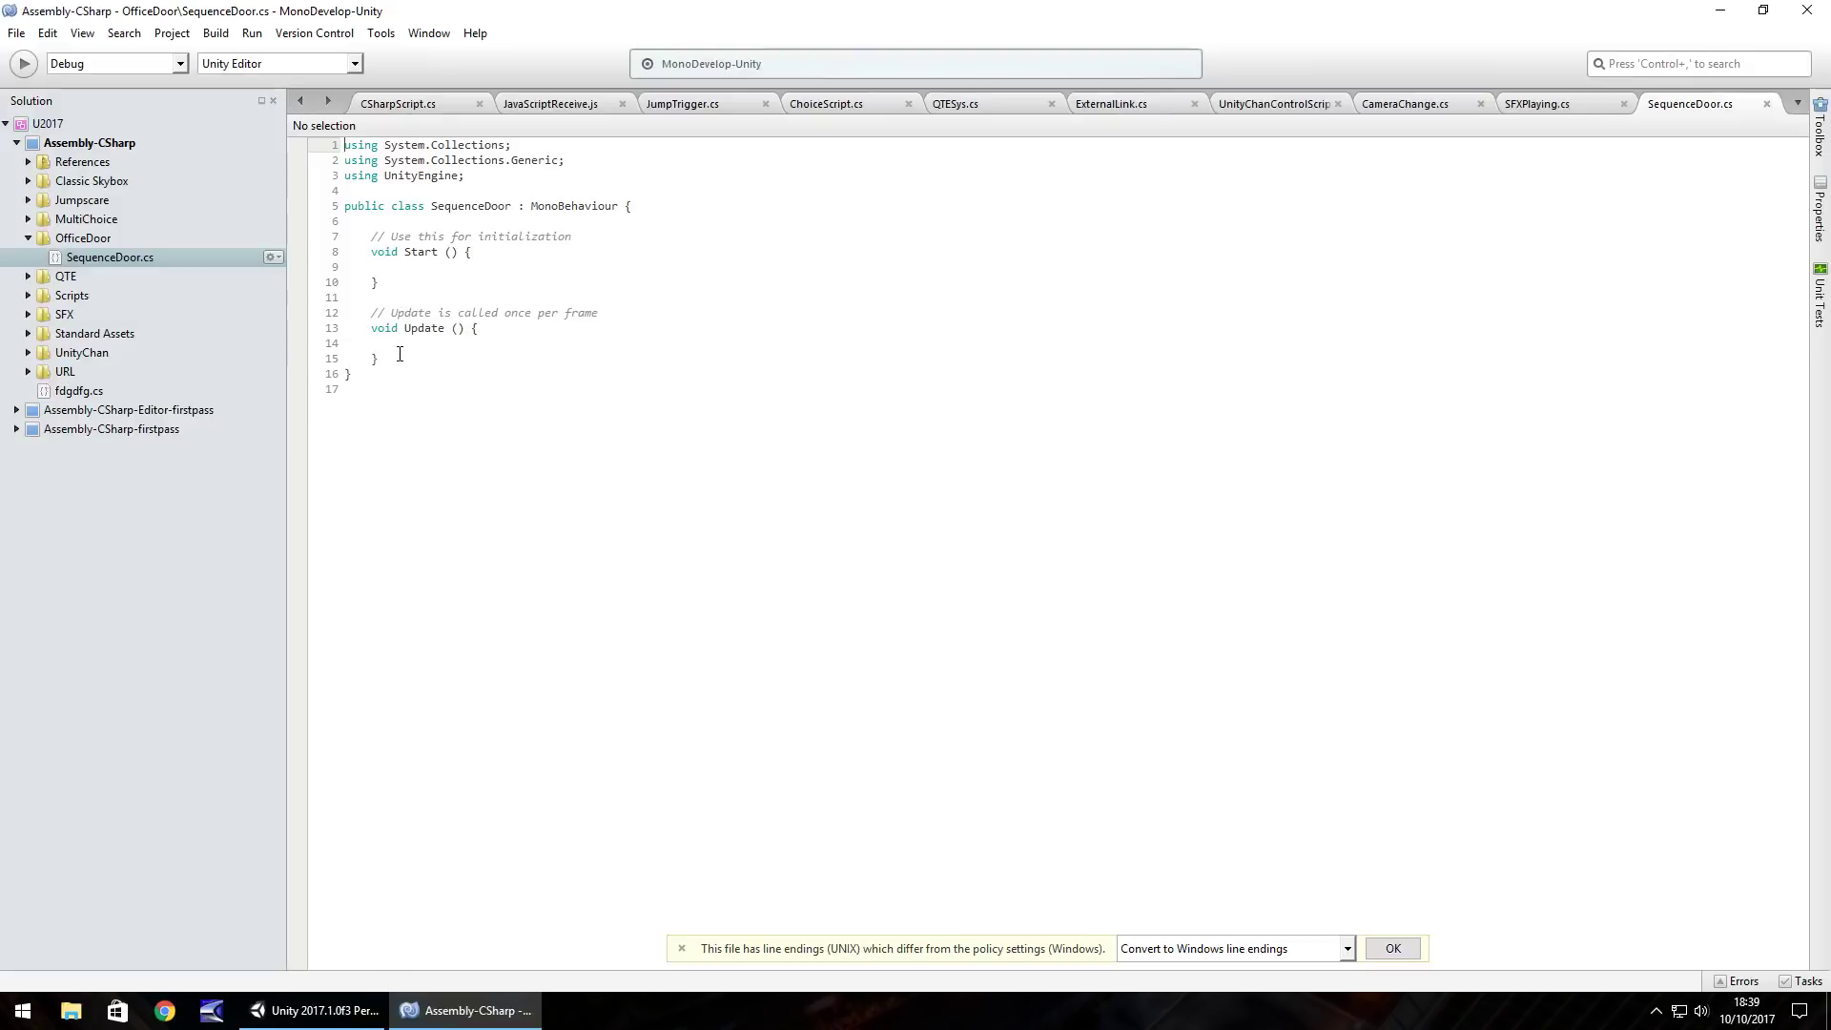
Step: Delete SequenceDoor's Update method and the initialization comment in Start
left_click_drag(394, 358, 286, 299)
key("Delete")
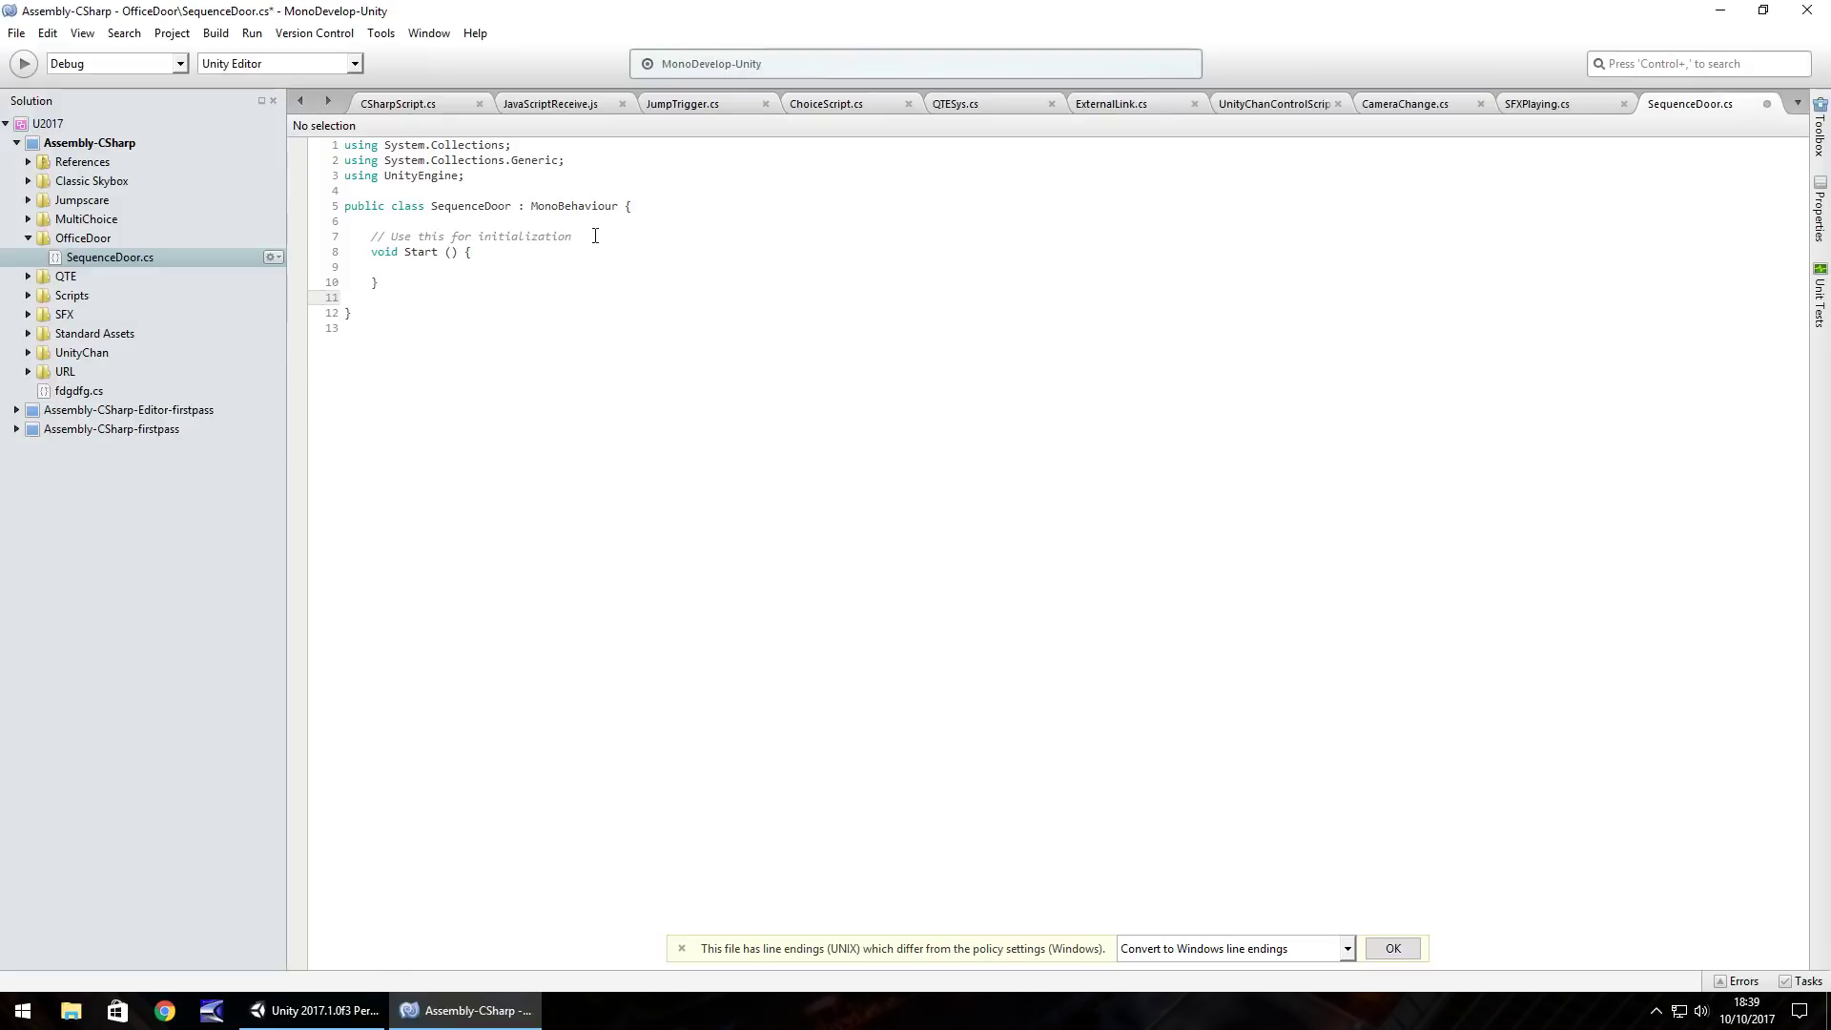
left_click_drag(595, 235, 369, 237)
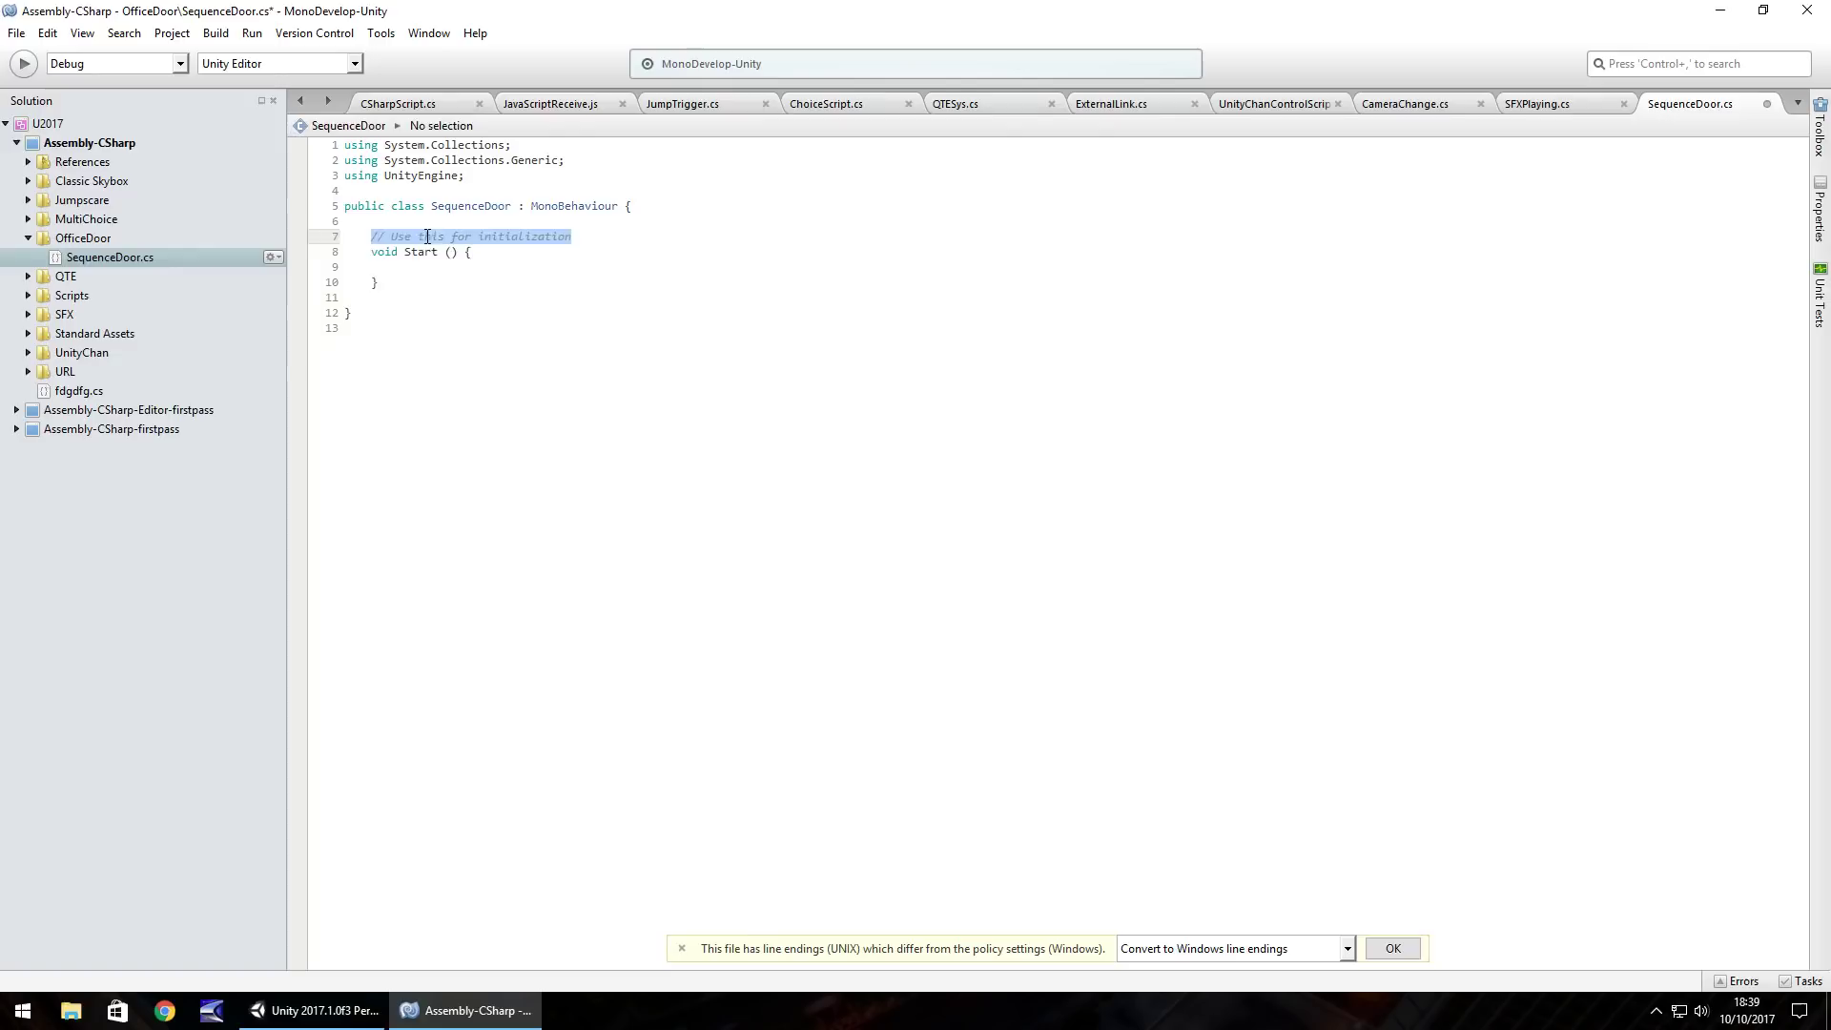
key("Return")
key("Up")
Step: Declare public GameObjects TheCamera and TheDoor and public AudioSources DoorOpens and DoorCloses
type("publ")
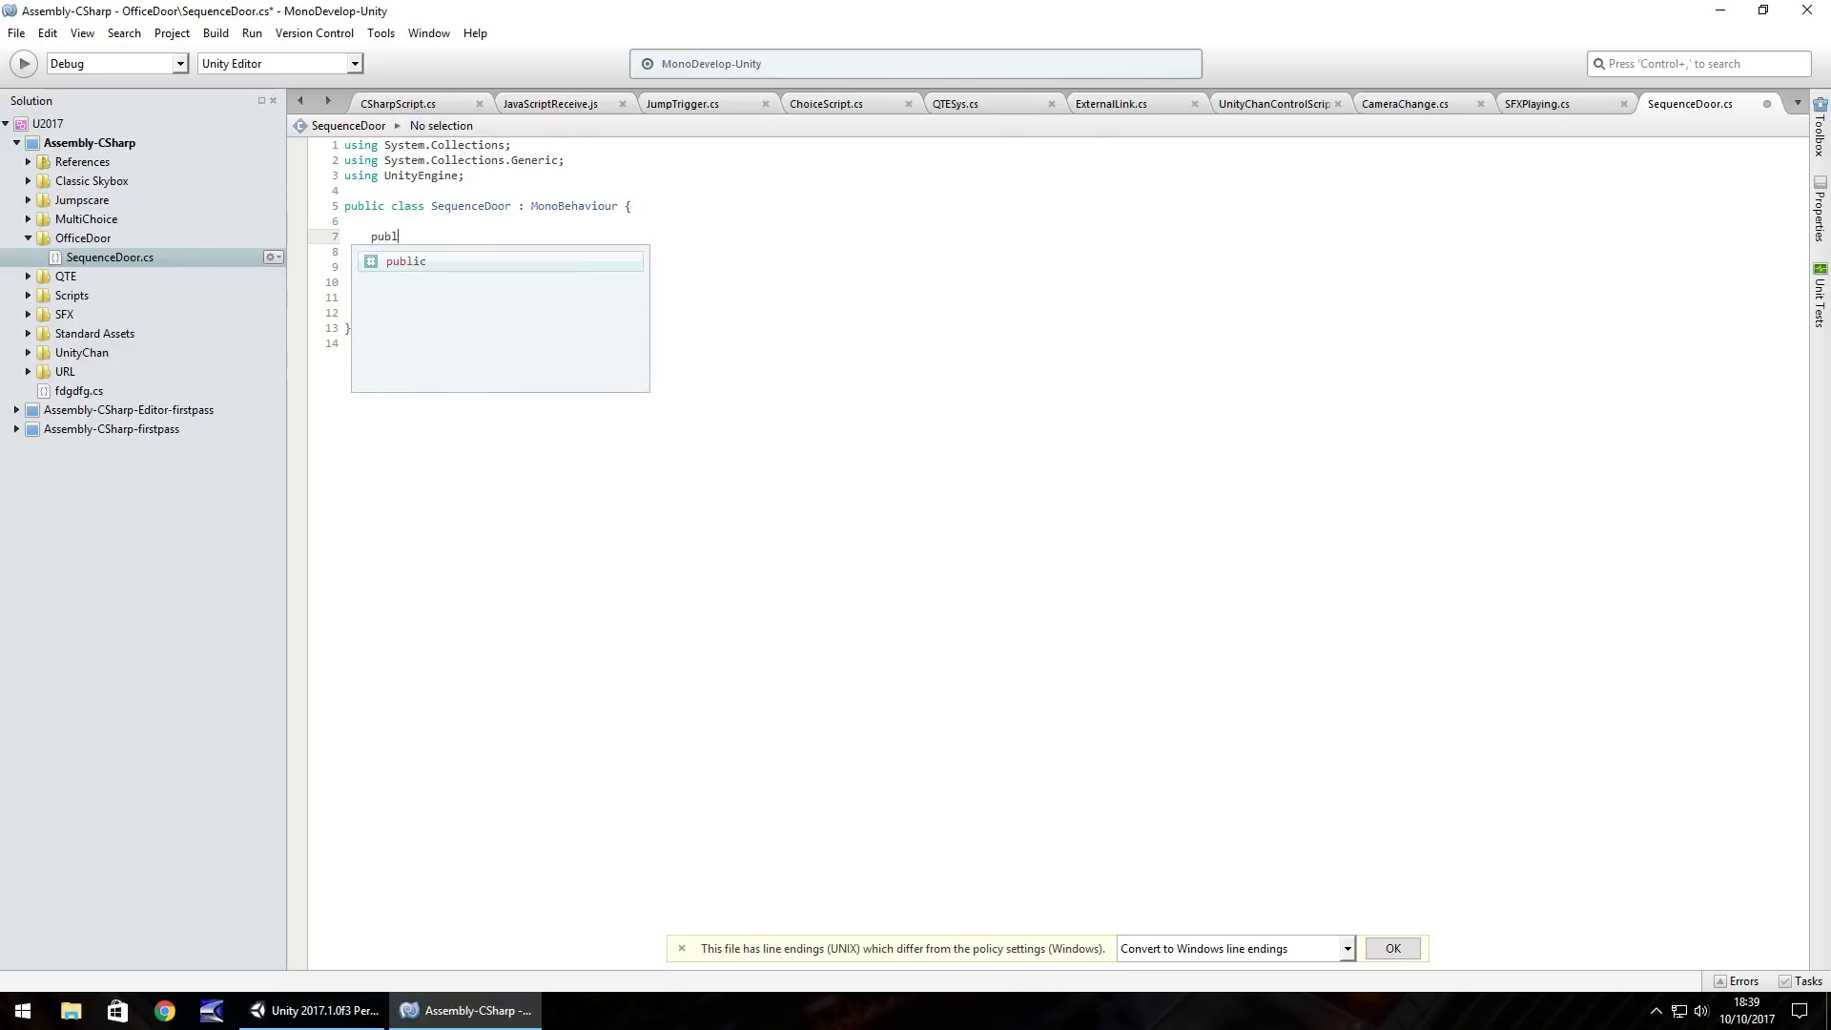
type("ic Ga")
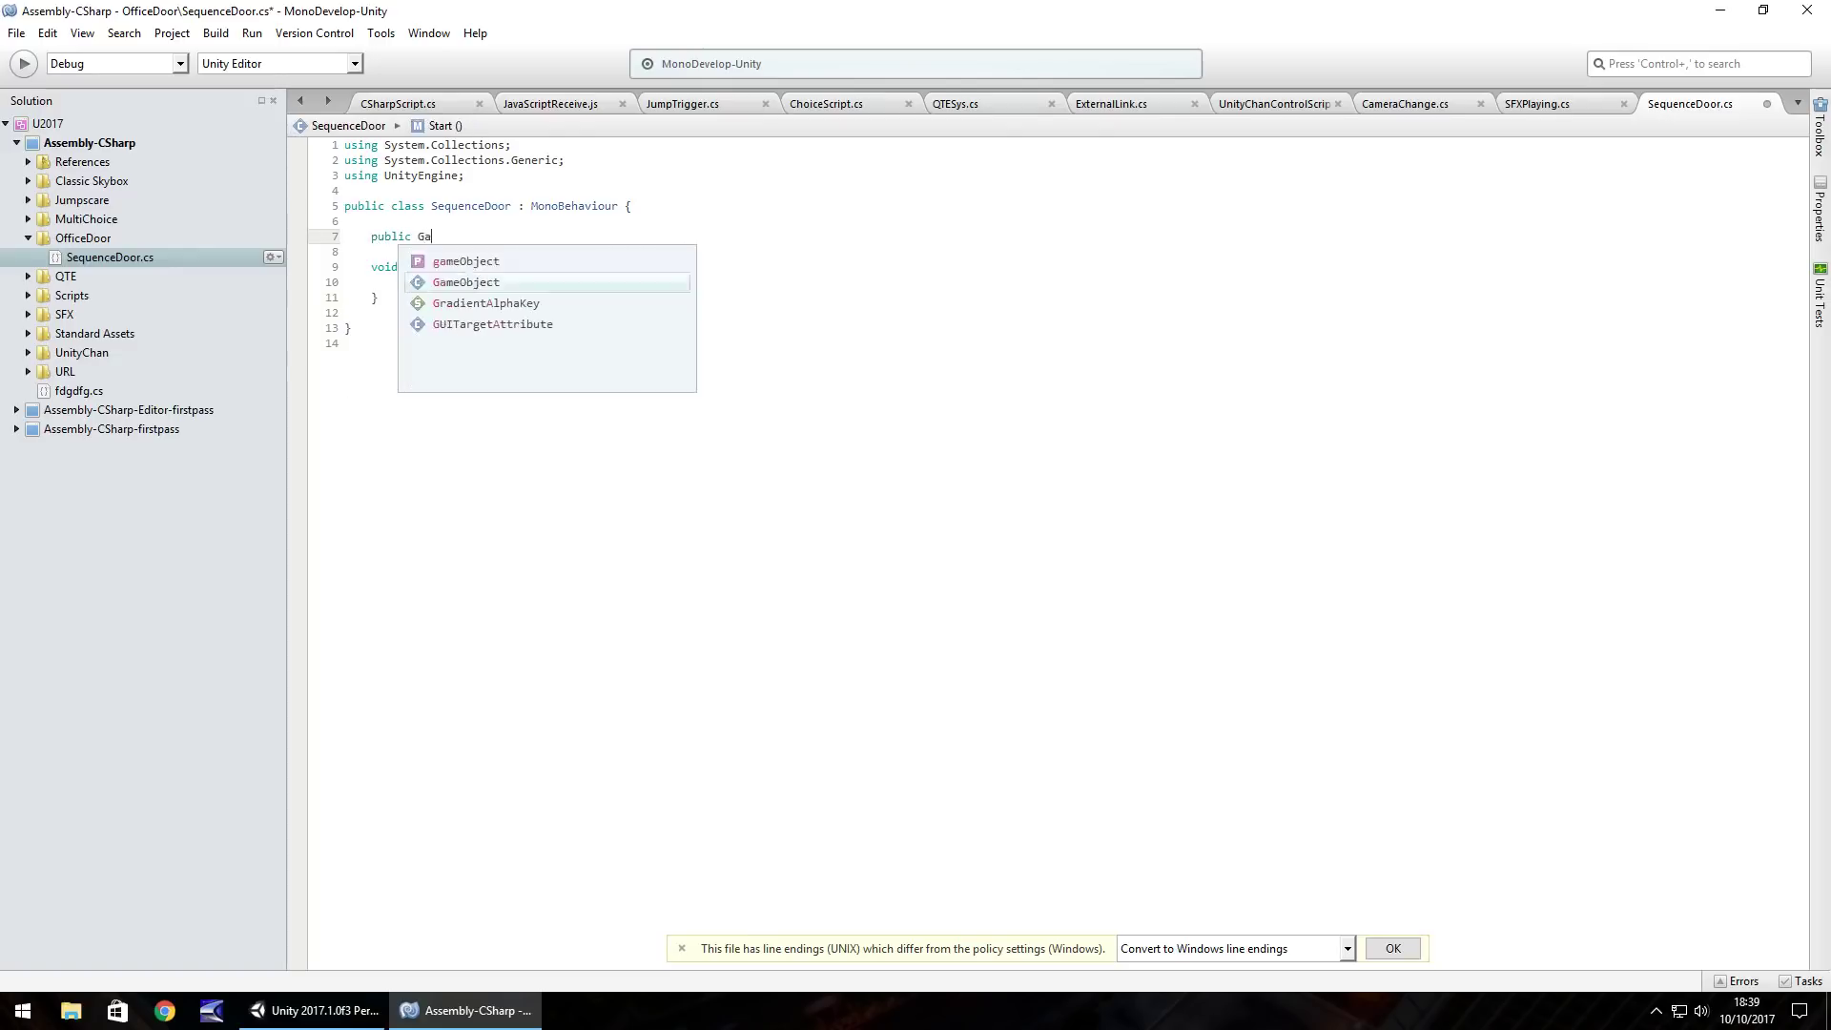
type("me")
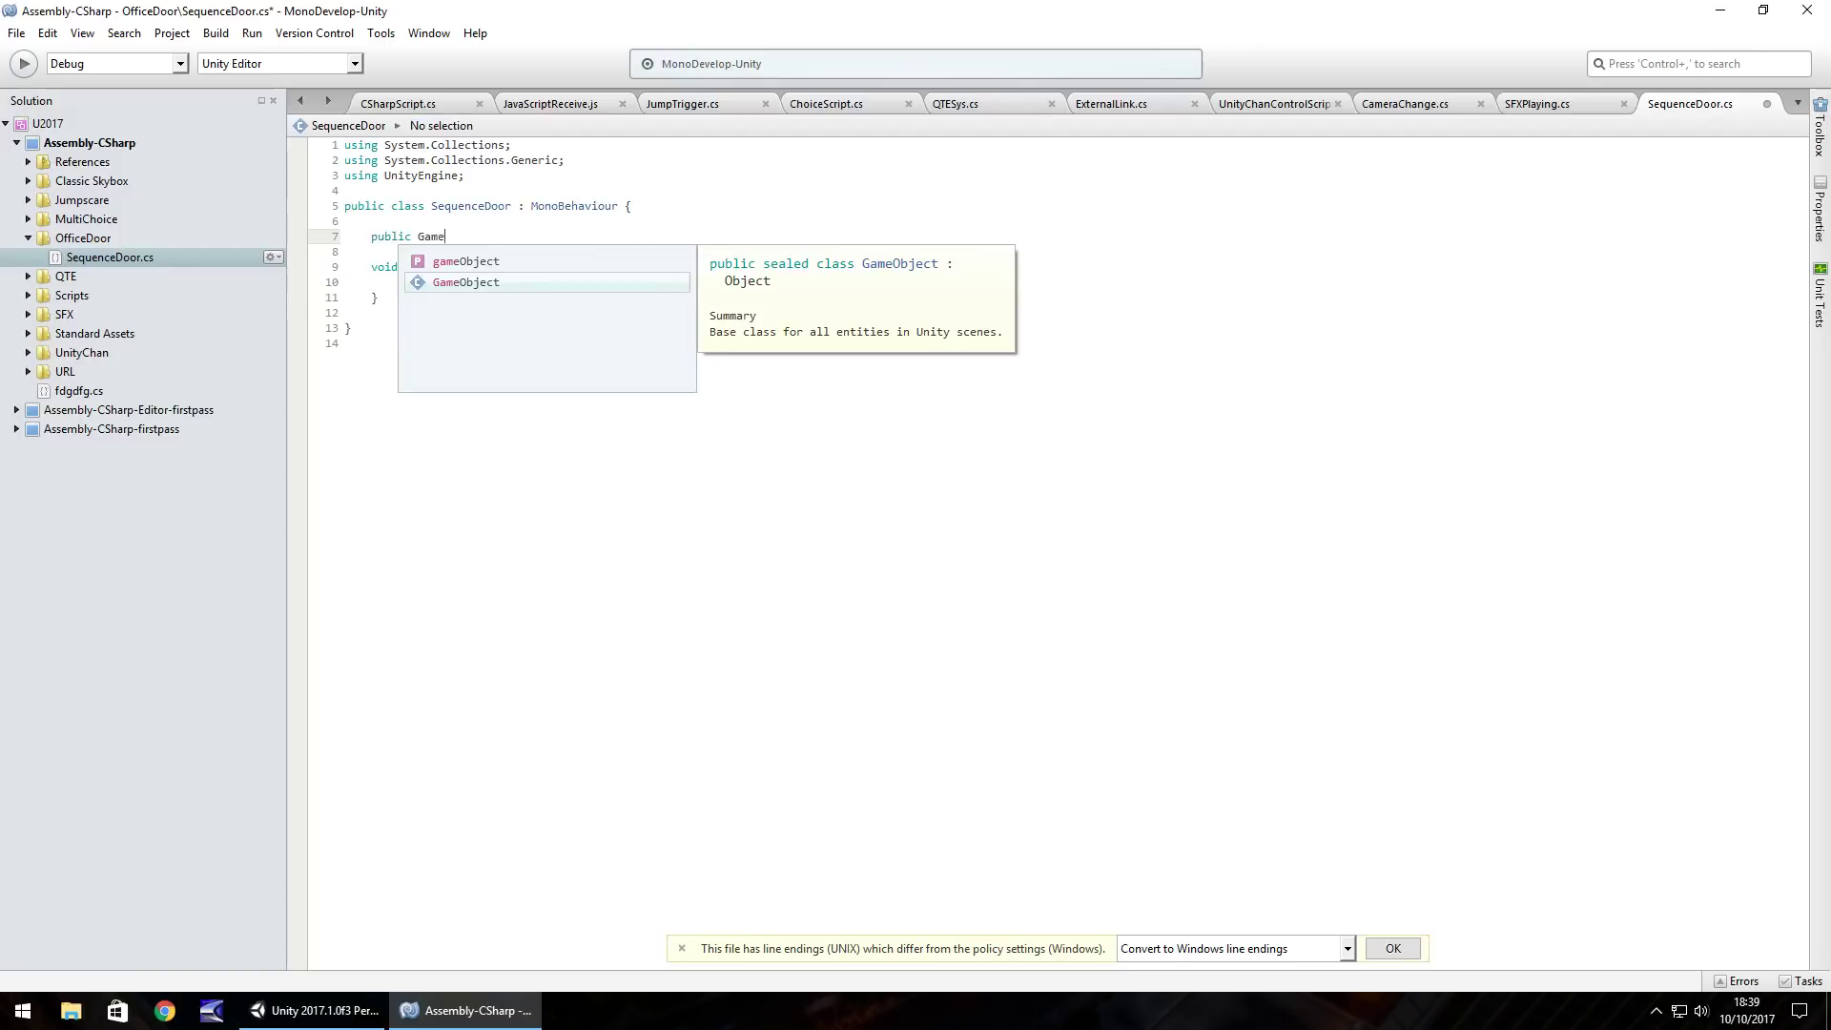
type("Object ")
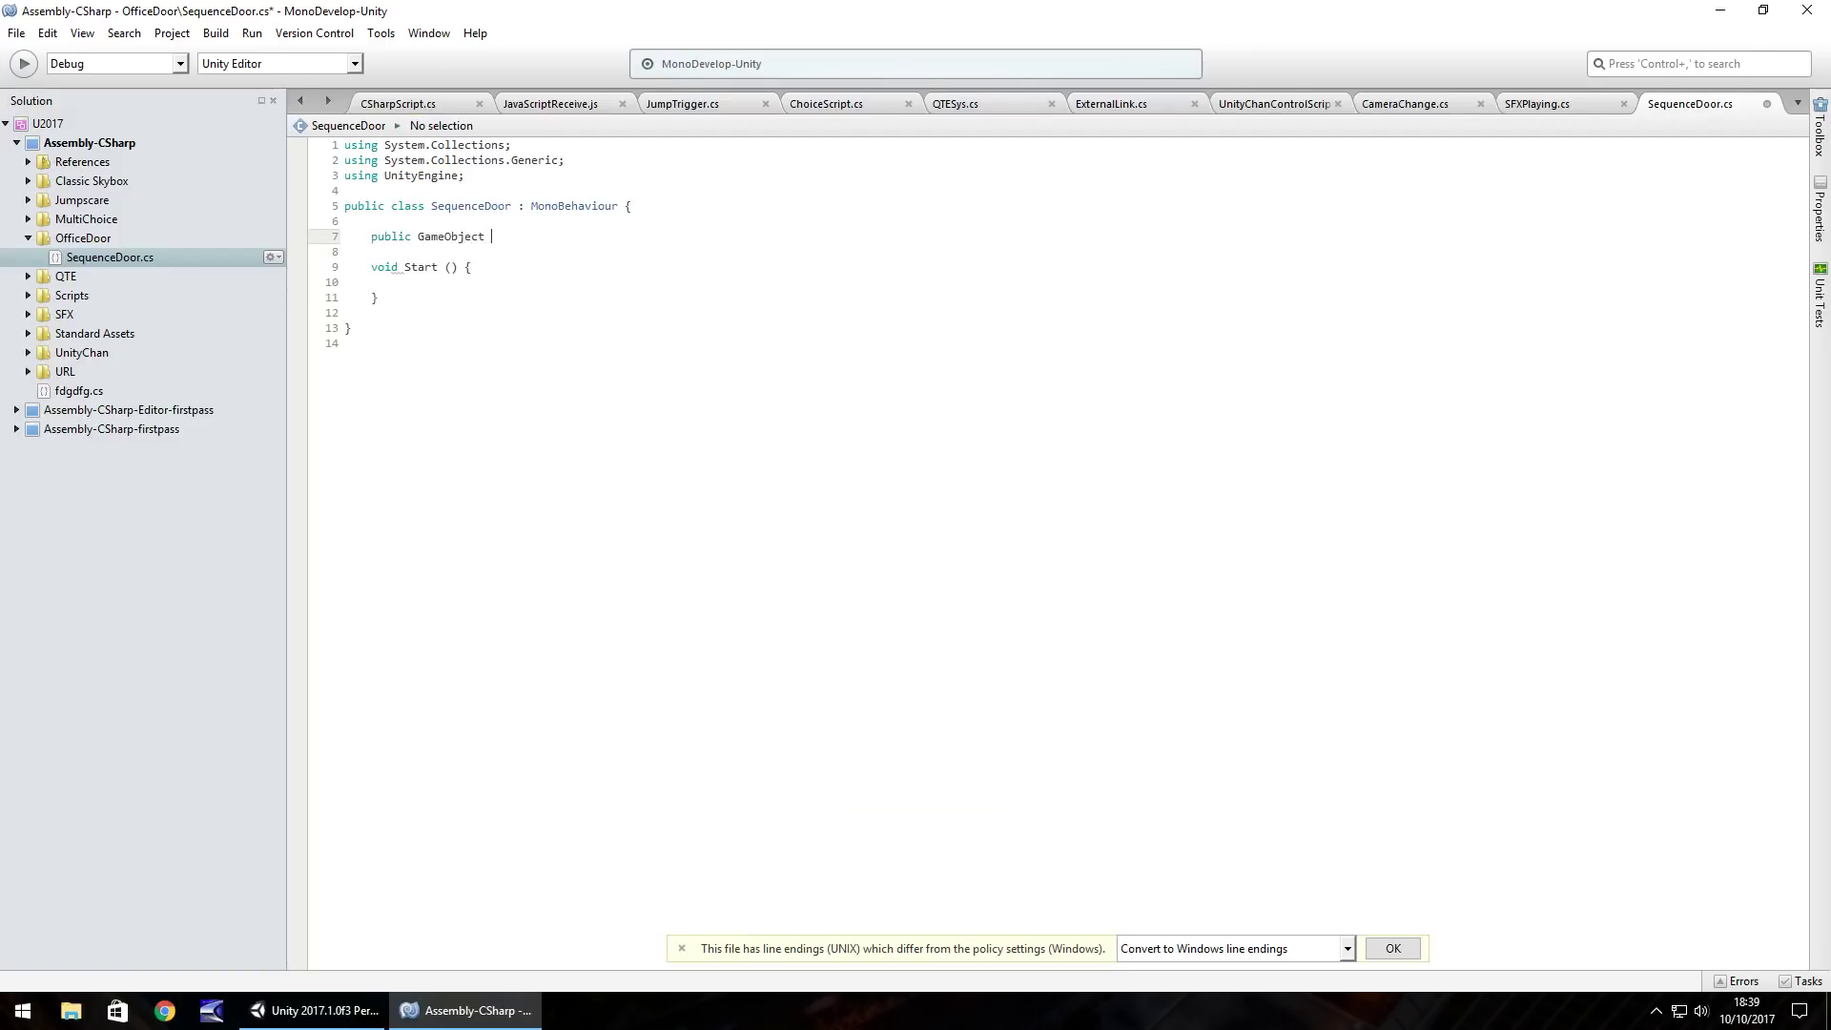
type("TheCamera;")
key("Return")
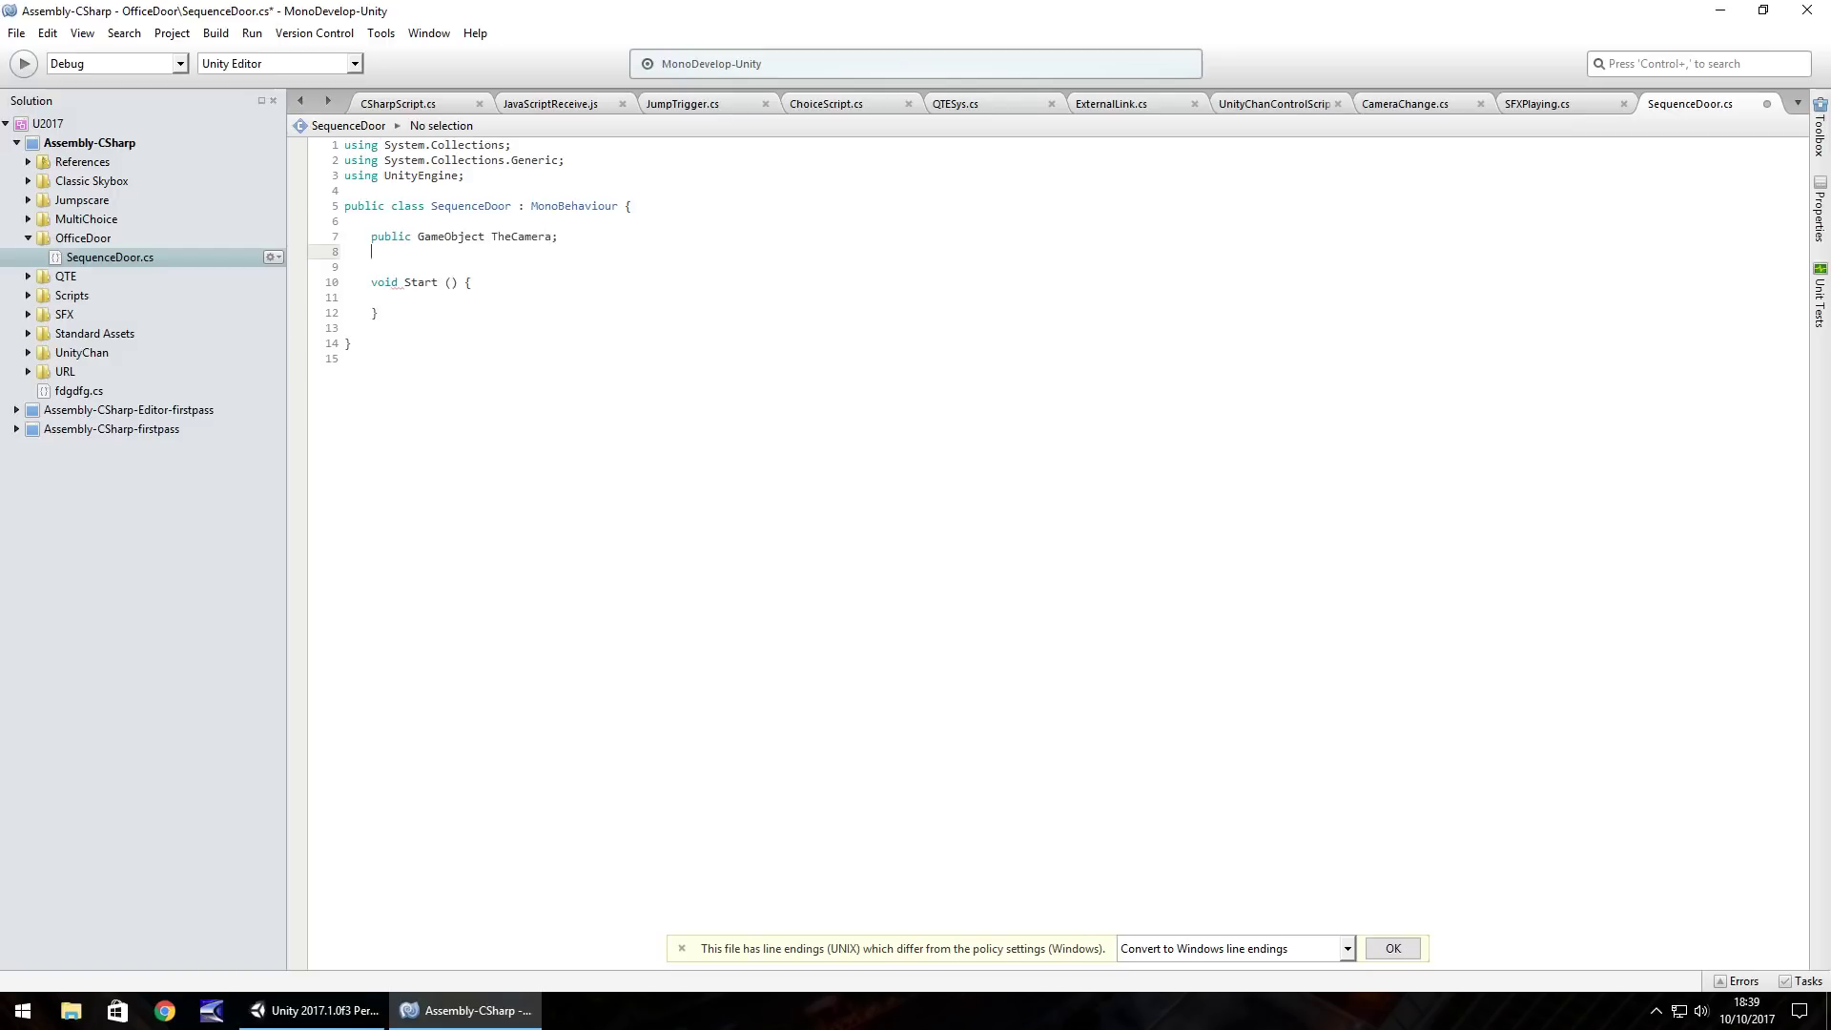
type("public GameObject")
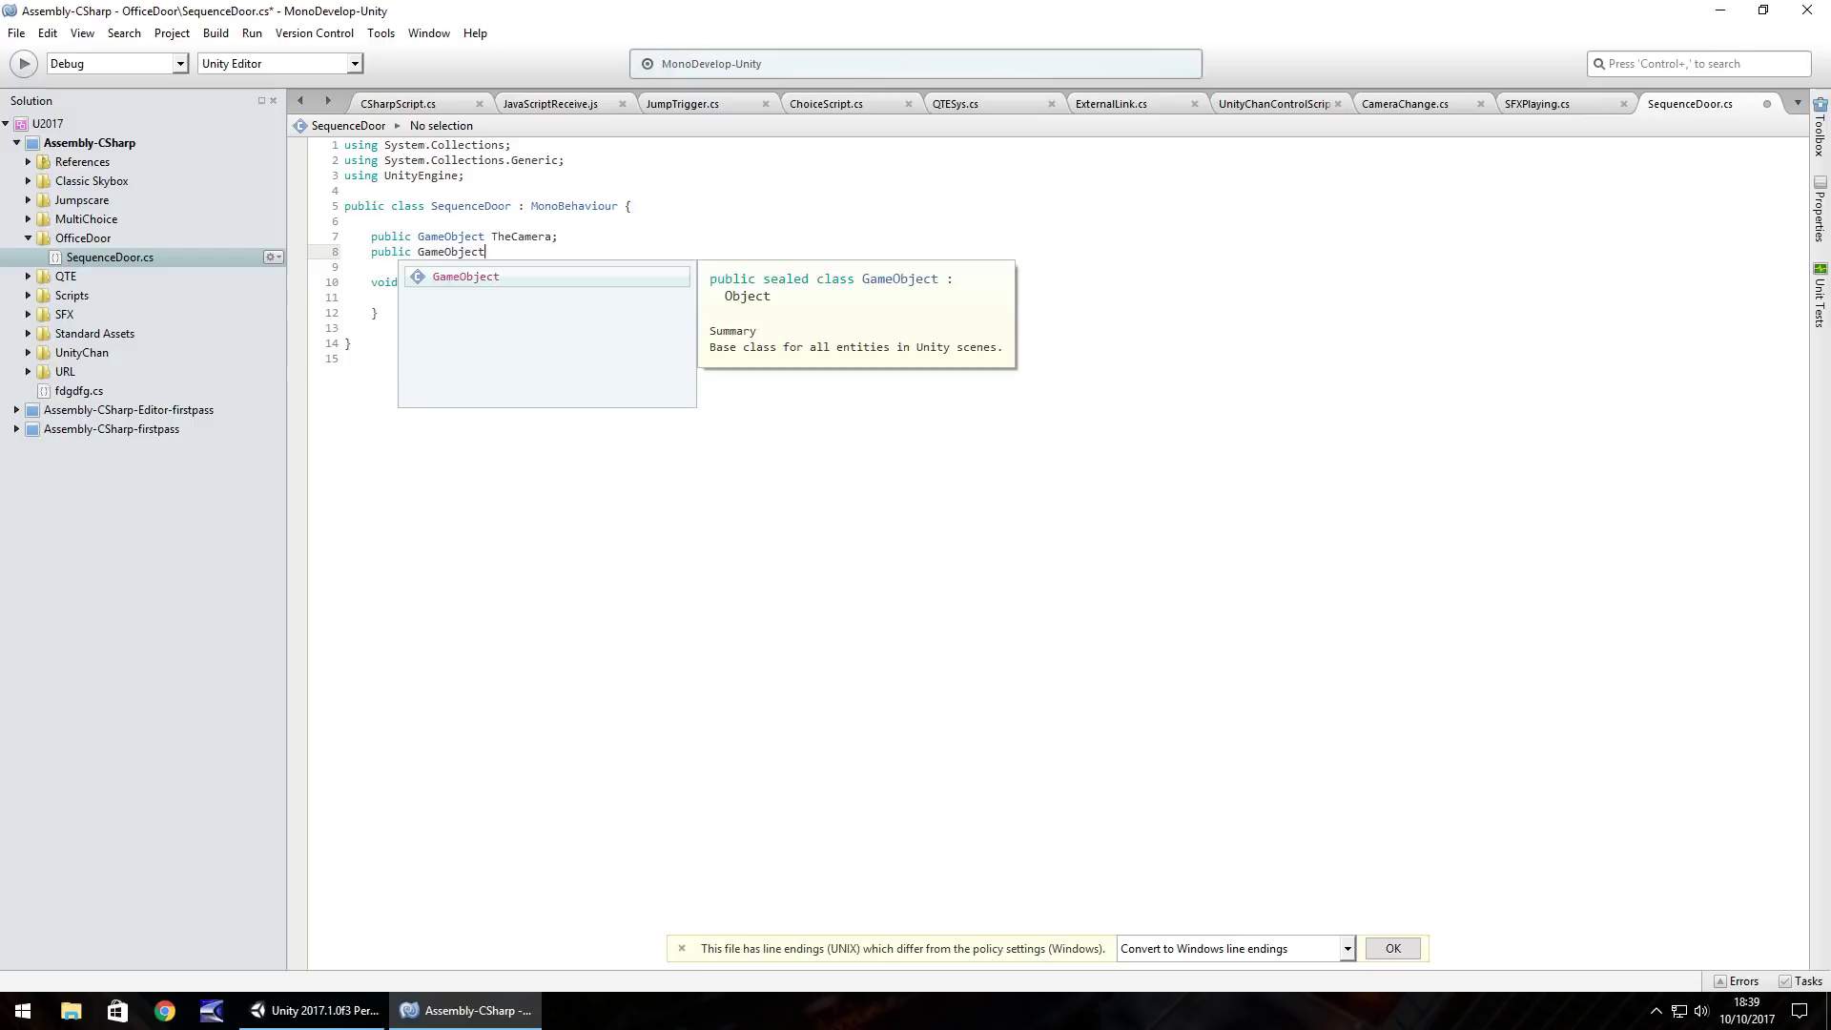
type(" TheDoor;")
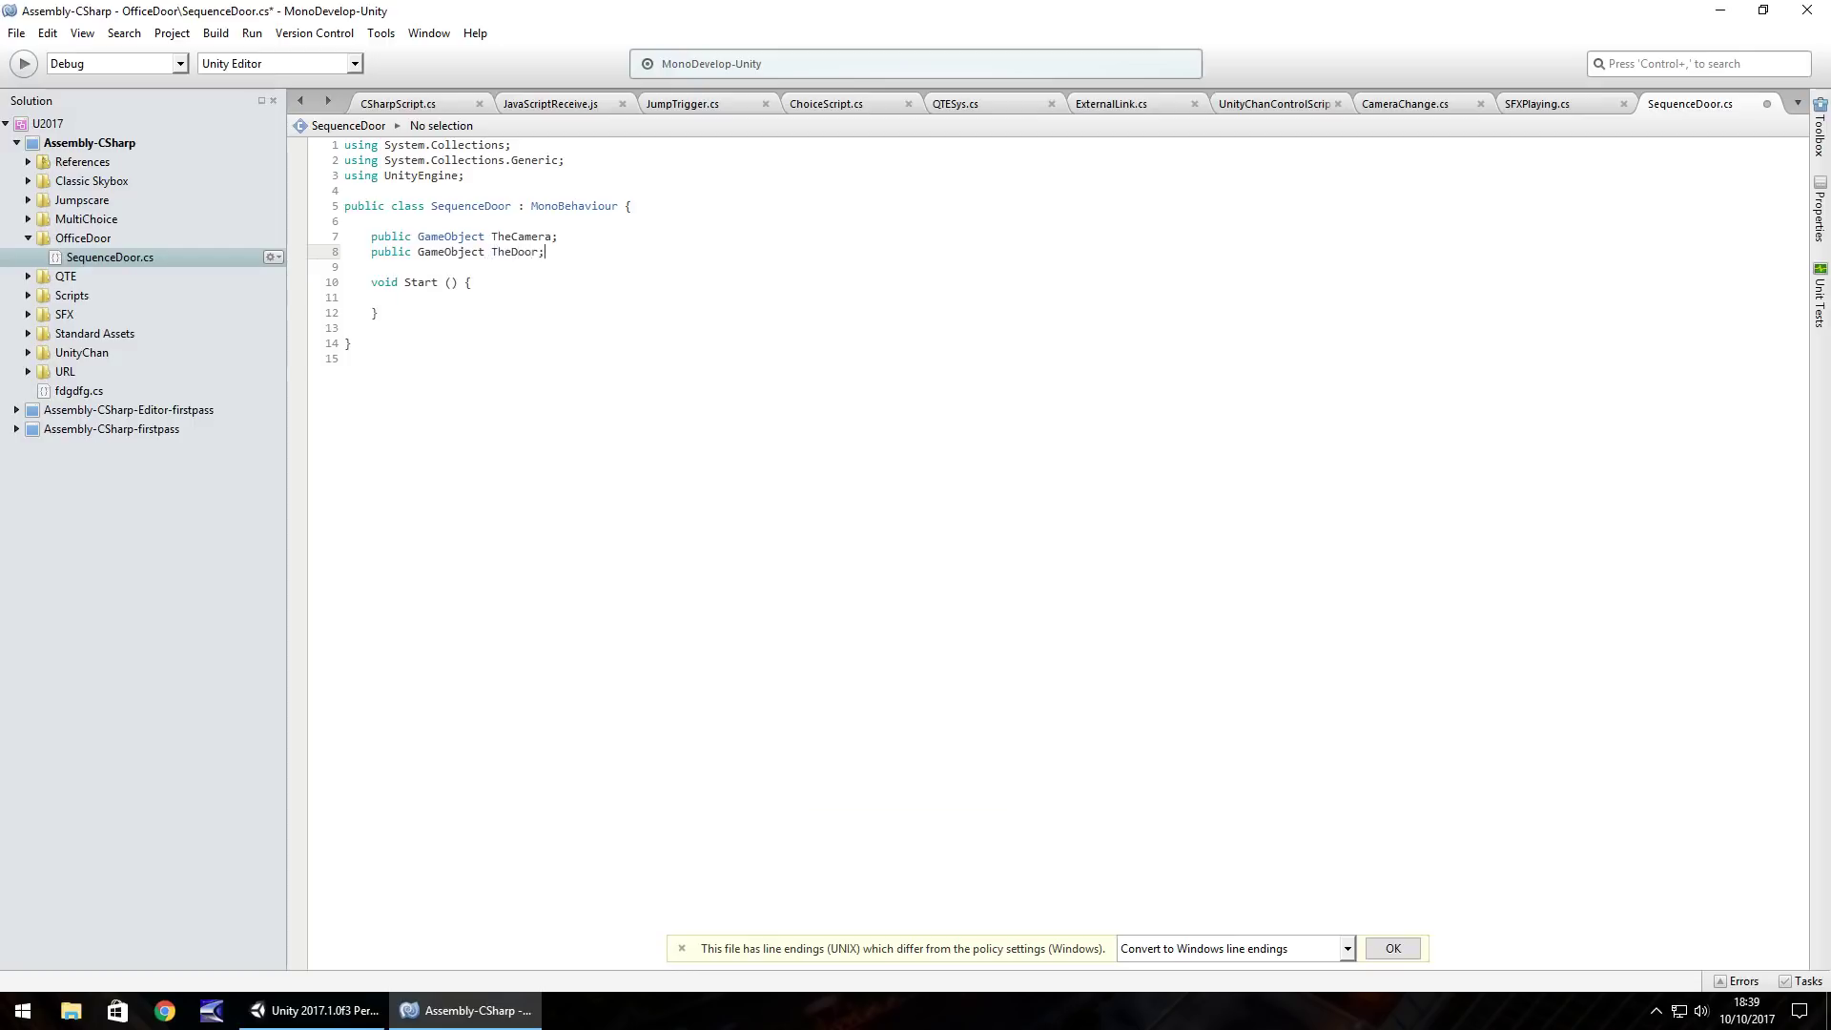
key("Return")
type("publ")
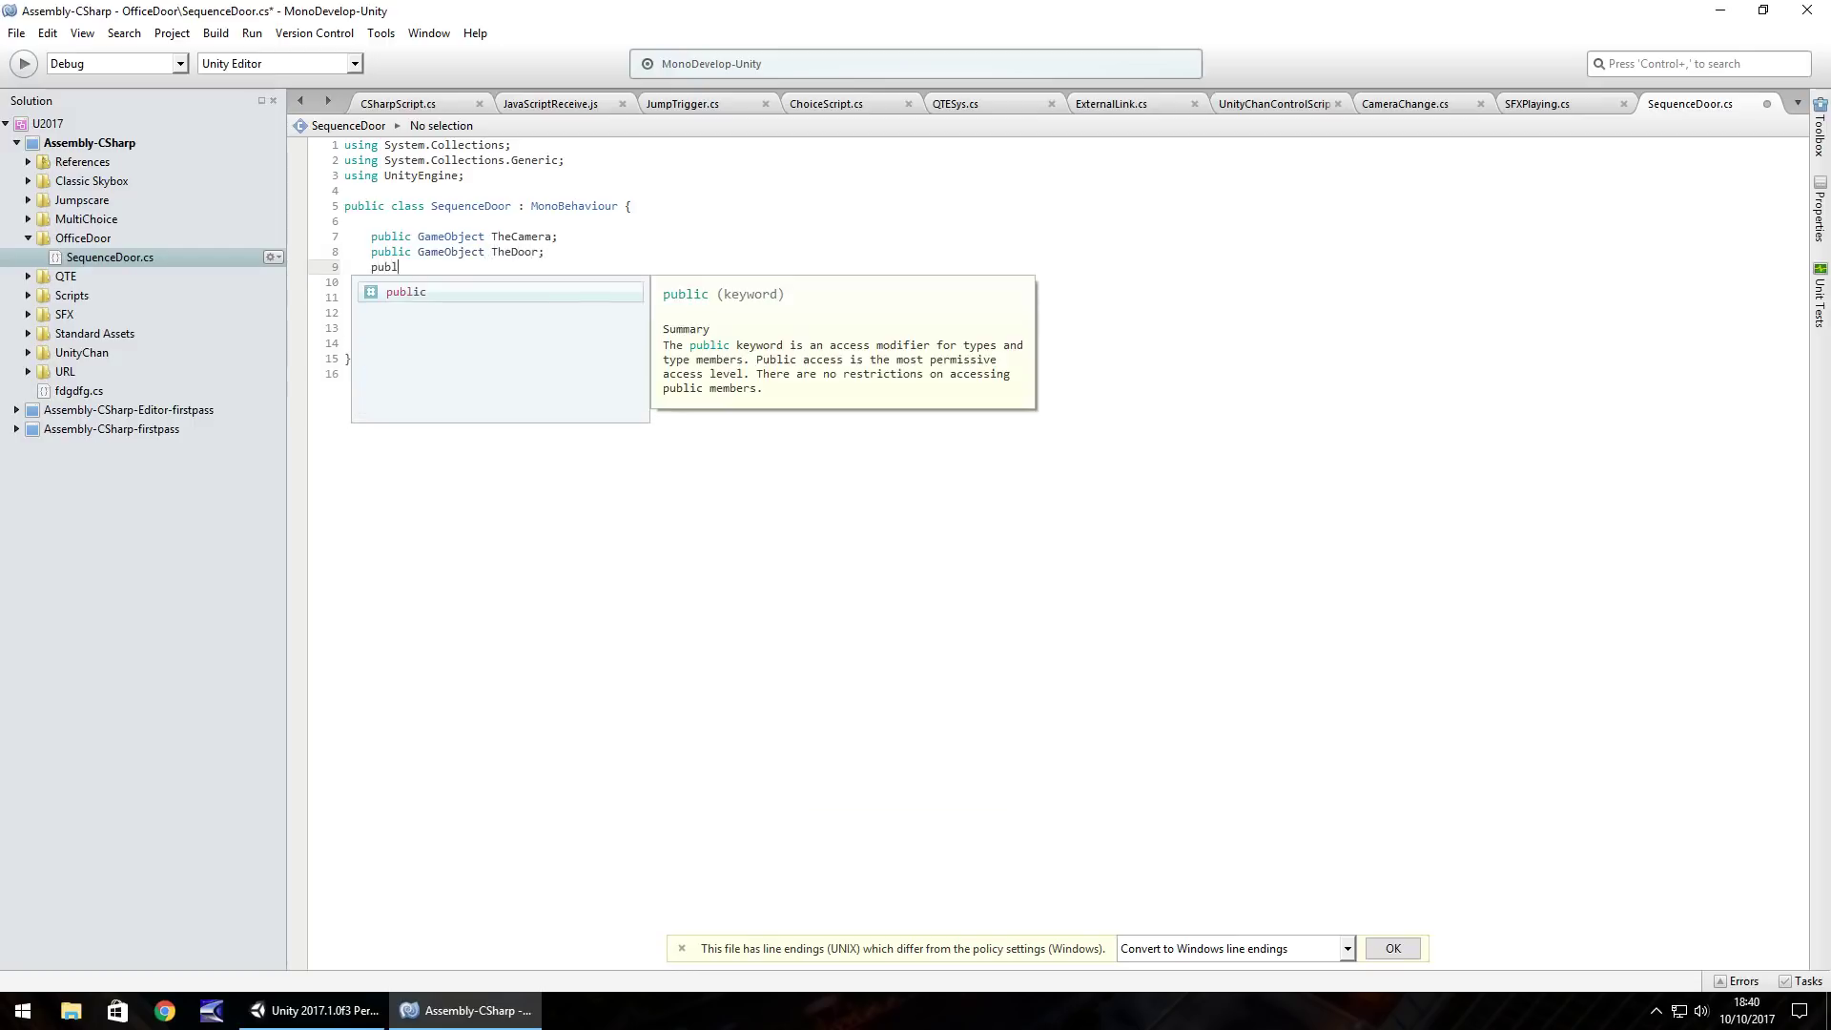
type("ic AudioSou")
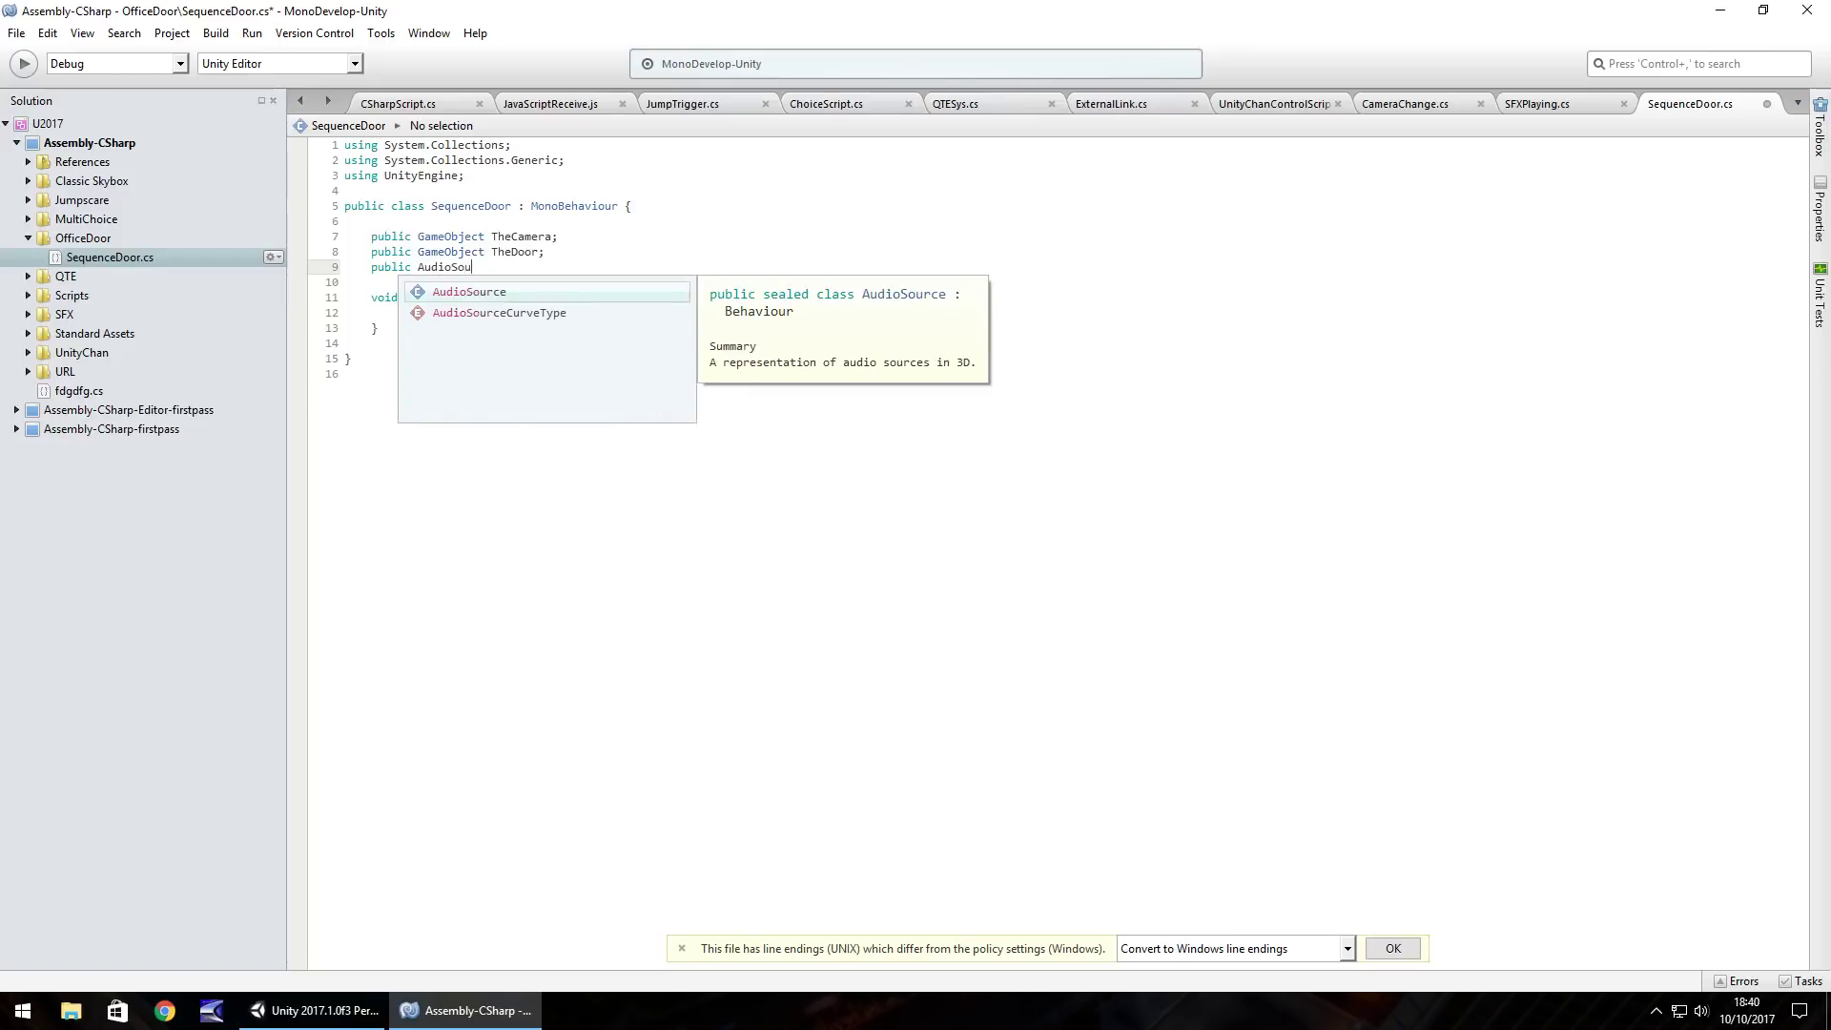
type("rce")
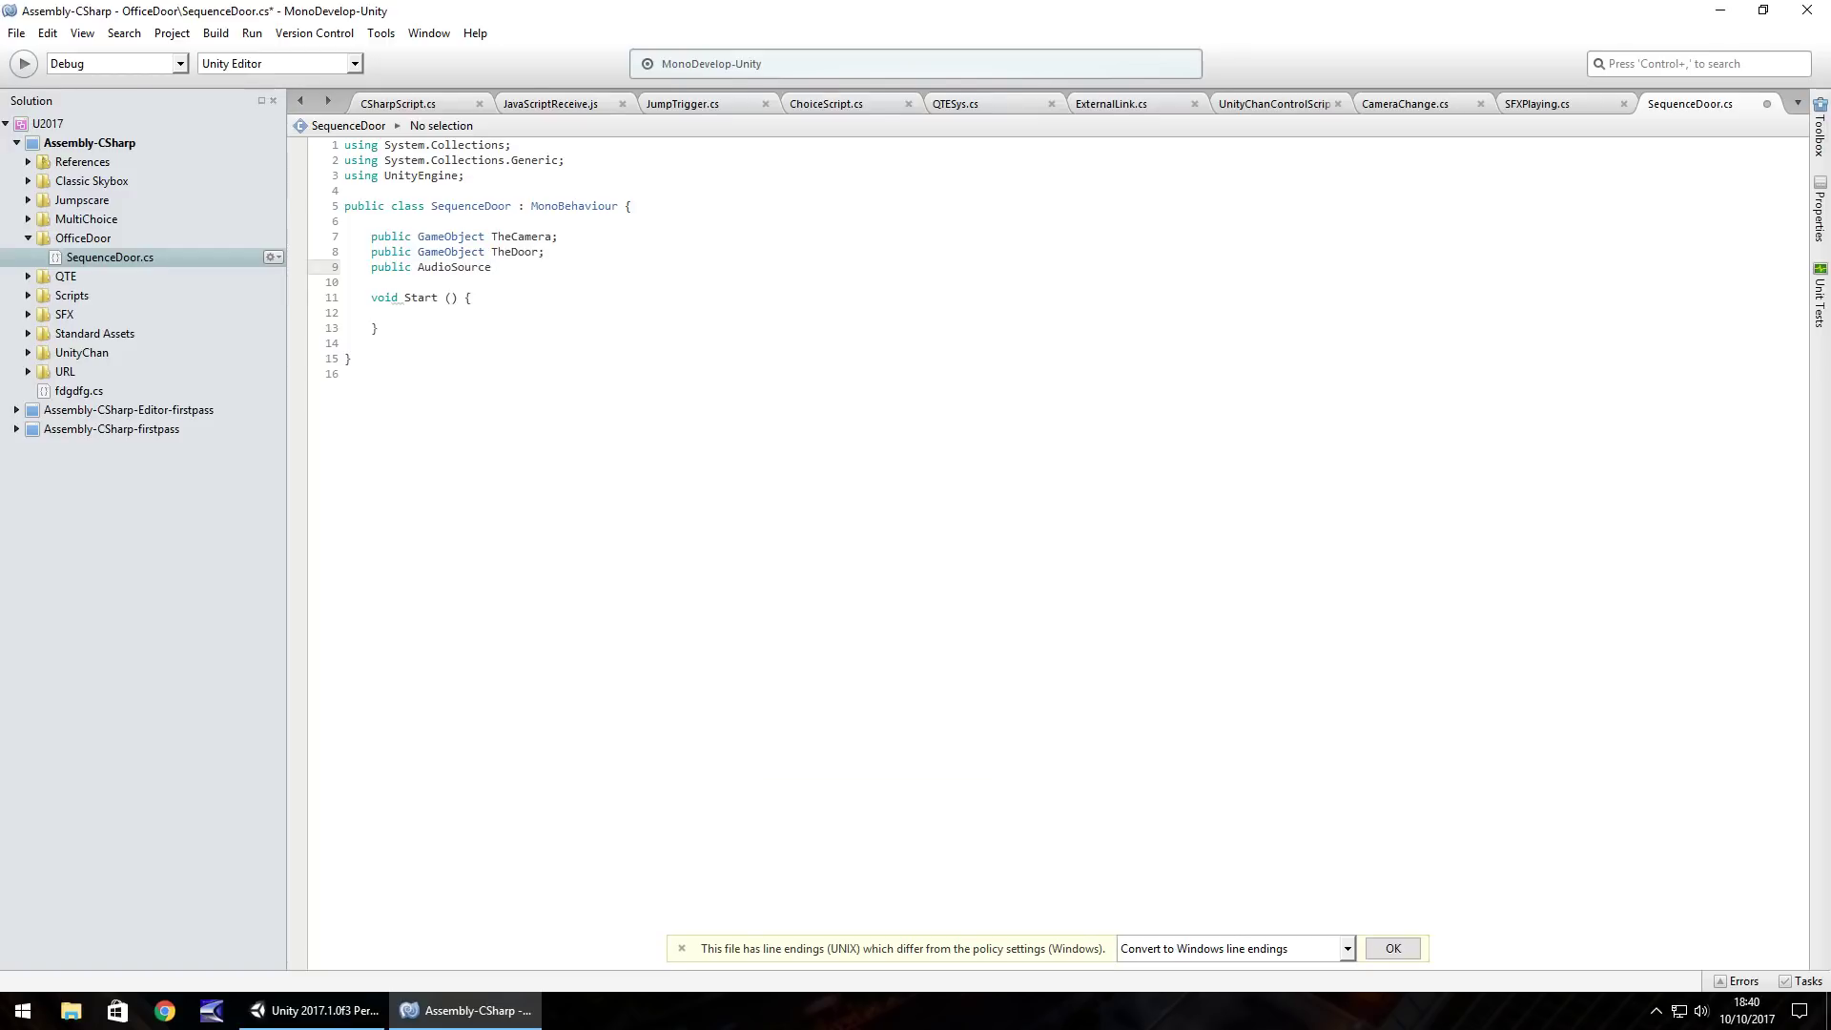
type(" DoorOpens;")
key("Return")
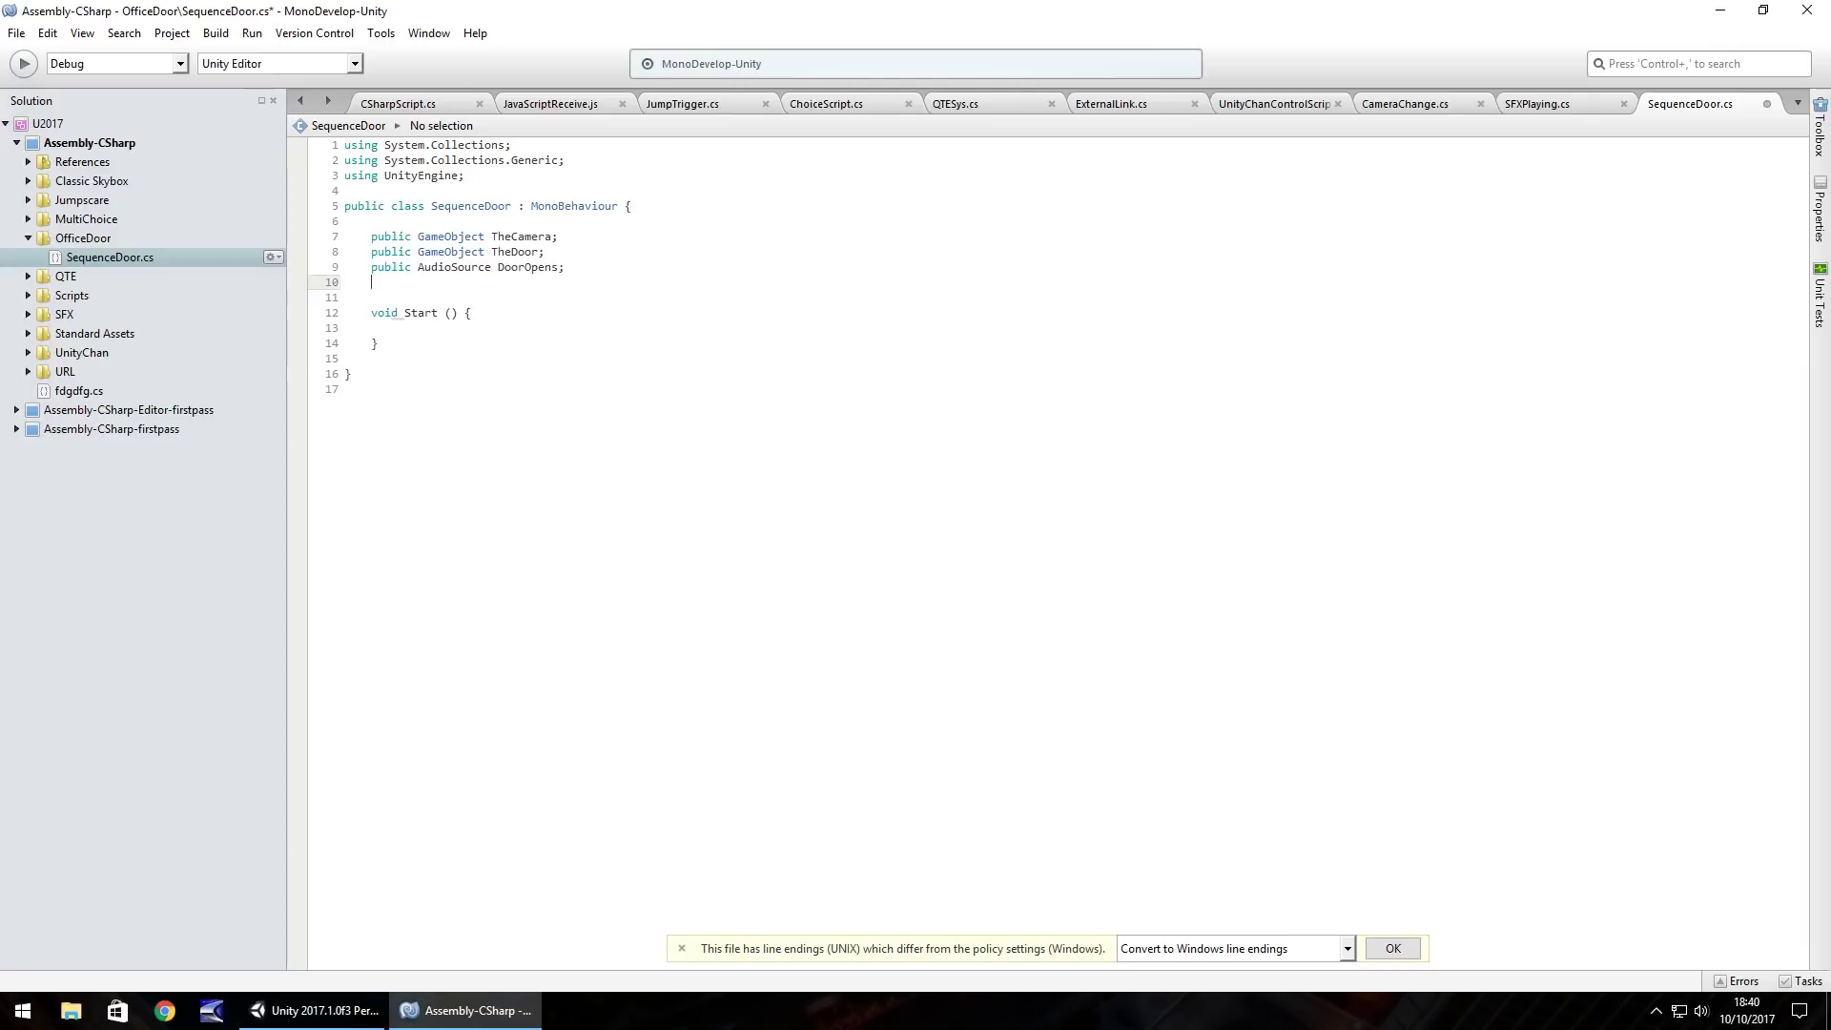
type("public A")
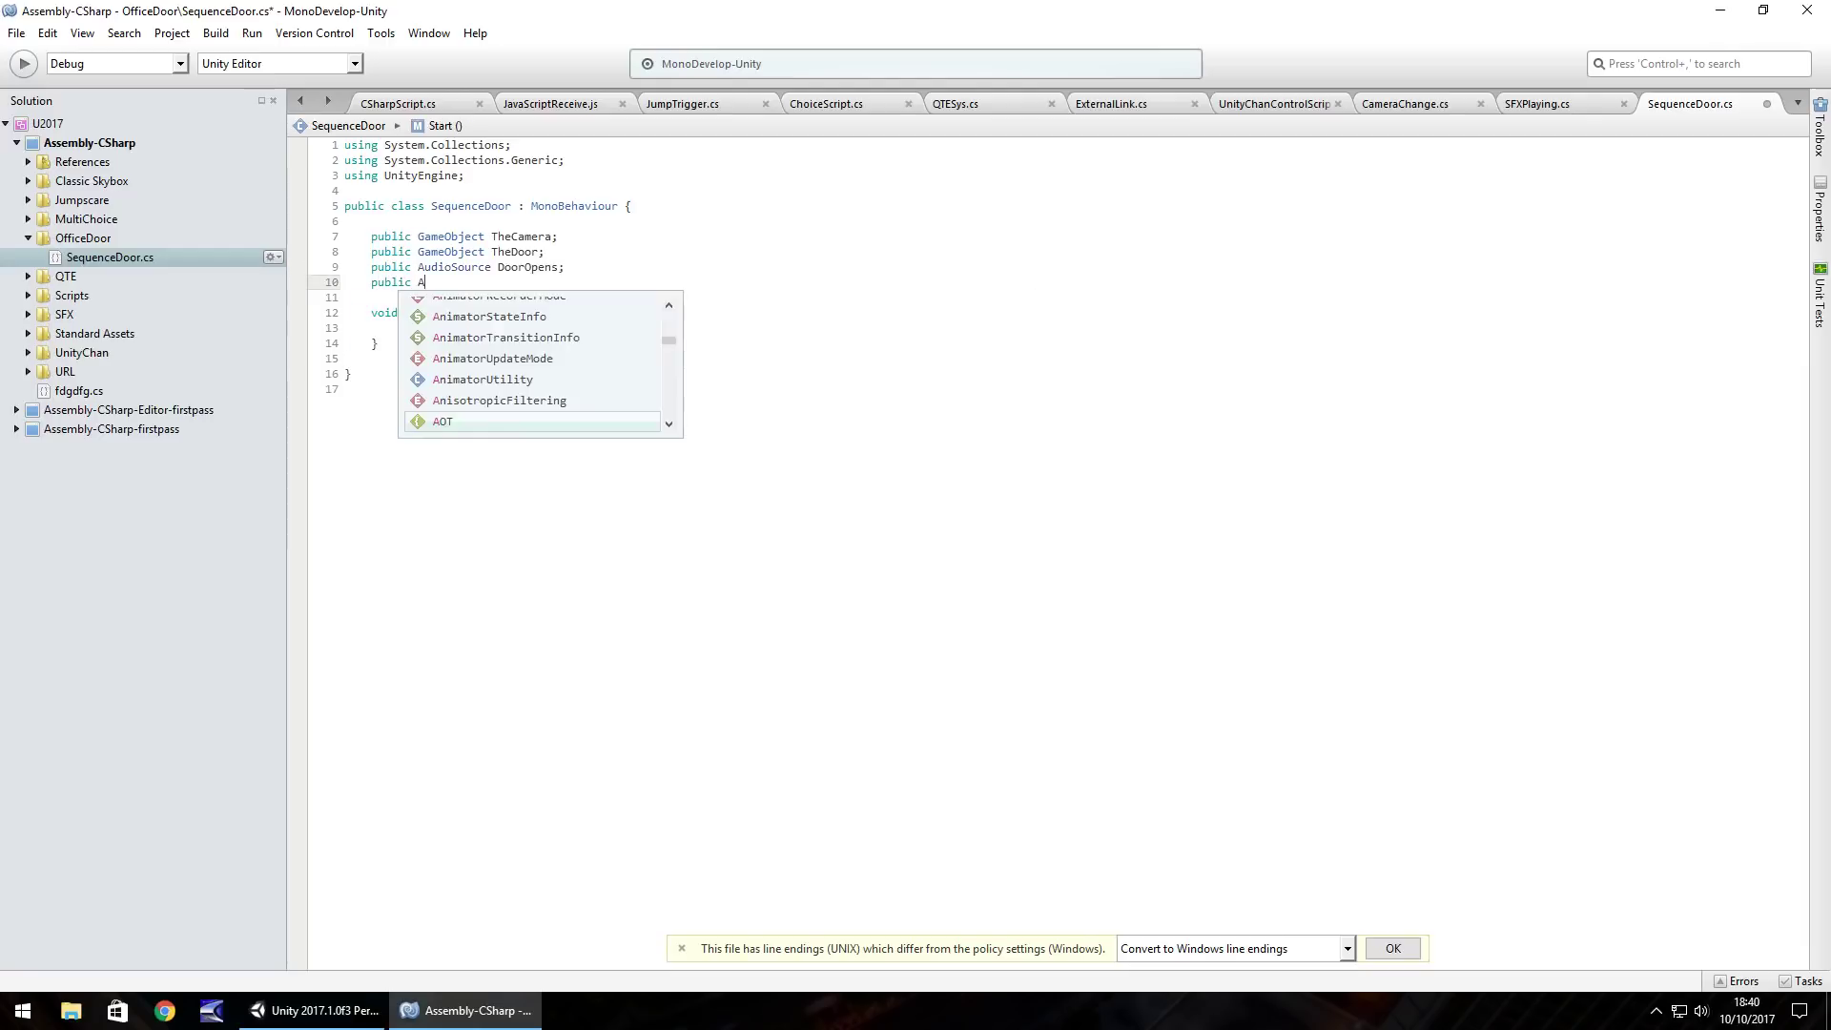
type("udioSource")
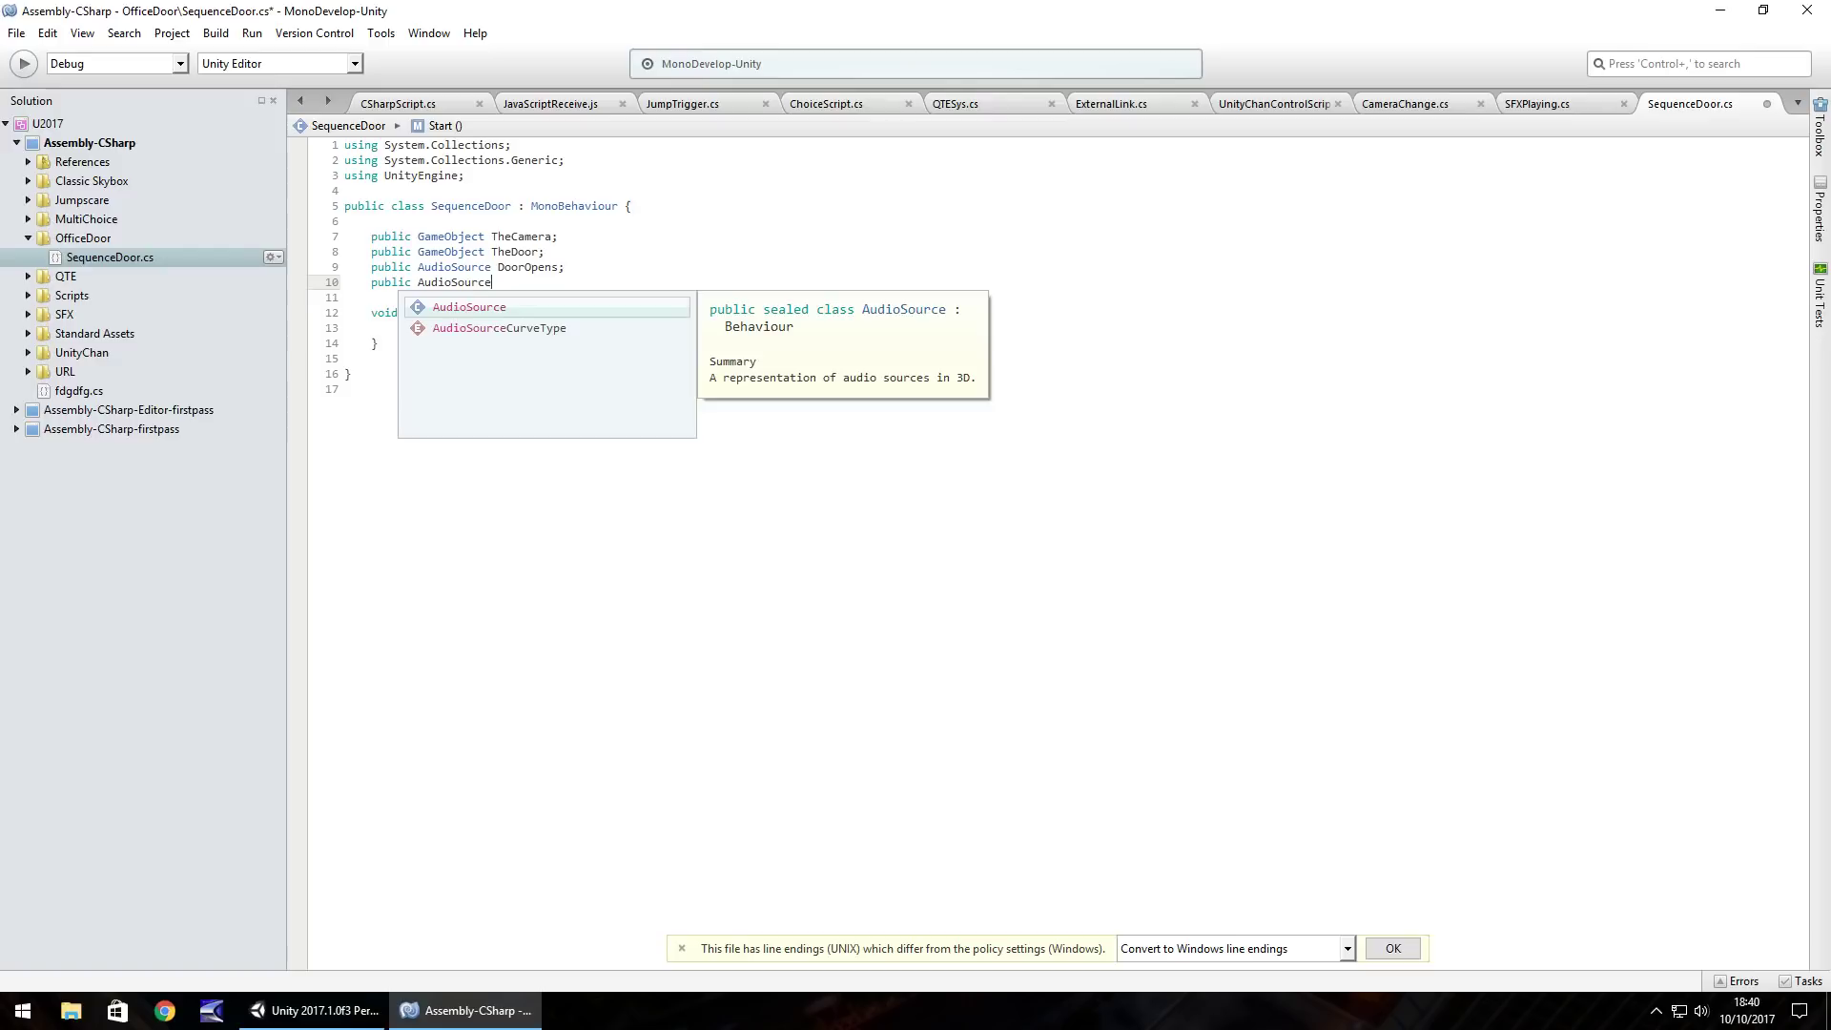
type(" DoorC")
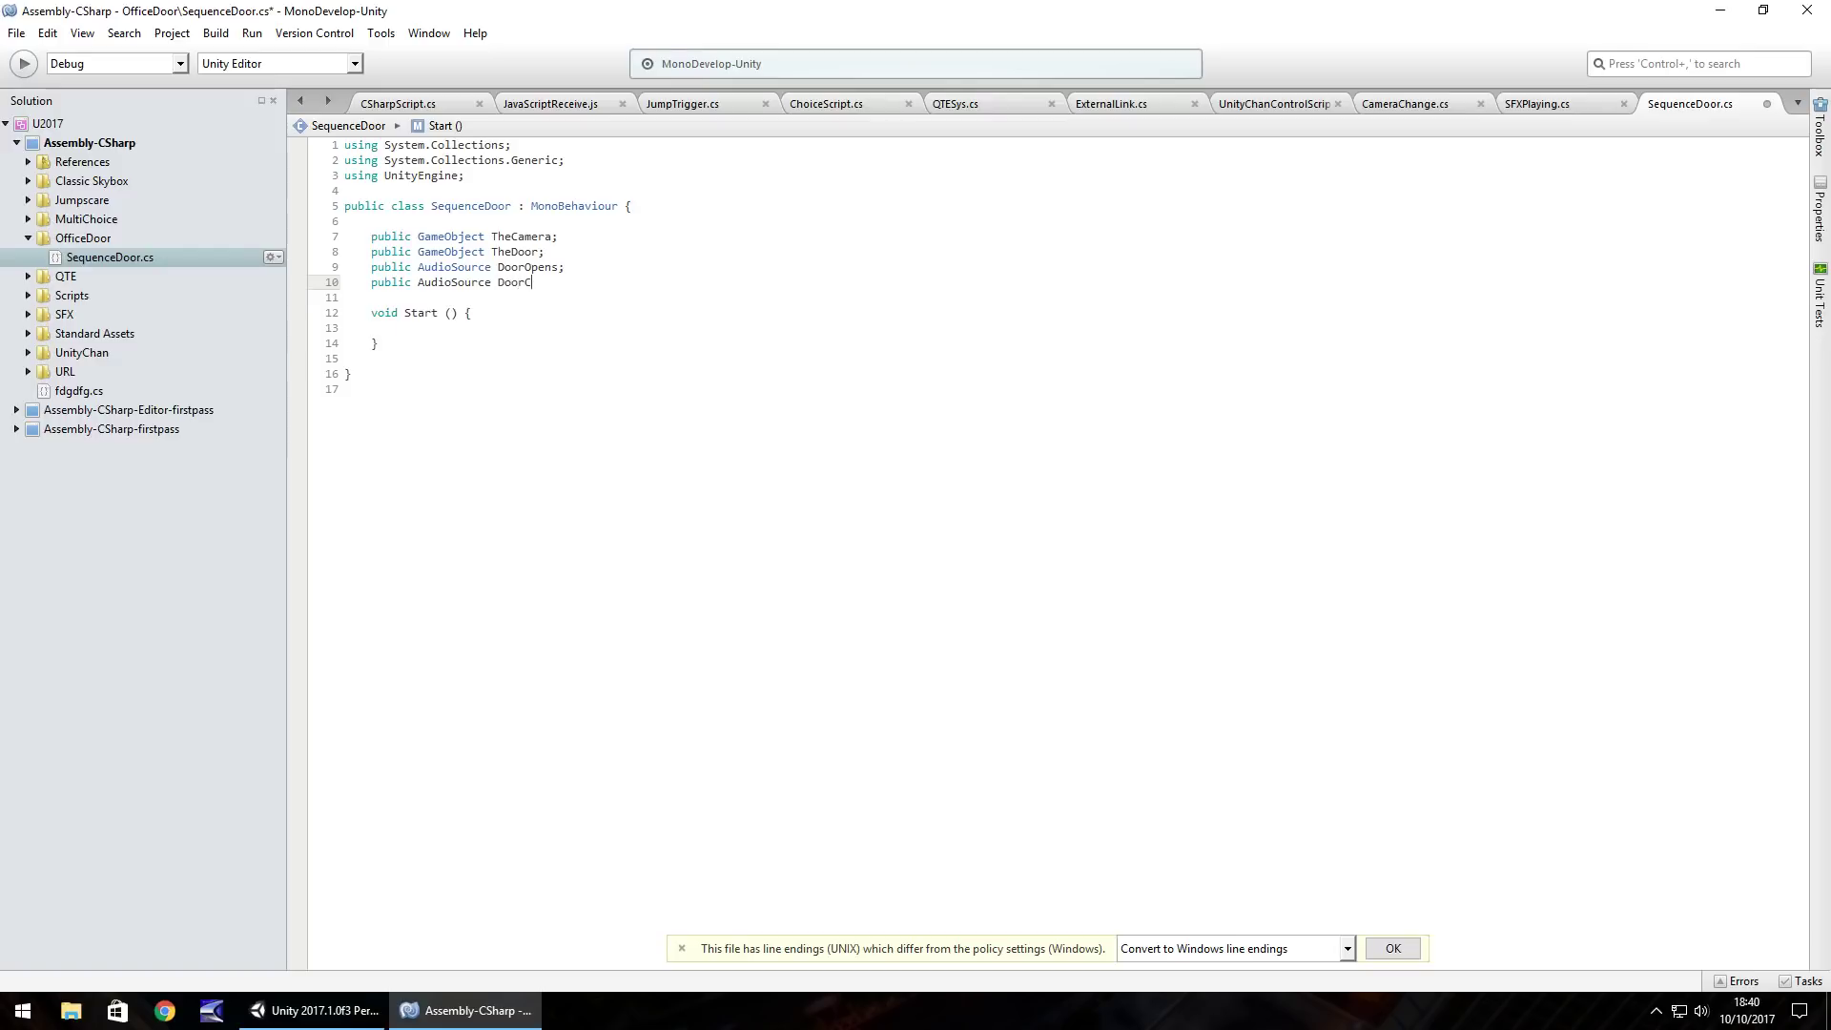
type("loses;")
Step: Add a DoorOpen child under Main Camera with the DoorOpen audio clip, not playing on start
left_click(315, 1010)
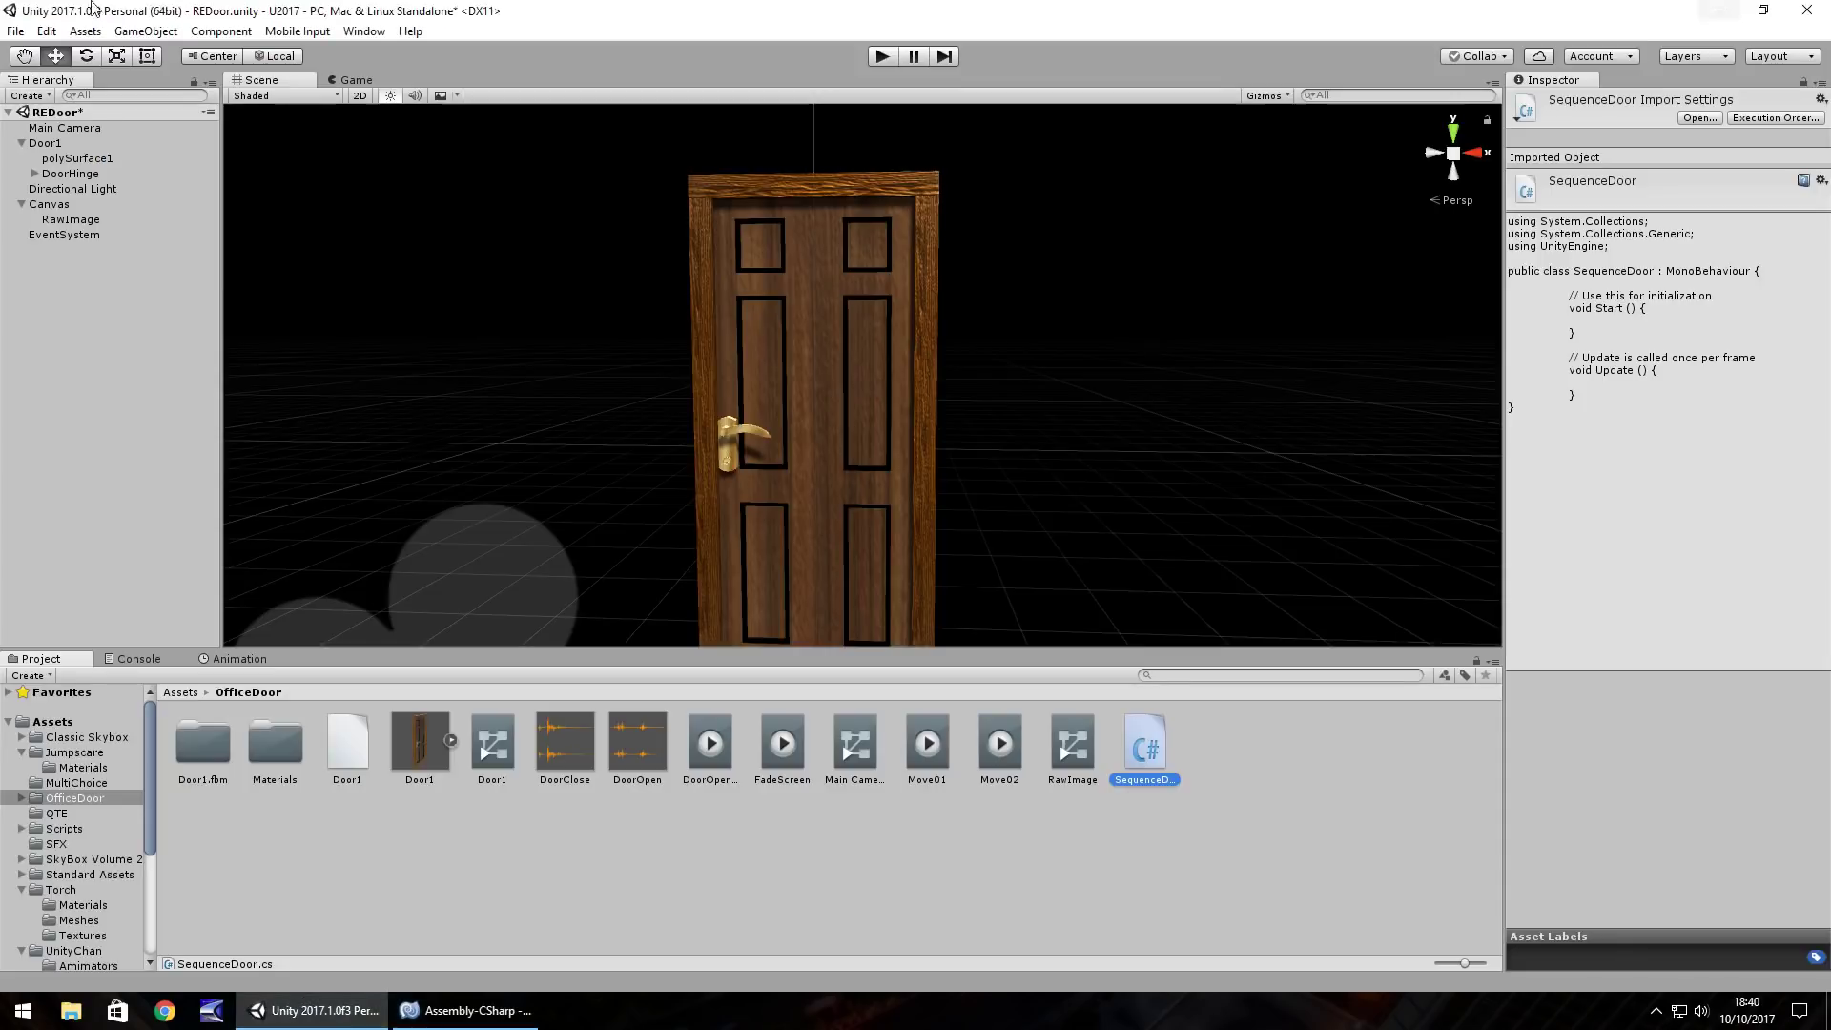
left_click(134, 31)
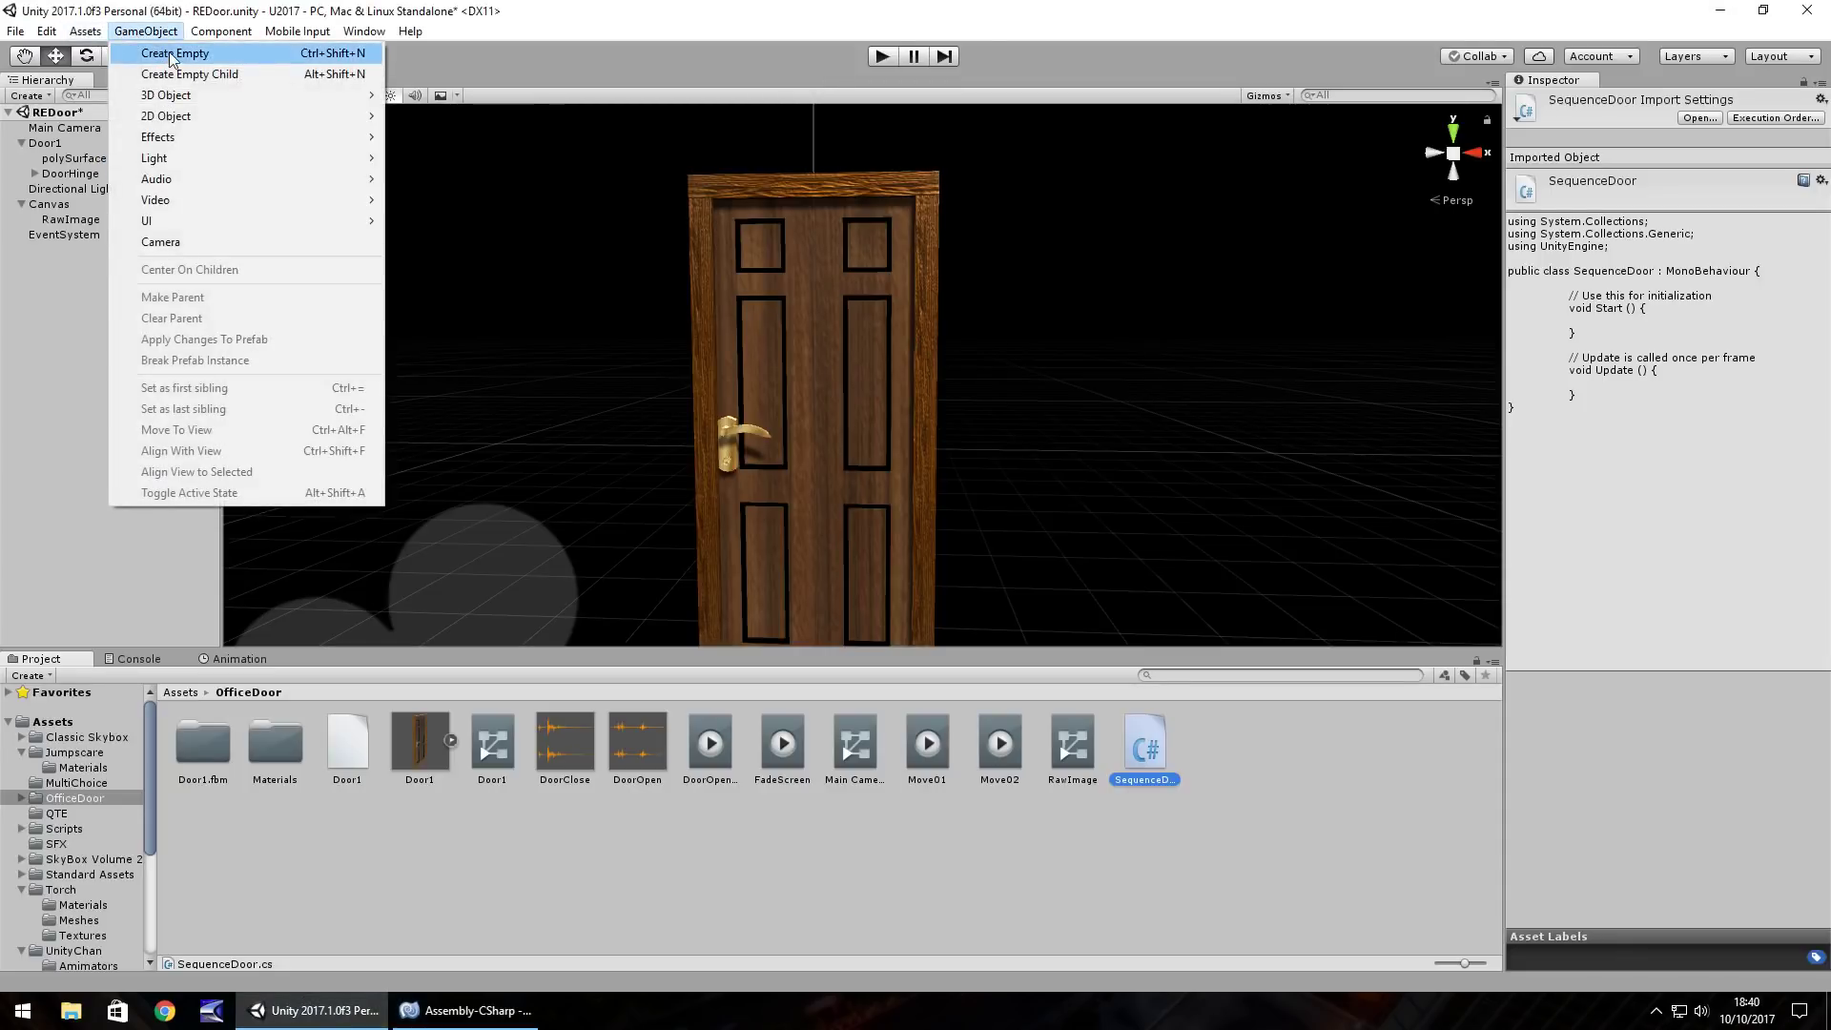
right_click(70, 130)
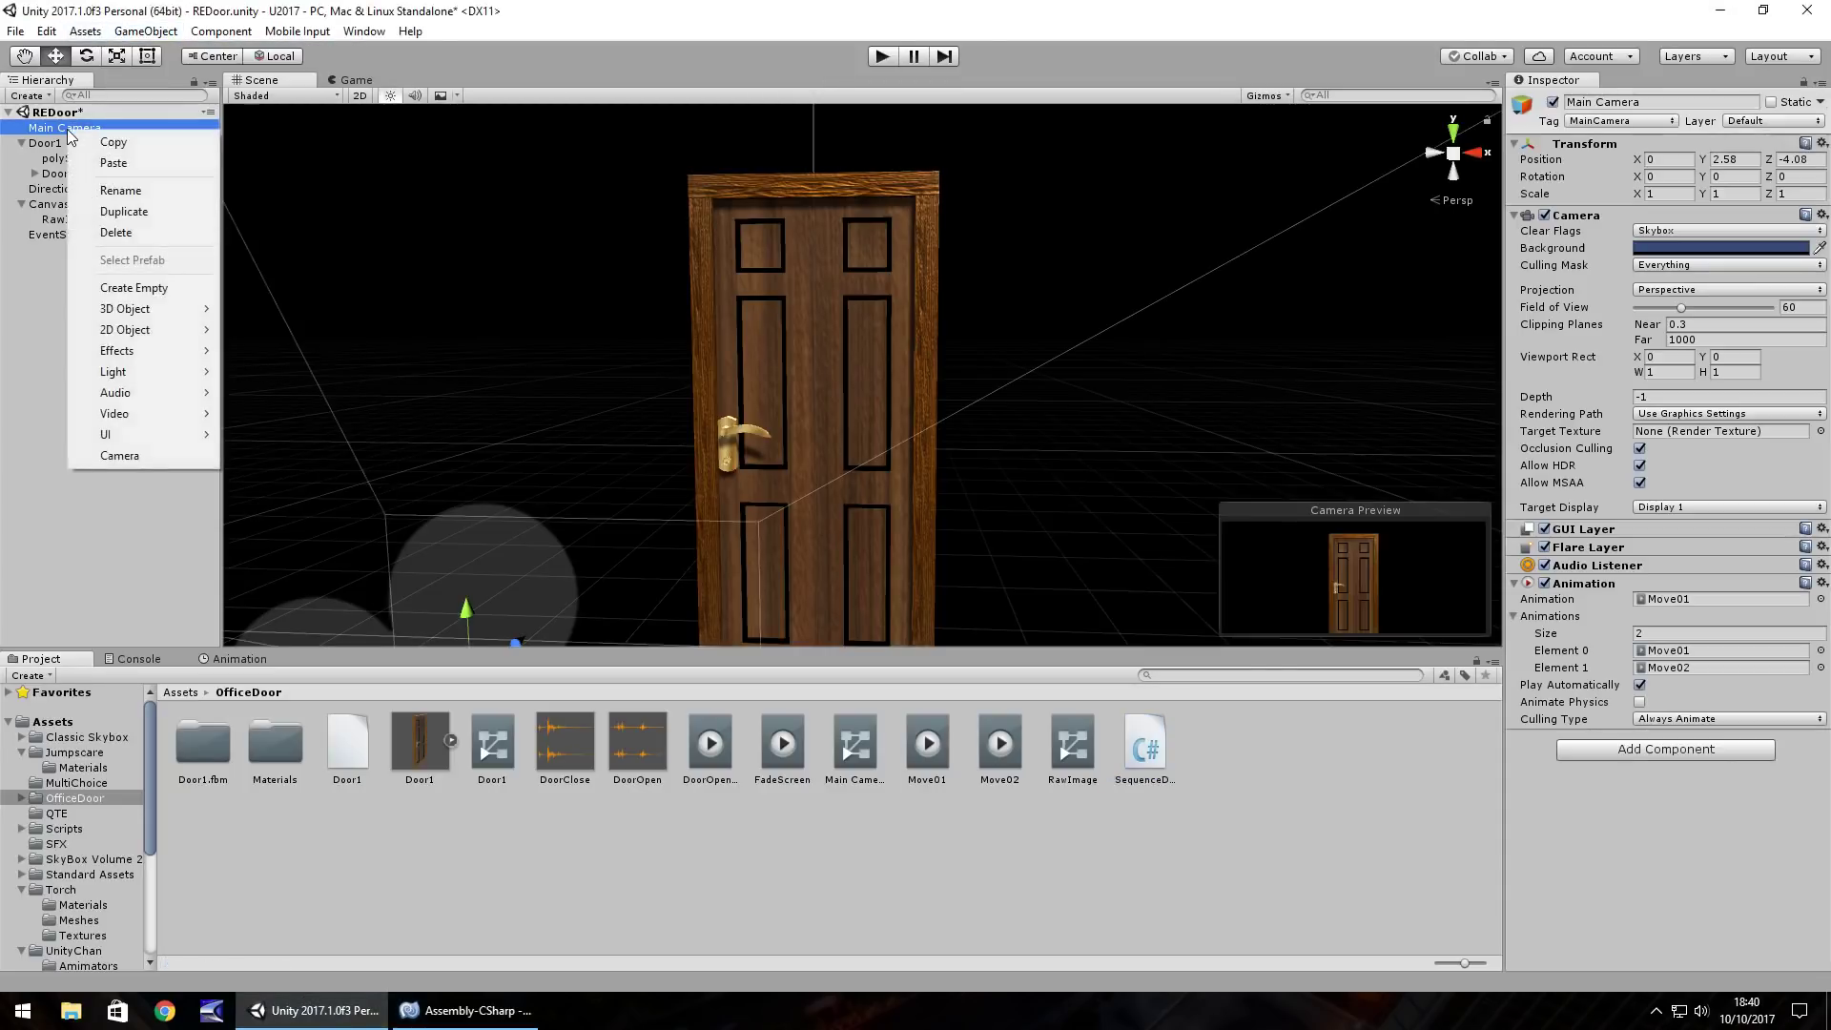
left_click(134, 288)
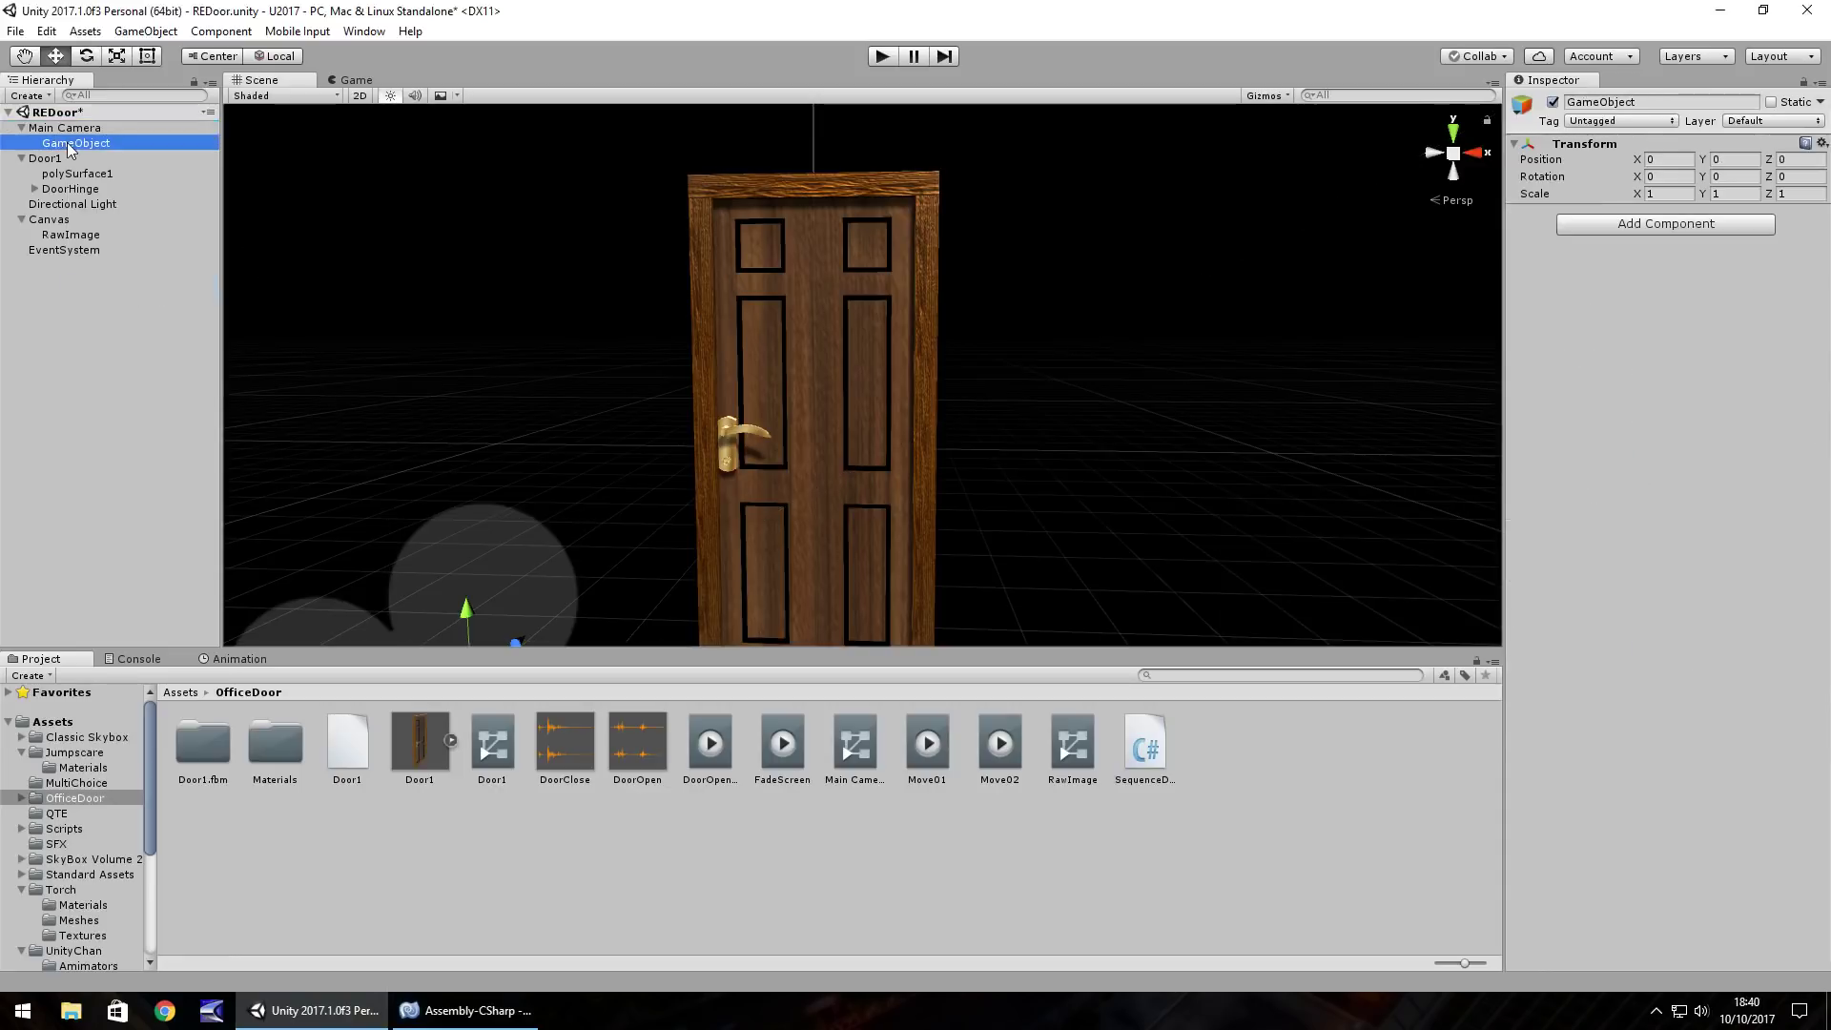
type("DoorOpen")
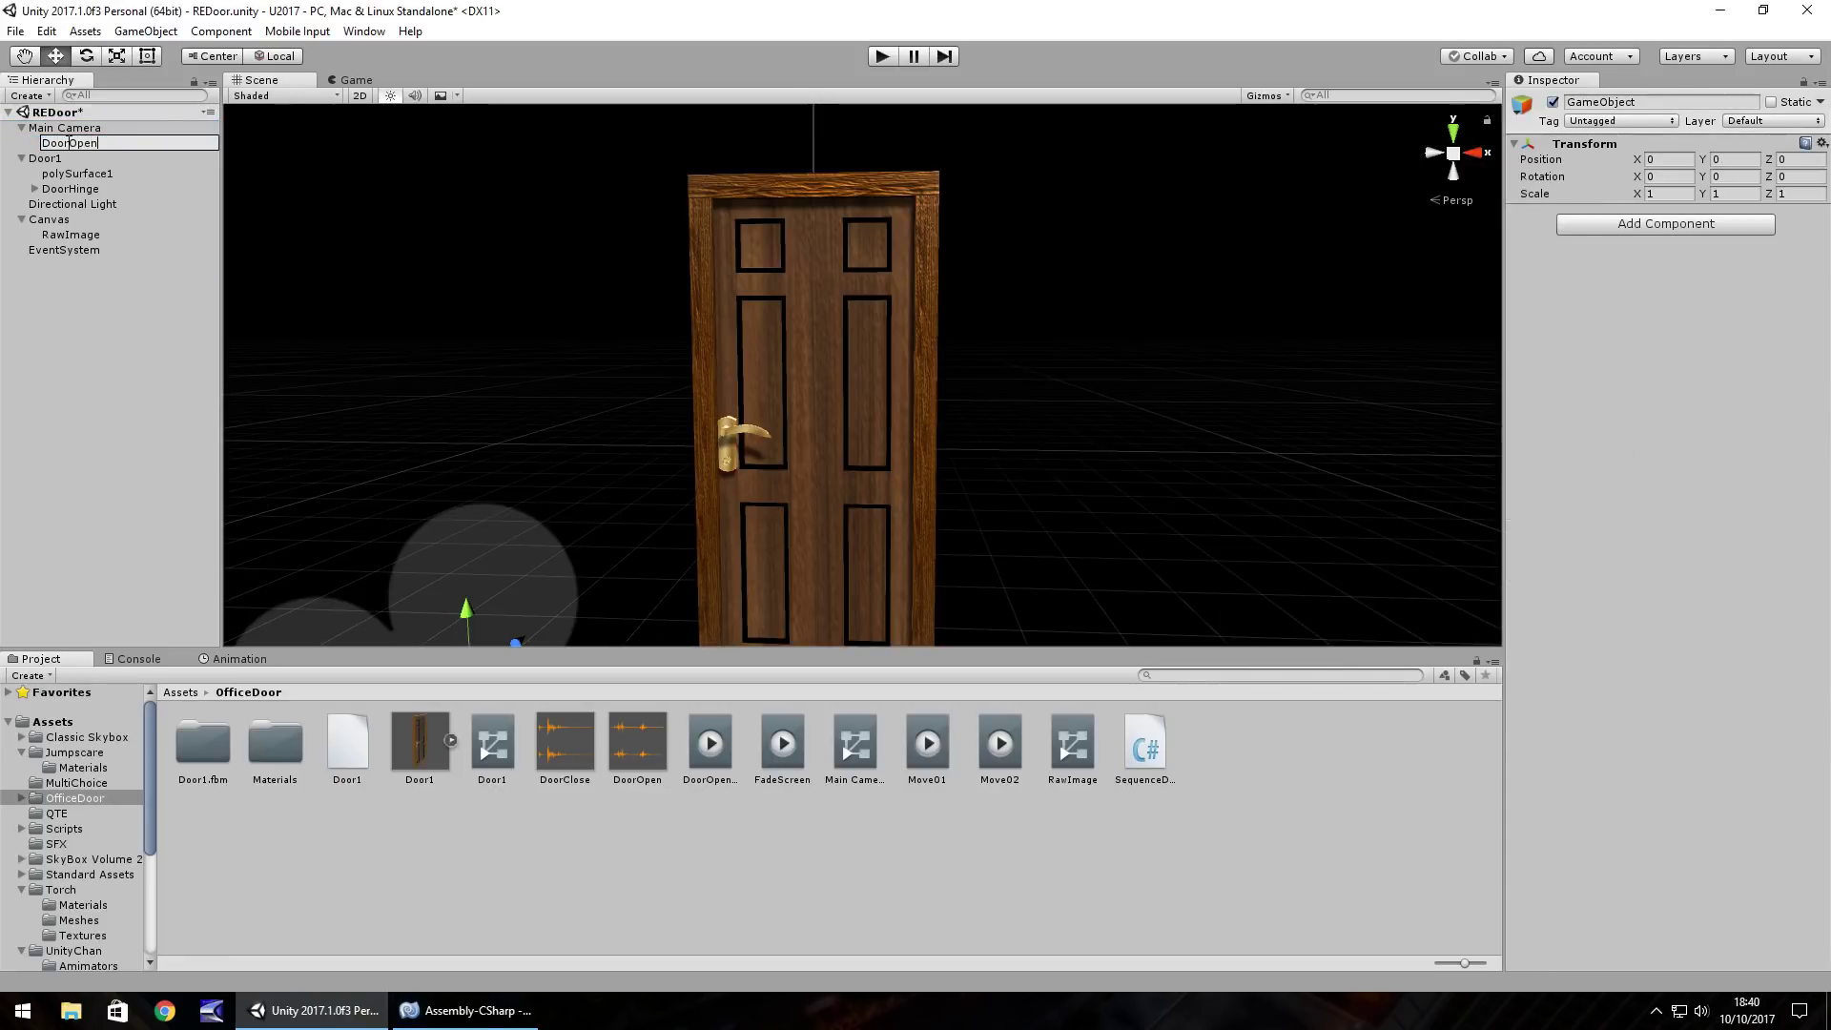
key("Return")
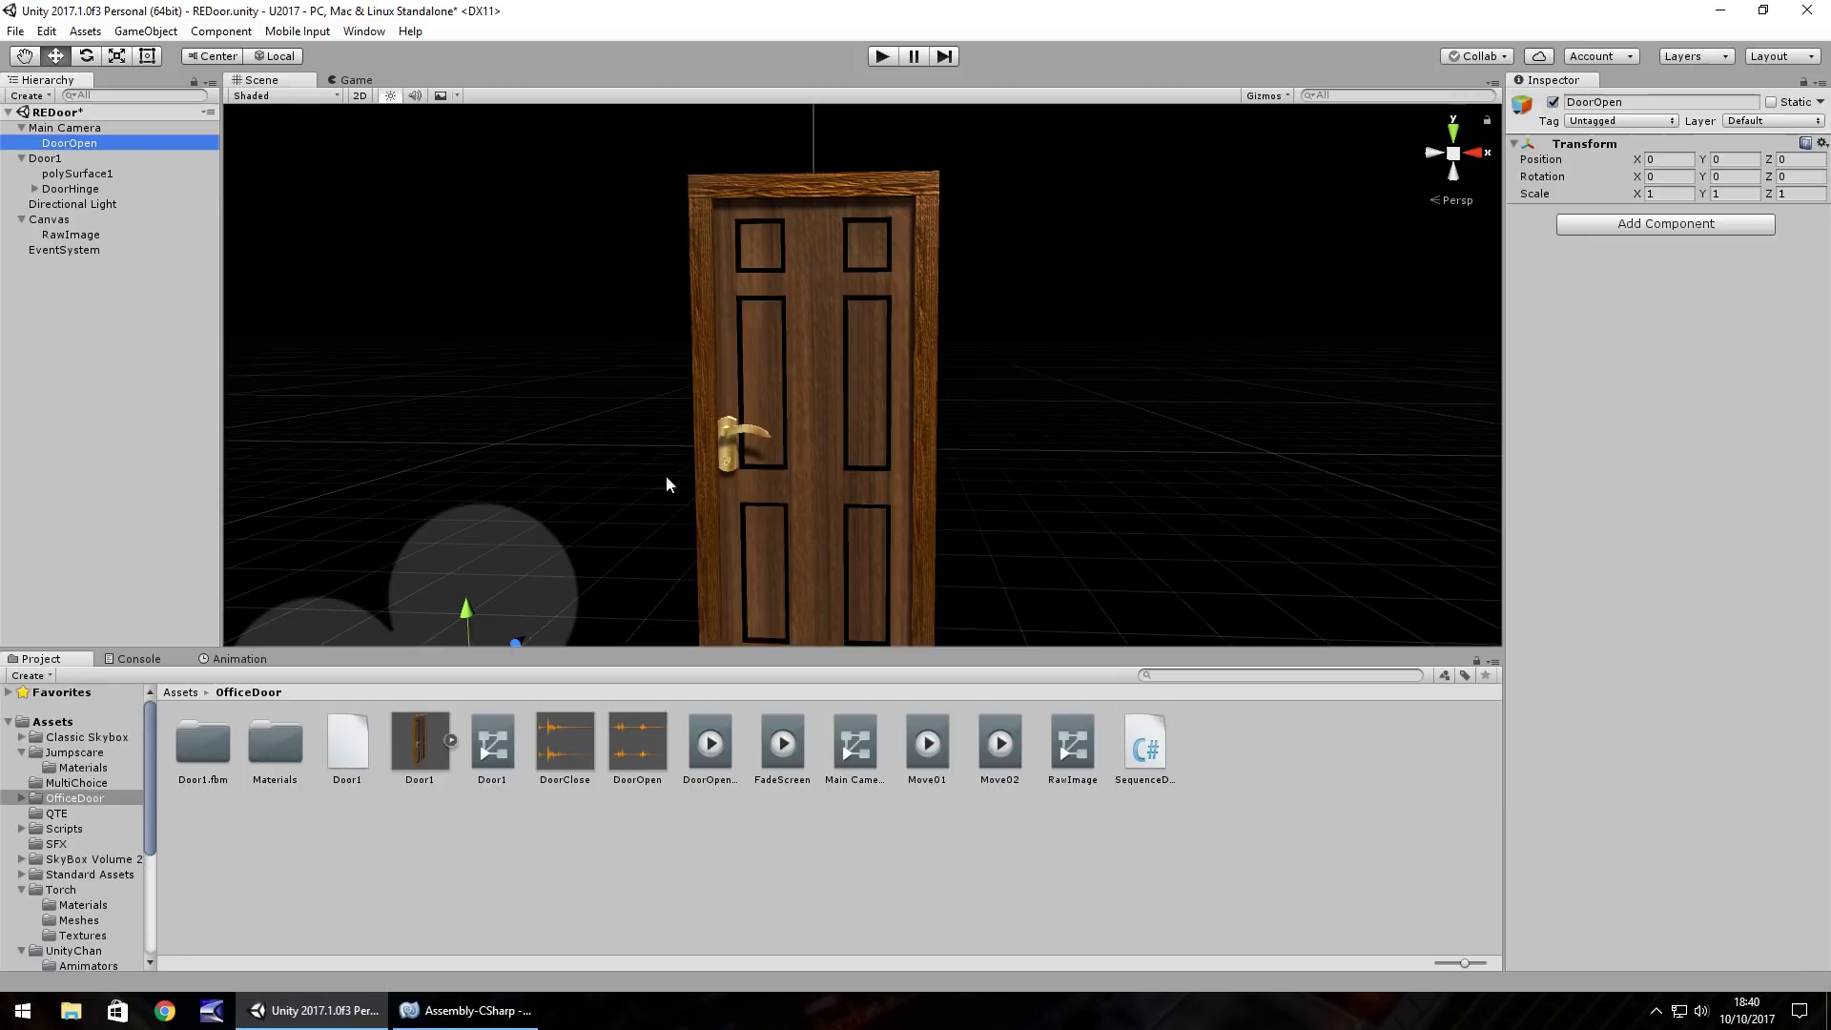
left_click_drag(645, 759, 82, 145)
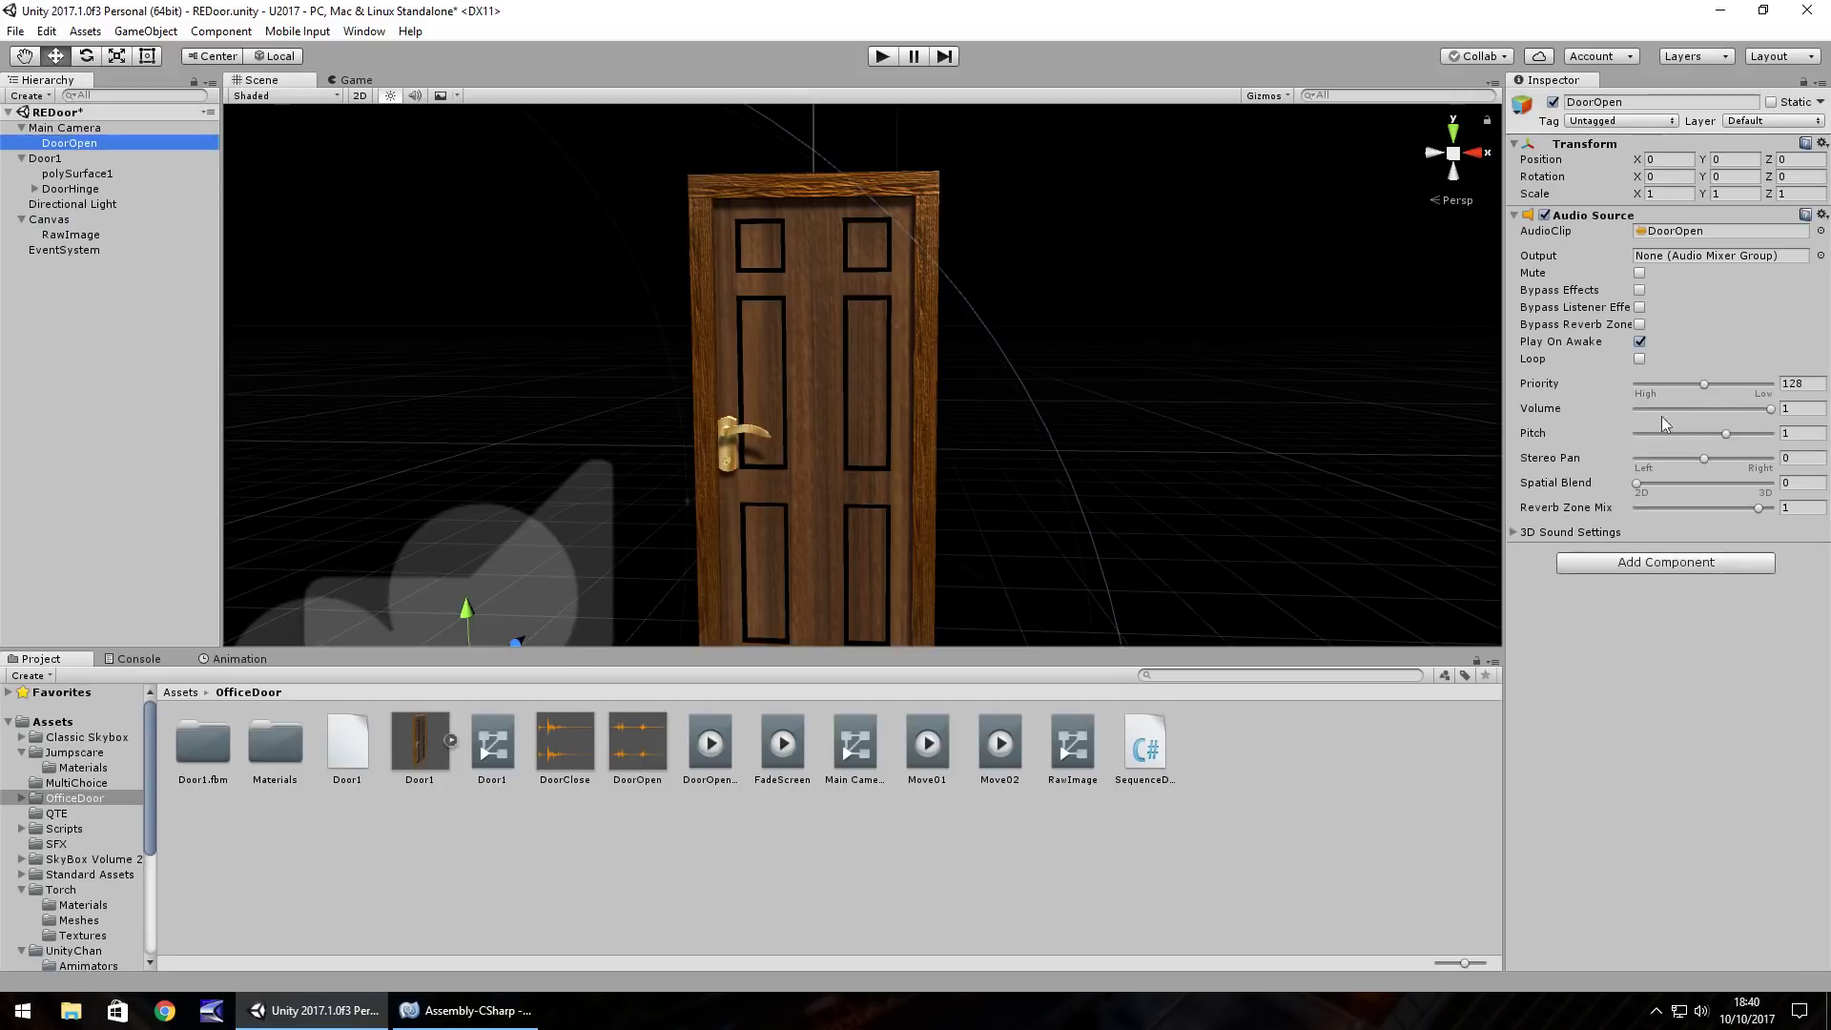
left_click(1640, 341)
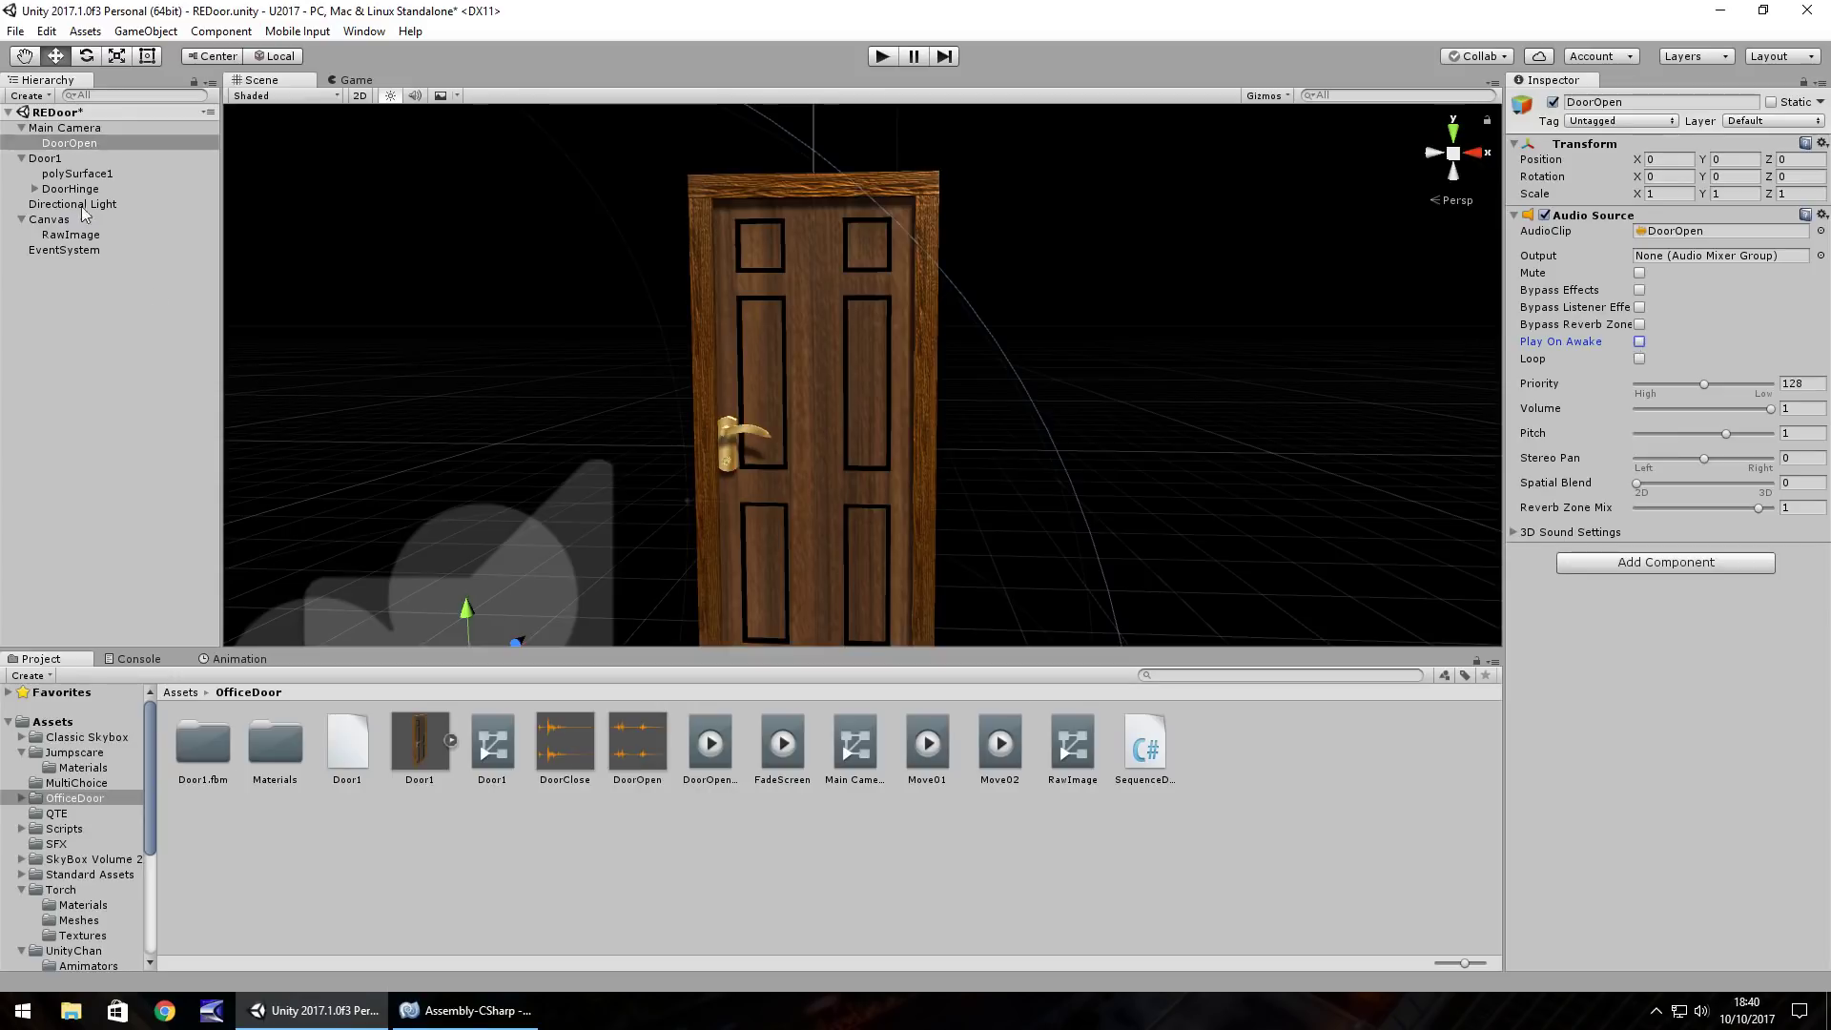
Step: Duplicate DoorOpen as DoorCloses and give it the DoorClose audio clip
left_click(83, 146)
key("ctrl+d")
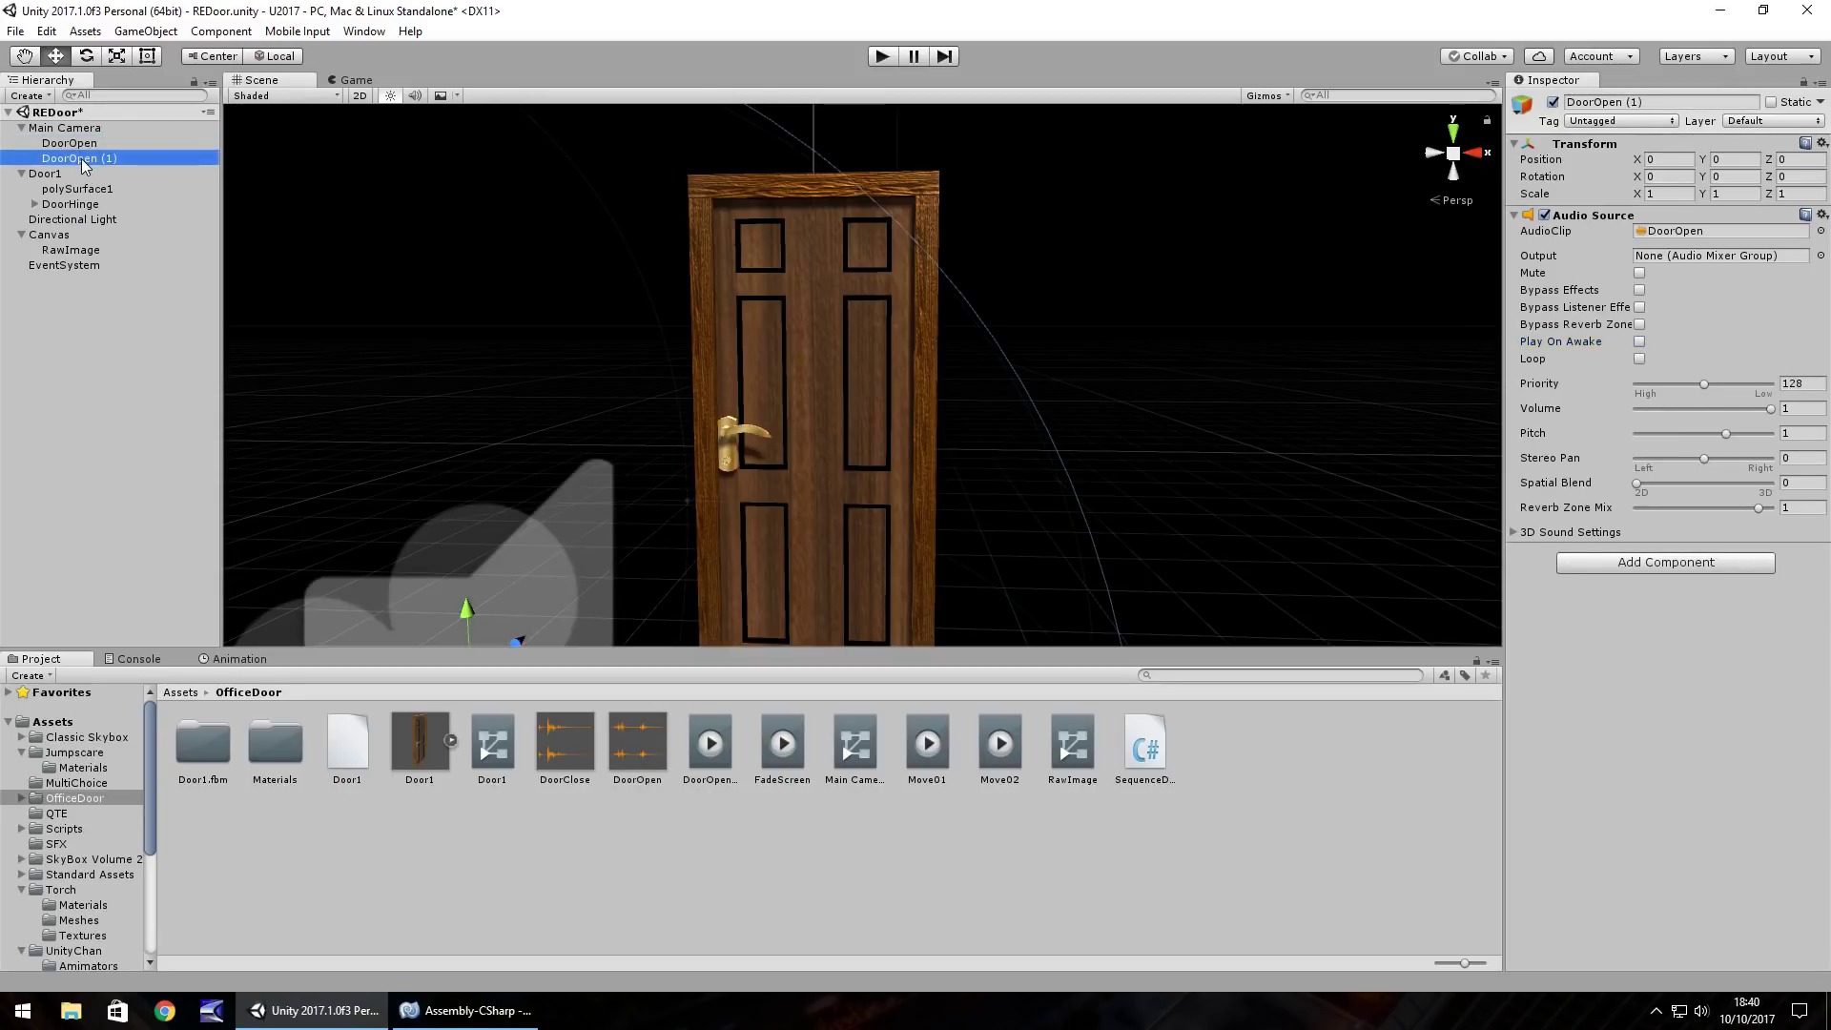
key("F2")
type("Do")
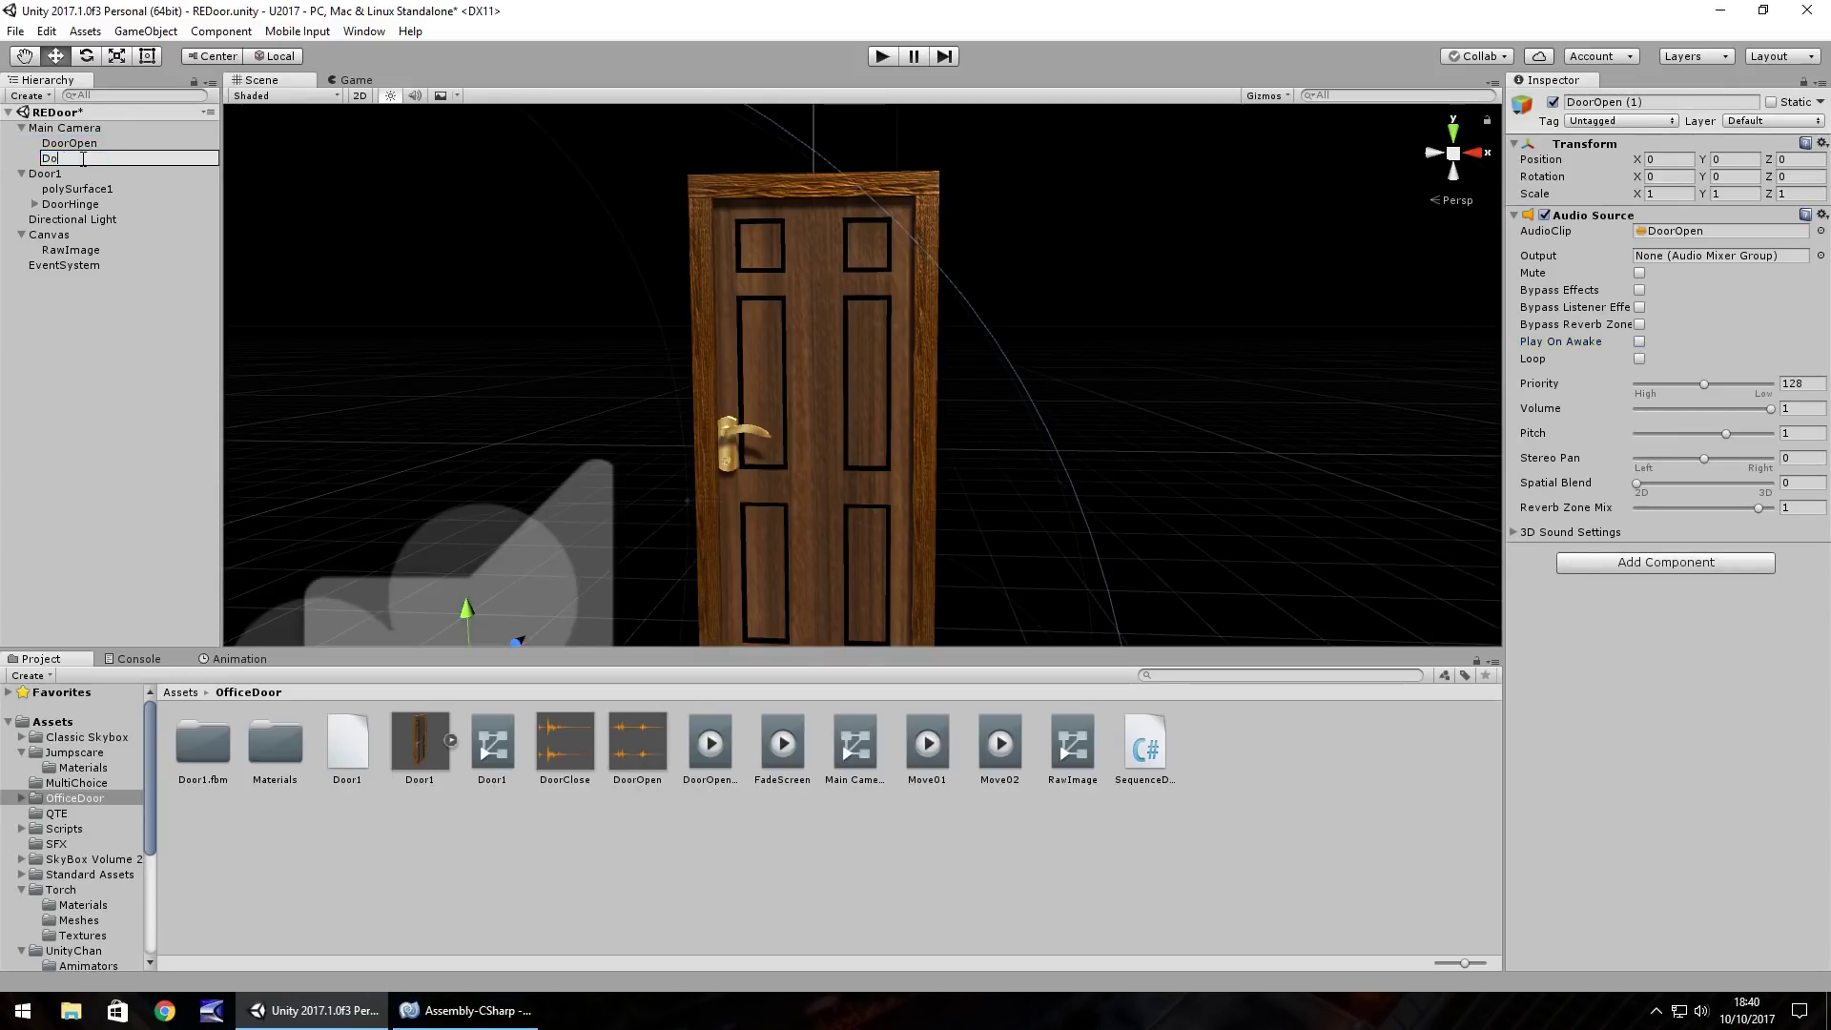
type("orClosese")
key("Return")
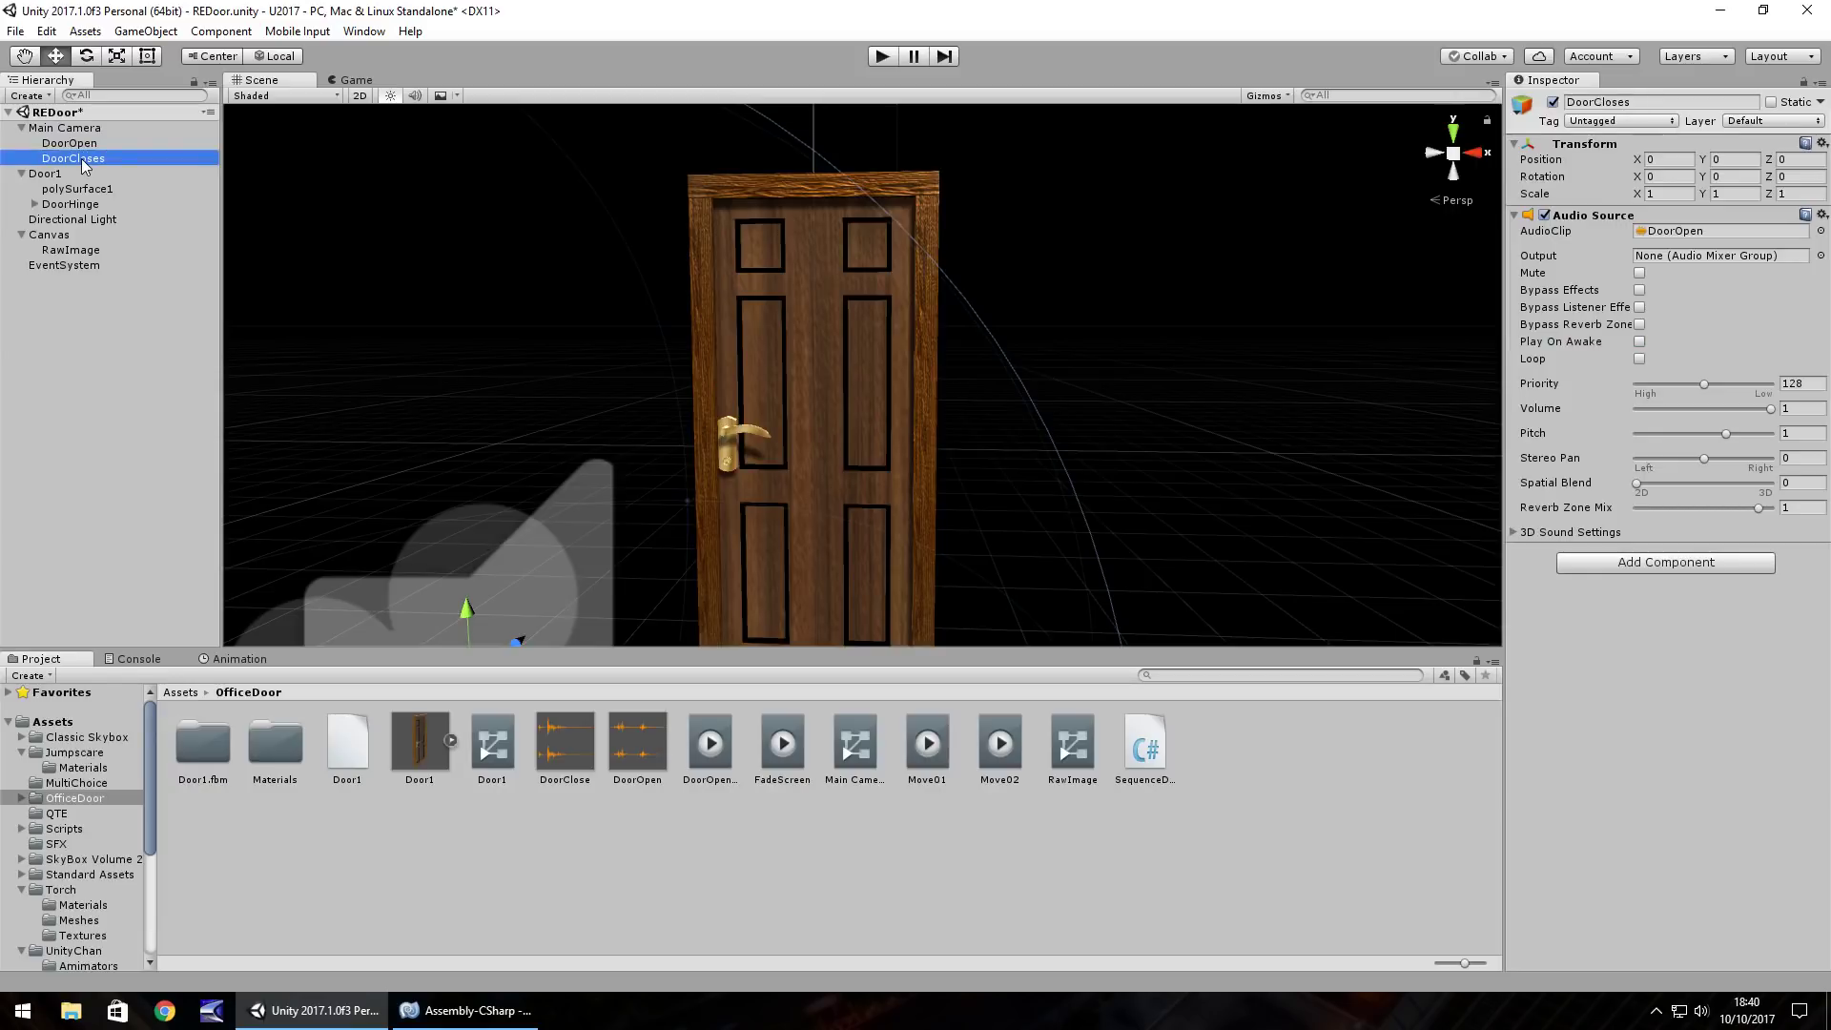
left_click_drag(577, 764, 1689, 232)
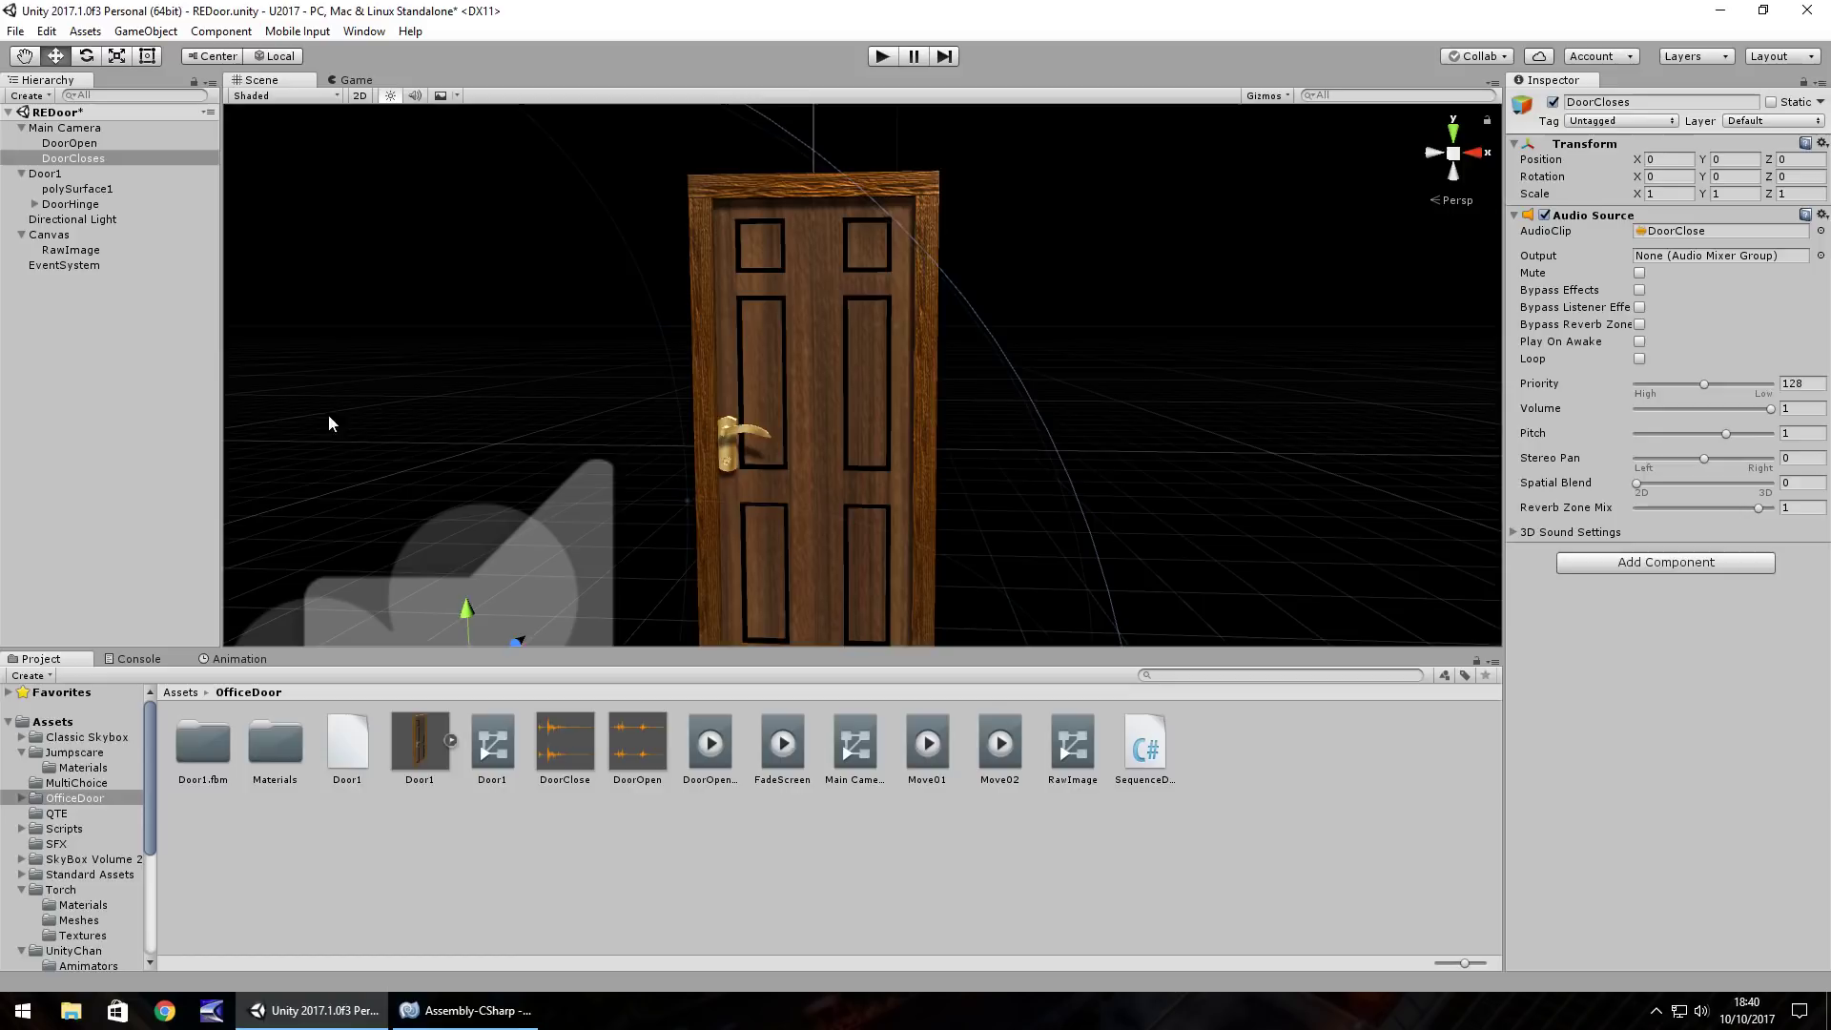
left_click(464, 1014)
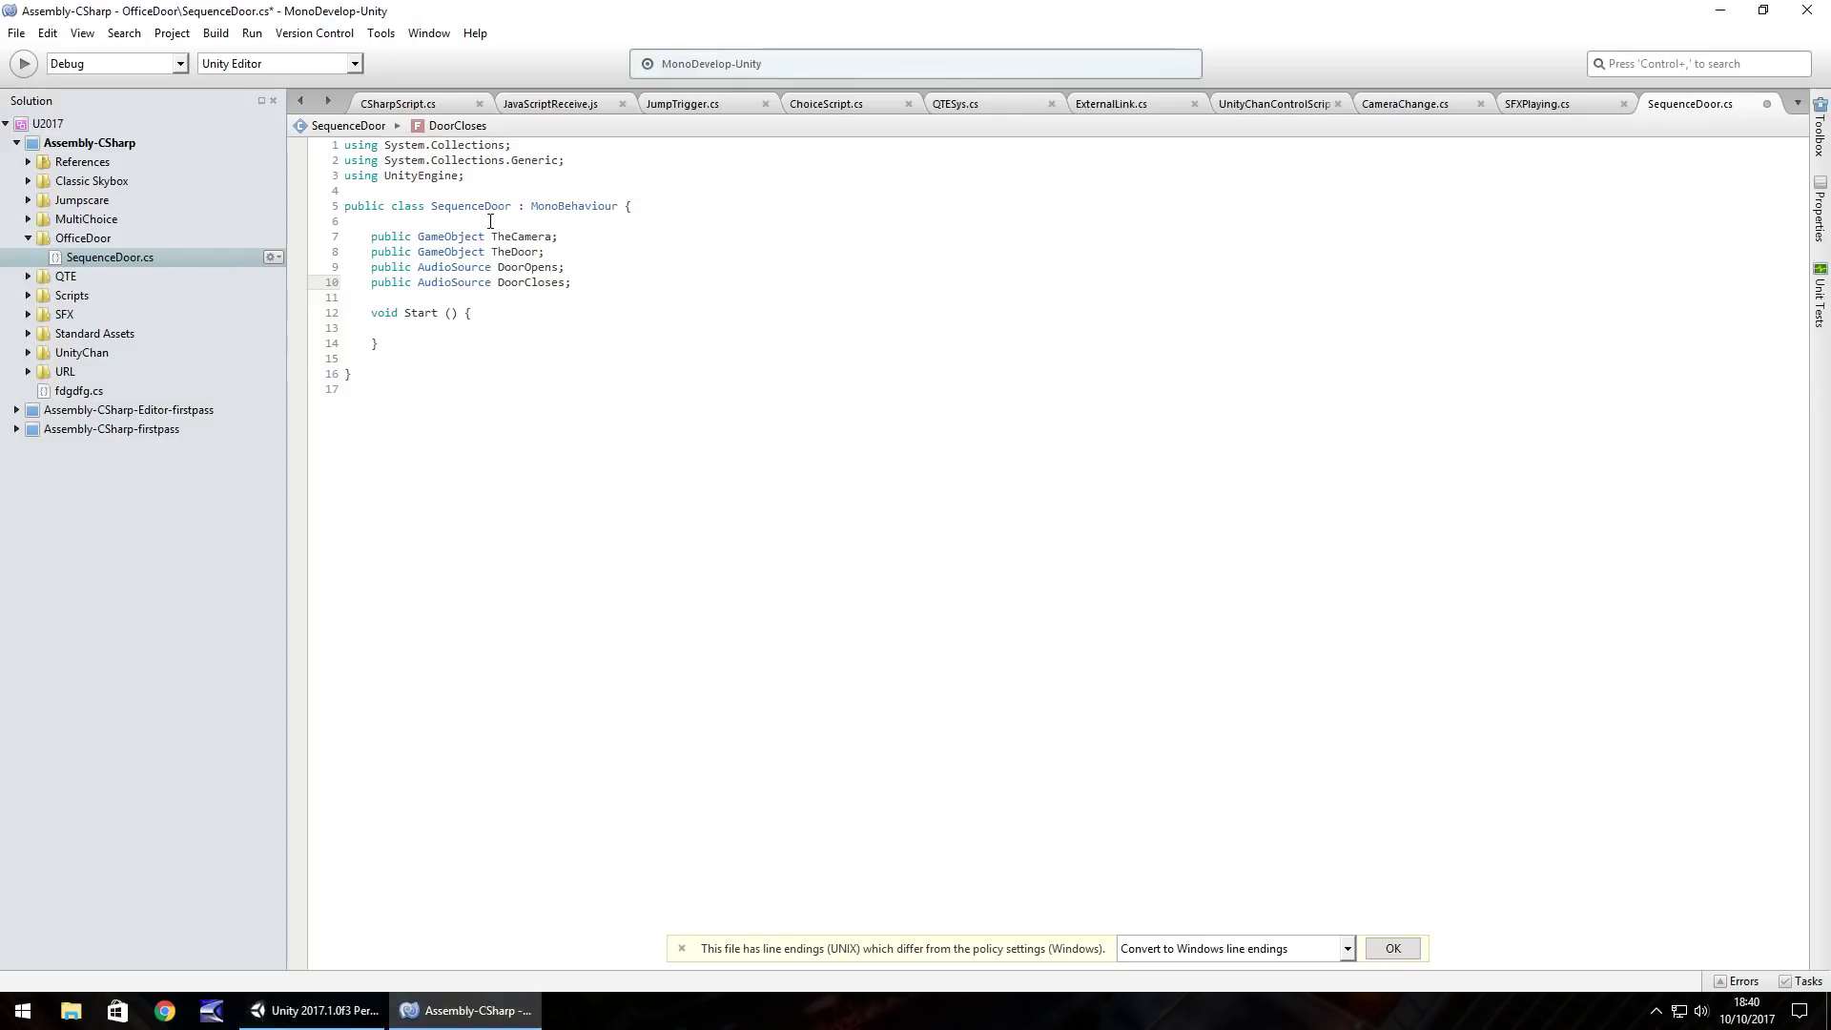
Step: Add an empty 'IEnumerator TheSequence() { }' method below Start()
left_click(503, 323)
left_click(409, 348)
key("Return")
key("Return")
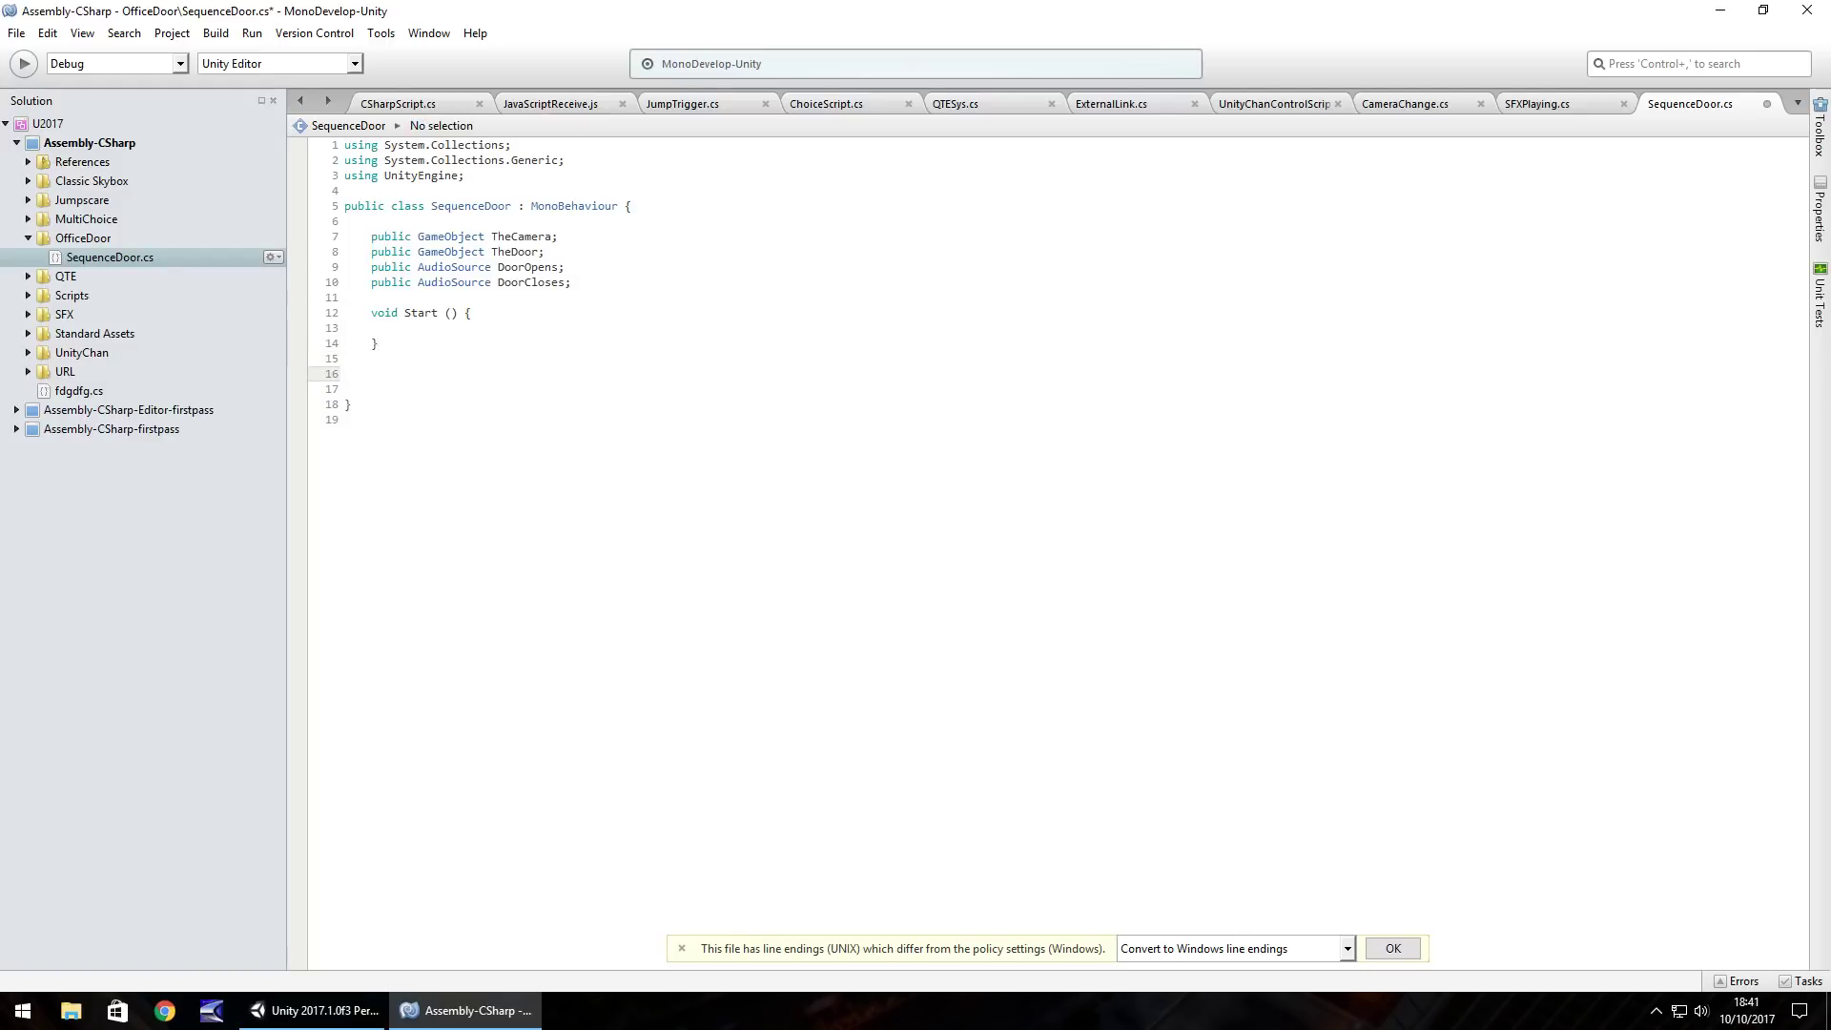
type("IEnumera")
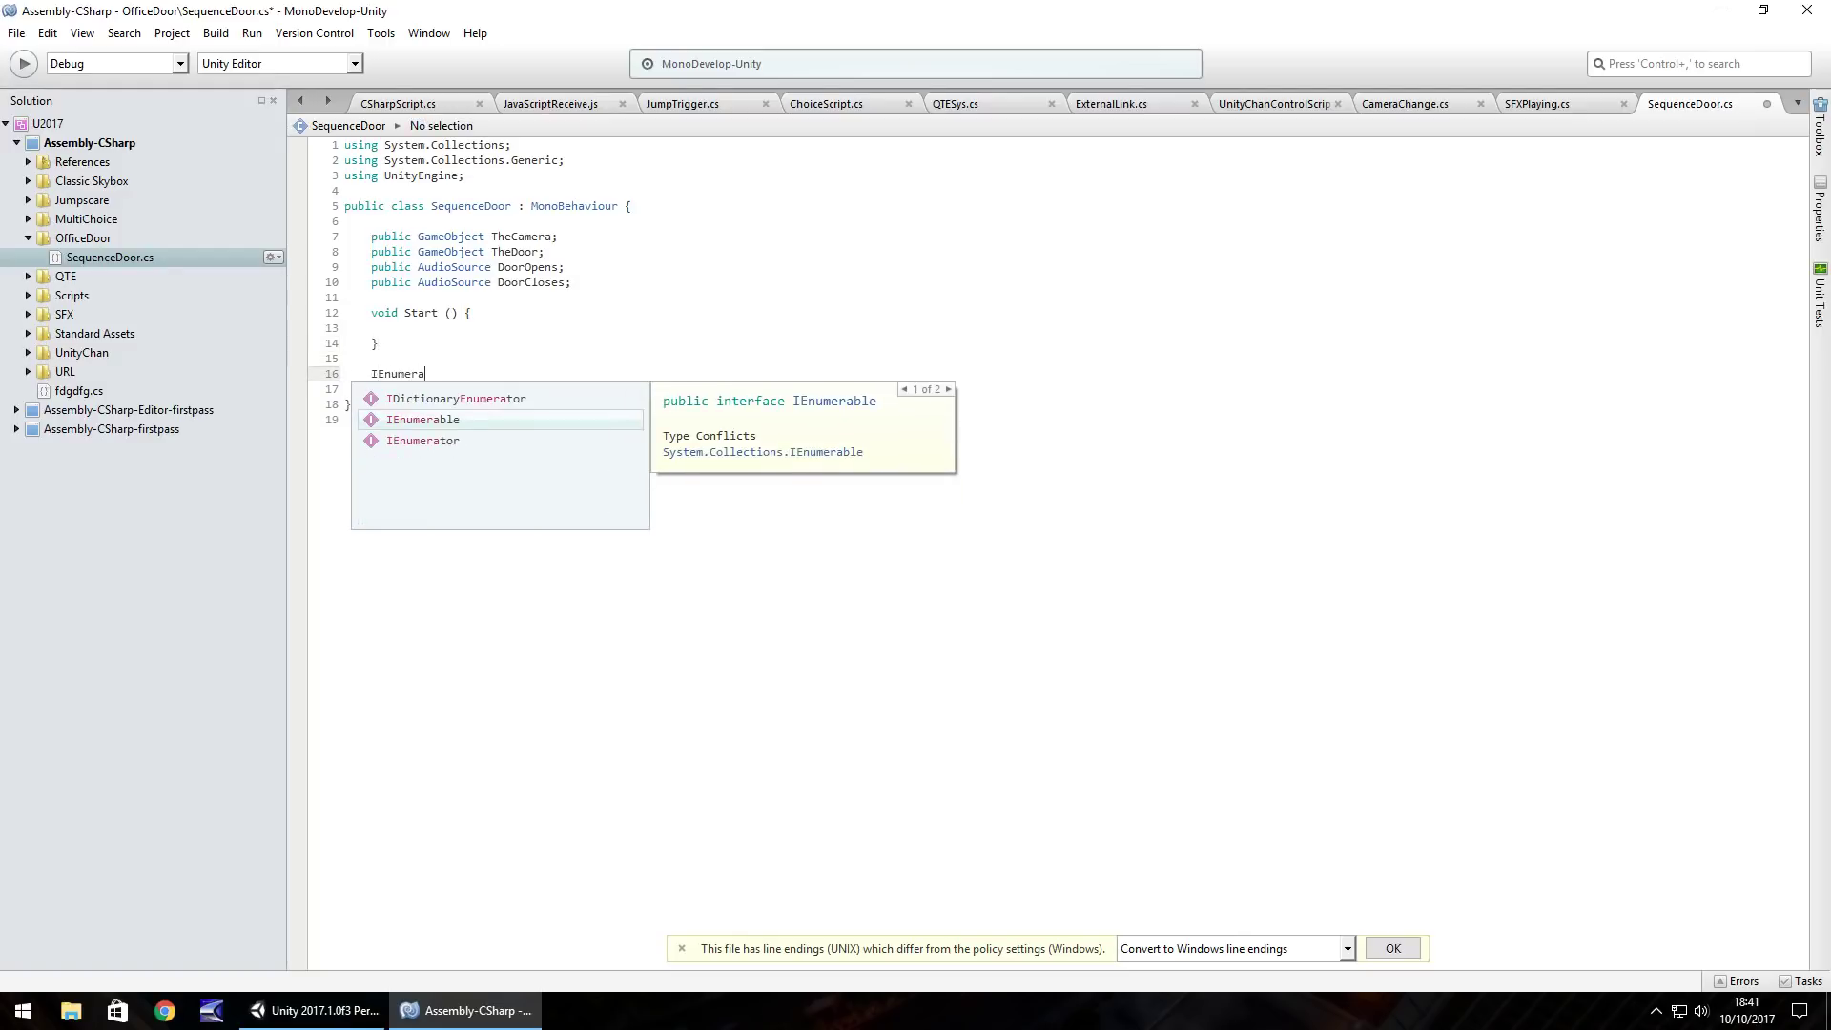
type("tor")
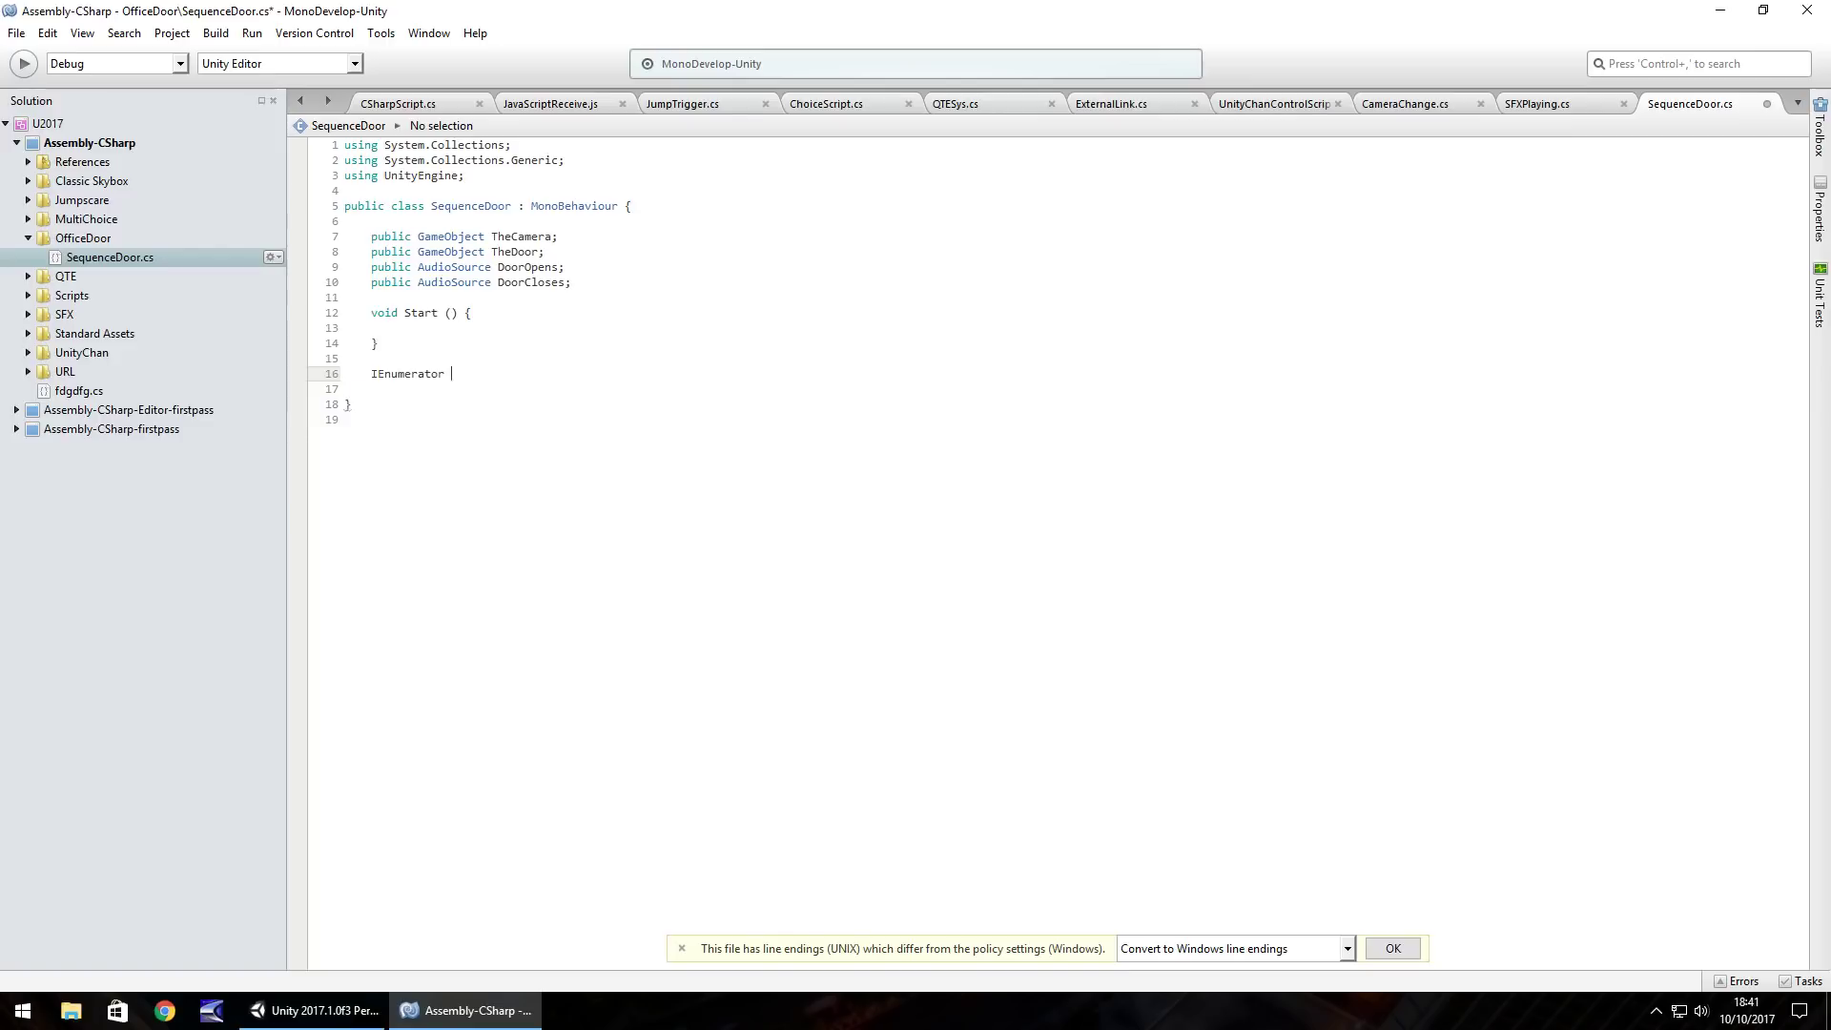
type(" TheSequence() {")
key("Return")
key("Return")
key("Return")
key("Return")
type("}")
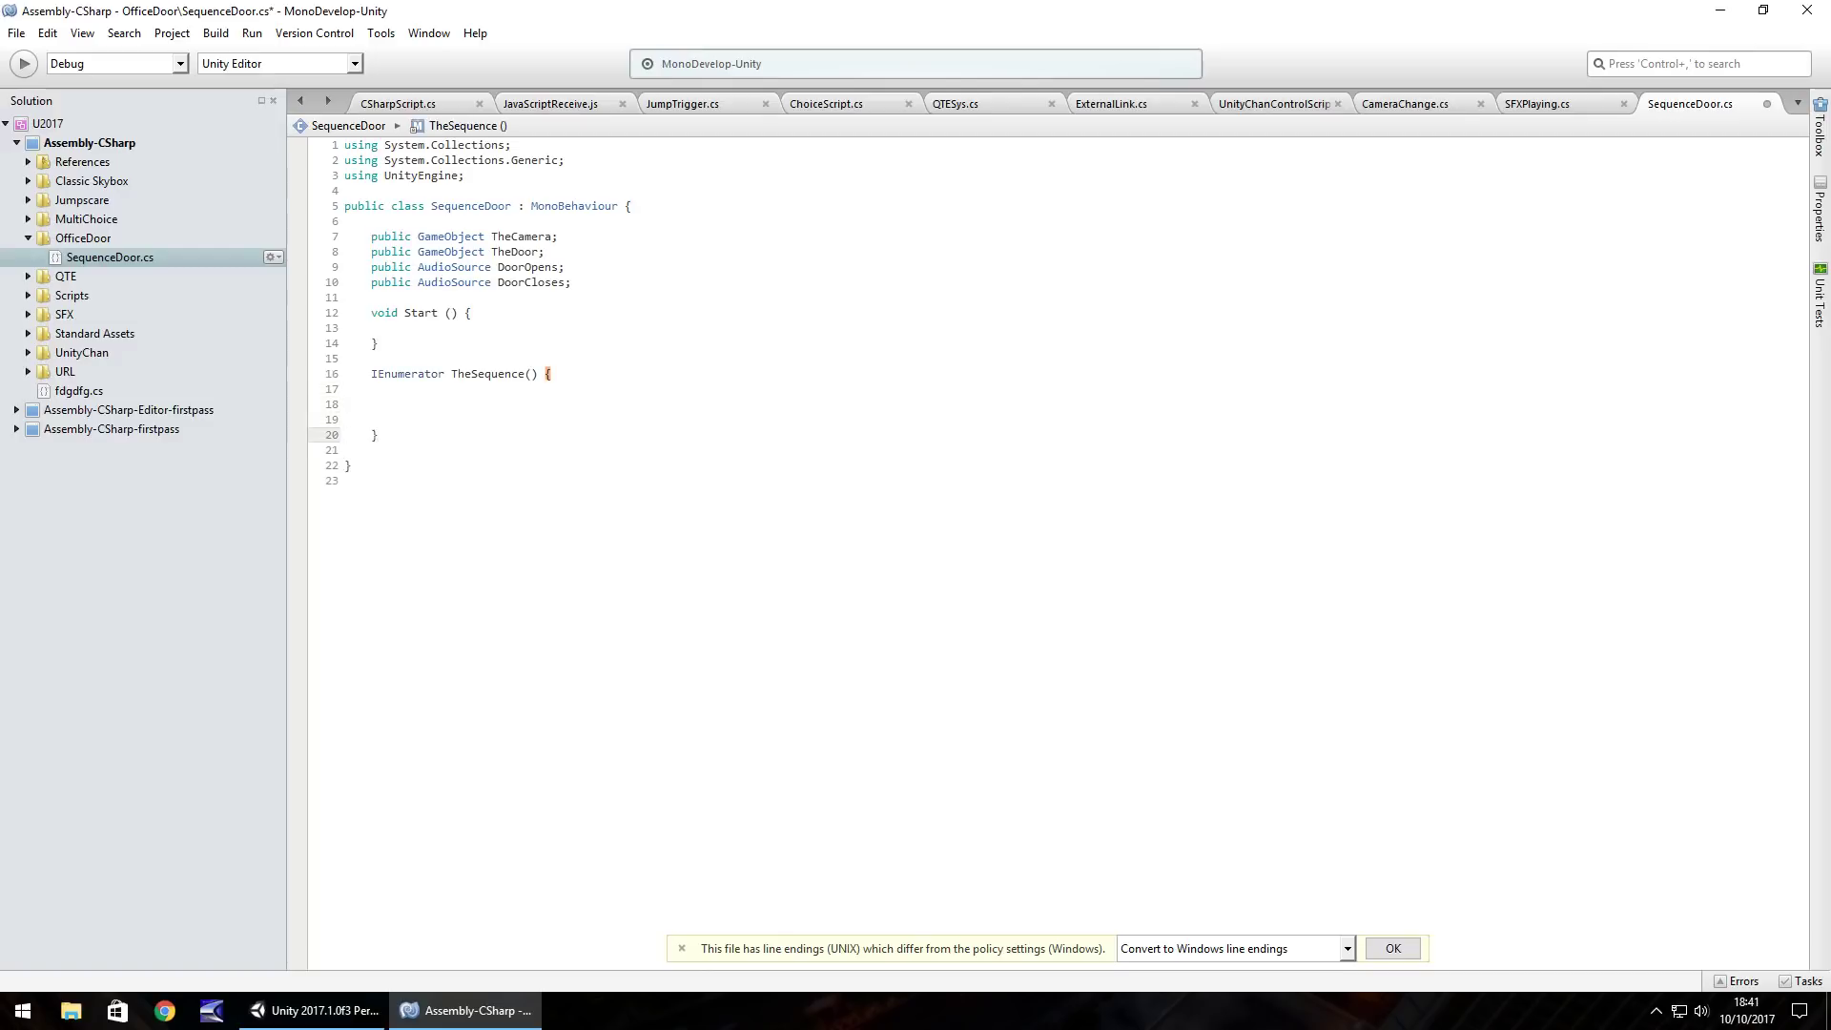
Step: Make Start() call 'StartCoroutine (TheSequence ());'
left_click(469, 328)
type("StartC")
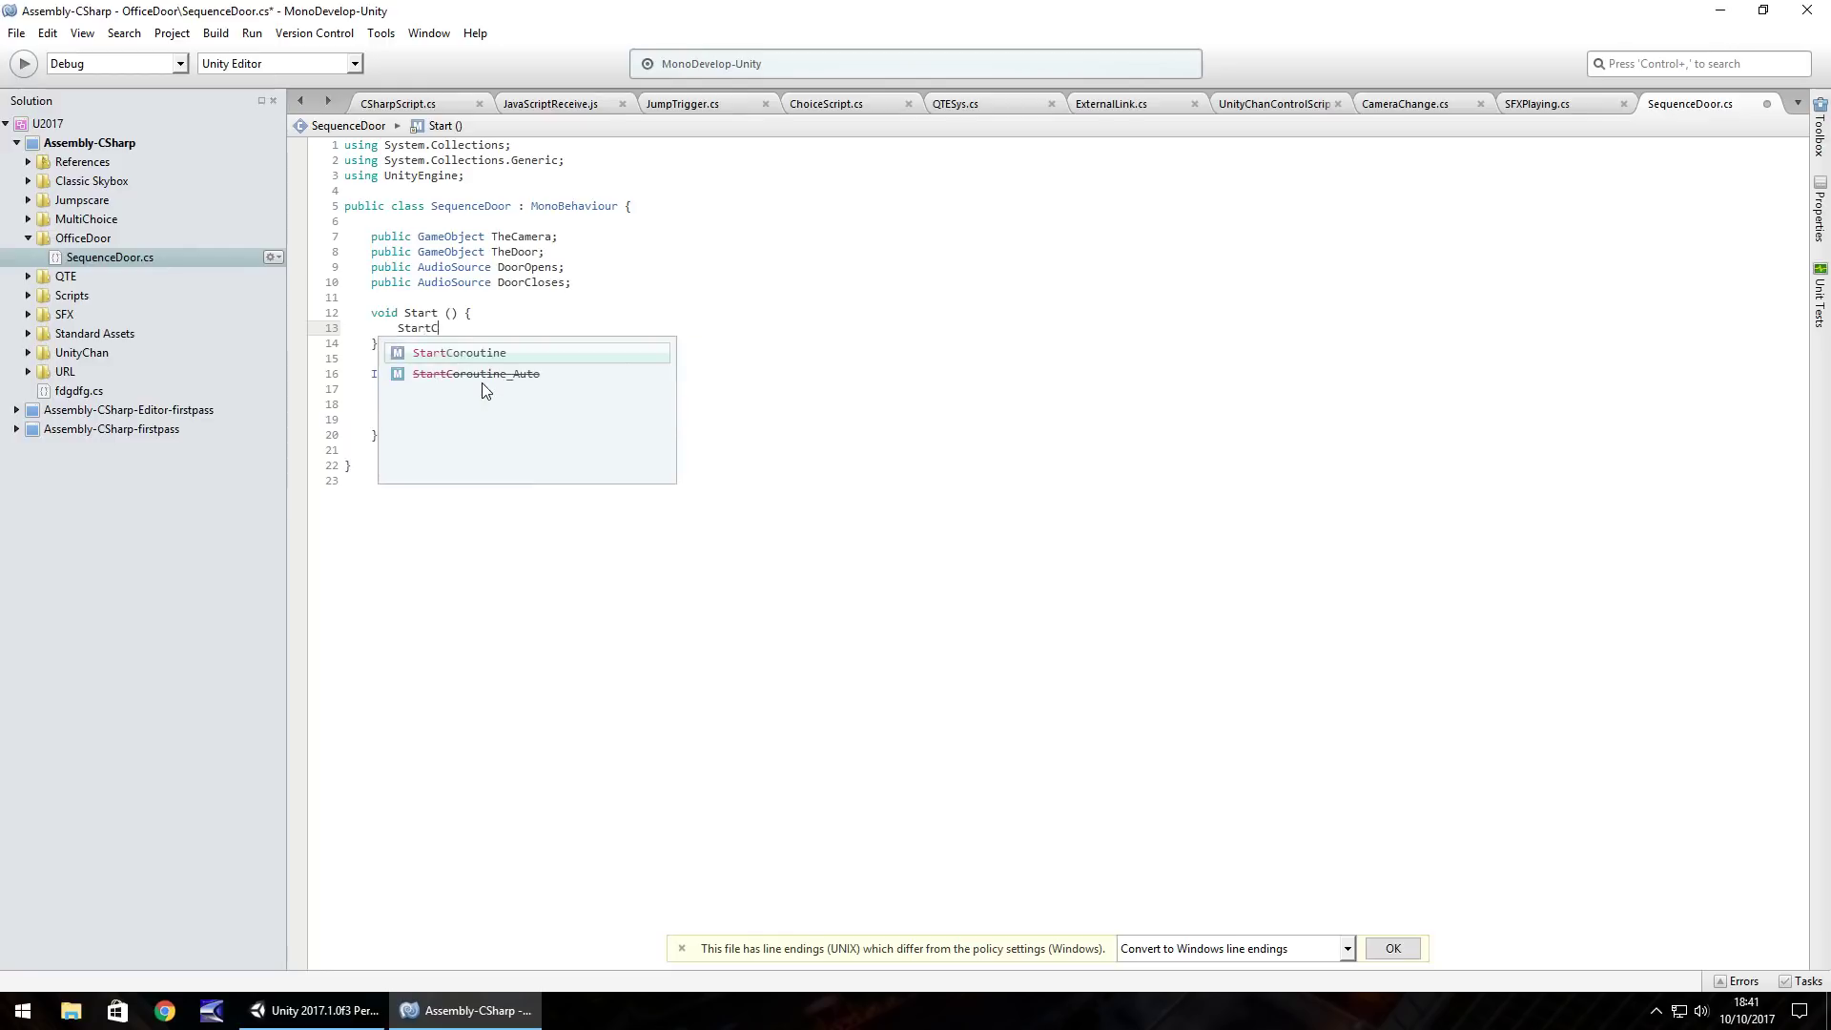
type("oroutine ")
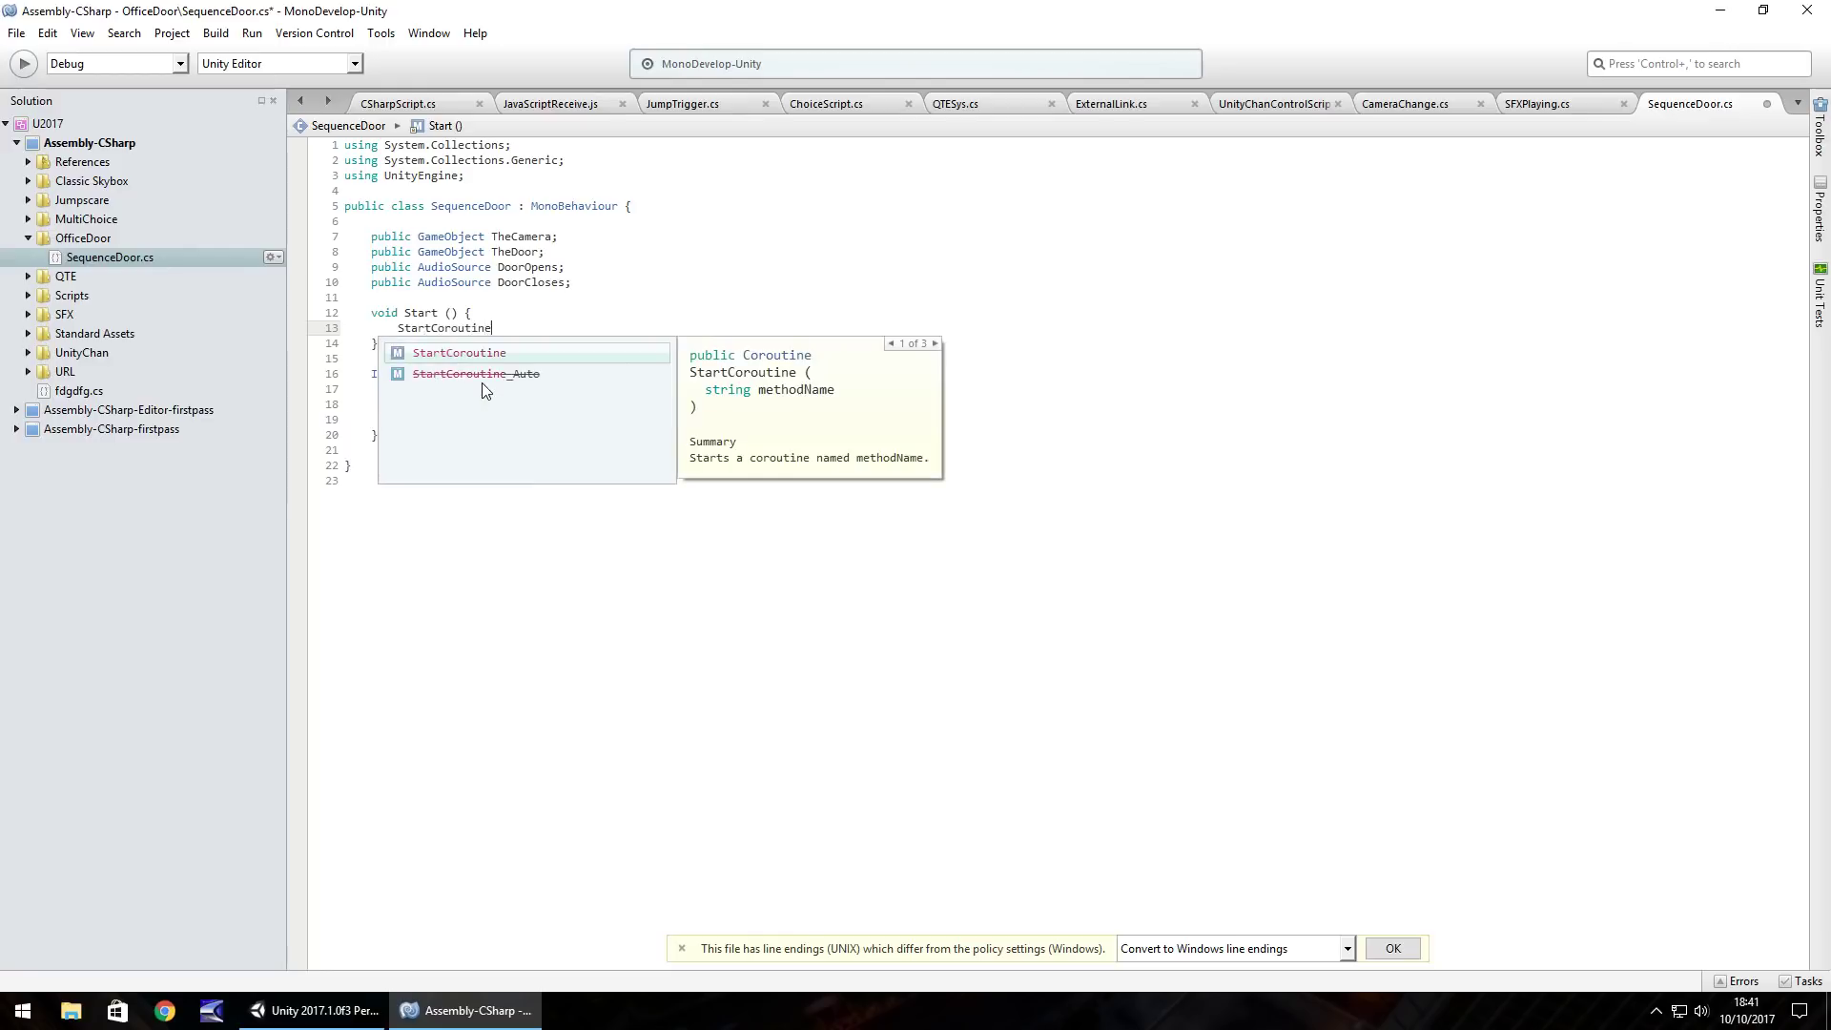
type("(TheSe")
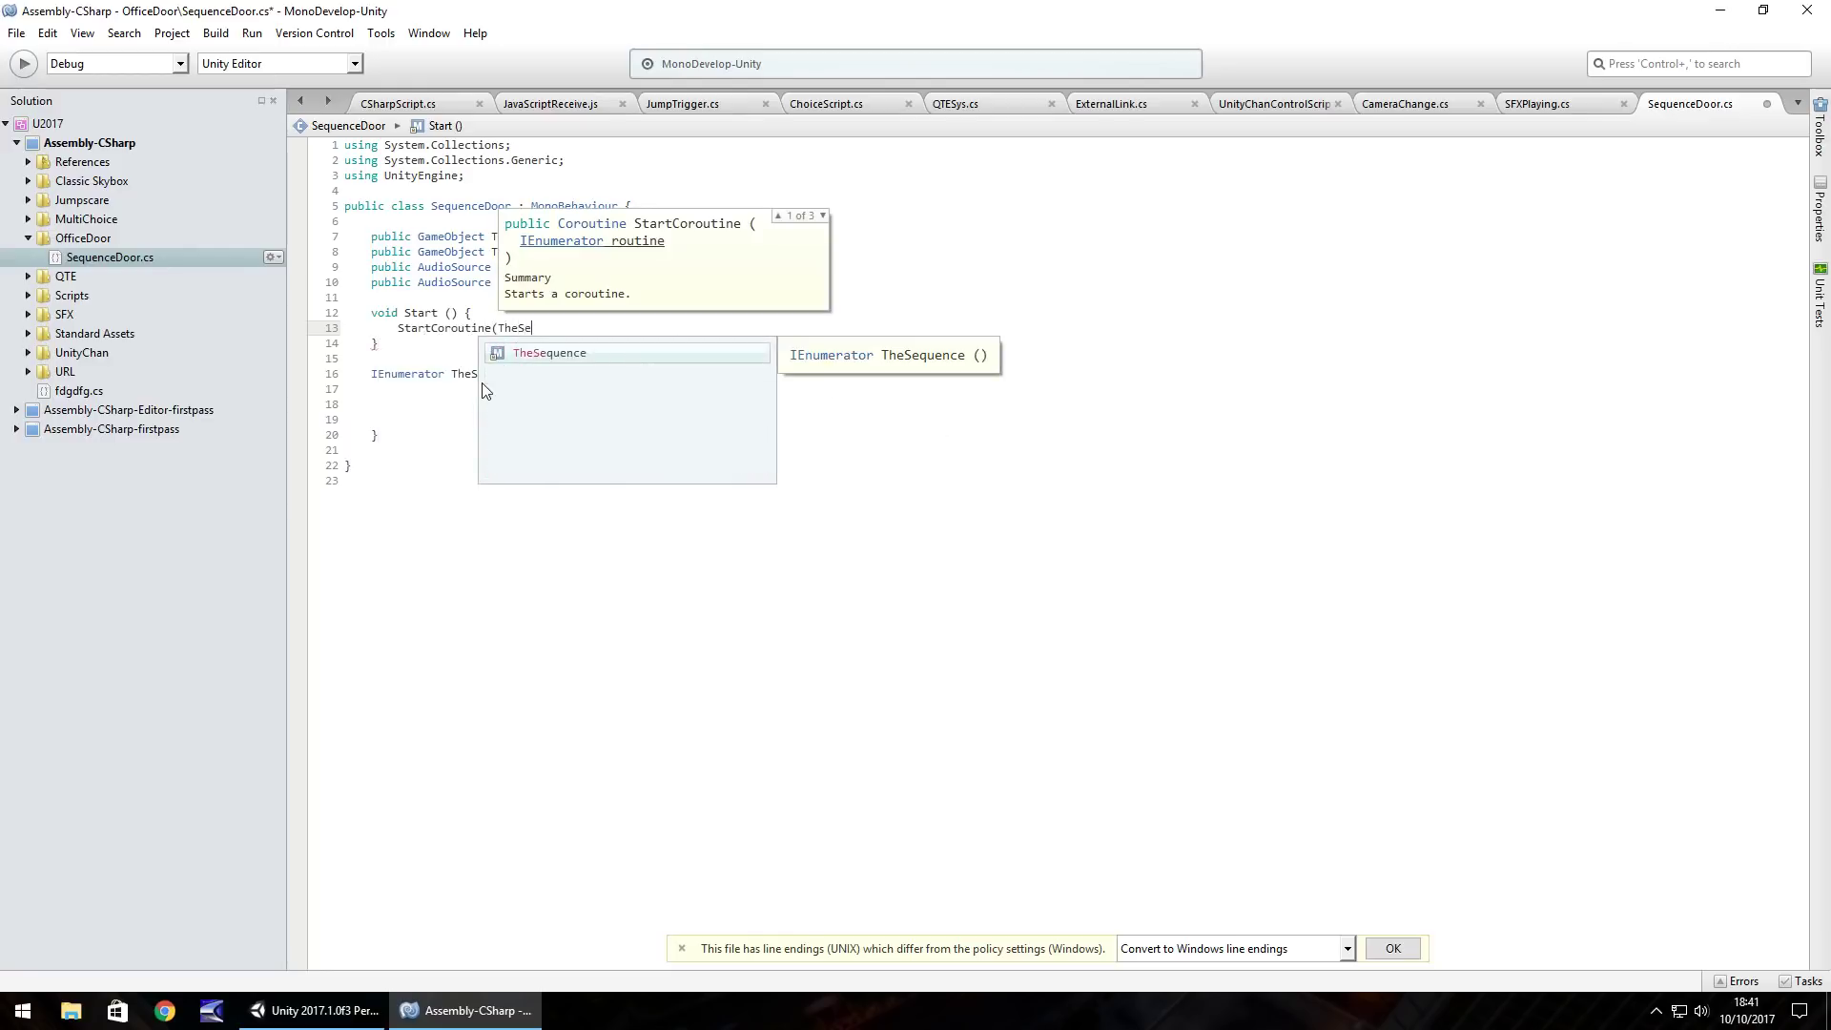
type("quence ())")
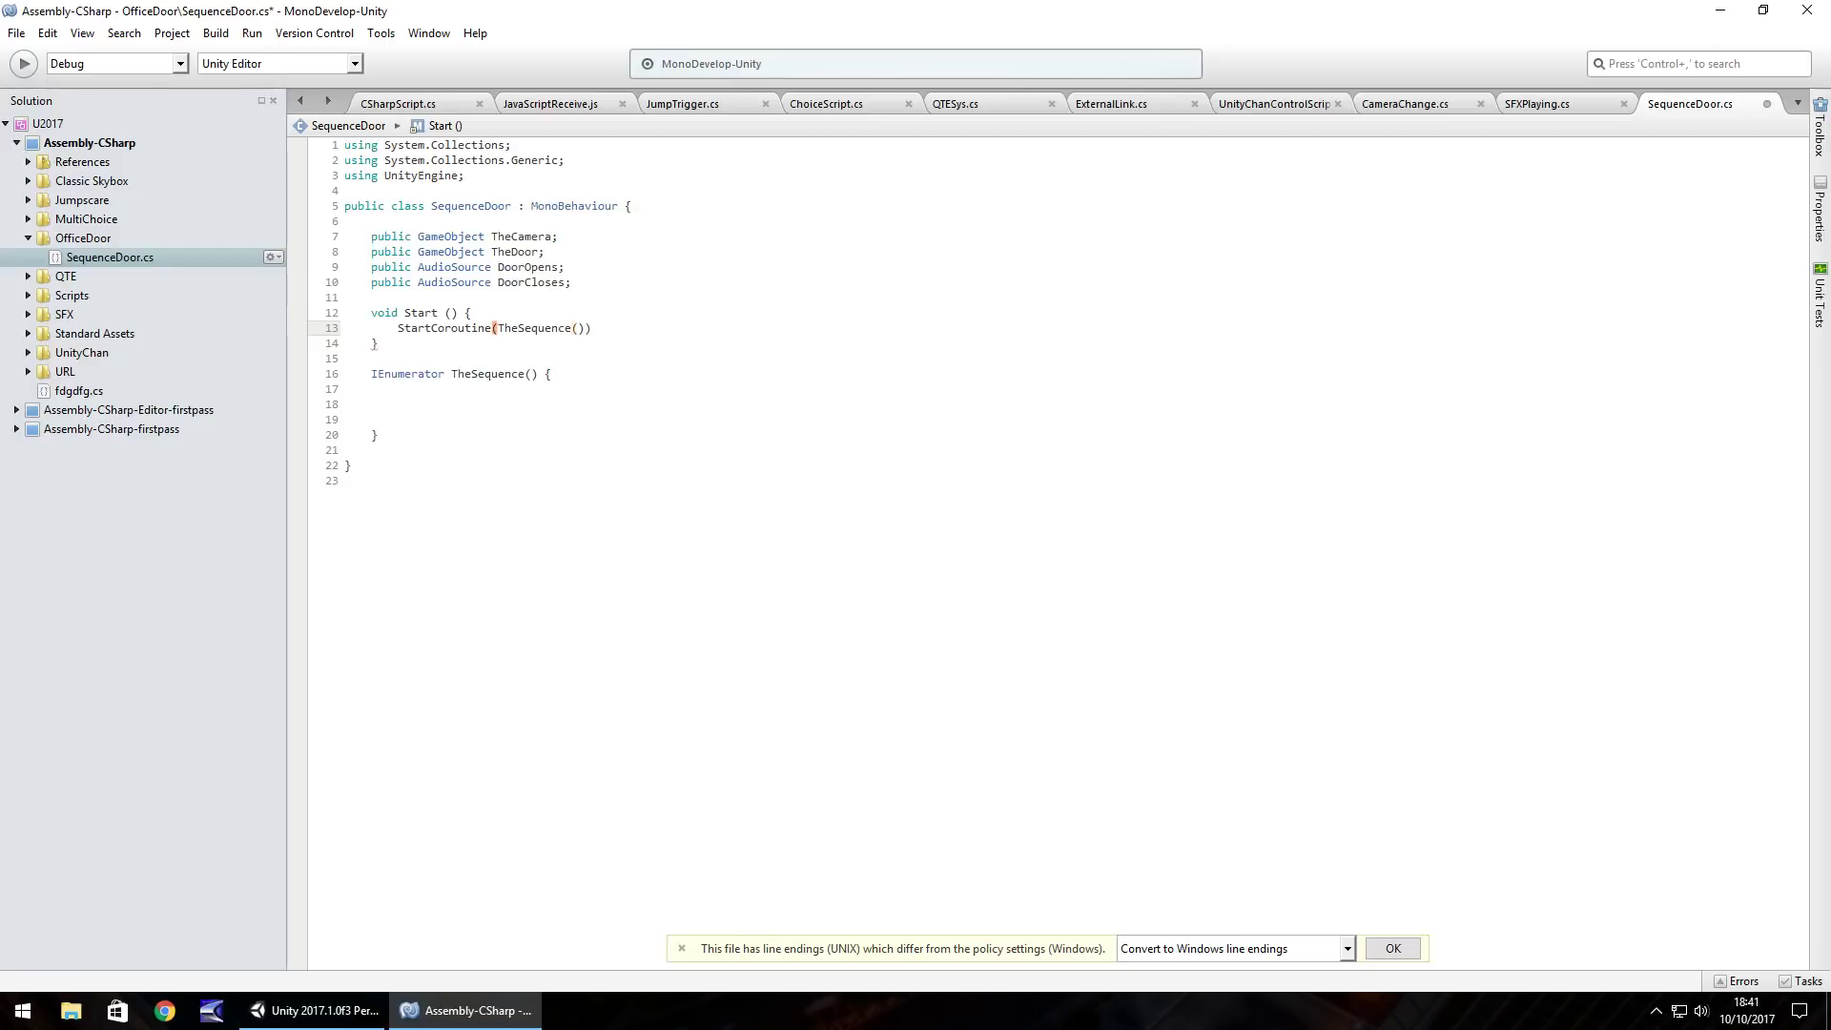
type(";")
left_click(464, 393)
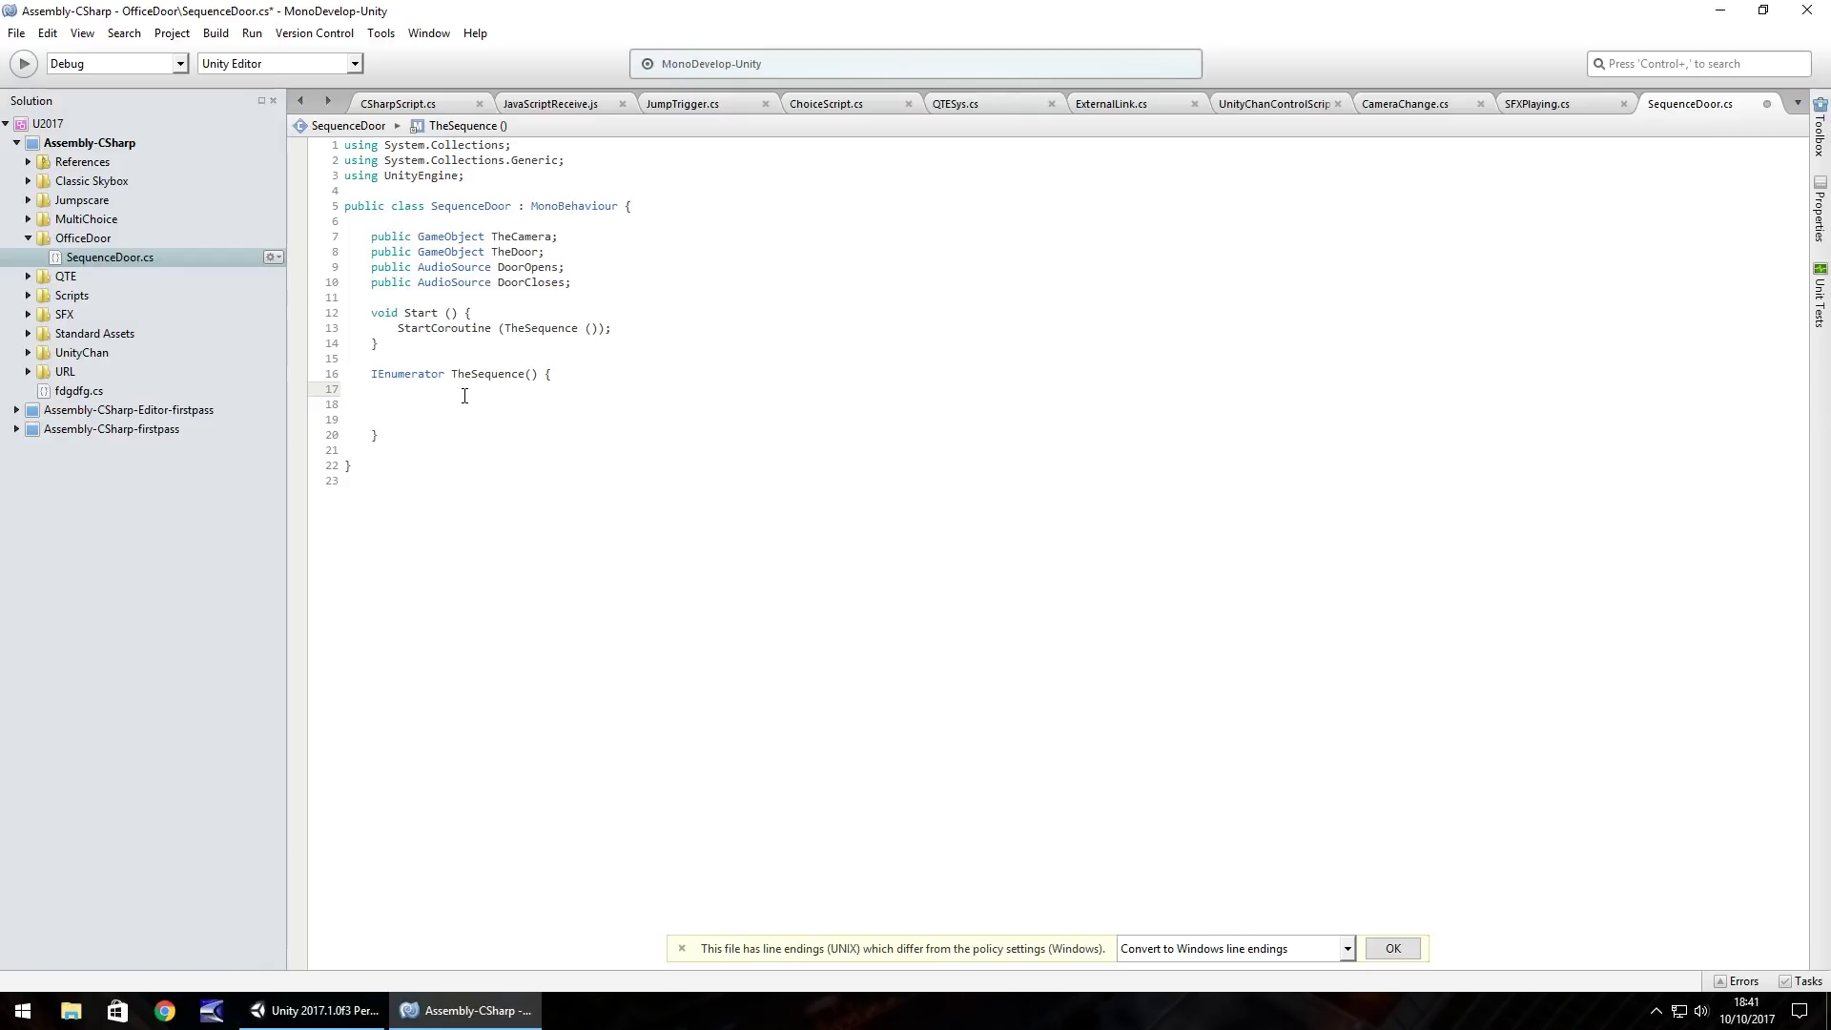
left_click(314, 1011)
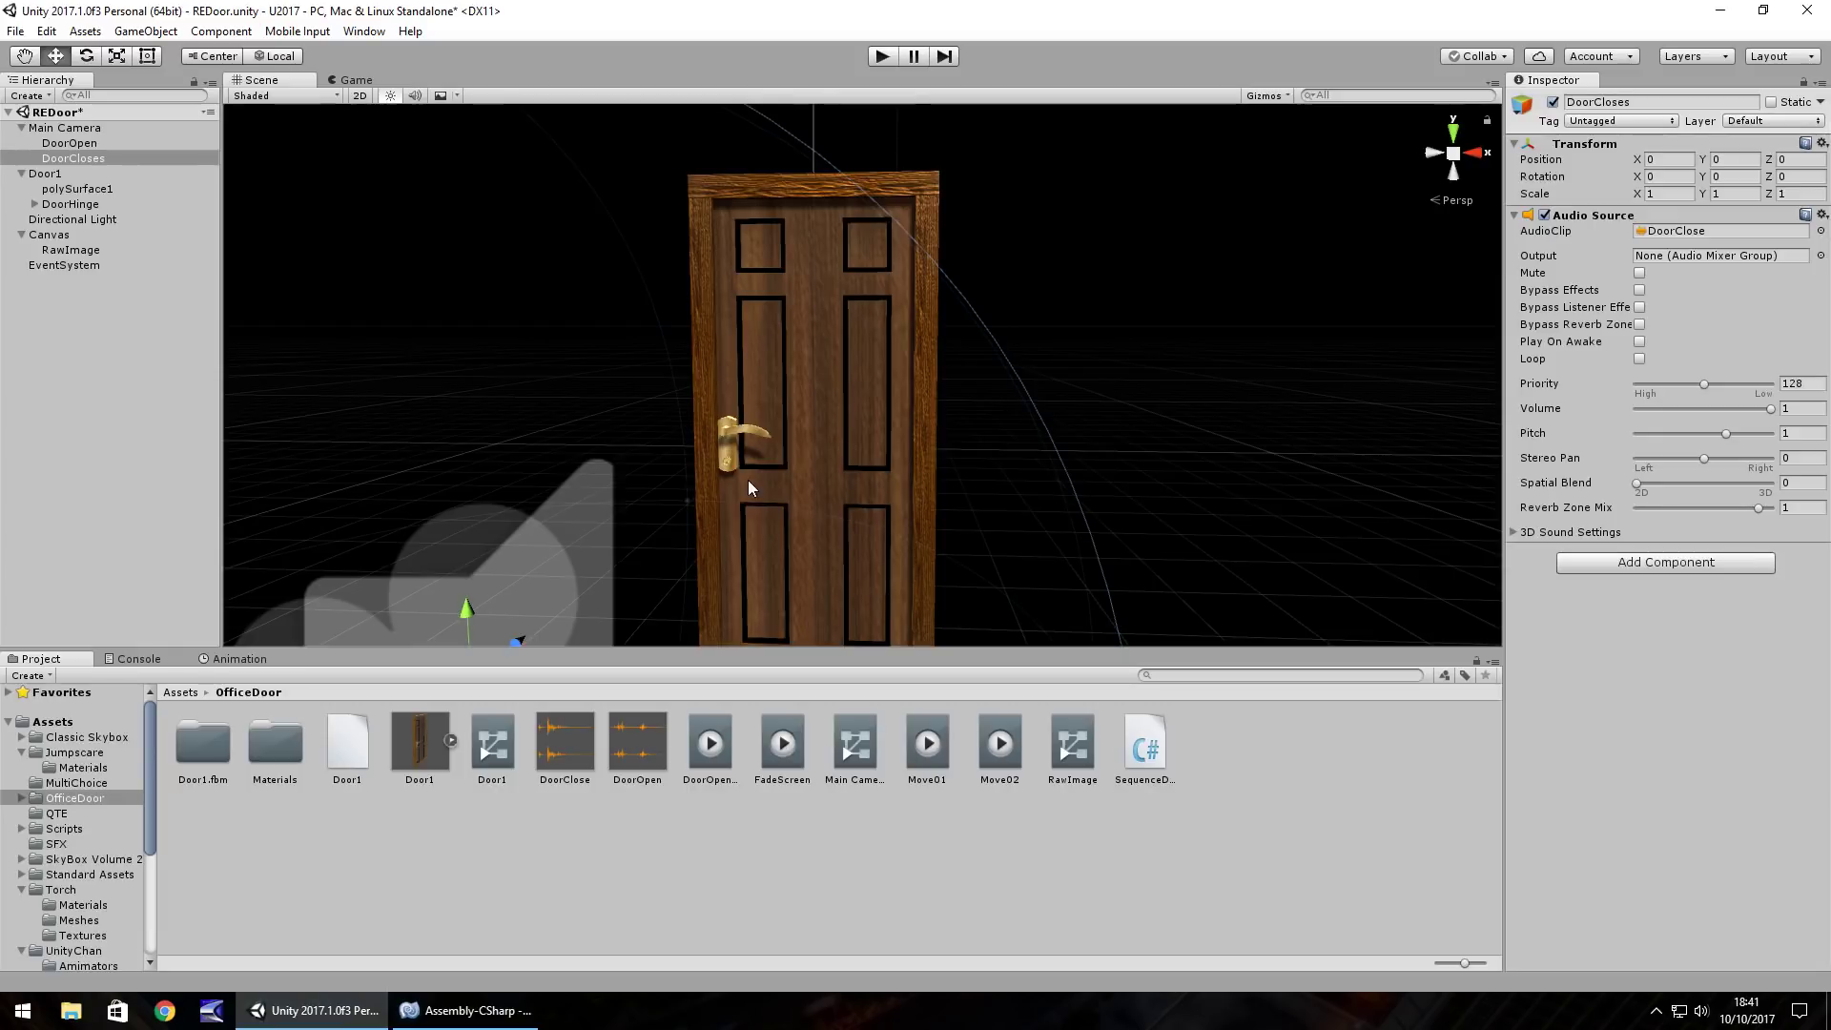
Step: Begin TheSequence with a 'yield return new WaitForSeconds(' line
left_click(516, 994)
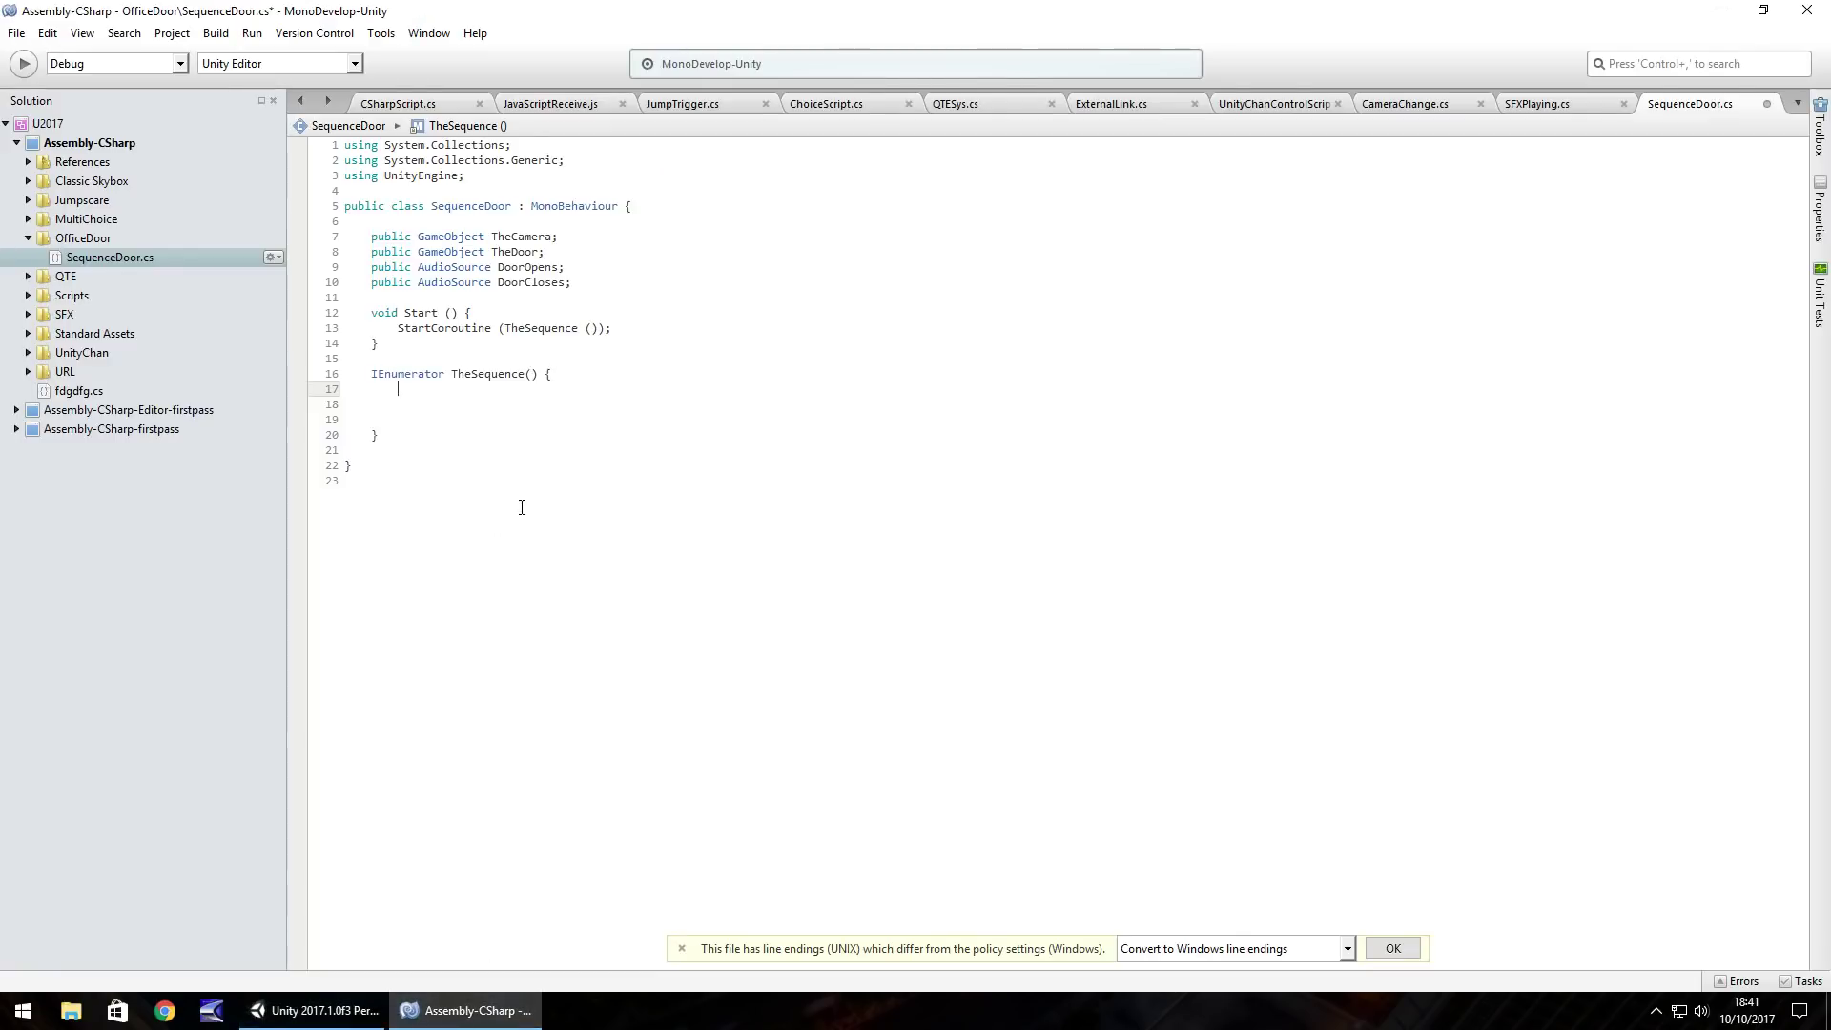
type("yield Wai")
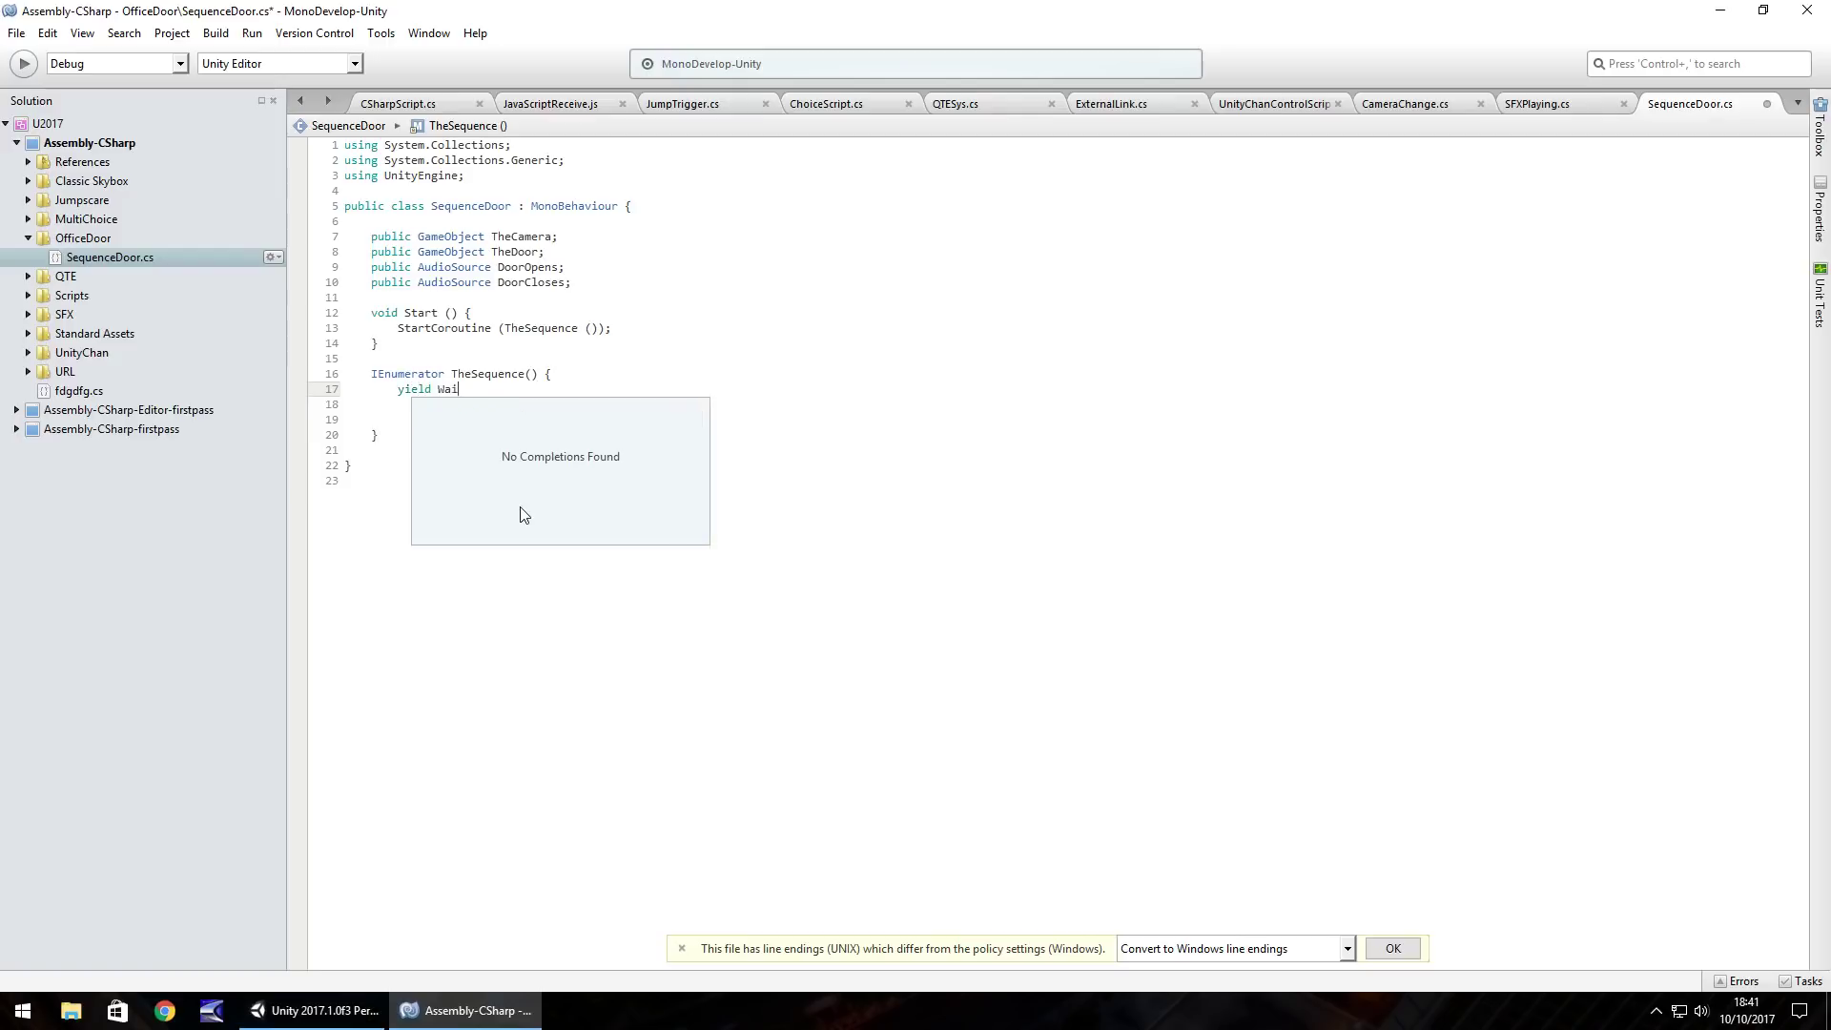
type("tF")
key("BackSpace")
key("BackSpace")
type("return new")
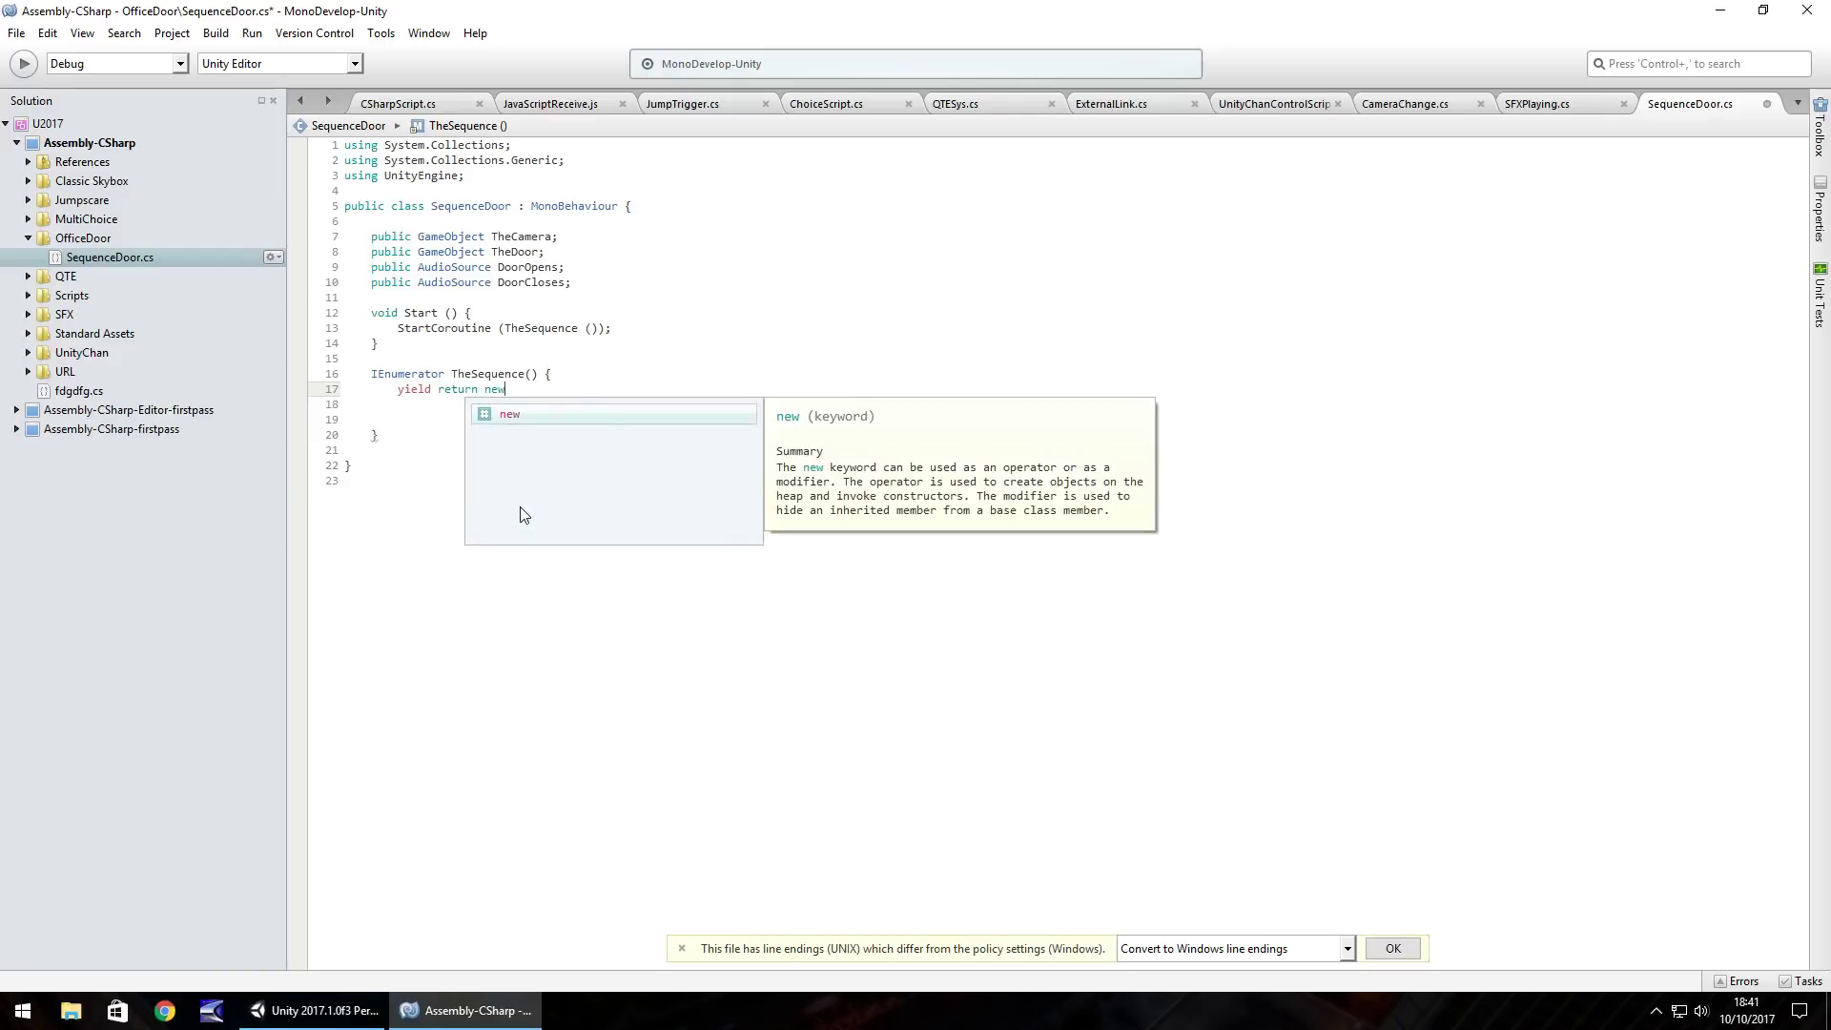
type(" WaitForSeco")
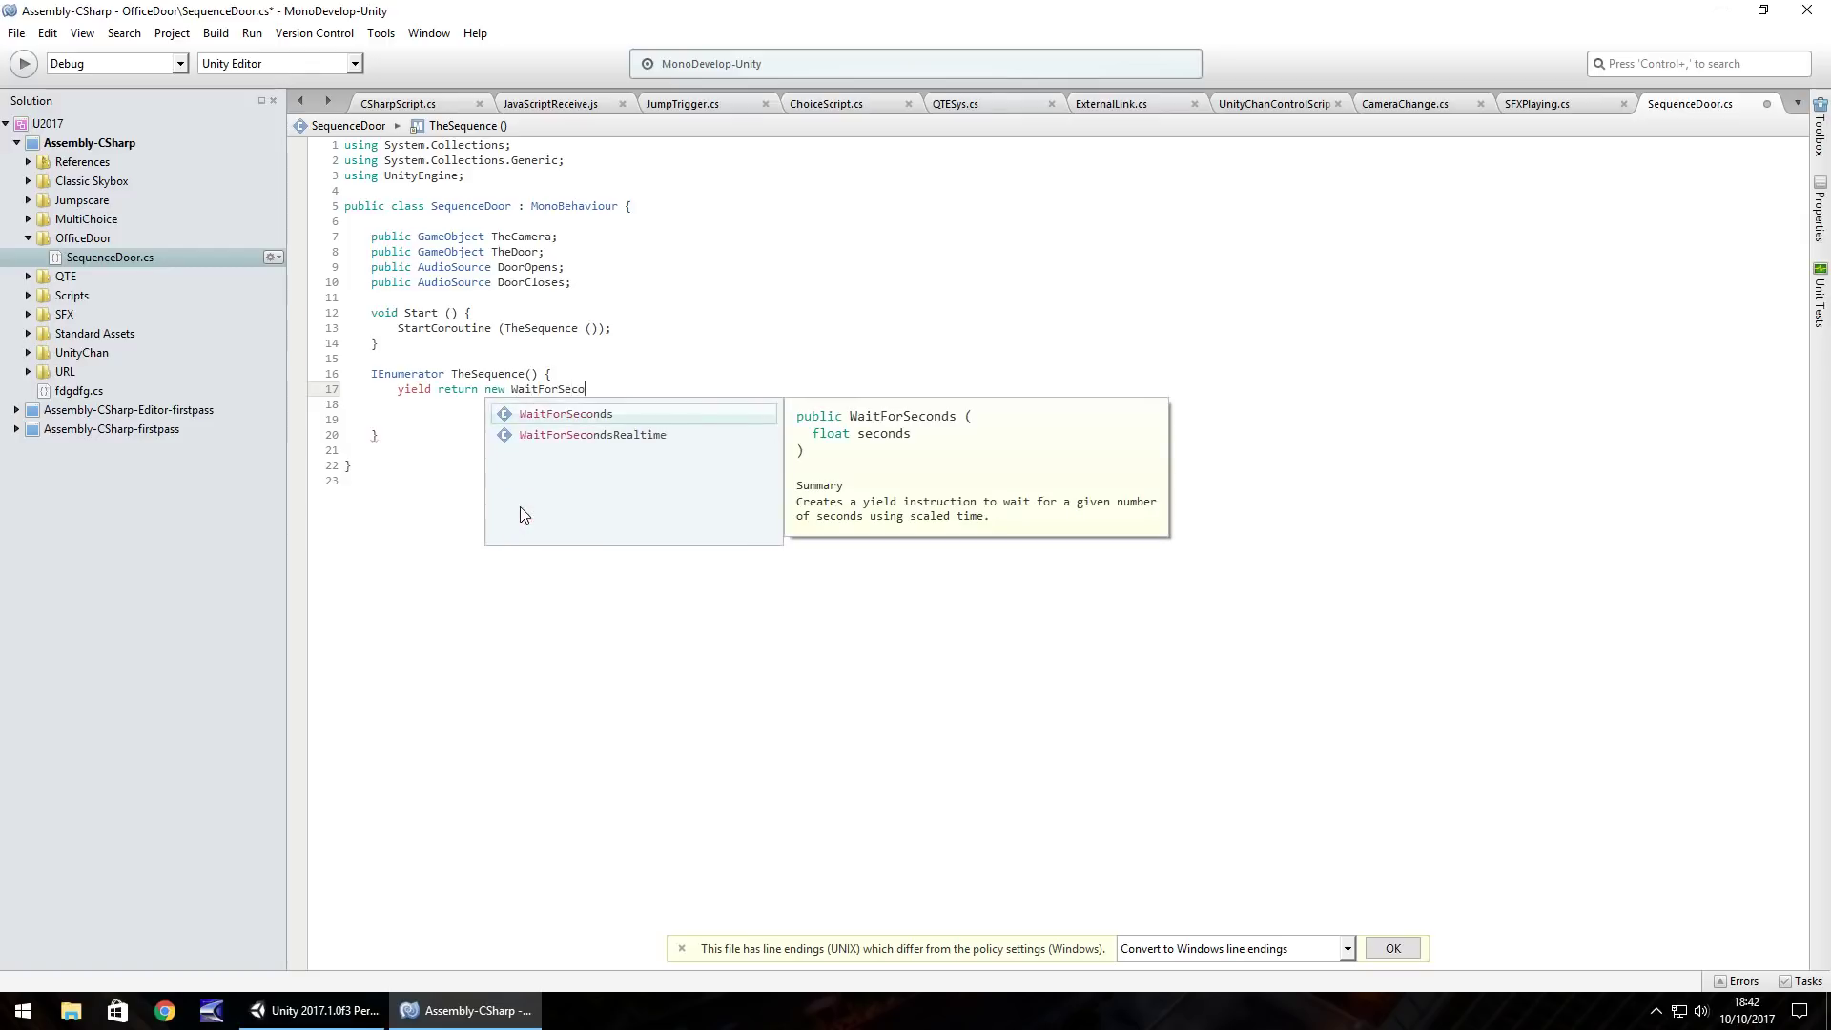
type("nds(")
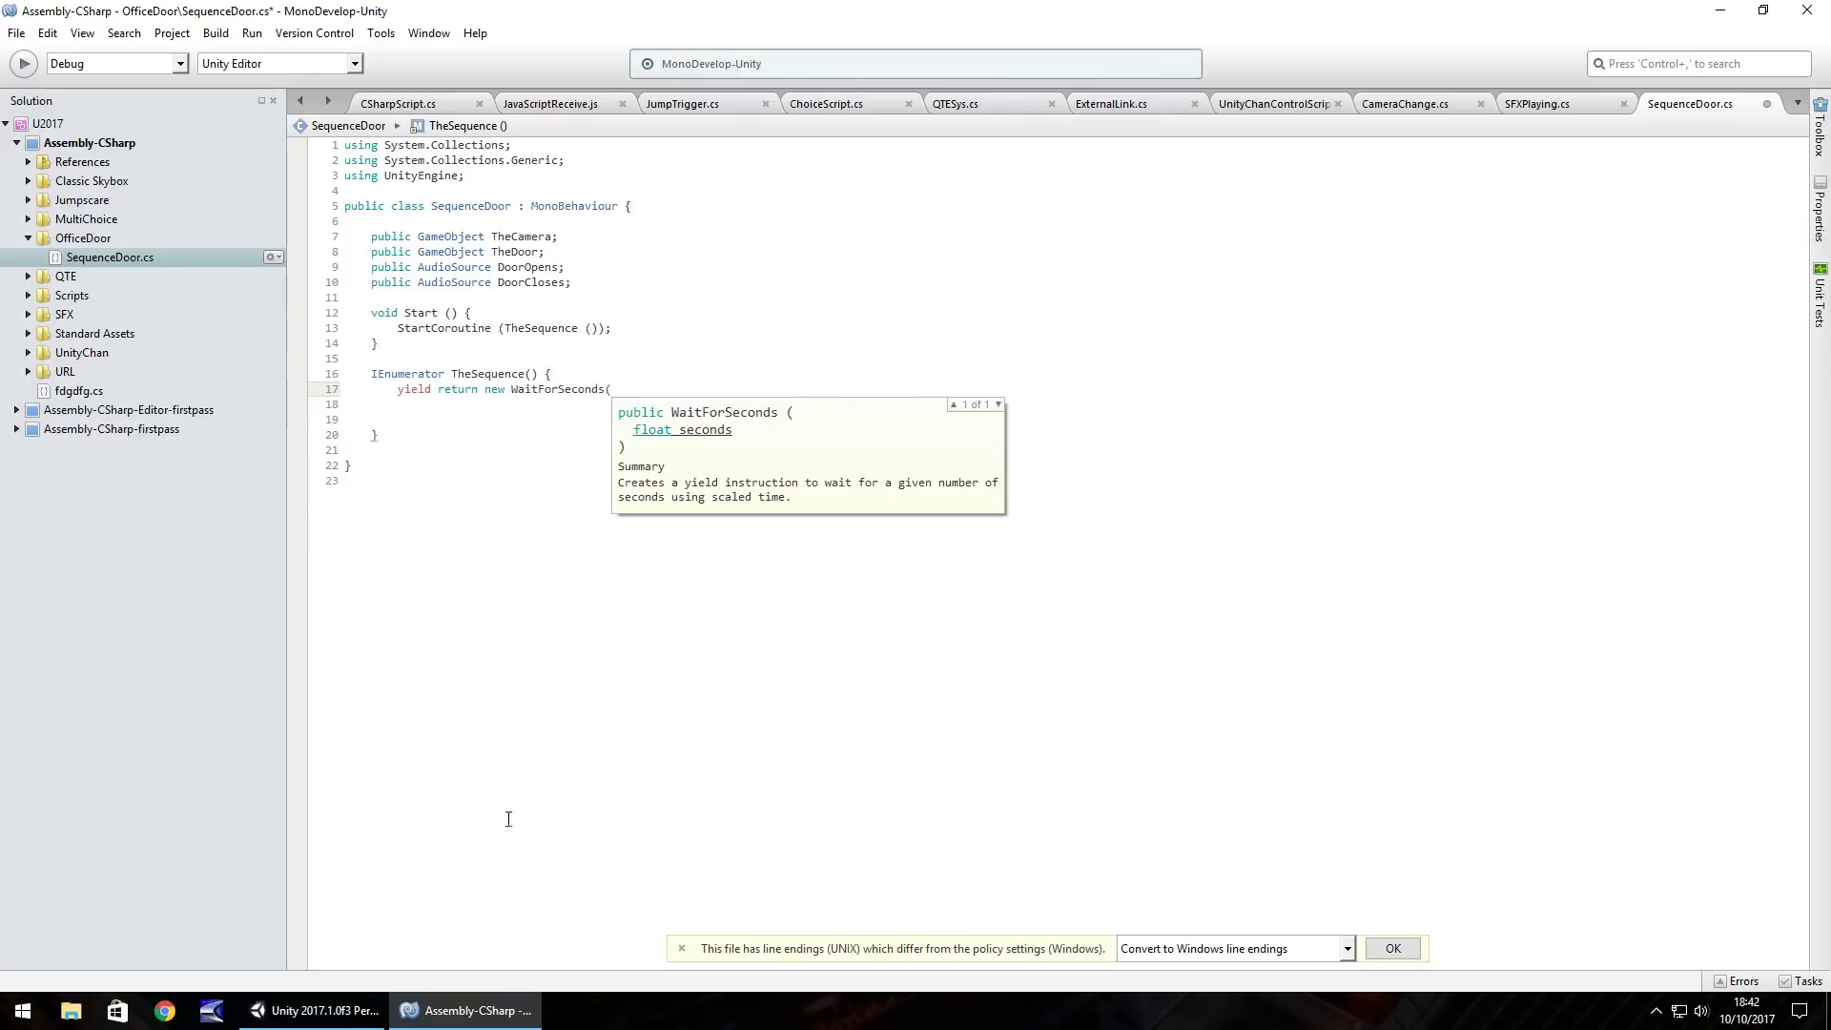
key("alt+Tab")
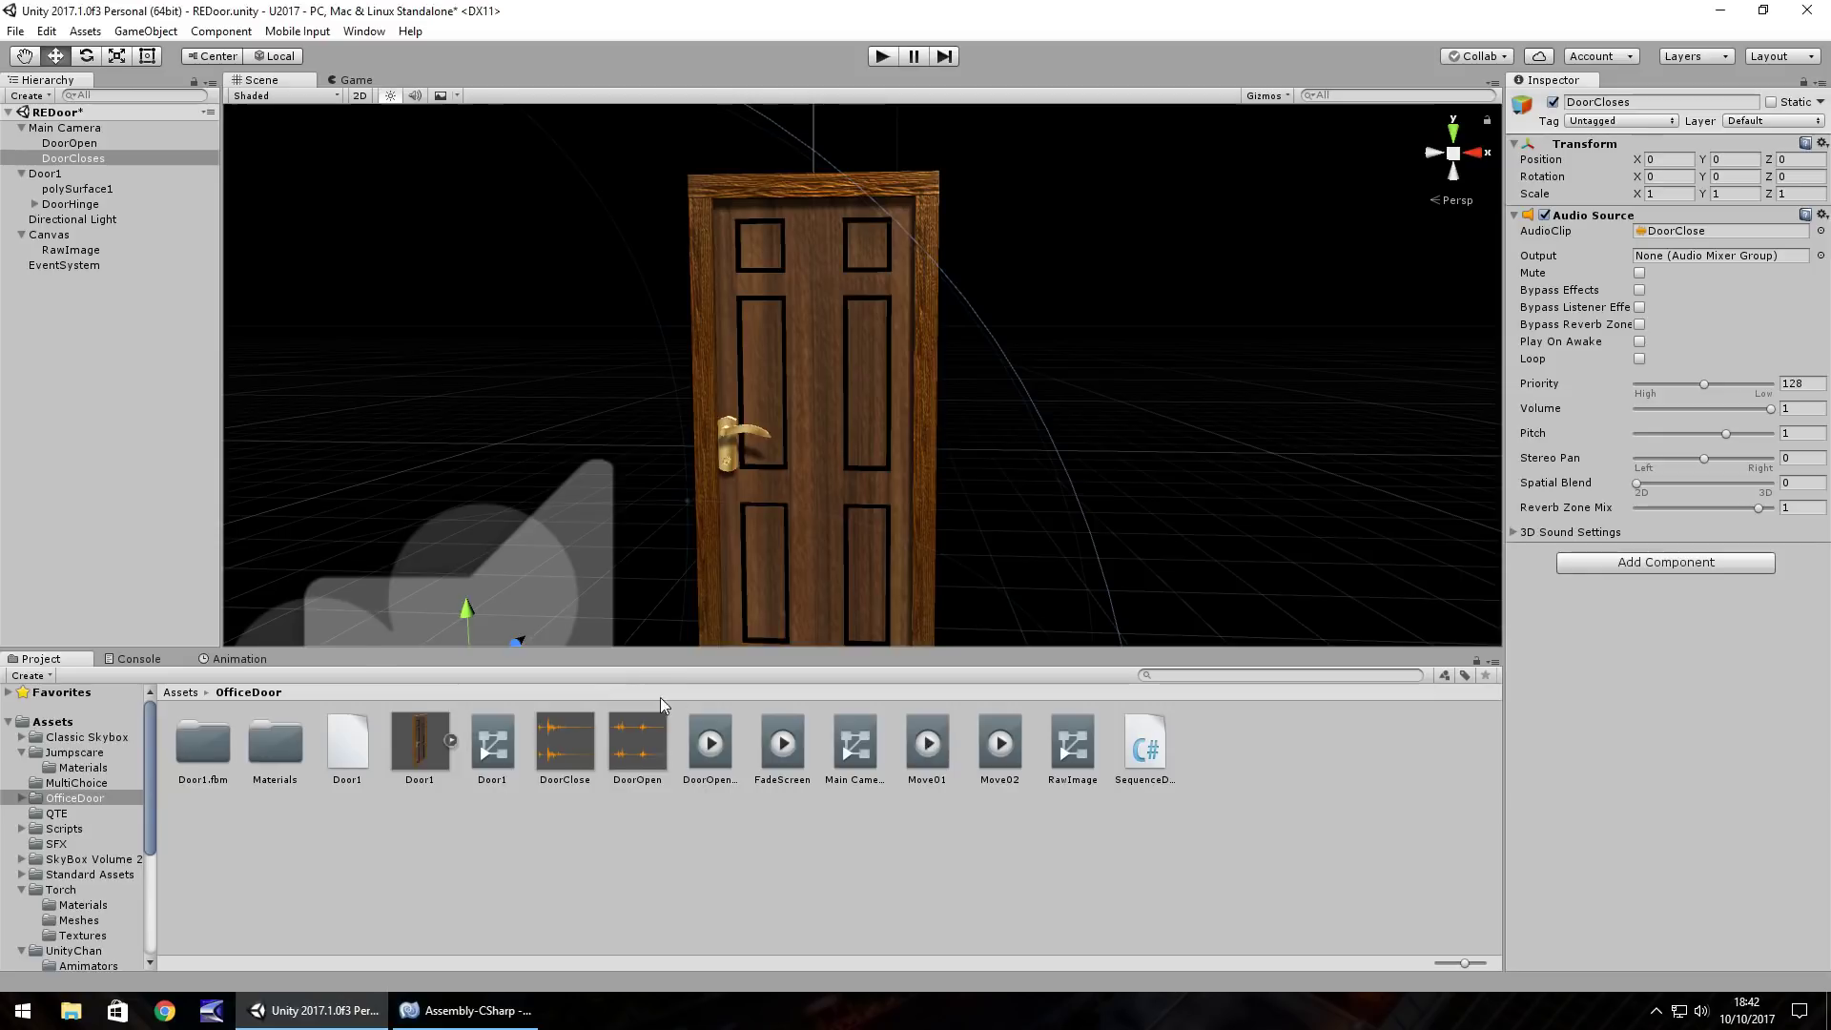
Step: Preview the Move01 camera clip at frame 60 and at its end, then return to SequenceDoor.cs
left_click(261, 662)
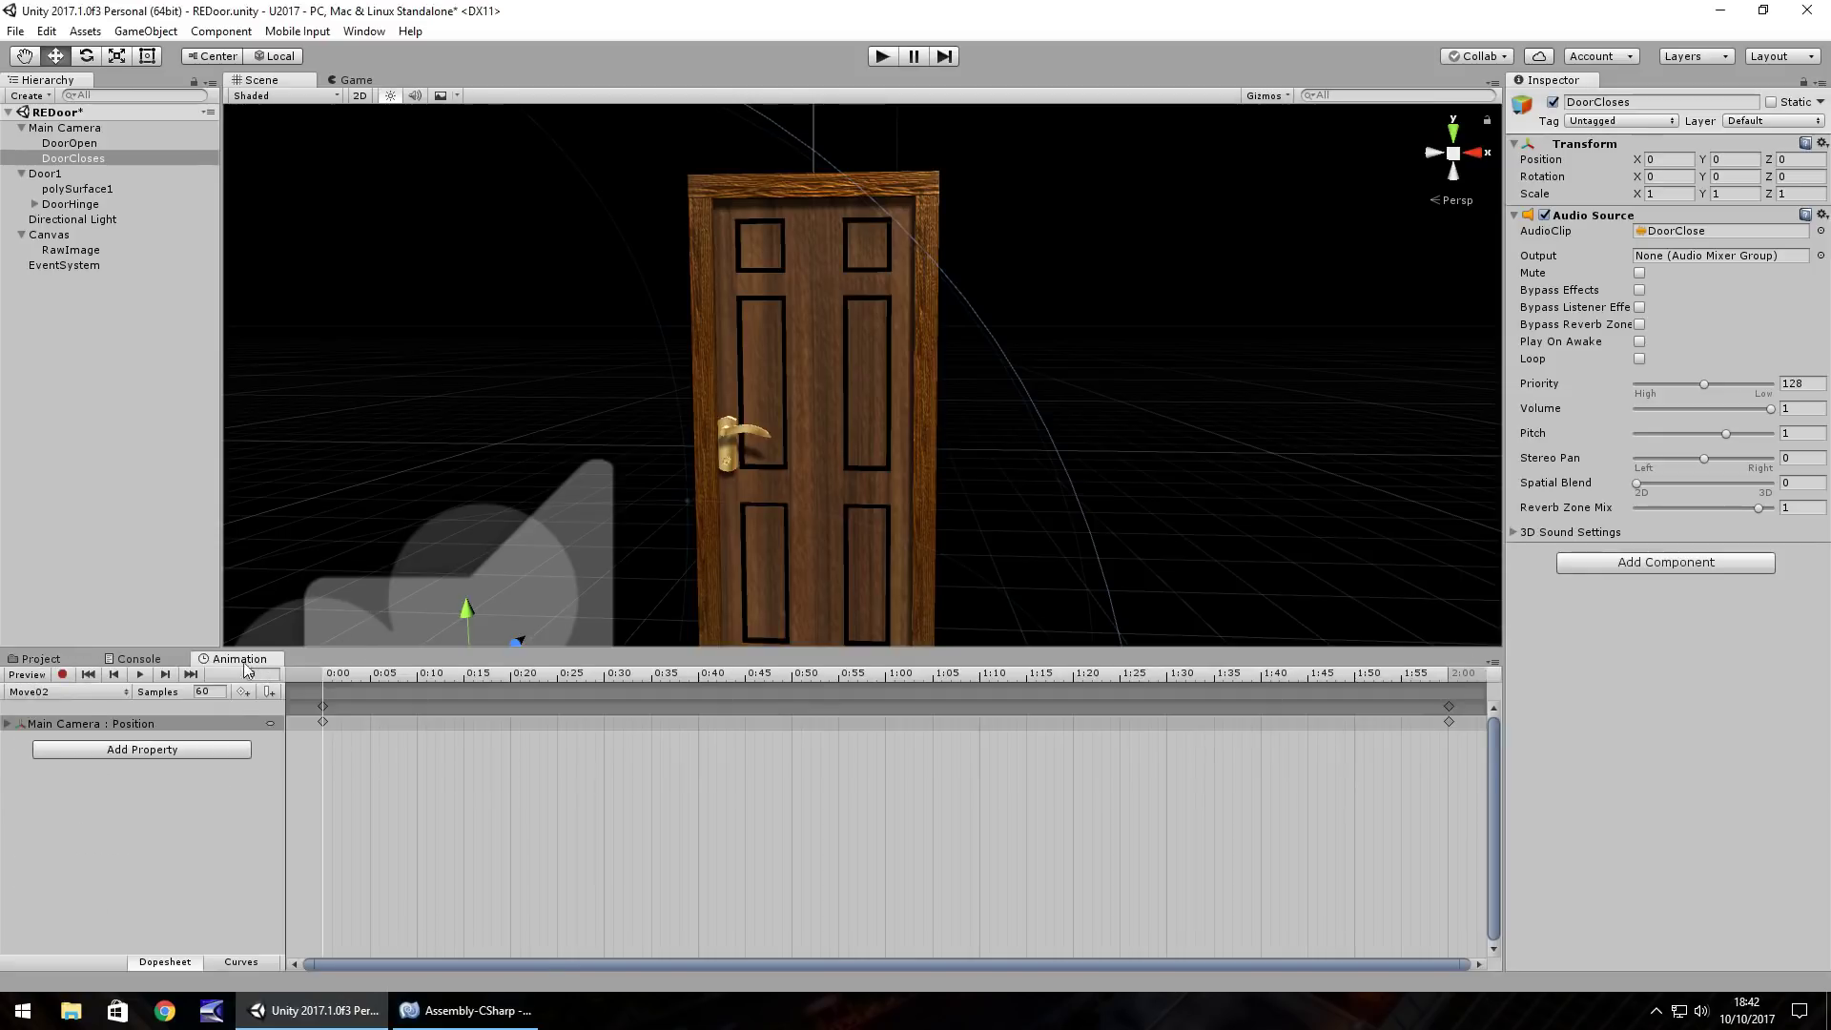
left_click(67, 691)
left_click(62, 712)
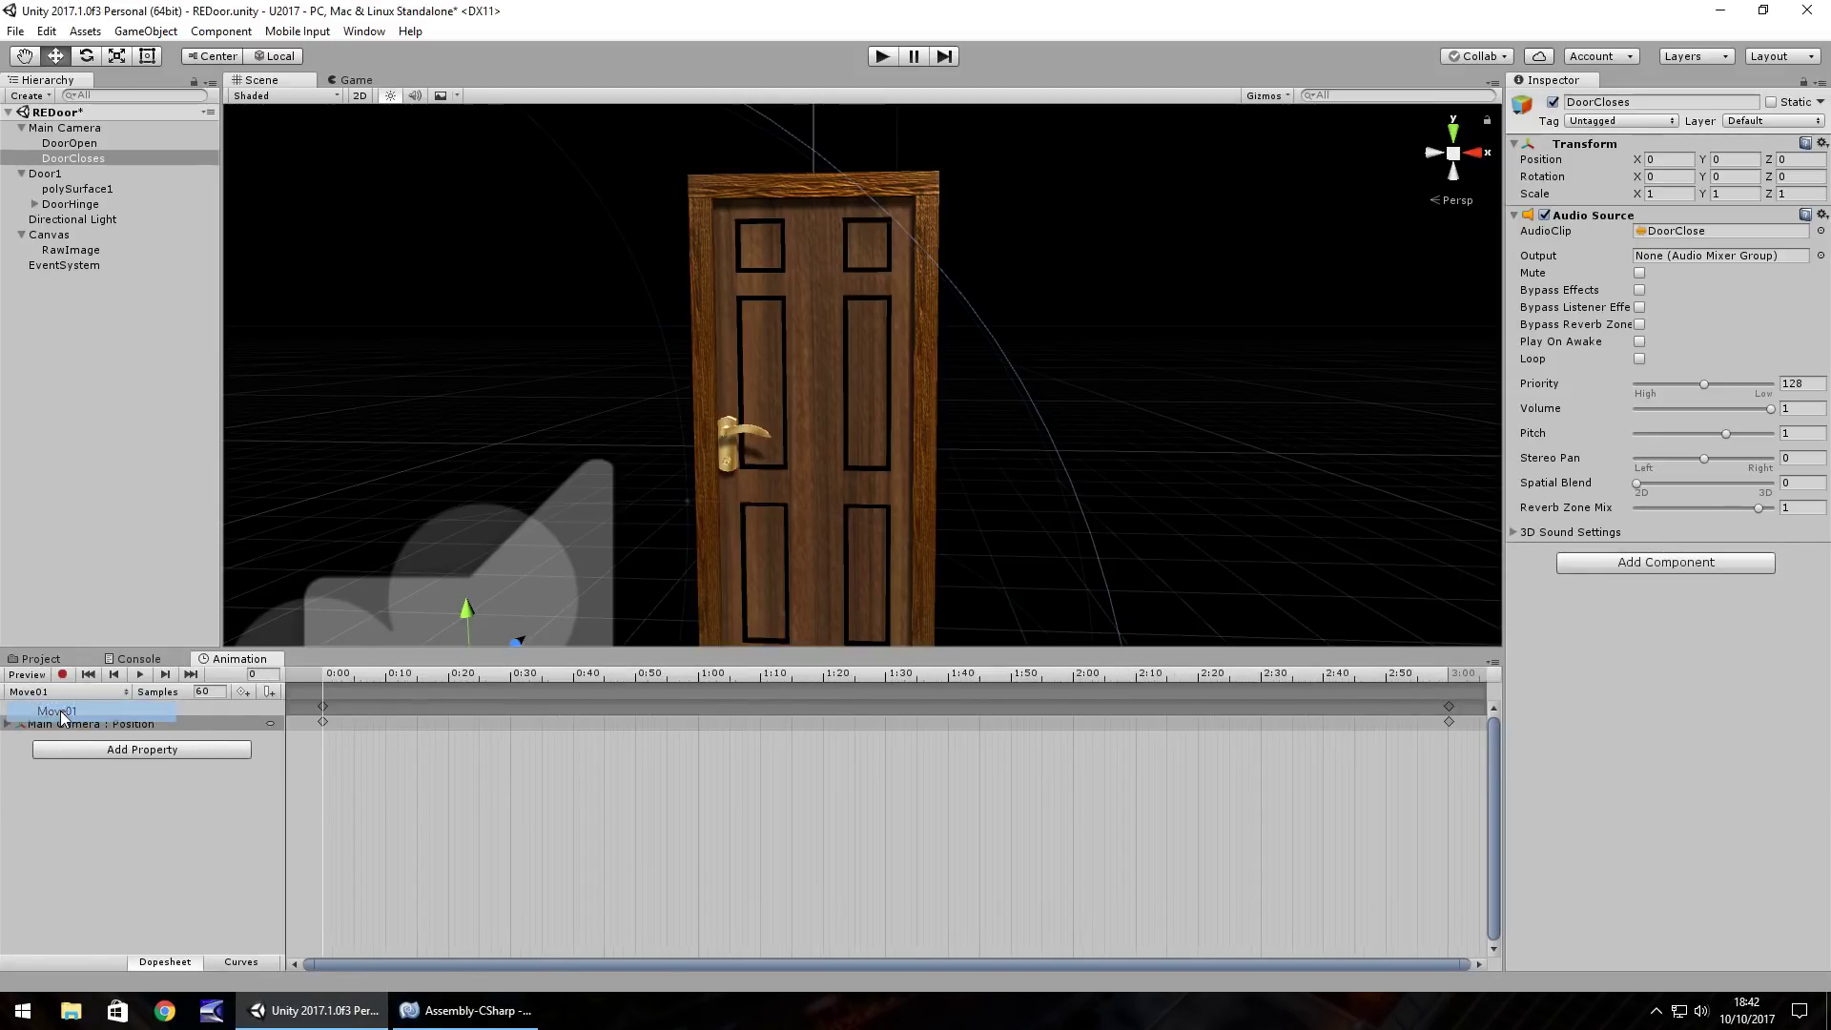
left_click(258, 674)
type("60")
key("Return")
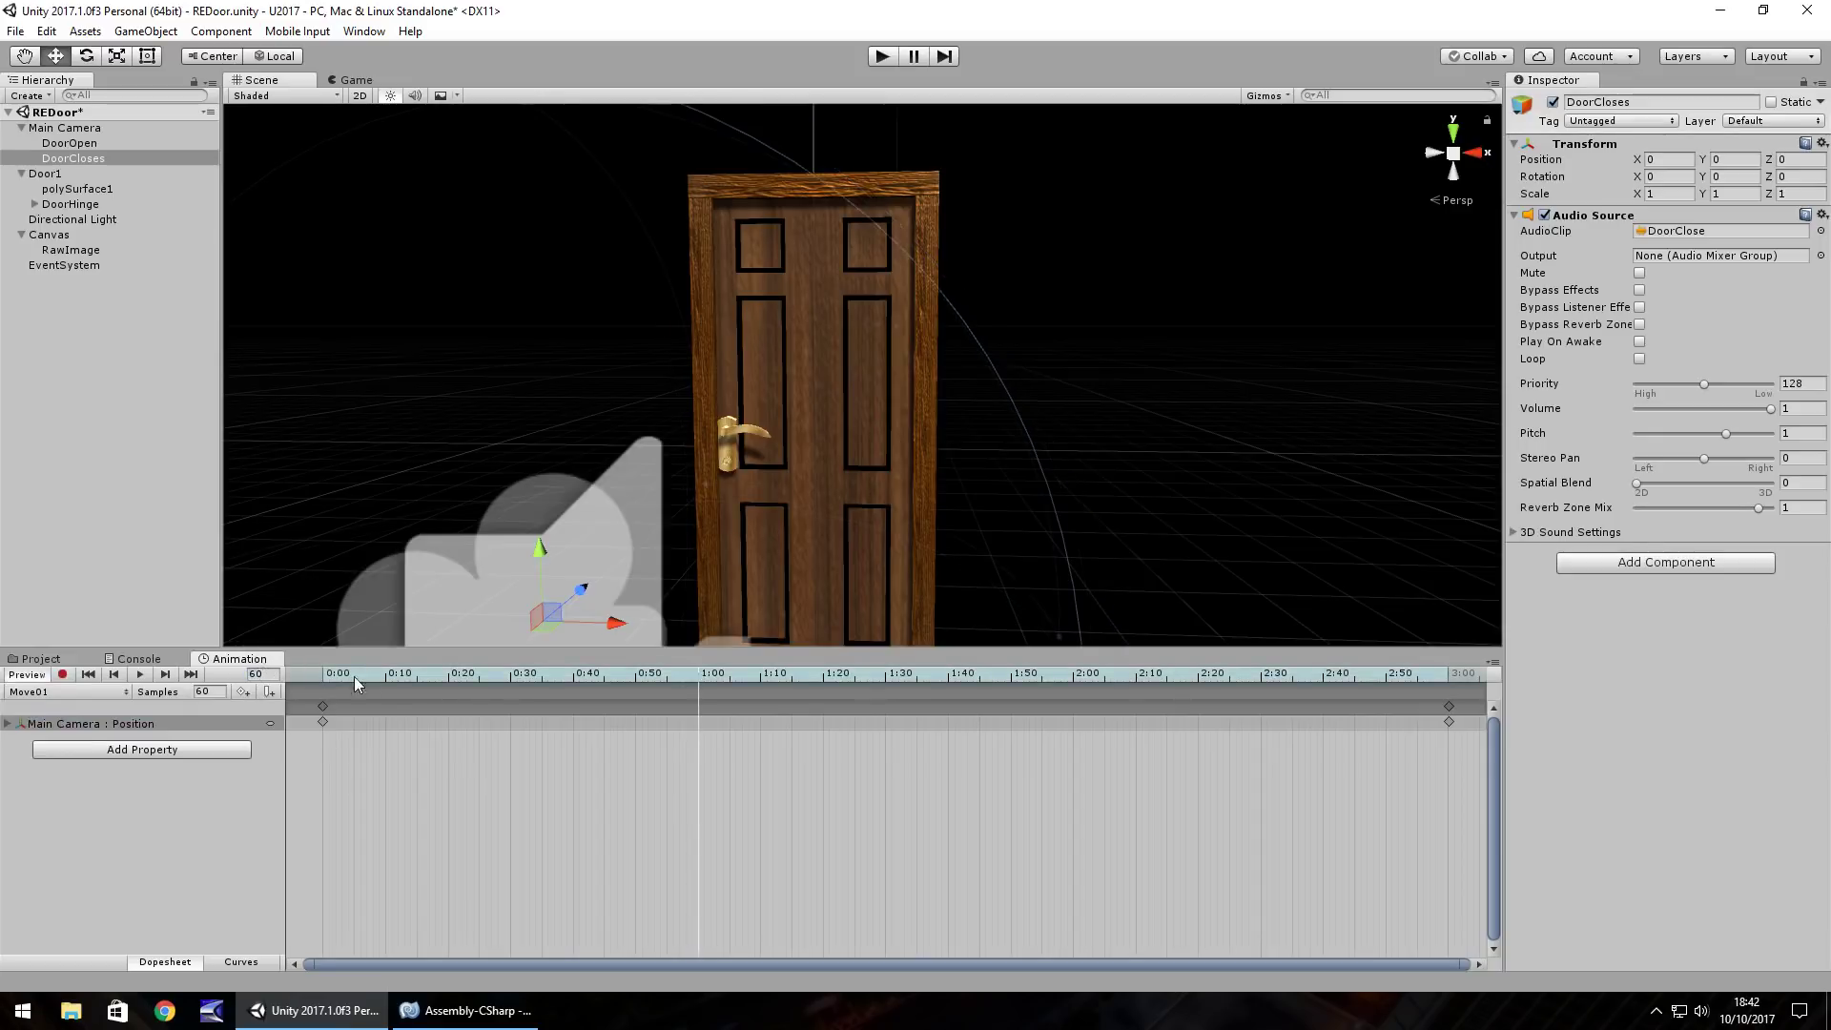
left_click(191, 674)
left_click(41, 658)
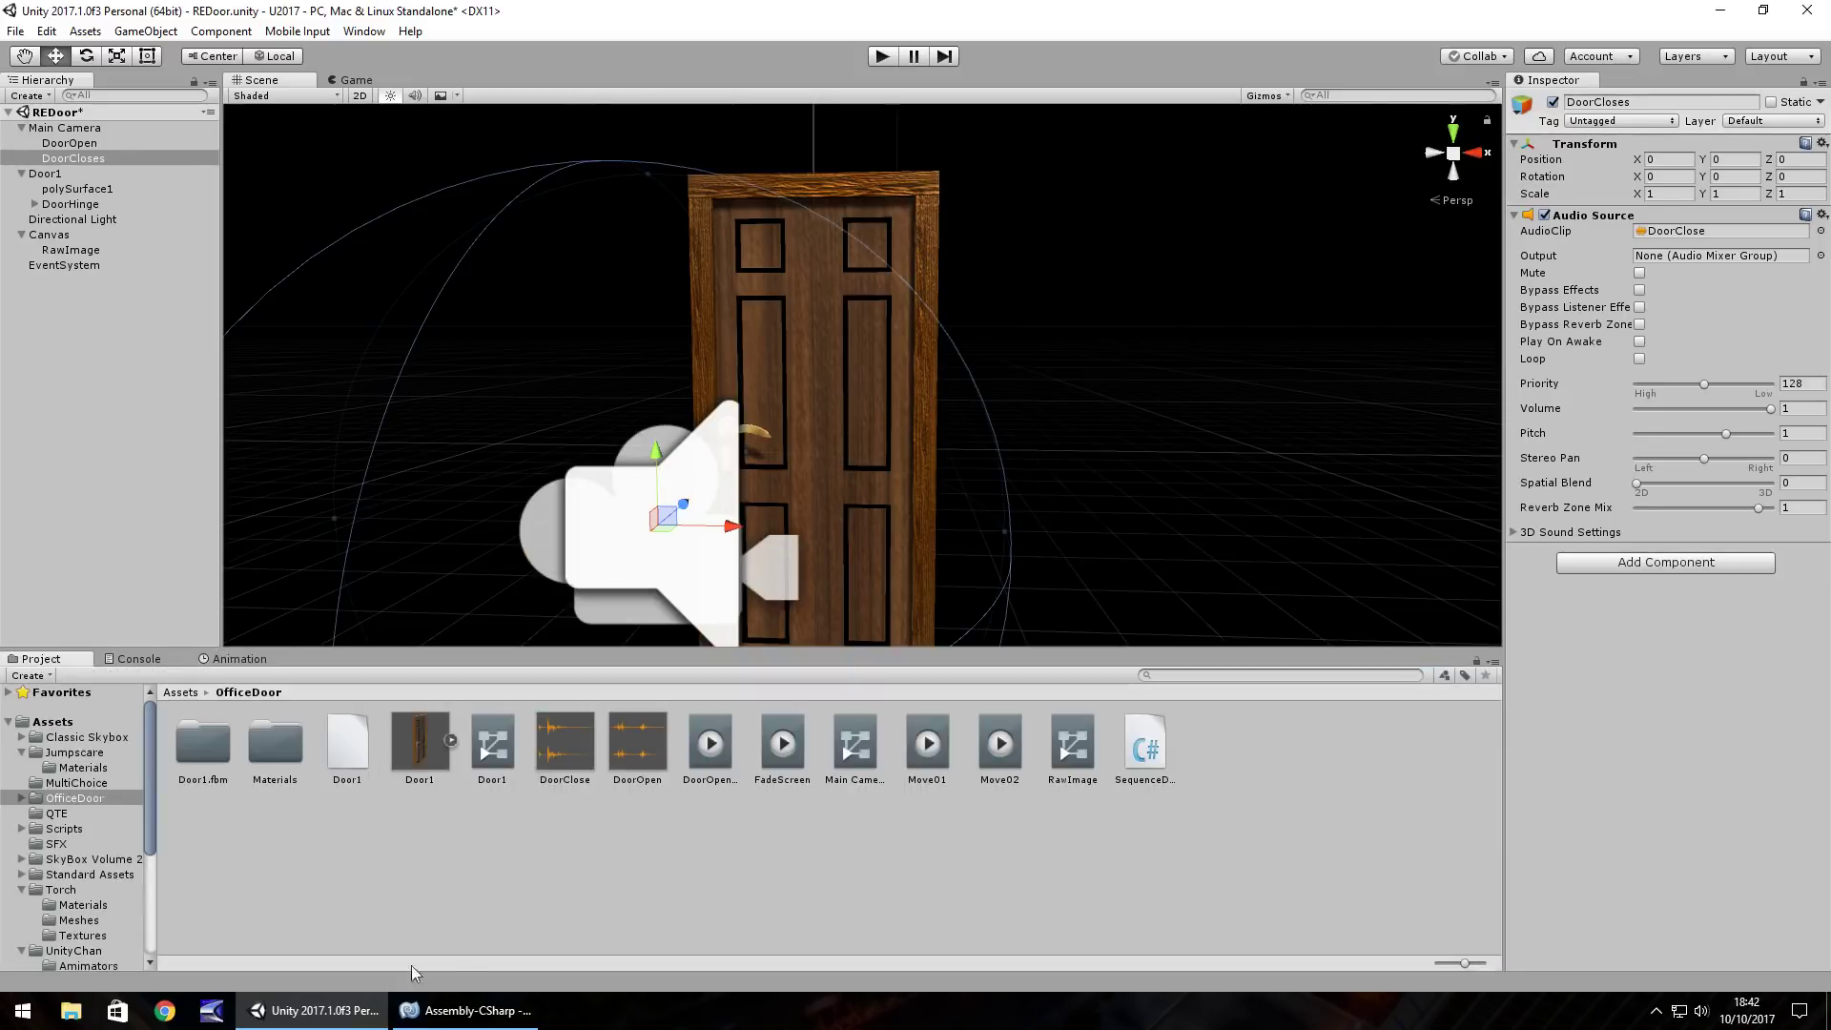
left_click(467, 1010)
Step: Complete the wait with 3.5 seconds and add a DoorOpens.Play (); line
type("3")
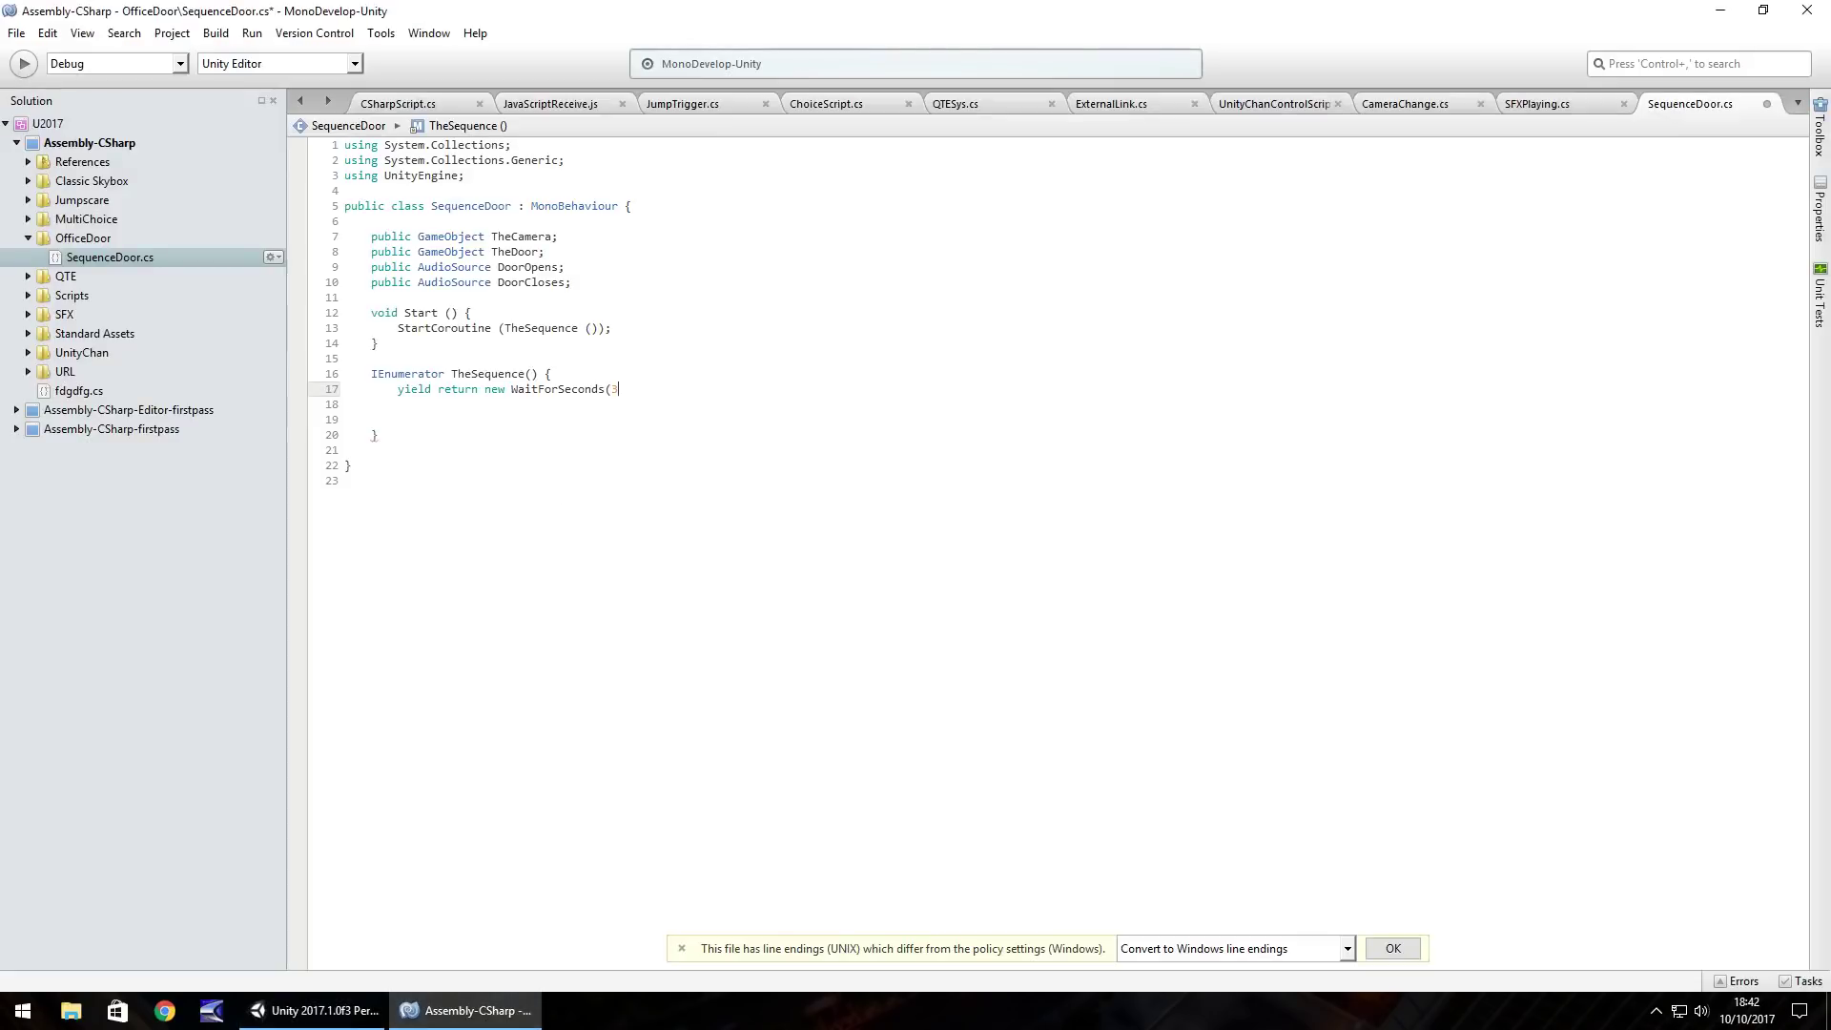
type(".5")
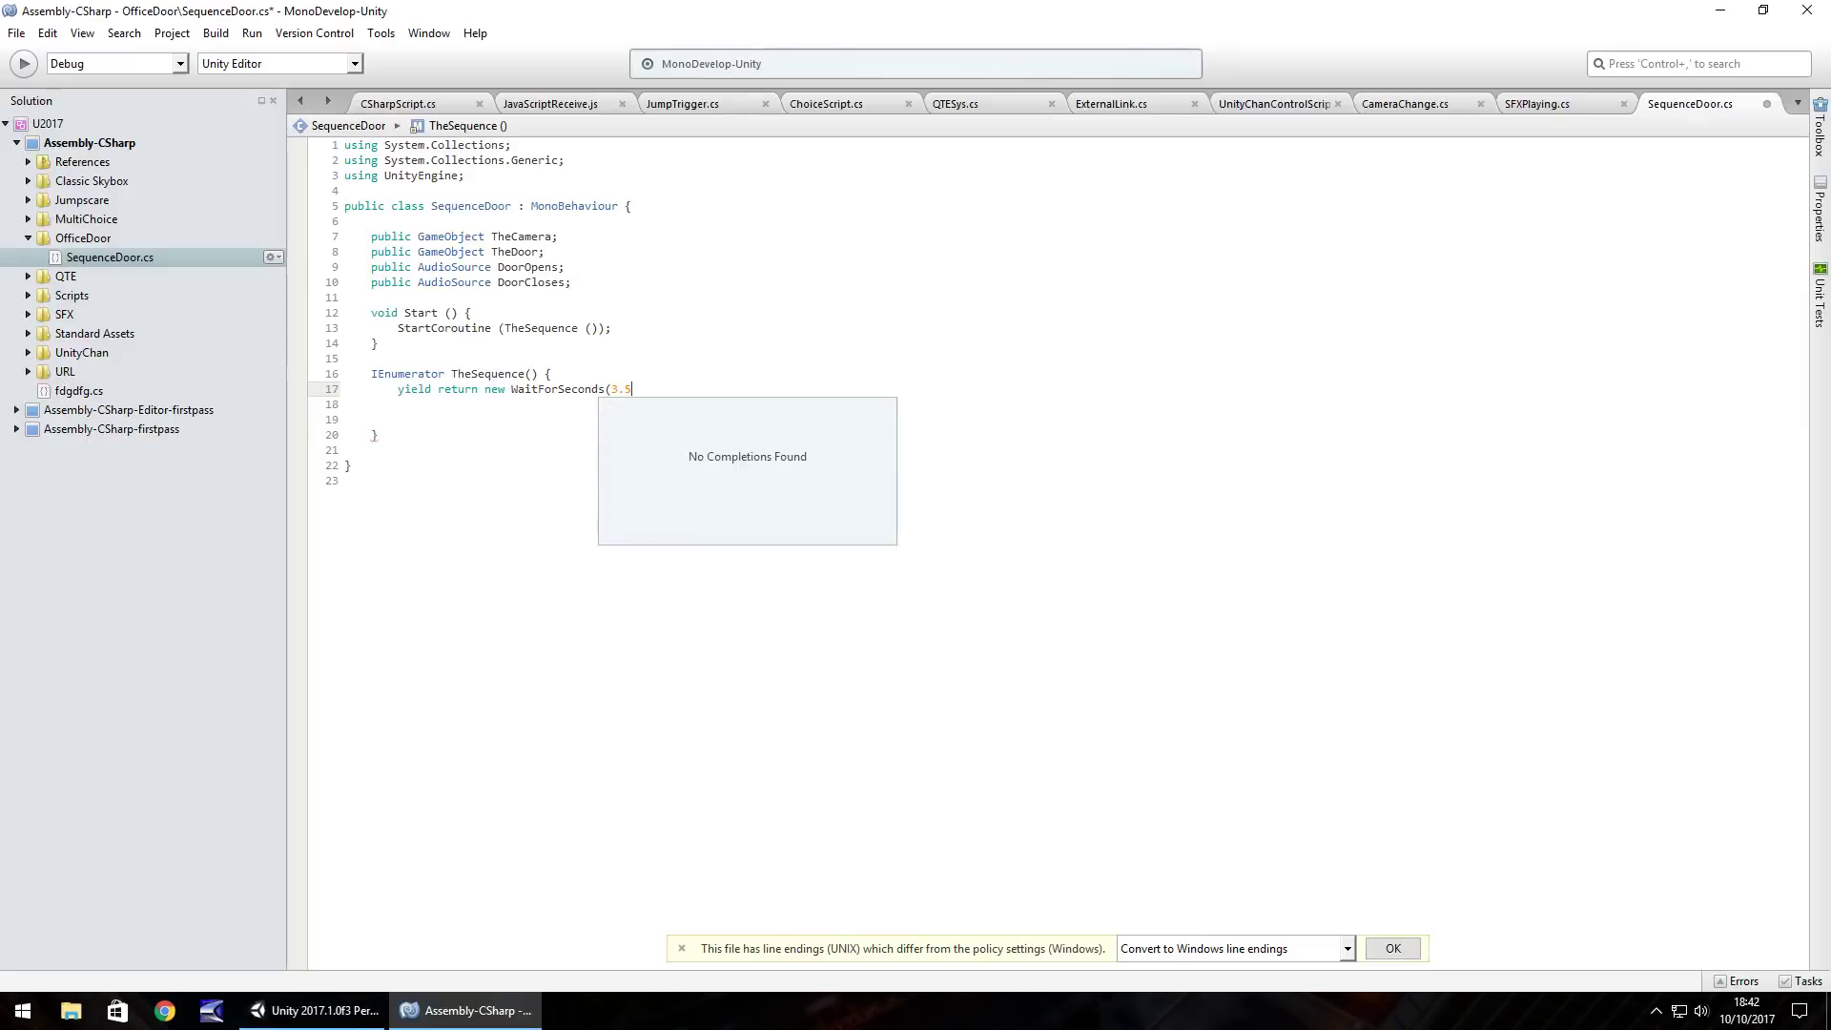
type(")")
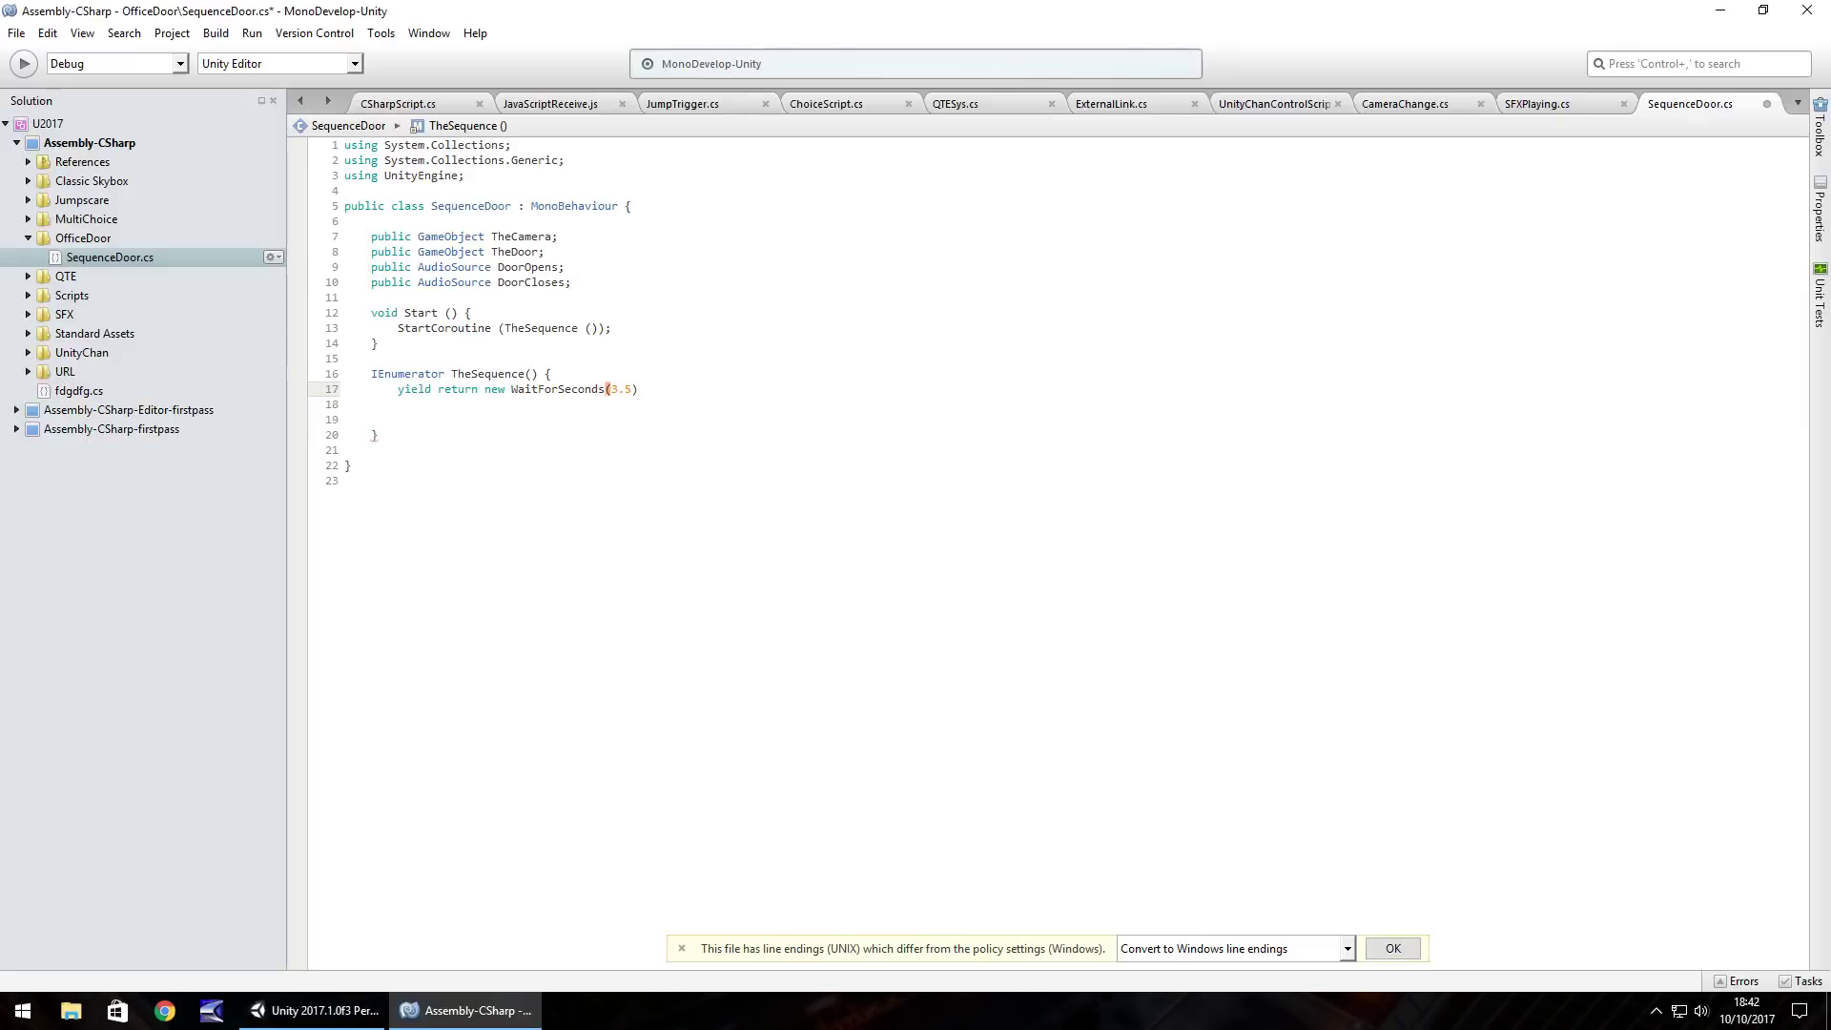
type(";")
key("Return")
type("D")
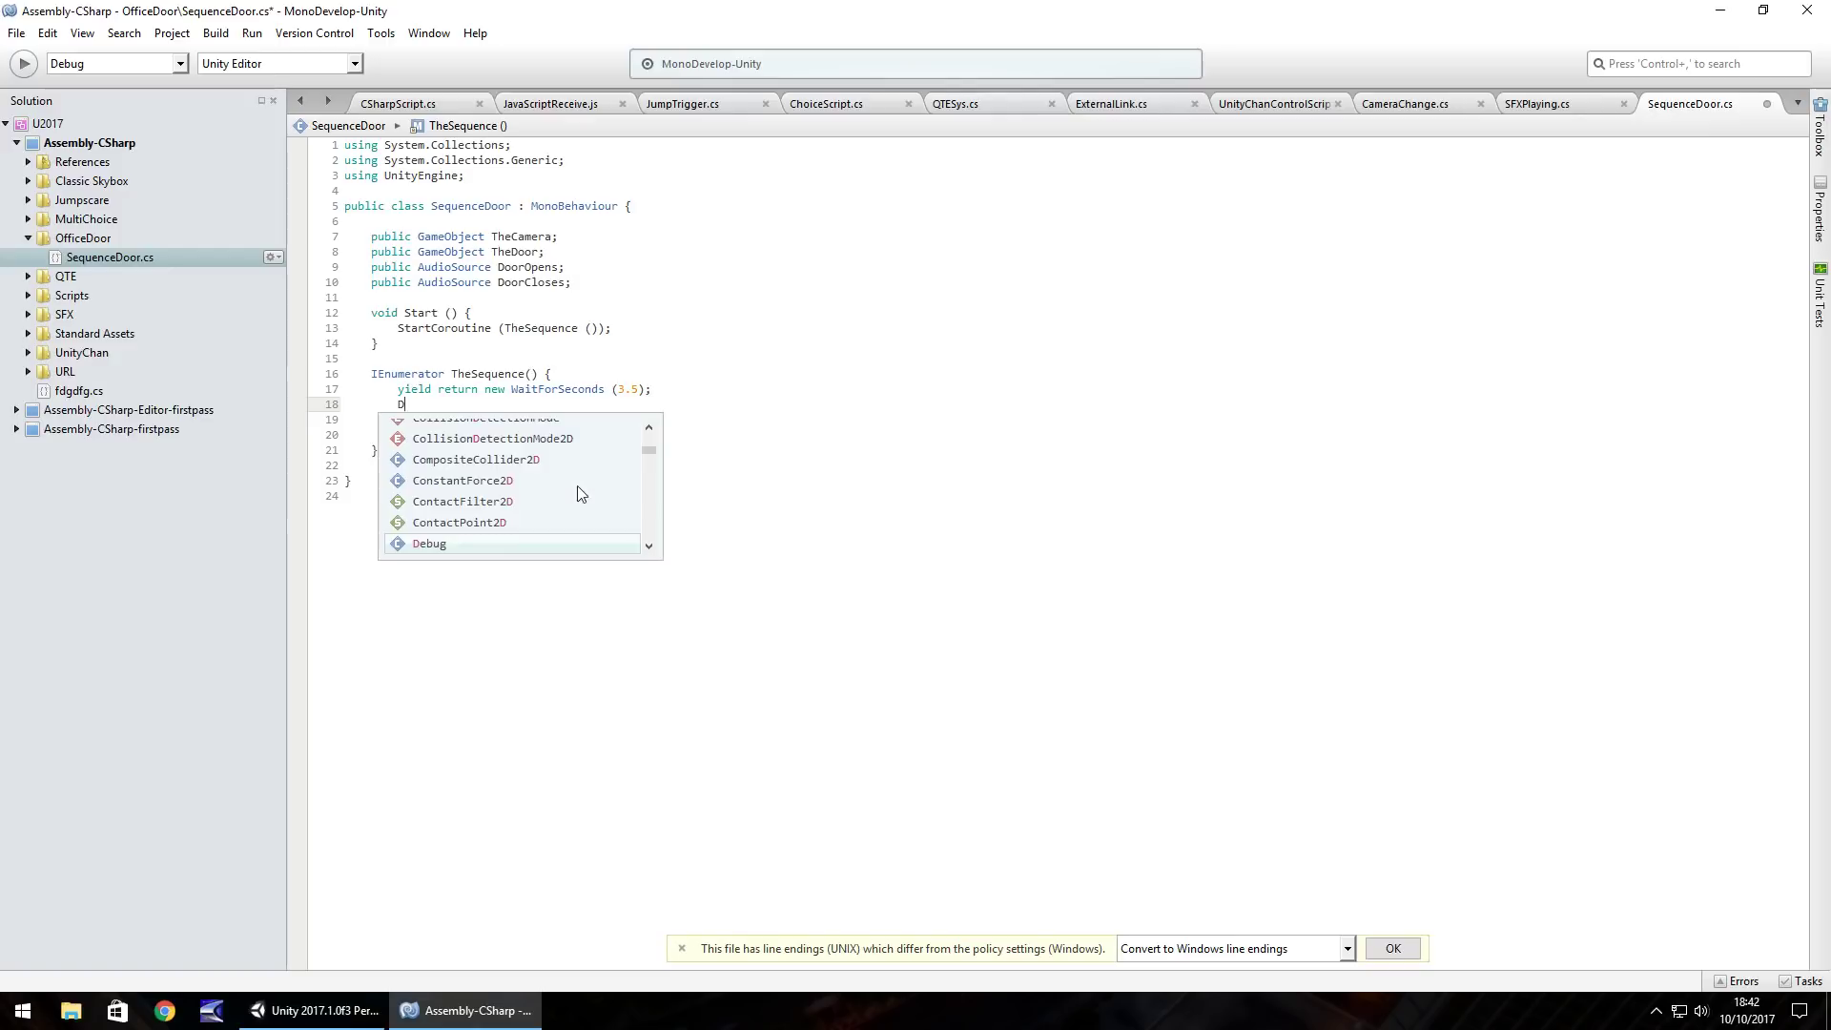
type("oorOpen")
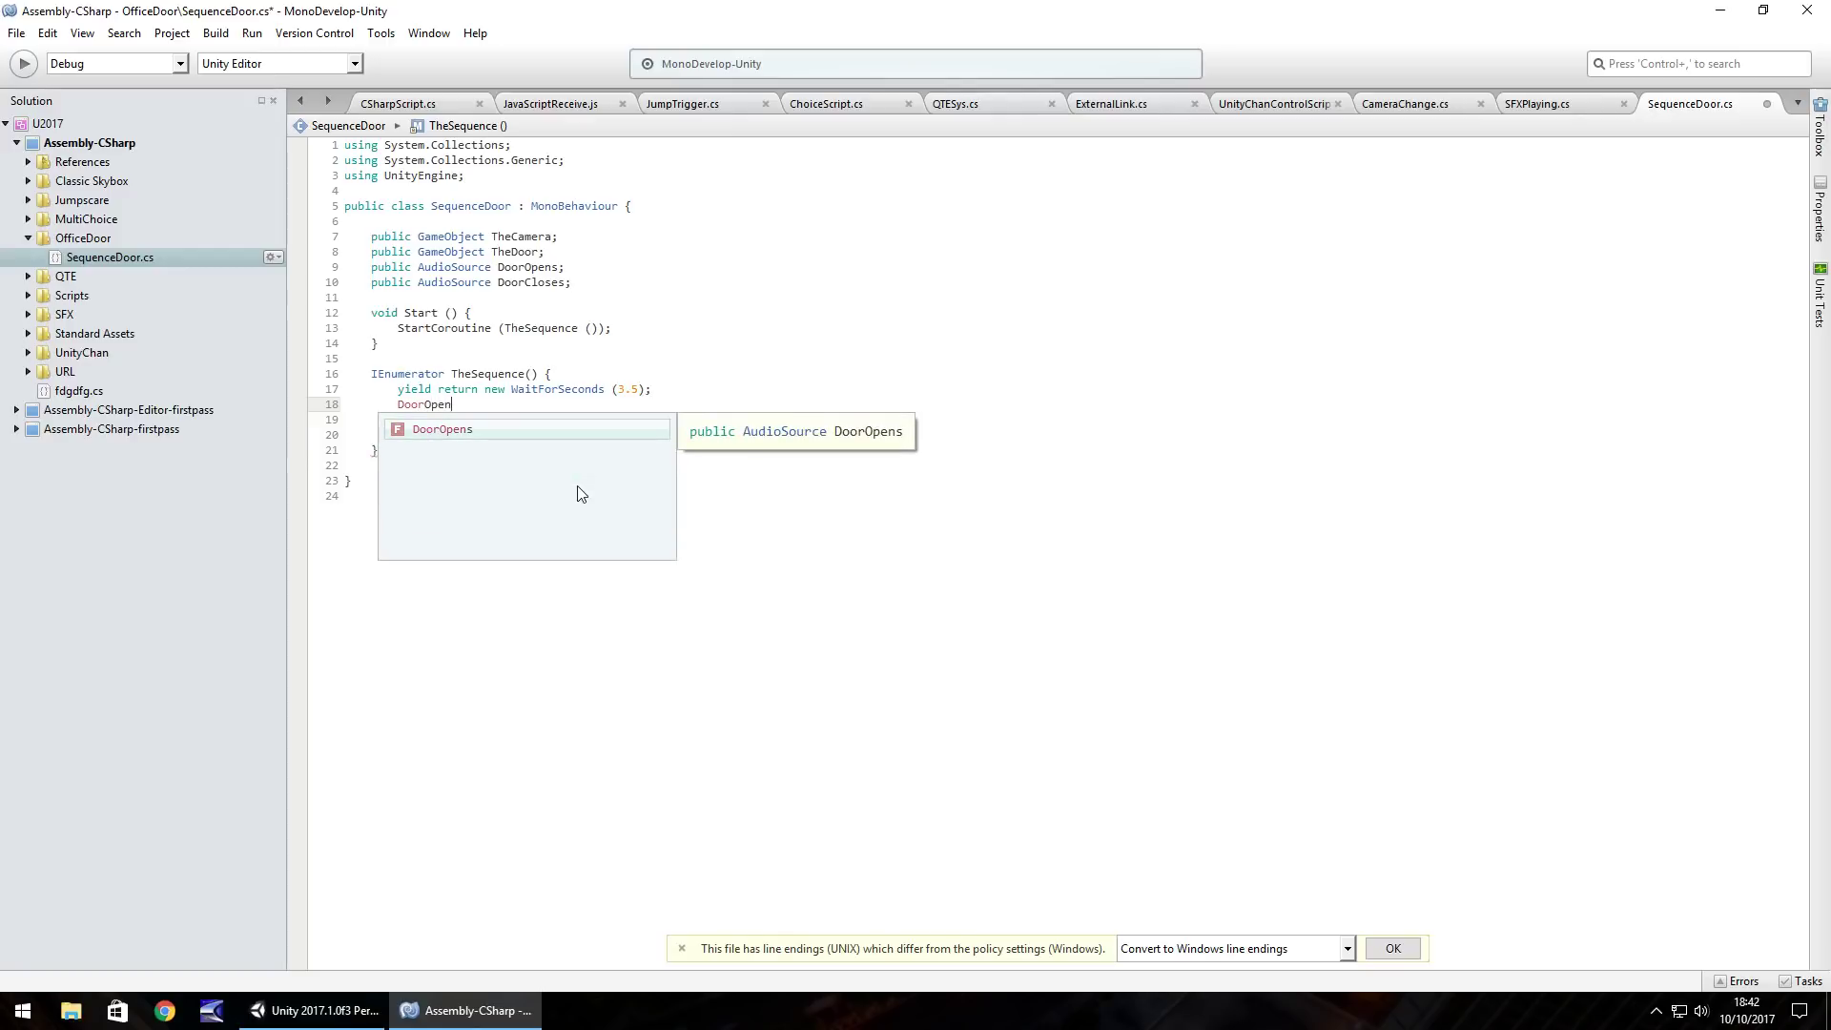
type("s.Play ();")
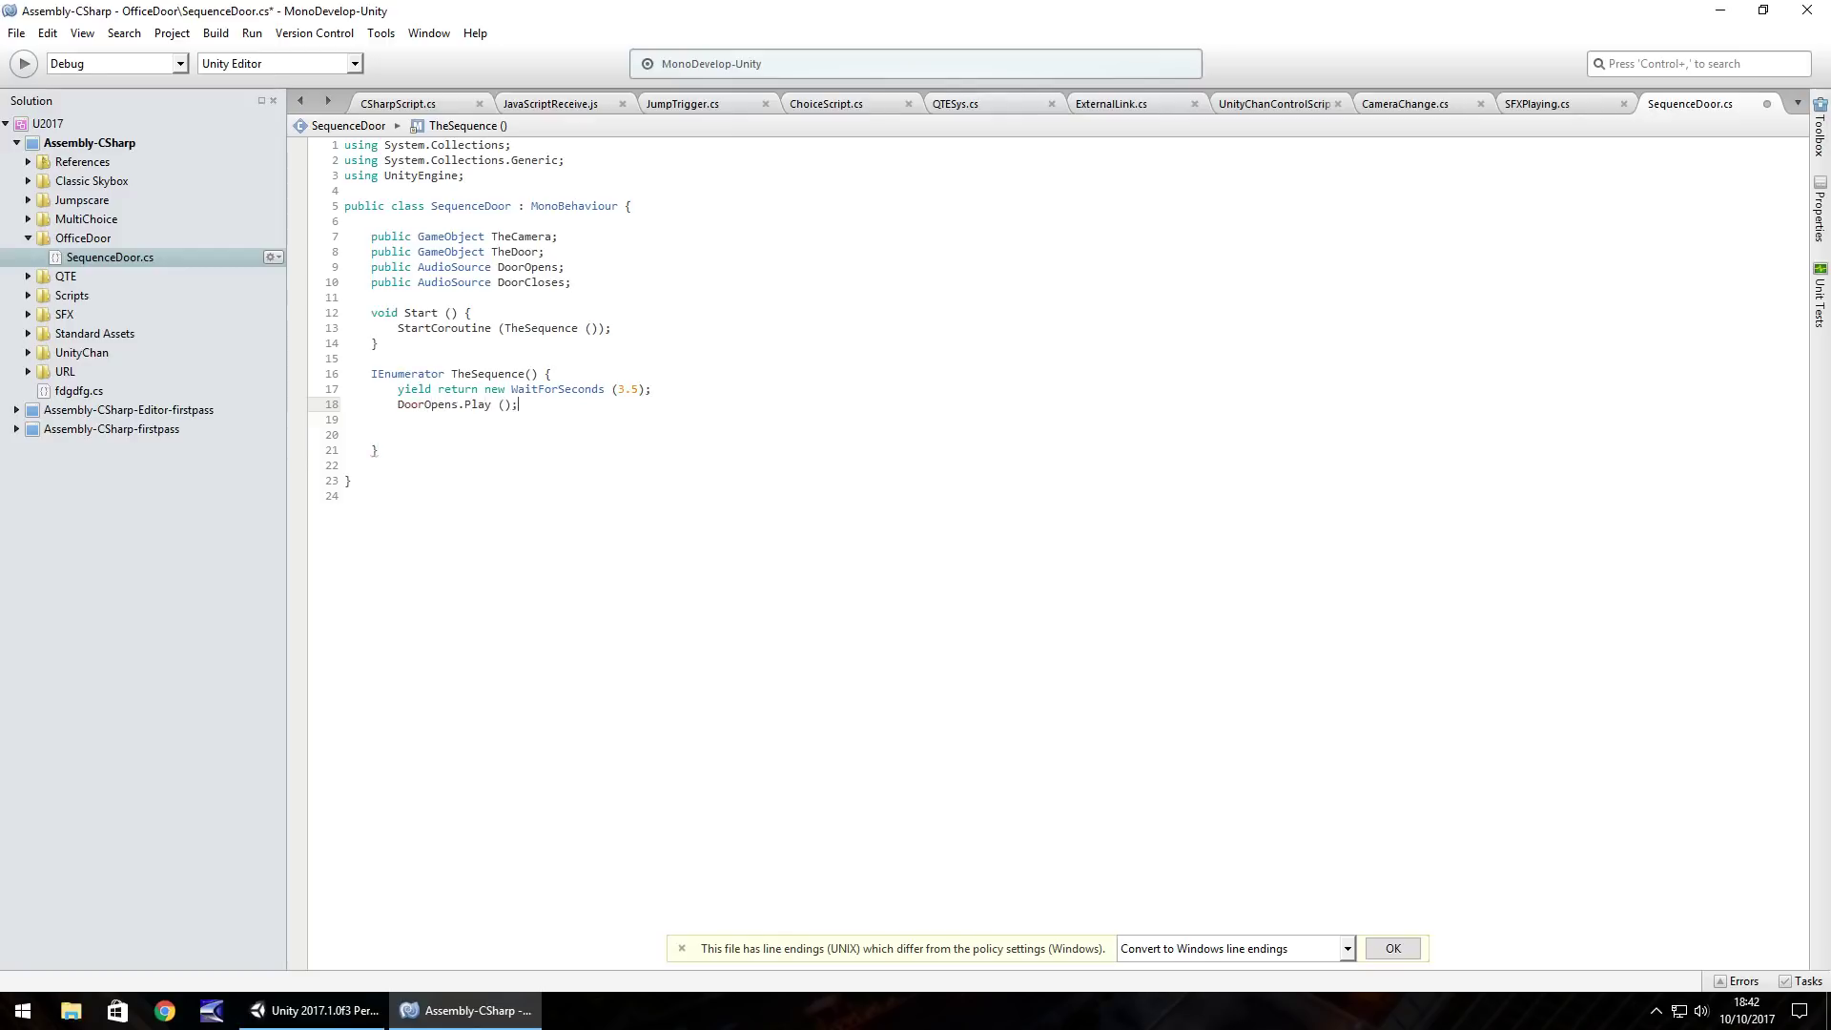
key("Return")
Step: Begin the line TheDoor.GetComponent<Animation>().Play( with autocomplete
type("TheDoo")
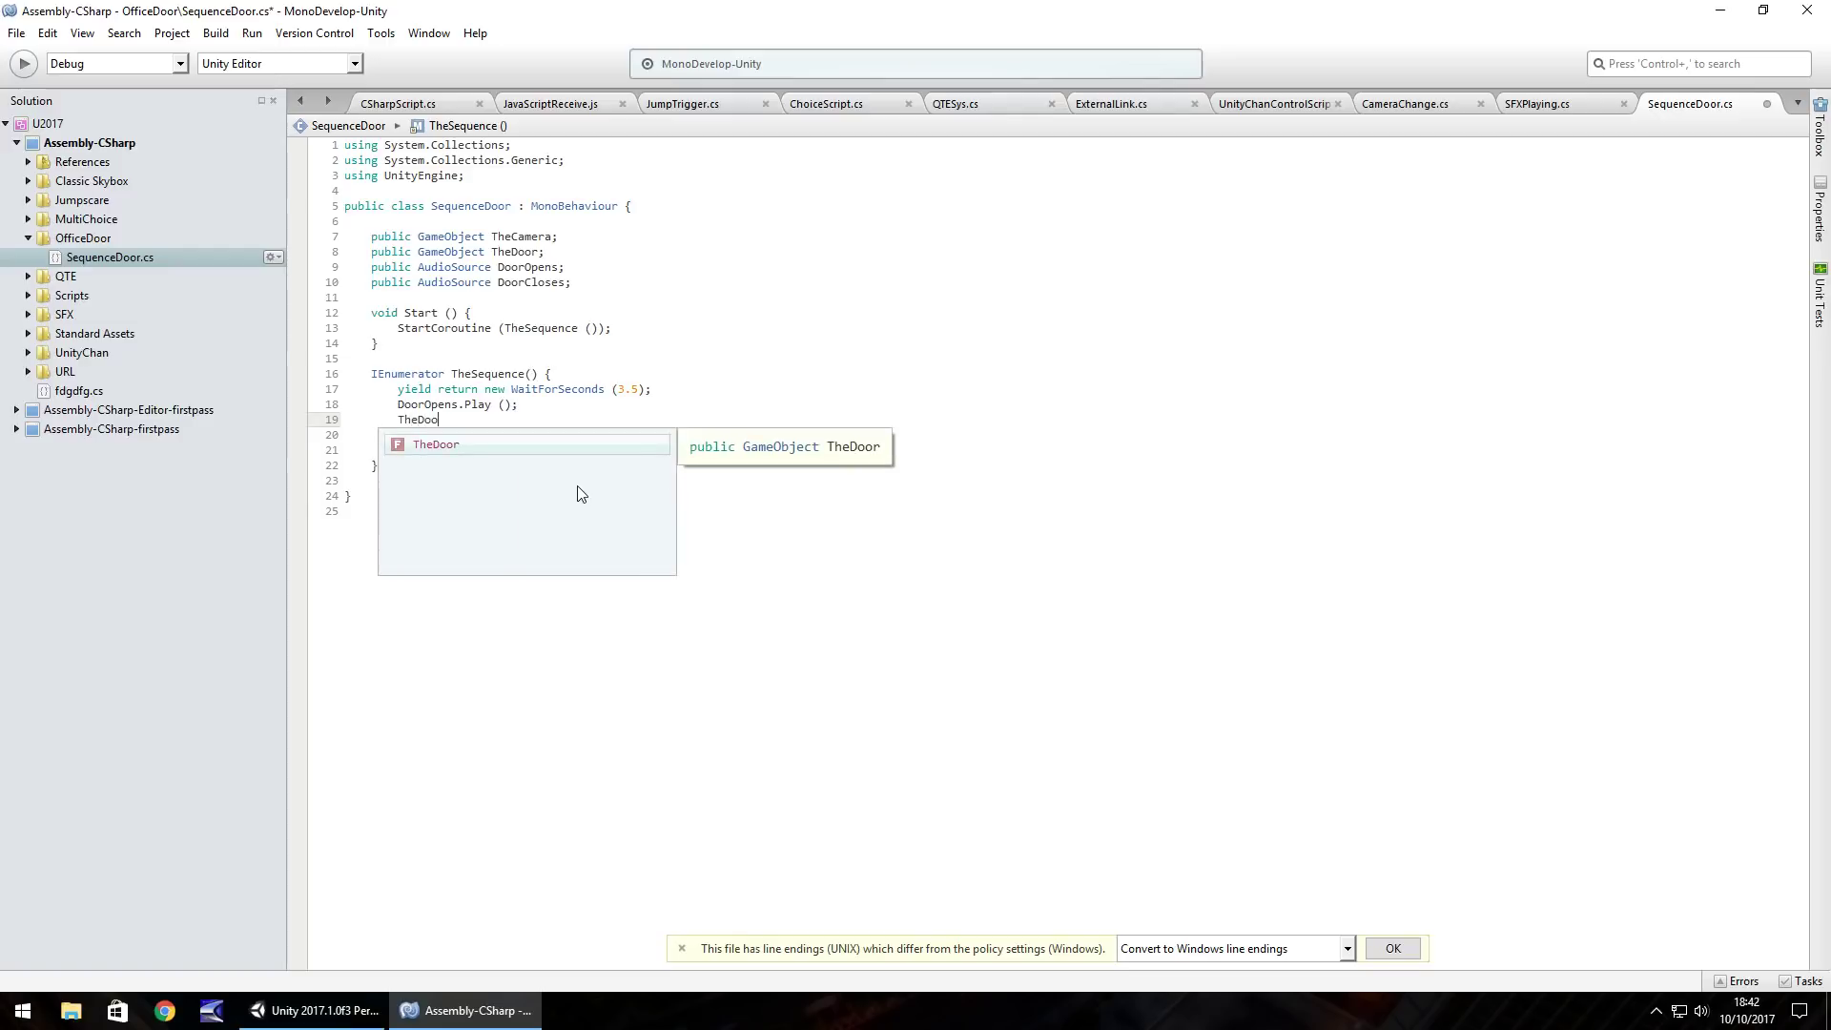
type("r.GetCompi")
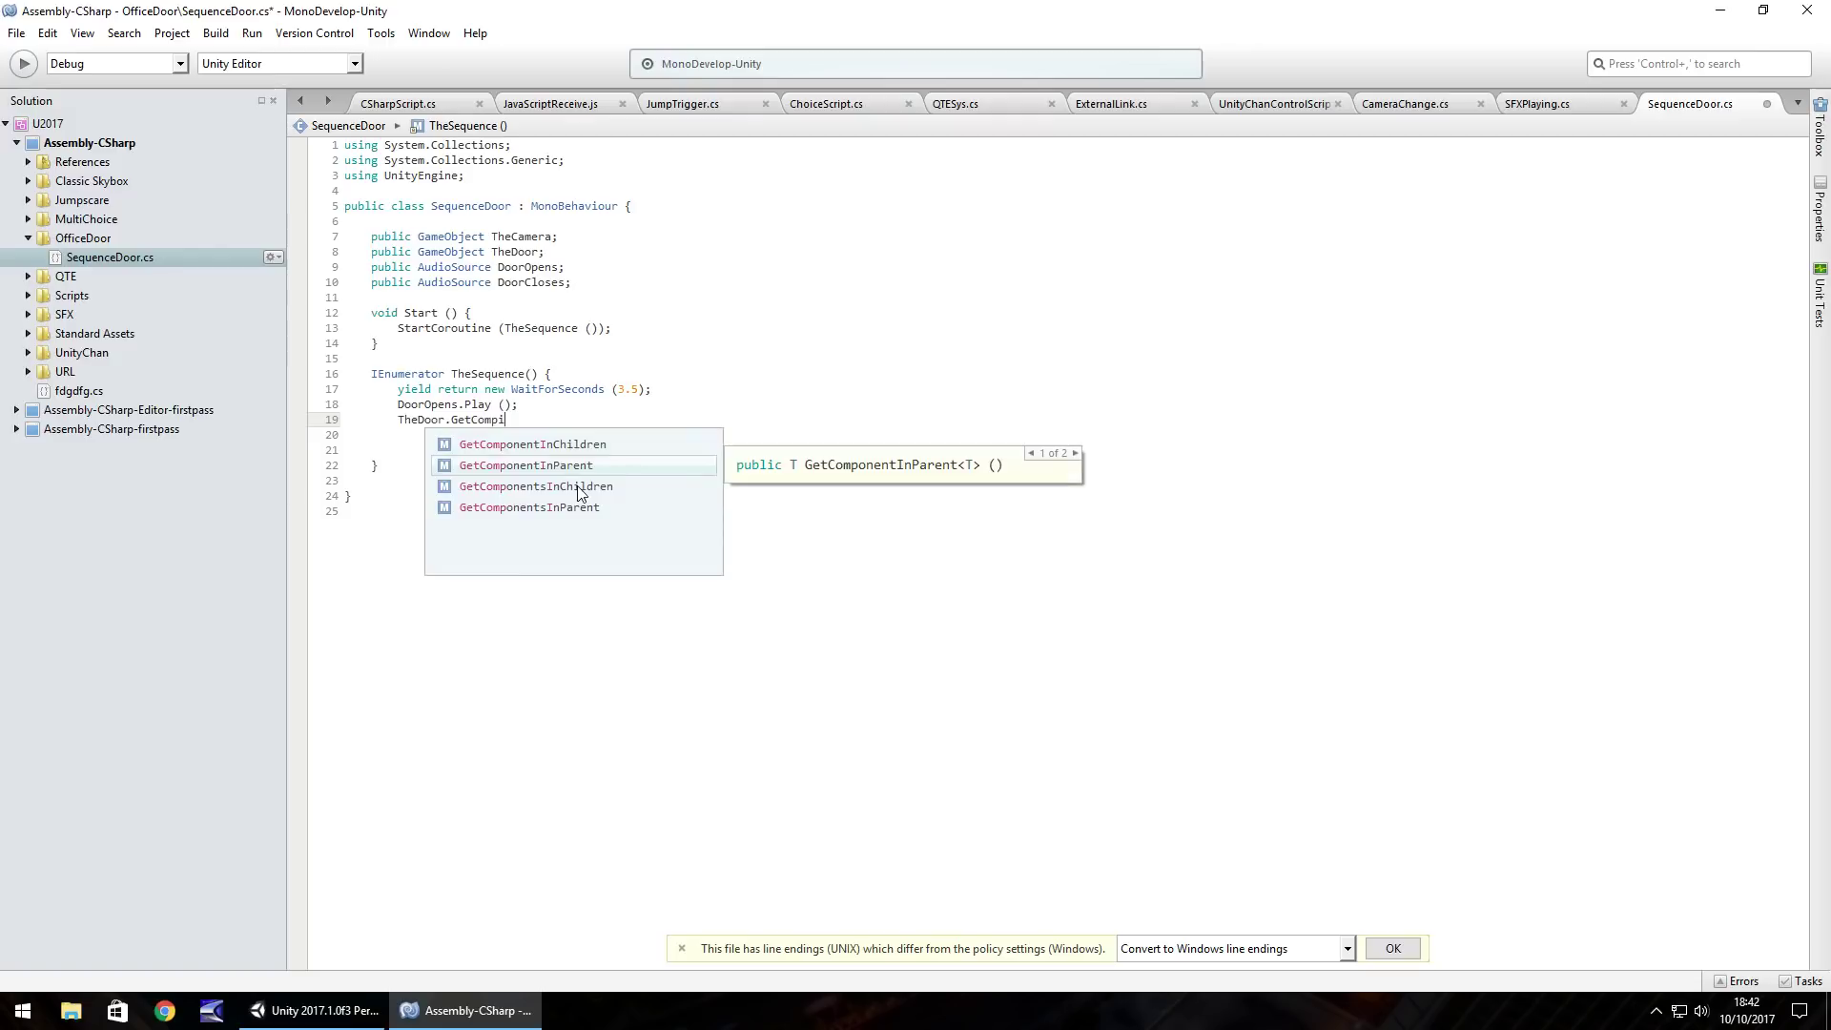
key("BackSpace")
type("onen")
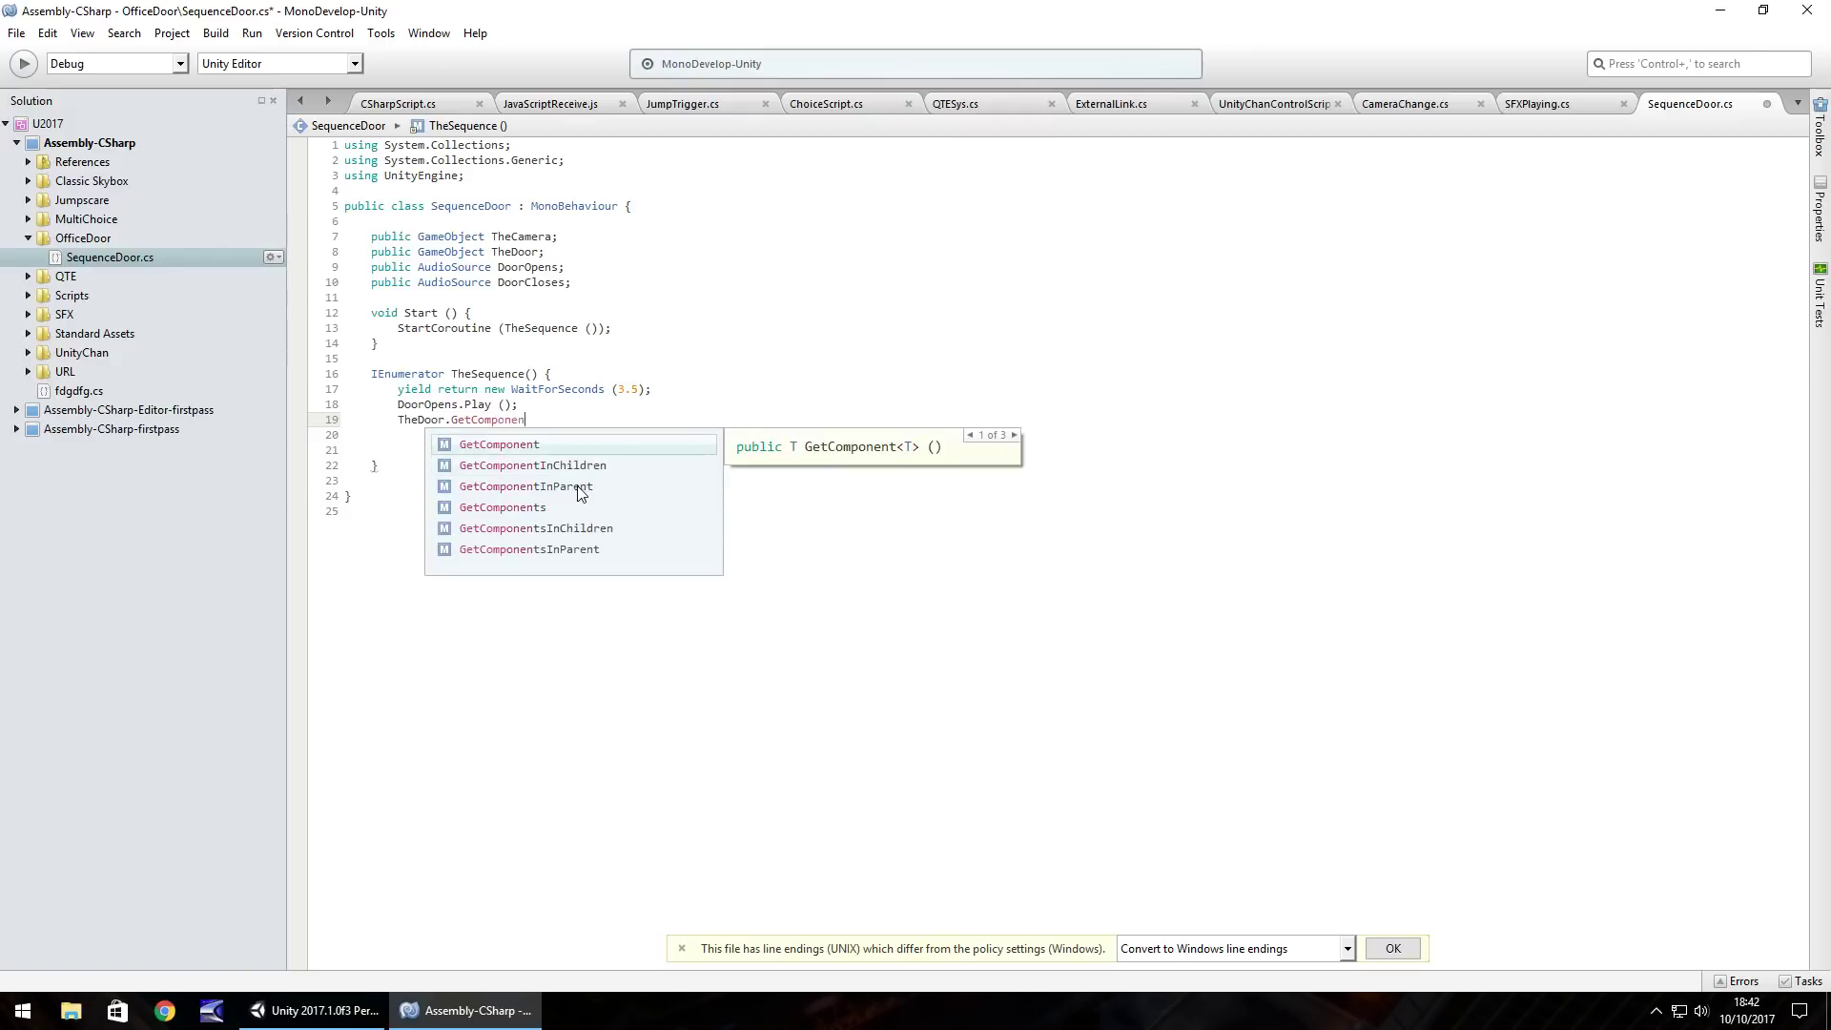
type("t<")
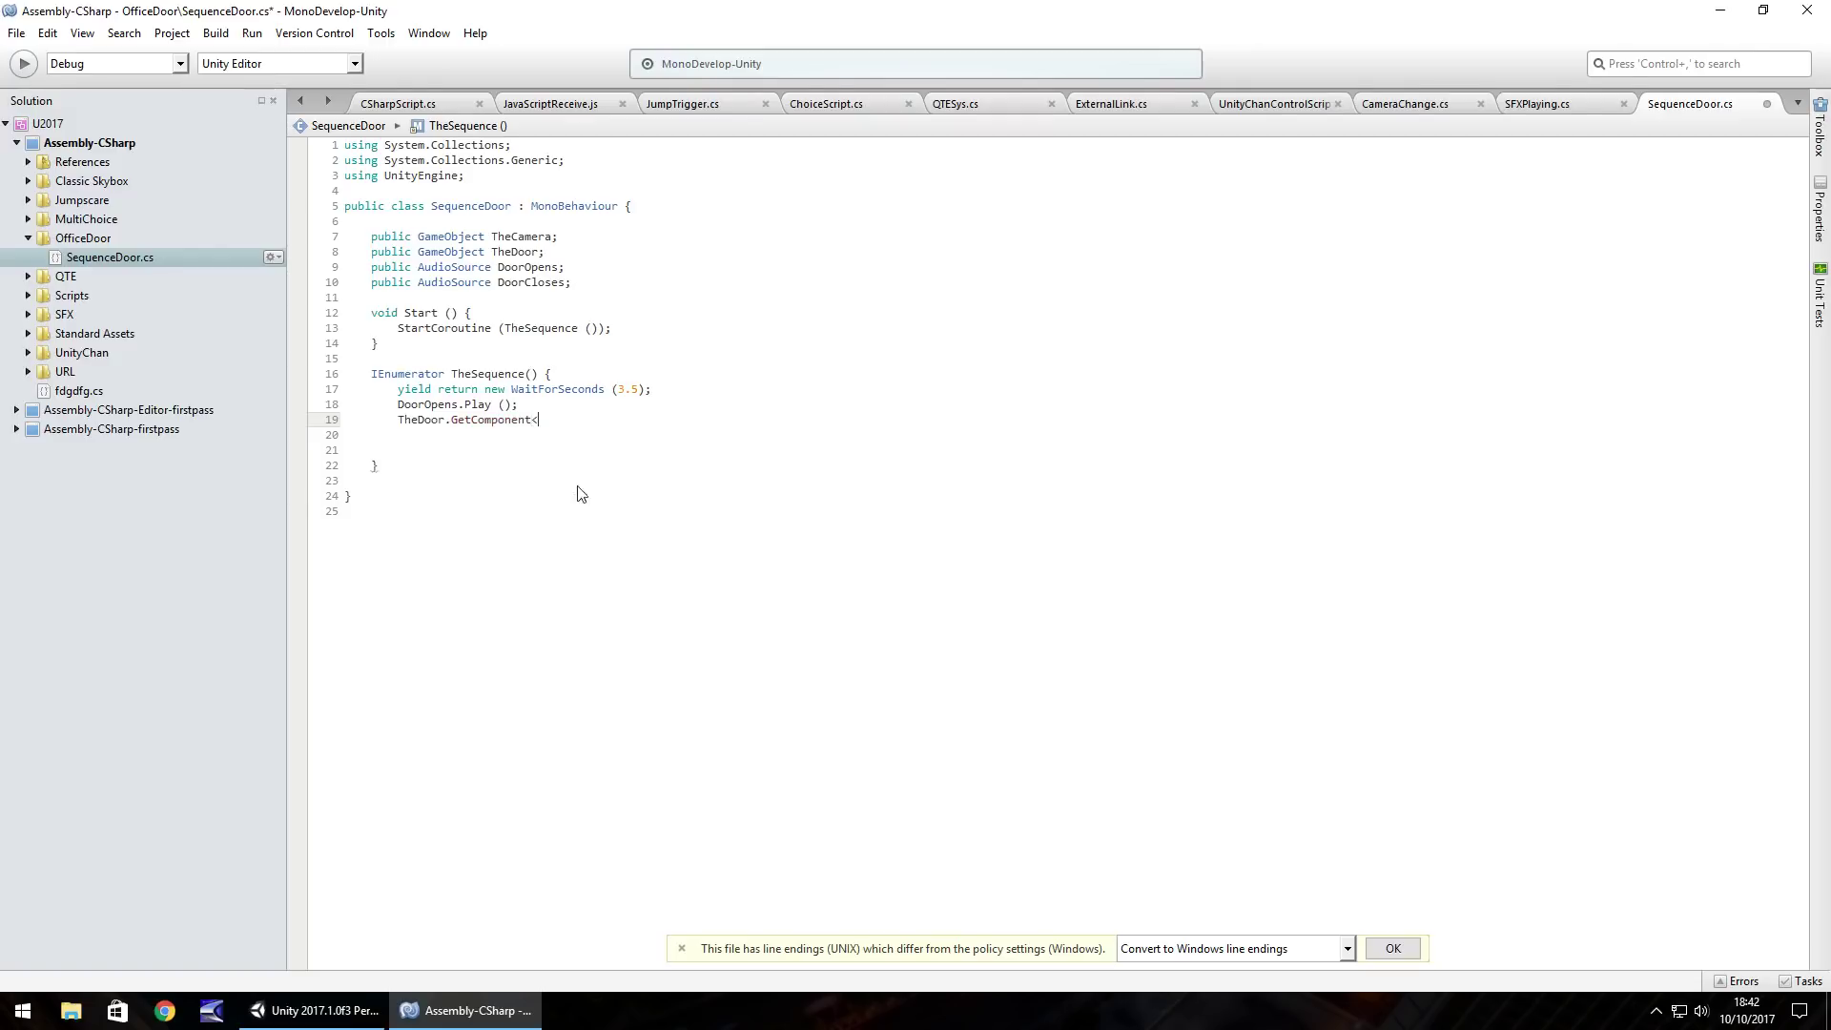
type("Animation>().Play")
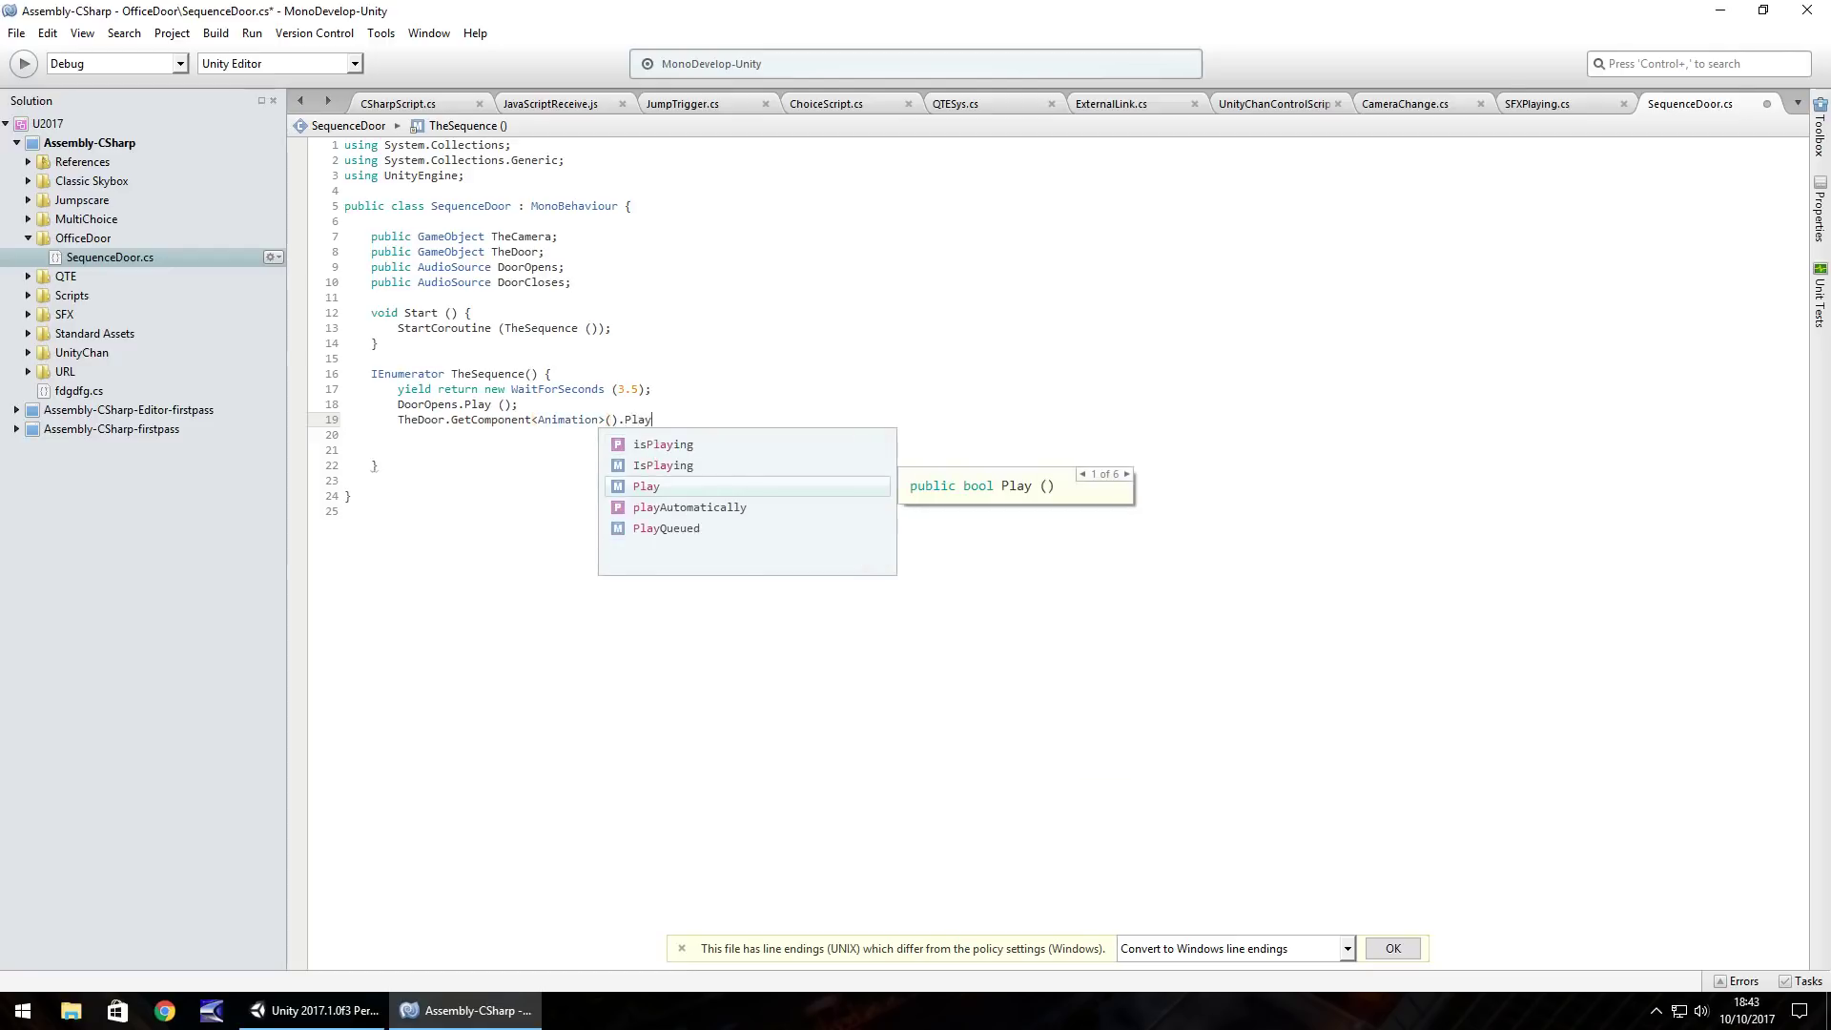
type("(")
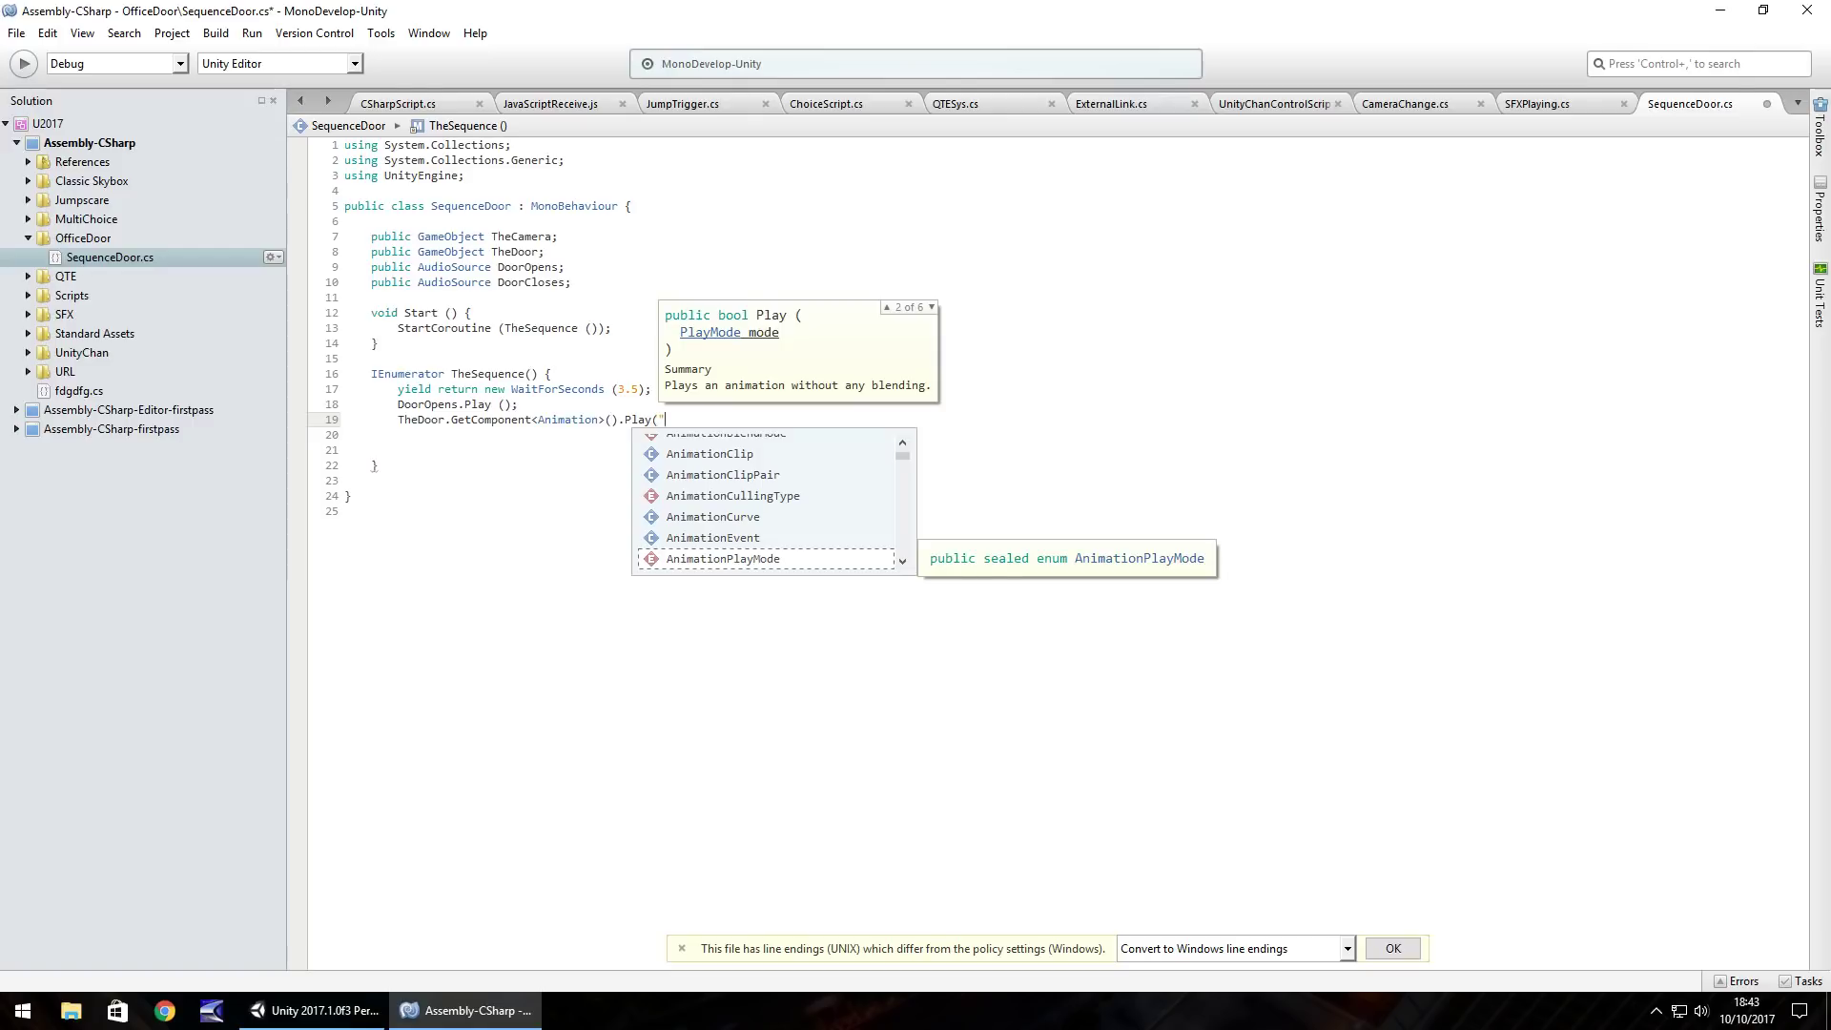
Step: Check the door clip name in Unity and finish line 19 with "DoorOpenAnim");
left_click(315, 1010)
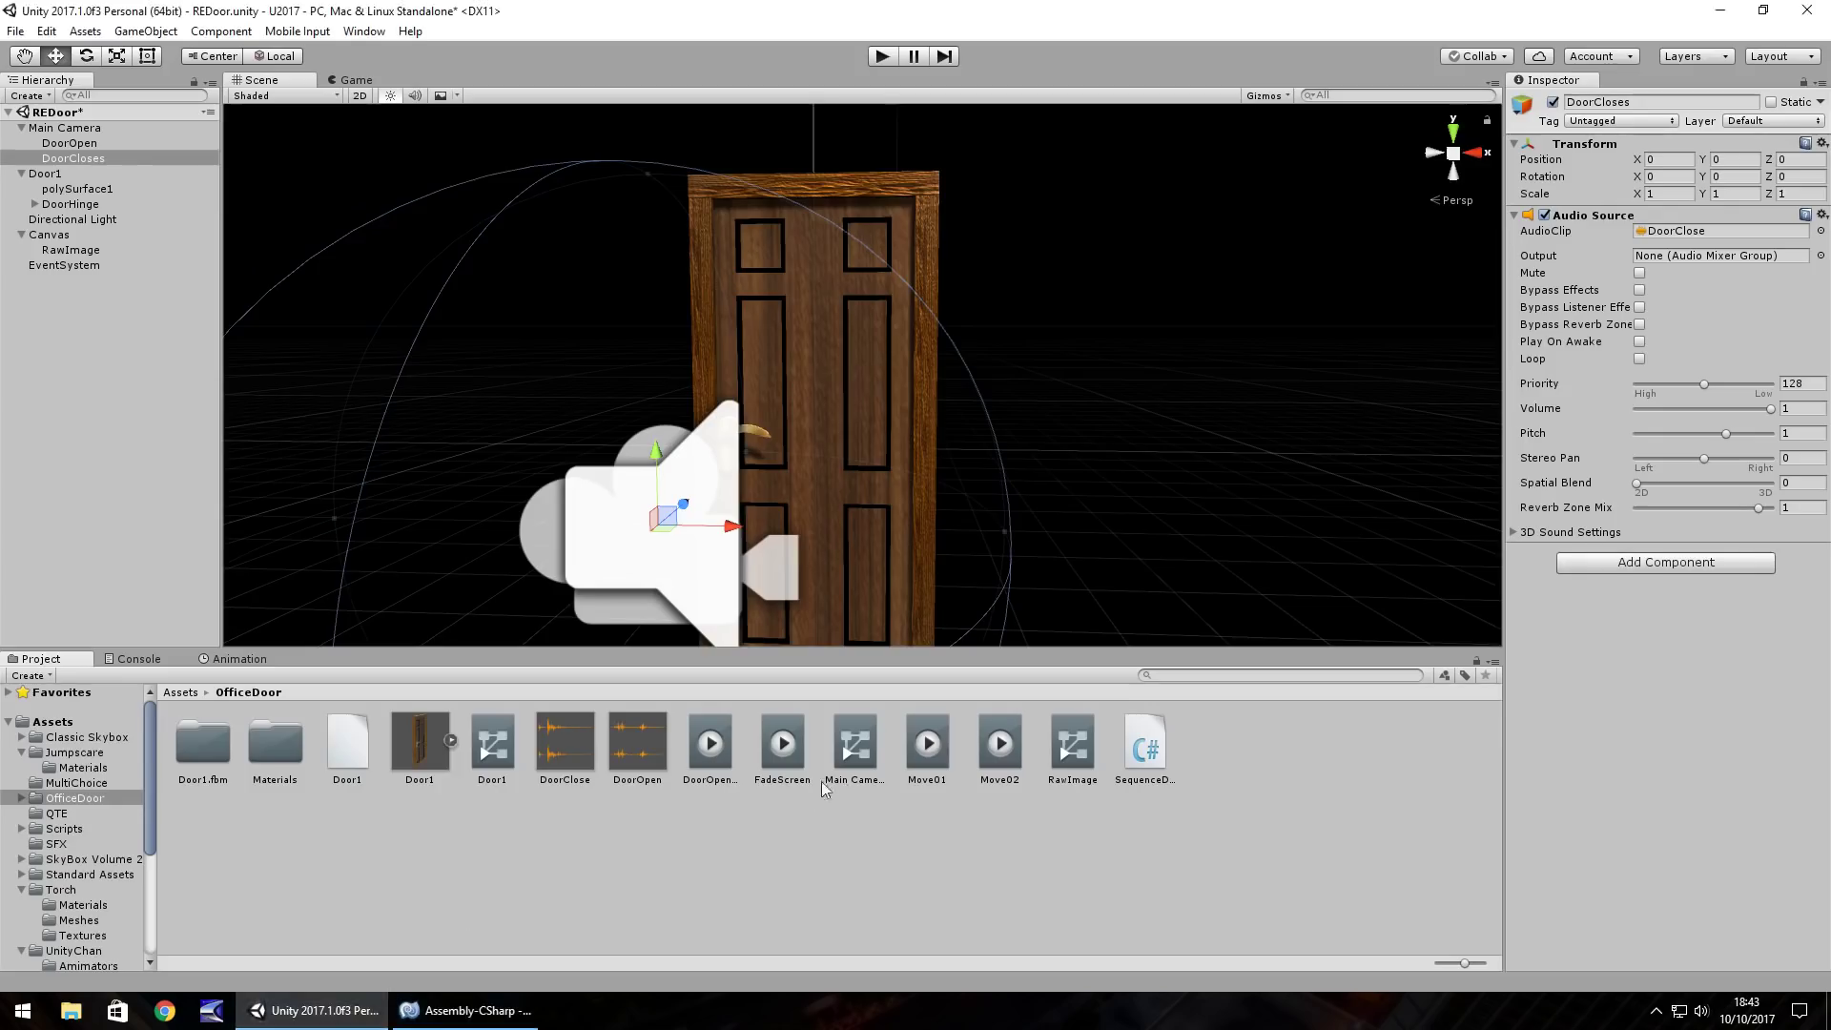
left_click(723, 759)
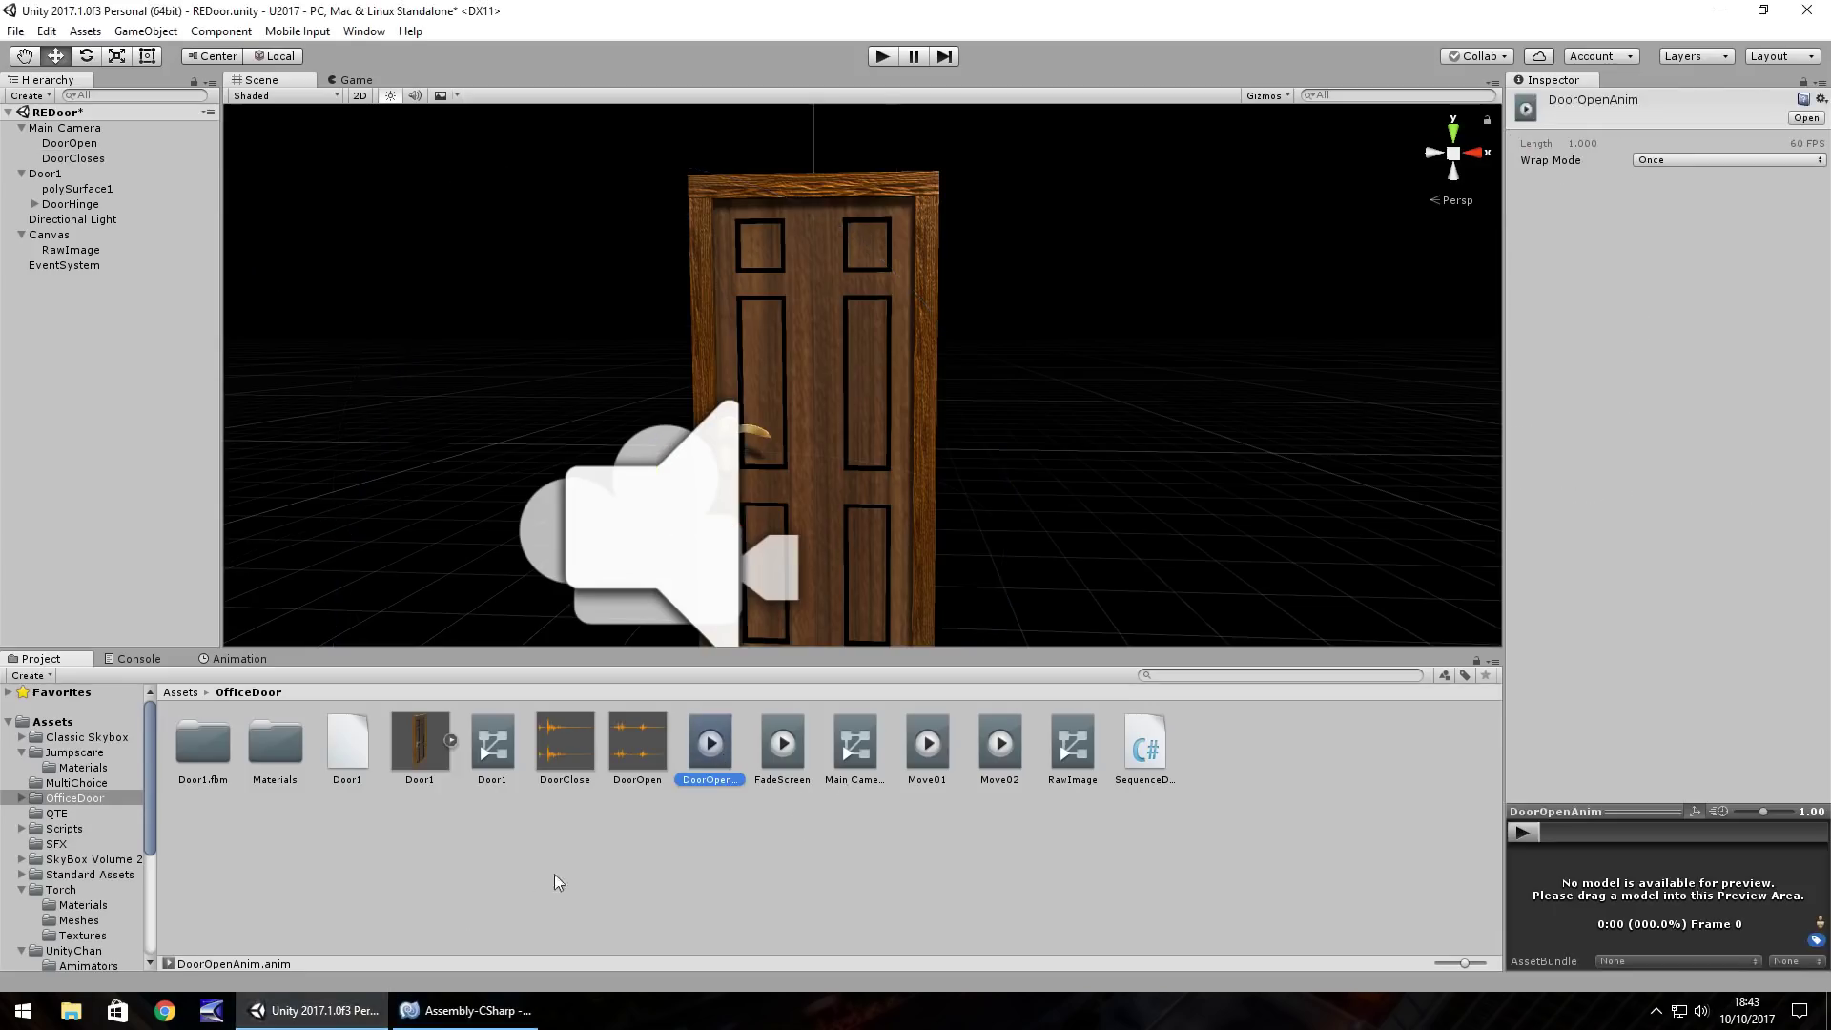
left_click(474, 1024)
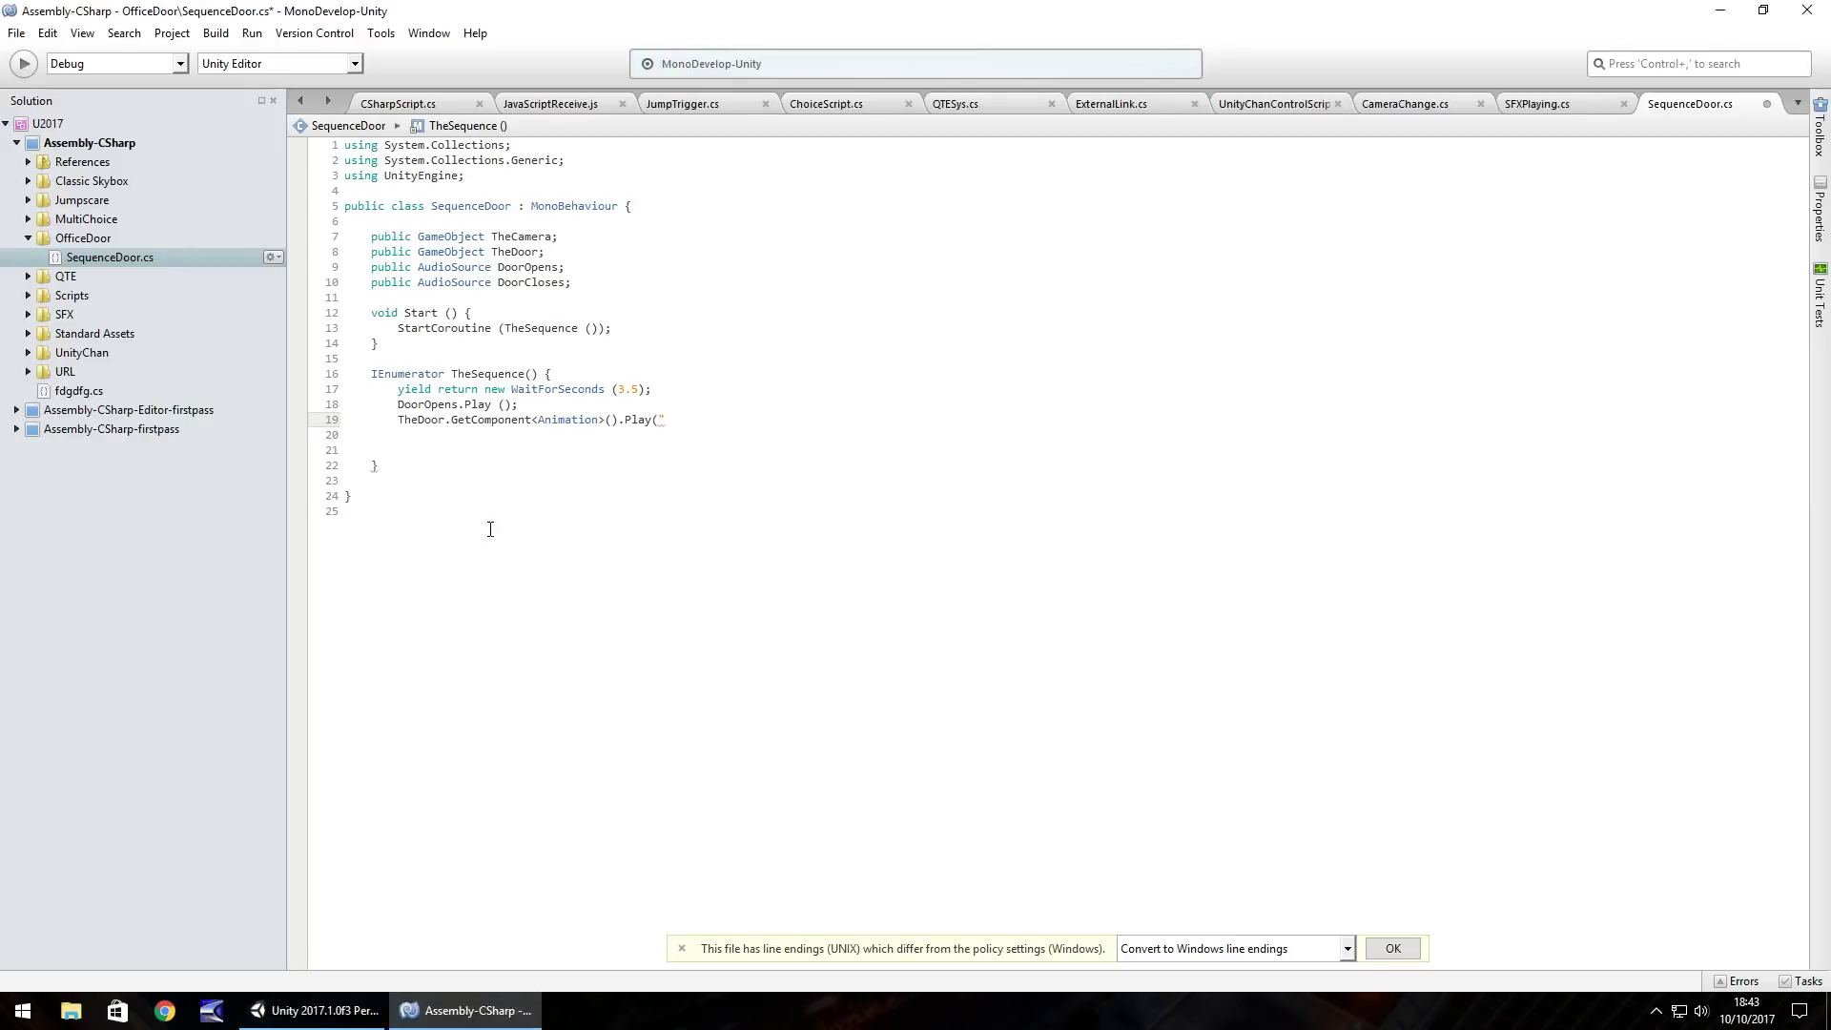
type("\"DoorOpenAnim\");")
key("Return")
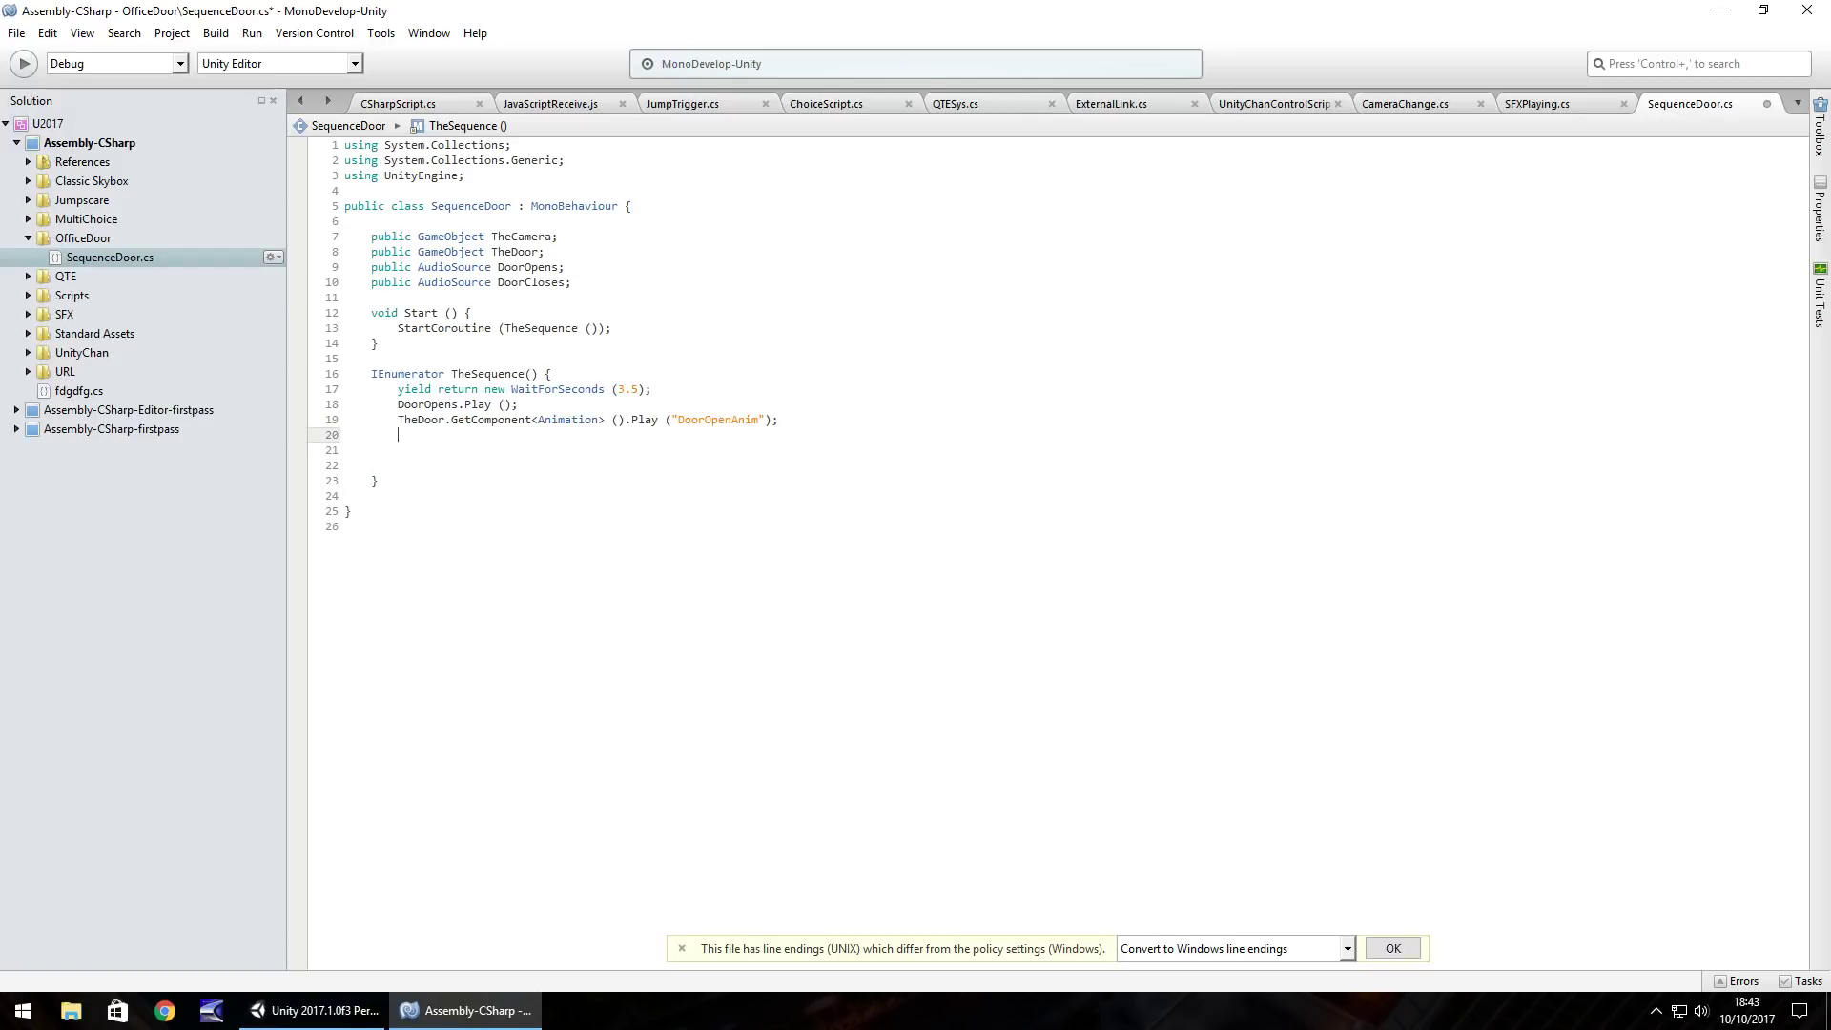
Step: Add yield return new WaitForSeconds(1.25f); and change the earlier 3.5 to 3.5f
type("yie")
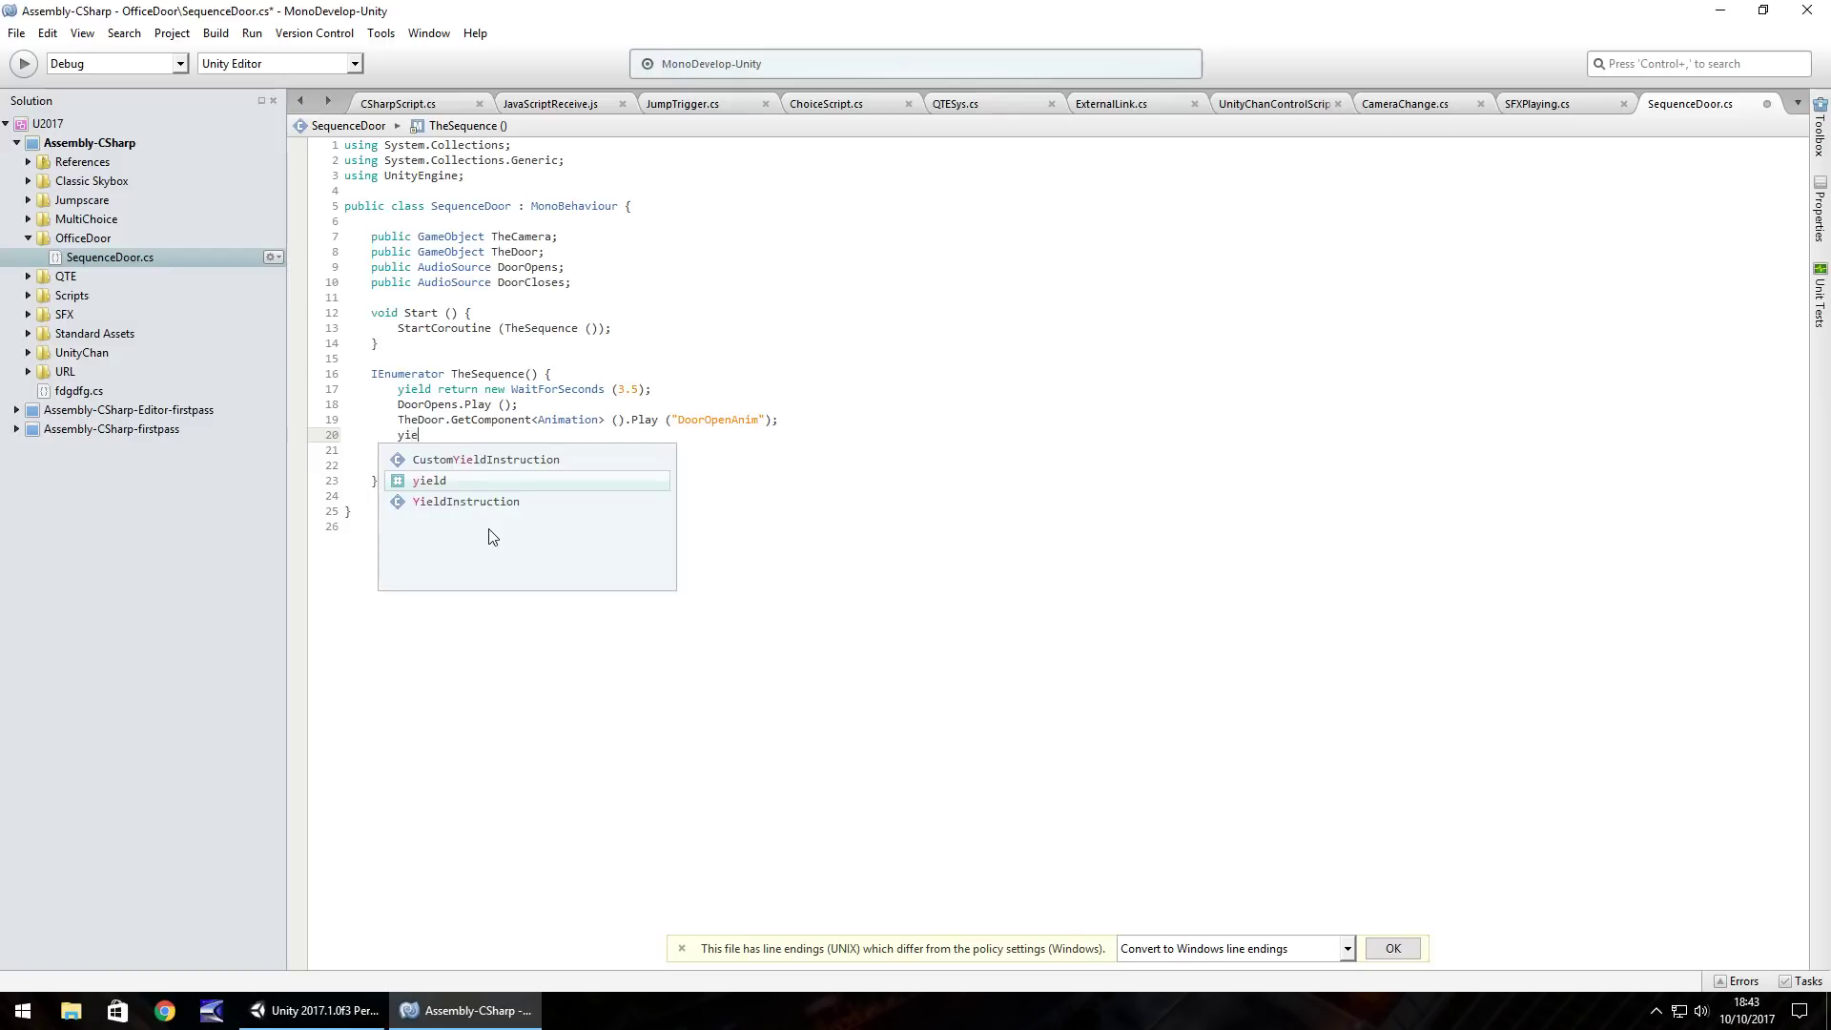
type("ld return n")
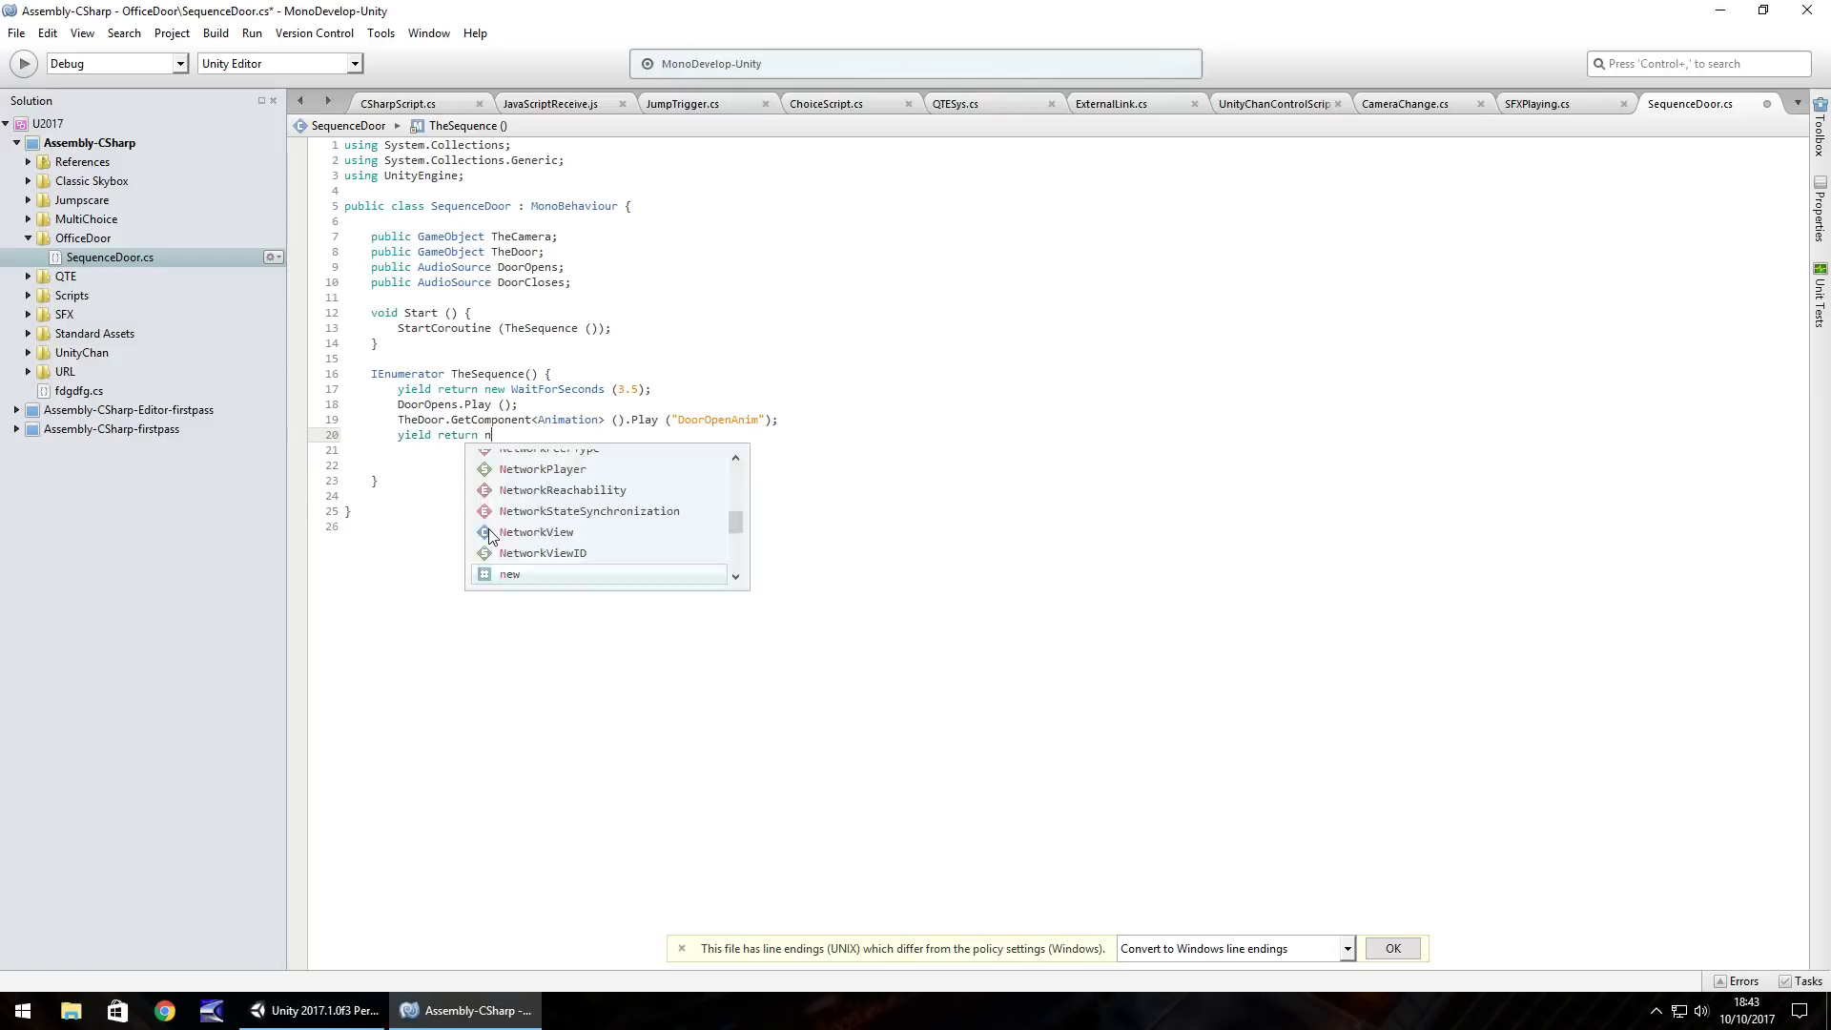
type("ew WaitForSeconds(")
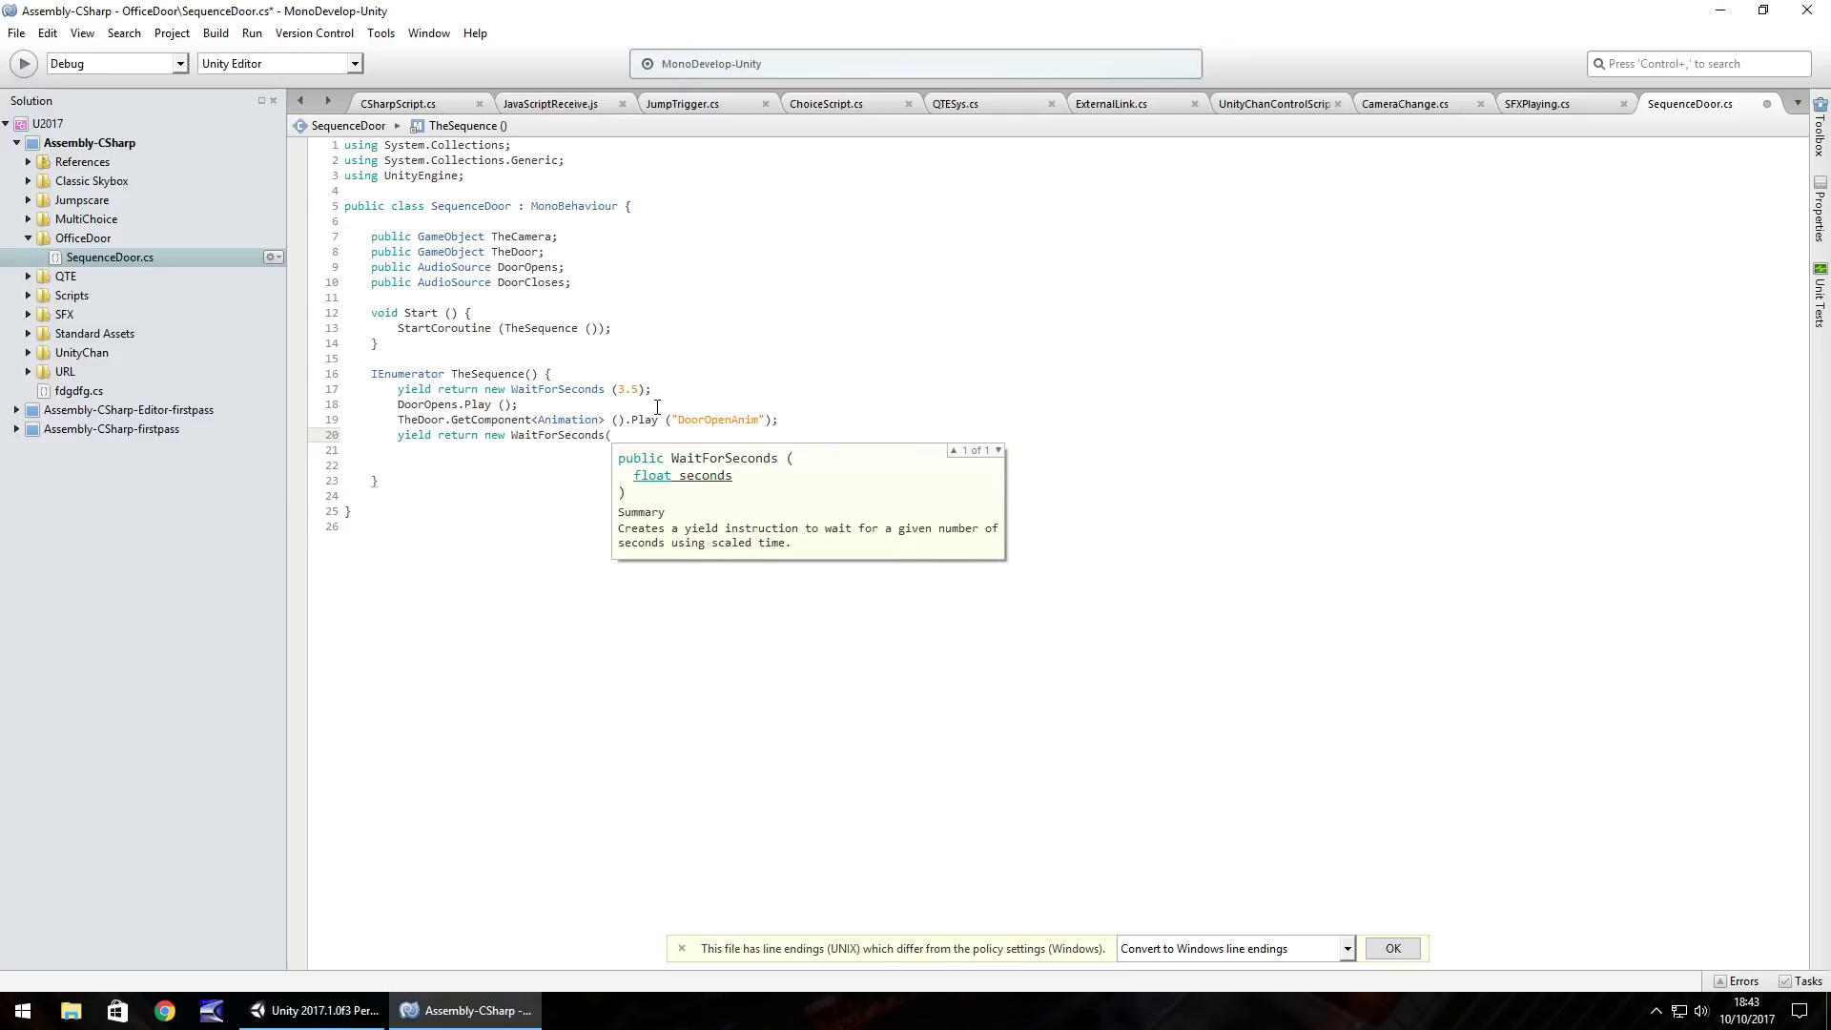
type("1.25")
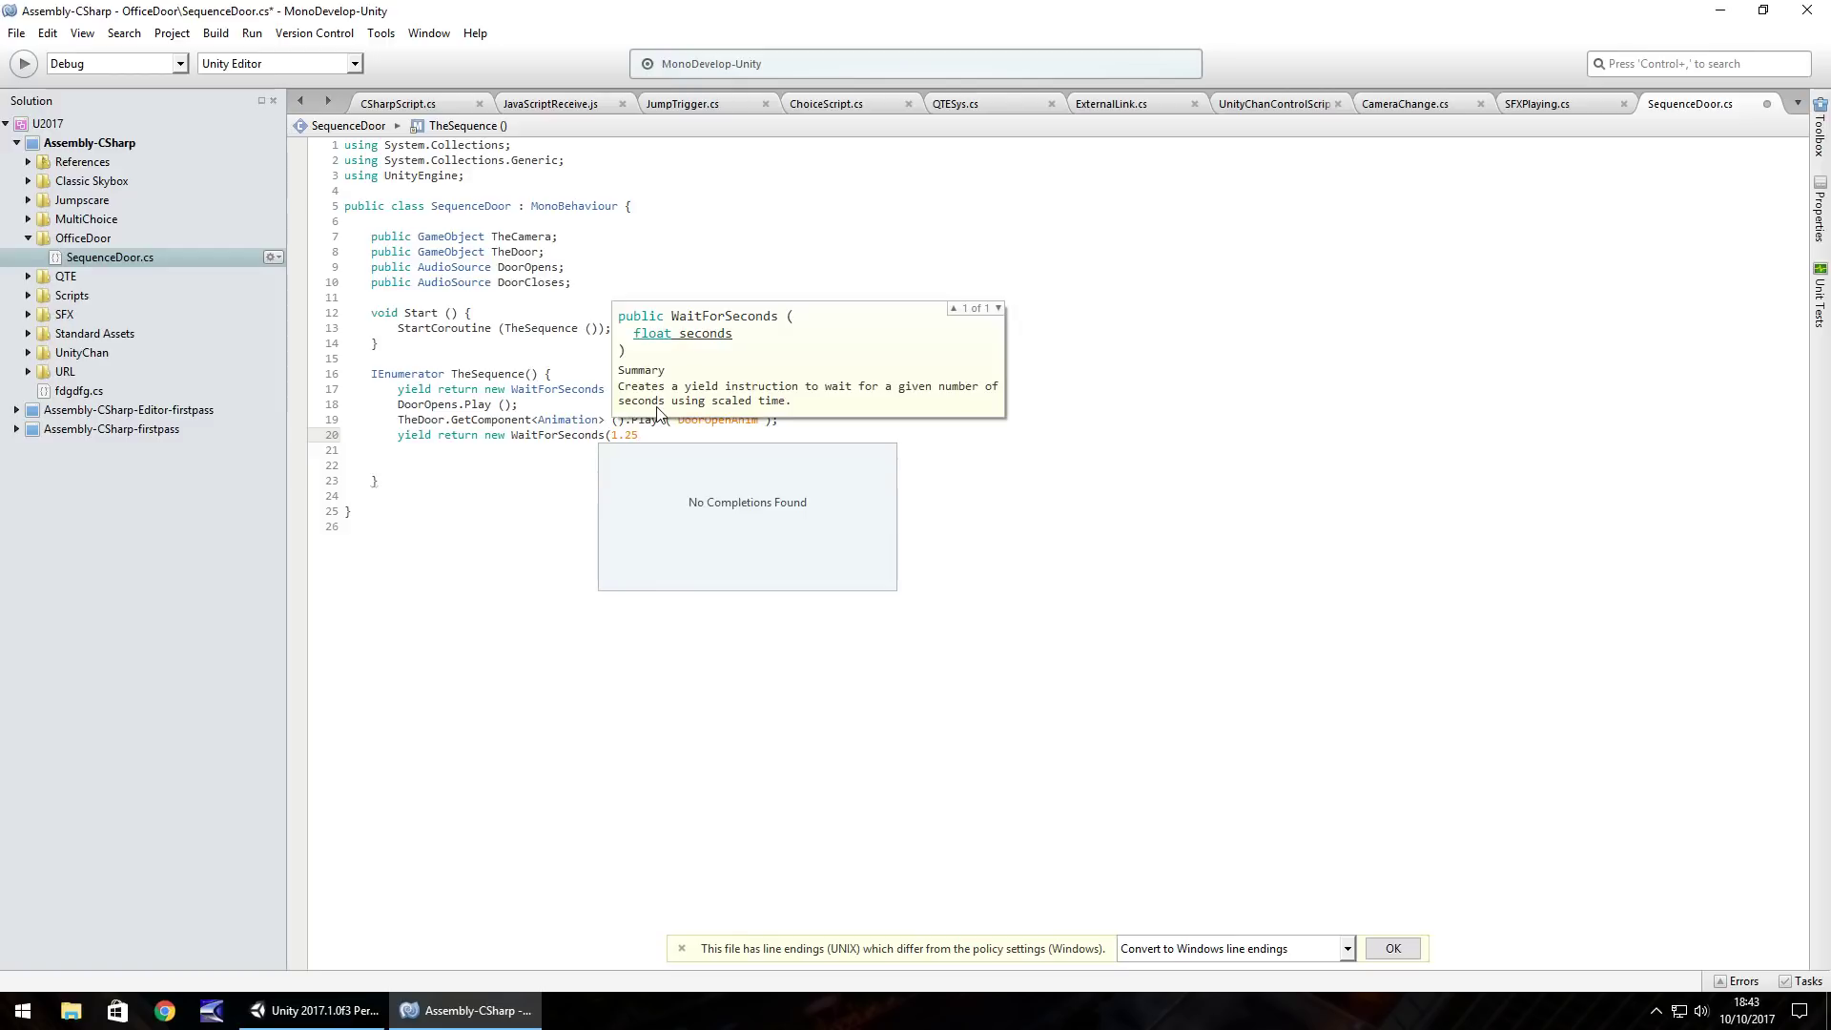
type("f)")
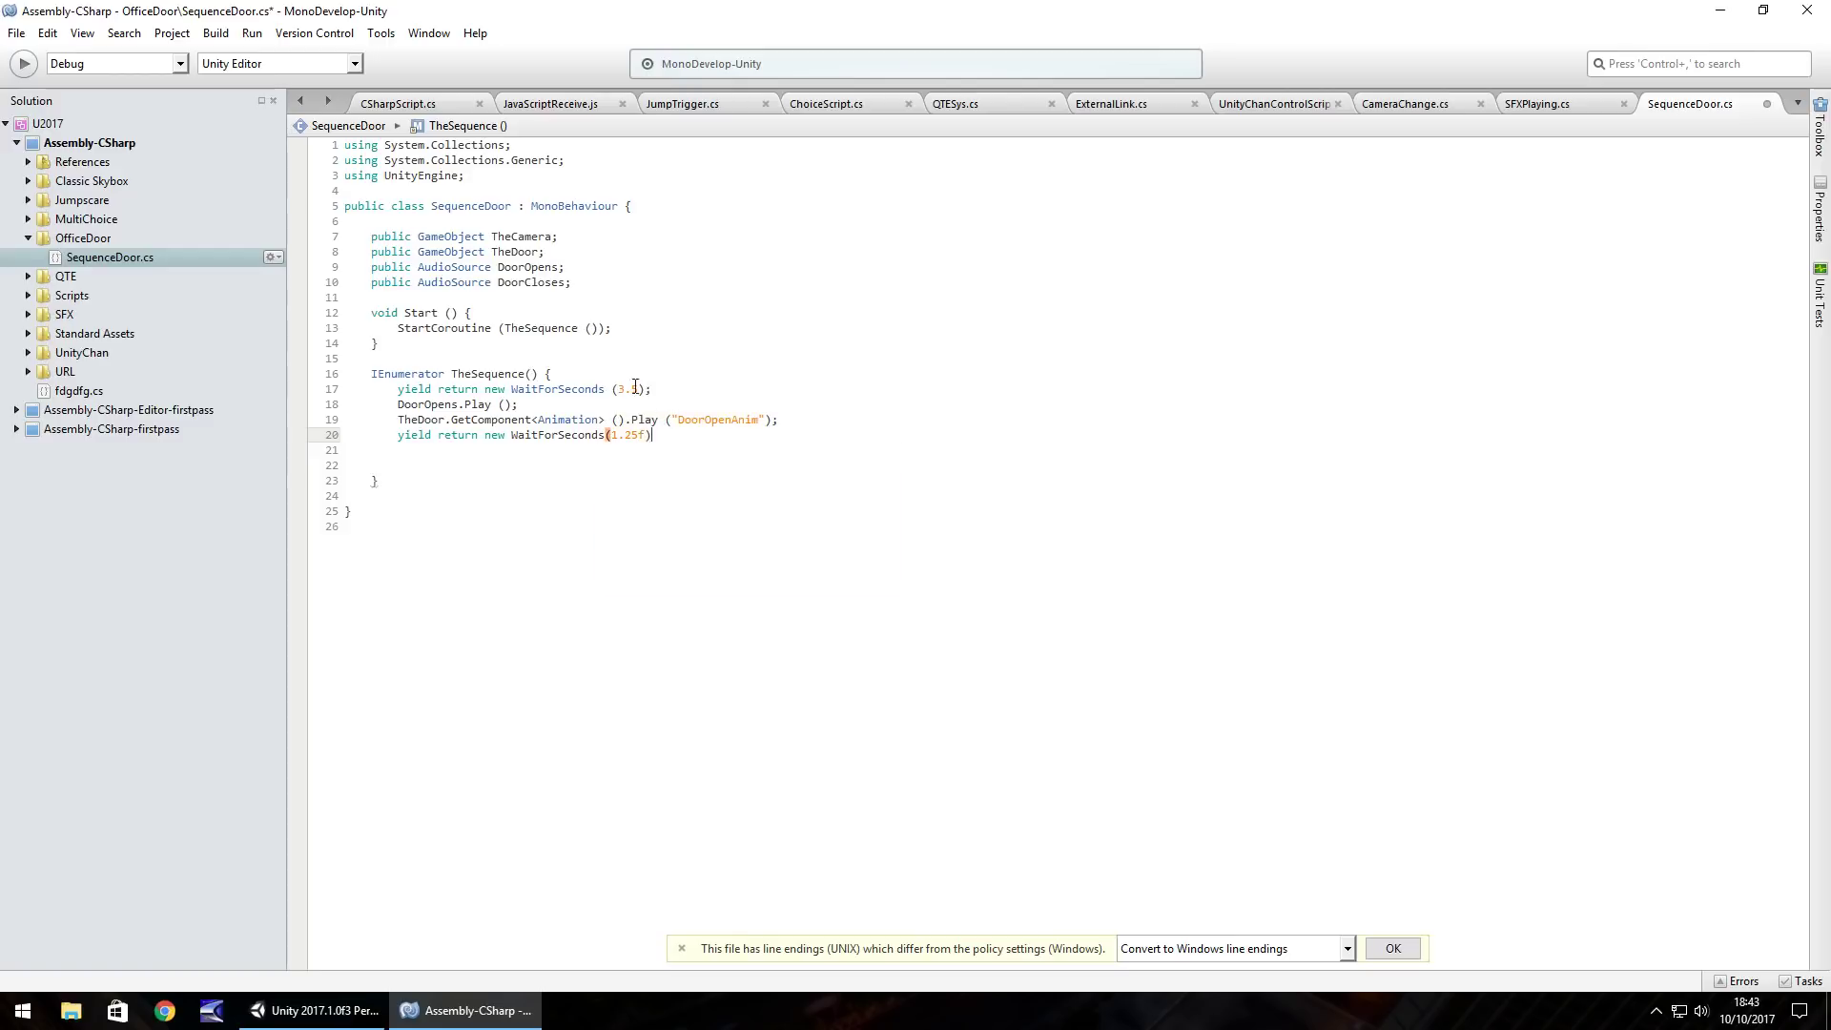
left_click(639, 390)
type("f")
left_click(667, 436)
type(";")
key("Return")
Step: Add TheCamera.GetComponent<Animation>().Play("Move02"); after confirming the clip name in Unity
type("TheCa")
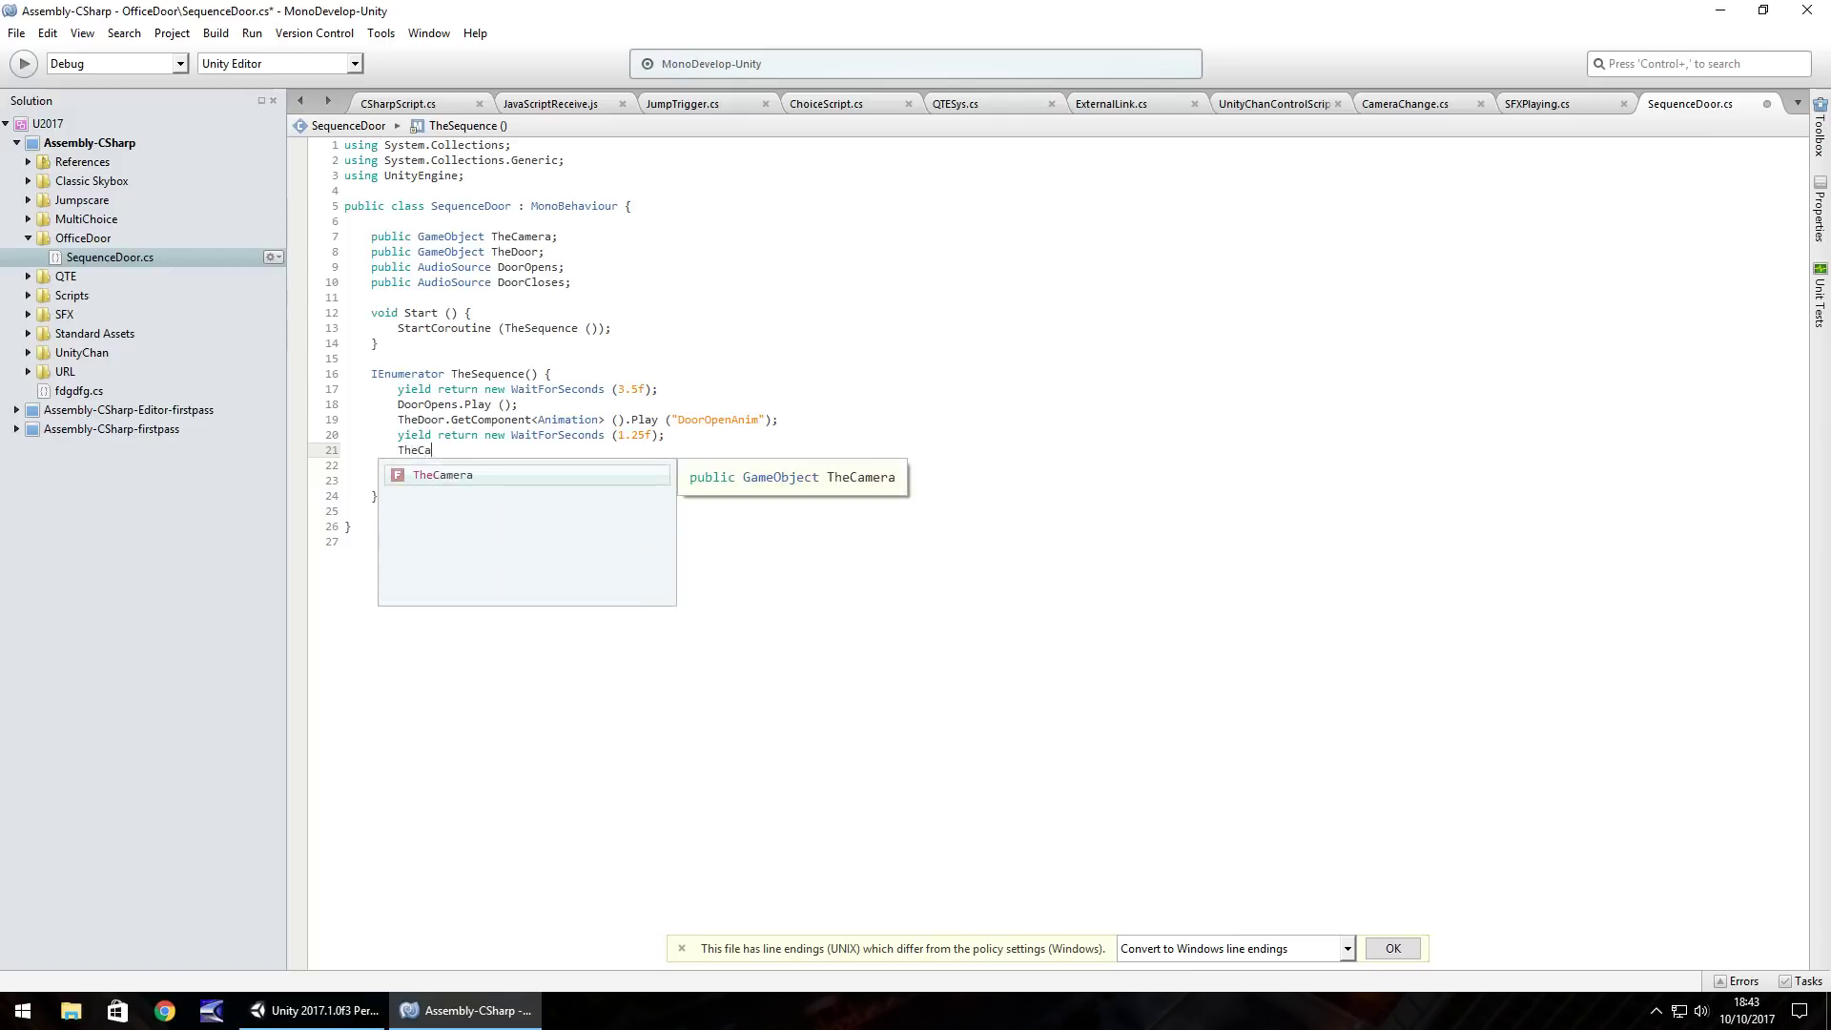
type("mera.Ge")
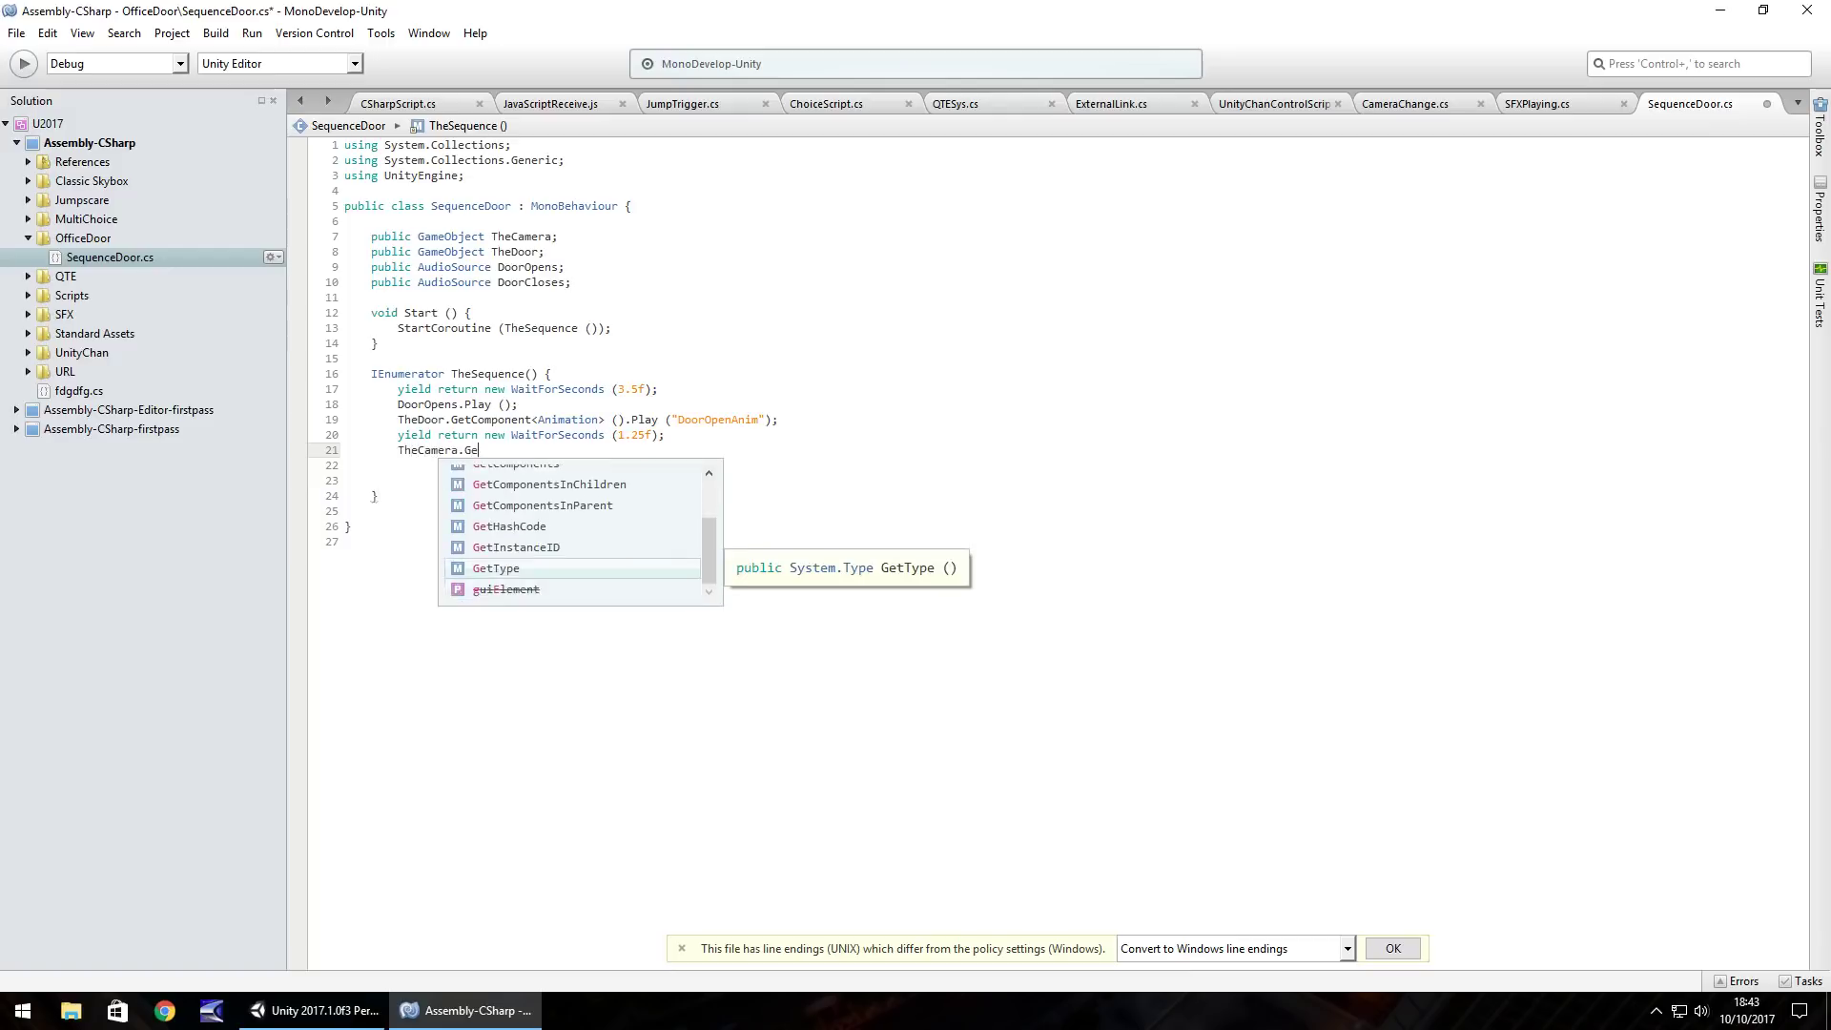
type("tComponent")
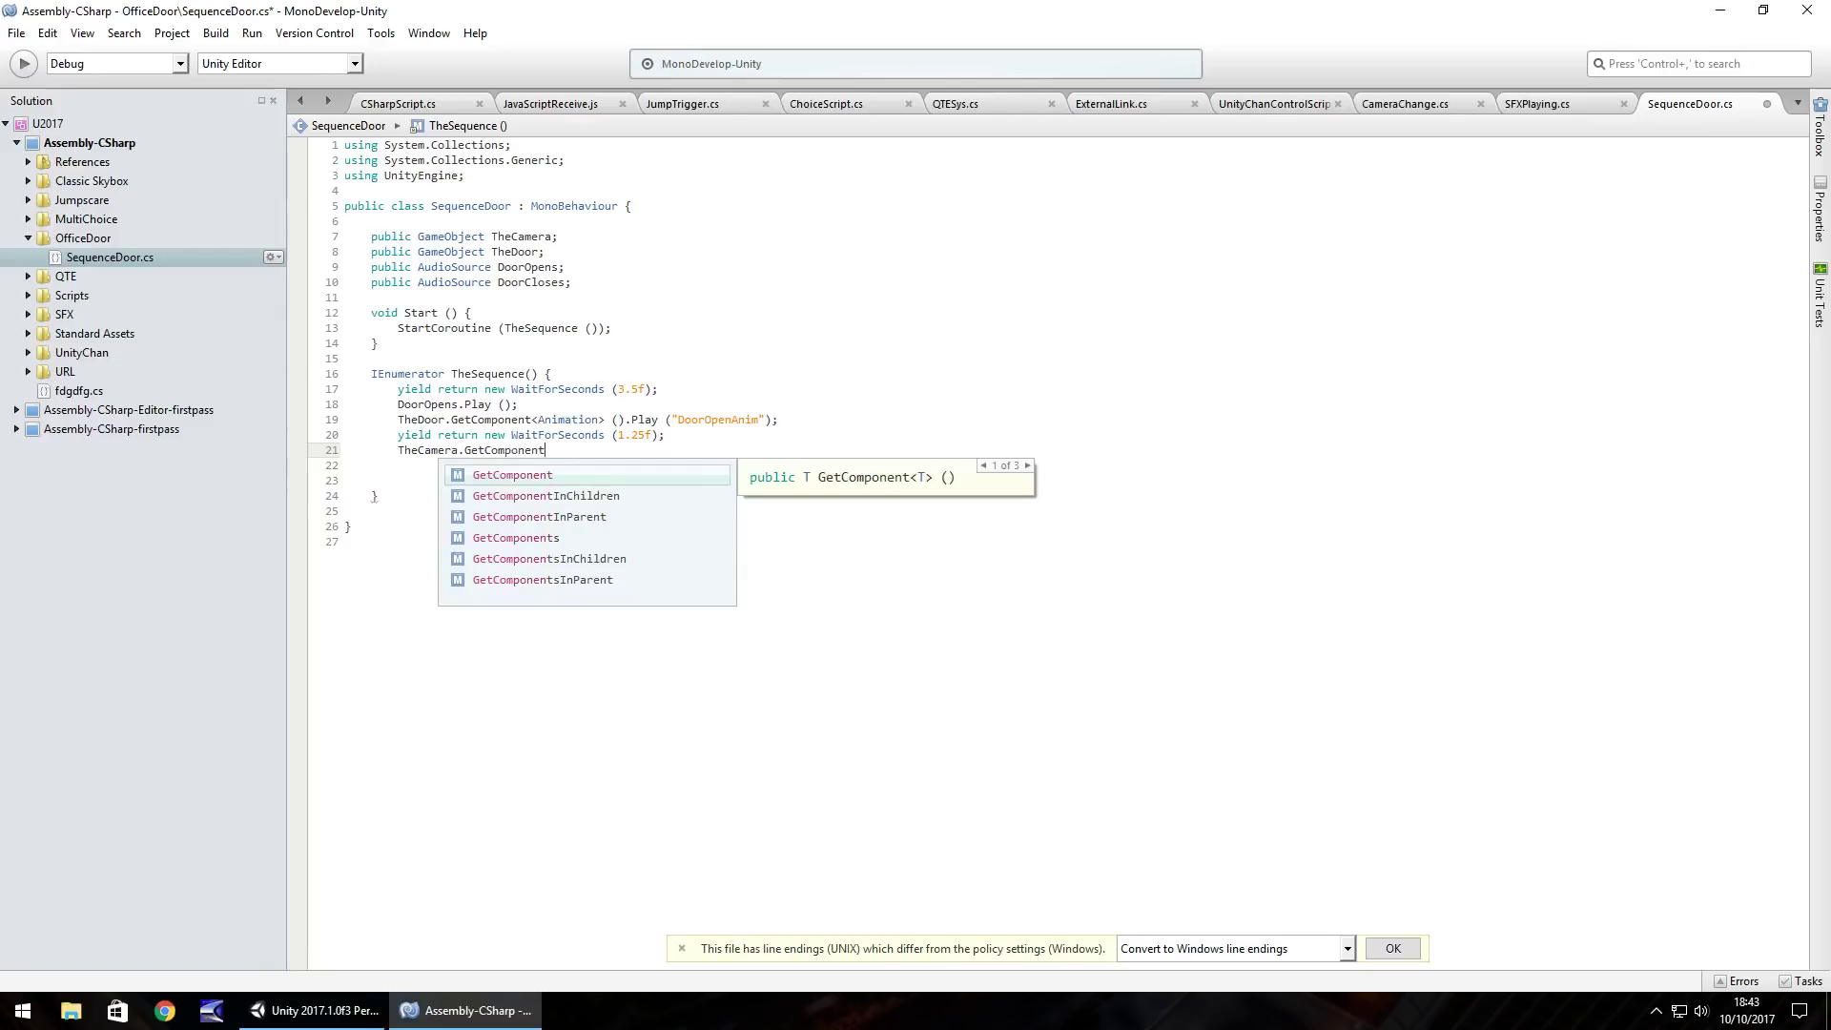
type("<Anima")
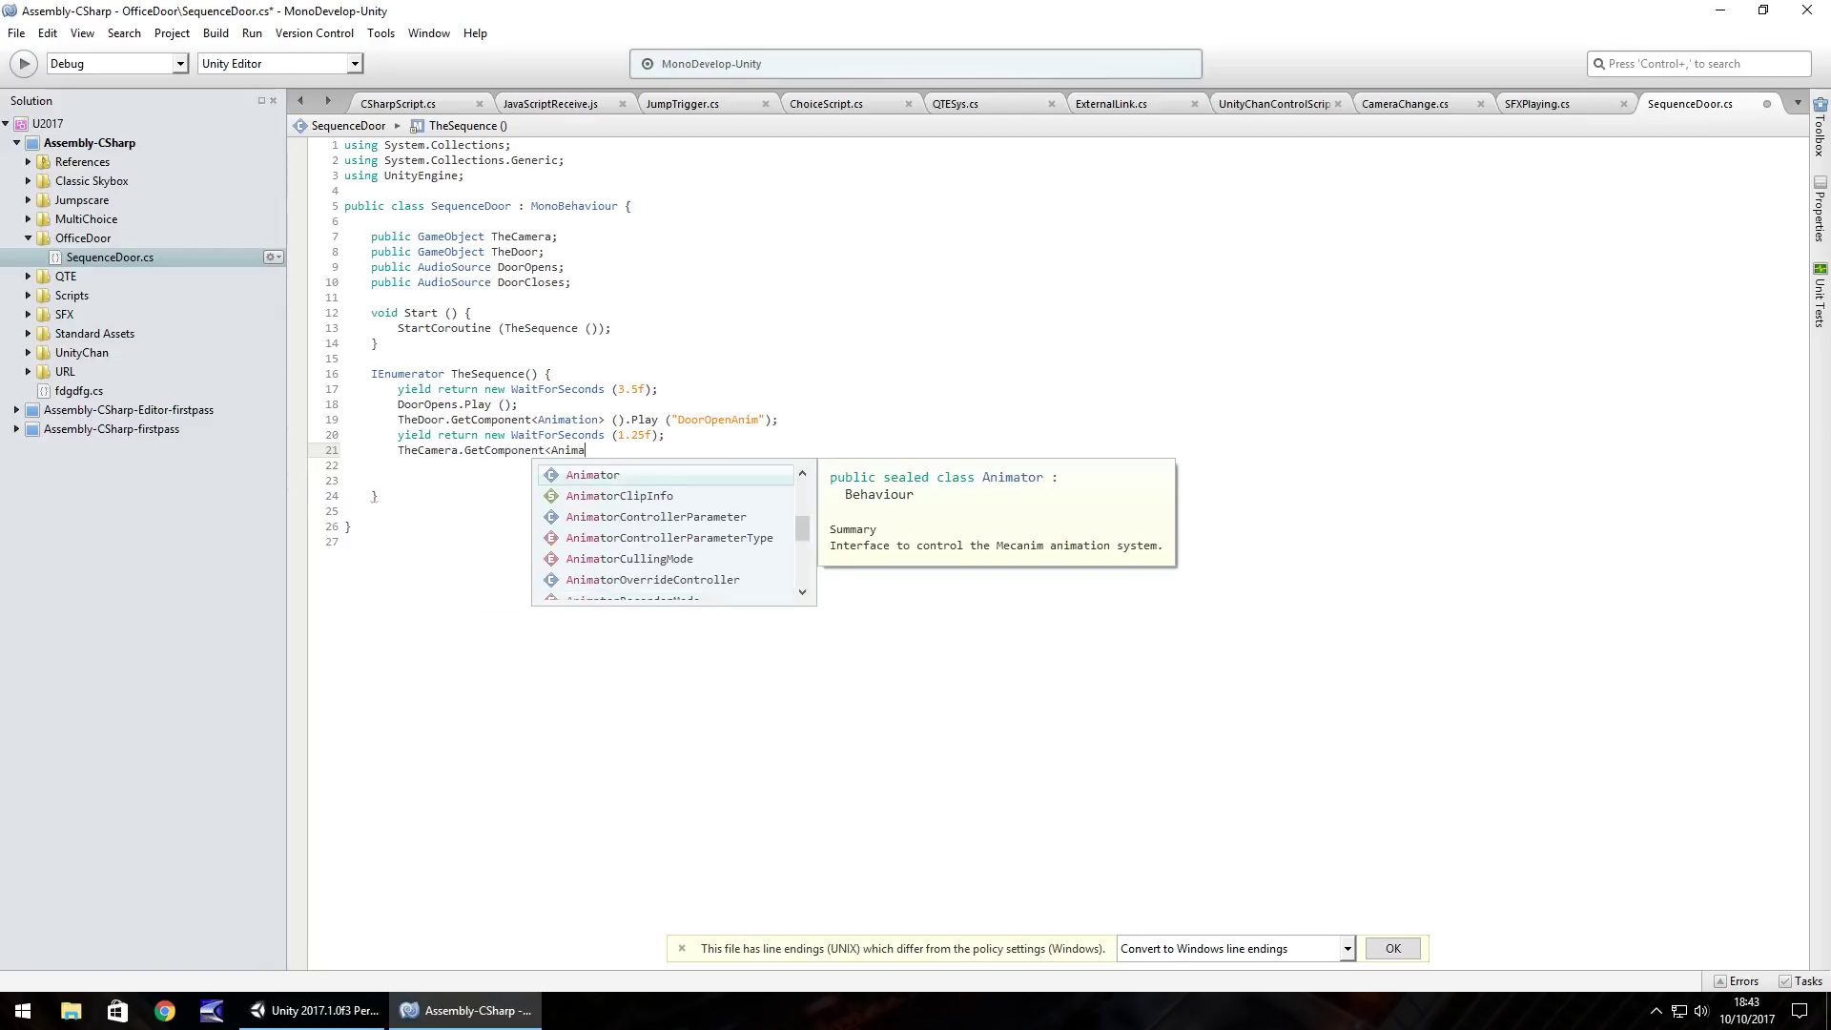
type("tion>()")
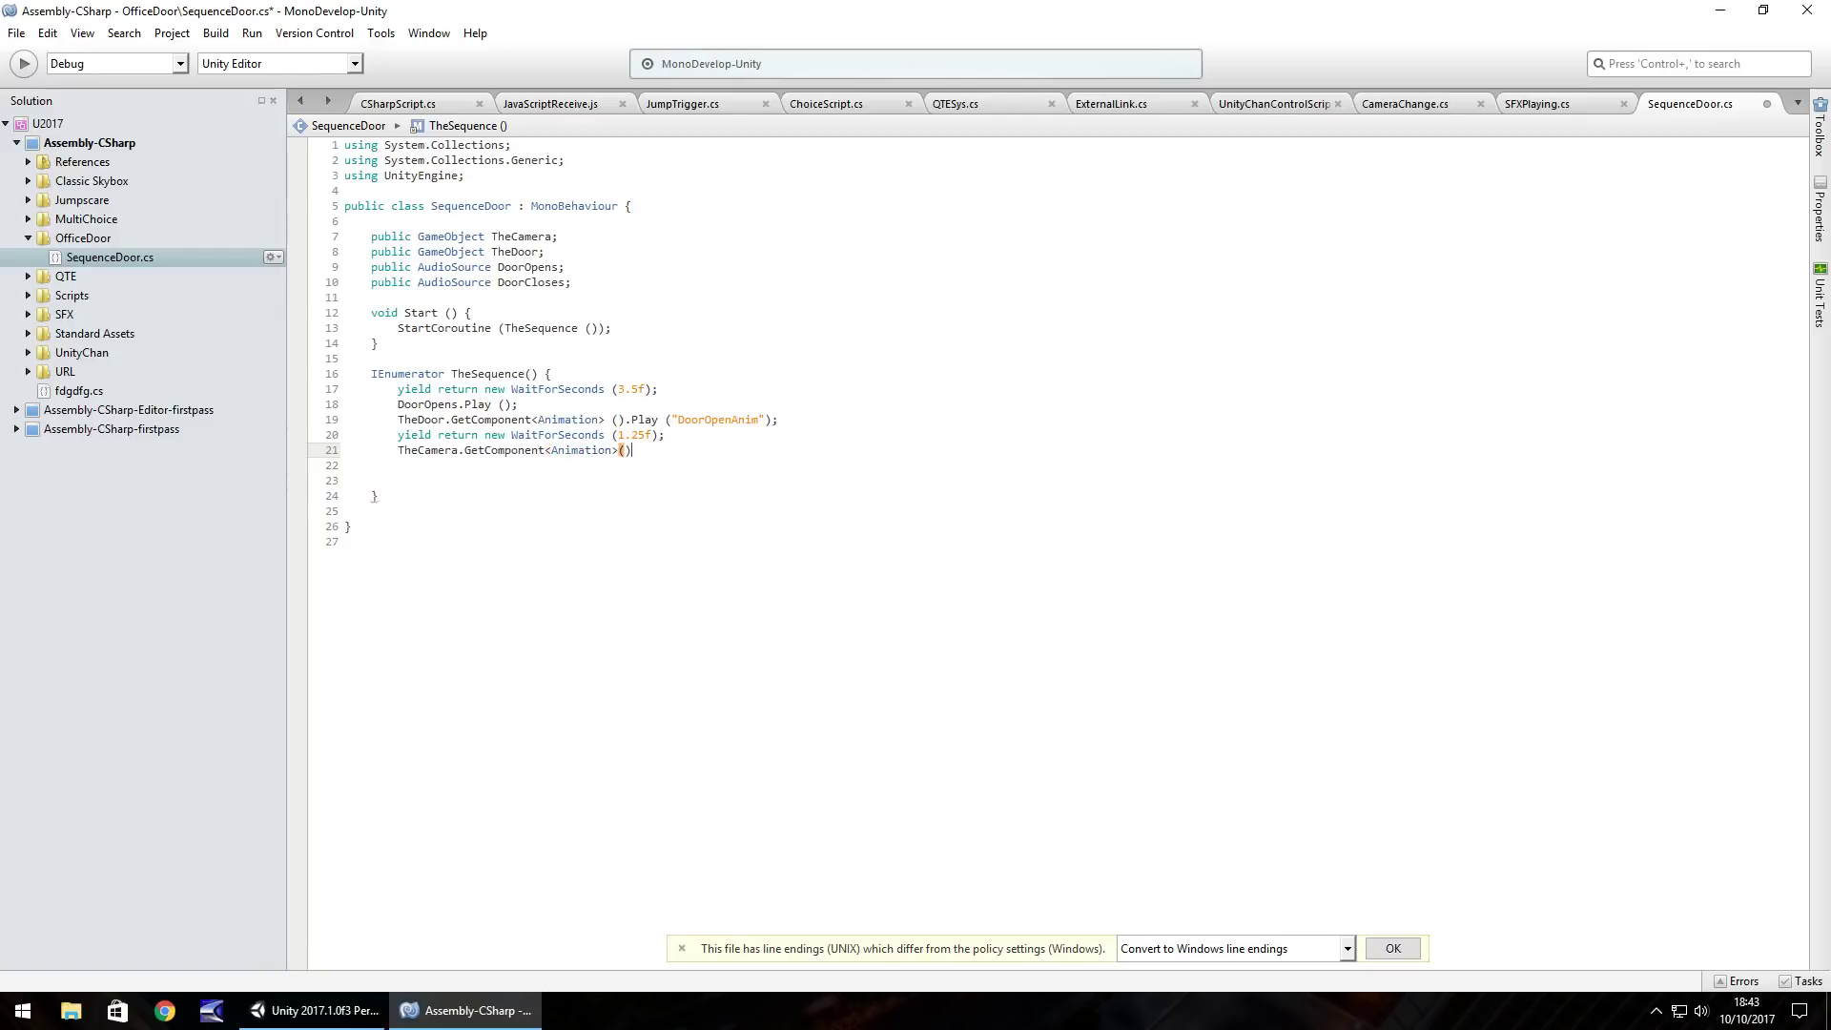
type(".Play")
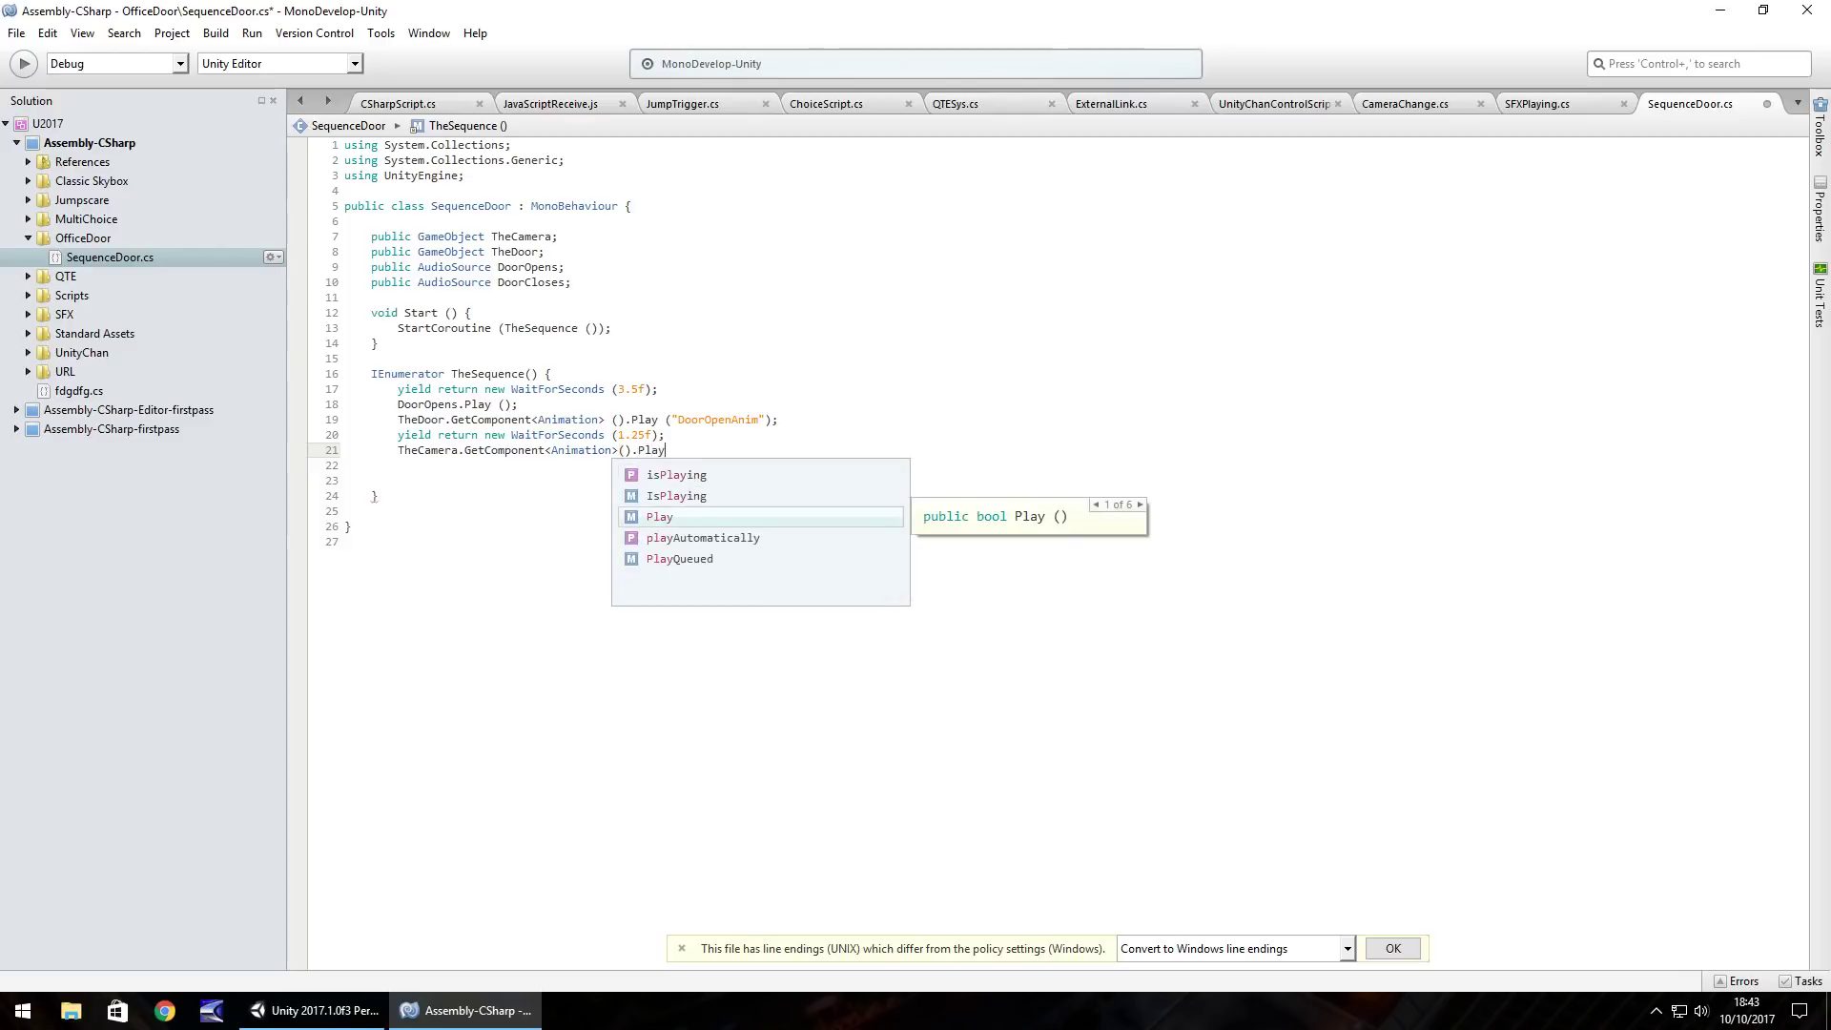
type("(\"")
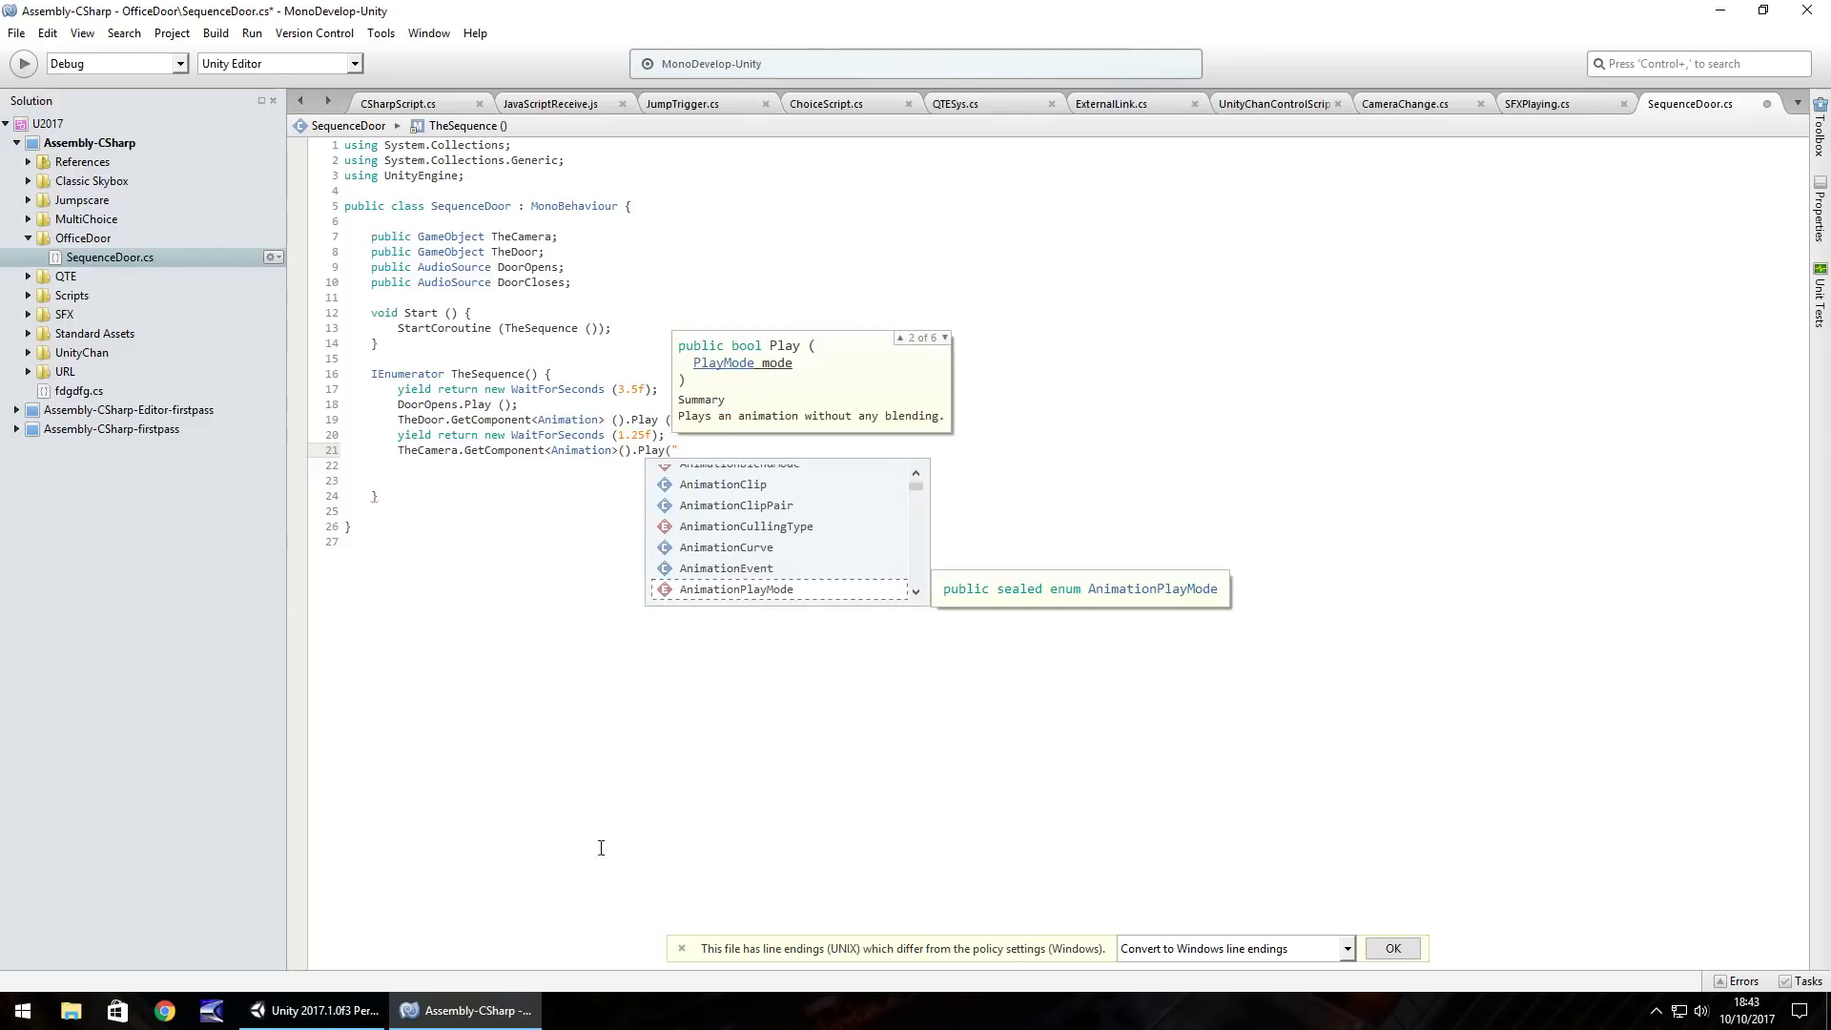
left_click(315, 1010)
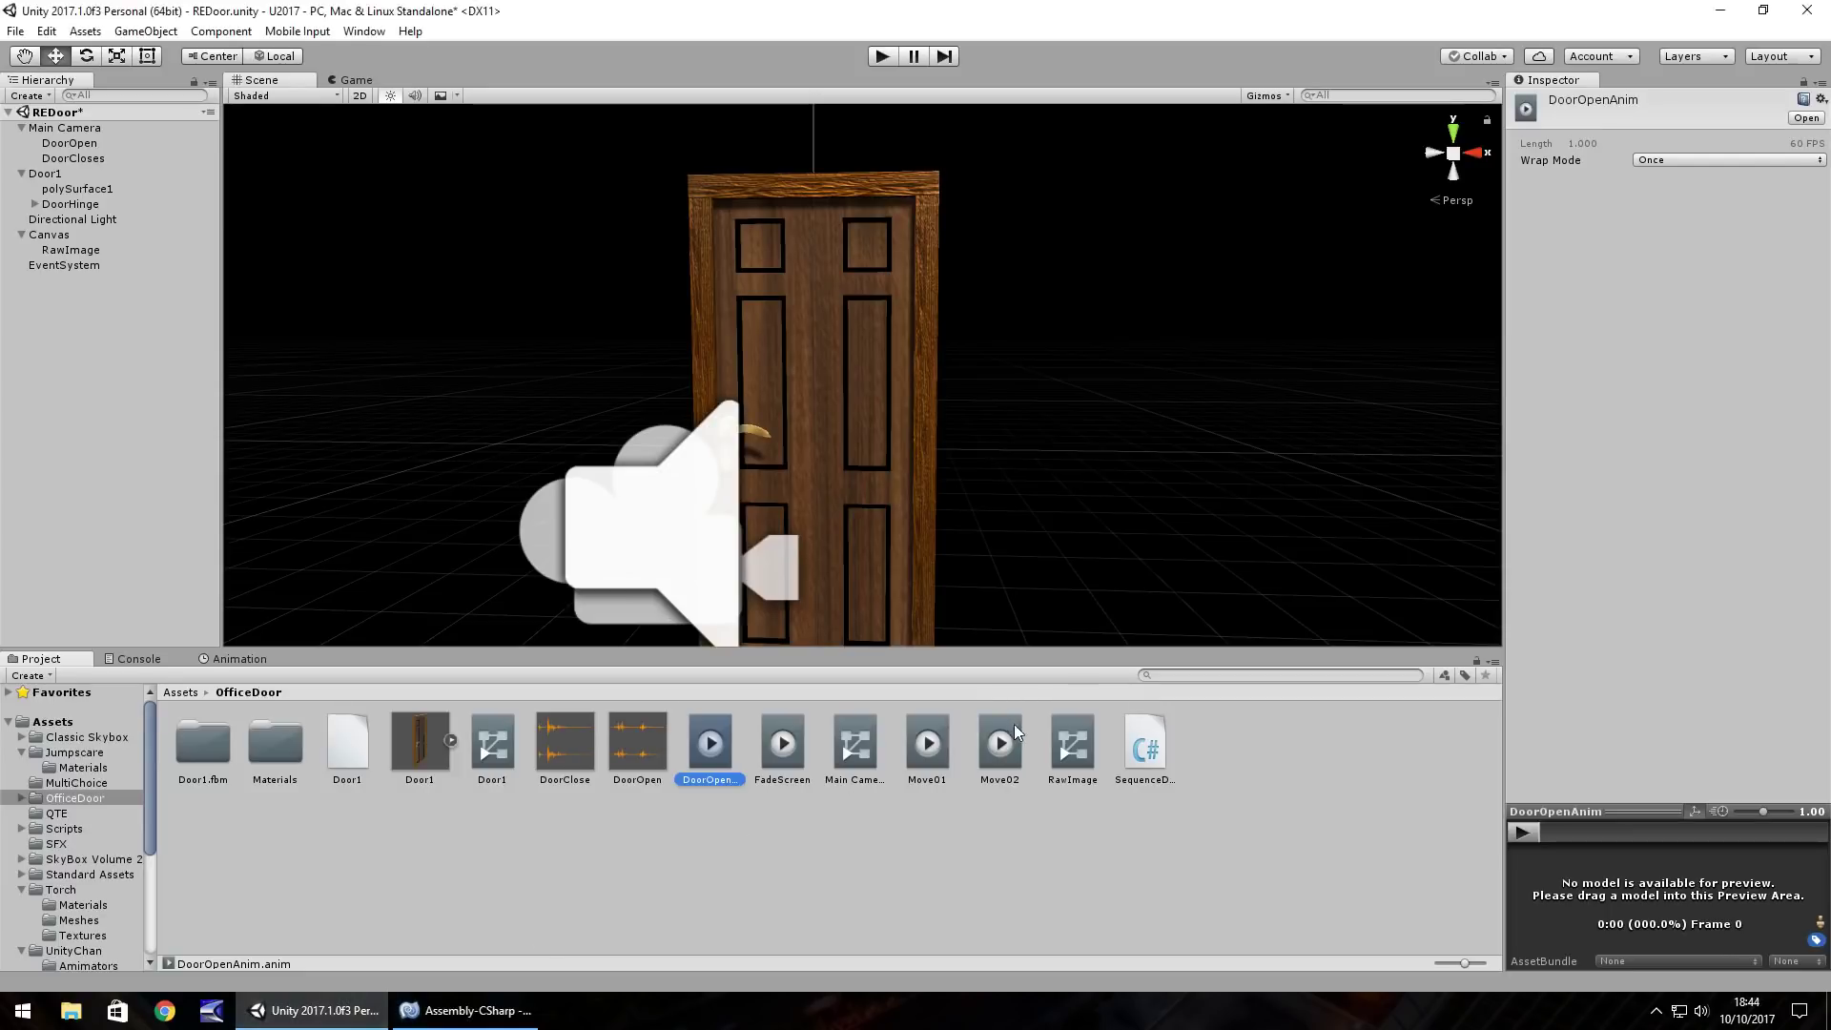
left_click(532, 1007)
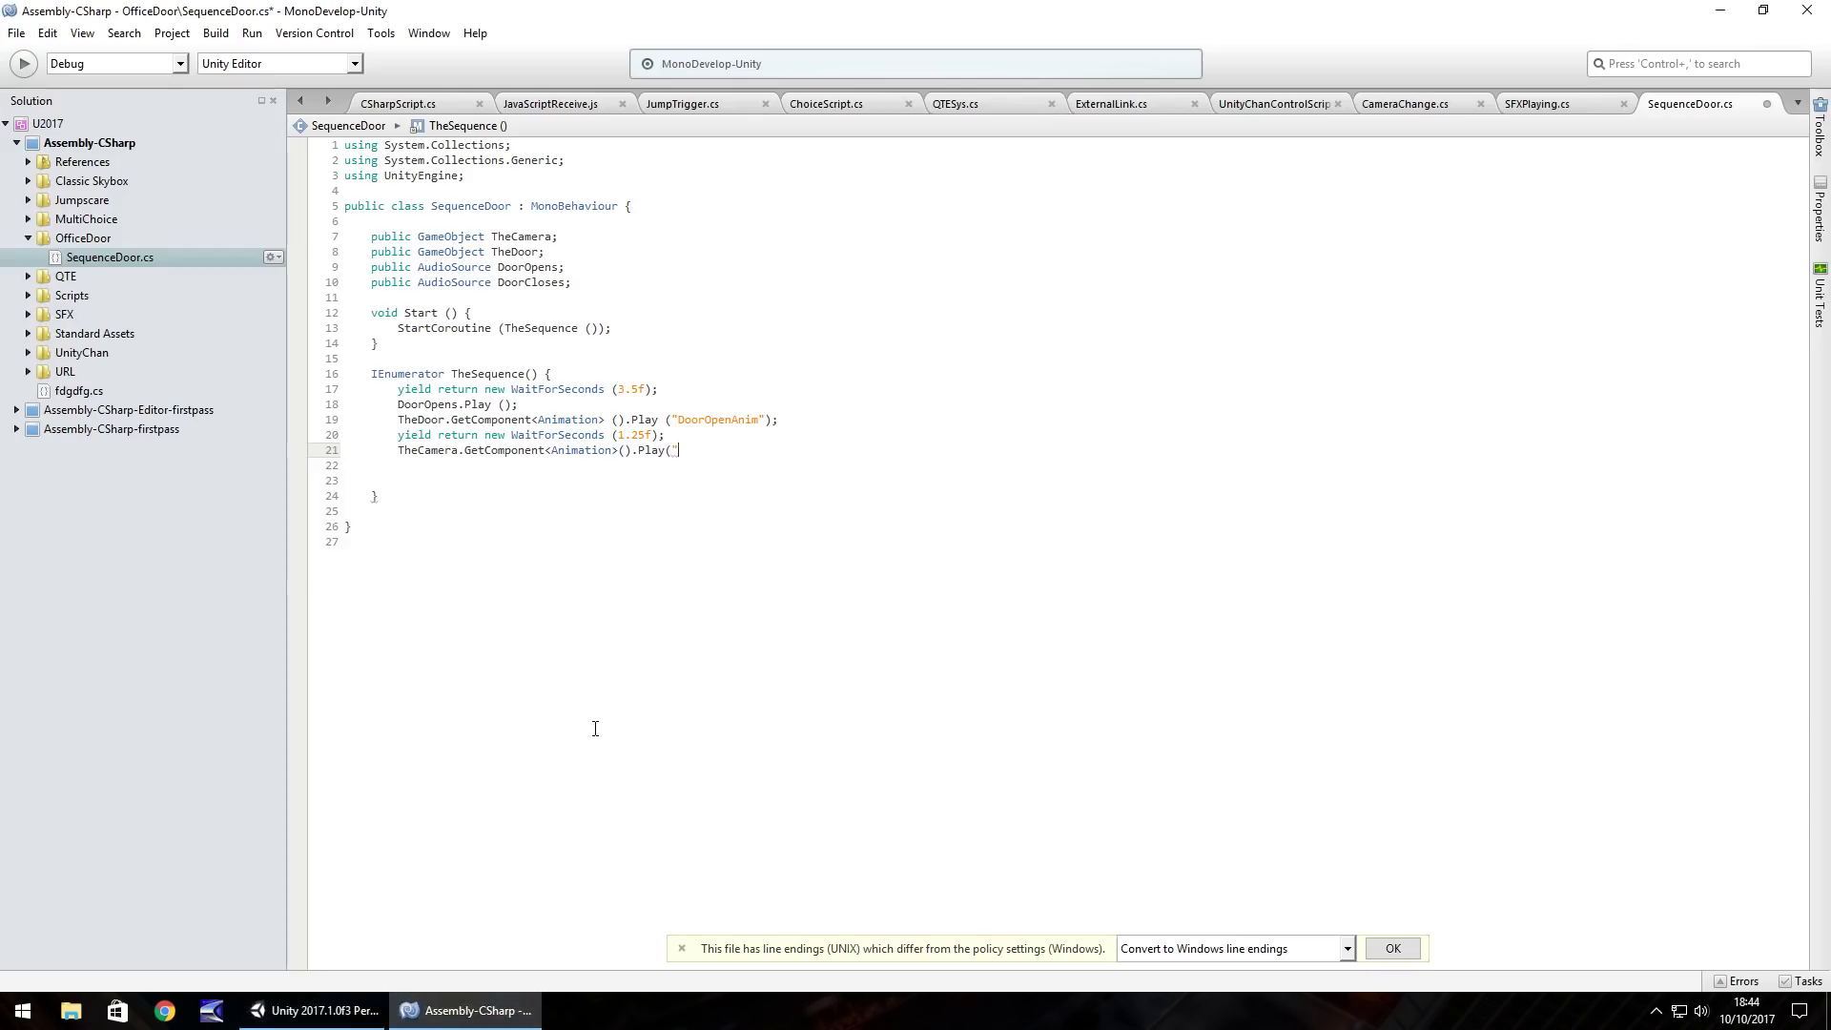
type("Move02\");")
key("Return")
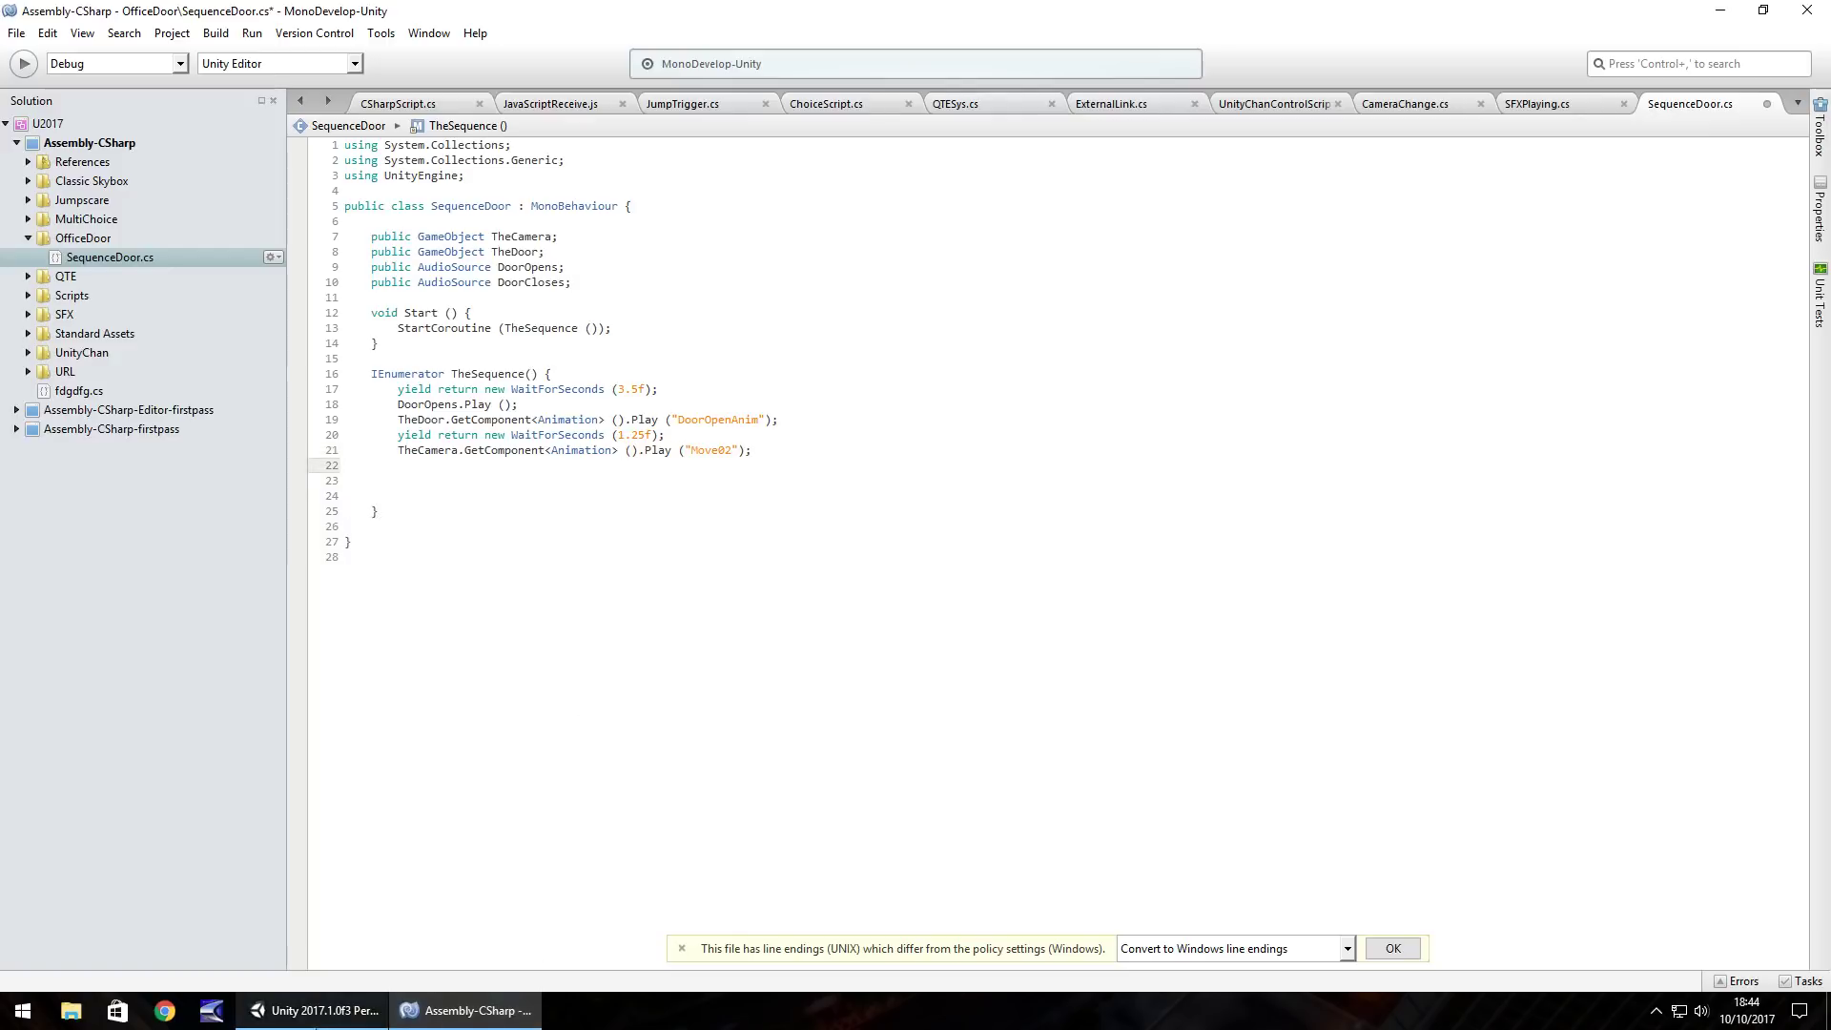
mouse_move(325, 1021)
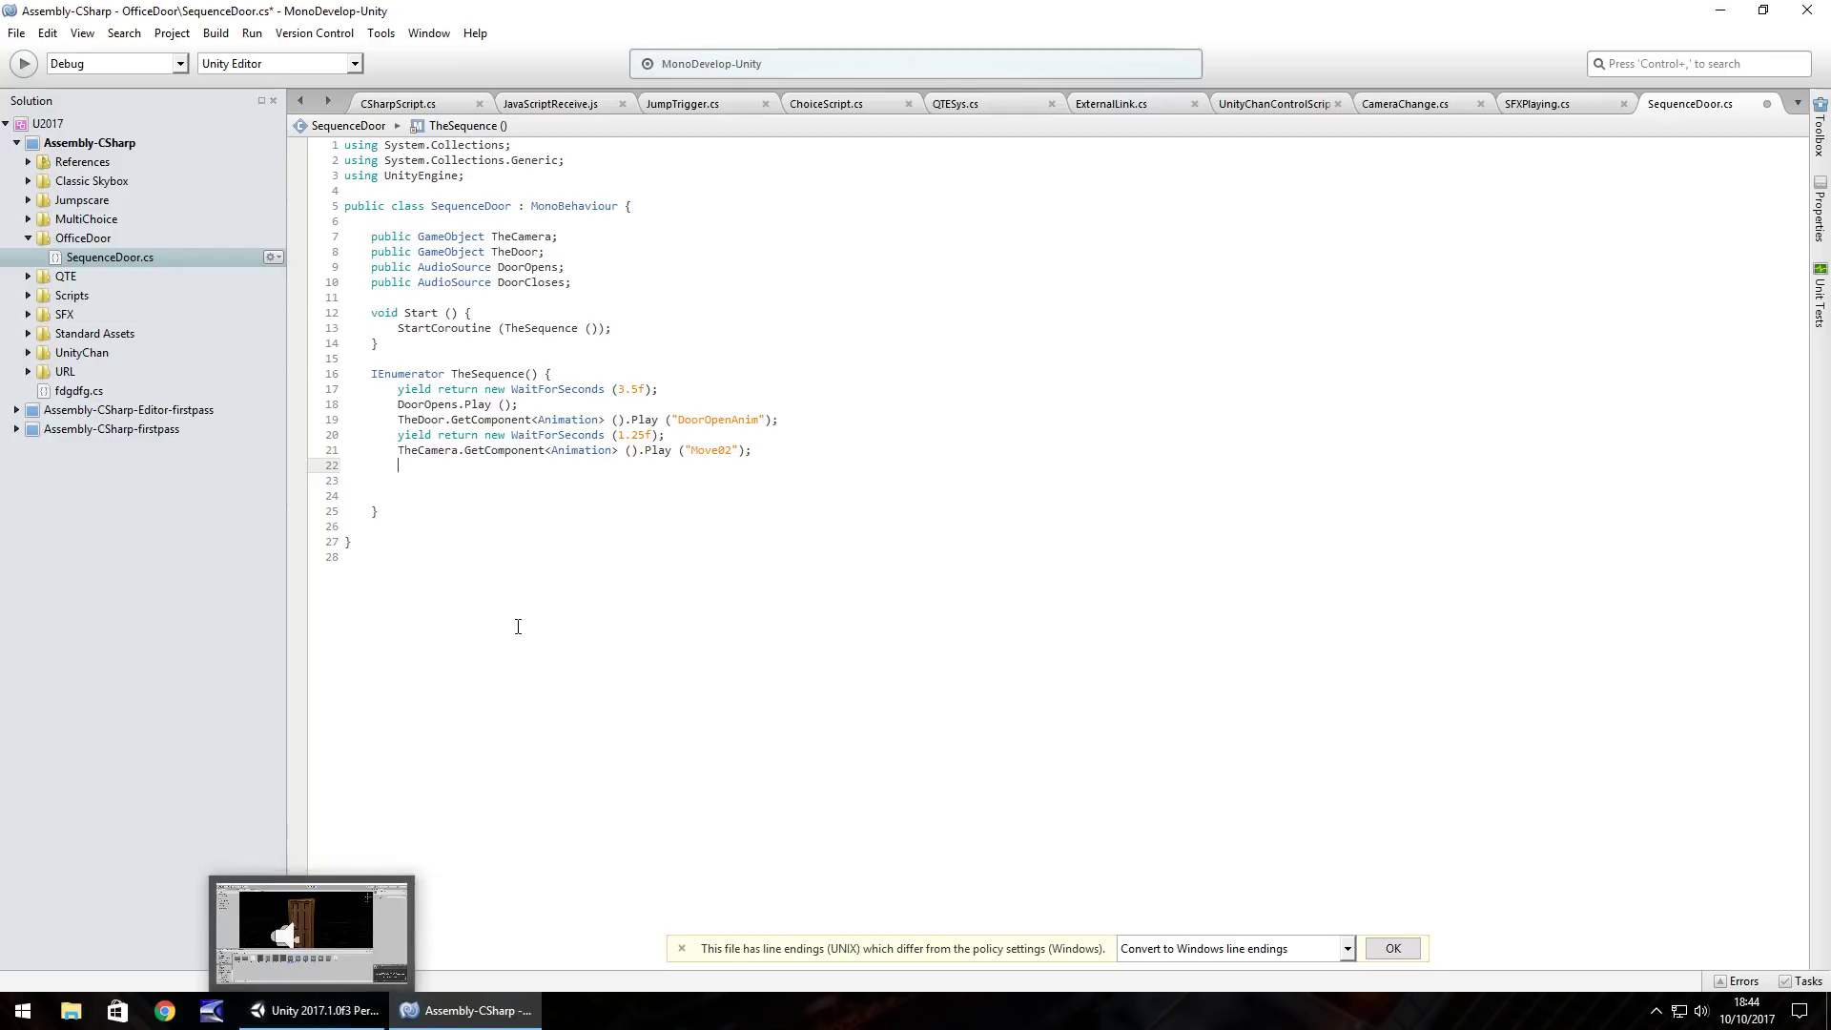
Step: Add the line yield return new WaitForSeconds (1.95f);
type("yiel")
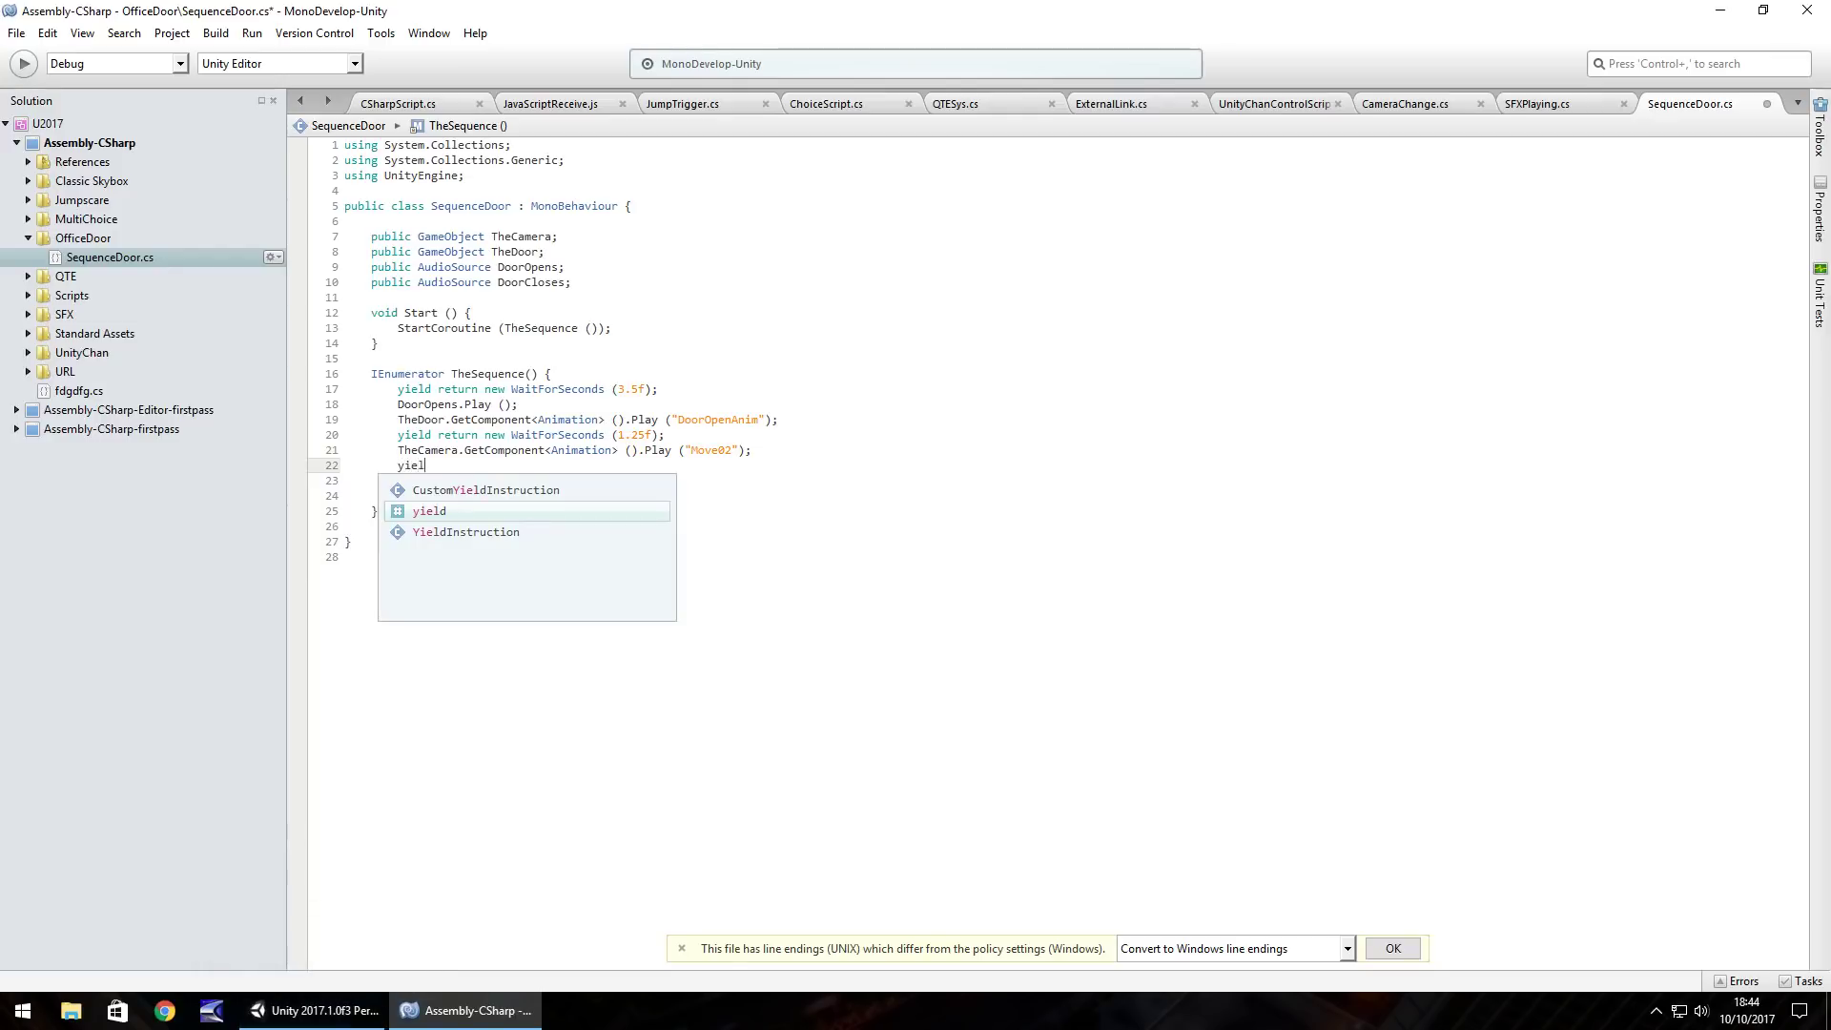
type("d reutn")
key("BackSpace")
key("BackSpace")
key("BackSpace")
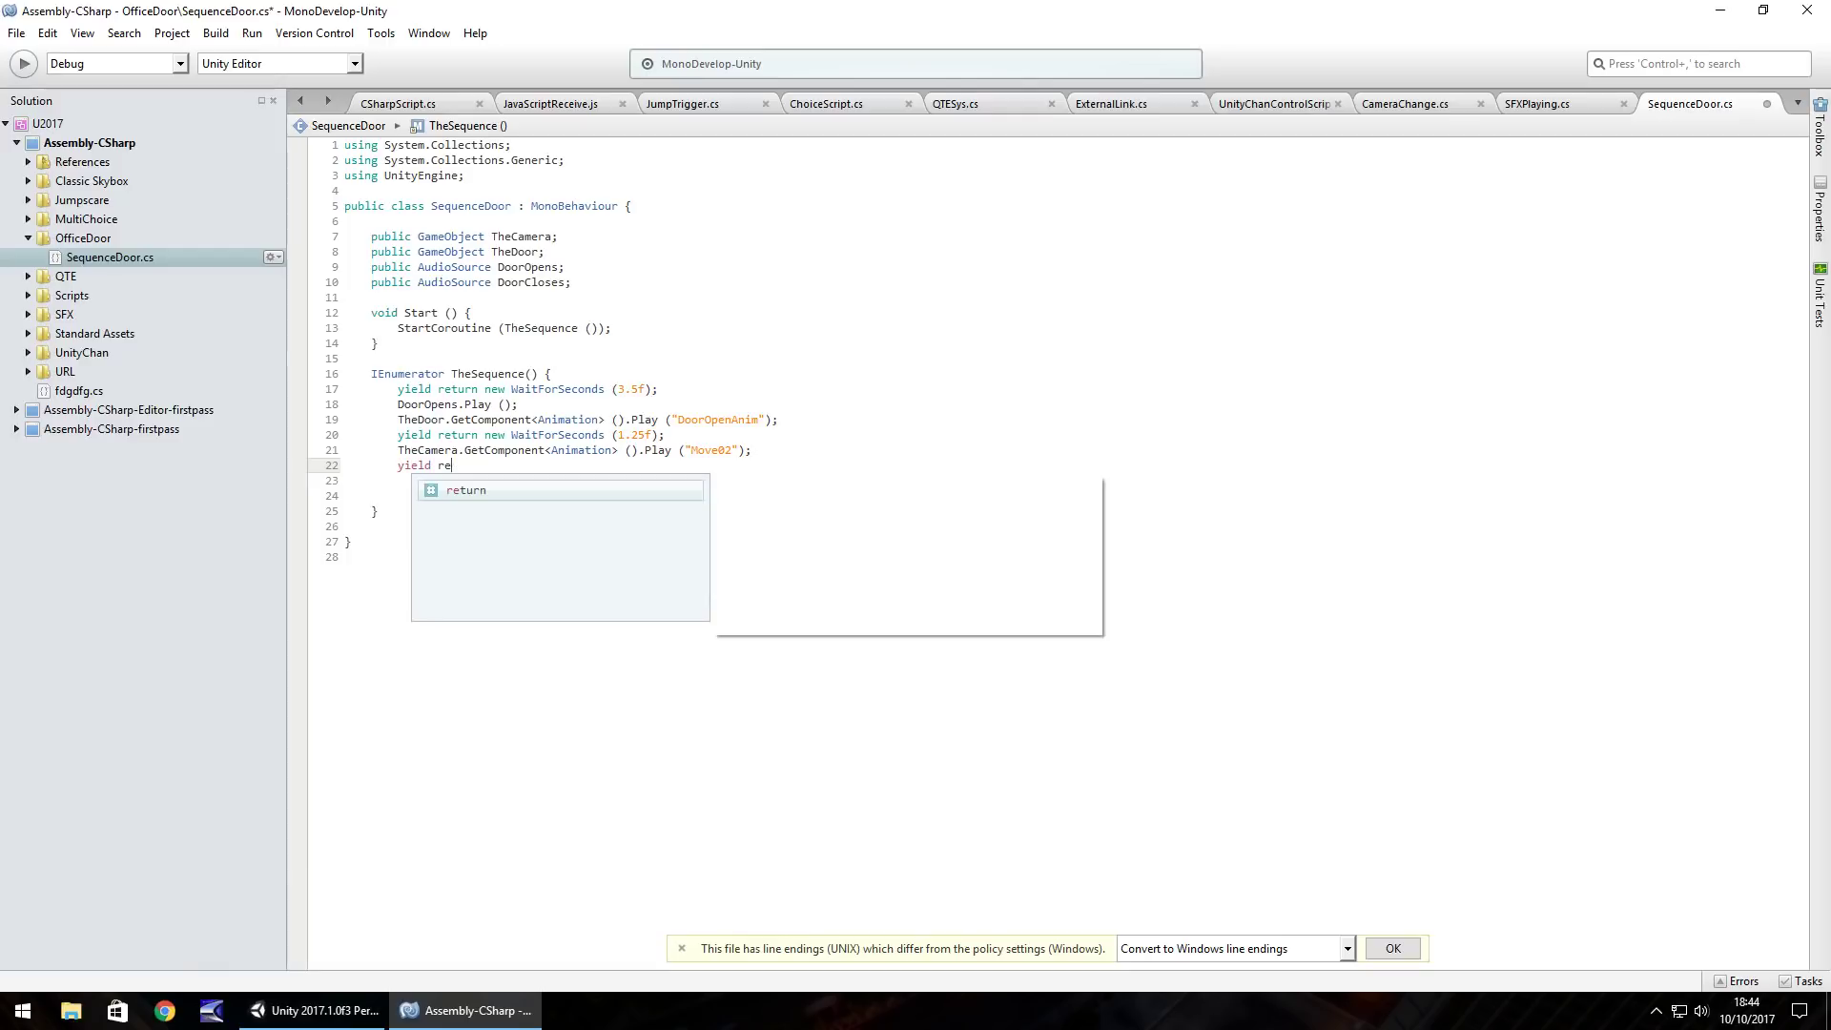
type("turn new")
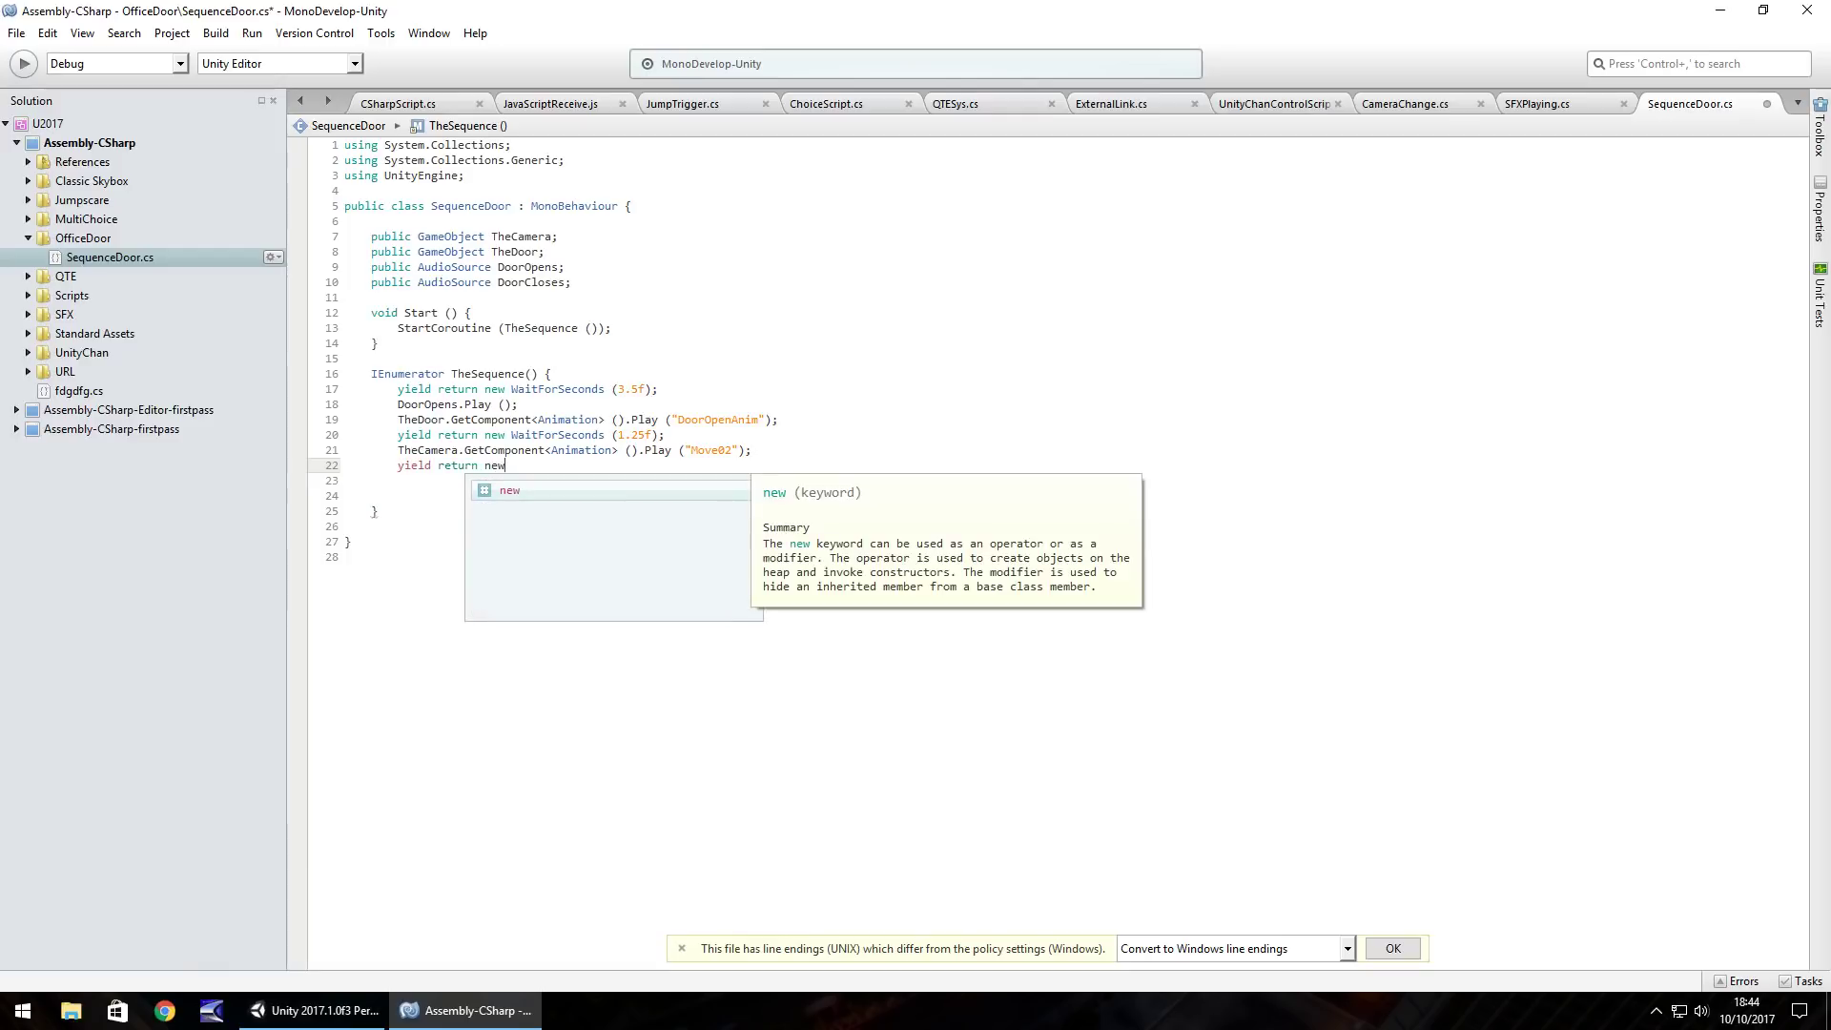
type(" WaitForSecondes")
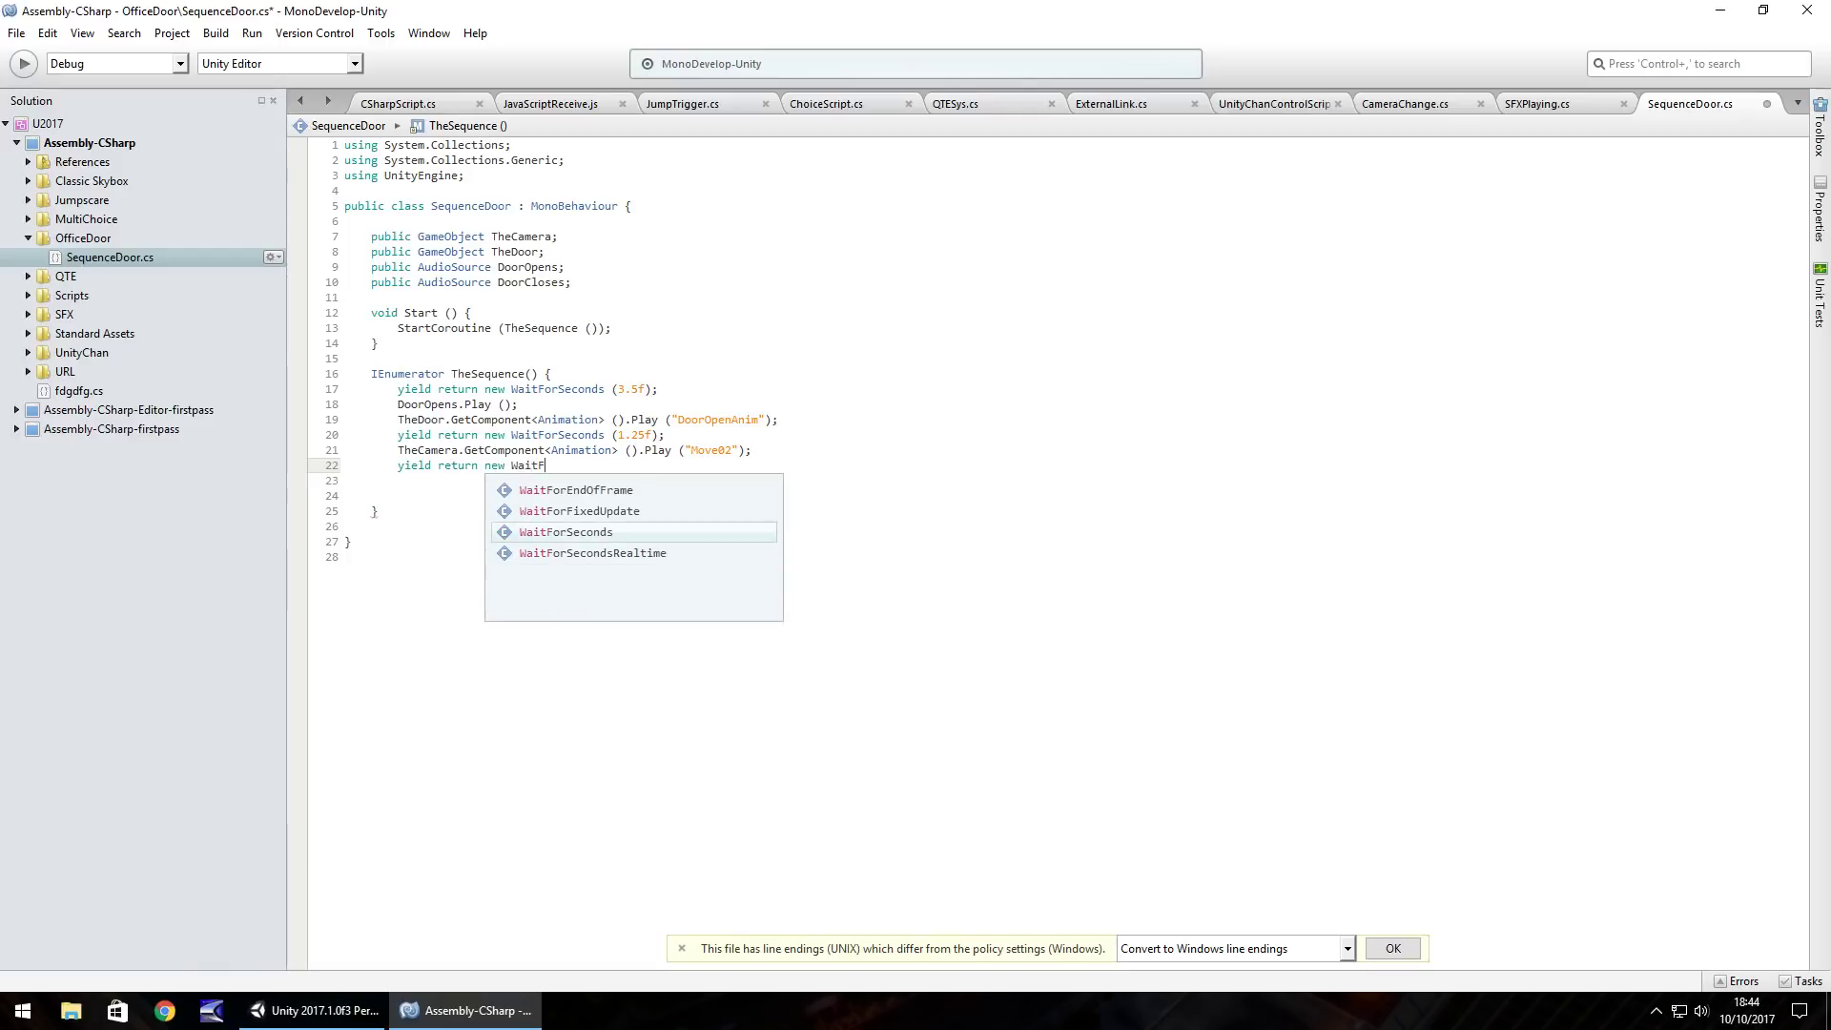
key("BackSpace")
key("BackSpace")
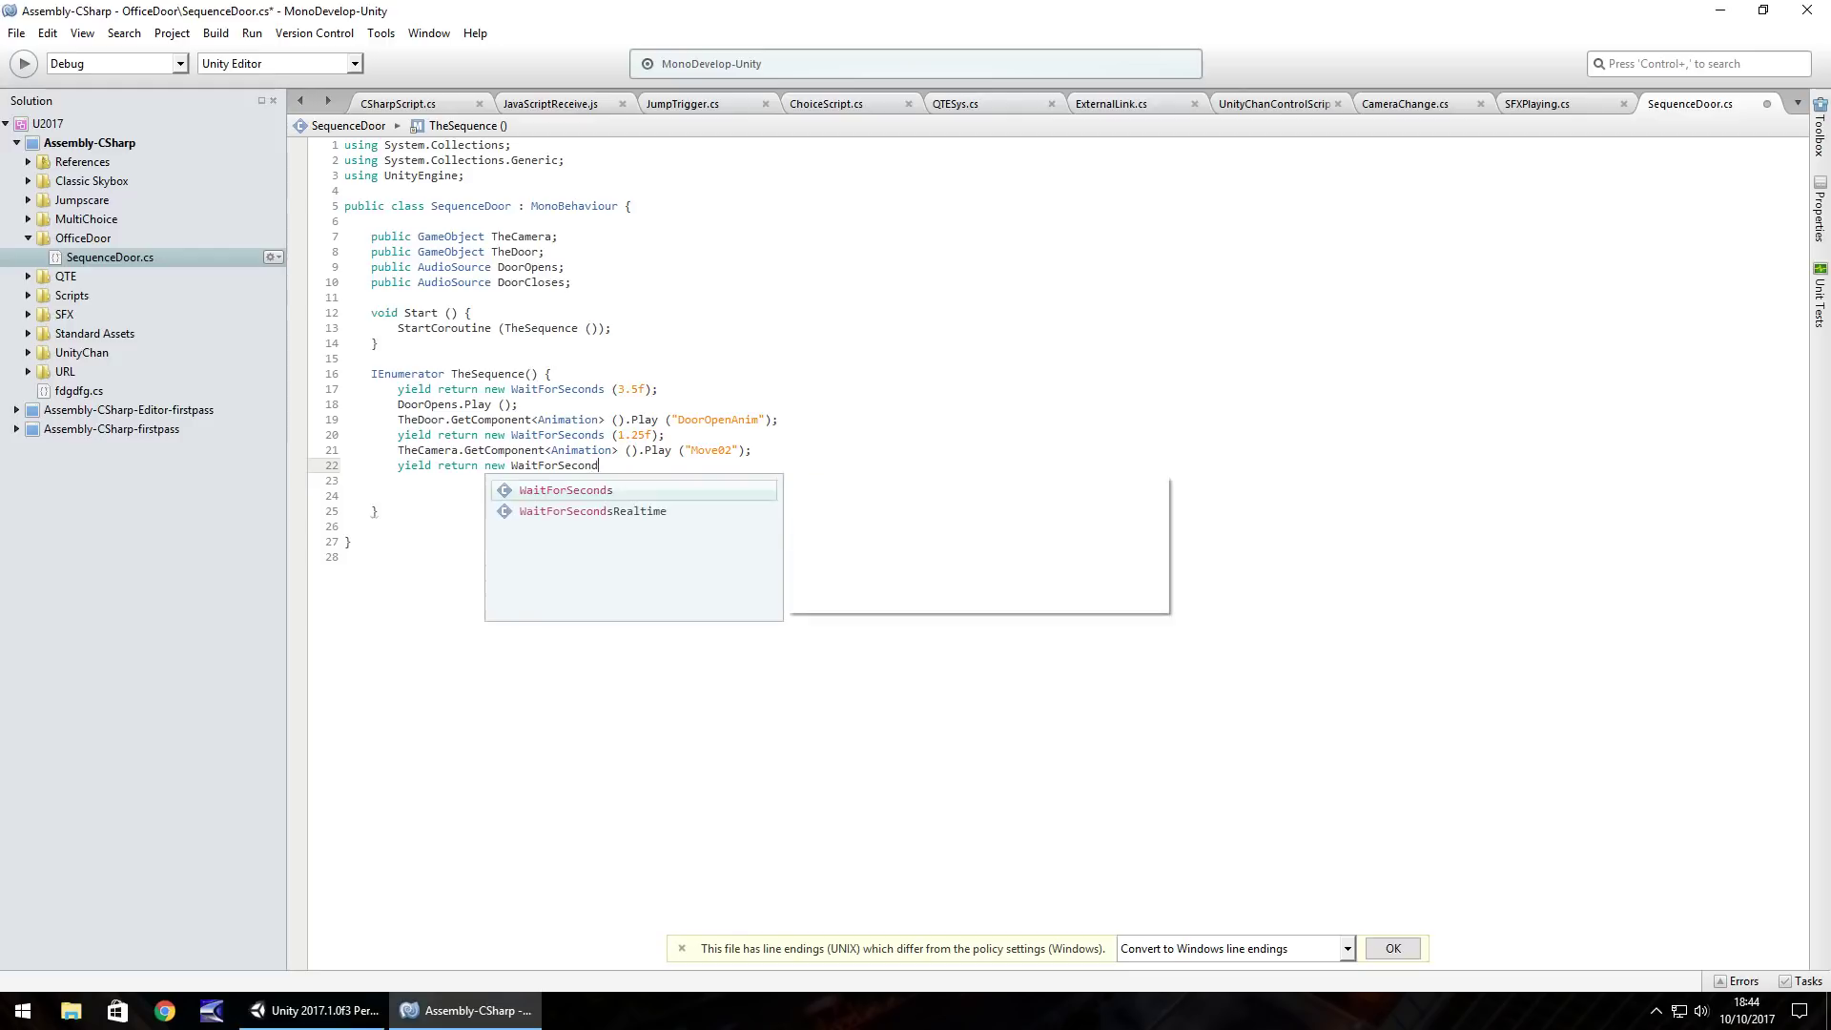
type("s (")
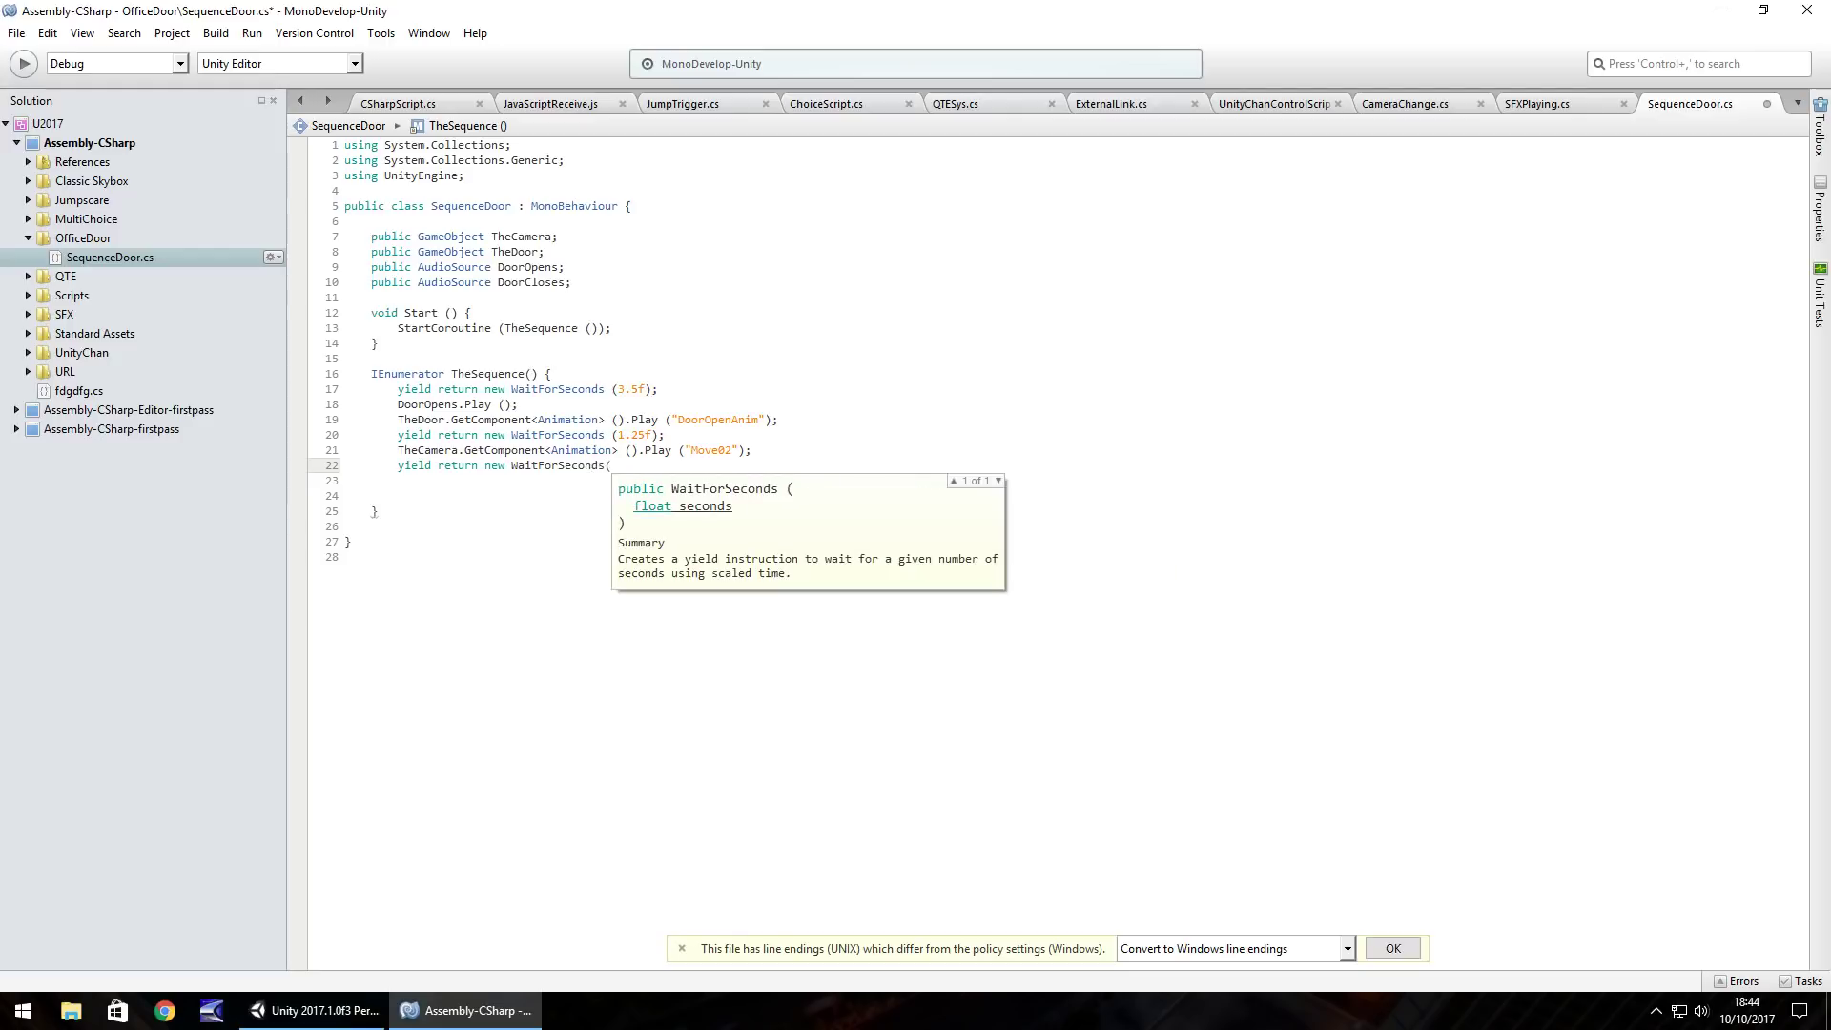
type("1.9")
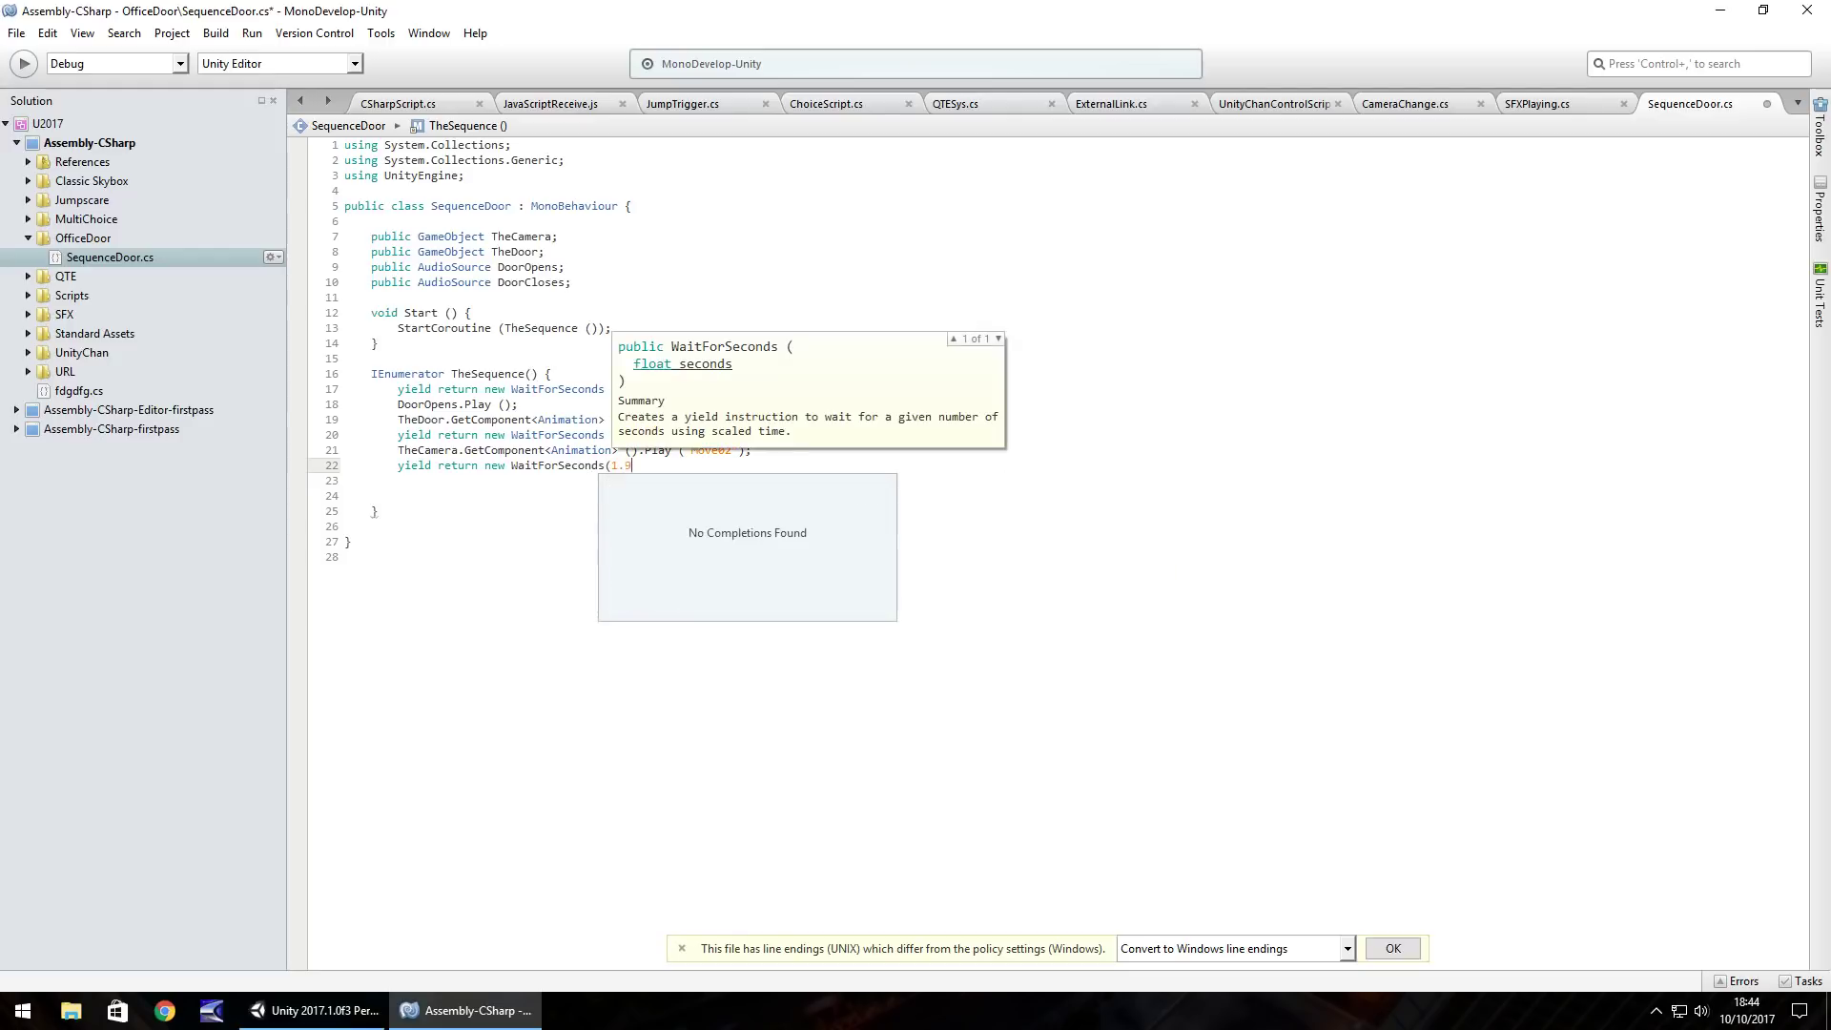
type("5f);")
Step: Add DoorCloses.Play (); on a new line and save SequenceDoor.cs
key("Return")
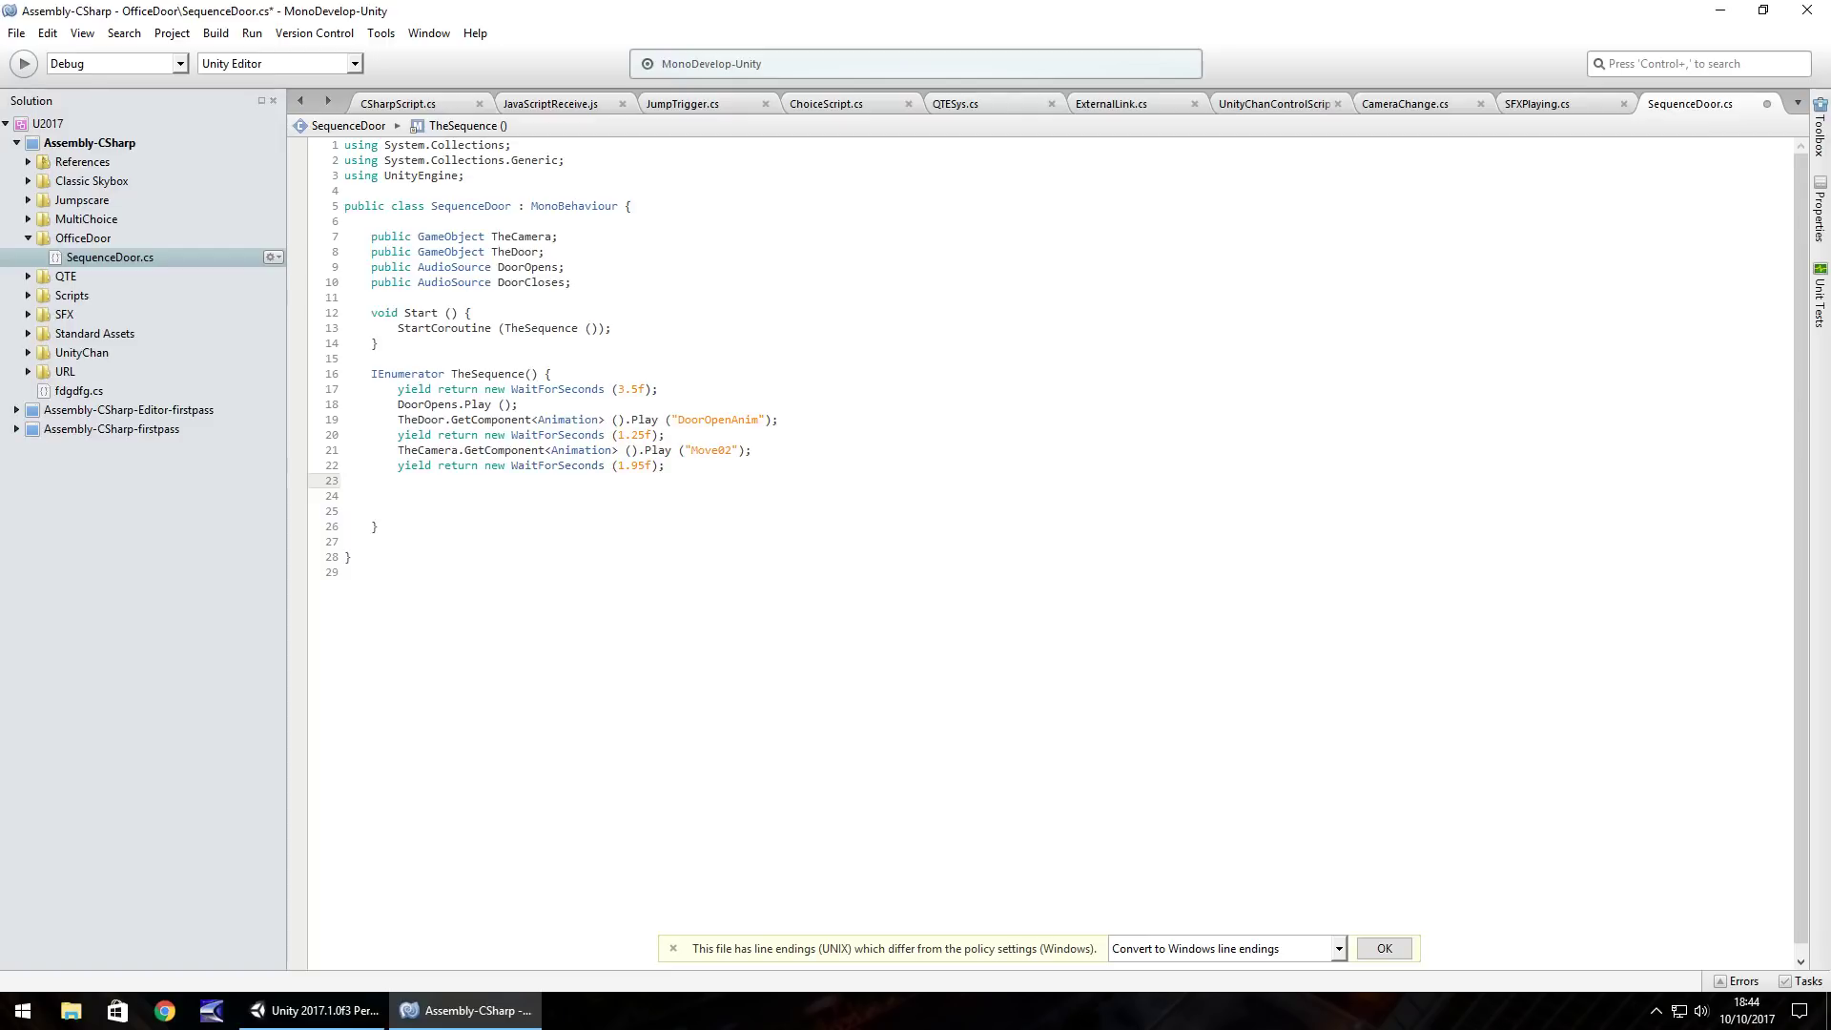
type("DoorCloses")
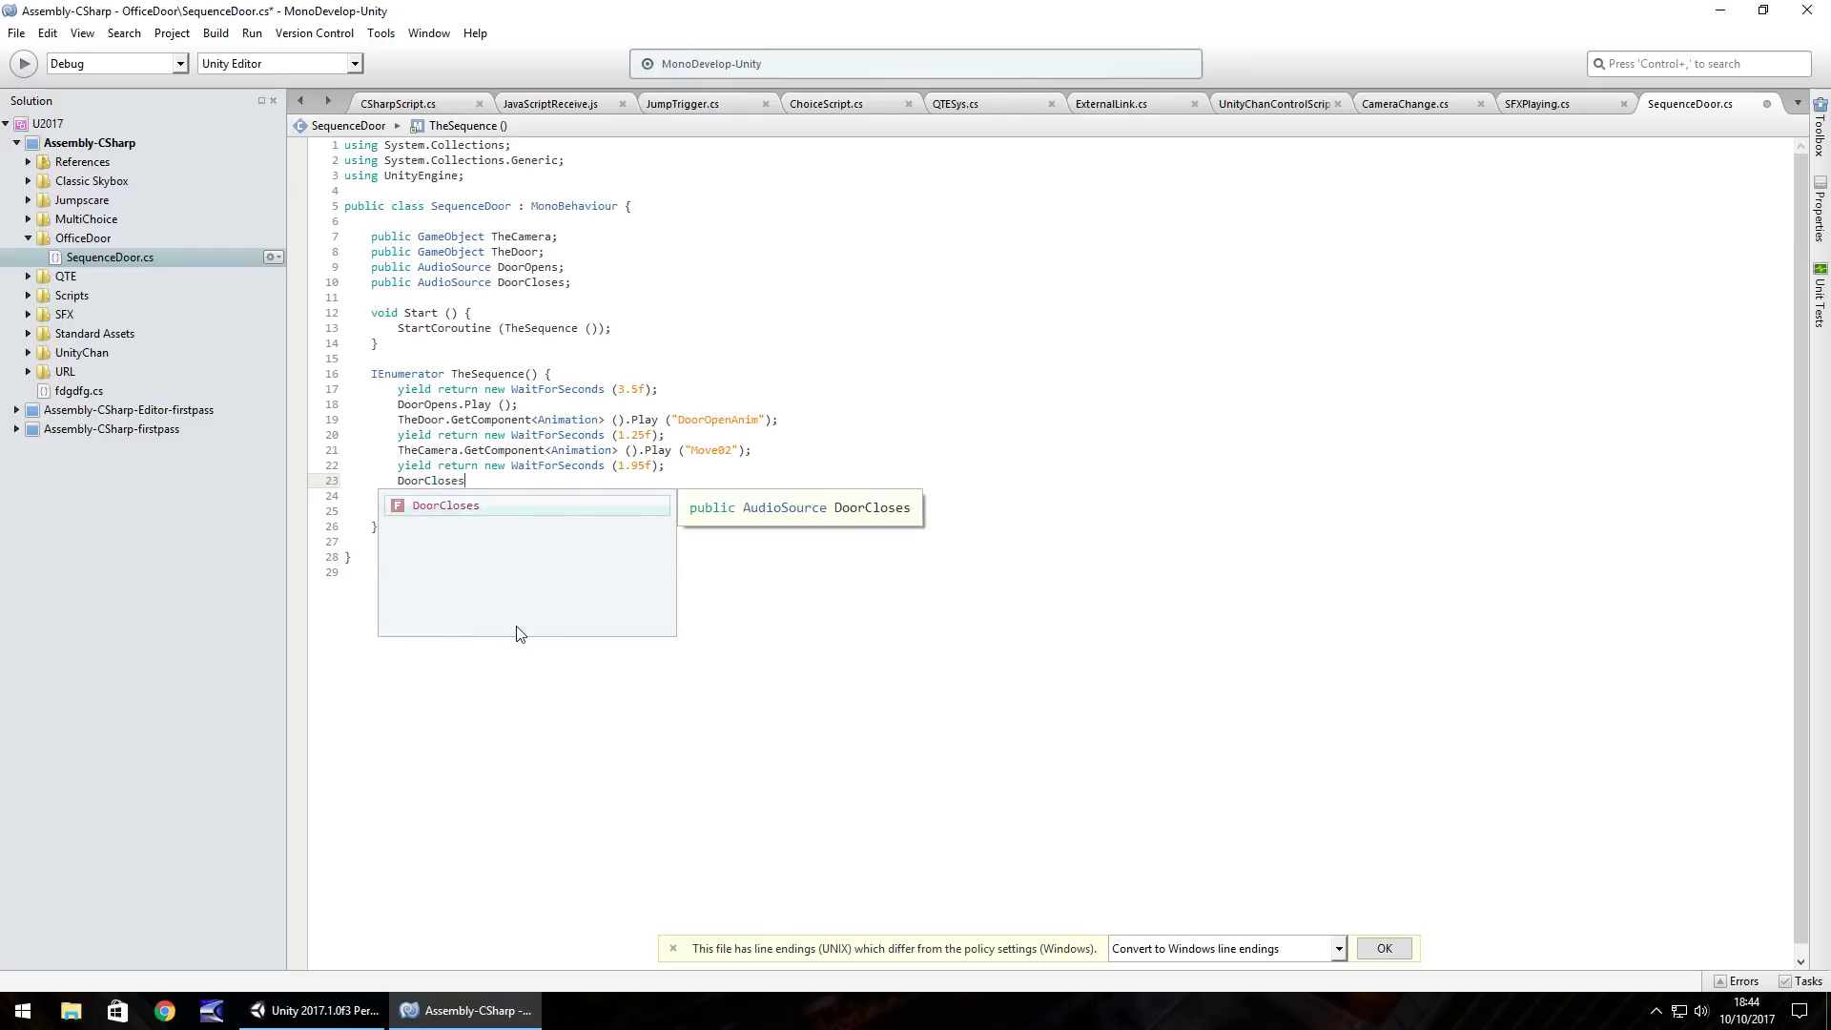
type(".Play")
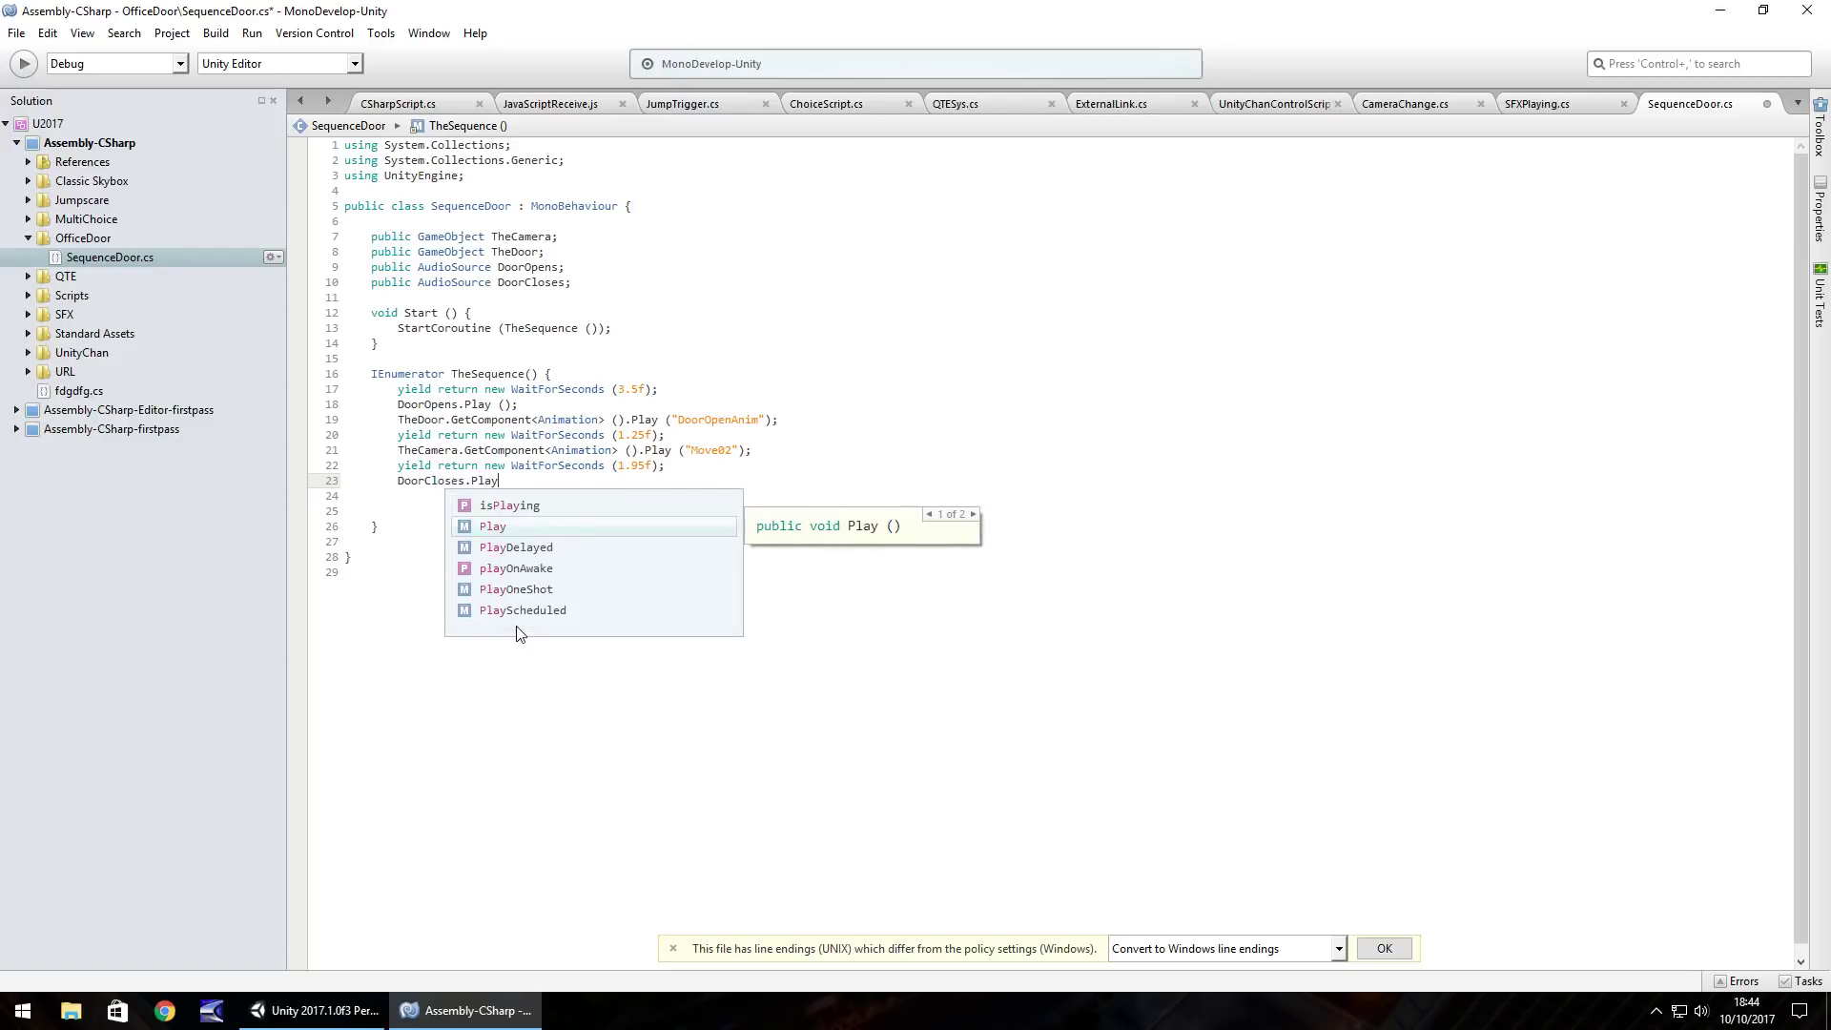
type(" ();")
key("ctrl+s")
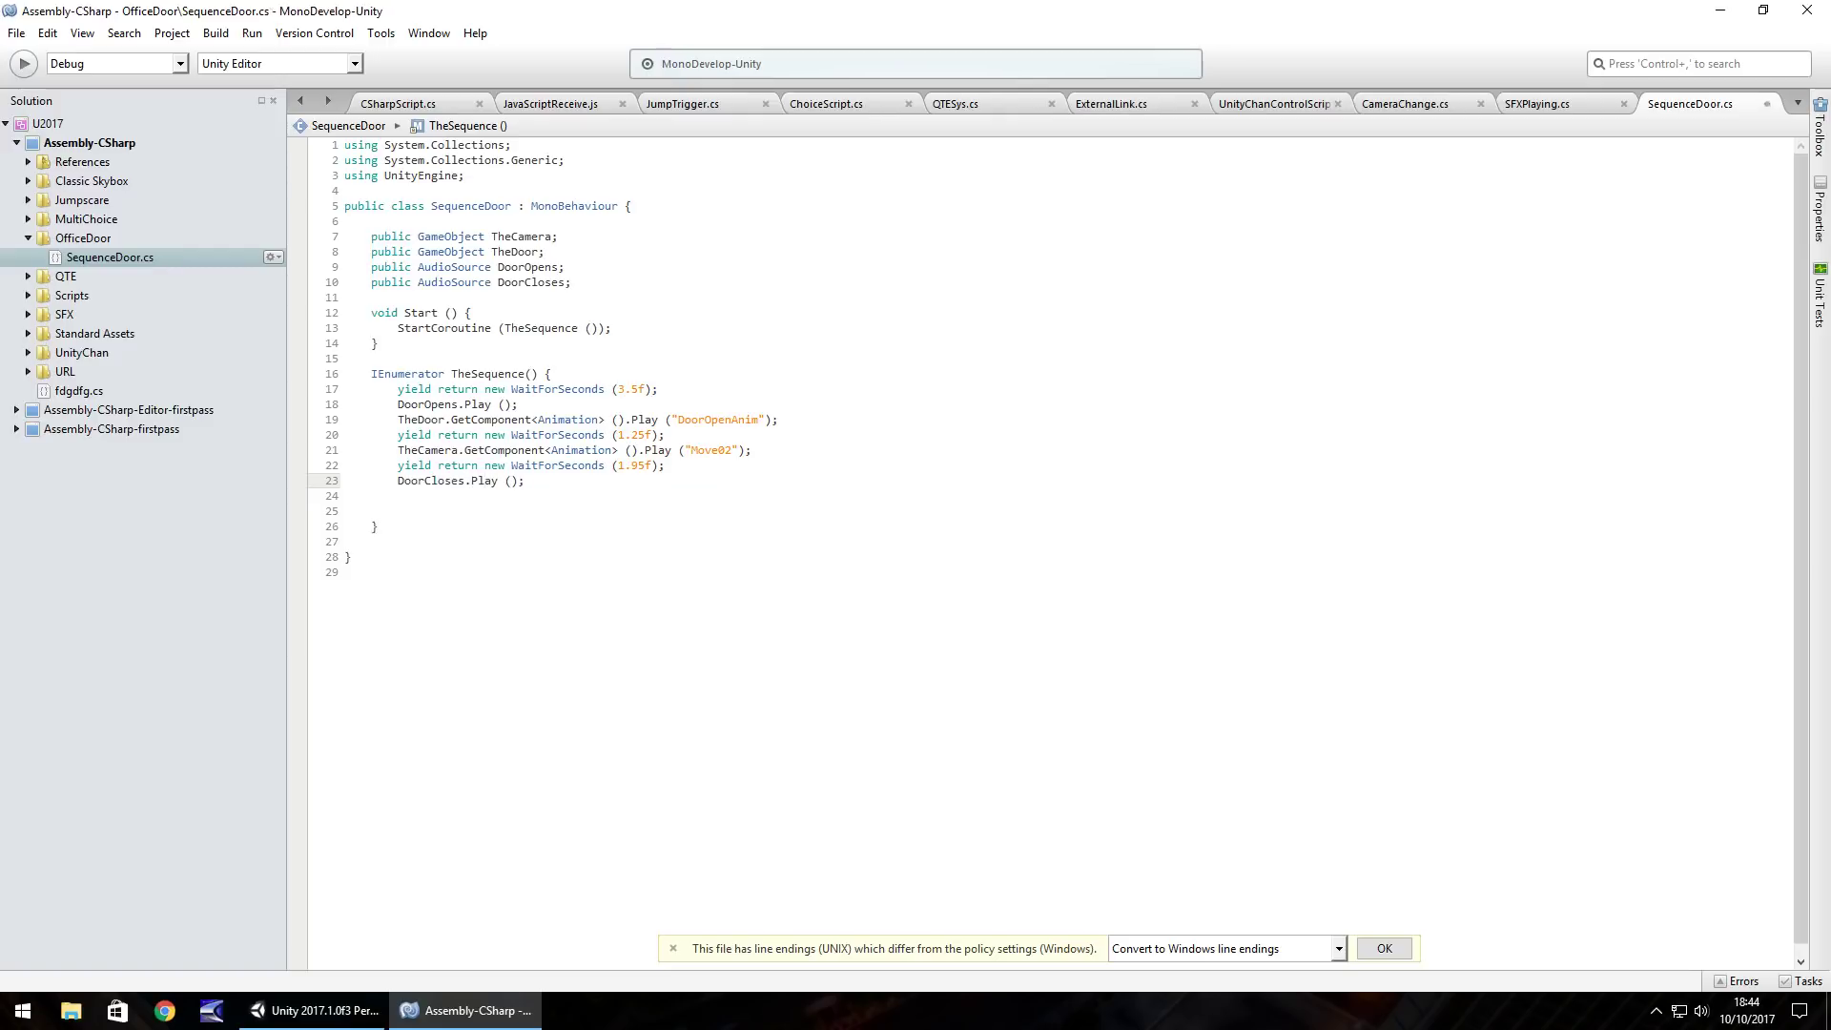
Step: Create an empty GameObject and attach the SequenceDoor script to it
left_click(300, 1011)
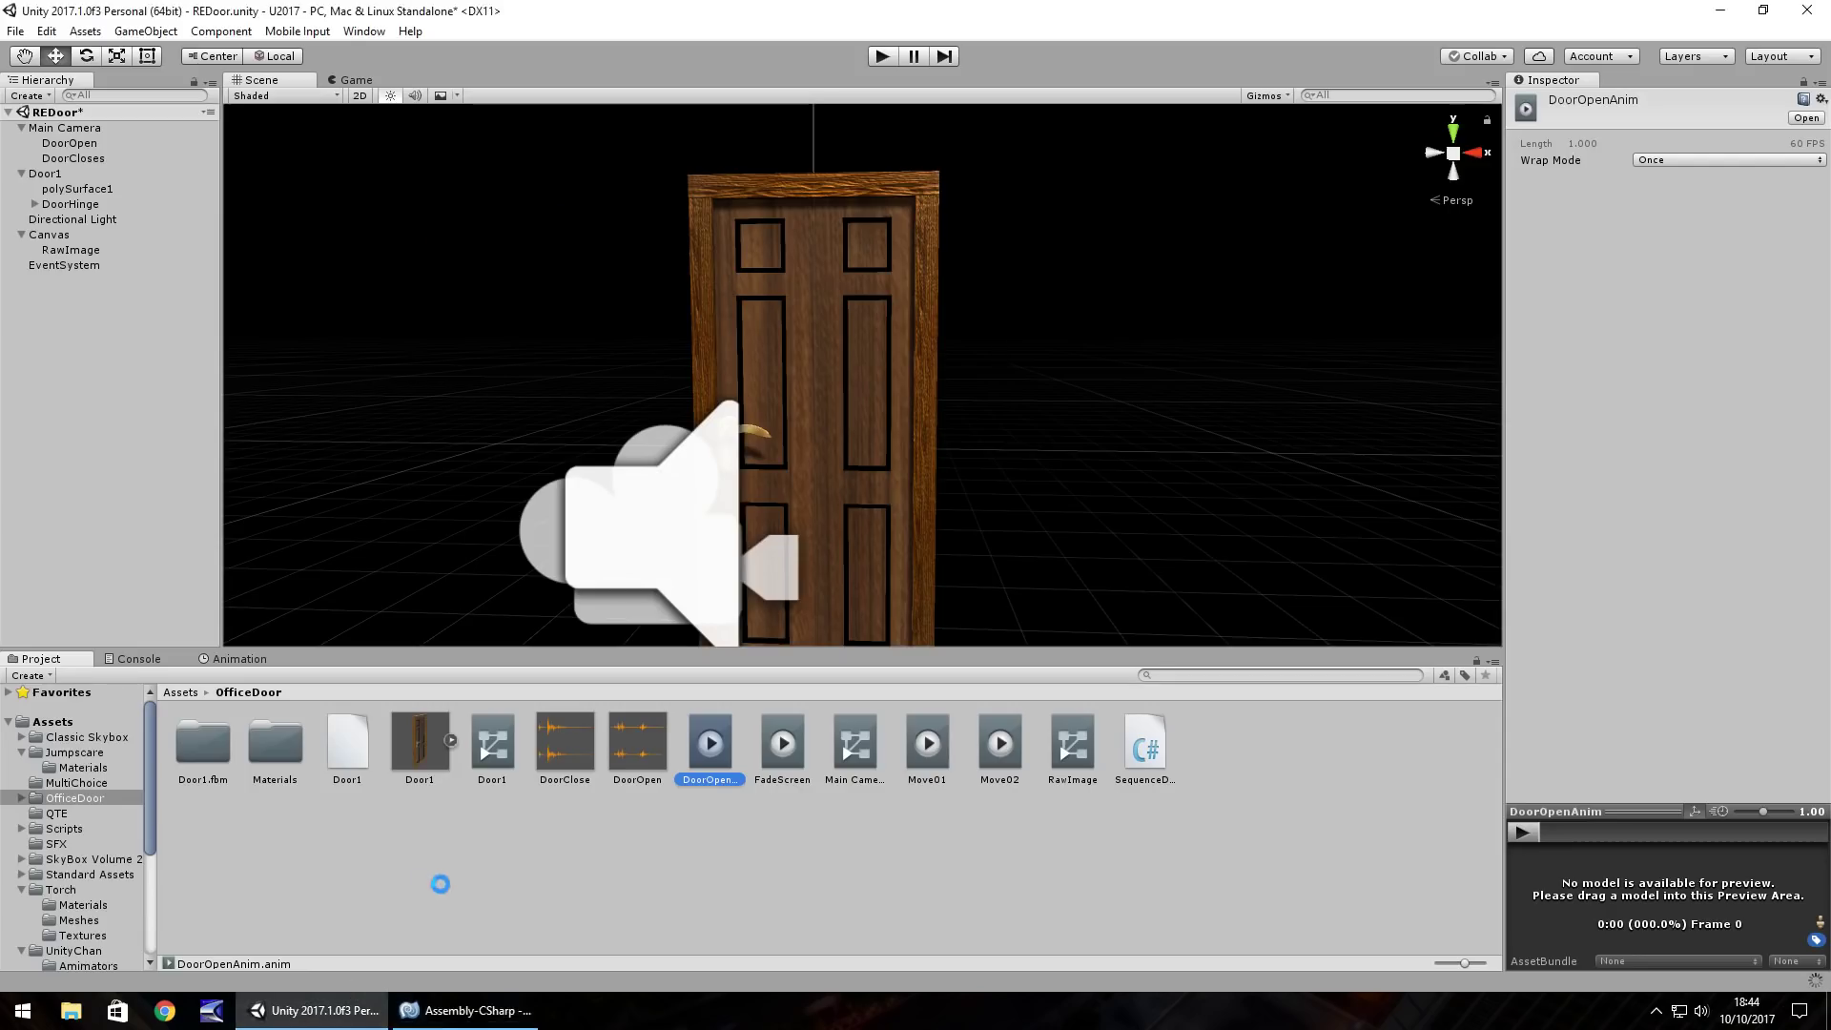
left_click(145, 32)
left_click(170, 54)
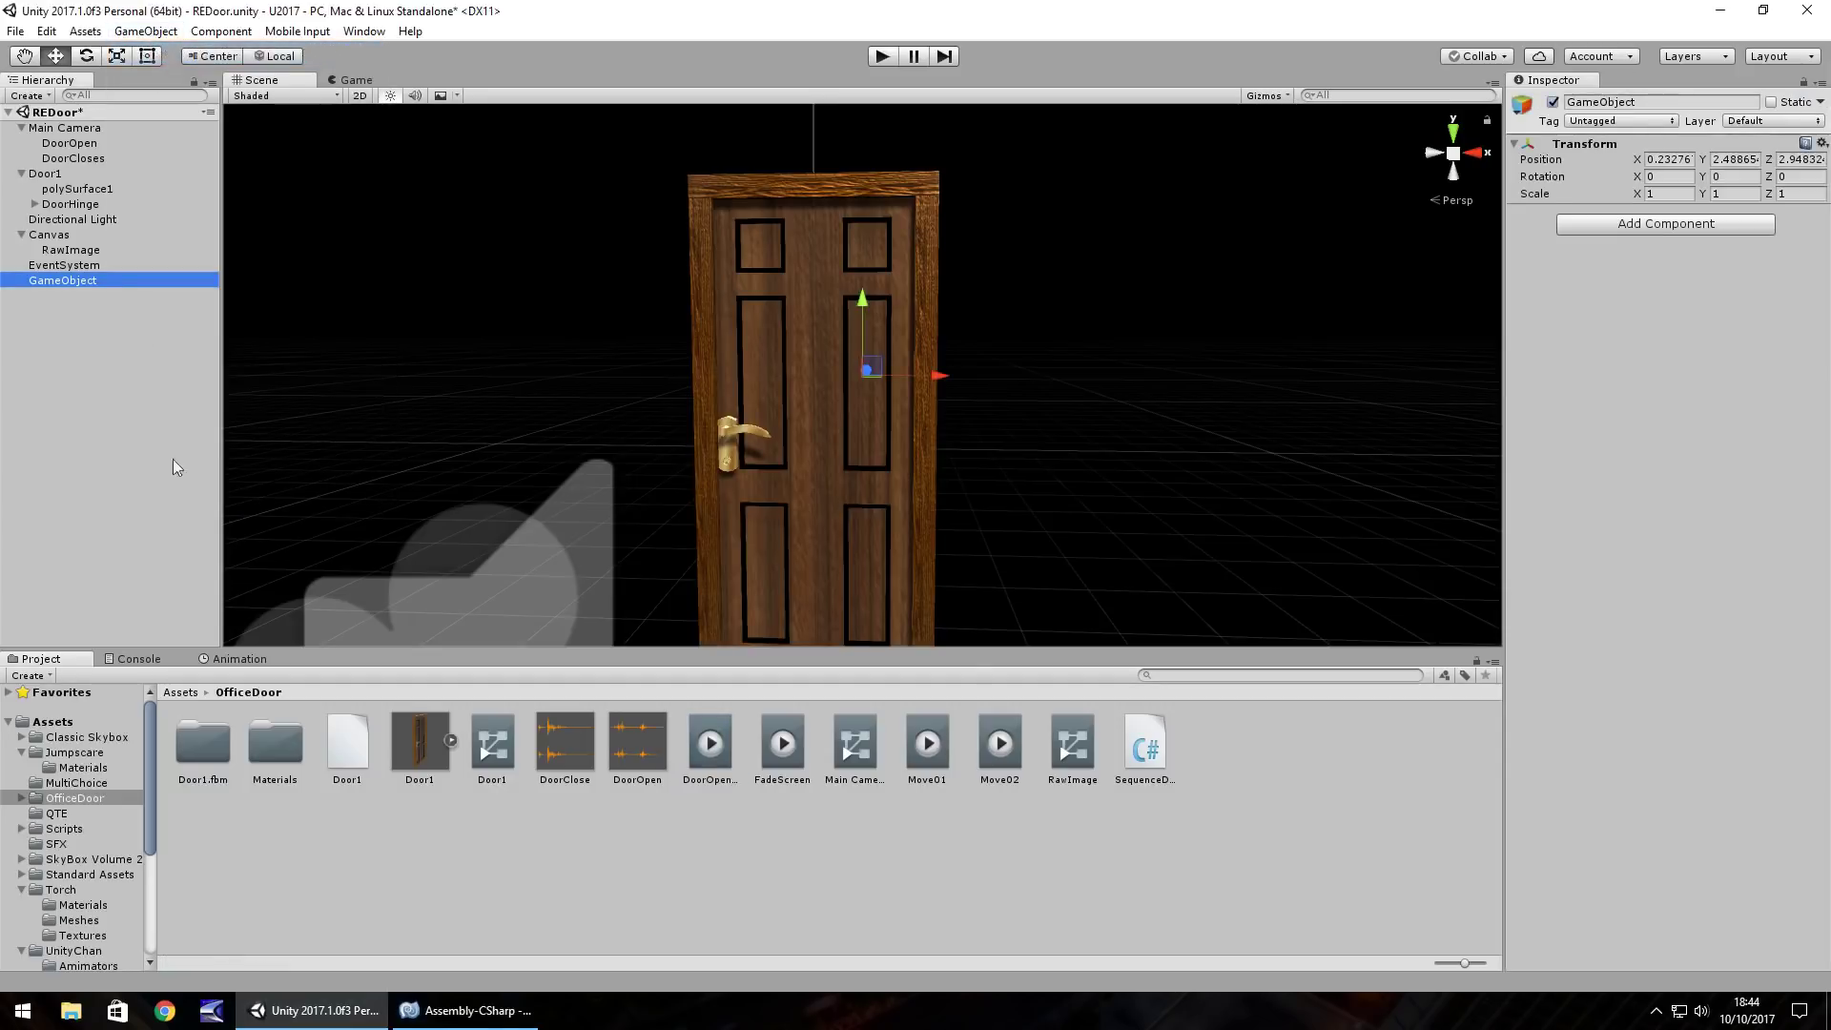
left_click_drag(1145, 746, 82, 279)
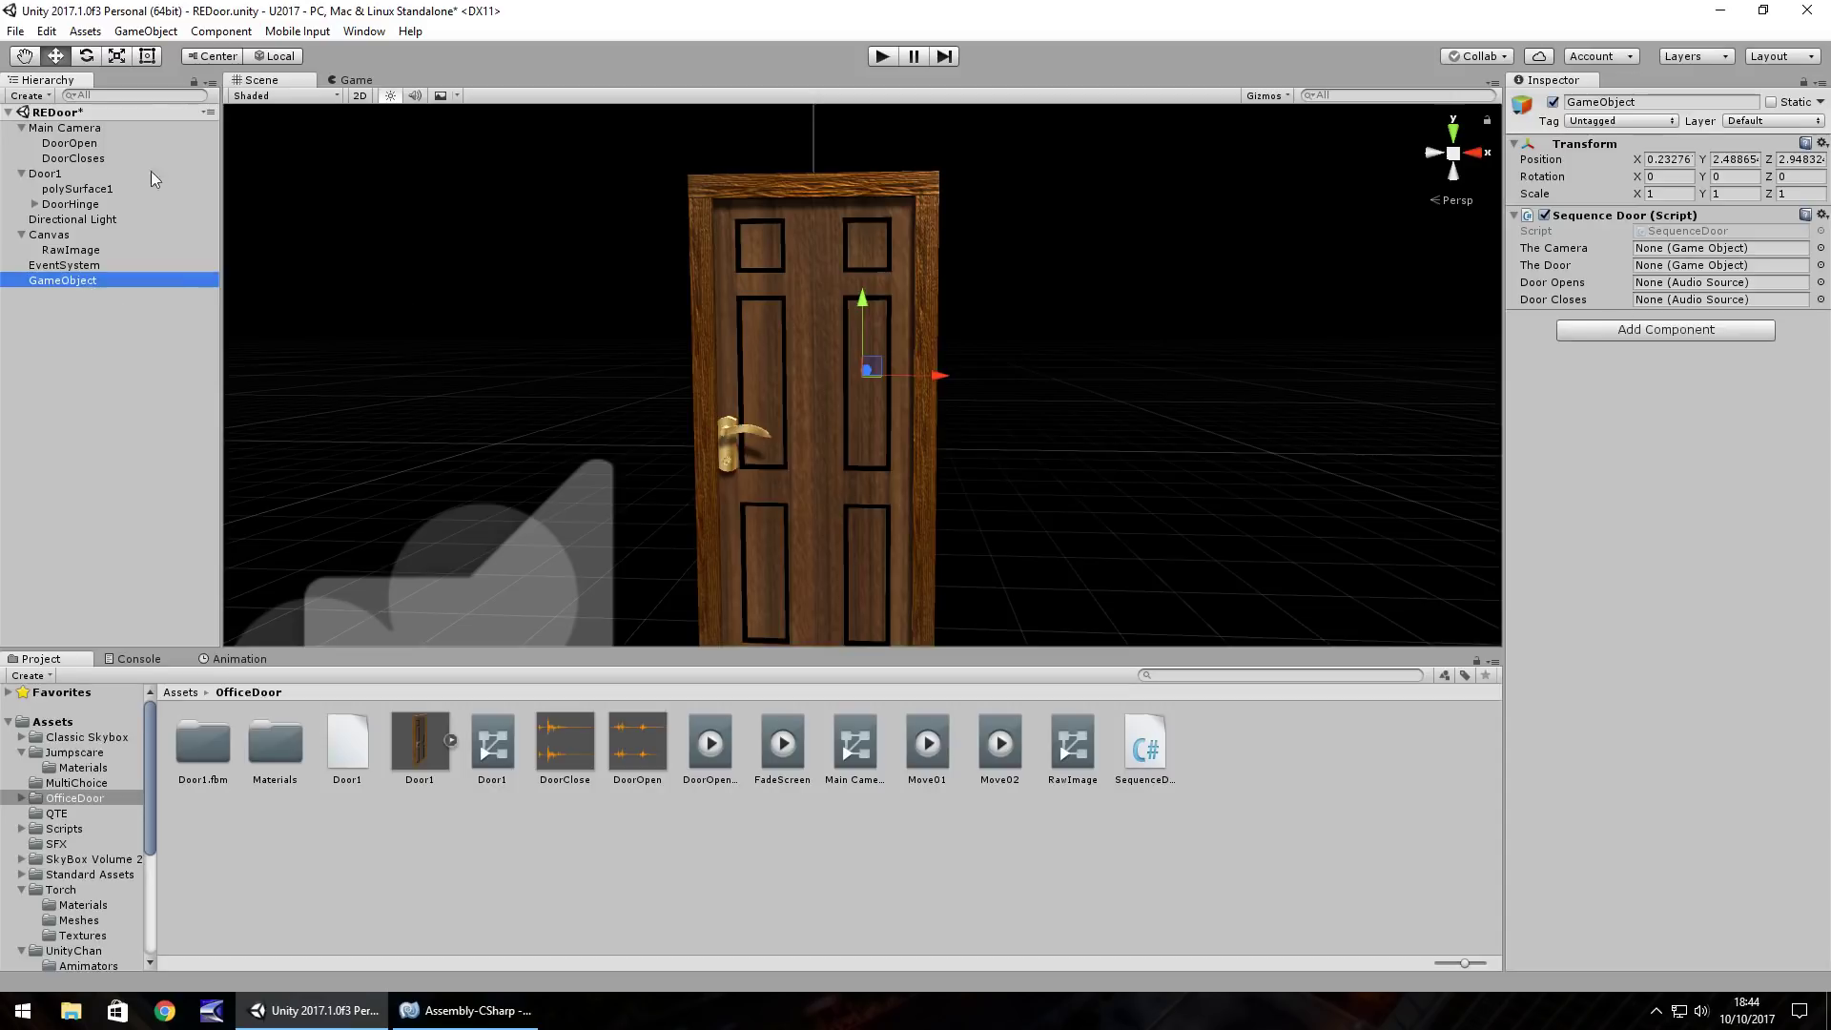
Step: Assign Main Camera, Door1, DoorOpen and DoorCloses to the script fields and run the scene
left_click_drag(64, 128, 1687, 250)
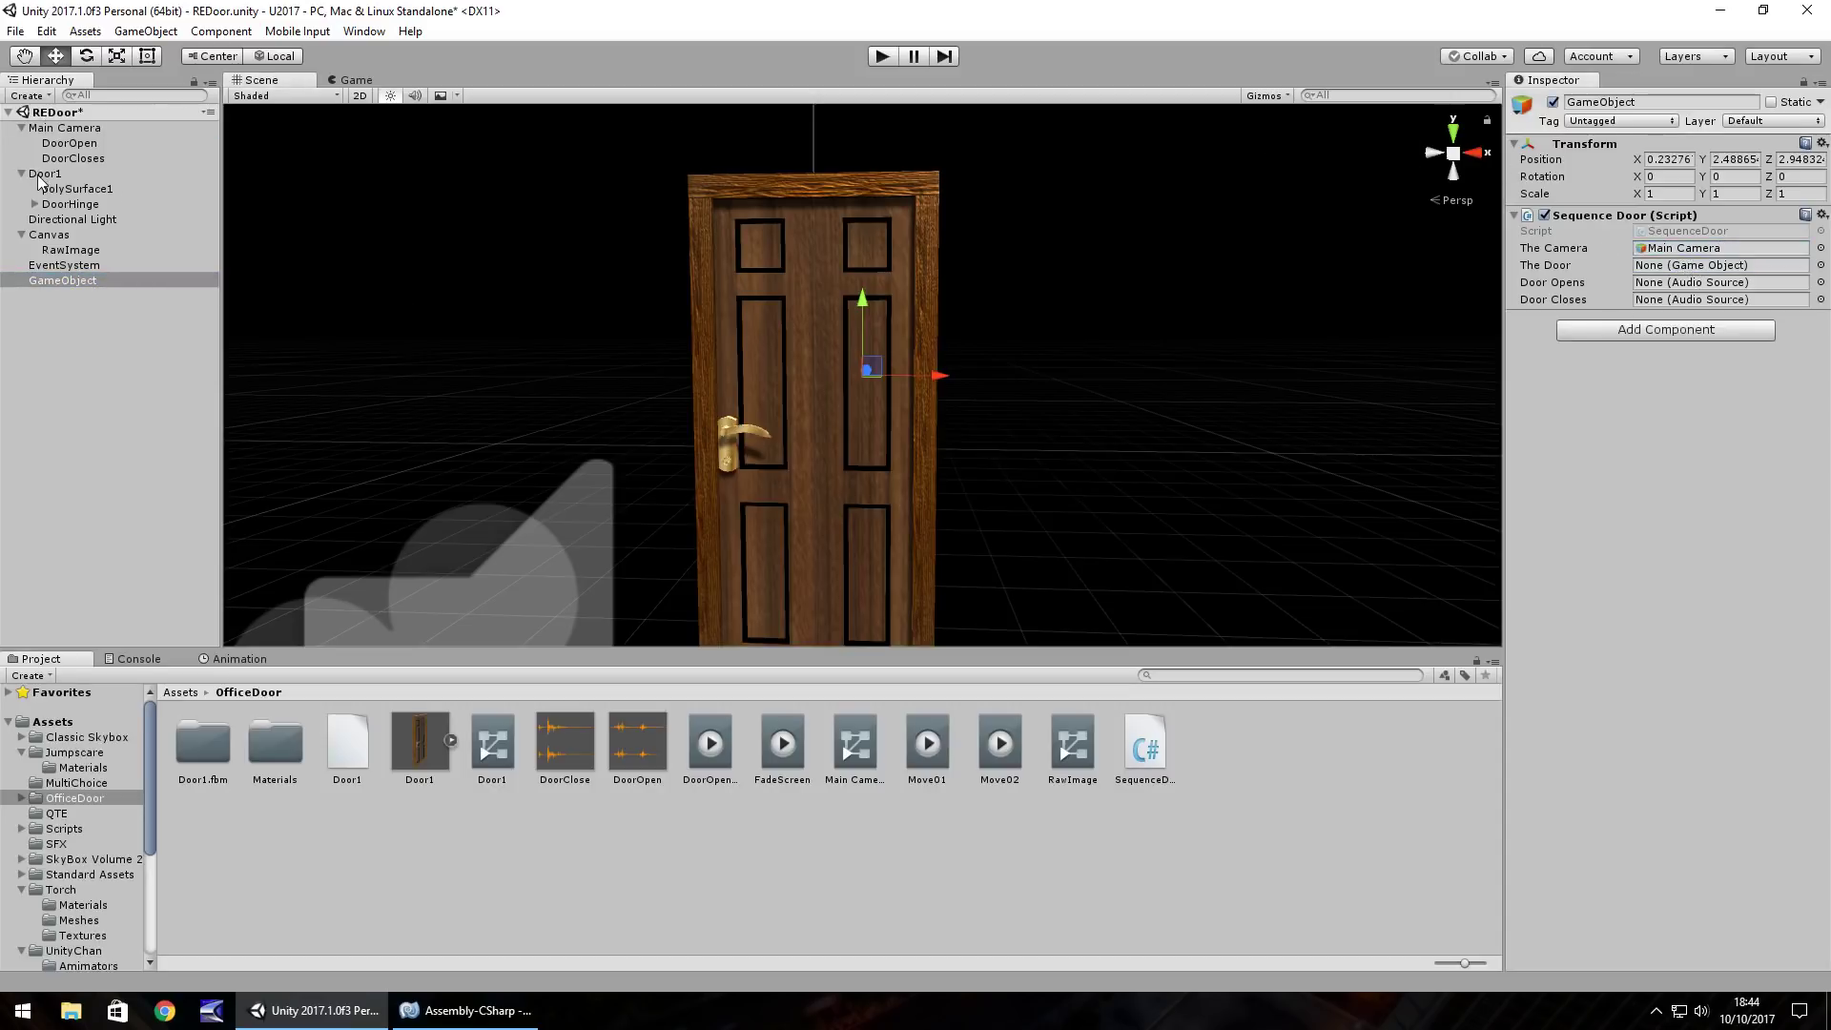
left_click_drag(44, 174, 1665, 268)
left_click_drag(70, 152, 1669, 284)
left_click_drag(105, 159, 1690, 303)
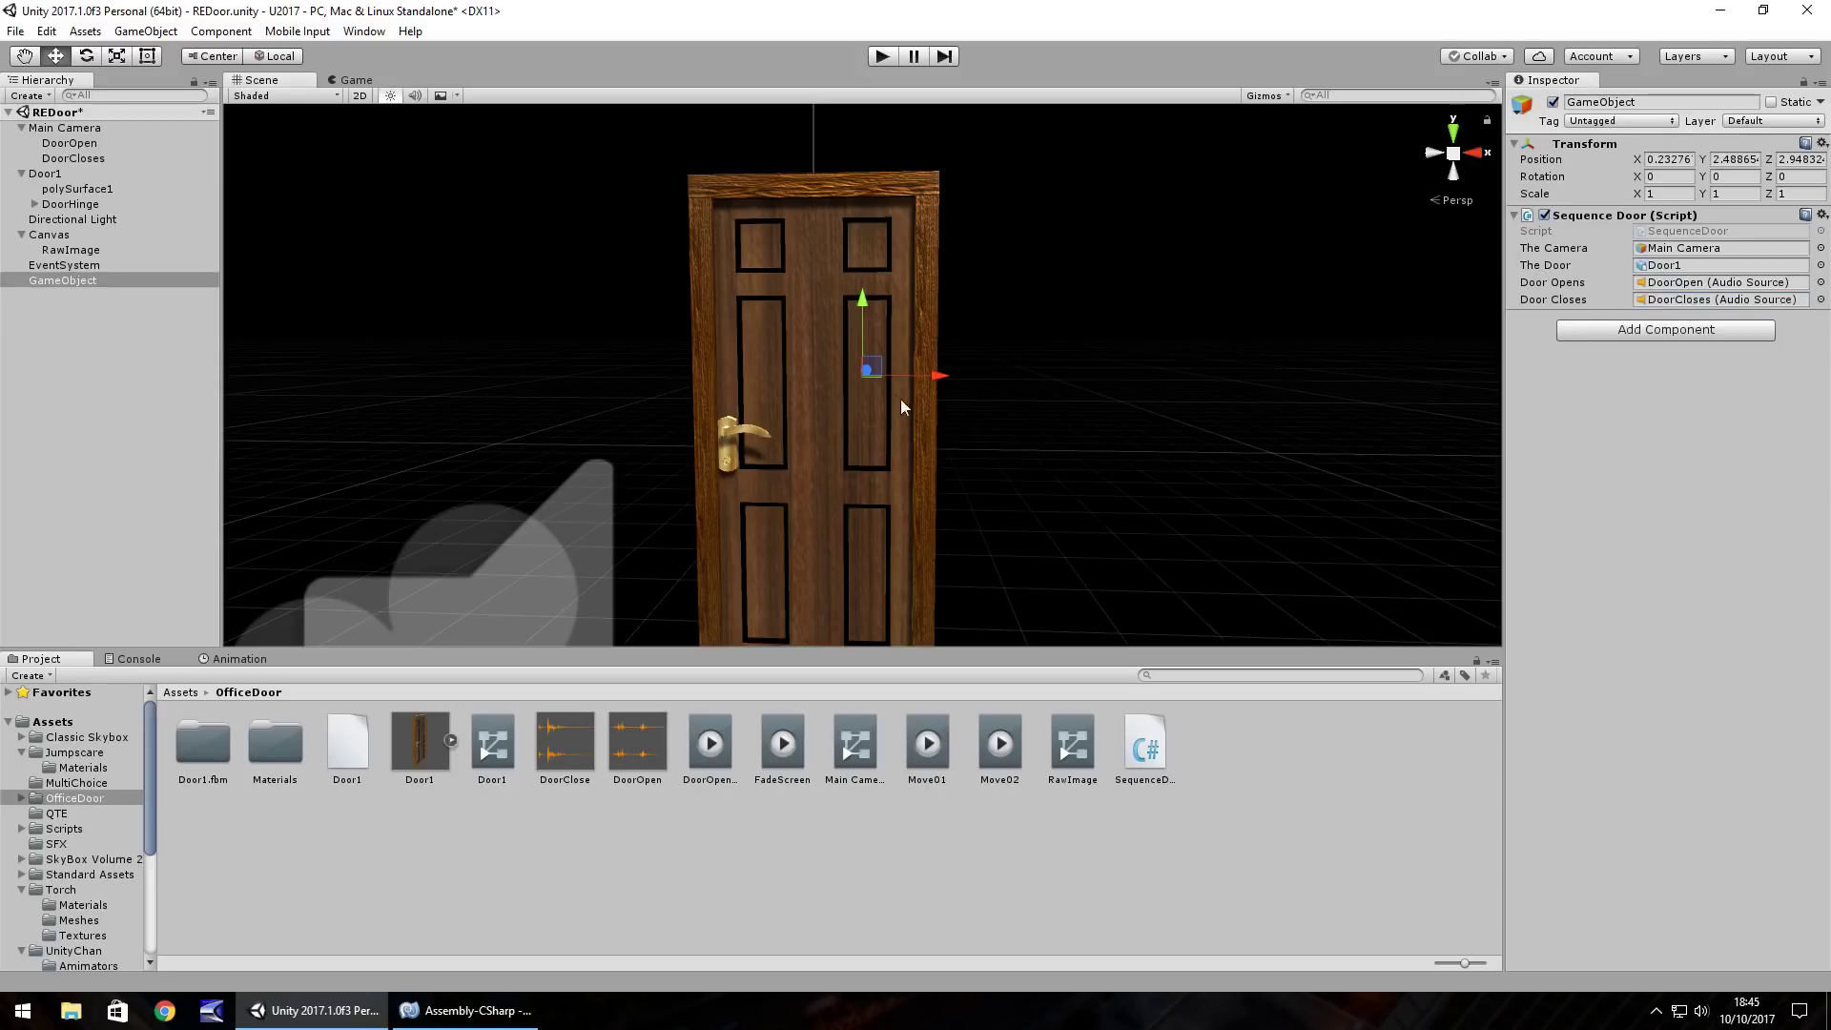
left_click(879, 59)
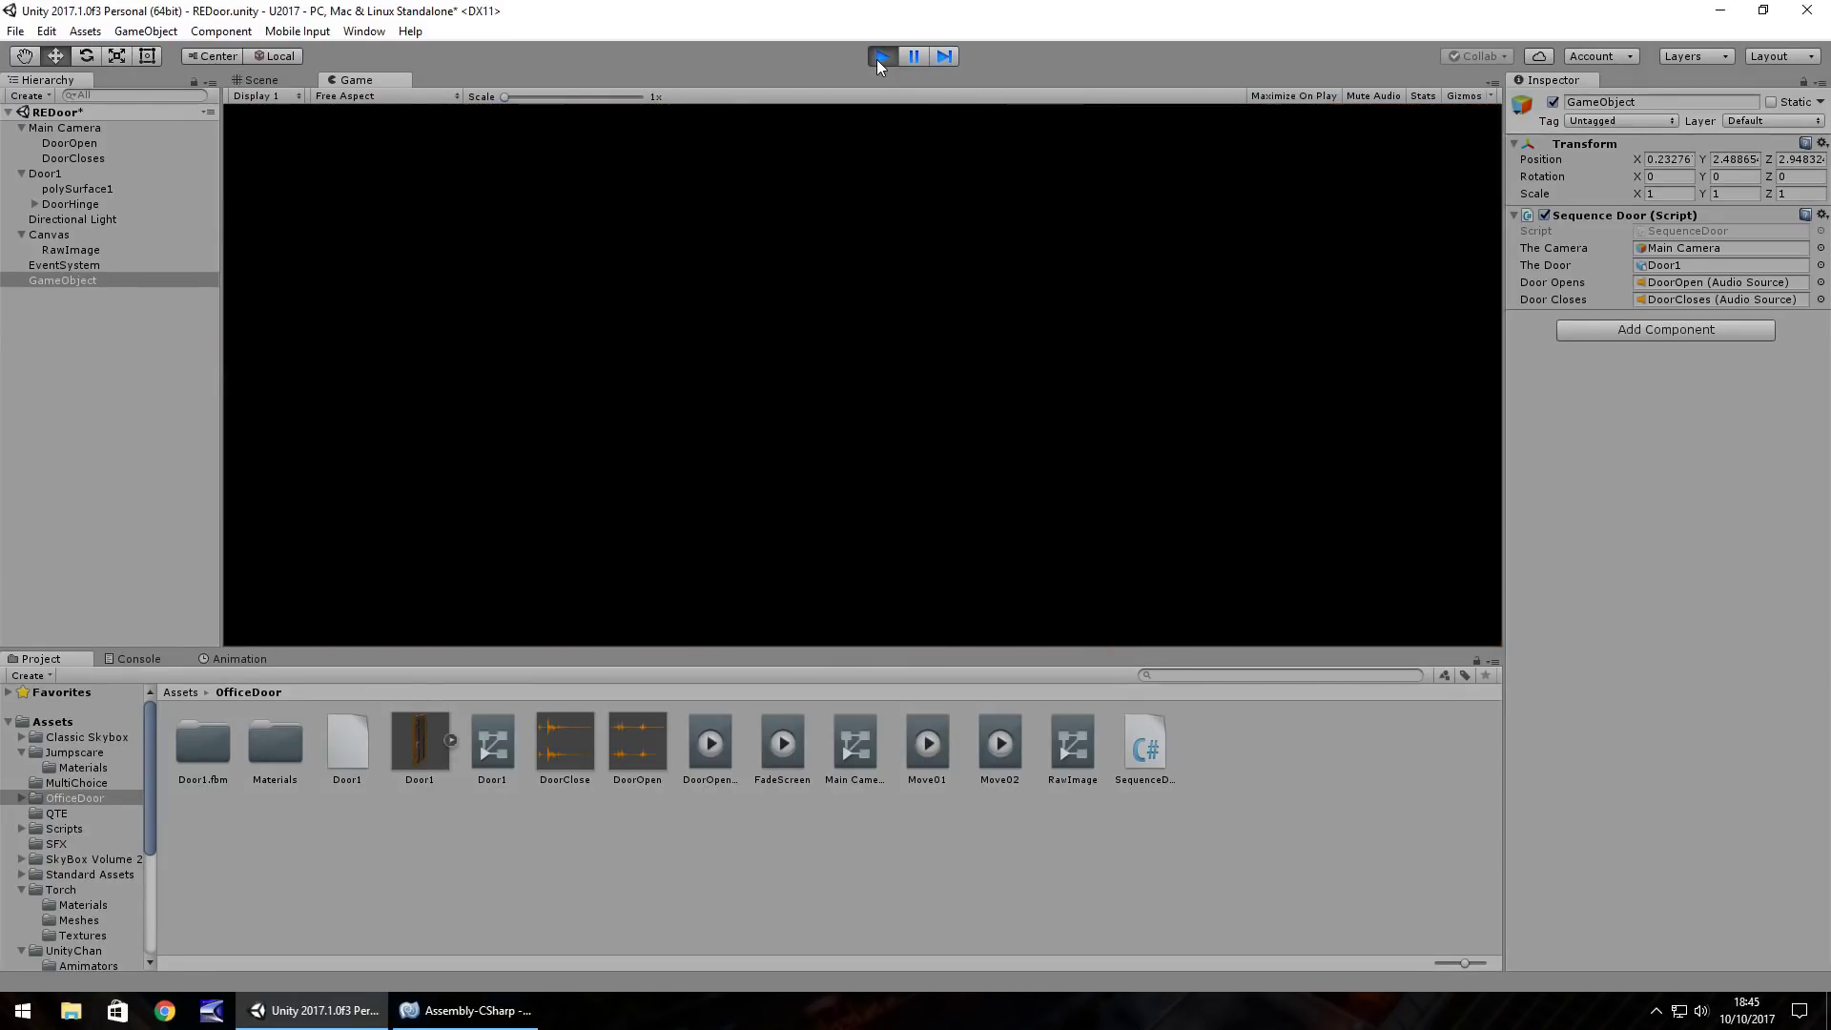
Step: Stop the test run and open Main Camera's Move02 clip in the Animation timeline
left_click(879, 57)
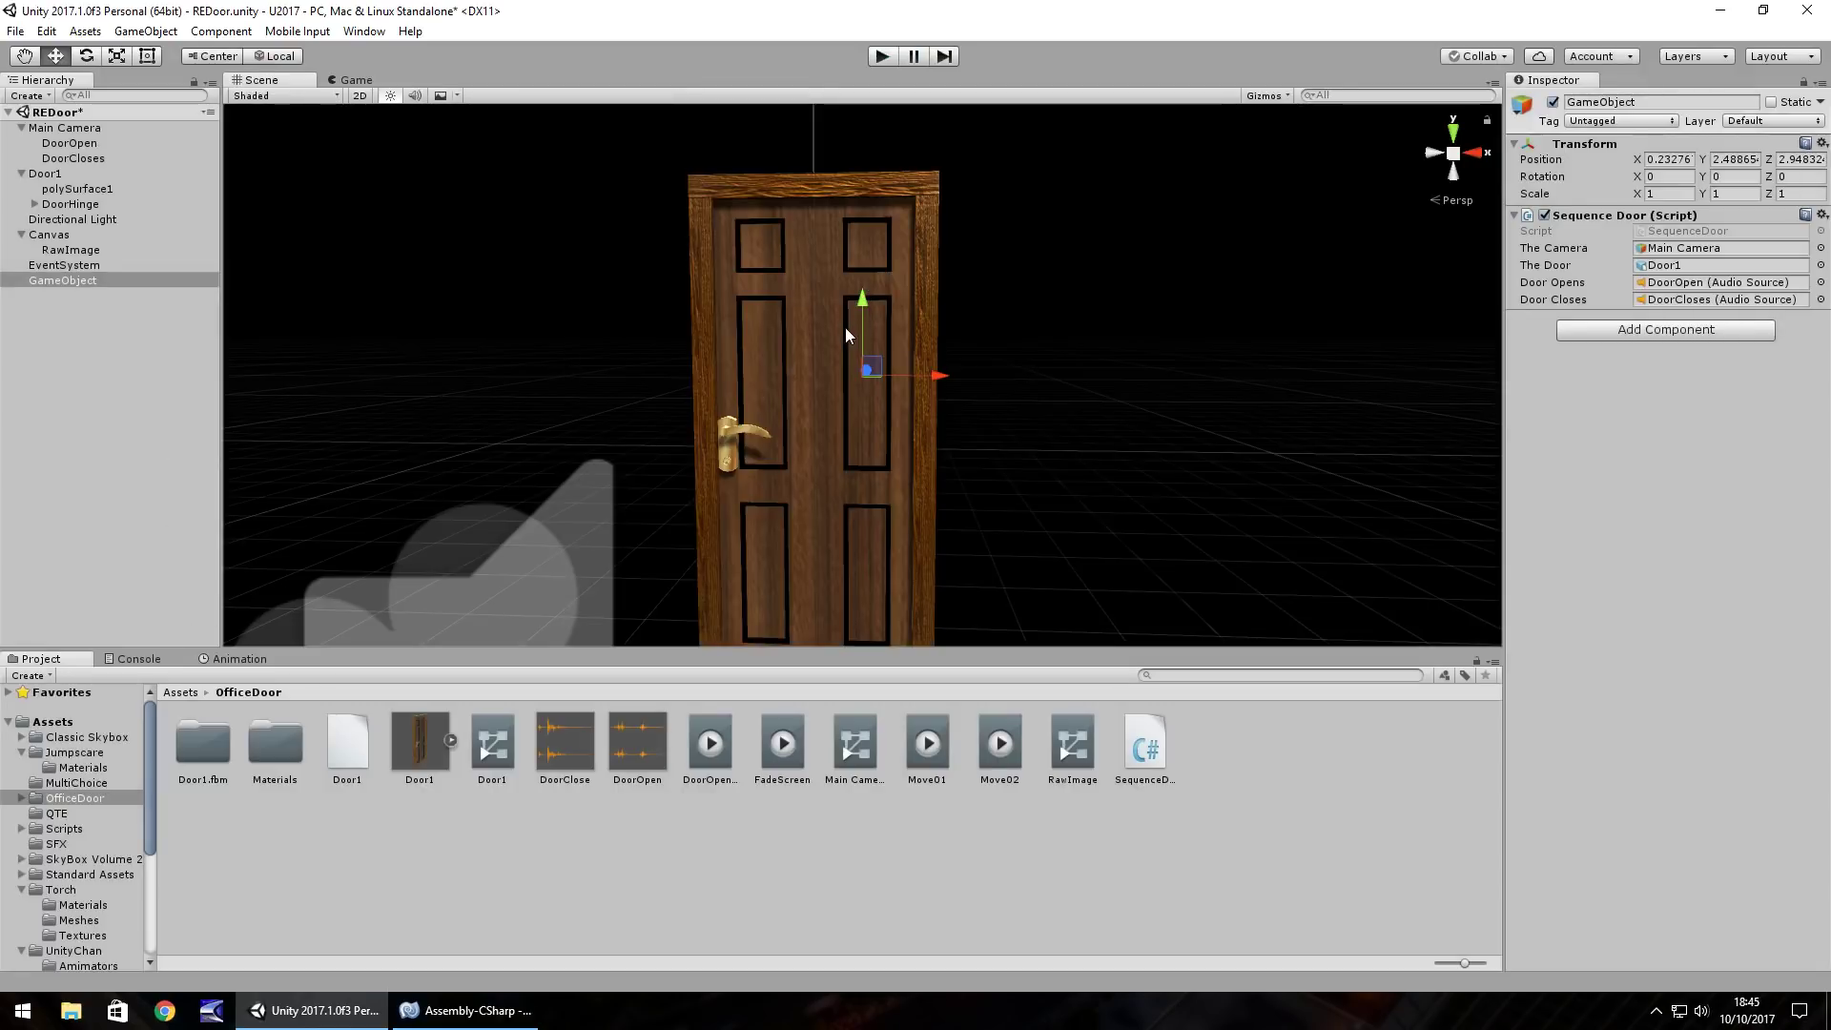
left_click(57, 127)
left_click(240, 659)
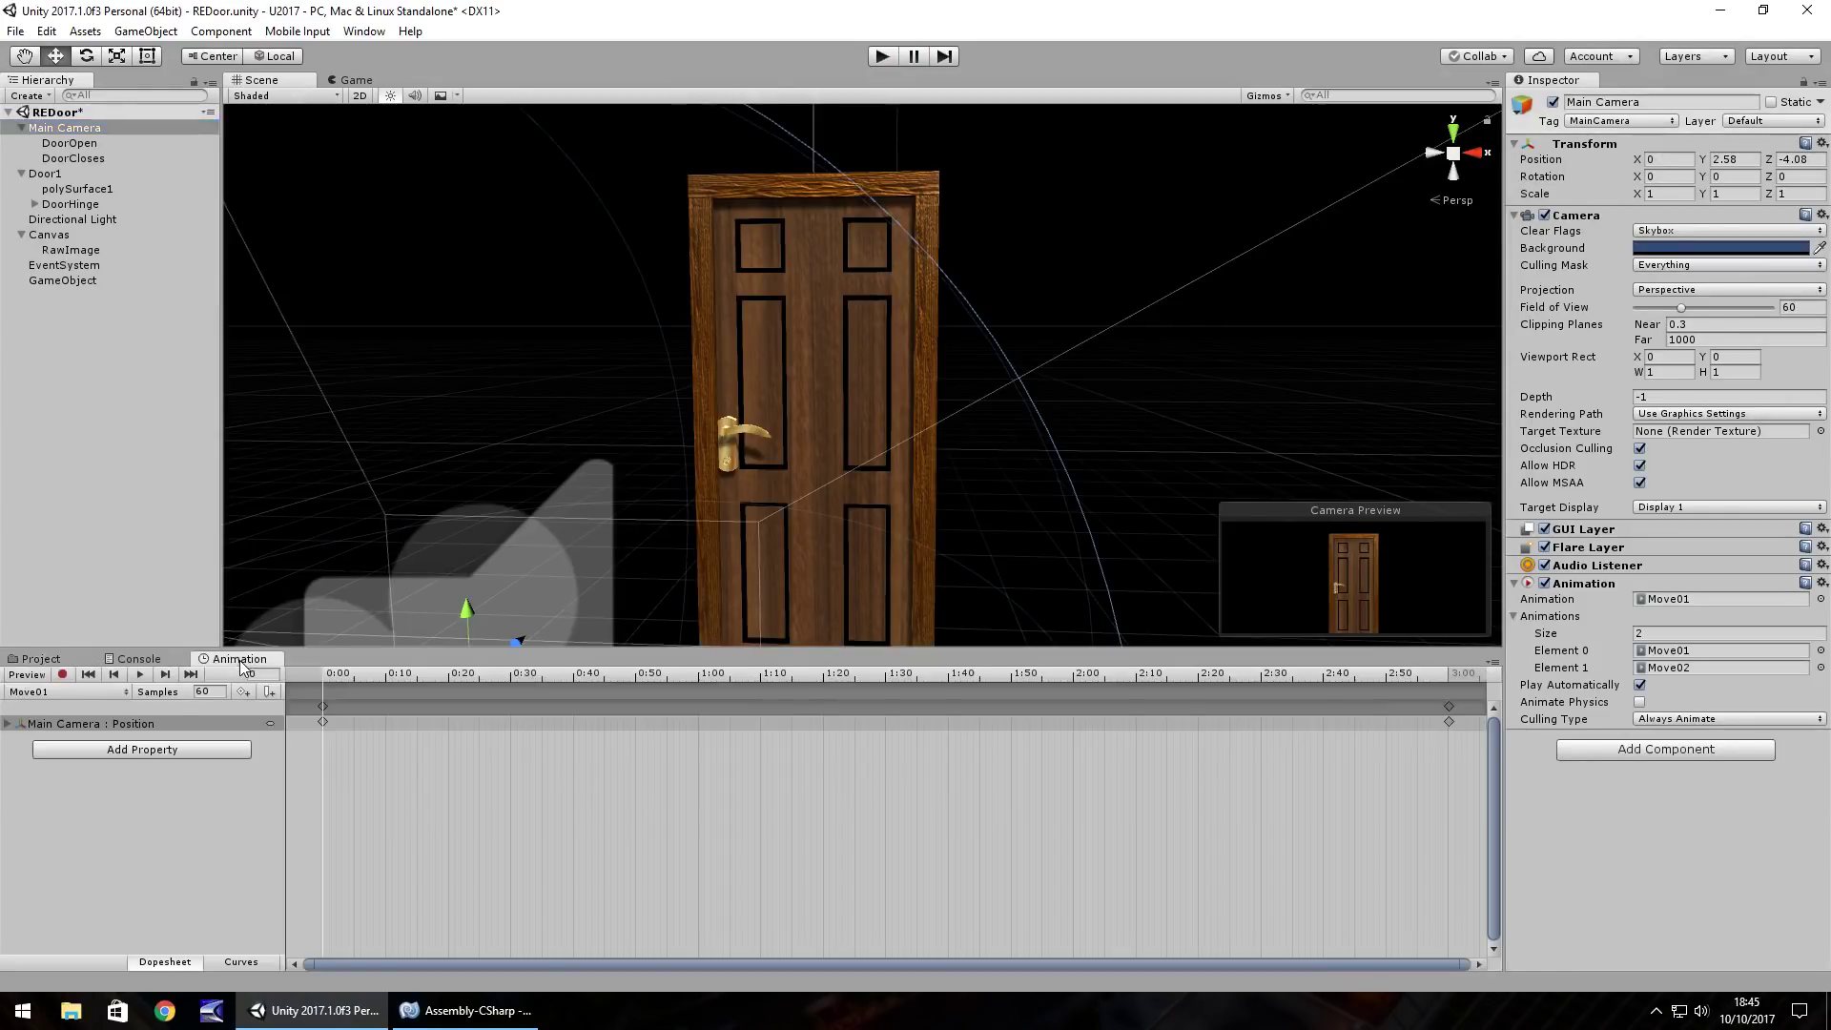
left_click(70, 693)
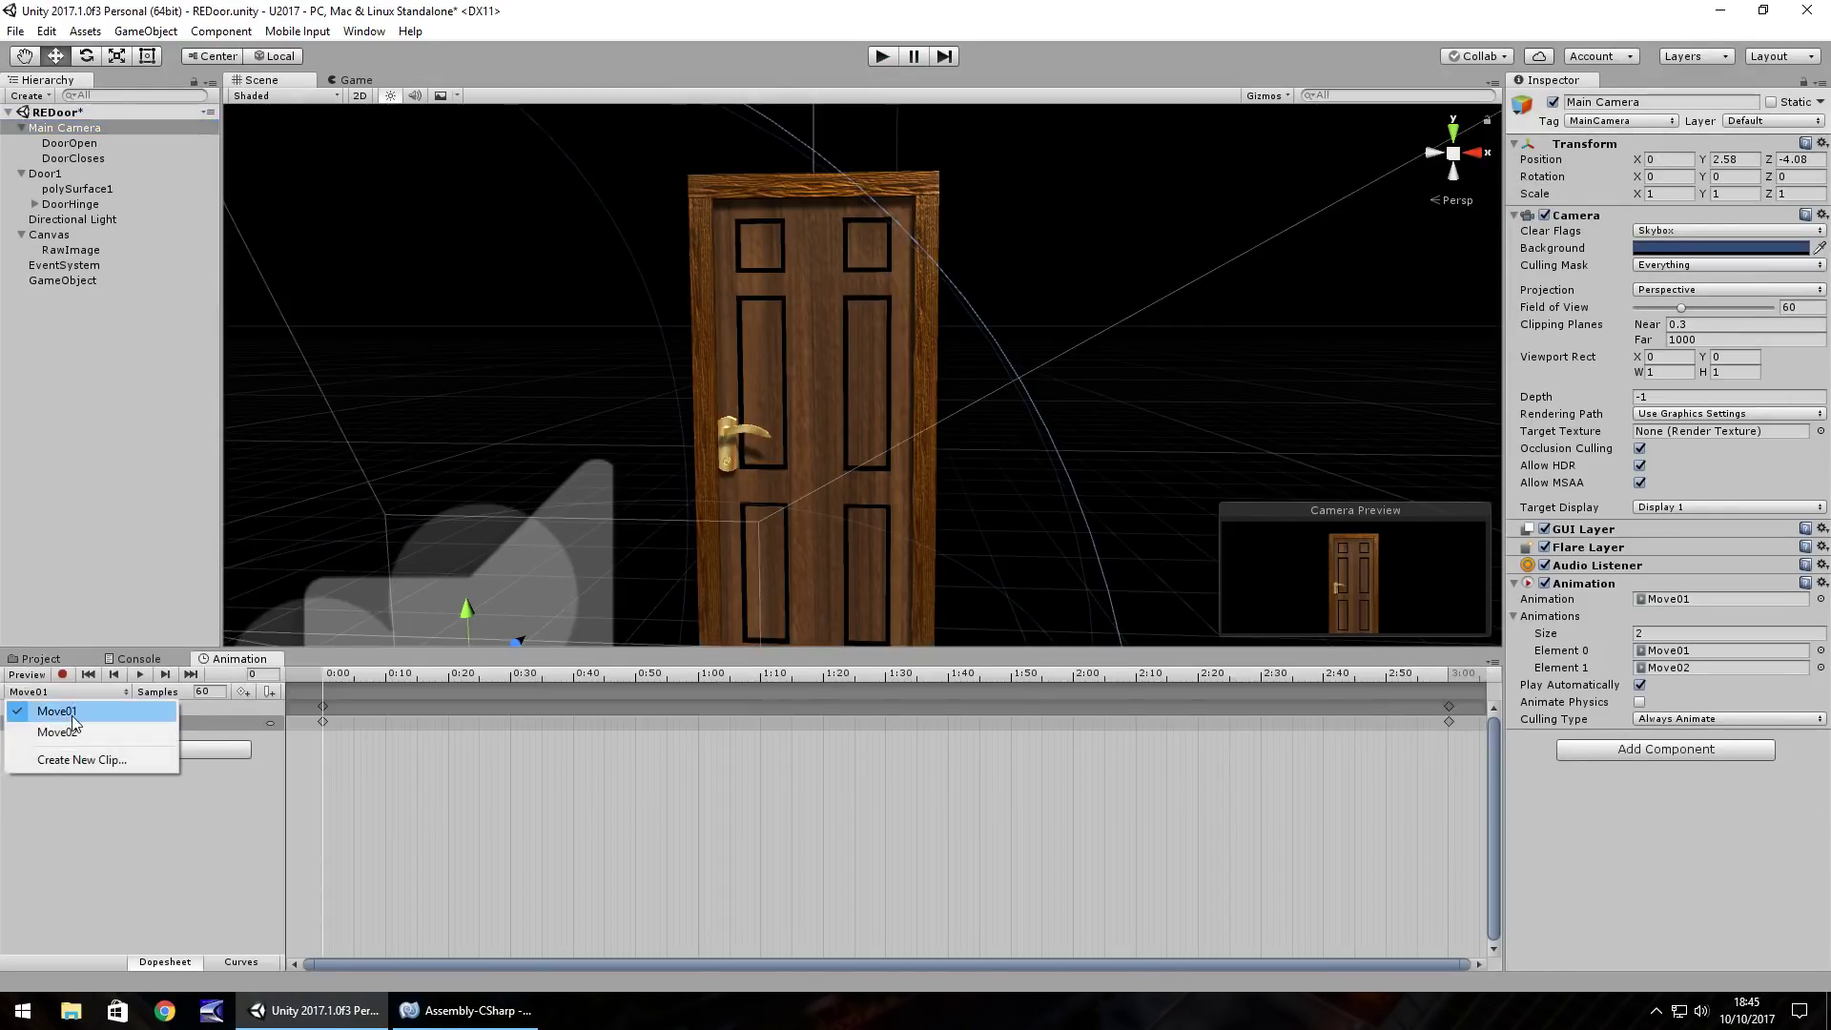
left_click(71, 732)
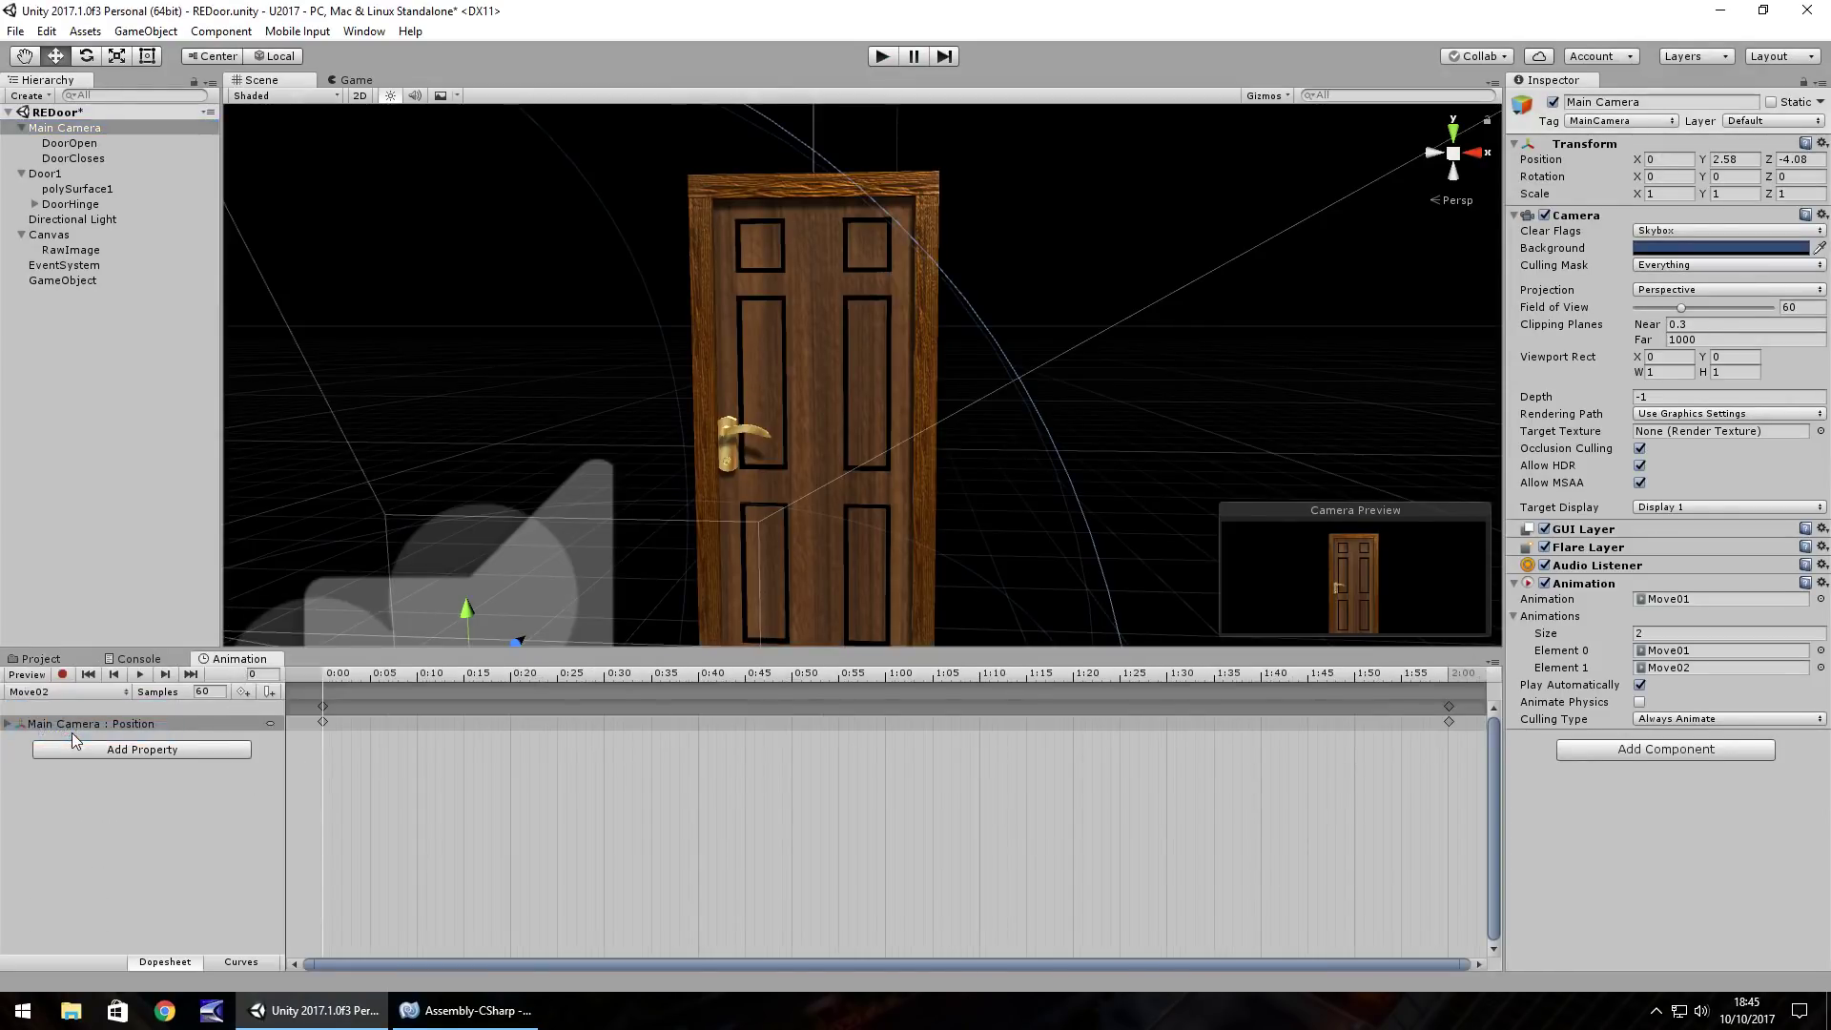
Step: With recording on, inspect Move02's Position Z value at frame 0, then turn recording off
left_click(62, 673)
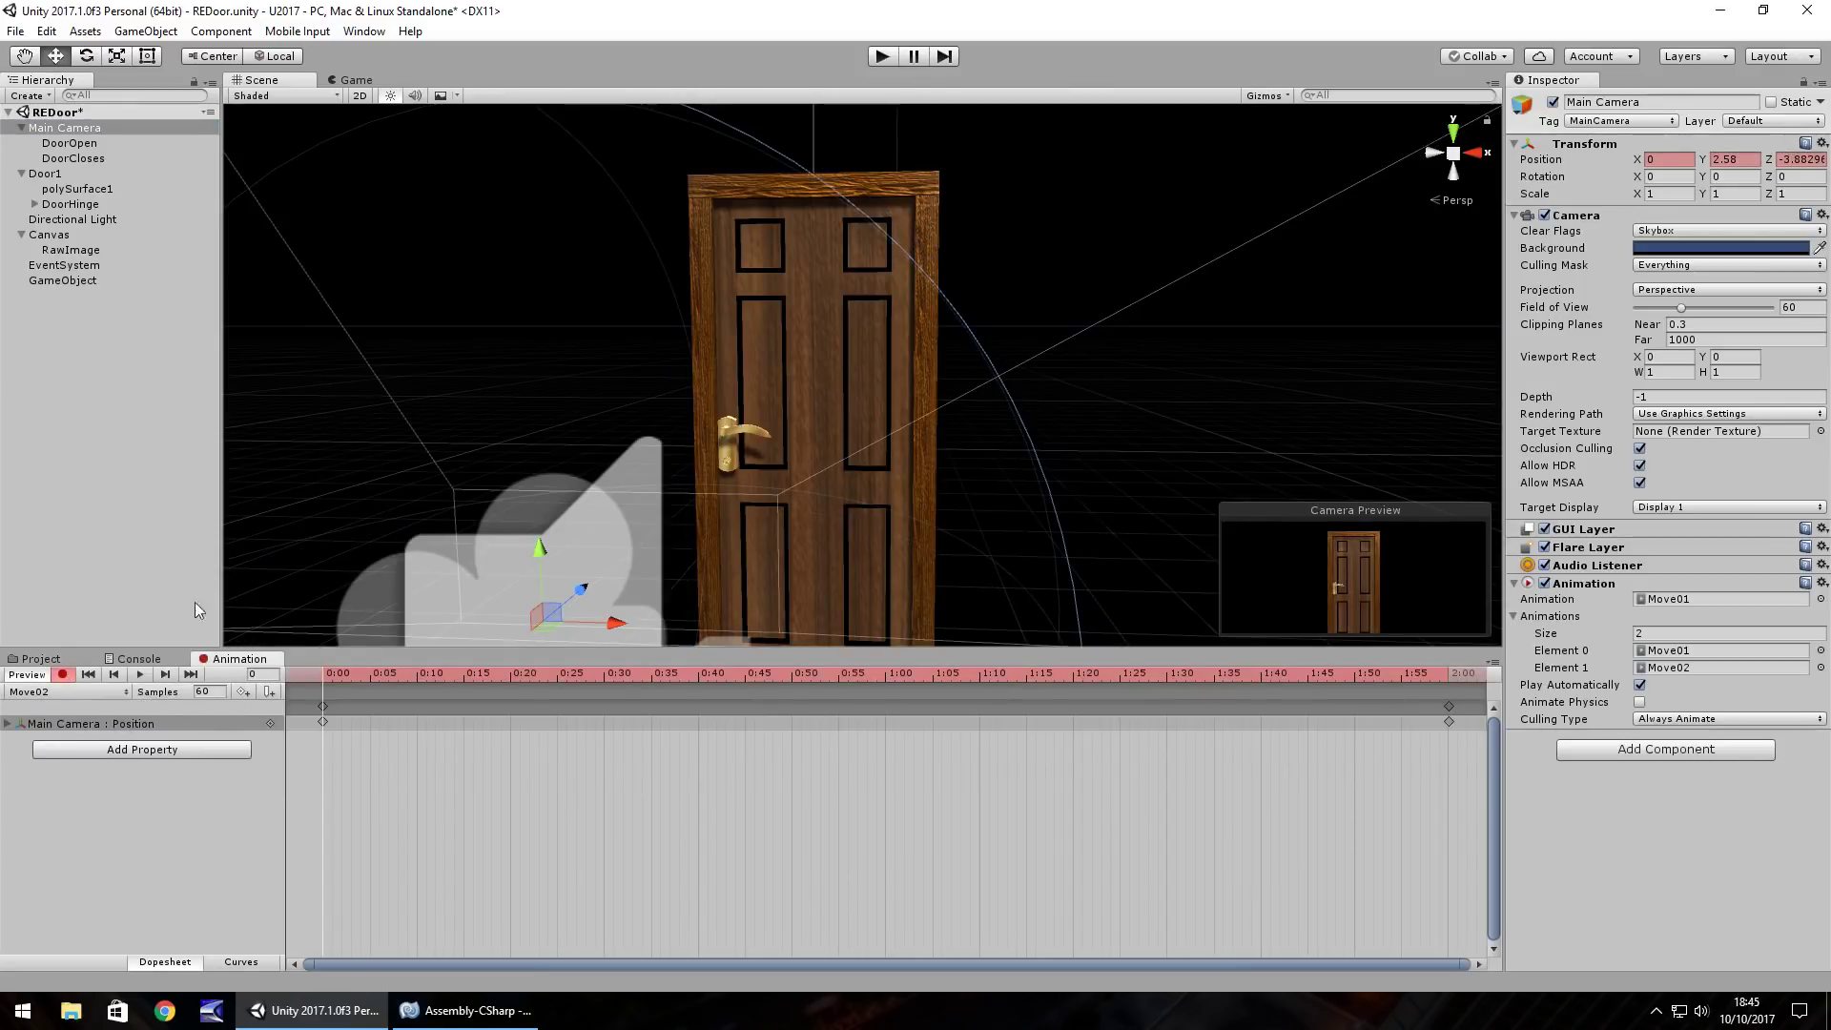
left_click(1803, 160)
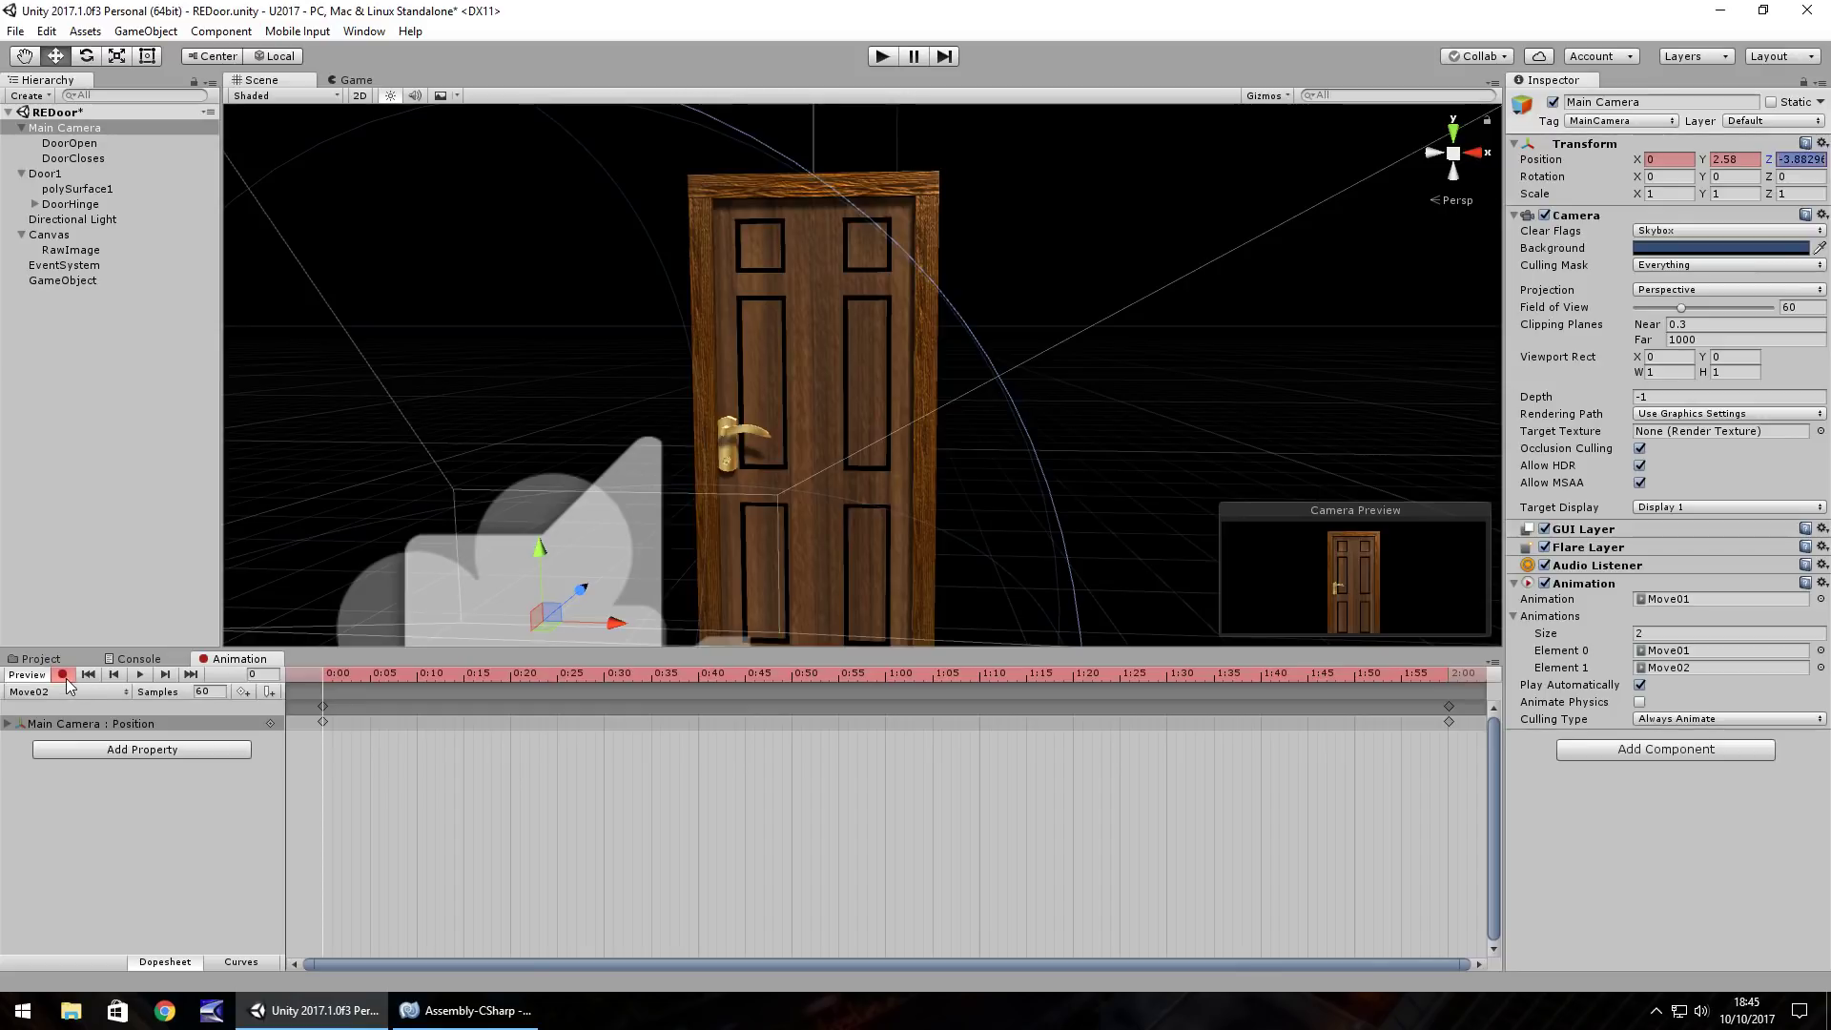
left_click(309, 690)
left_click(253, 675)
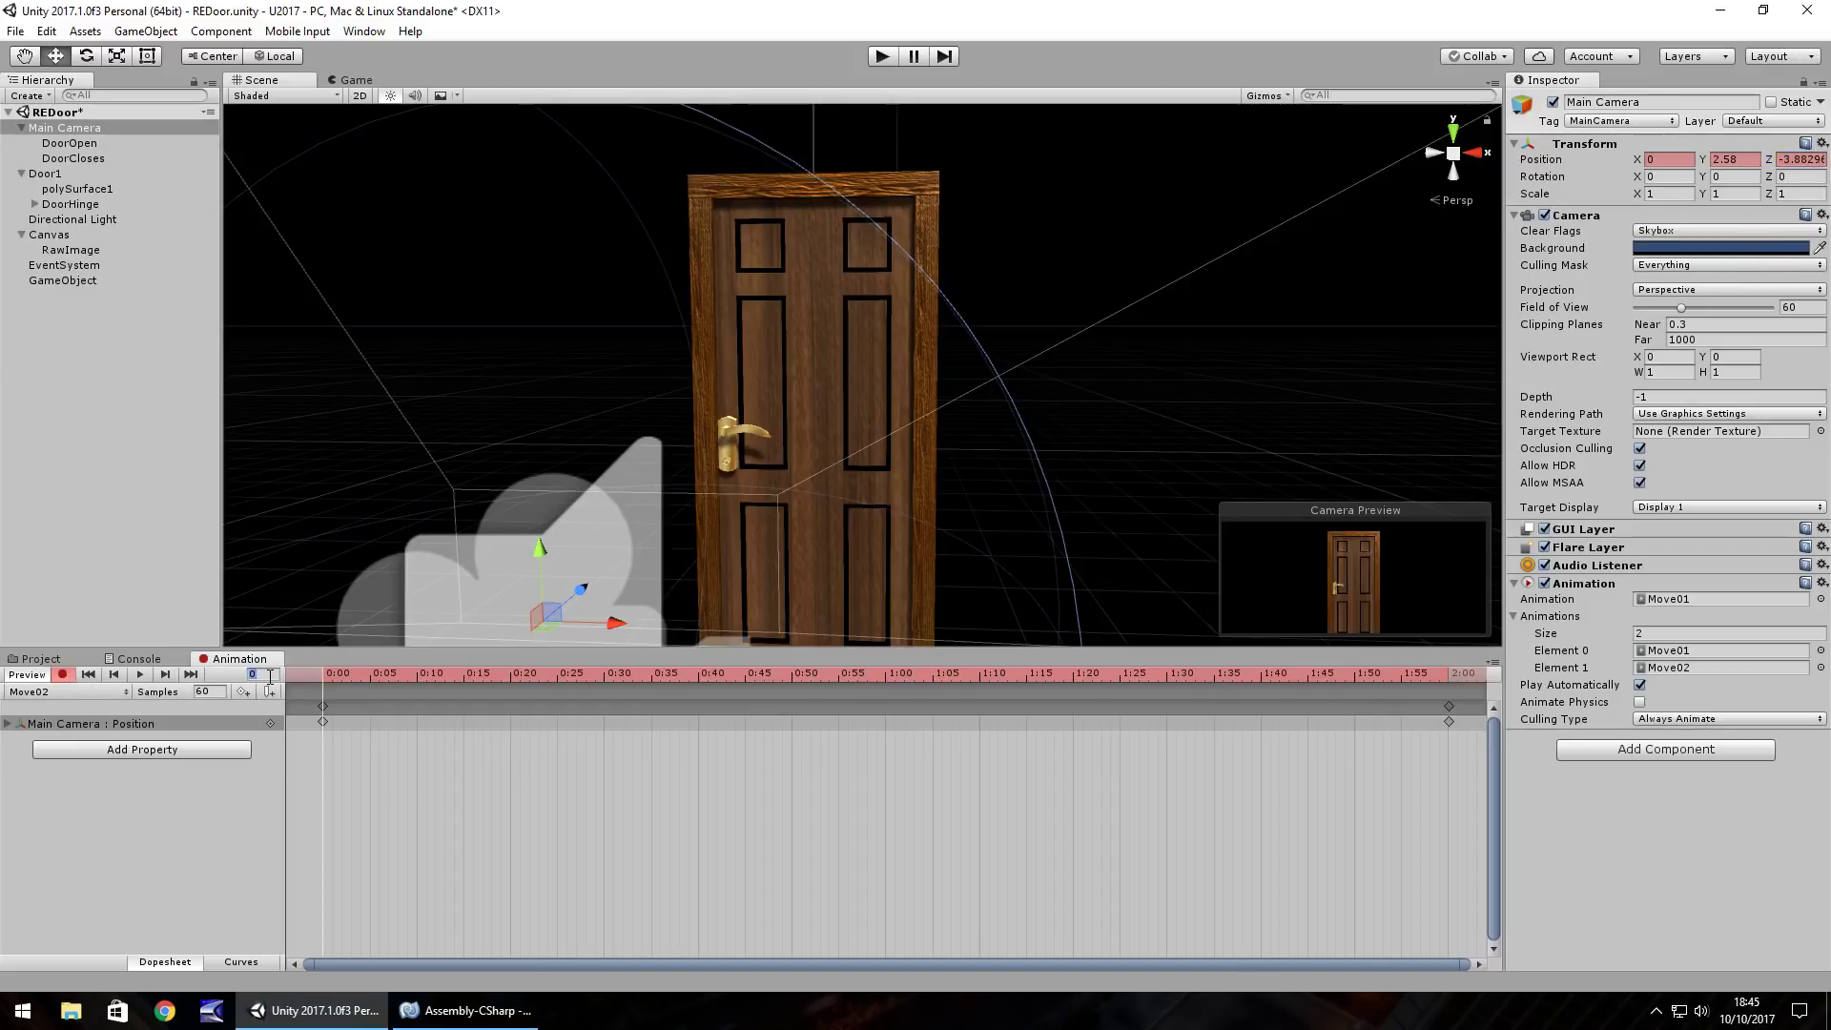
type("0")
left_click_drag(1801, 159, 1828, 172)
left_click(1824, 160)
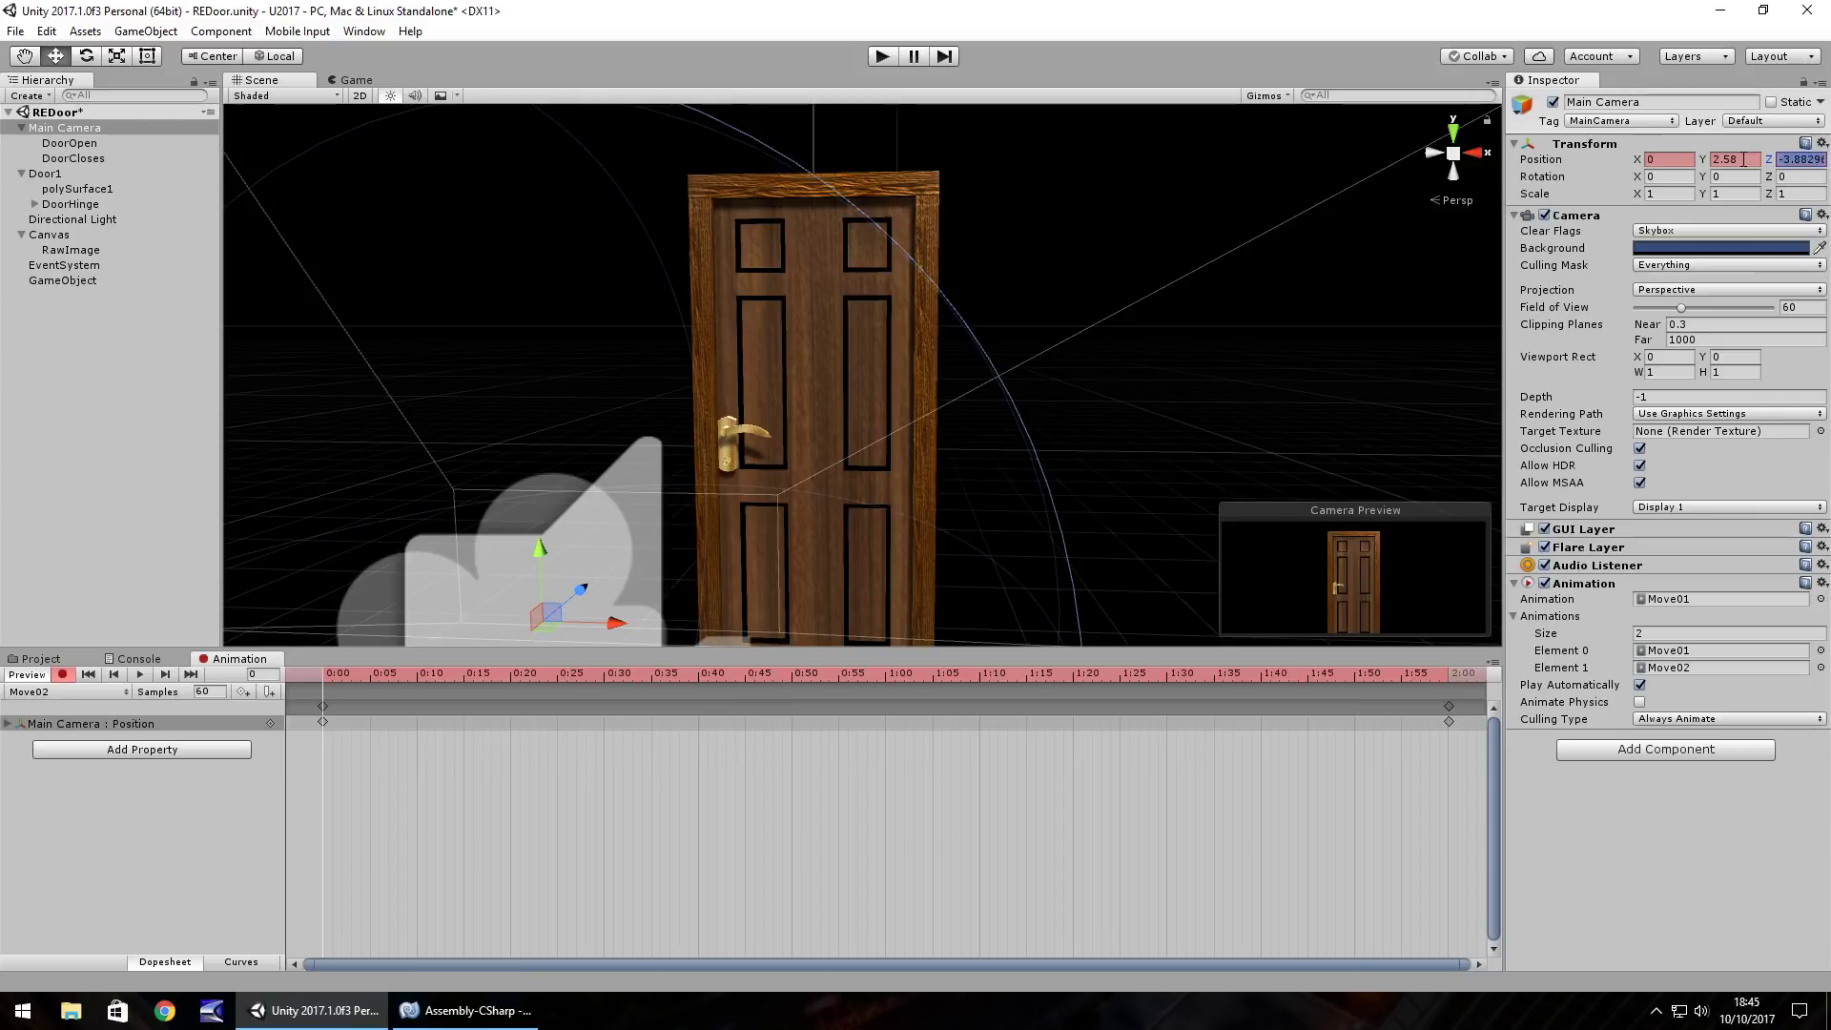
key("Return")
left_click(63, 674)
Step: Read Move01's ending camera Position Z of -3.32 at frame 180
left_click(63, 690)
left_click(76, 714)
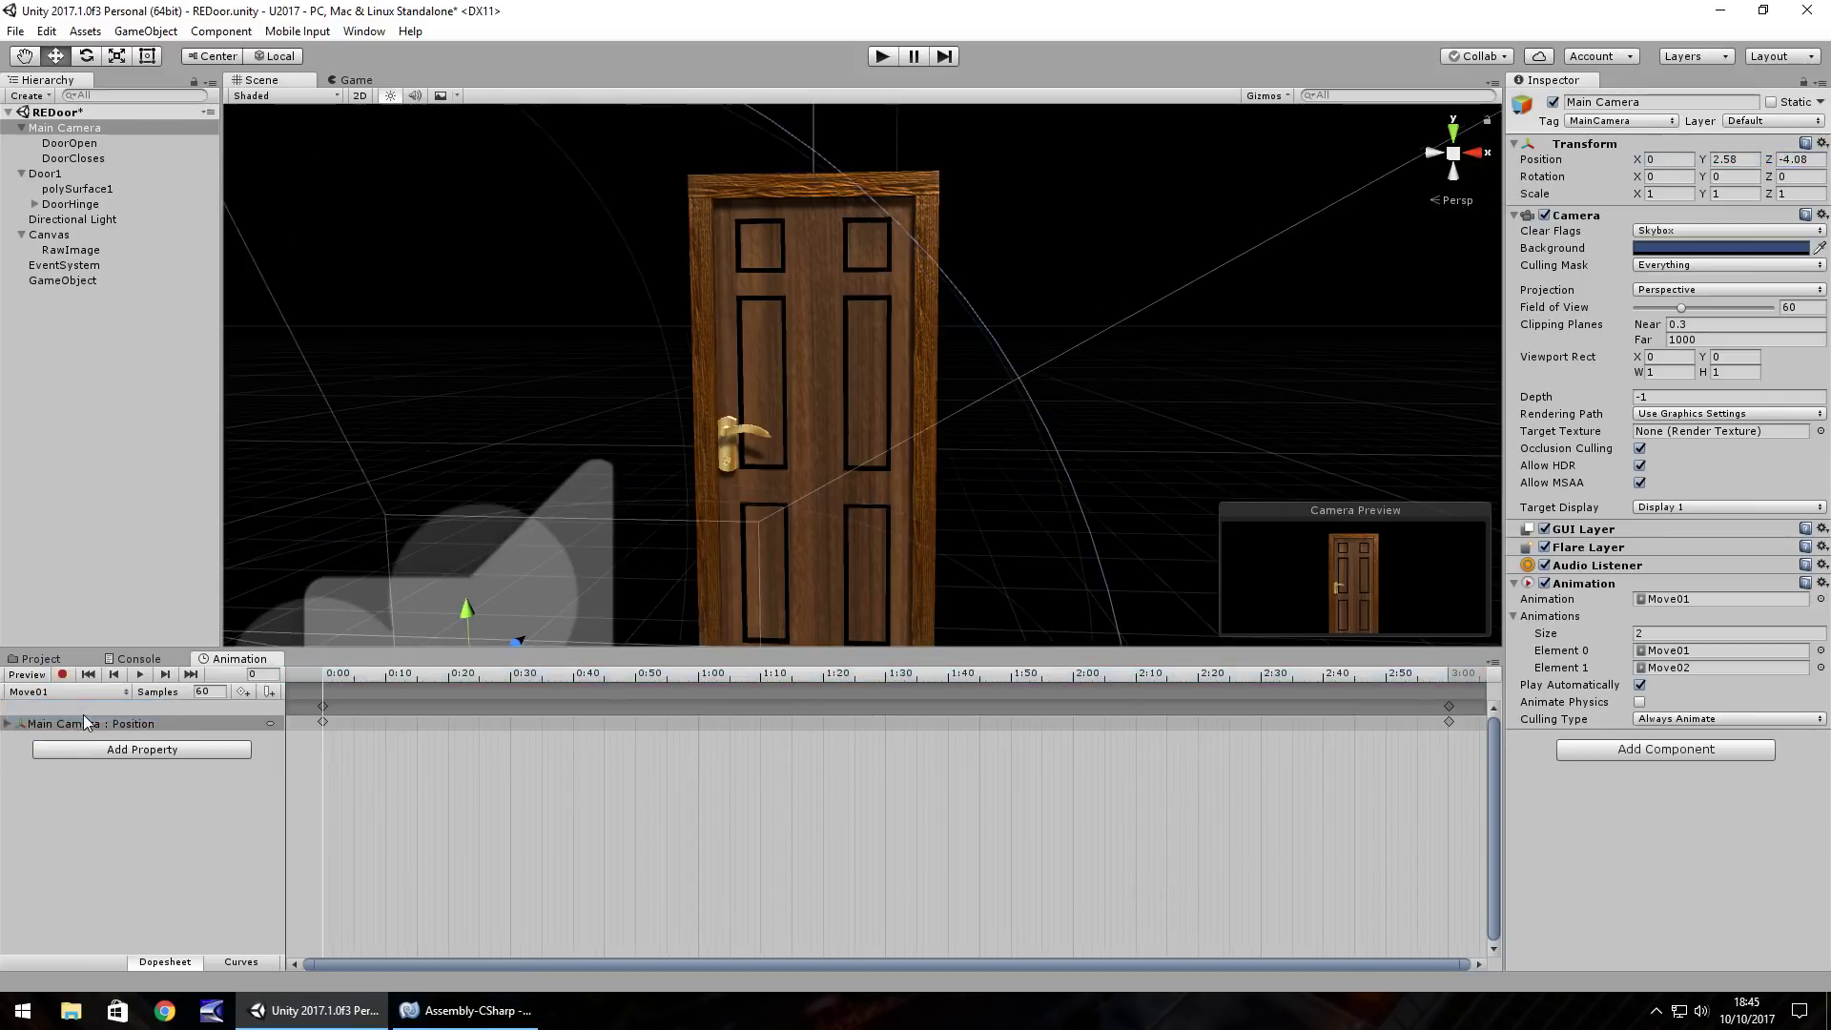
left_click(275, 673)
type("180")
key("Return")
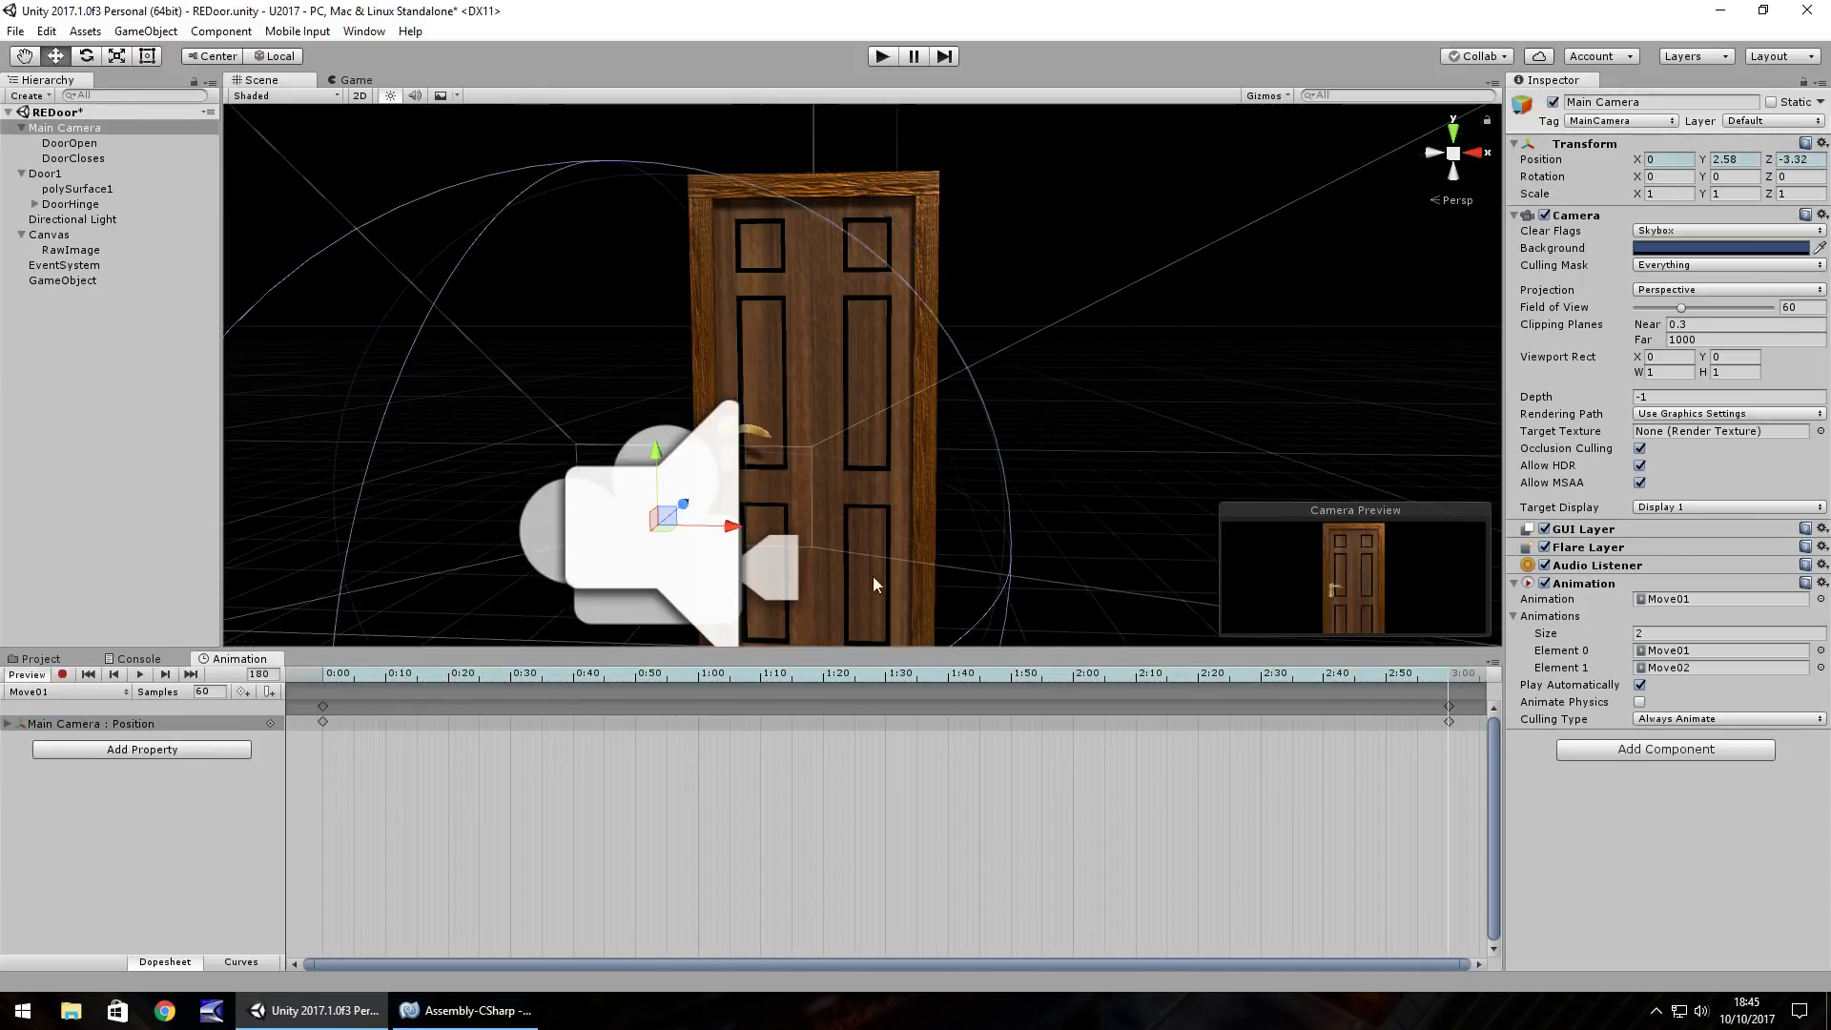
left_click(1816, 158)
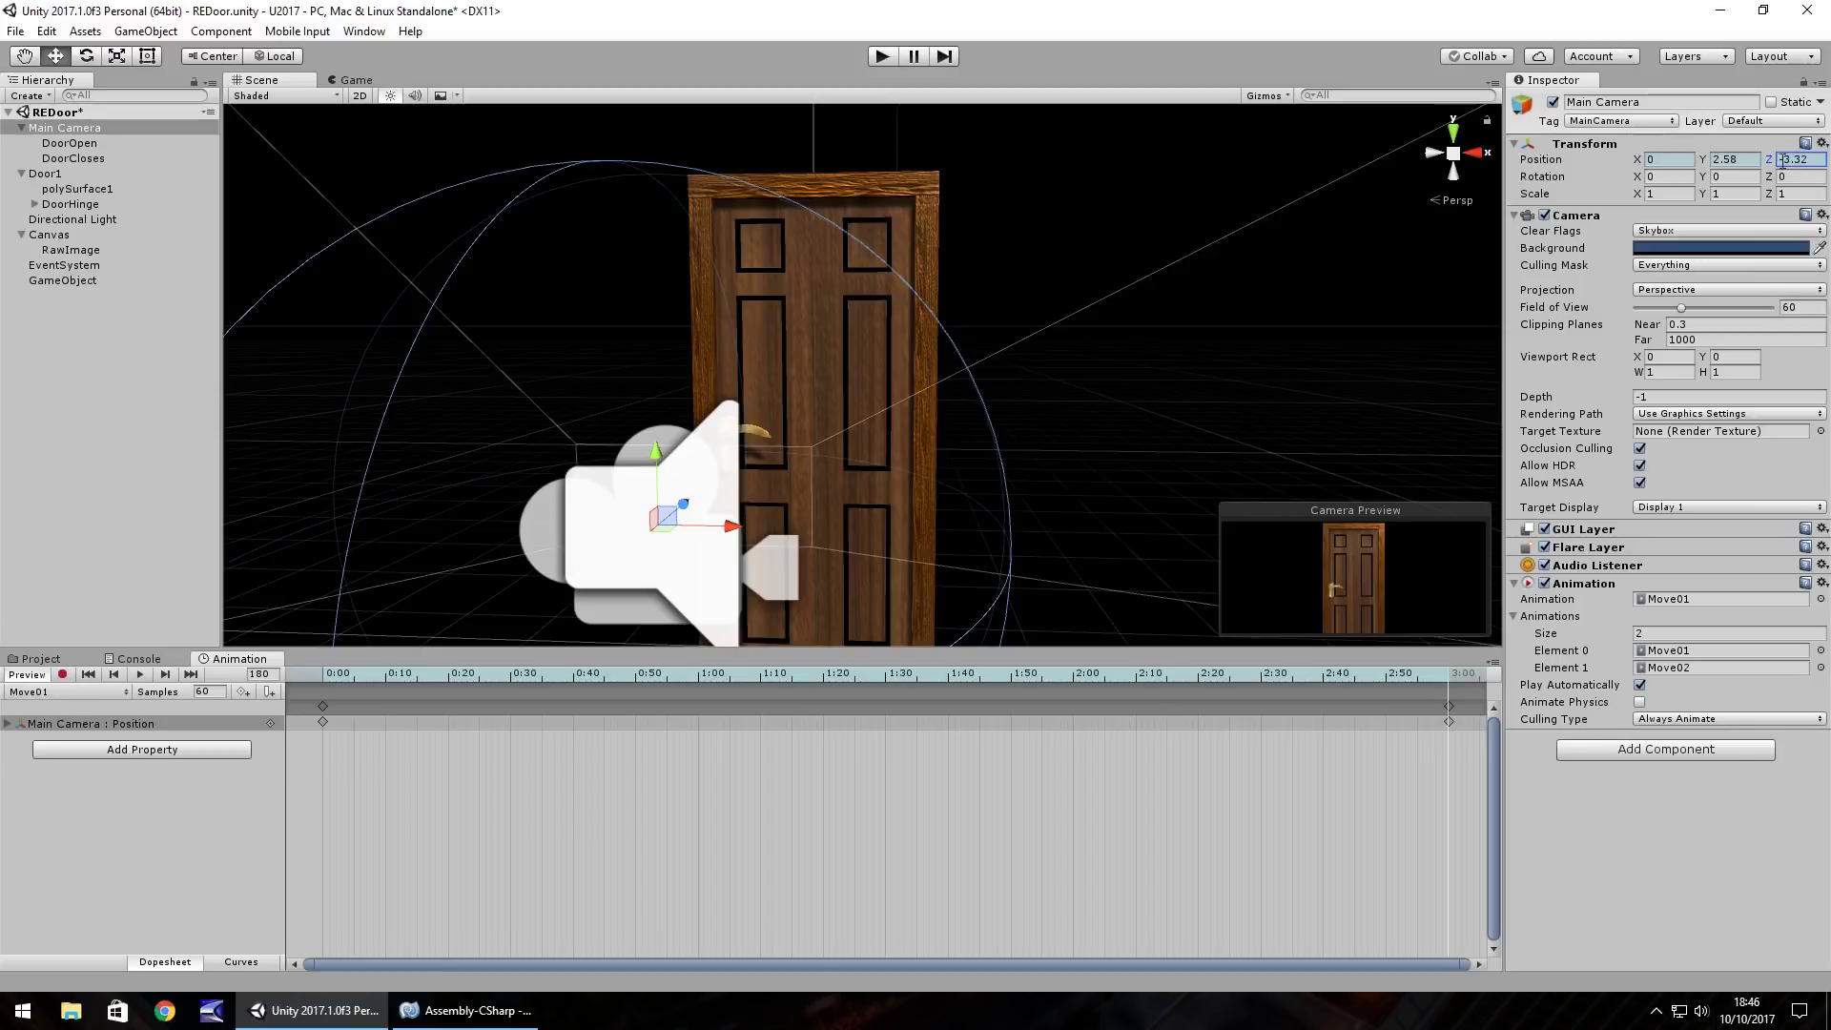
Step: Record Move02's Position Z as -3.32 so it starts where Move01 ends
left_click(66, 692)
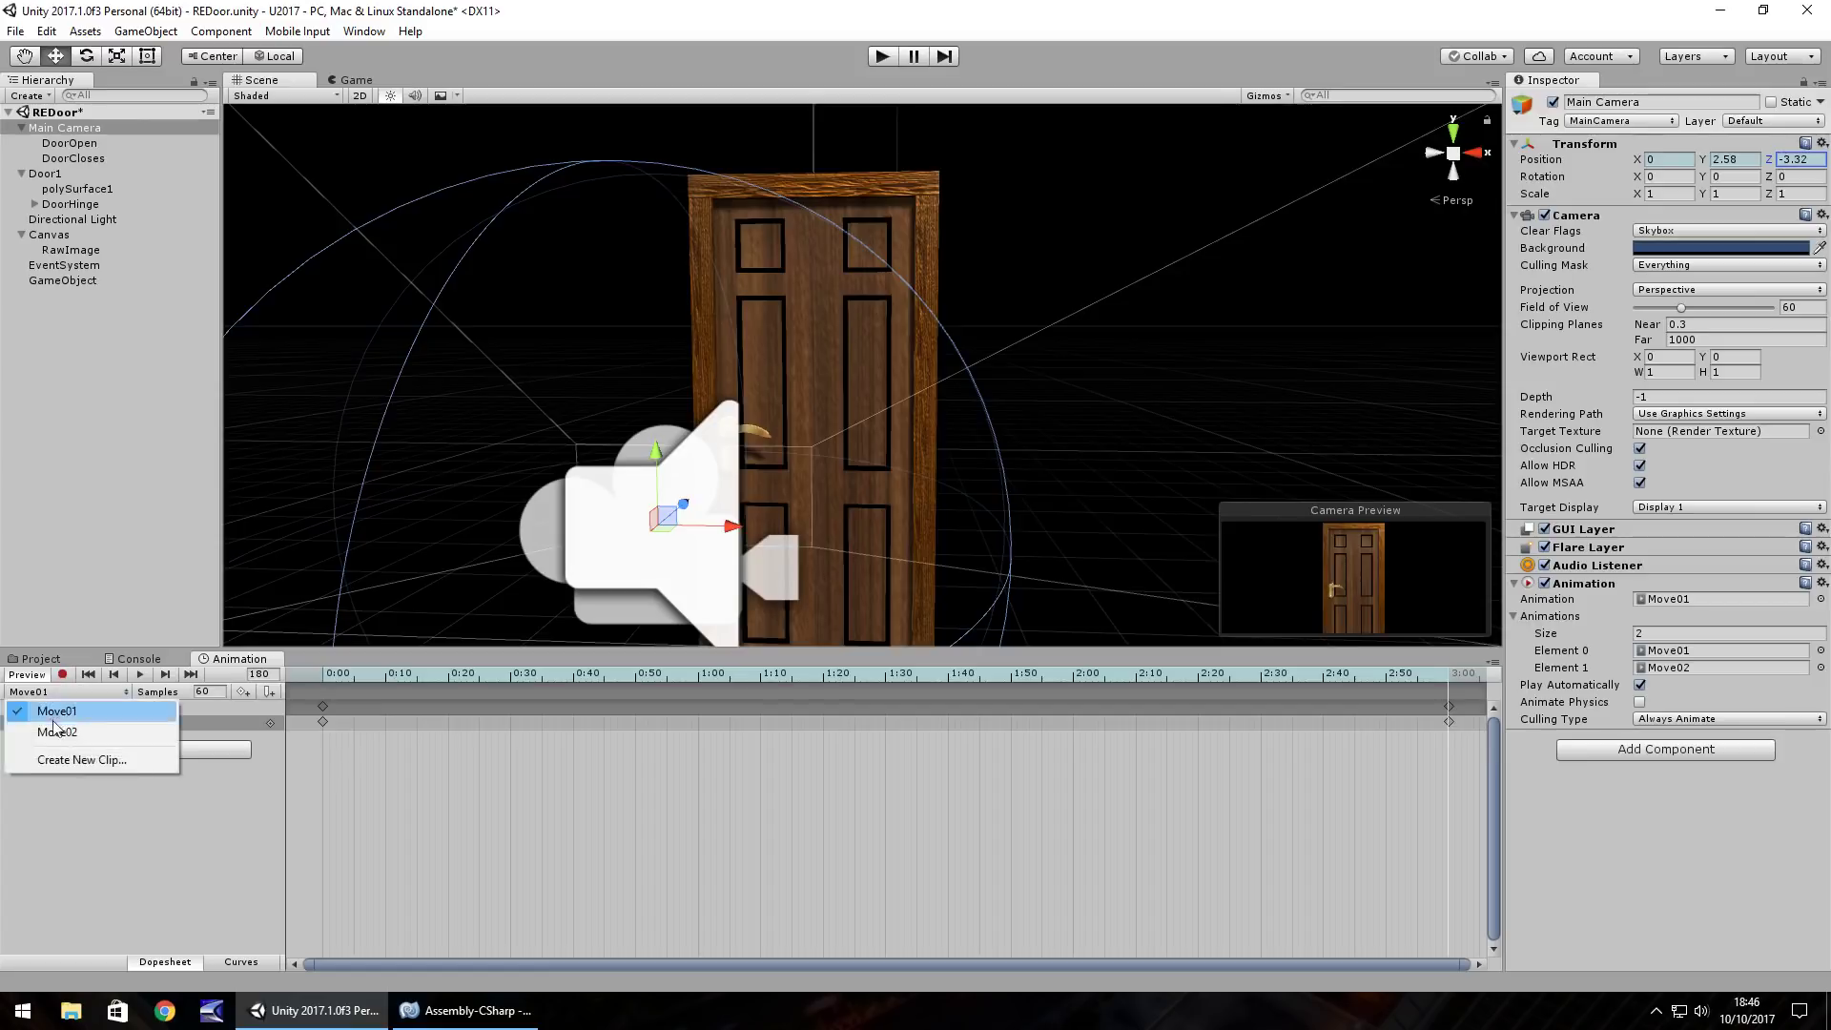
left_click(53, 733)
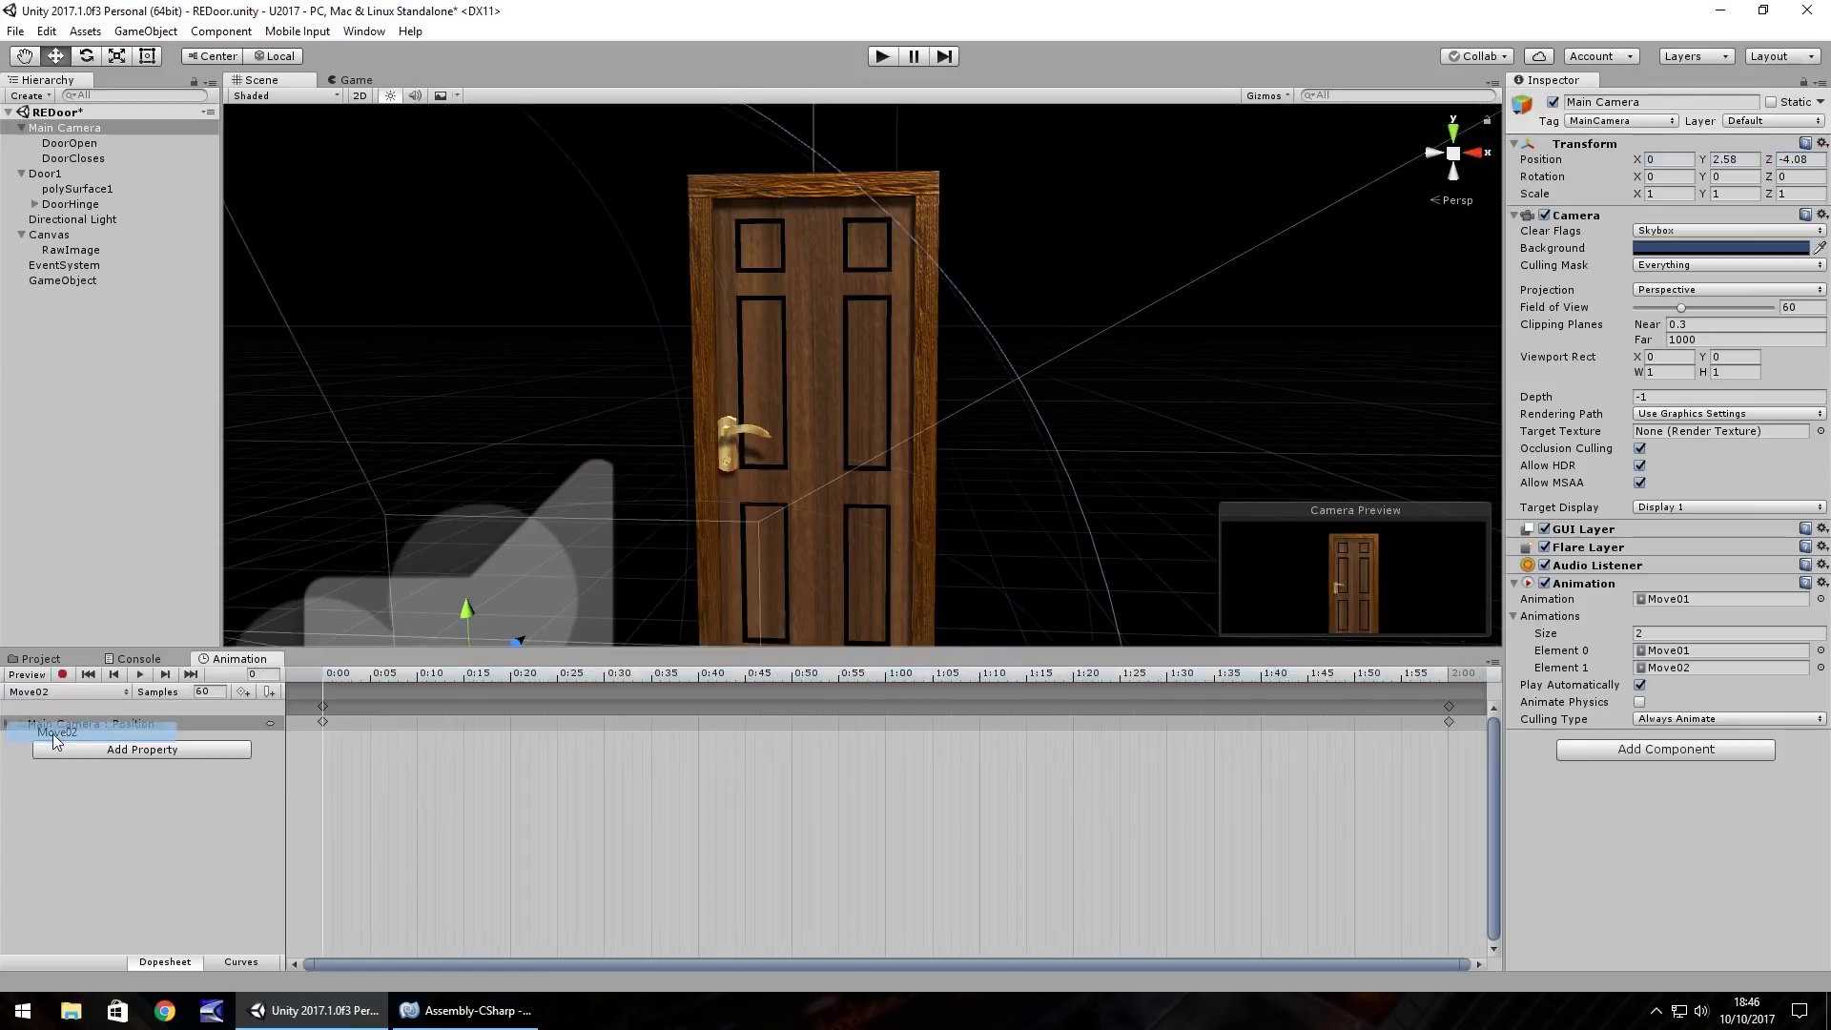
left_click(62, 675)
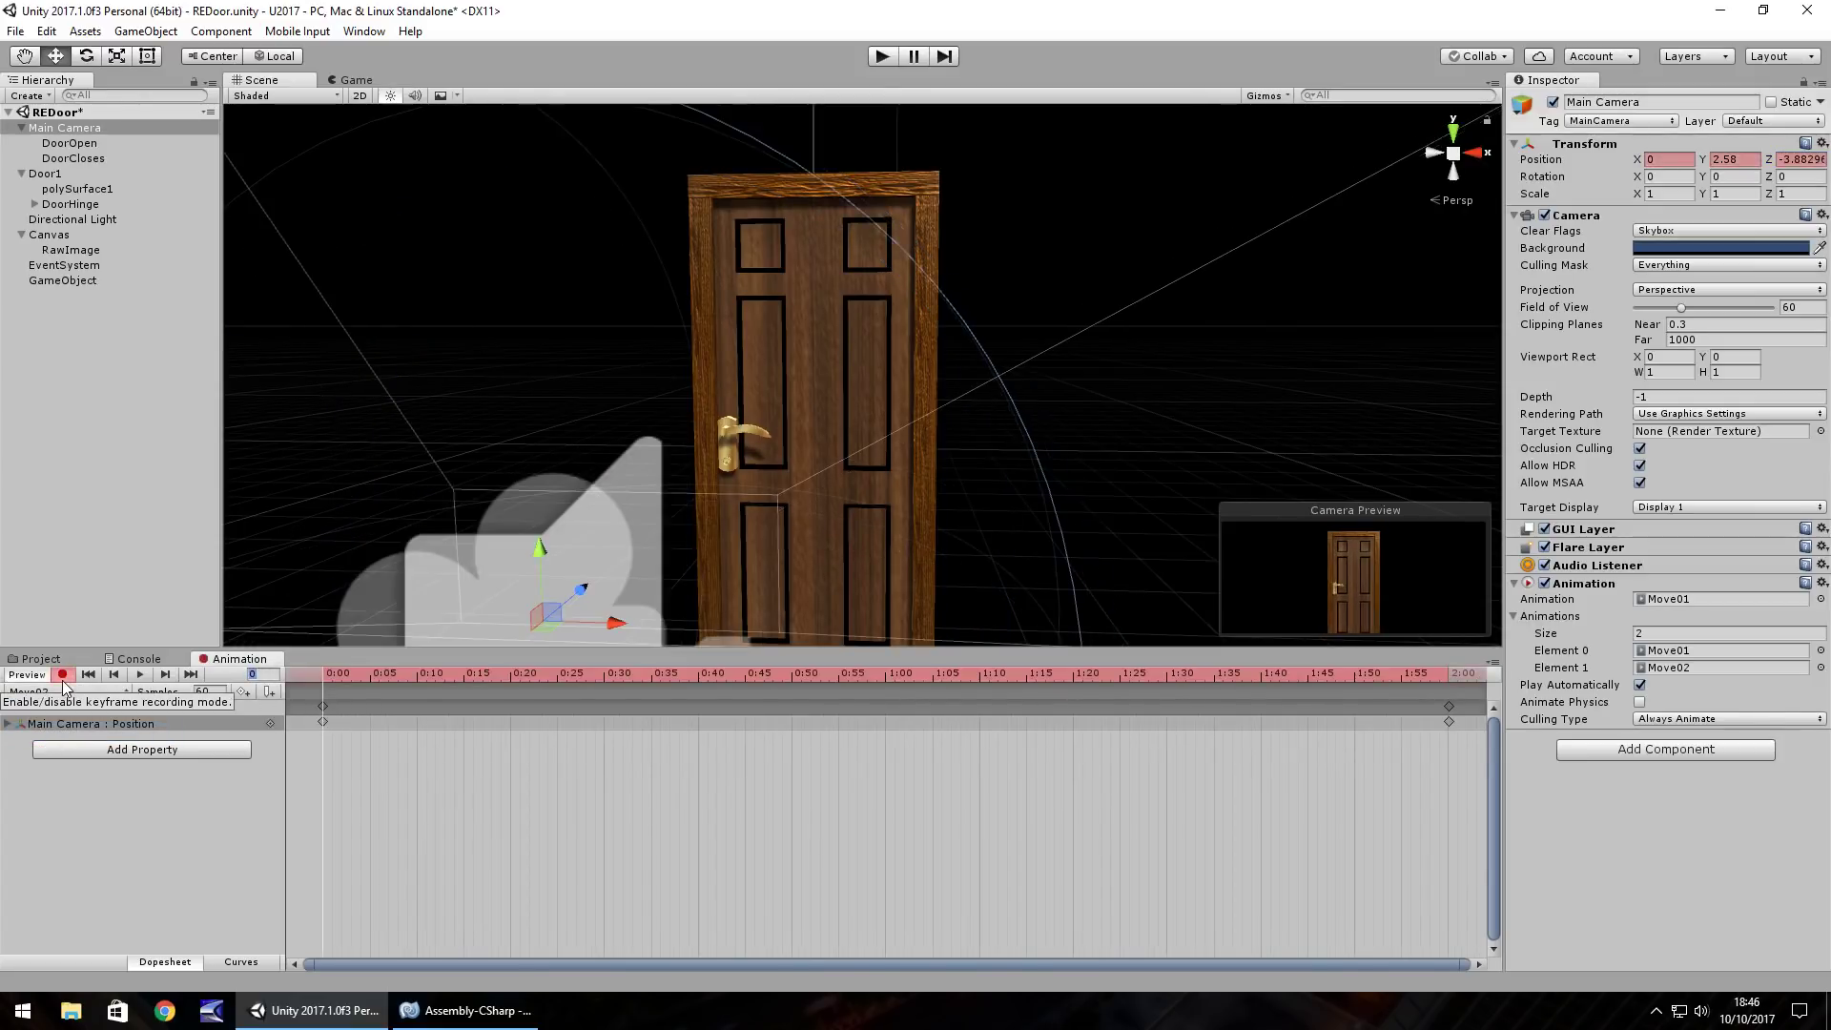
left_click(1795, 160)
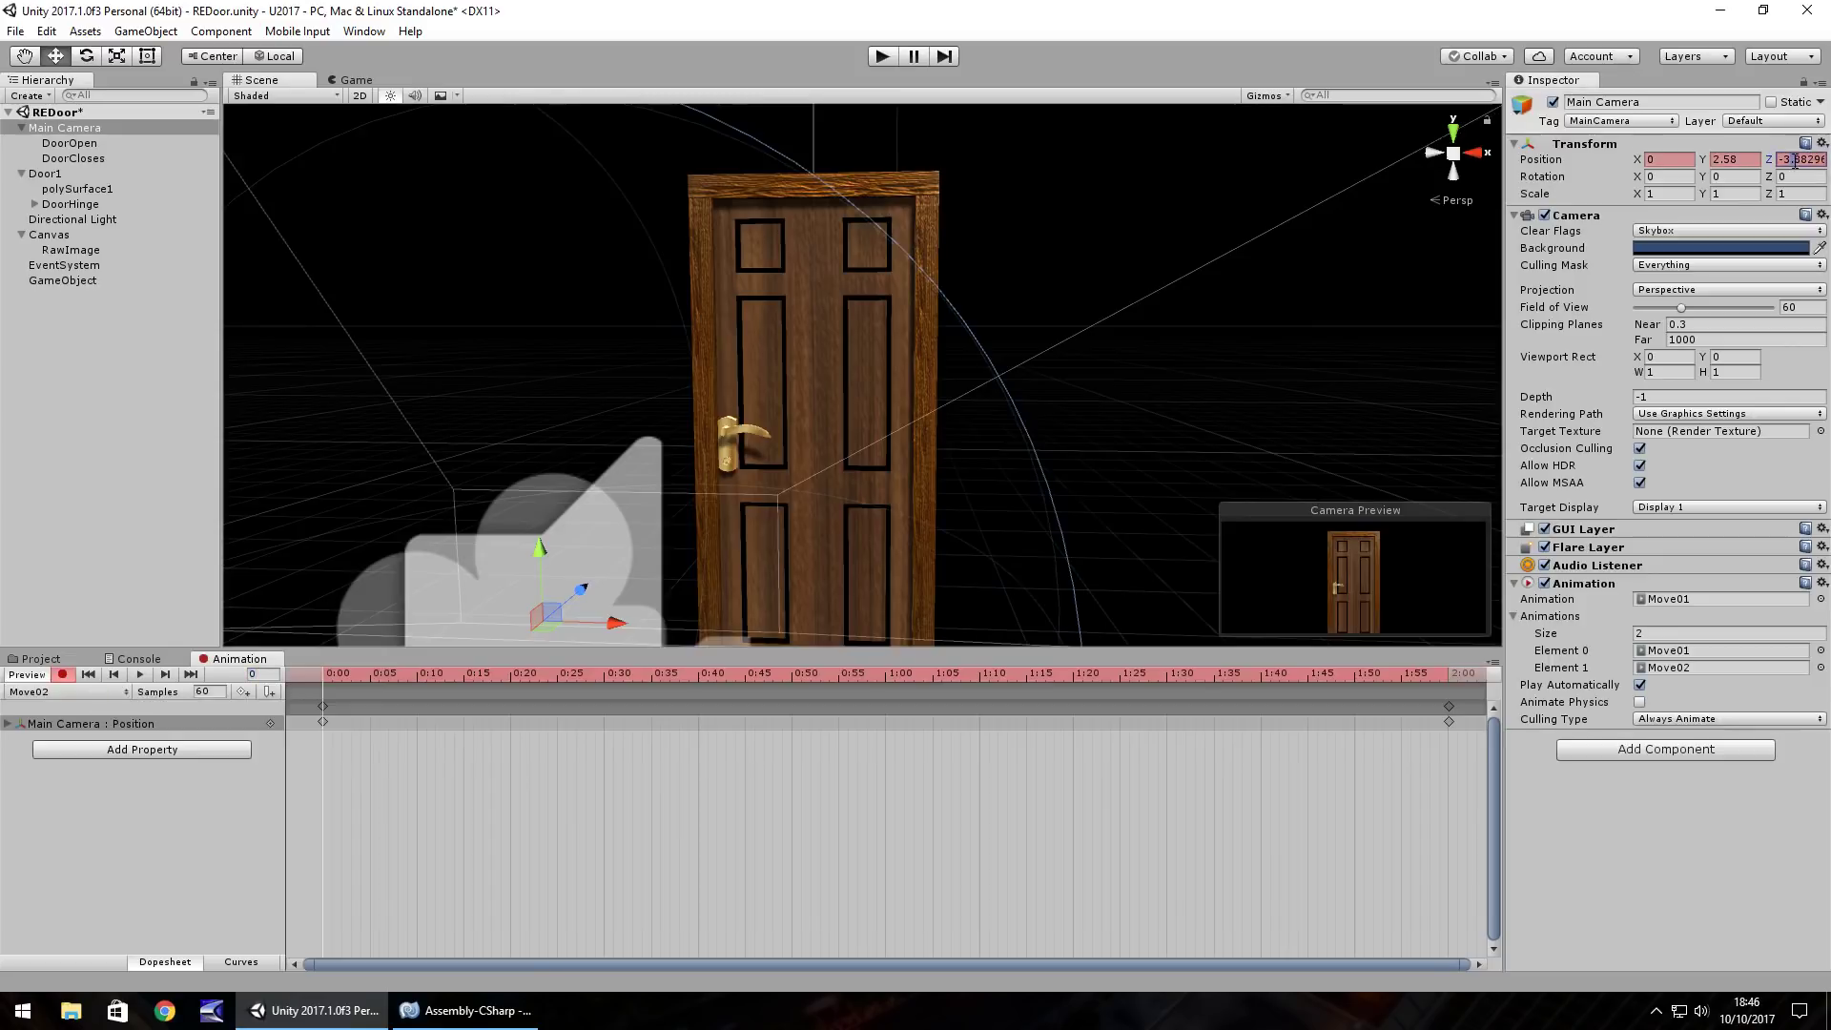
left_click(1808, 159)
type("-3.32")
key("Return")
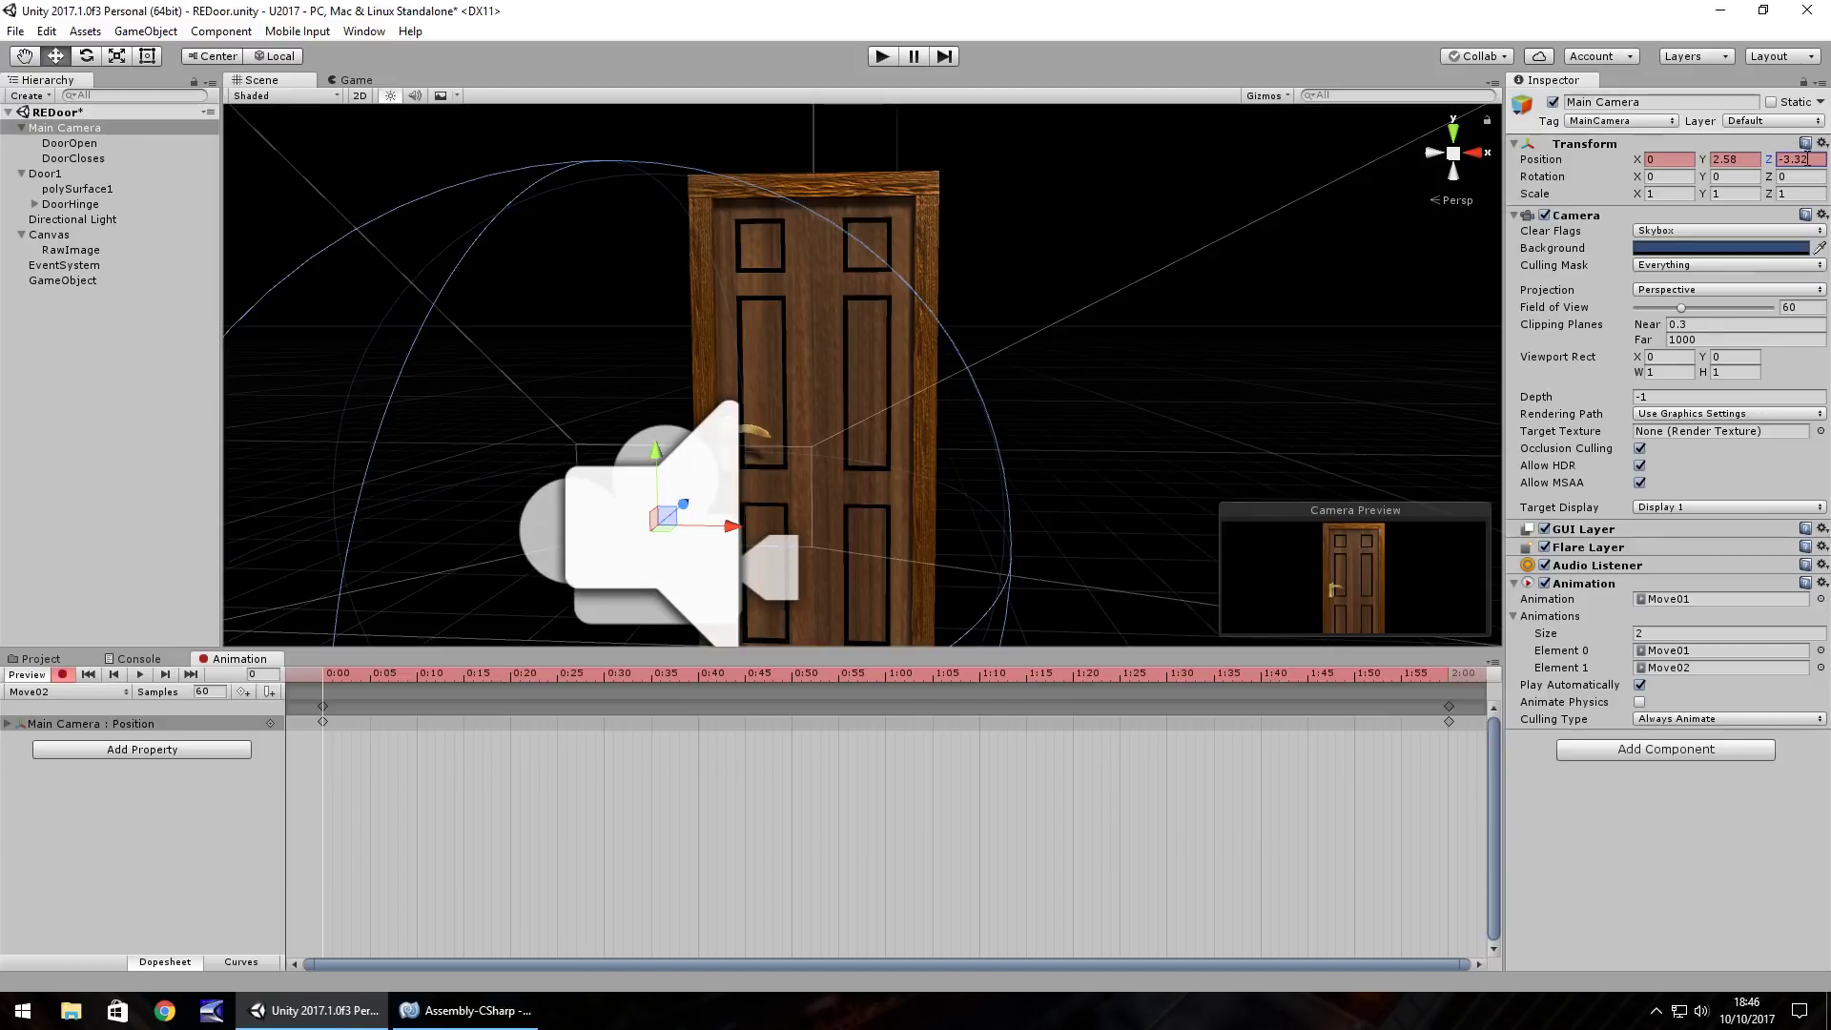
left_click(63, 675)
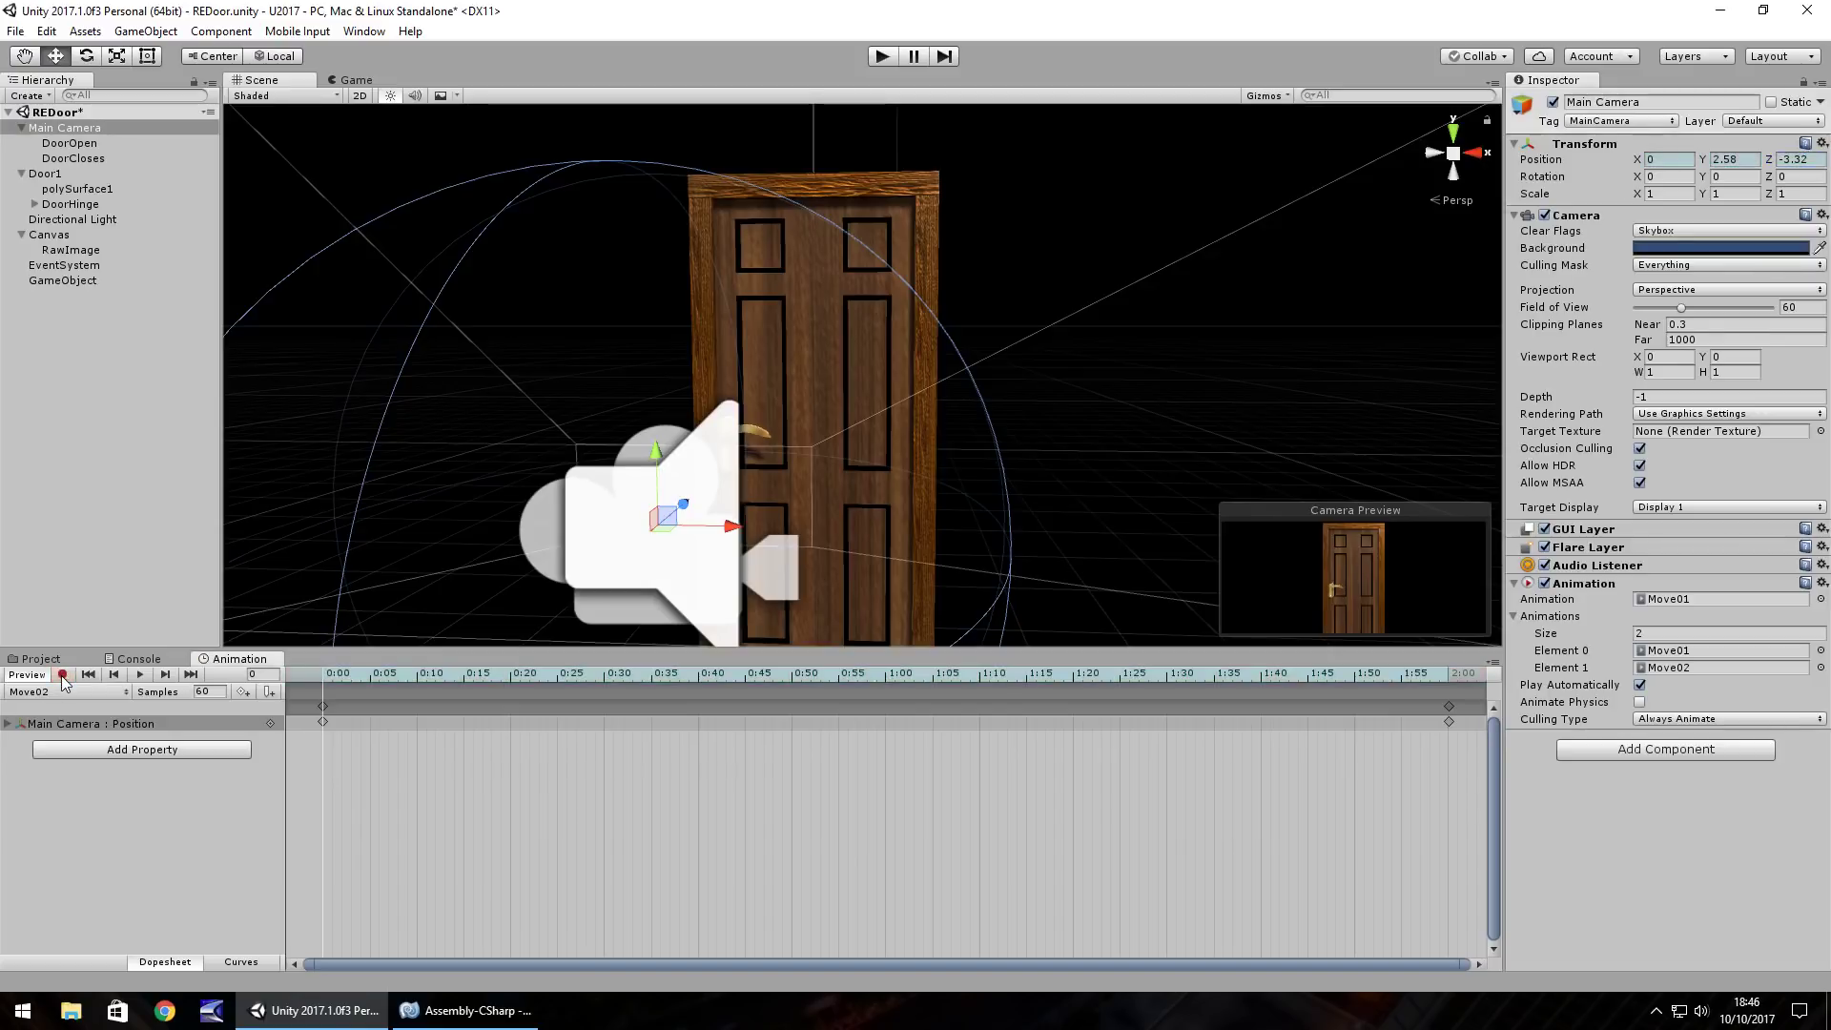
Step: Play the door cutscene from the Project view to test it, then stop
left_click(41, 659)
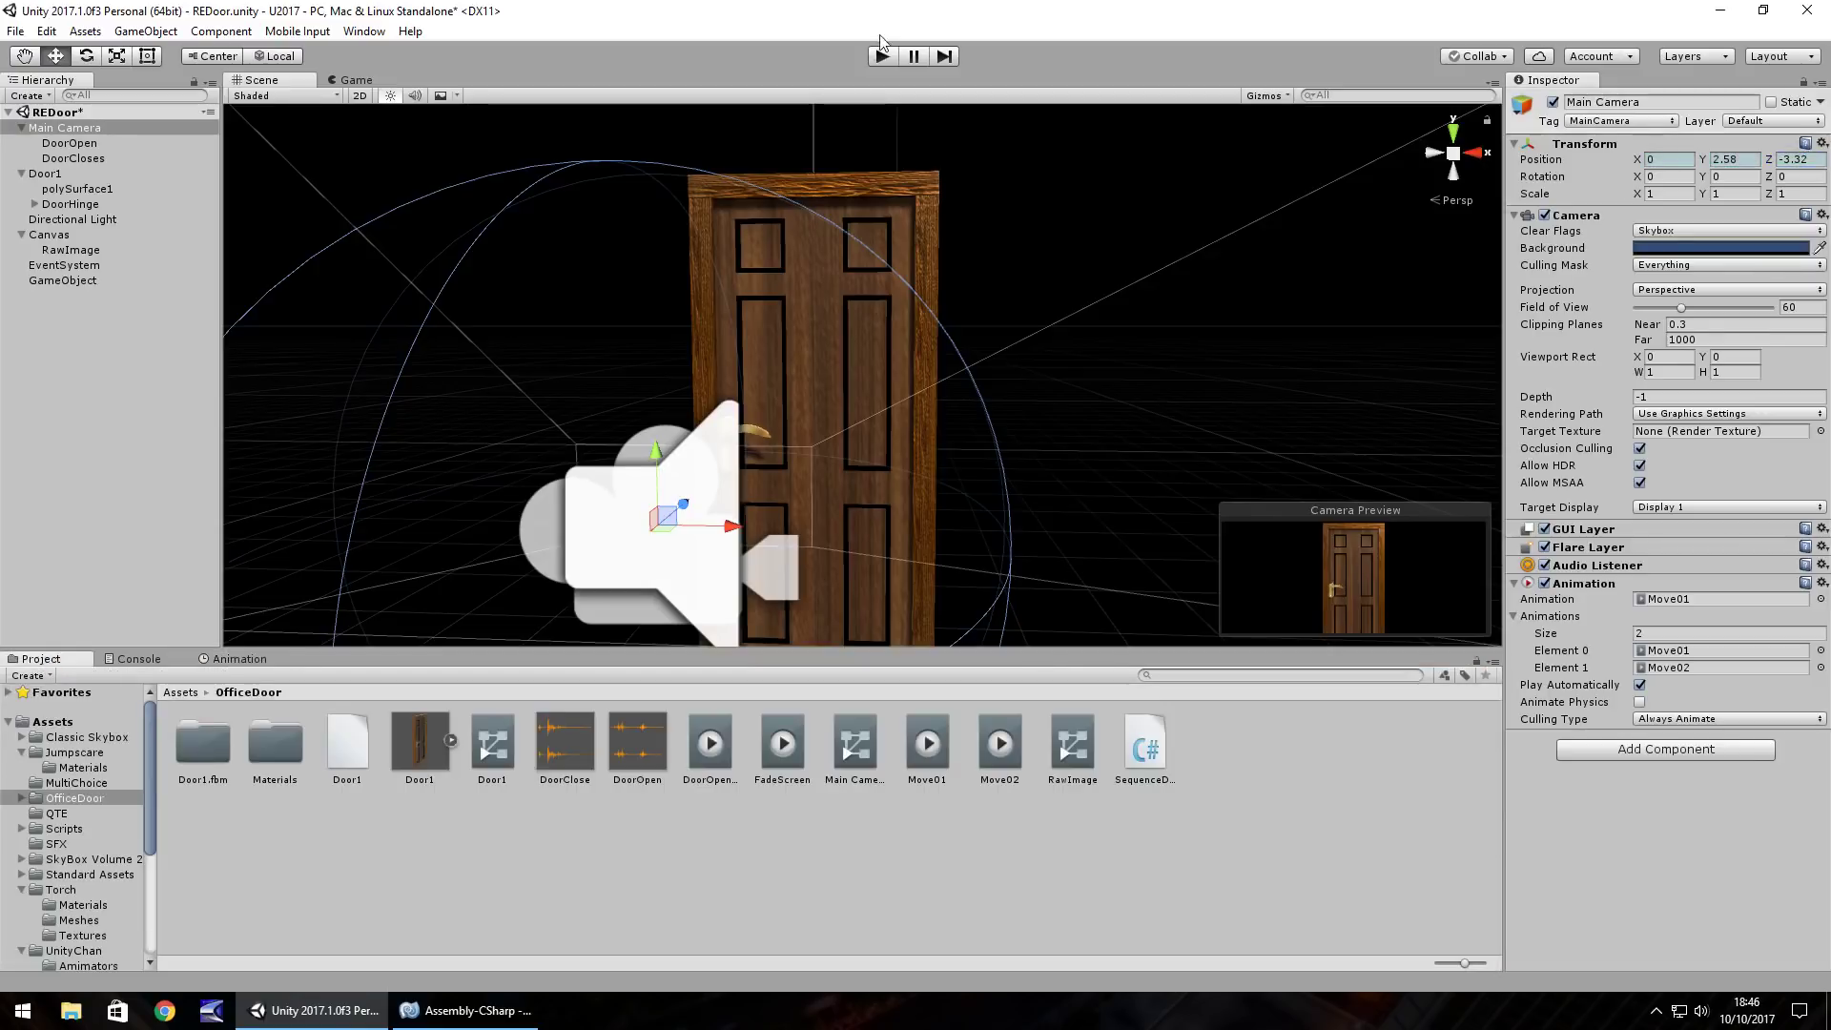
left_click(880, 57)
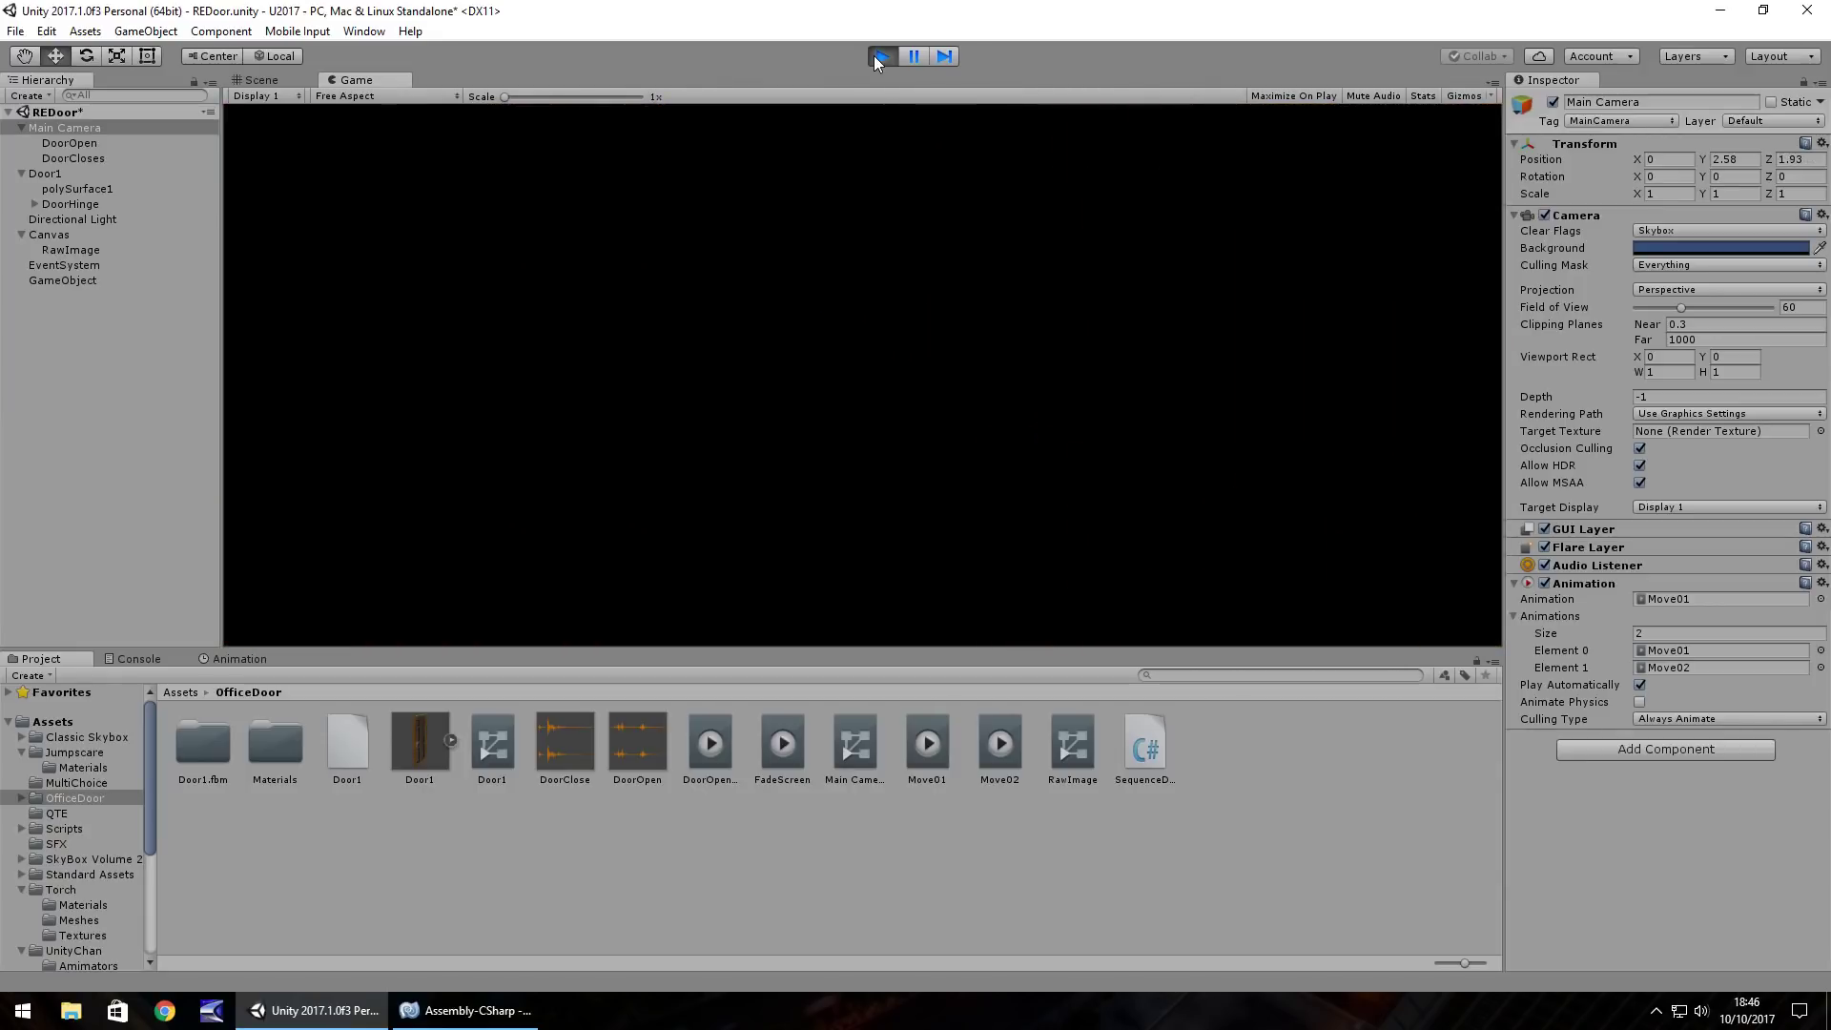
left_click(874, 55)
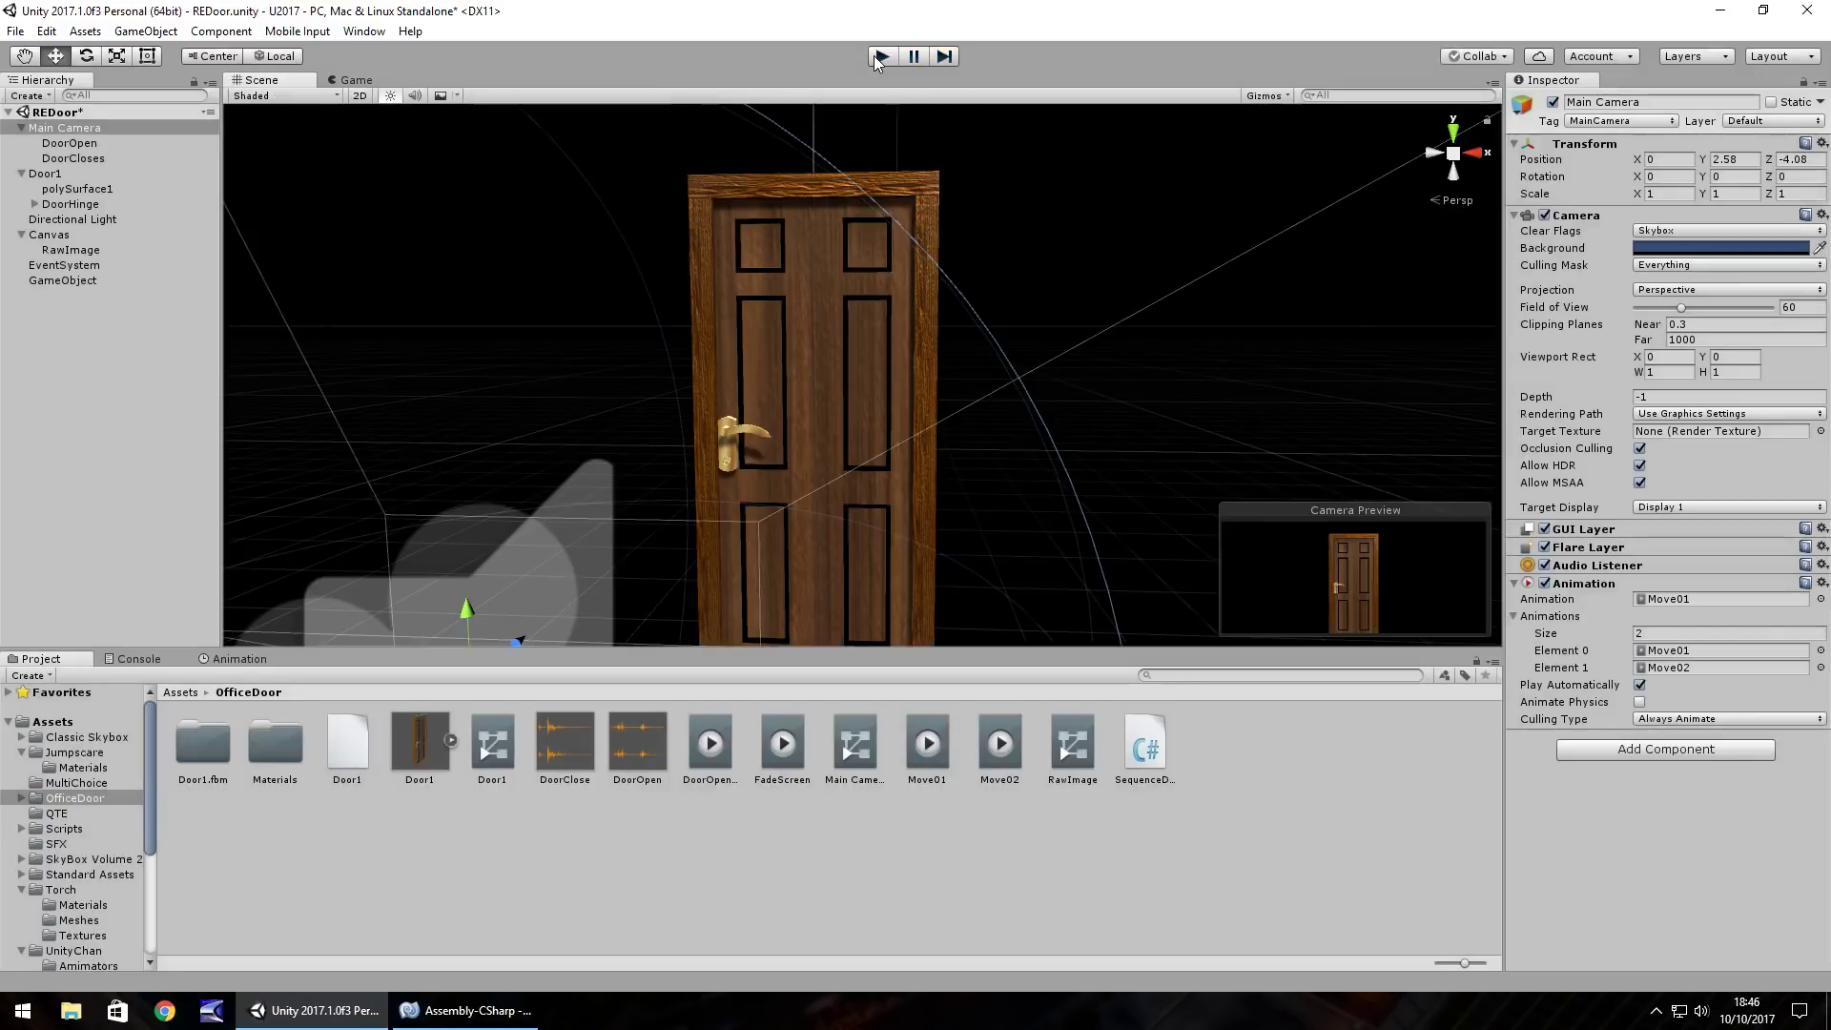